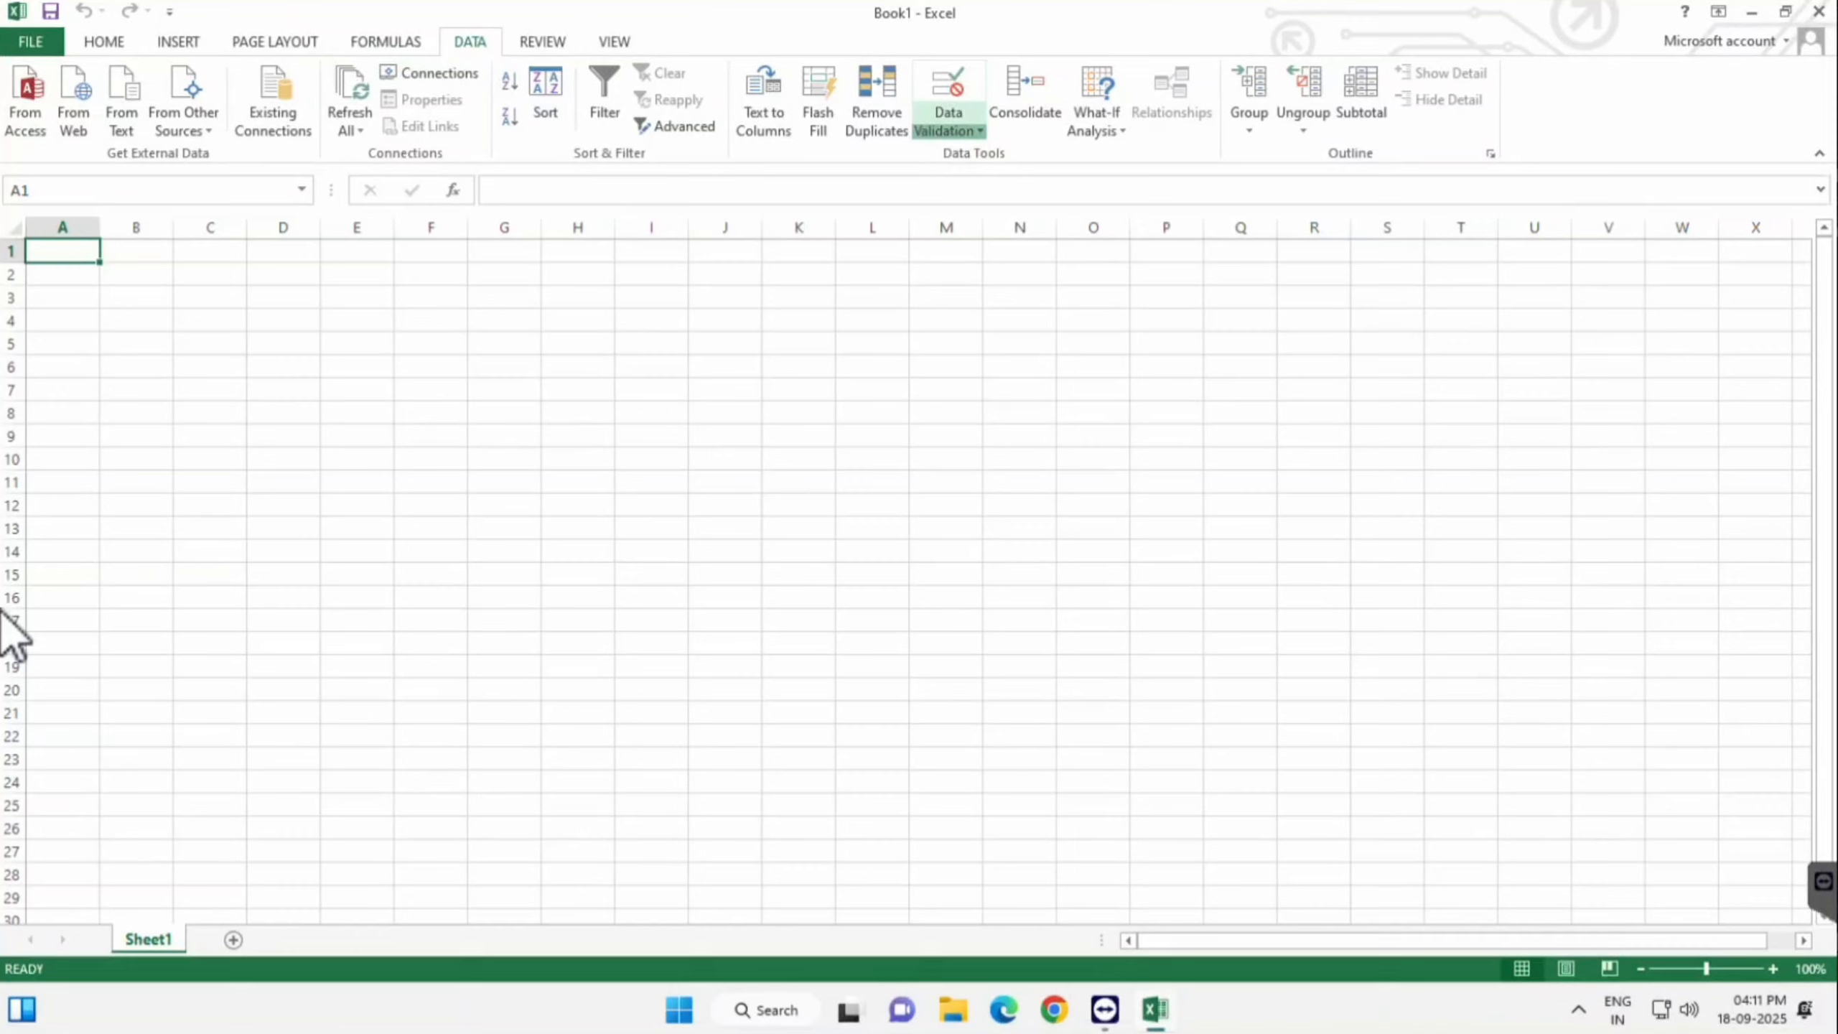
- Open the Data Validation dropdown menu on the Data tab of Book1
{"action": "left_click", "coordinate": [949, 129]}
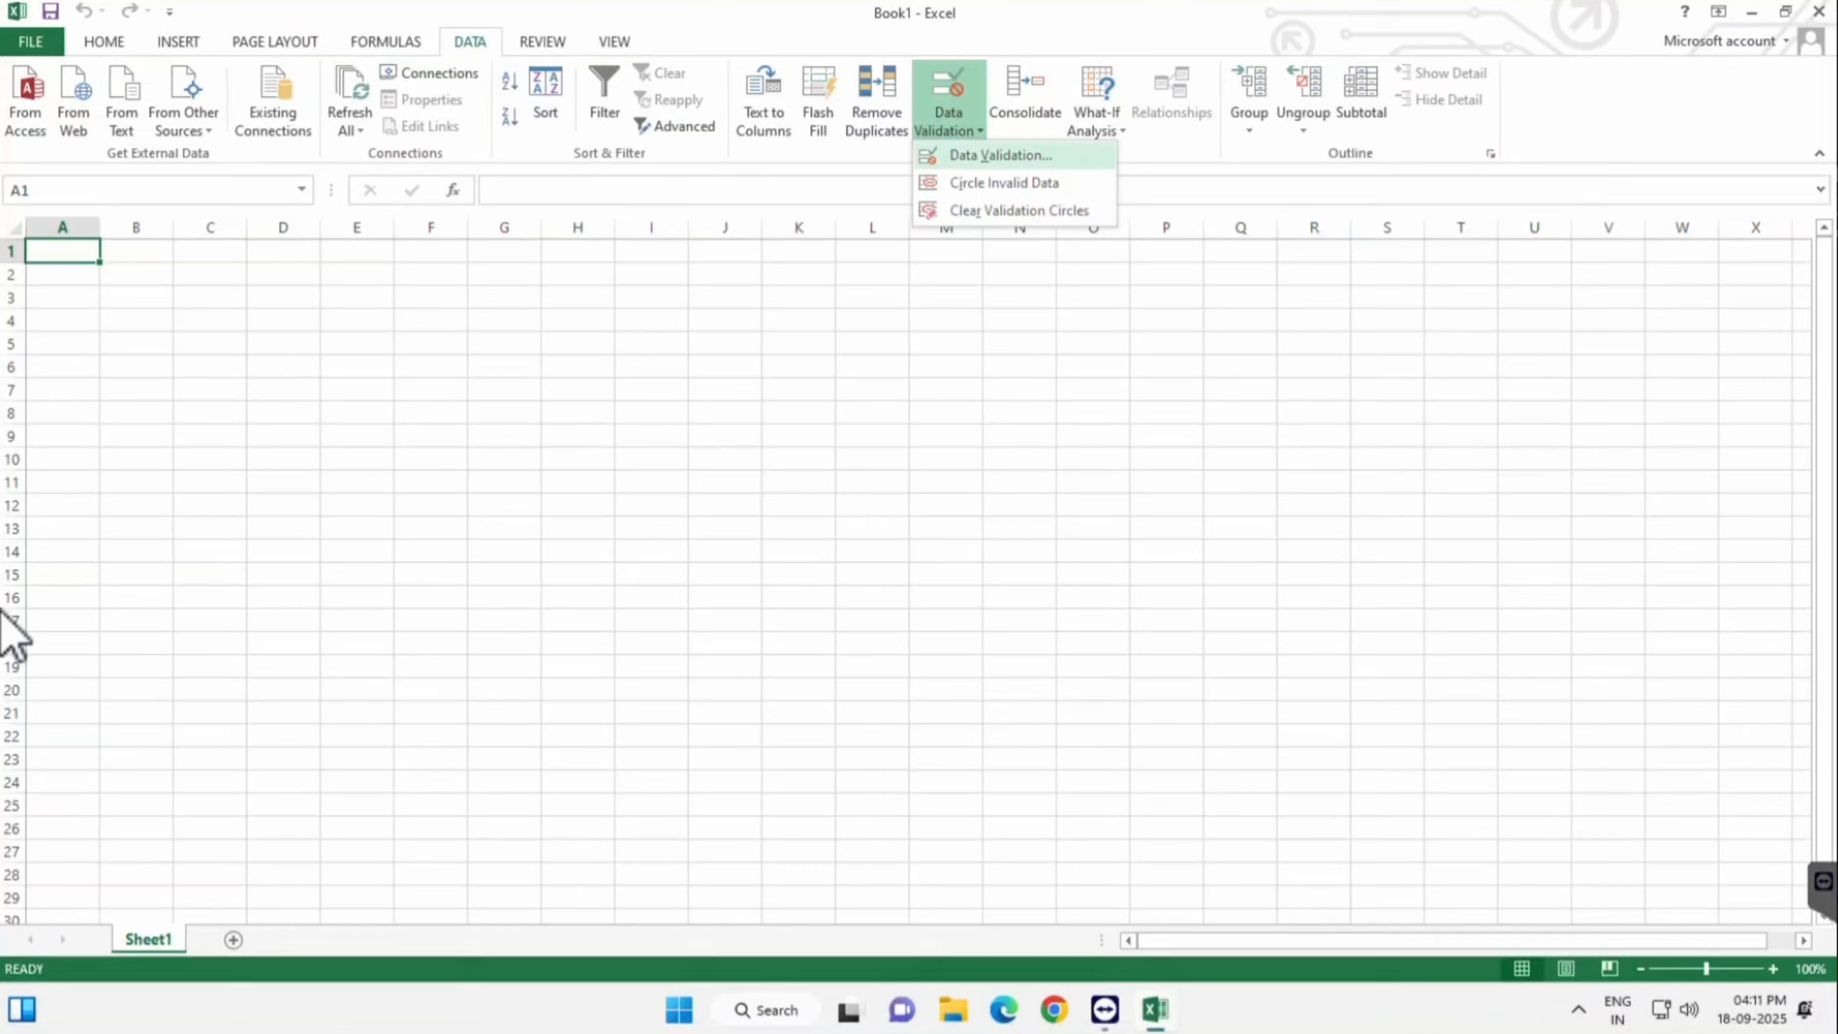
- Choose Data Validation... from the menu to open the rule dialog
{"action": "key", "text": "Down"}
{"action": "key", "text": "Down"}
{"action": "key", "text": "Up"}
{"action": "key", "text": "Down"}
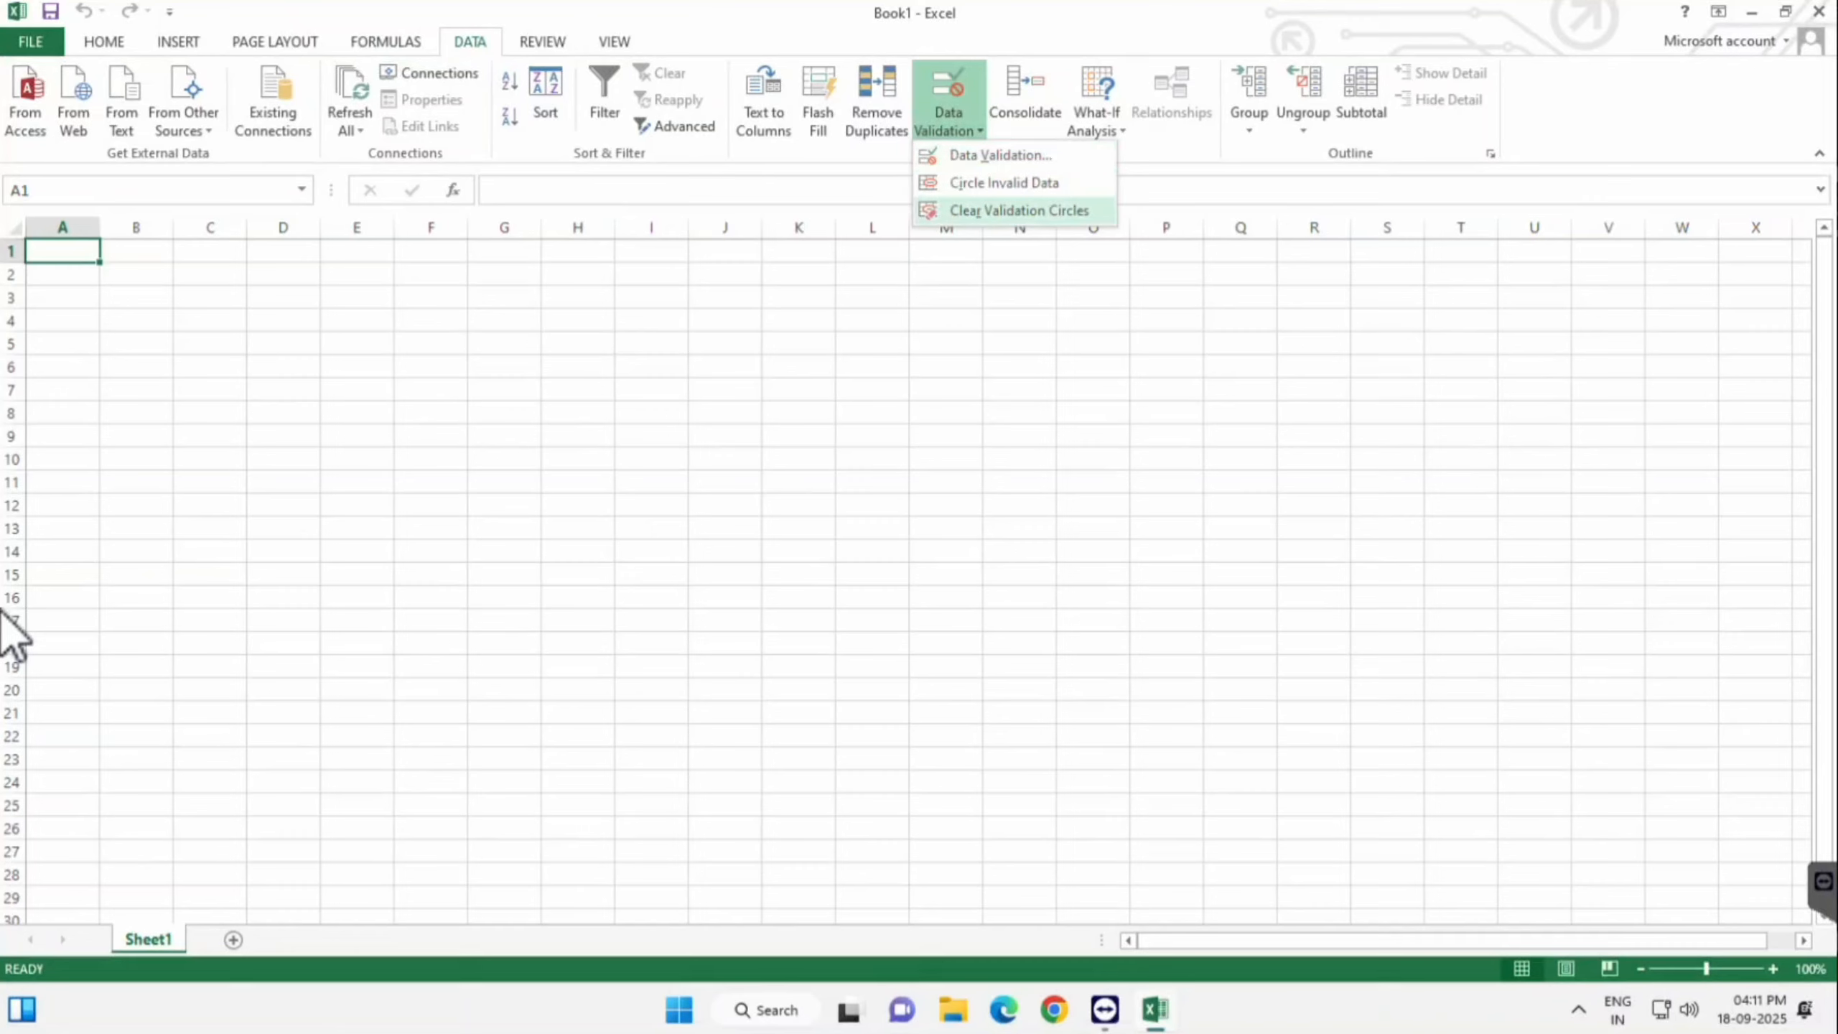
{"action": "key", "text": "Up"}
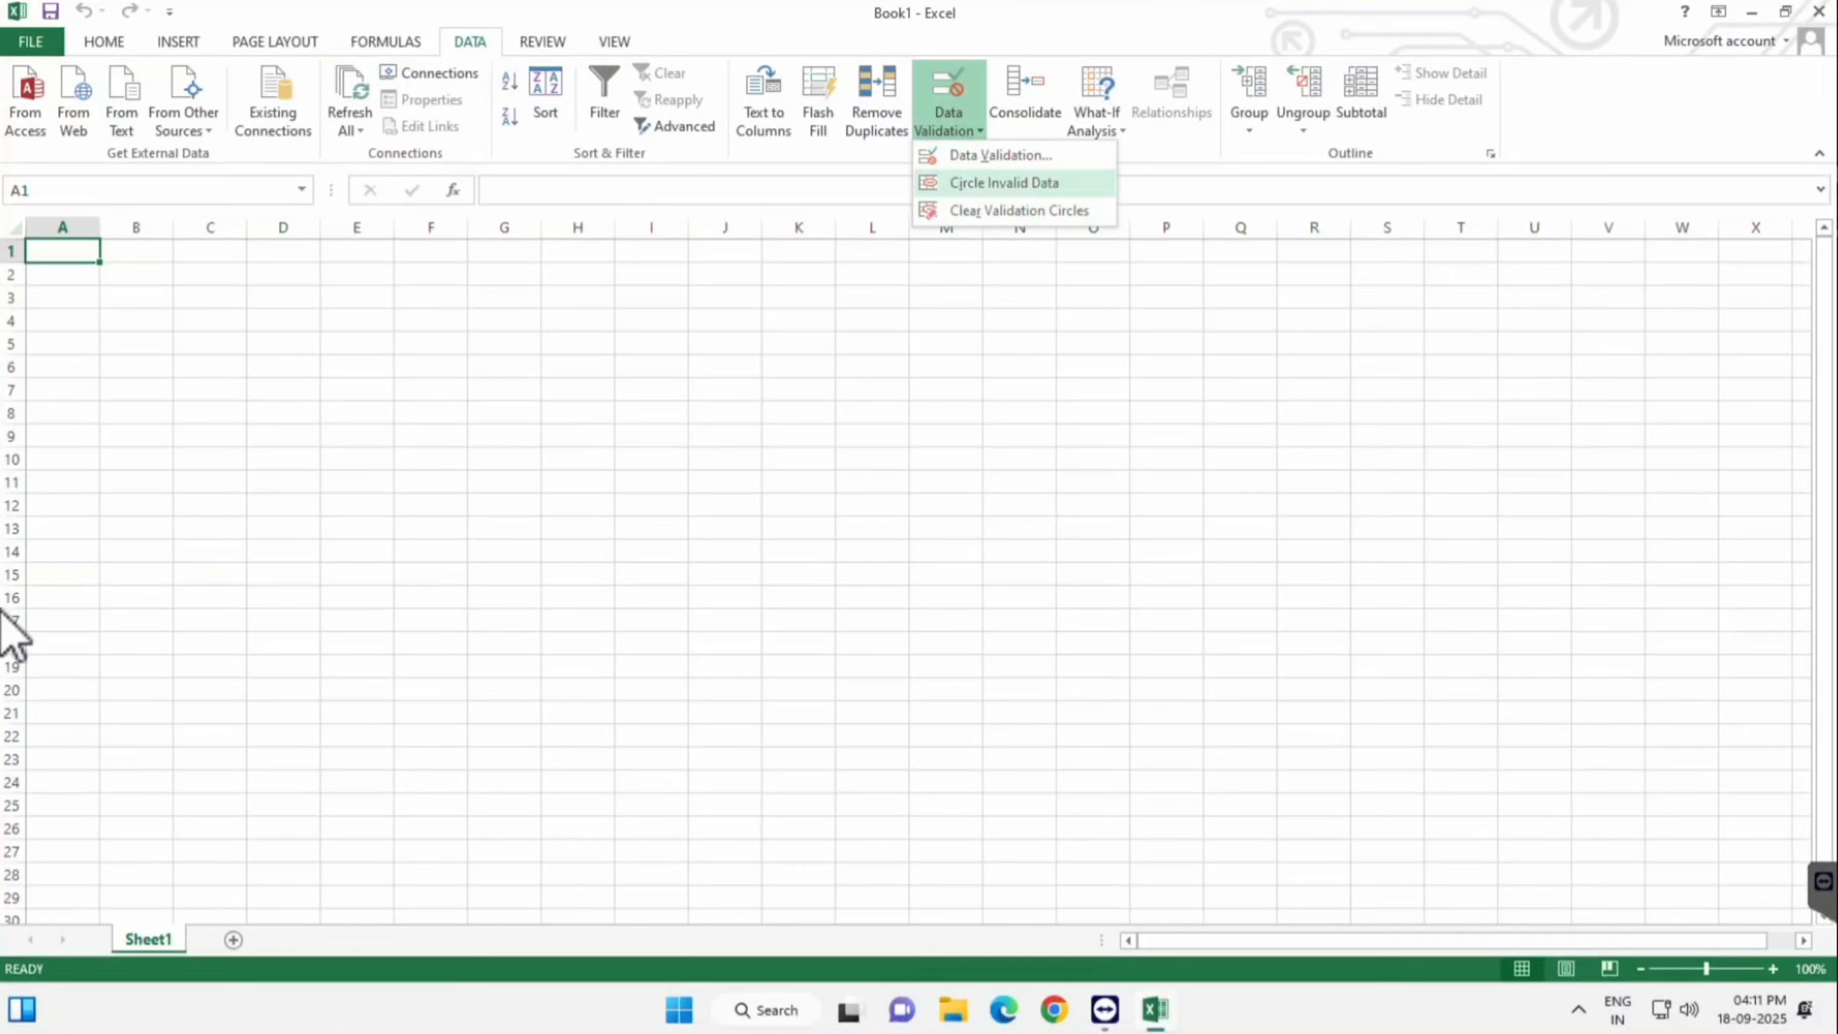
{"action": "key", "text": "Up"}
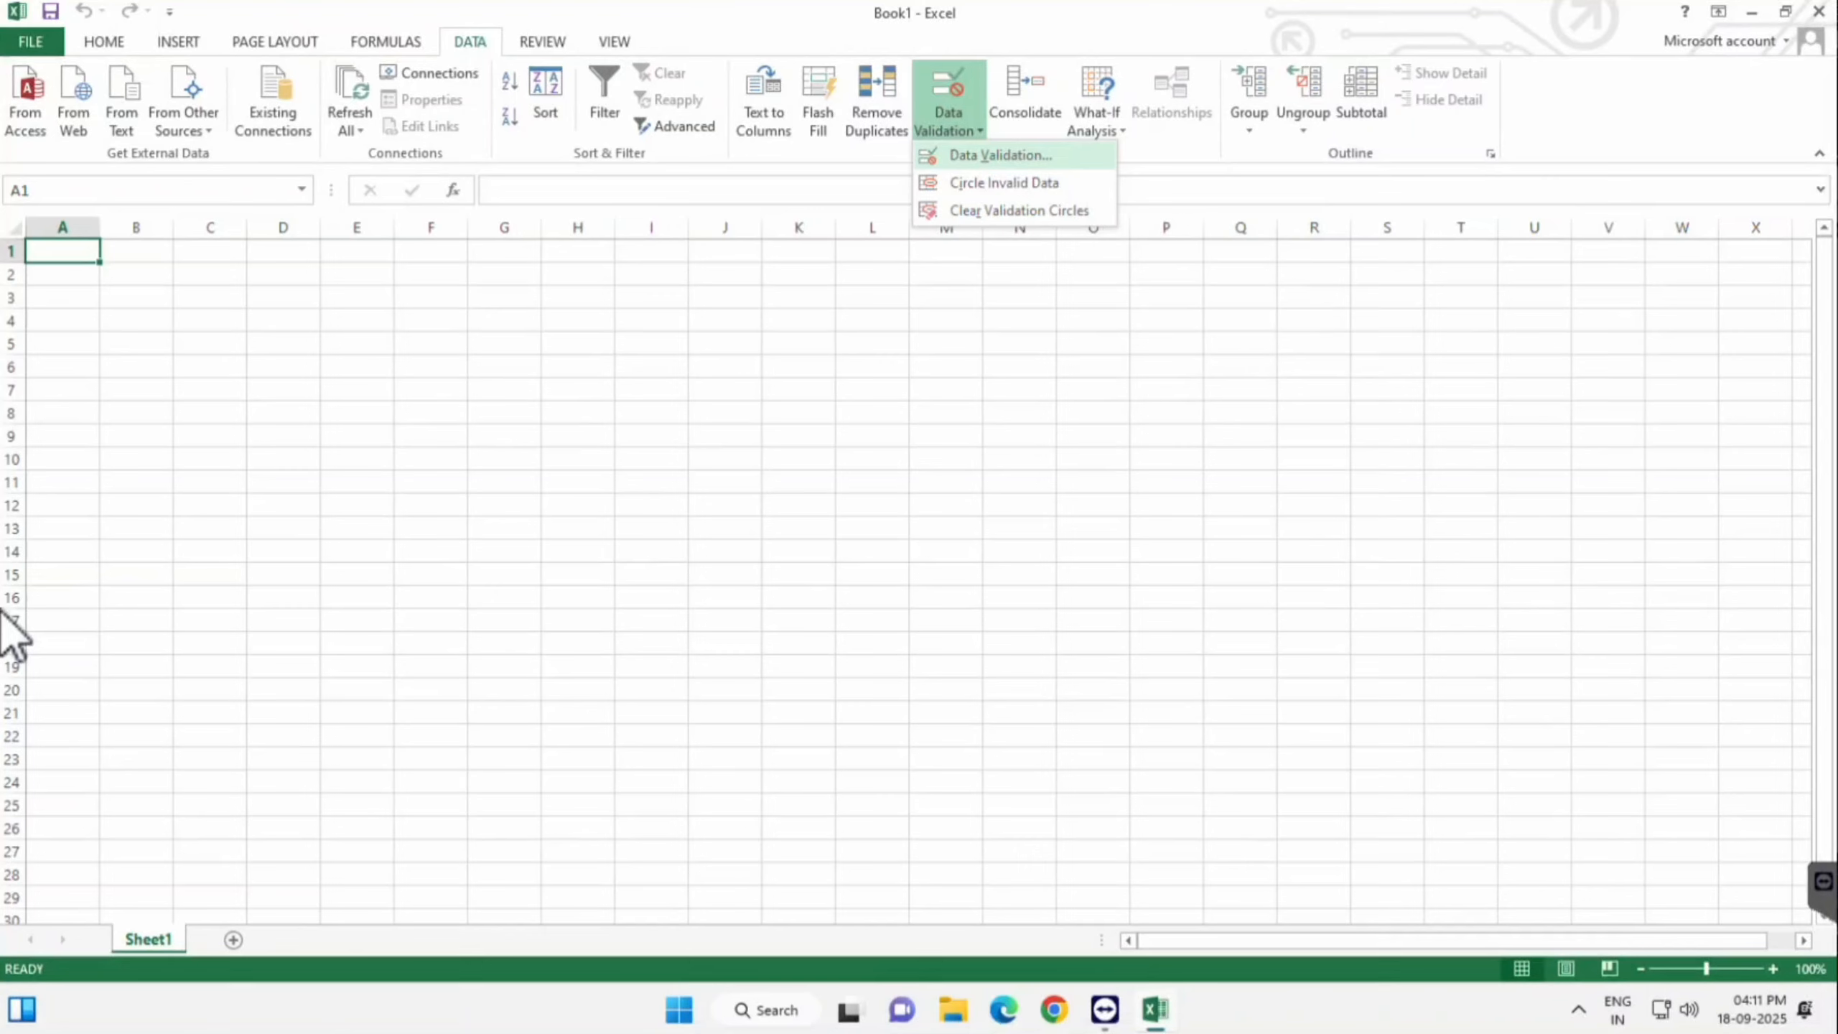
{"action": "key", "text": "Return"}
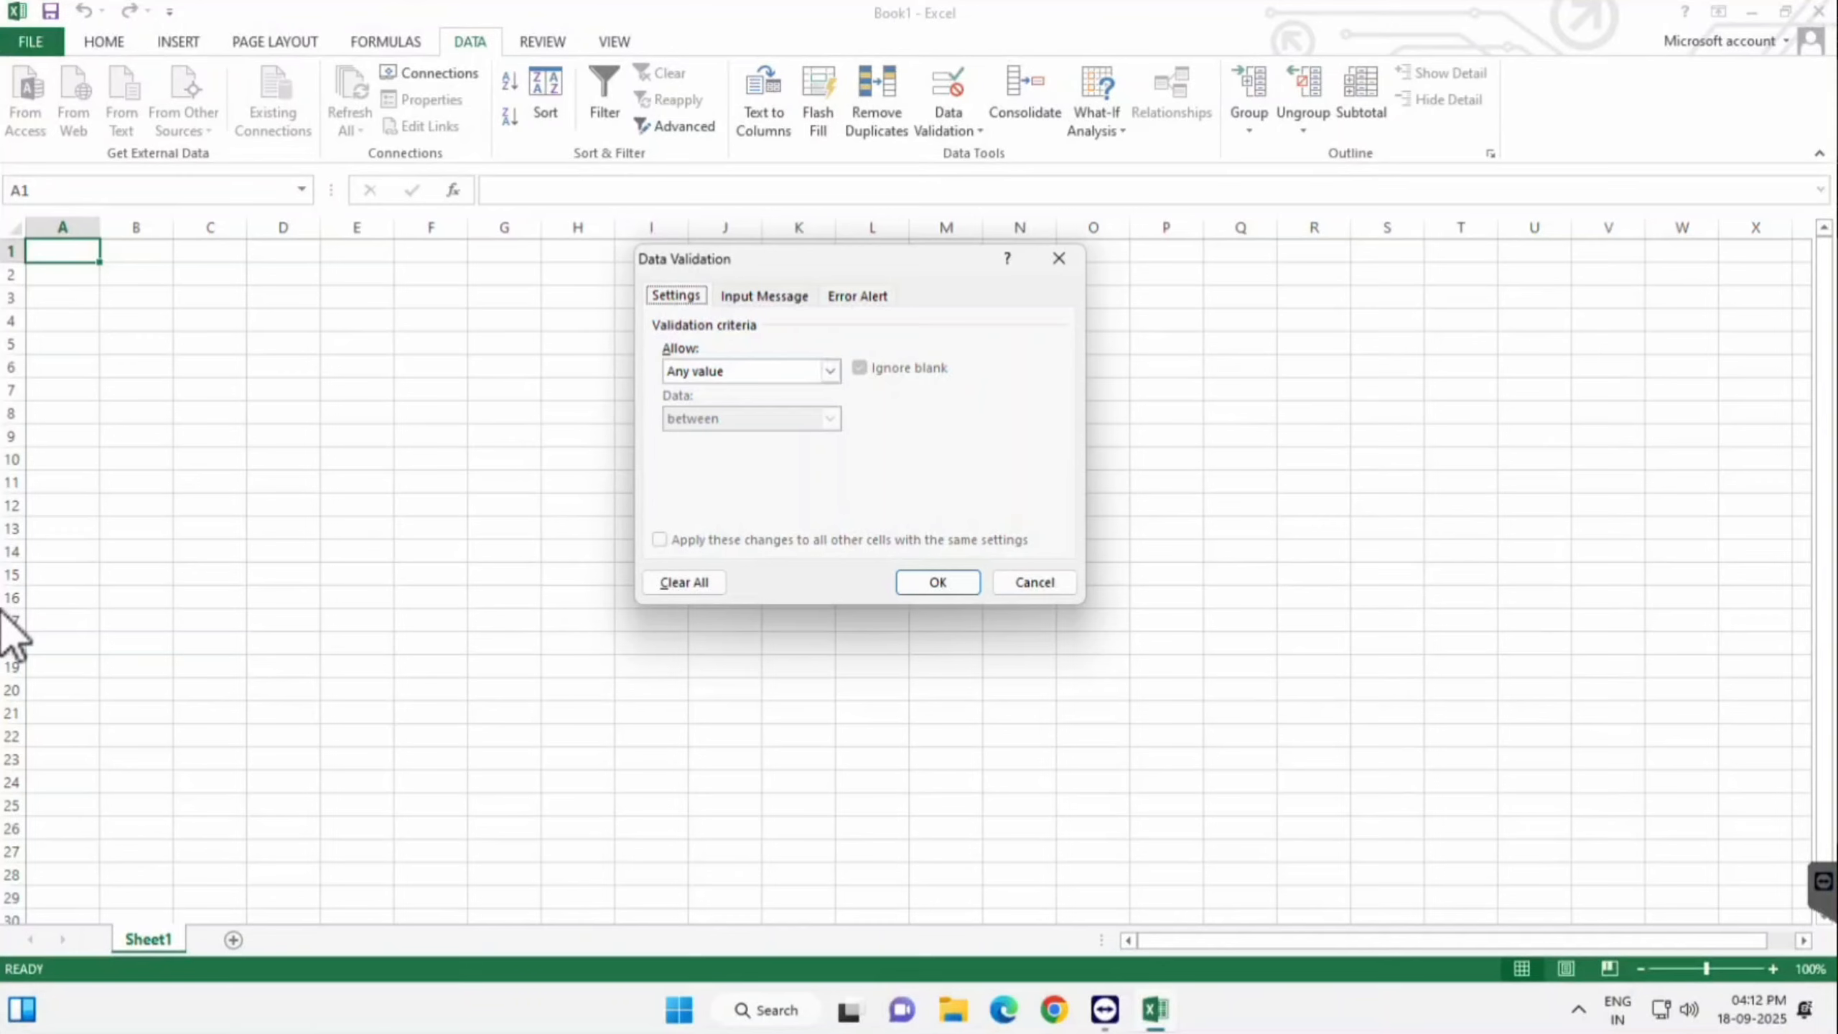
- Look over the Input Message and Error Alert tabs, then cancel without adding a rule
{"action": "key", "text": "Right"}
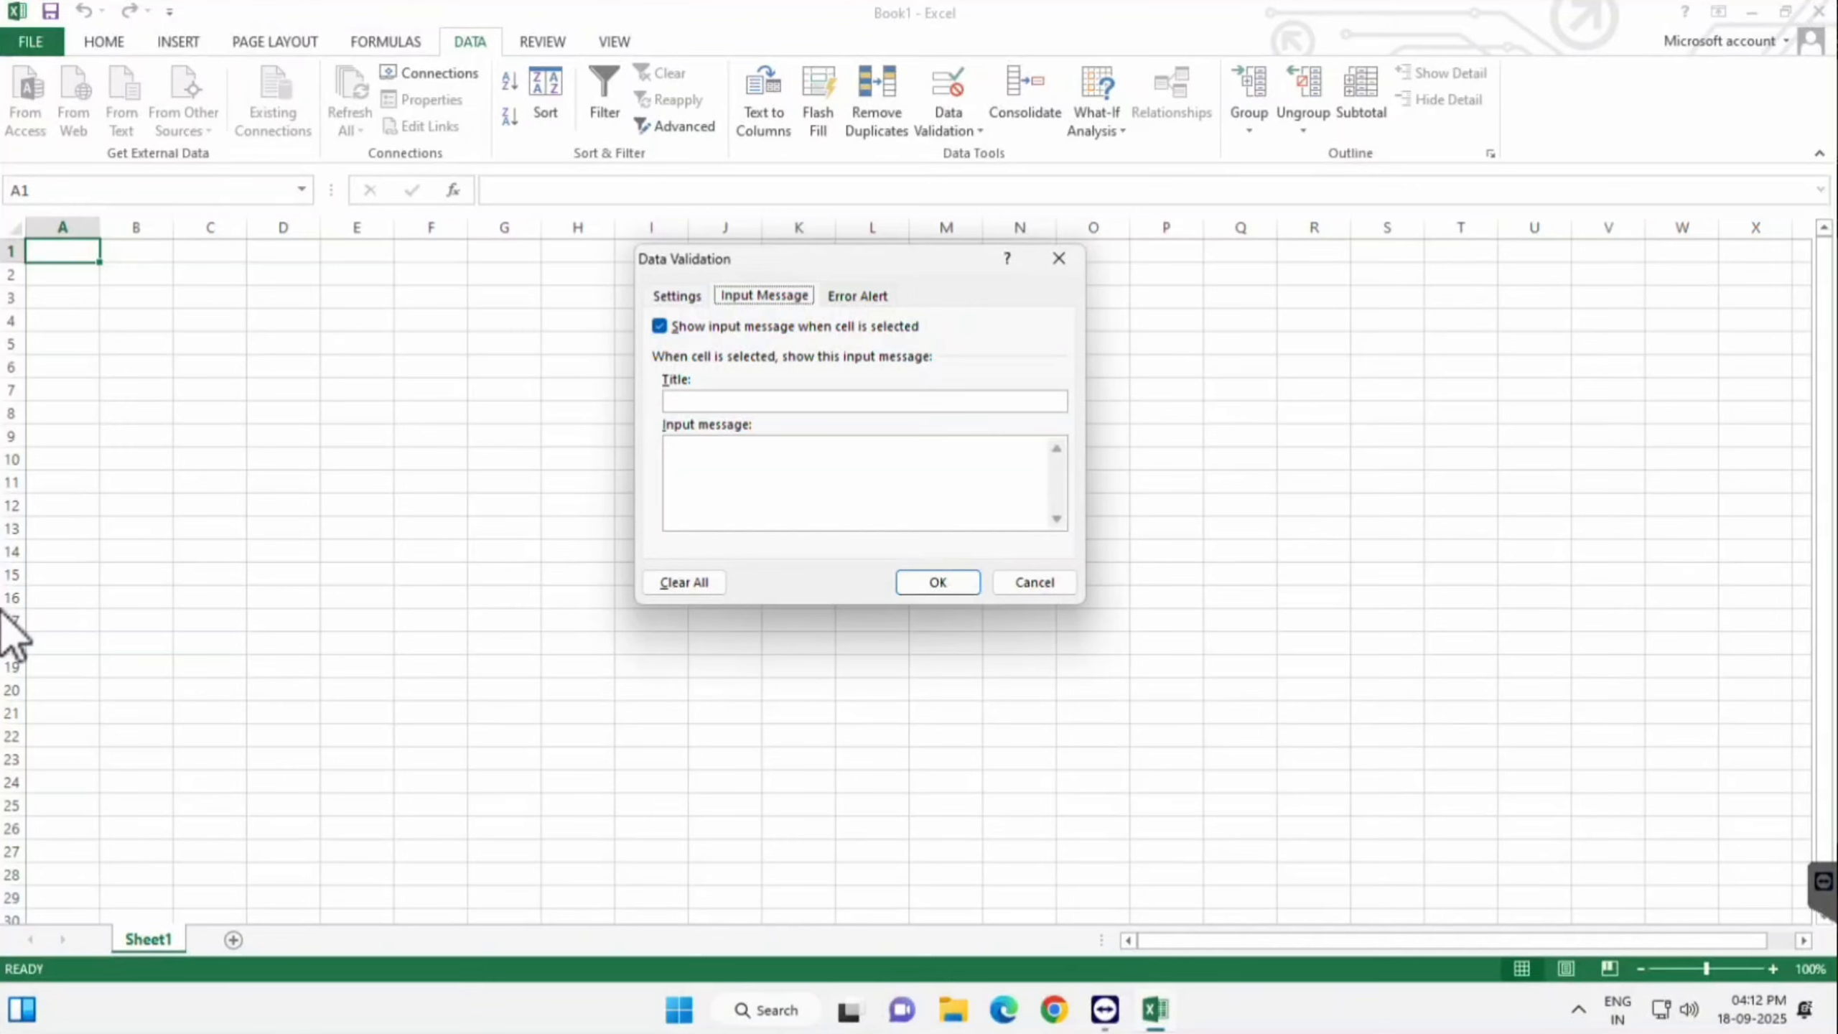
{"action": "key", "text": "ctrl+Tab"}
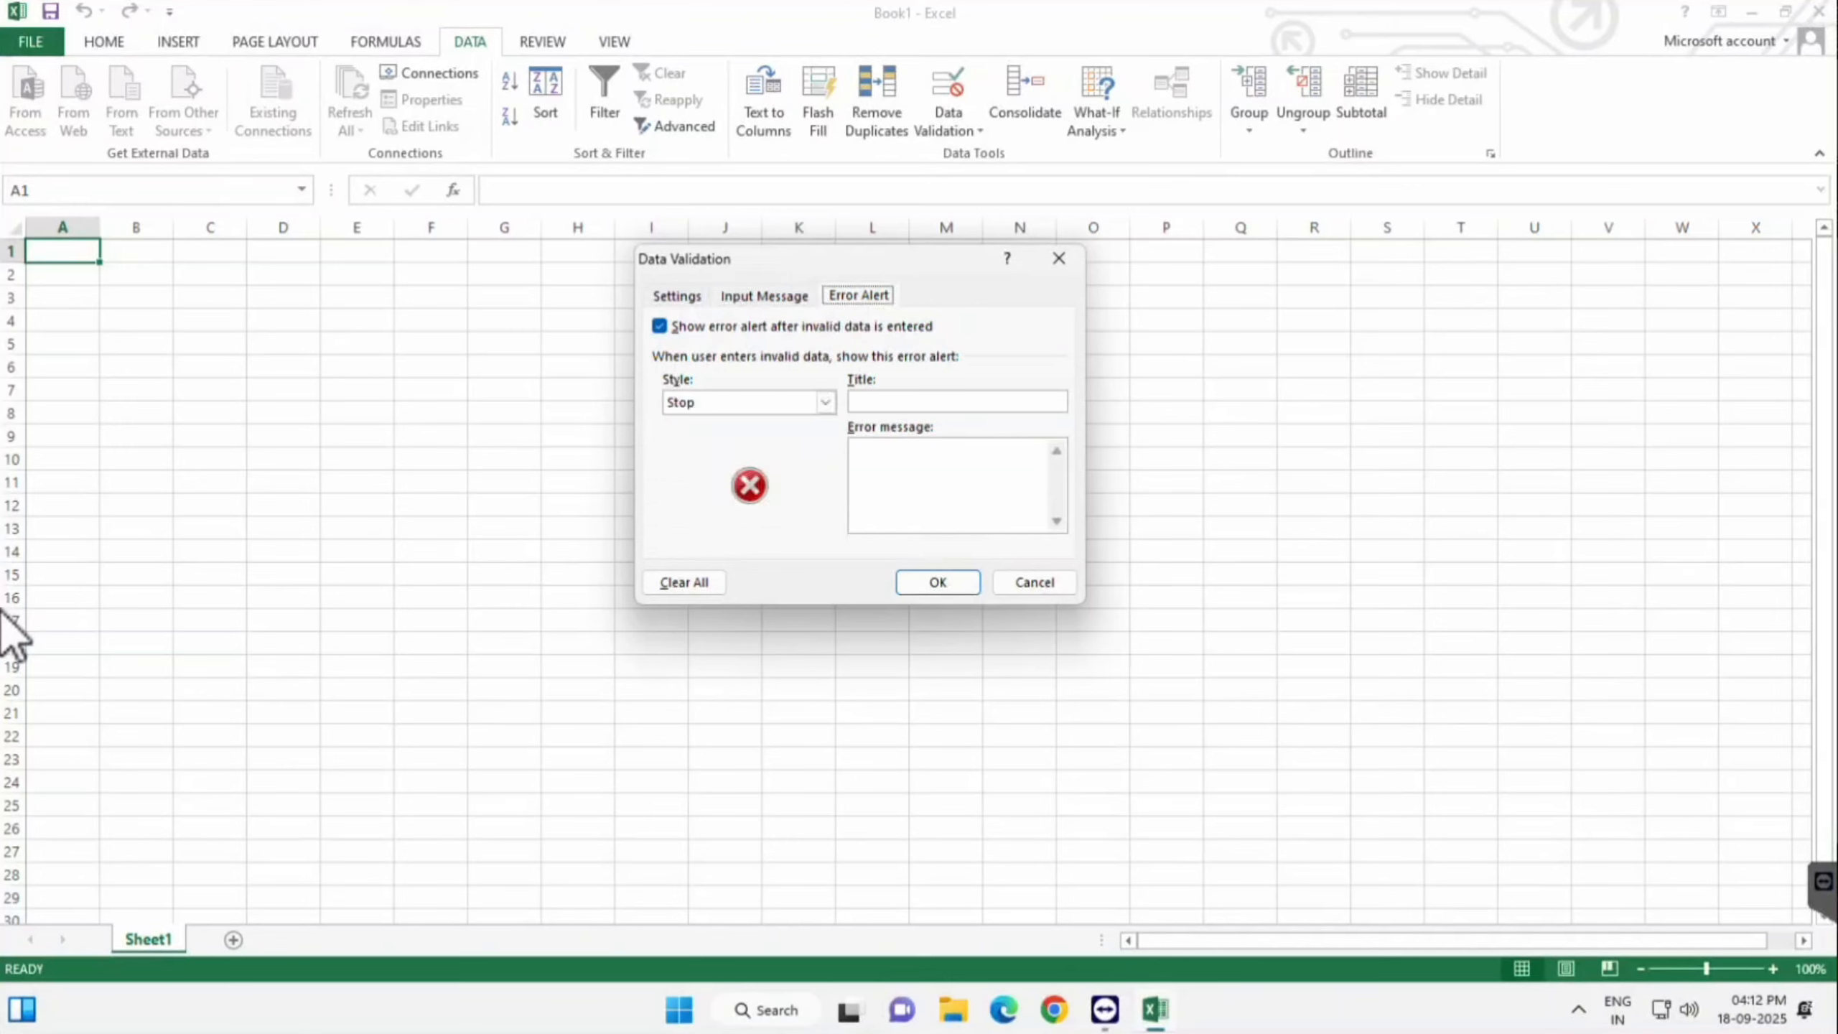
{"action": "key", "text": "ctrl+Tab"}
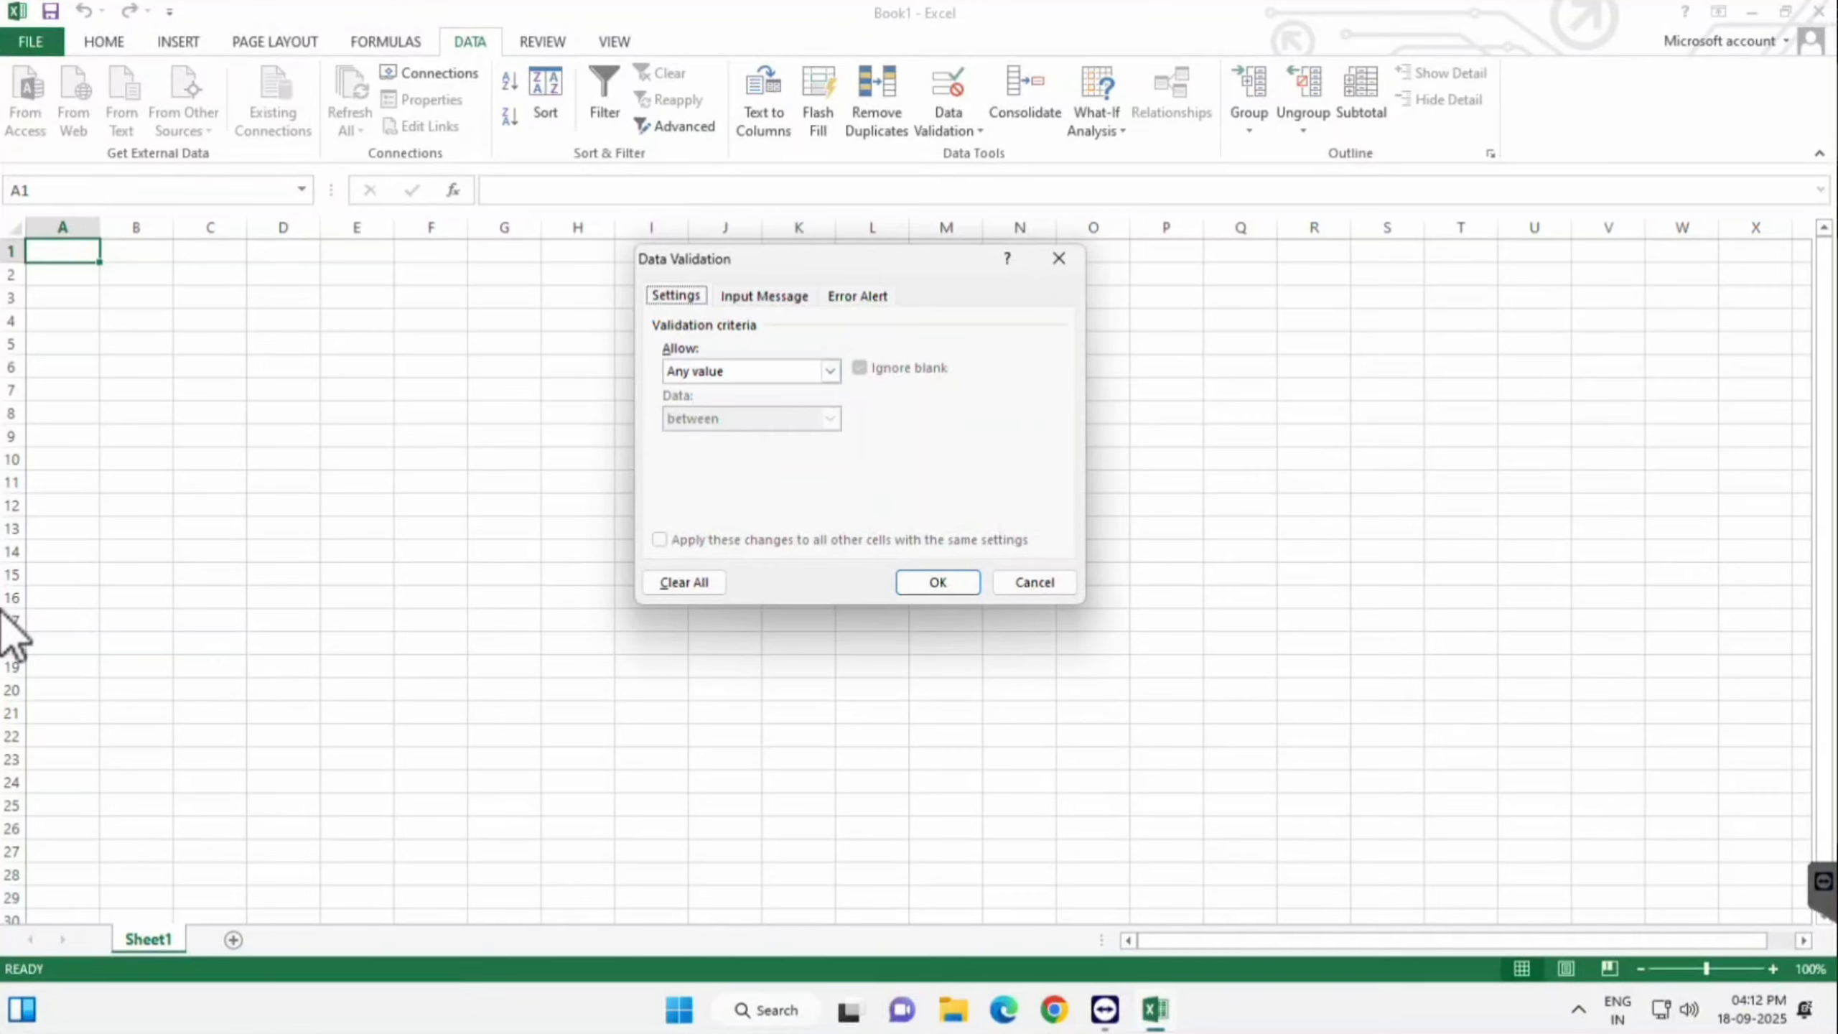
{"action": "key", "text": "Escape"}
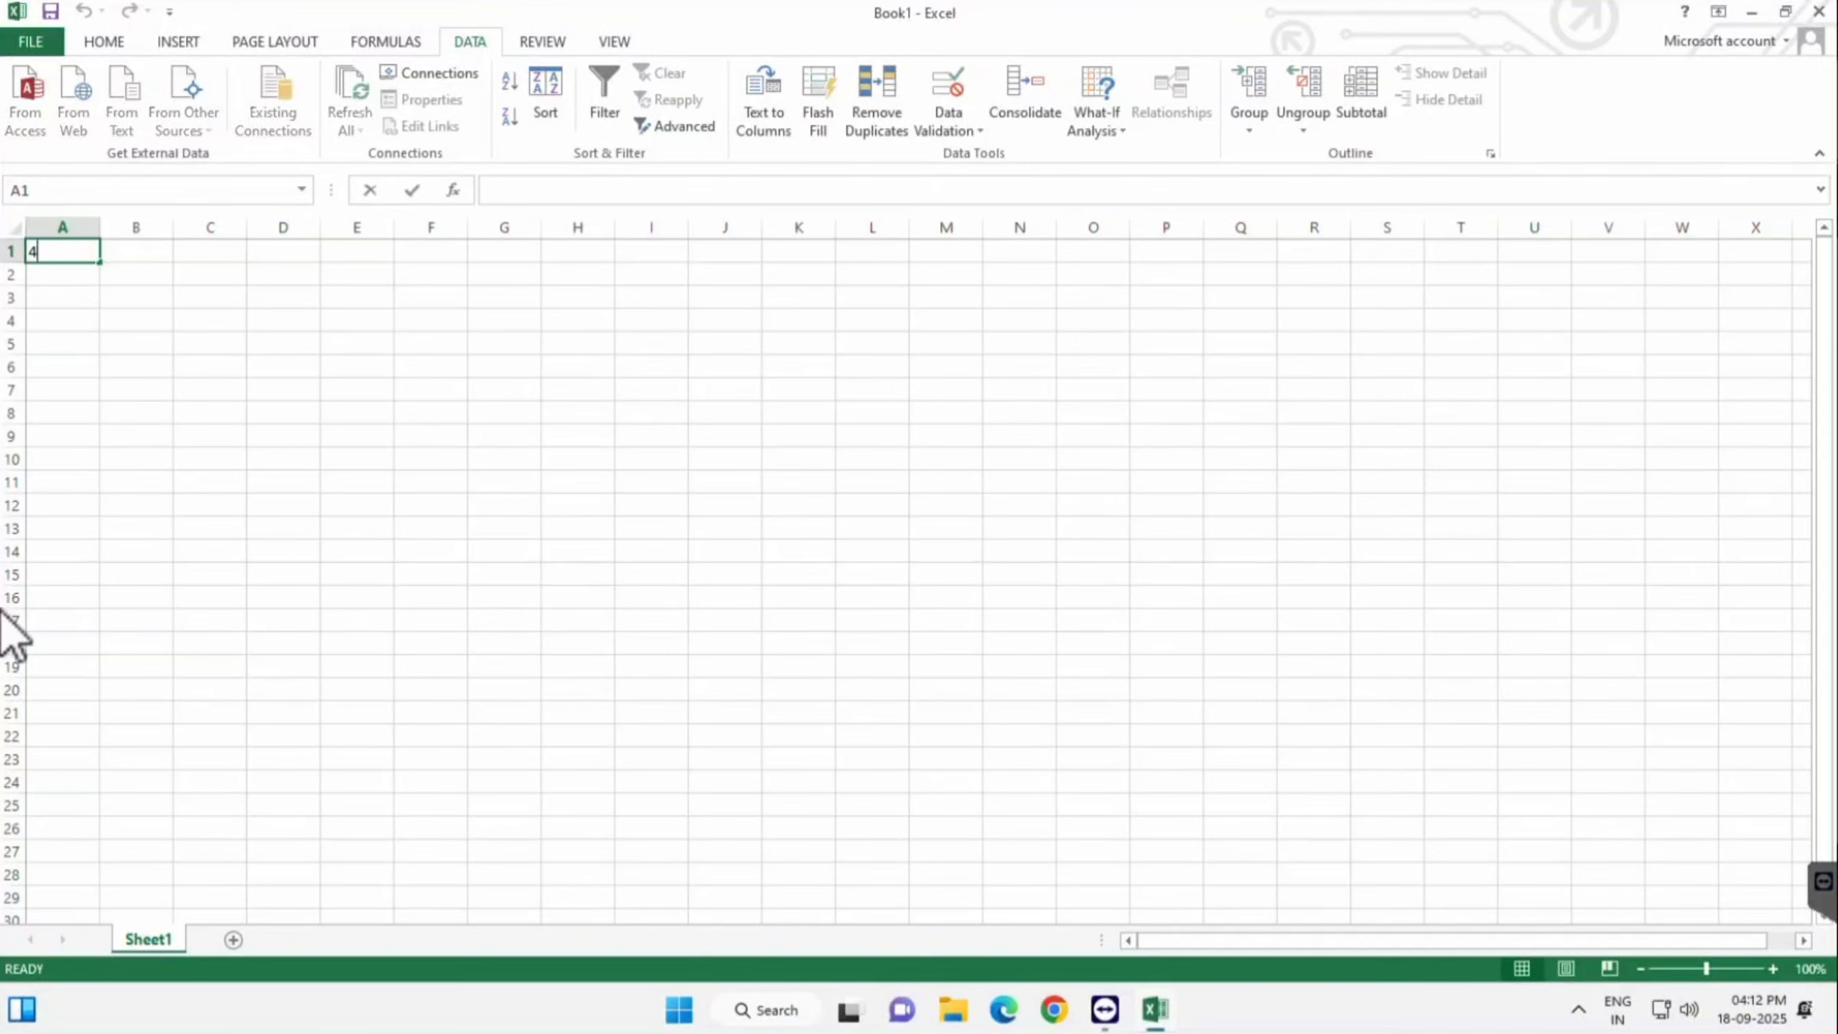
{"action": "type", "text": "45"}
{"action": "key", "text": "Return"}
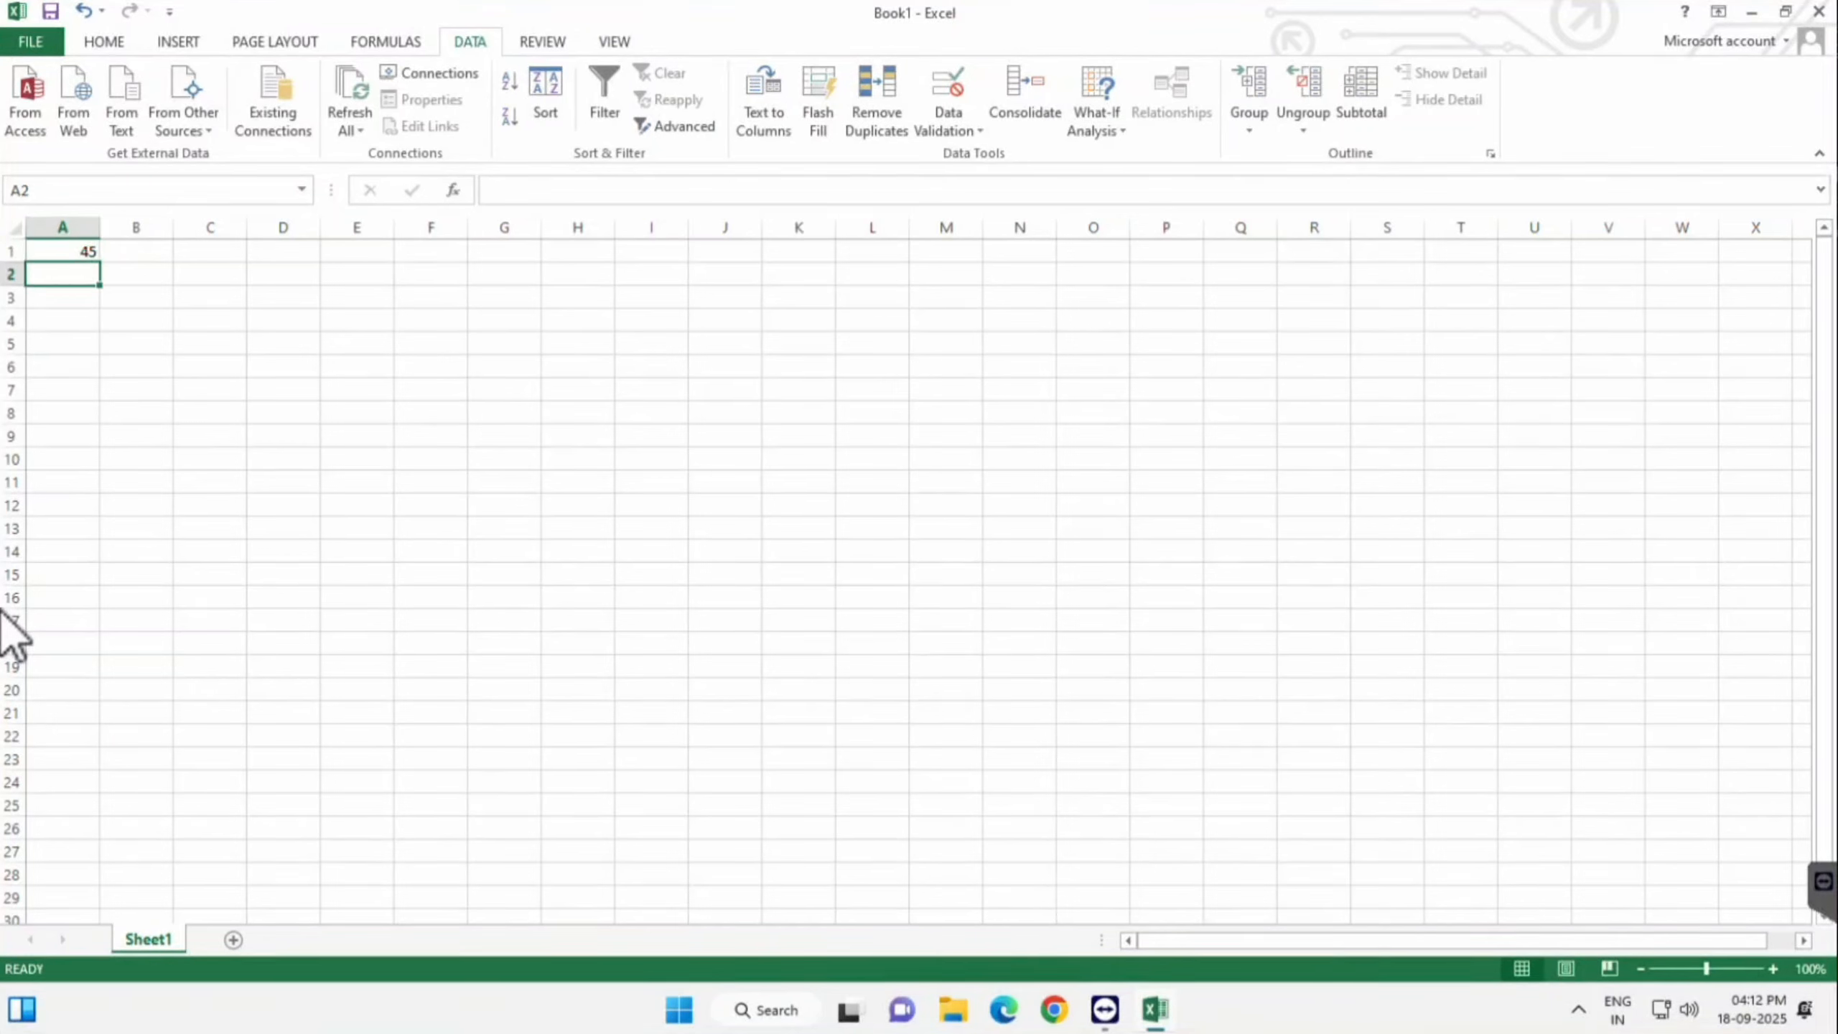
{"action": "key", "text": "Up"}
{"action": "key", "text": "Delete"}
{"action": "key", "text": "Down"}
{"action": "key", "text": "Up"}
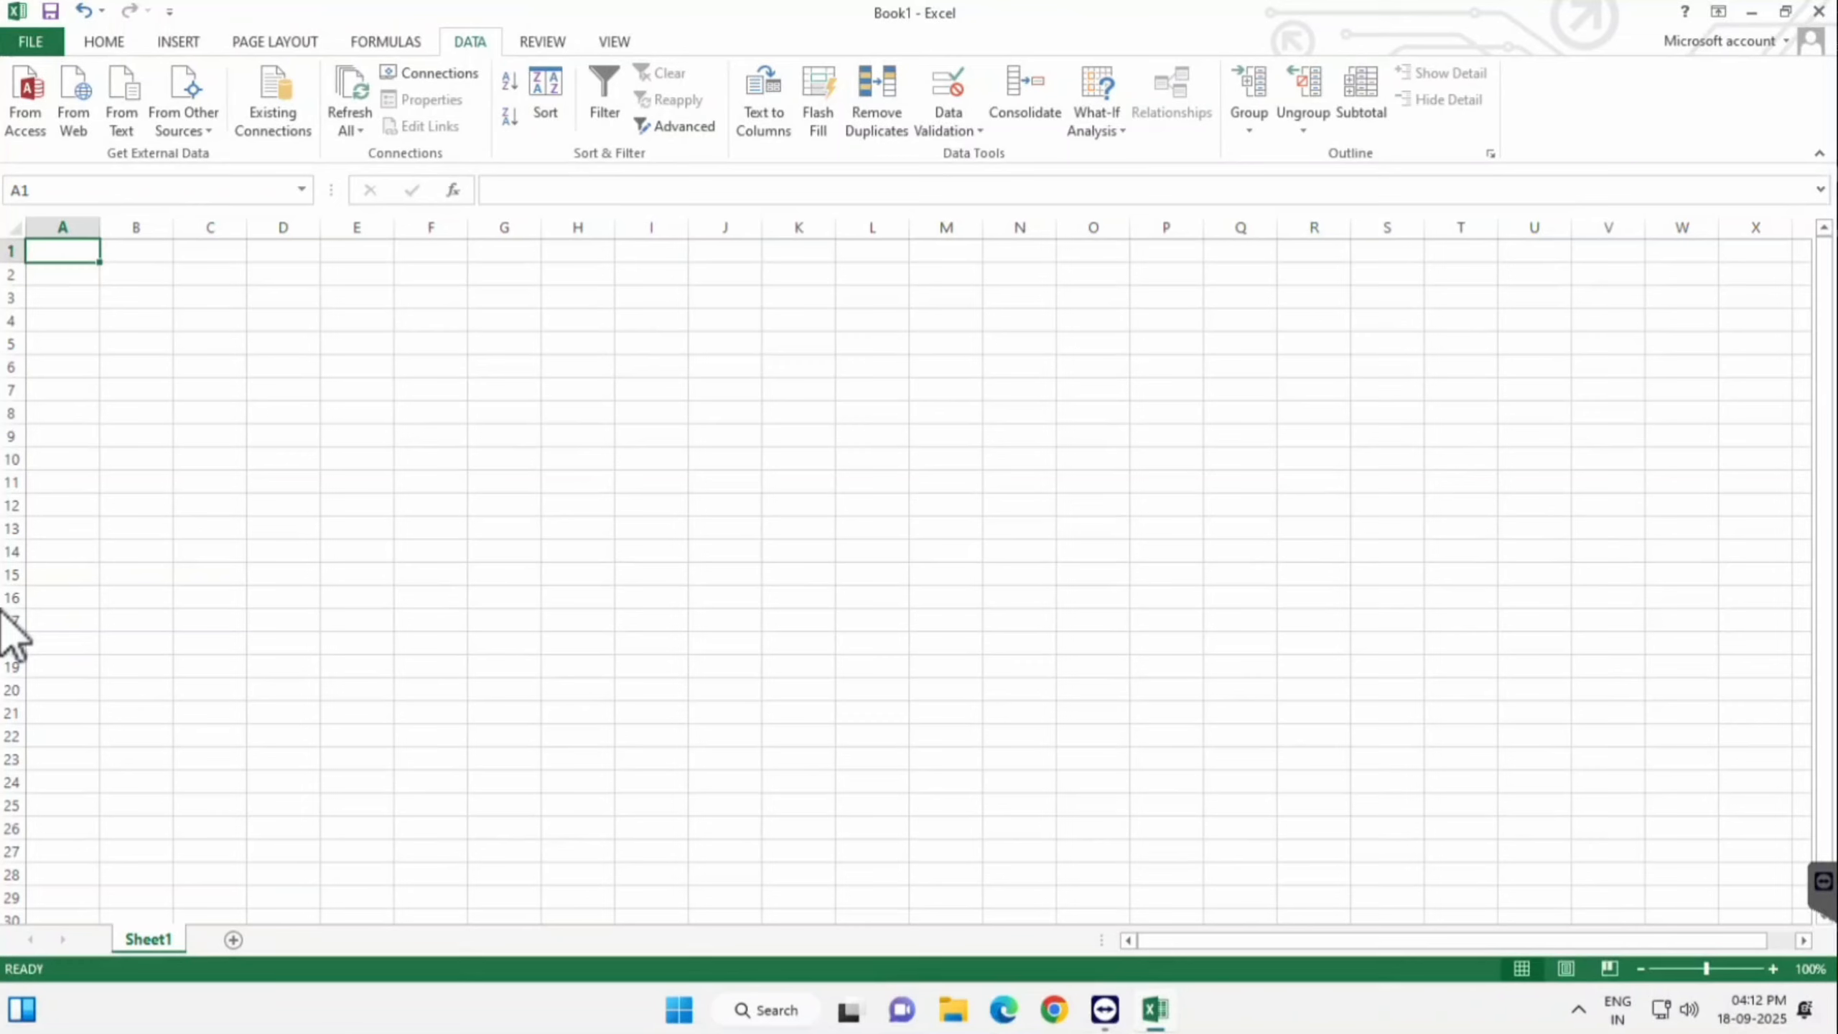
{"action": "left_click", "coordinate": [948, 124]}
{"action": "left_click", "coordinate": [984, 154]}
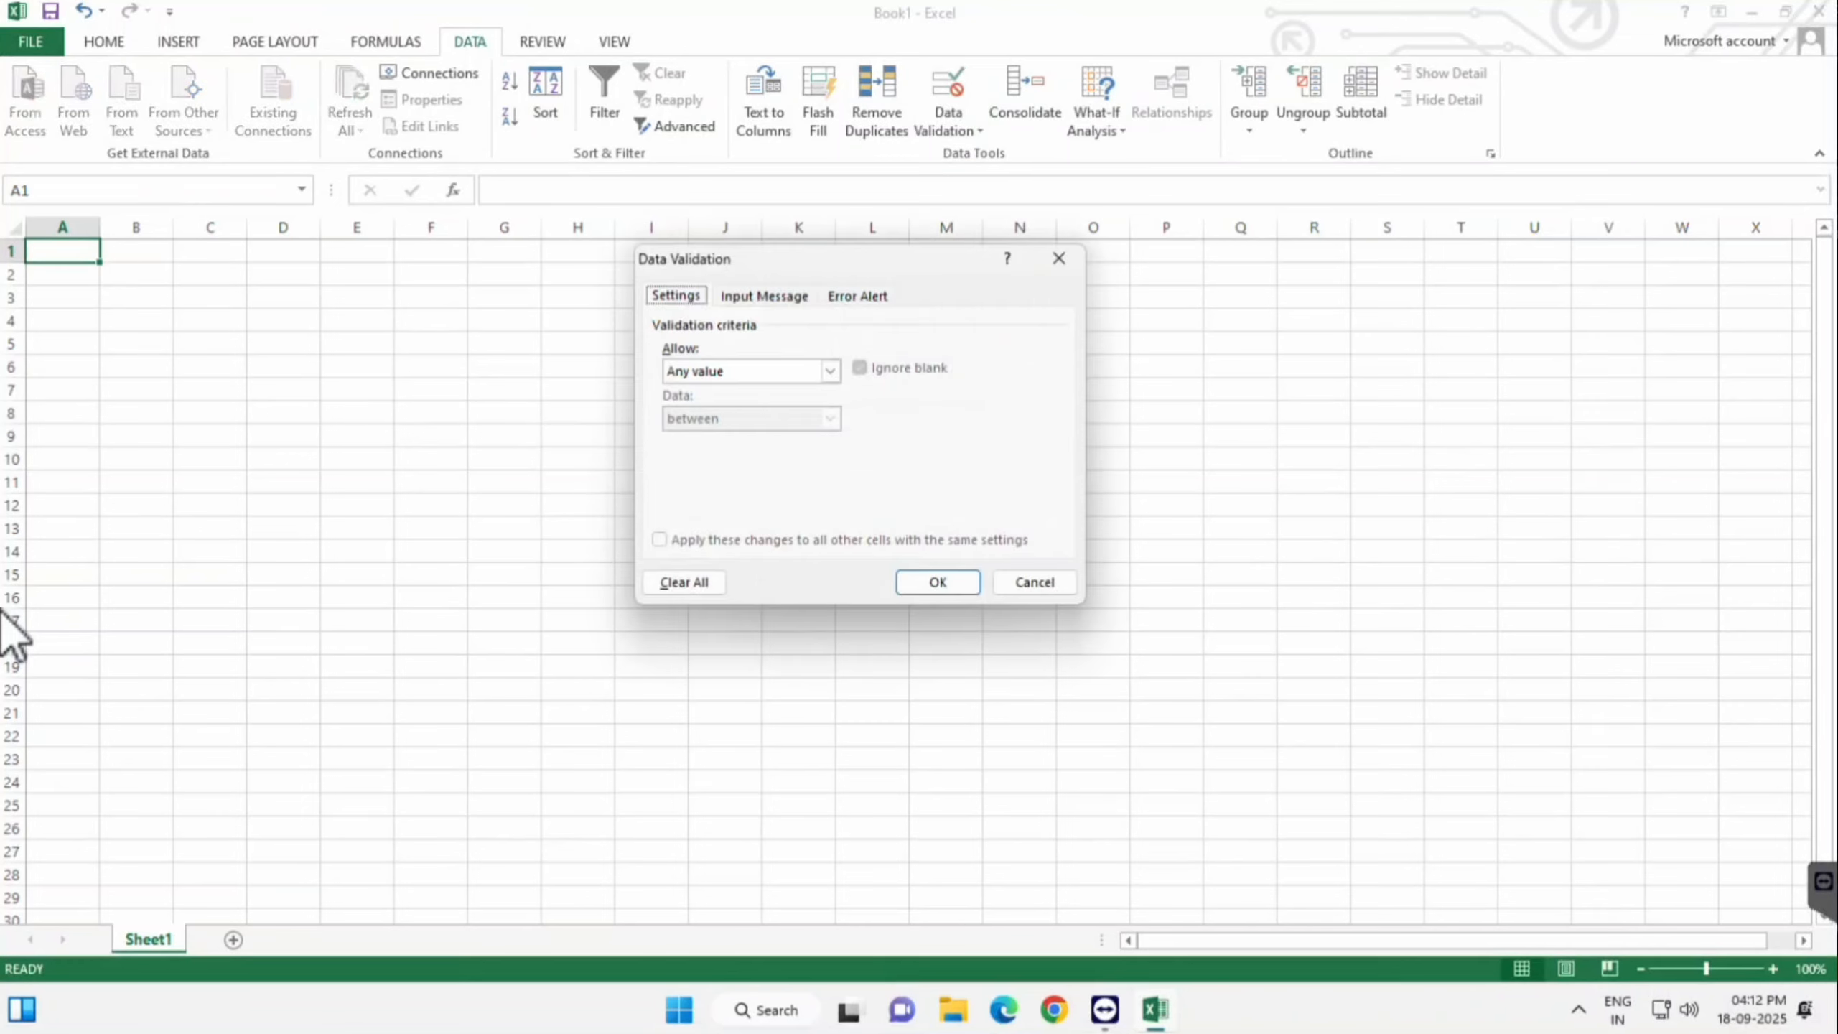
{"action": "left_click", "coordinate": [830, 371]}
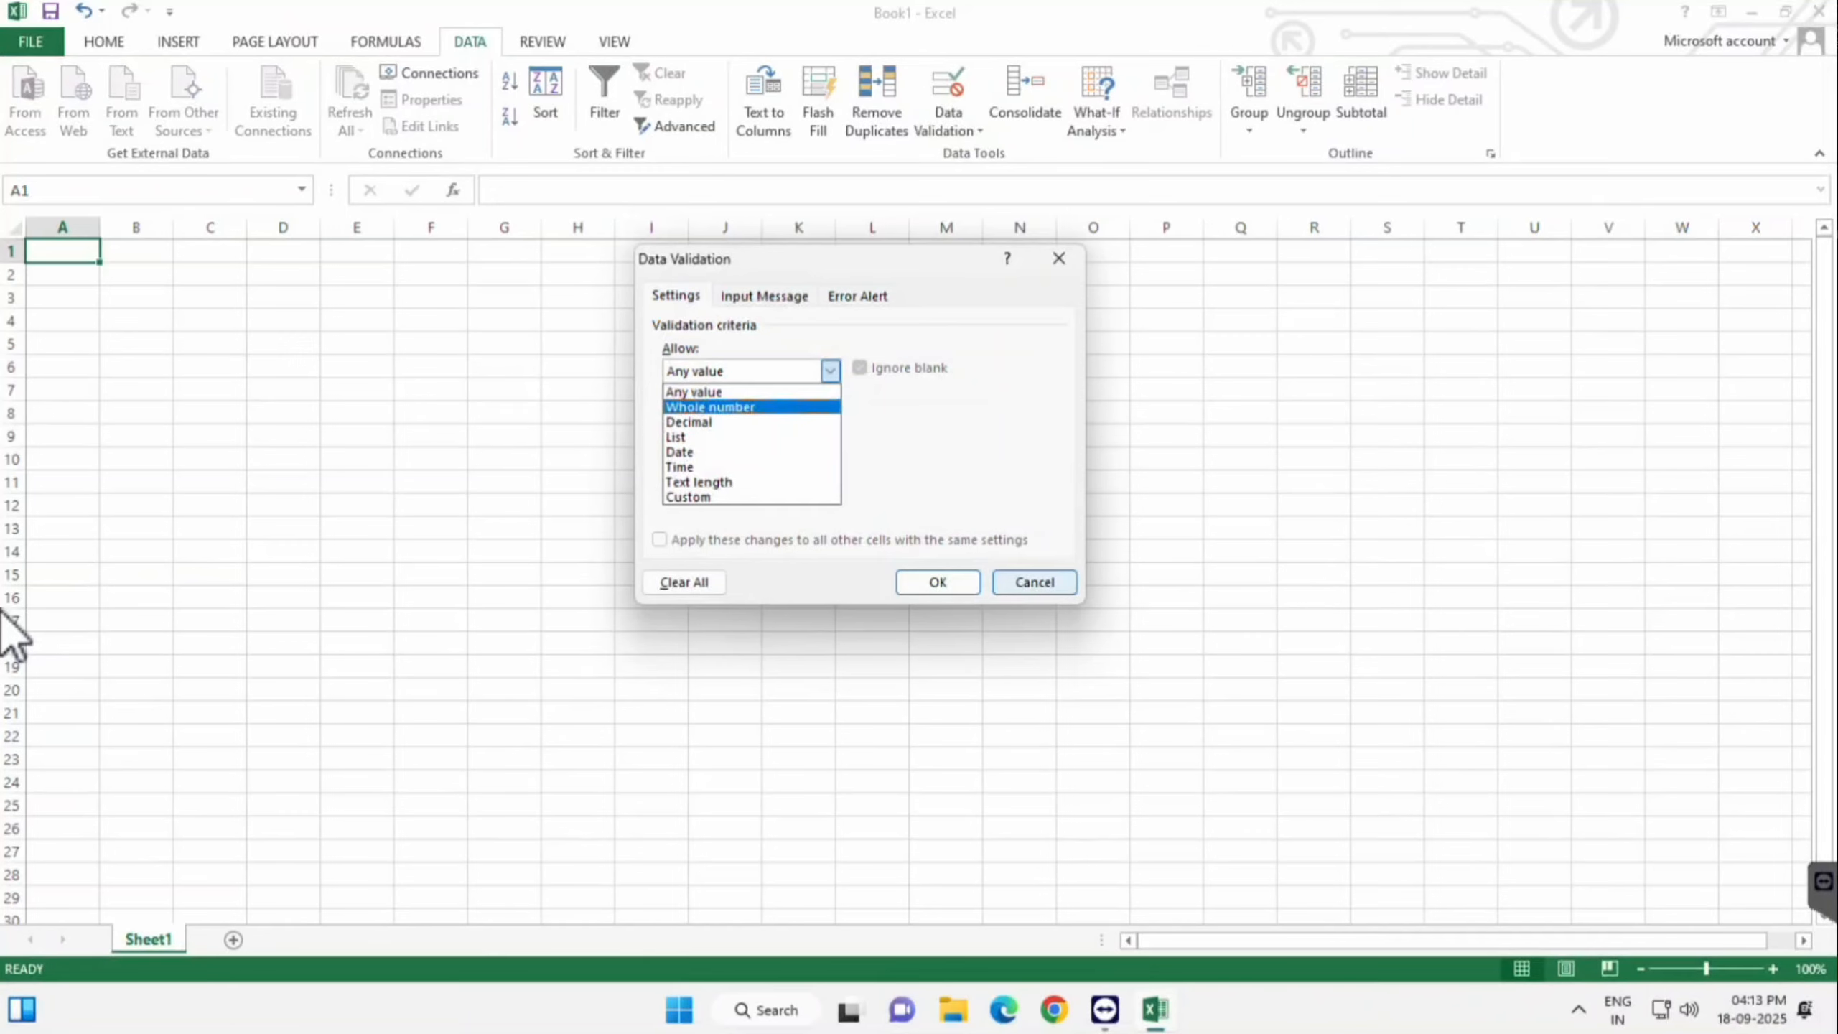
{"action": "left_click", "coordinate": [1035, 582]}
{"action": "left_click", "coordinate": [1034, 582]}
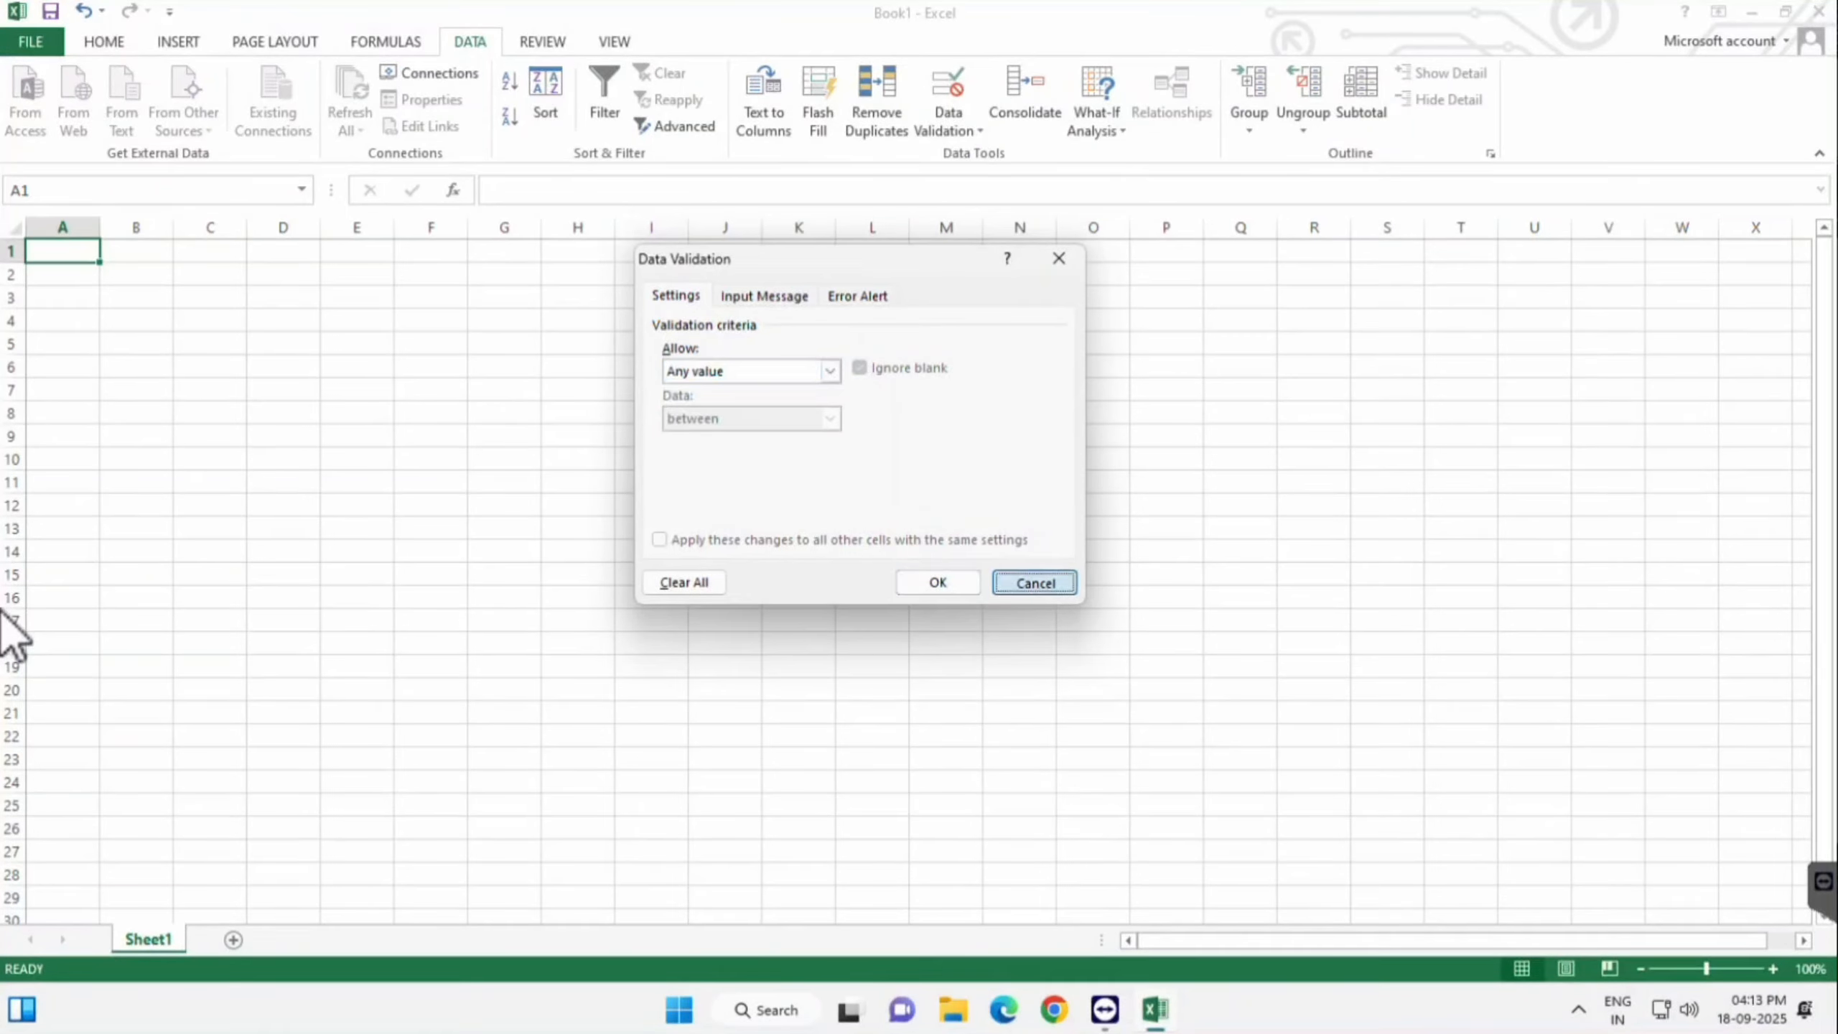
{"action": "key", "text": "Right"}
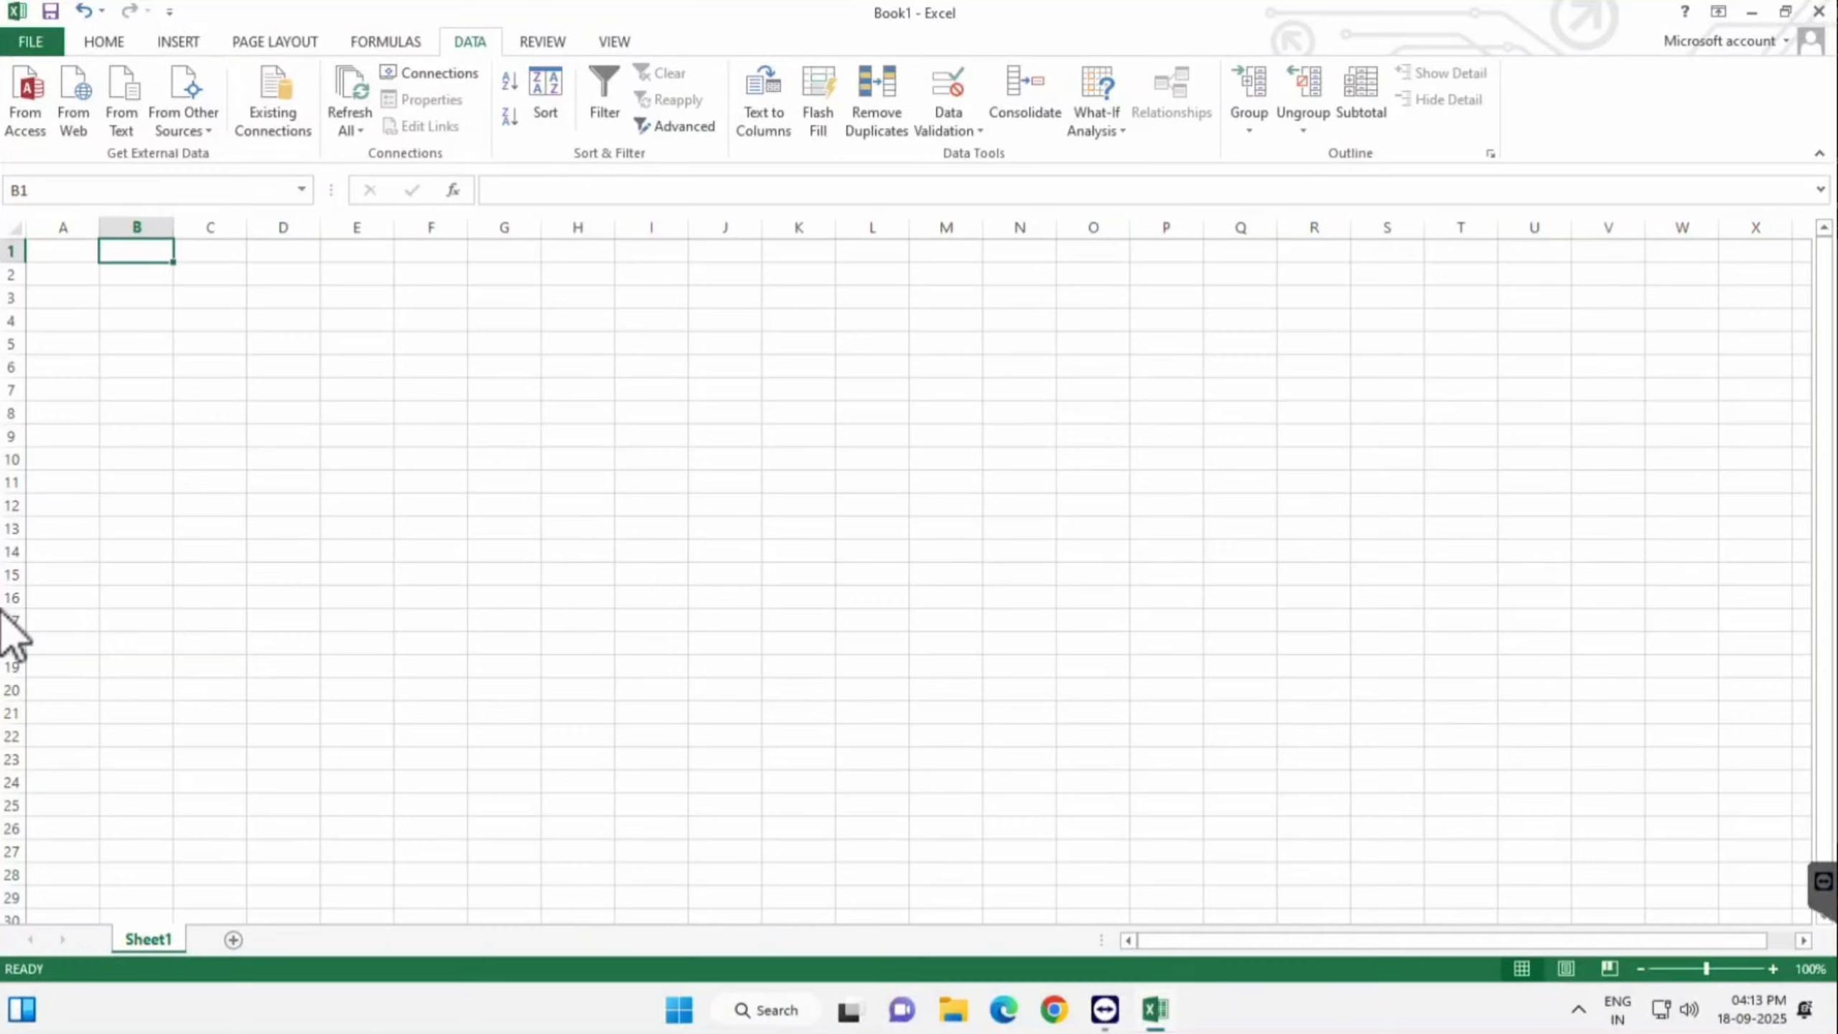
- Enter the heading 'Total' in B1 and select B2:B12 beneath it
{"action": "type", "text": "Total"}
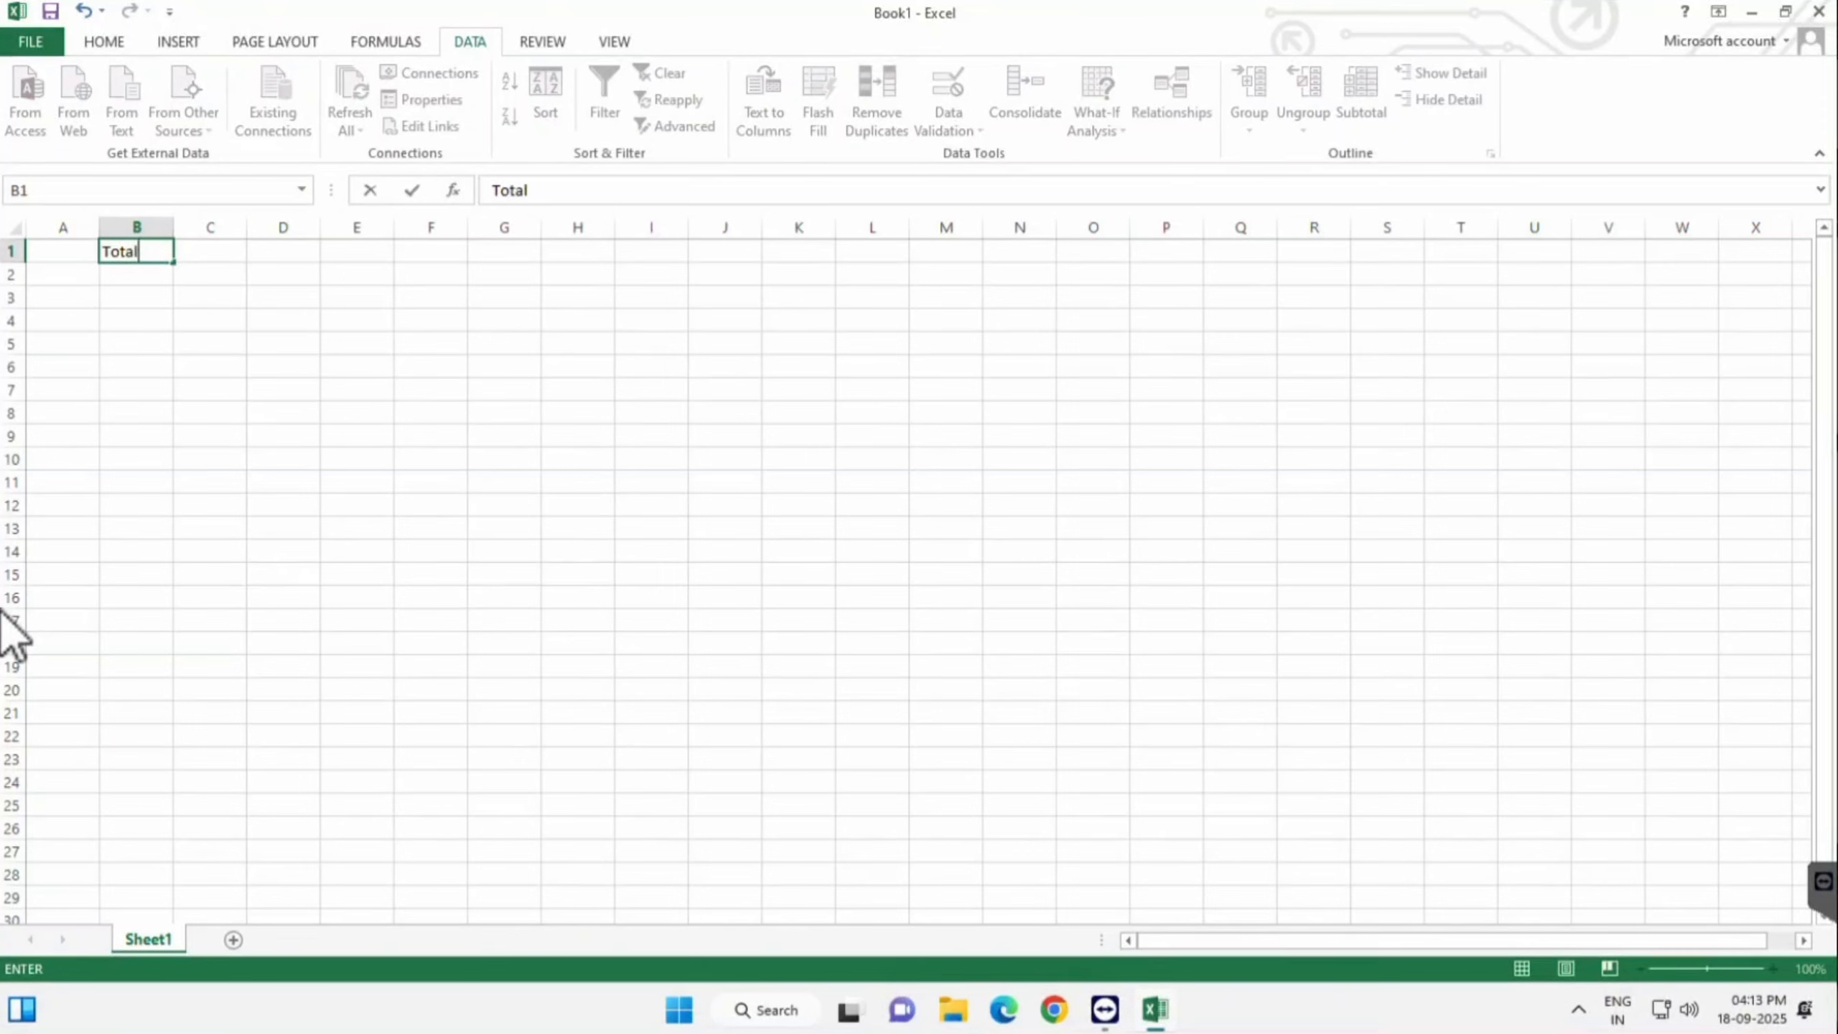
{"action": "key", "text": "Return"}
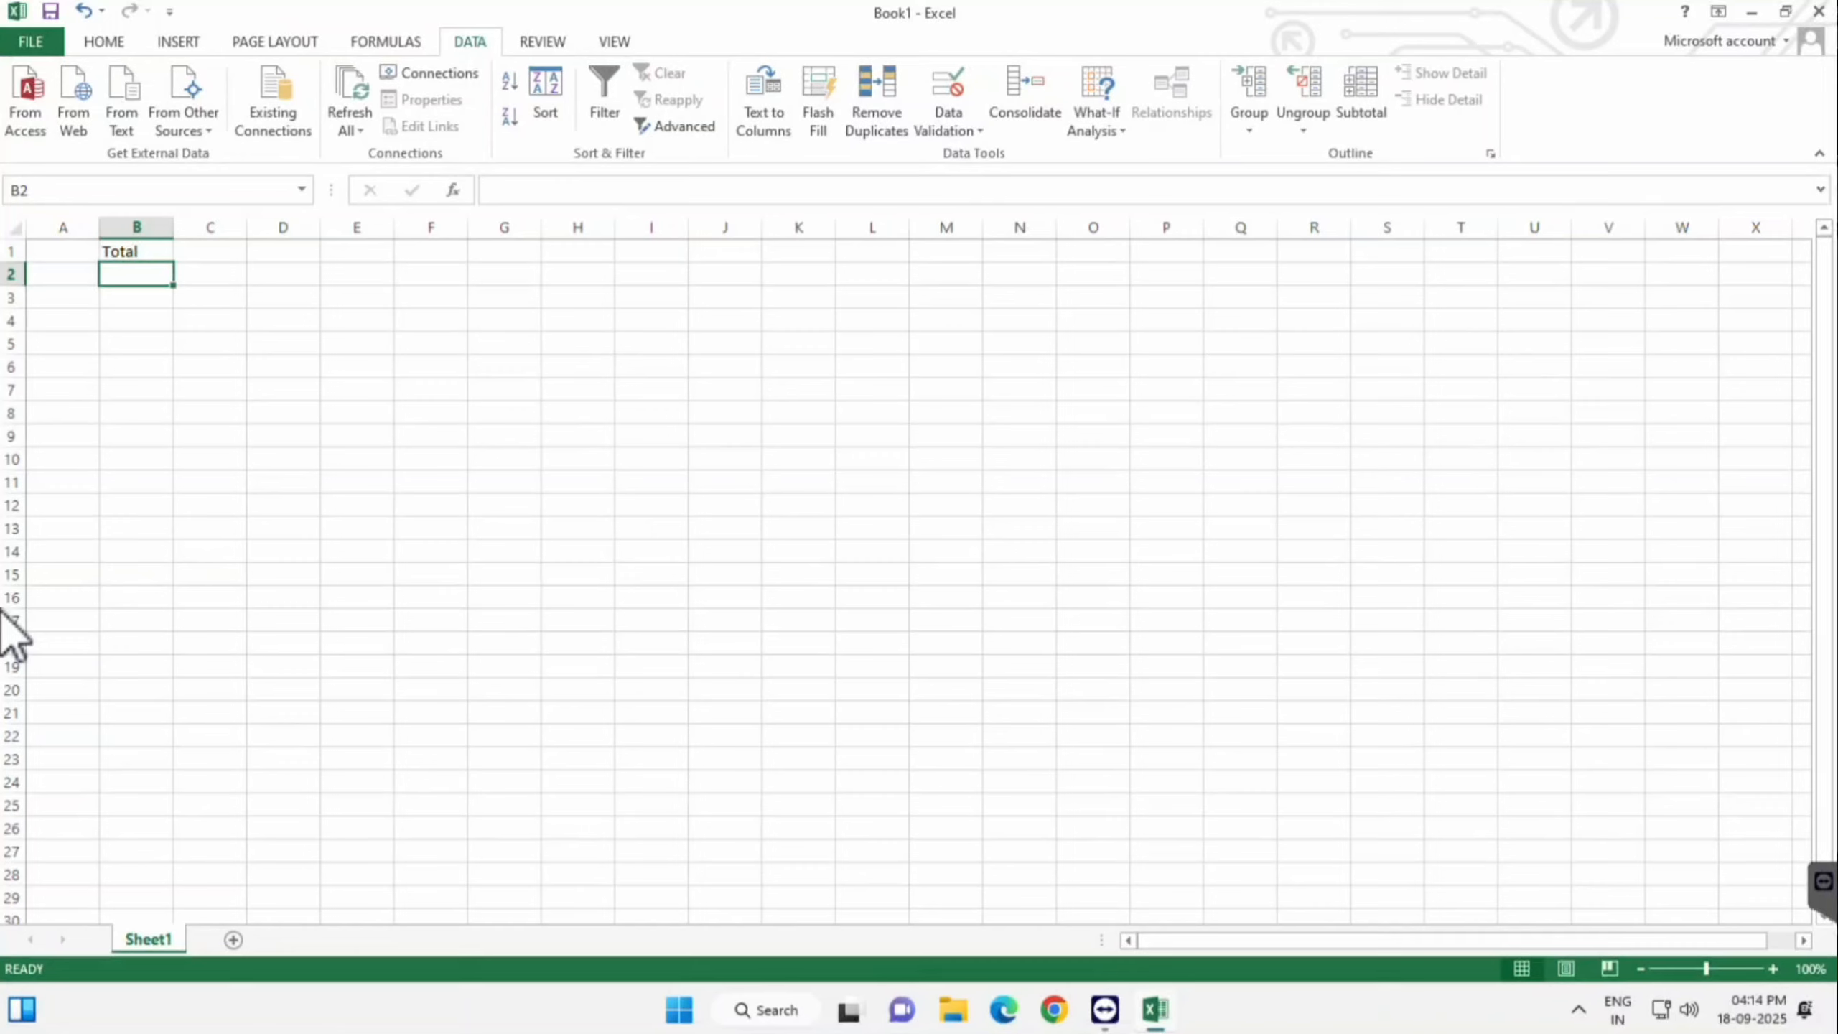
{"action": "key", "text": "shift+Down"}
{"action": "key", "text": "shift+Down"}
{"action": "key", "text": "shift+Down"}
{"action": "key", "text": "shift+Down"}
{"action": "key", "text": "shift+Down"}
{"action": "key", "text": "shift+Down"}
{"action": "key", "text": "shift+Down"}
{"action": "key", "text": "shift+Down"}
{"action": "key", "text": "shift+Down"}
{"action": "key", "text": "shift+Down"}
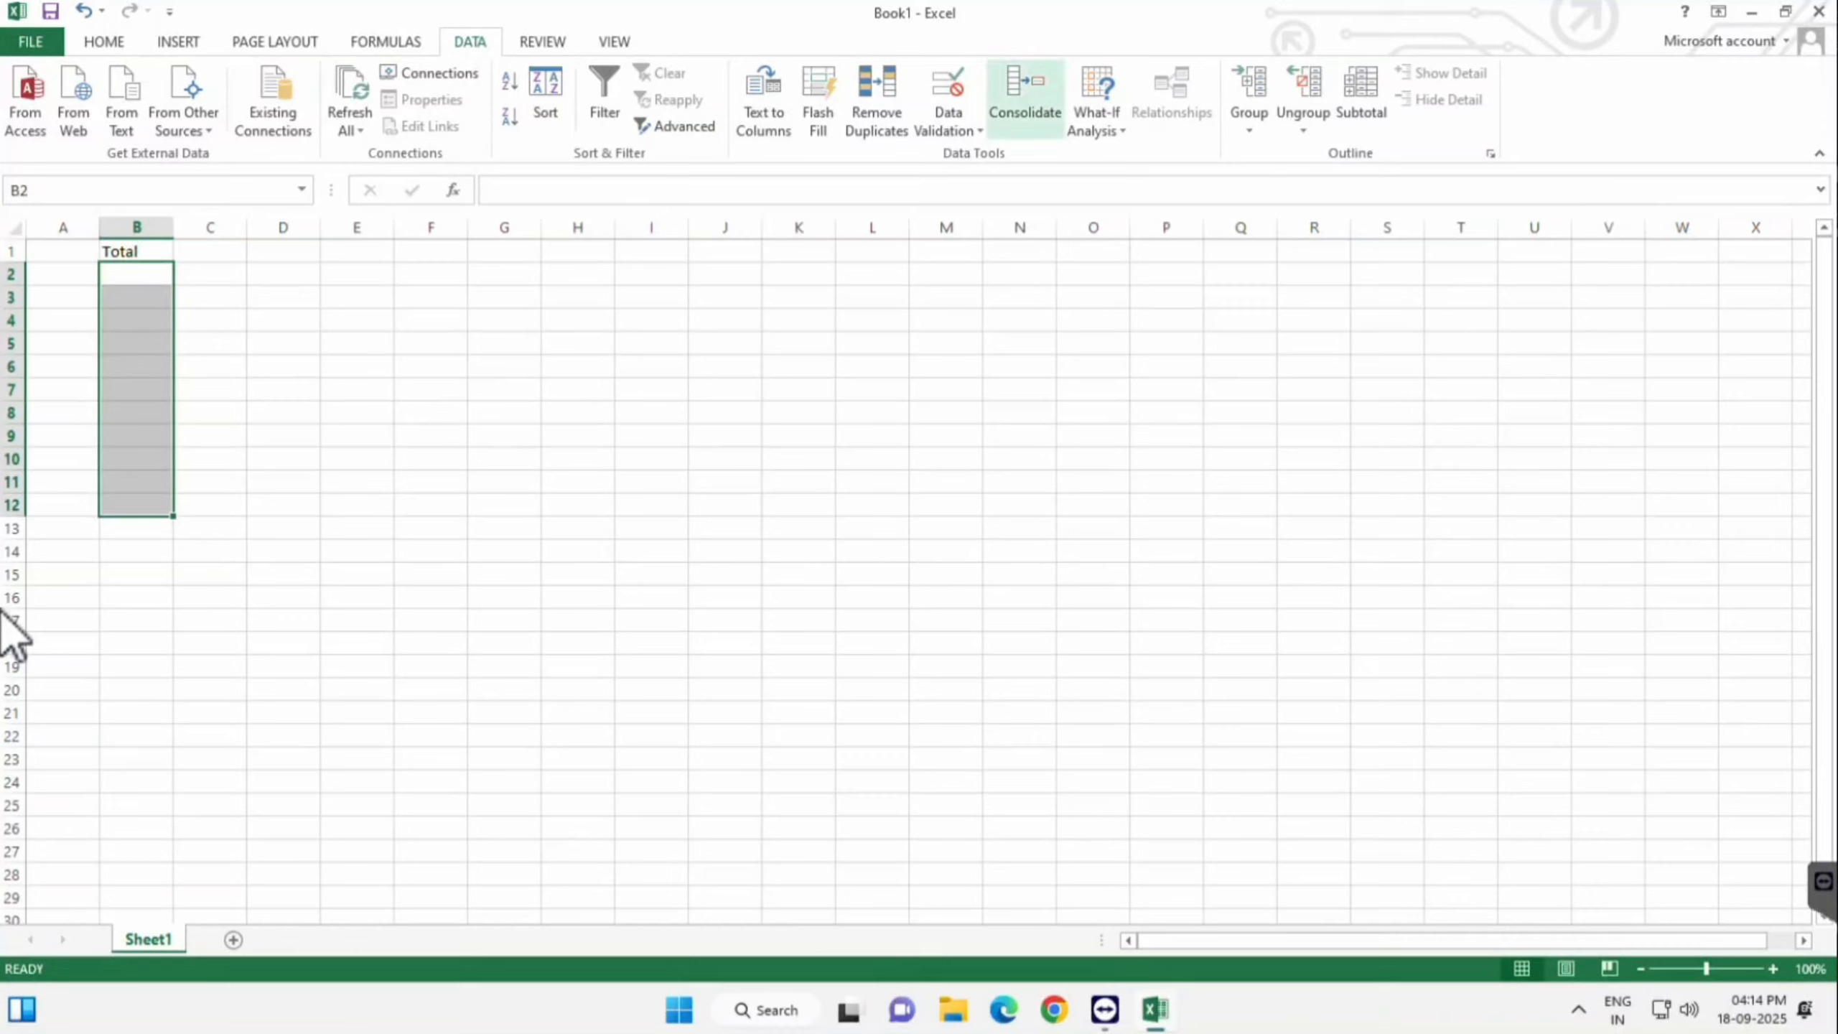
- Open Data Validation for B2:B12 and allow whole numbers only
{"action": "left_click", "coordinate": [948, 129]}
{"action": "key", "text": "Return"}
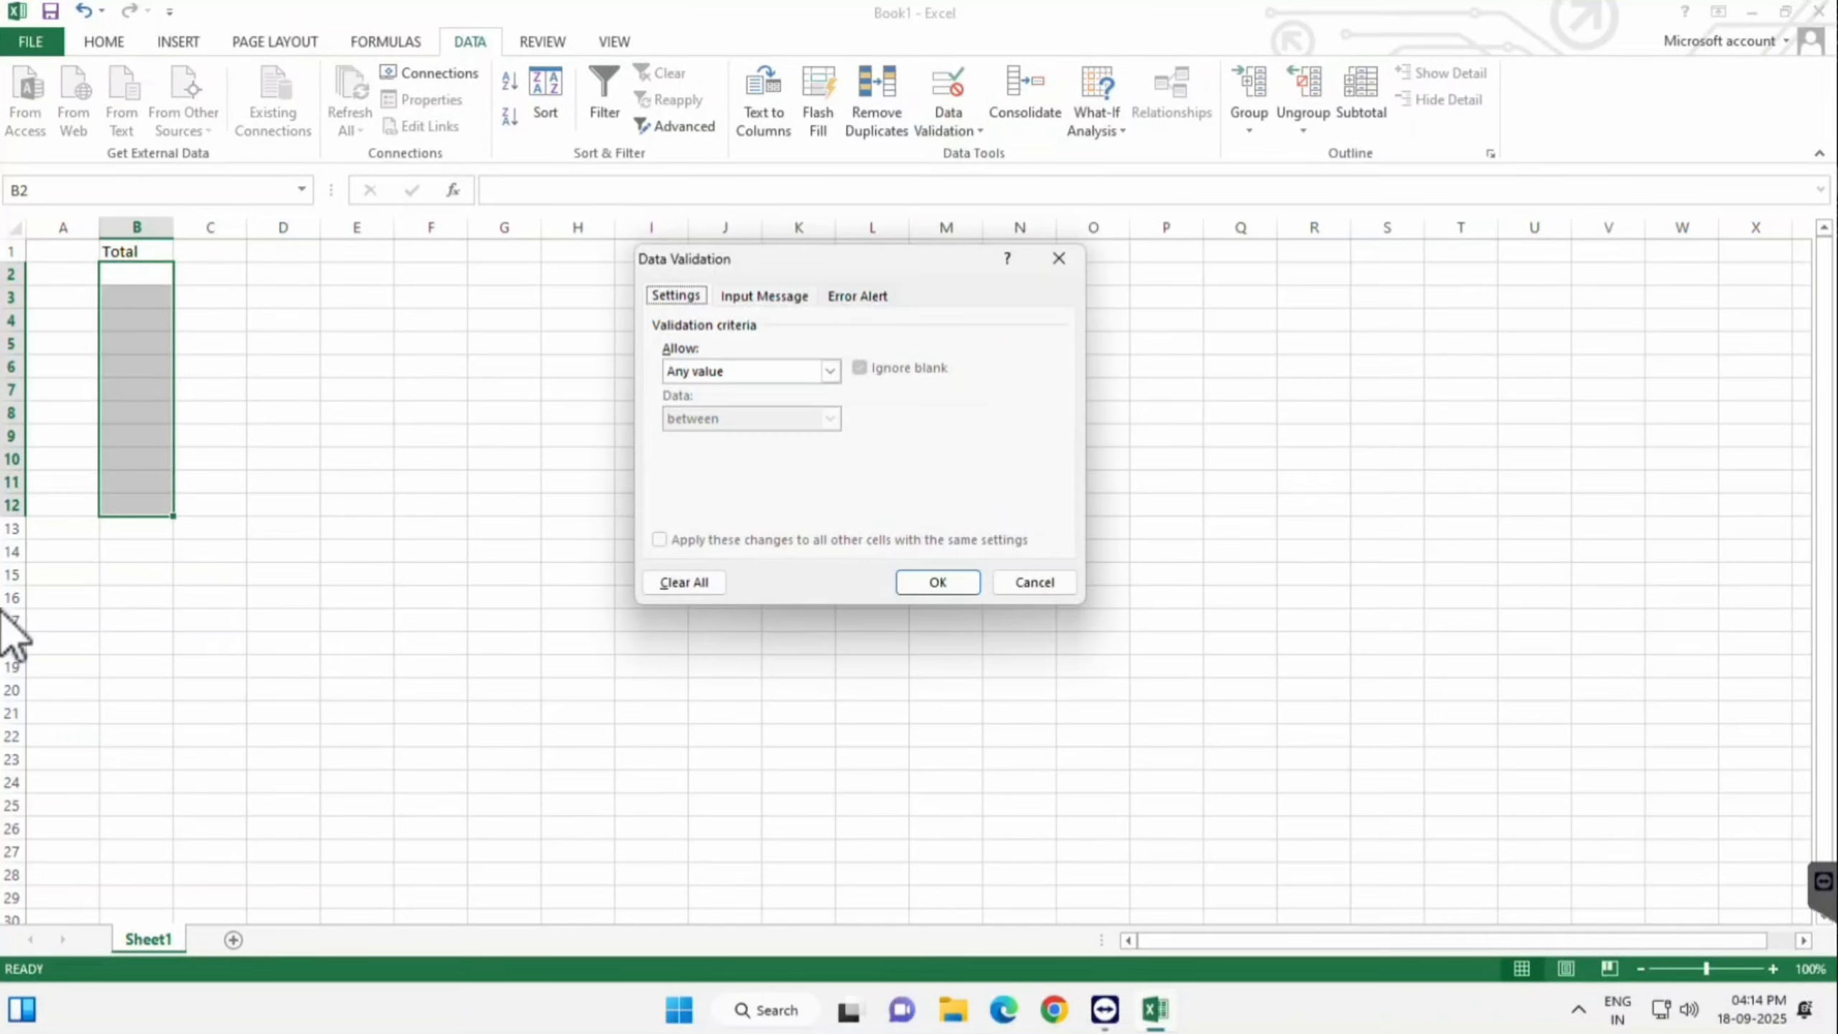
{"action": "key", "text": "Tab"}
{"action": "key", "text": "alt+Down"}
{"action": "key", "text": "Down"}
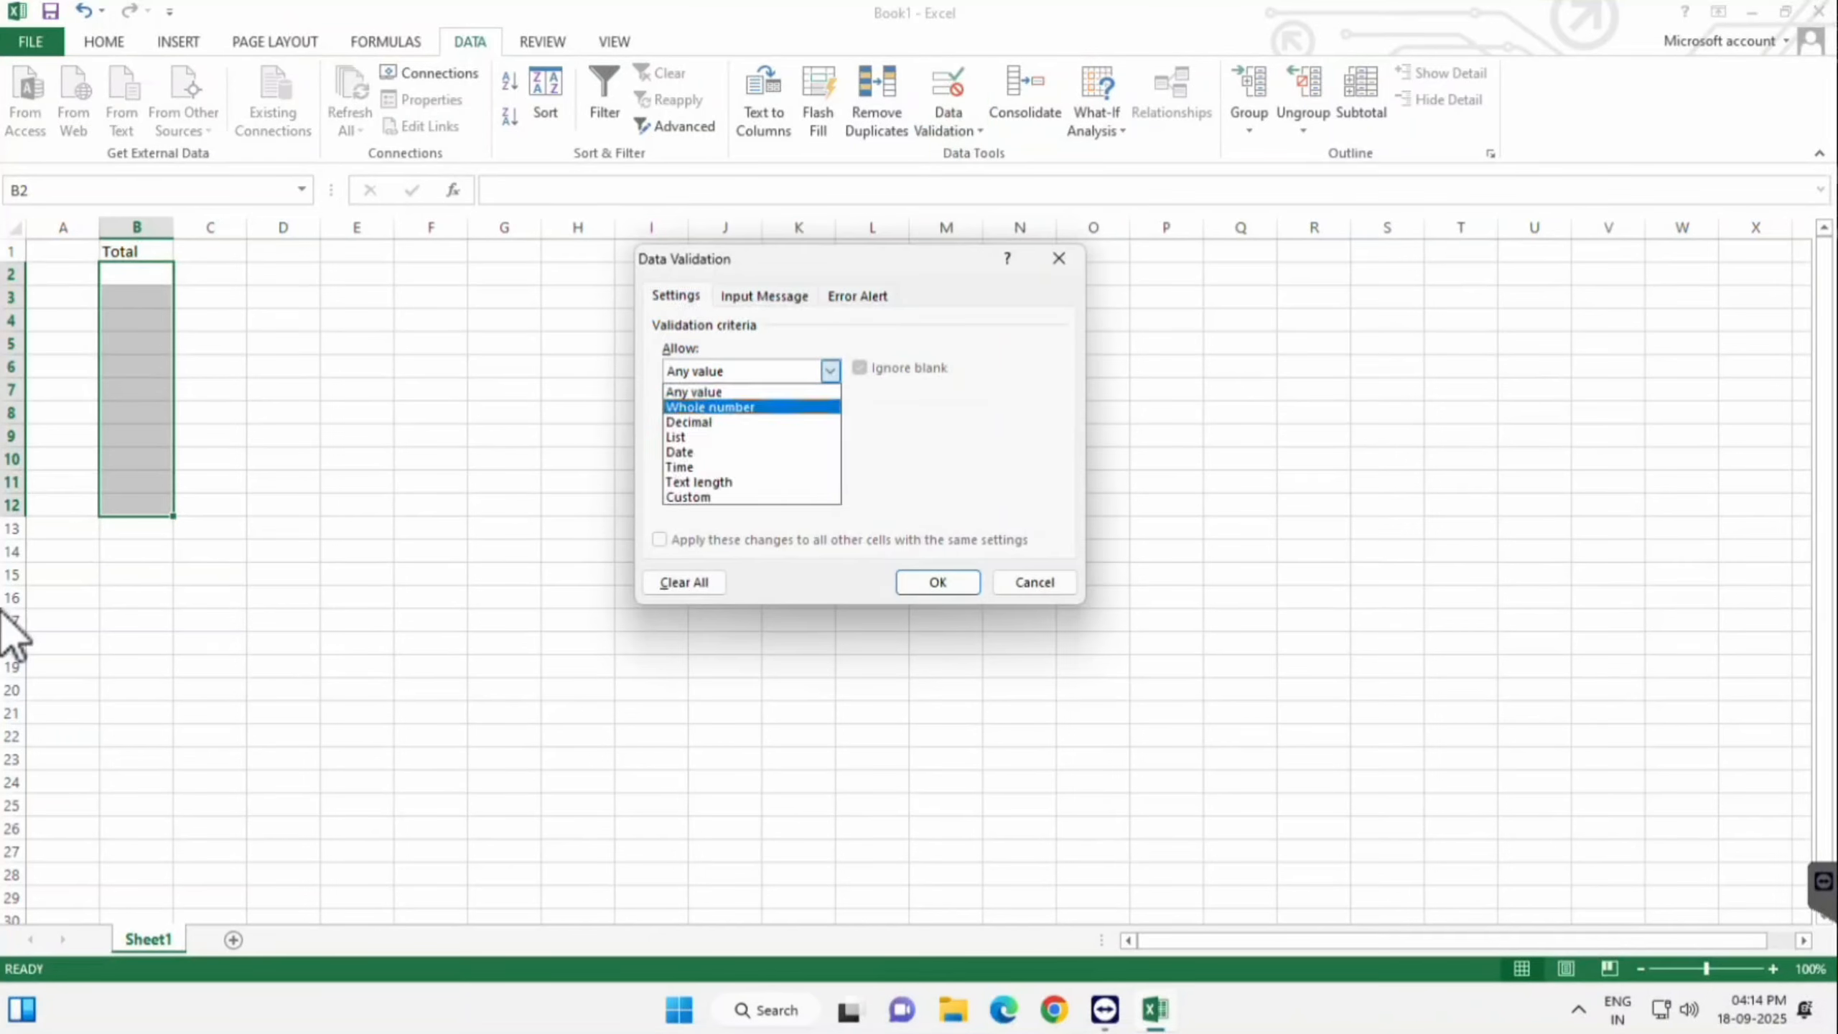
{"action": "key", "text": "Return"}
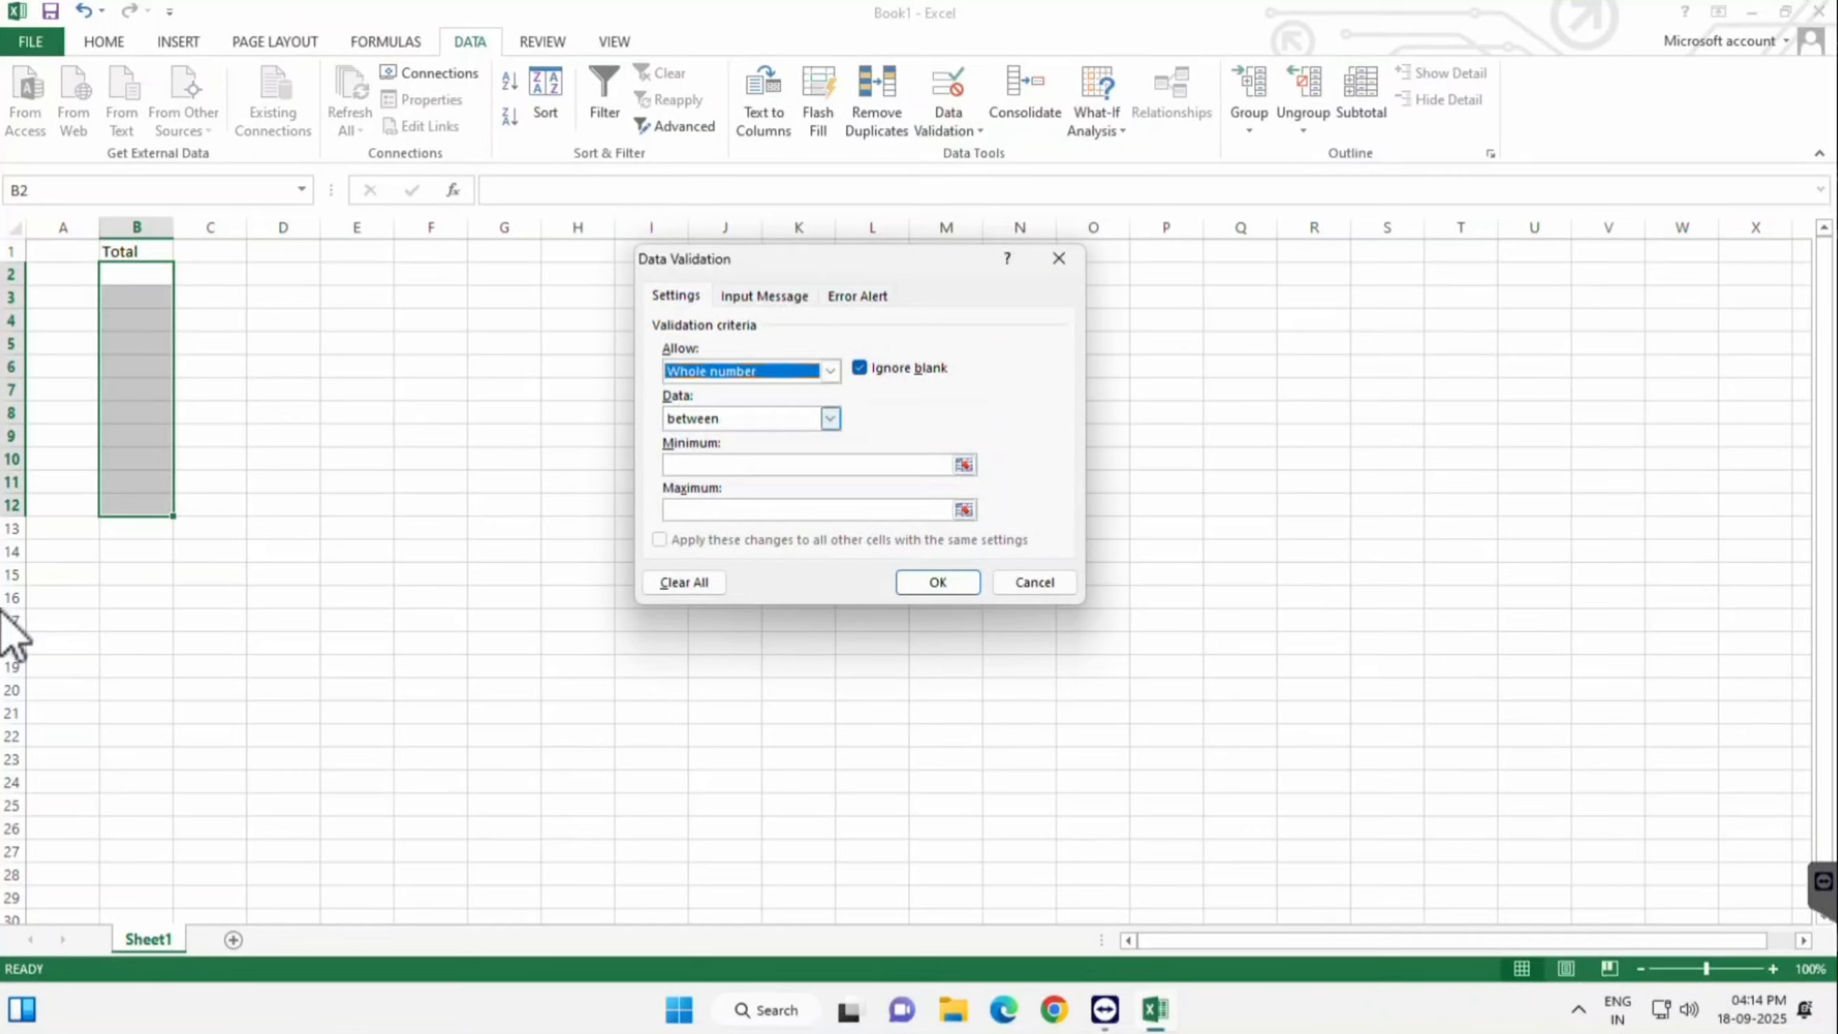
- Limit the whole numbers to between 1 and 100 and apply the rule
{"action": "key", "text": "Tab"}
{"action": "key", "text": "alt+Down"}
{"action": "key", "text": "Return"}
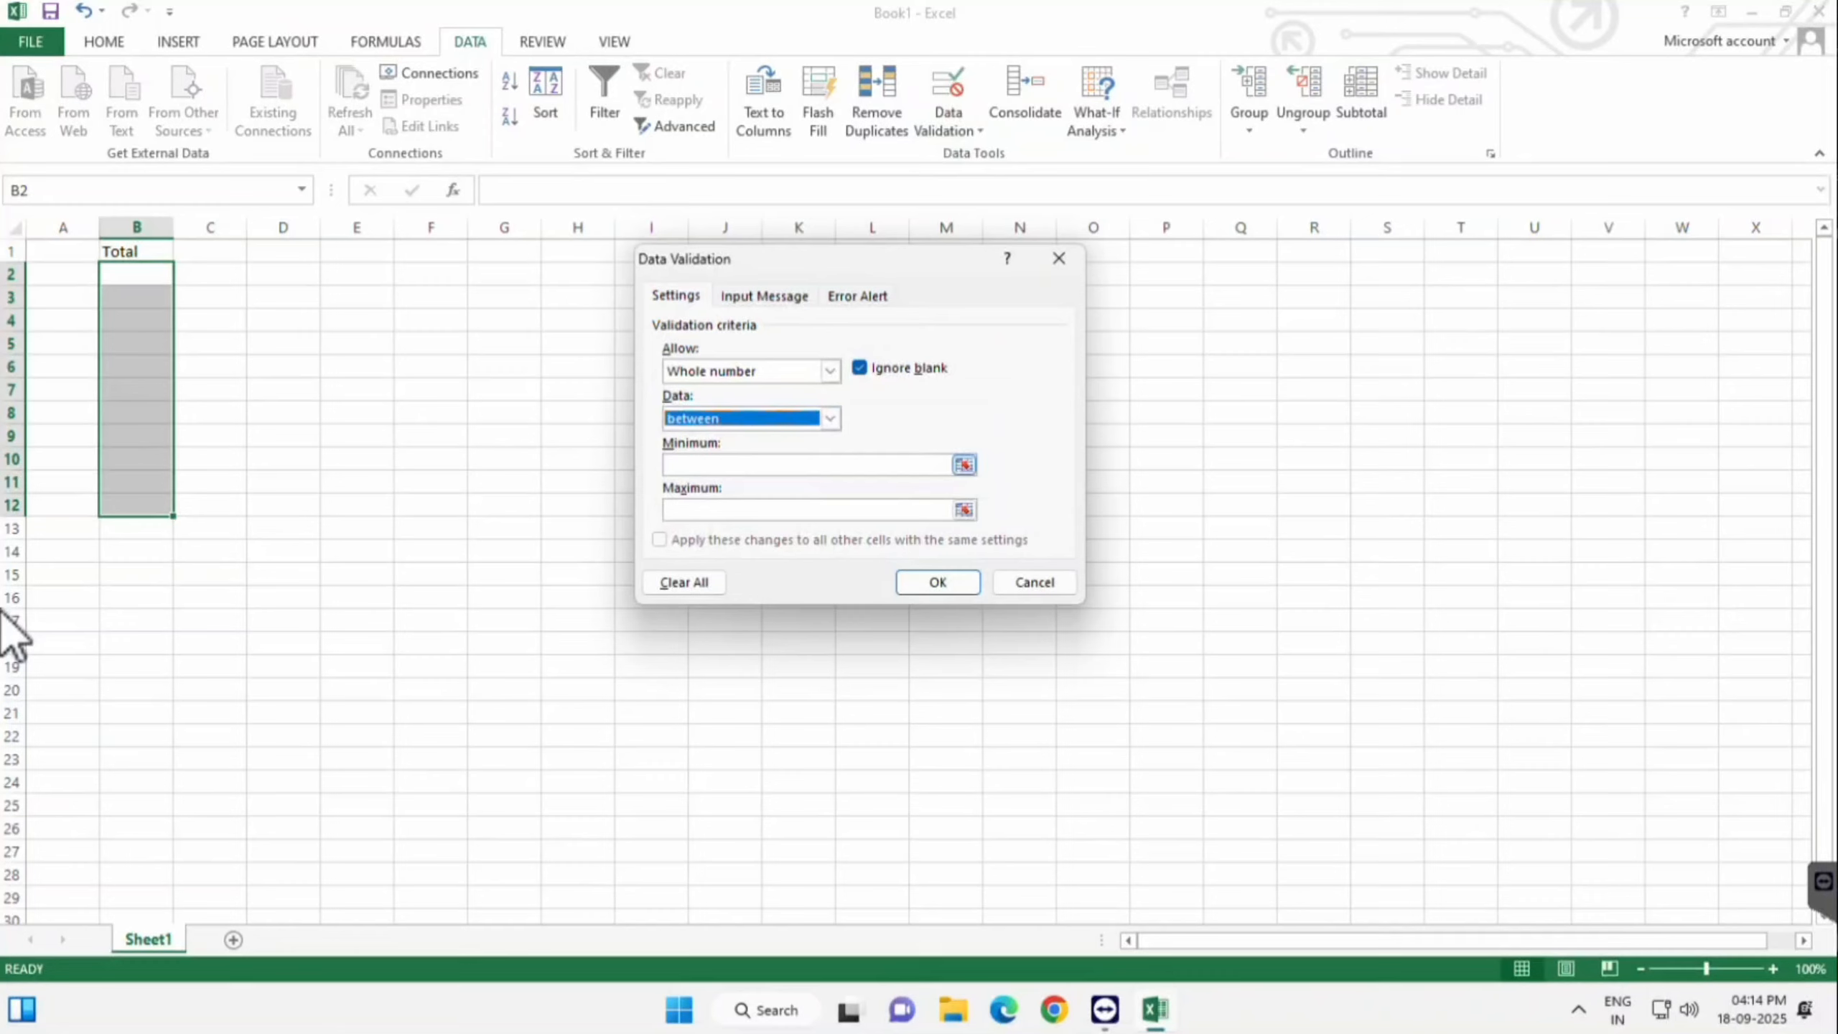
{"action": "key", "text": "Tab"}
{"action": "type", "text": "1"}
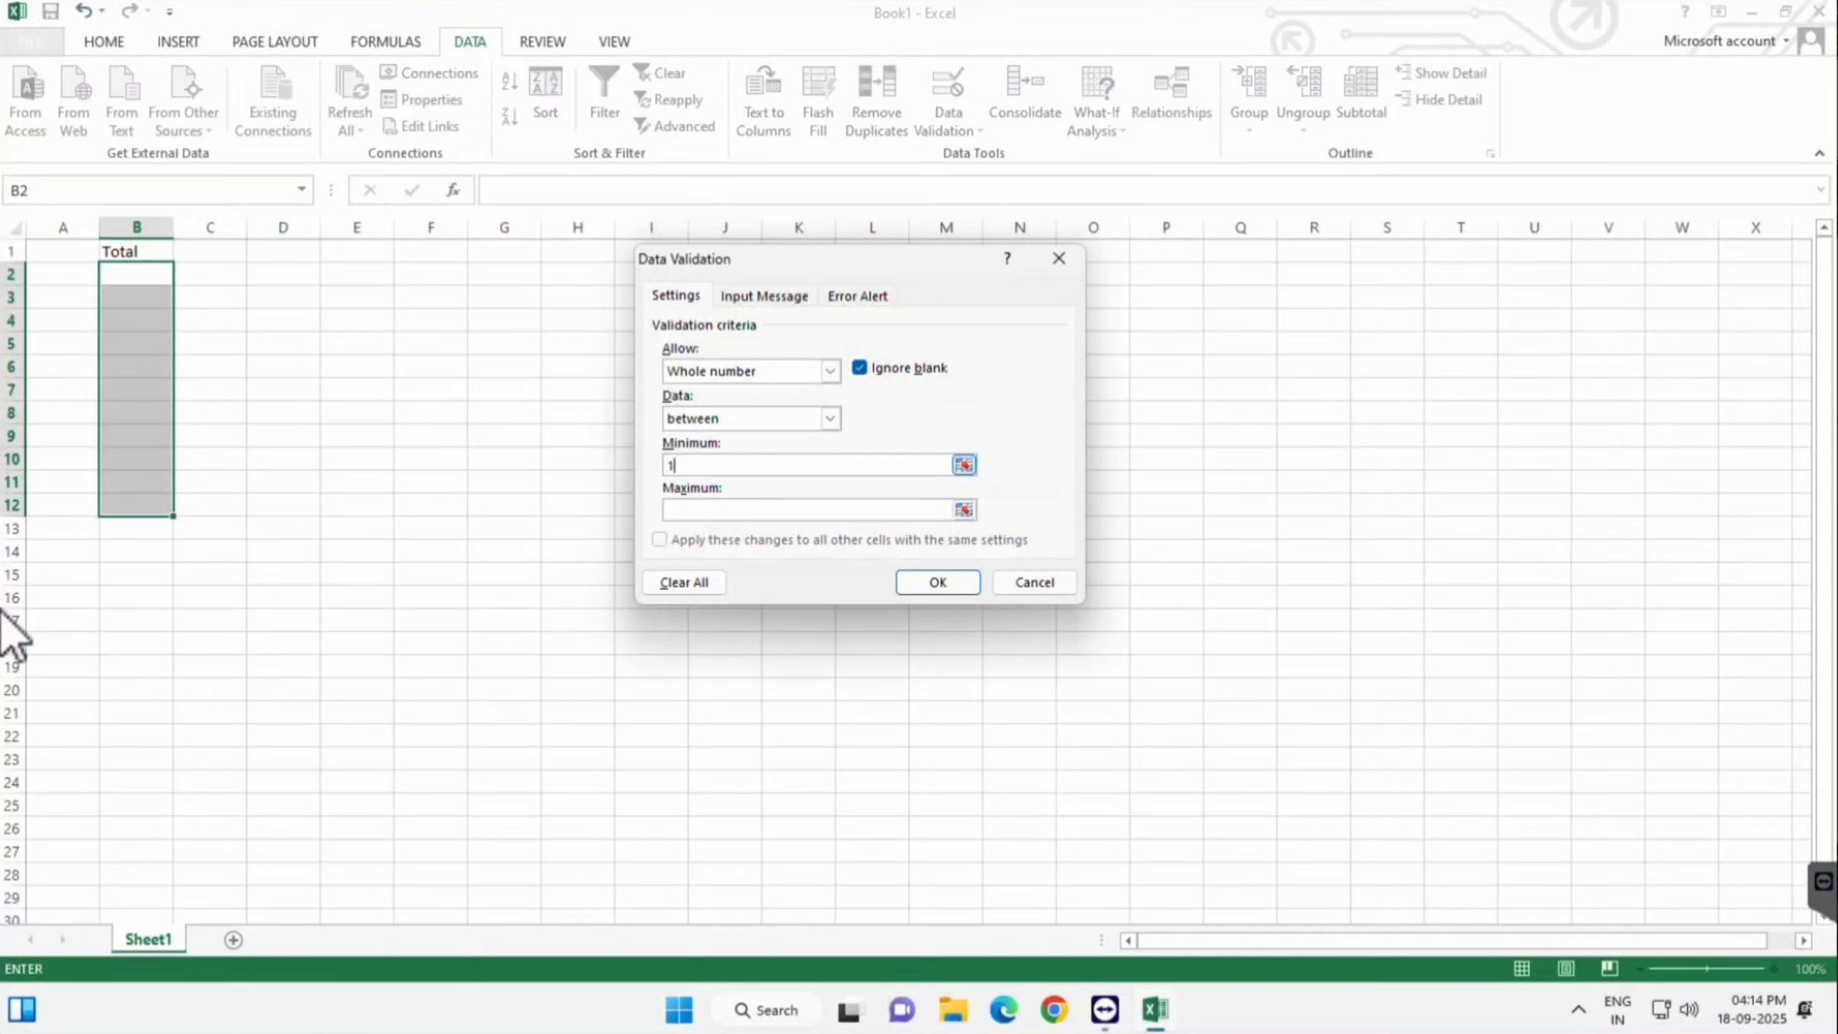
{"action": "key", "text": "Tab"}
{"action": "type", "text": "100"}
{"action": "key", "text": "Return"}
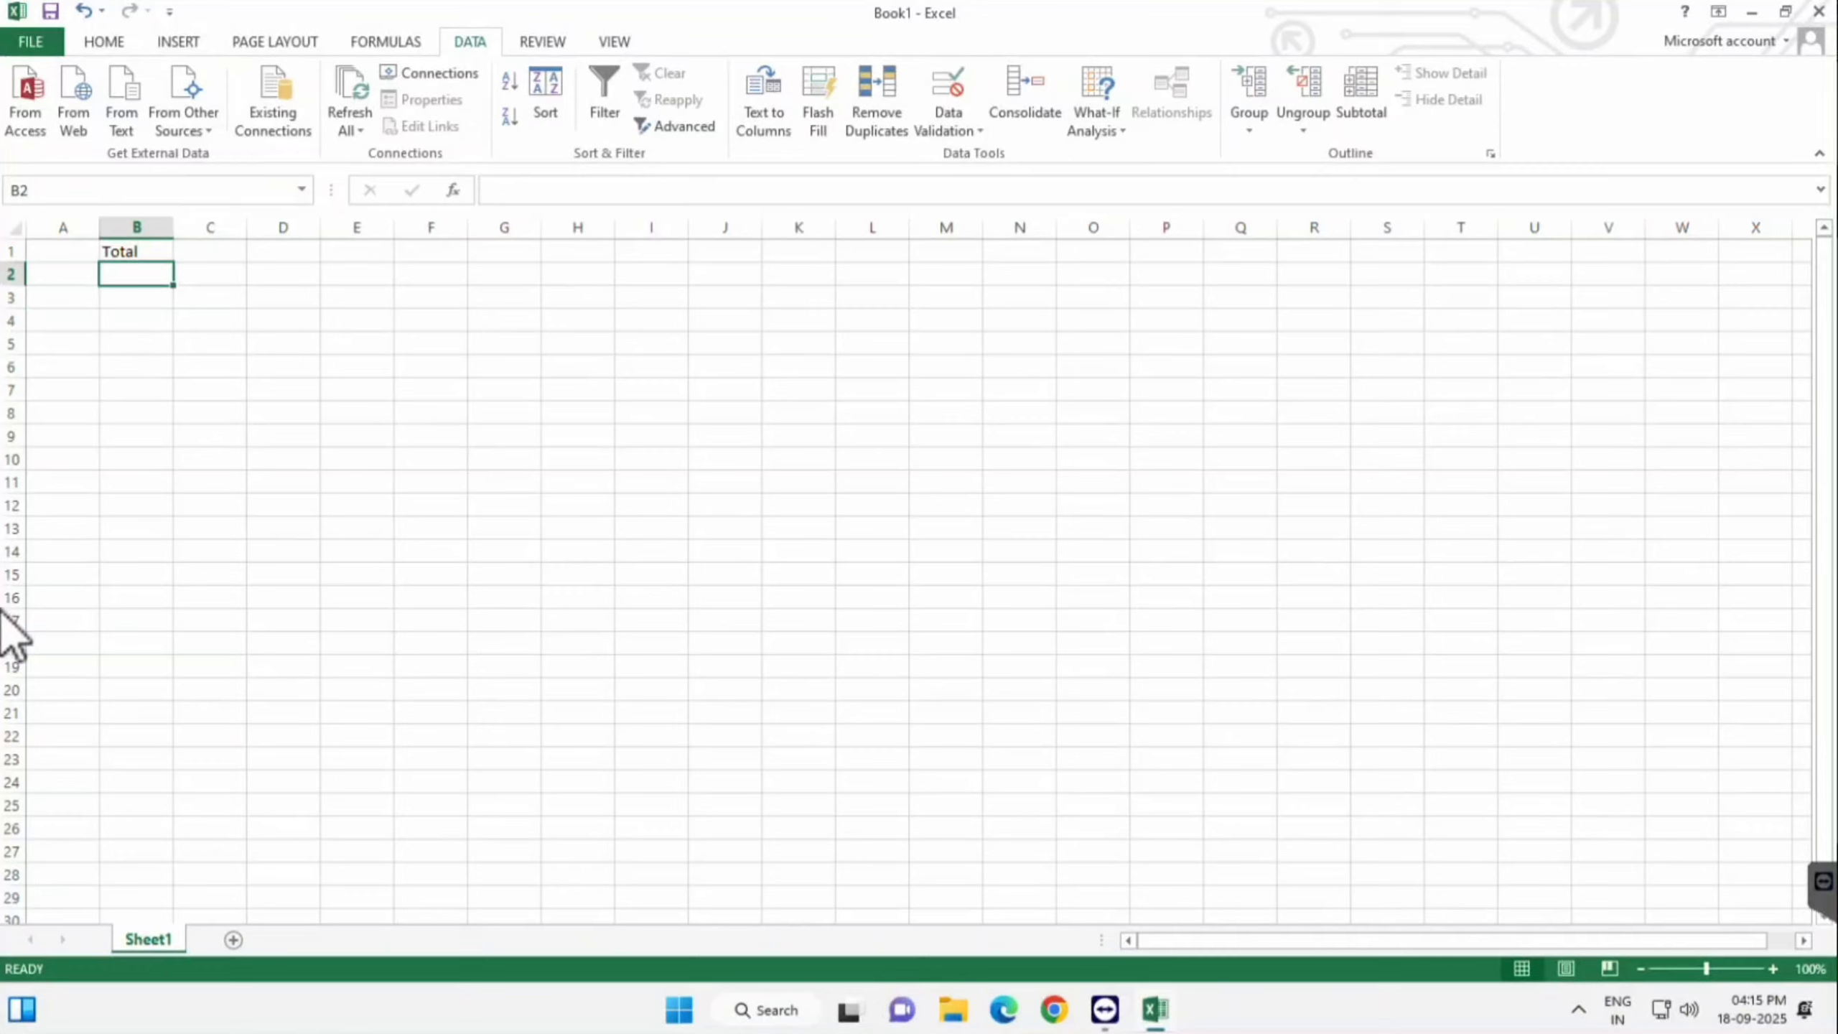
- Test the rule: 10 is accepted in B2, while 101 is rejected in B3
{"action": "type", "text": "10"}
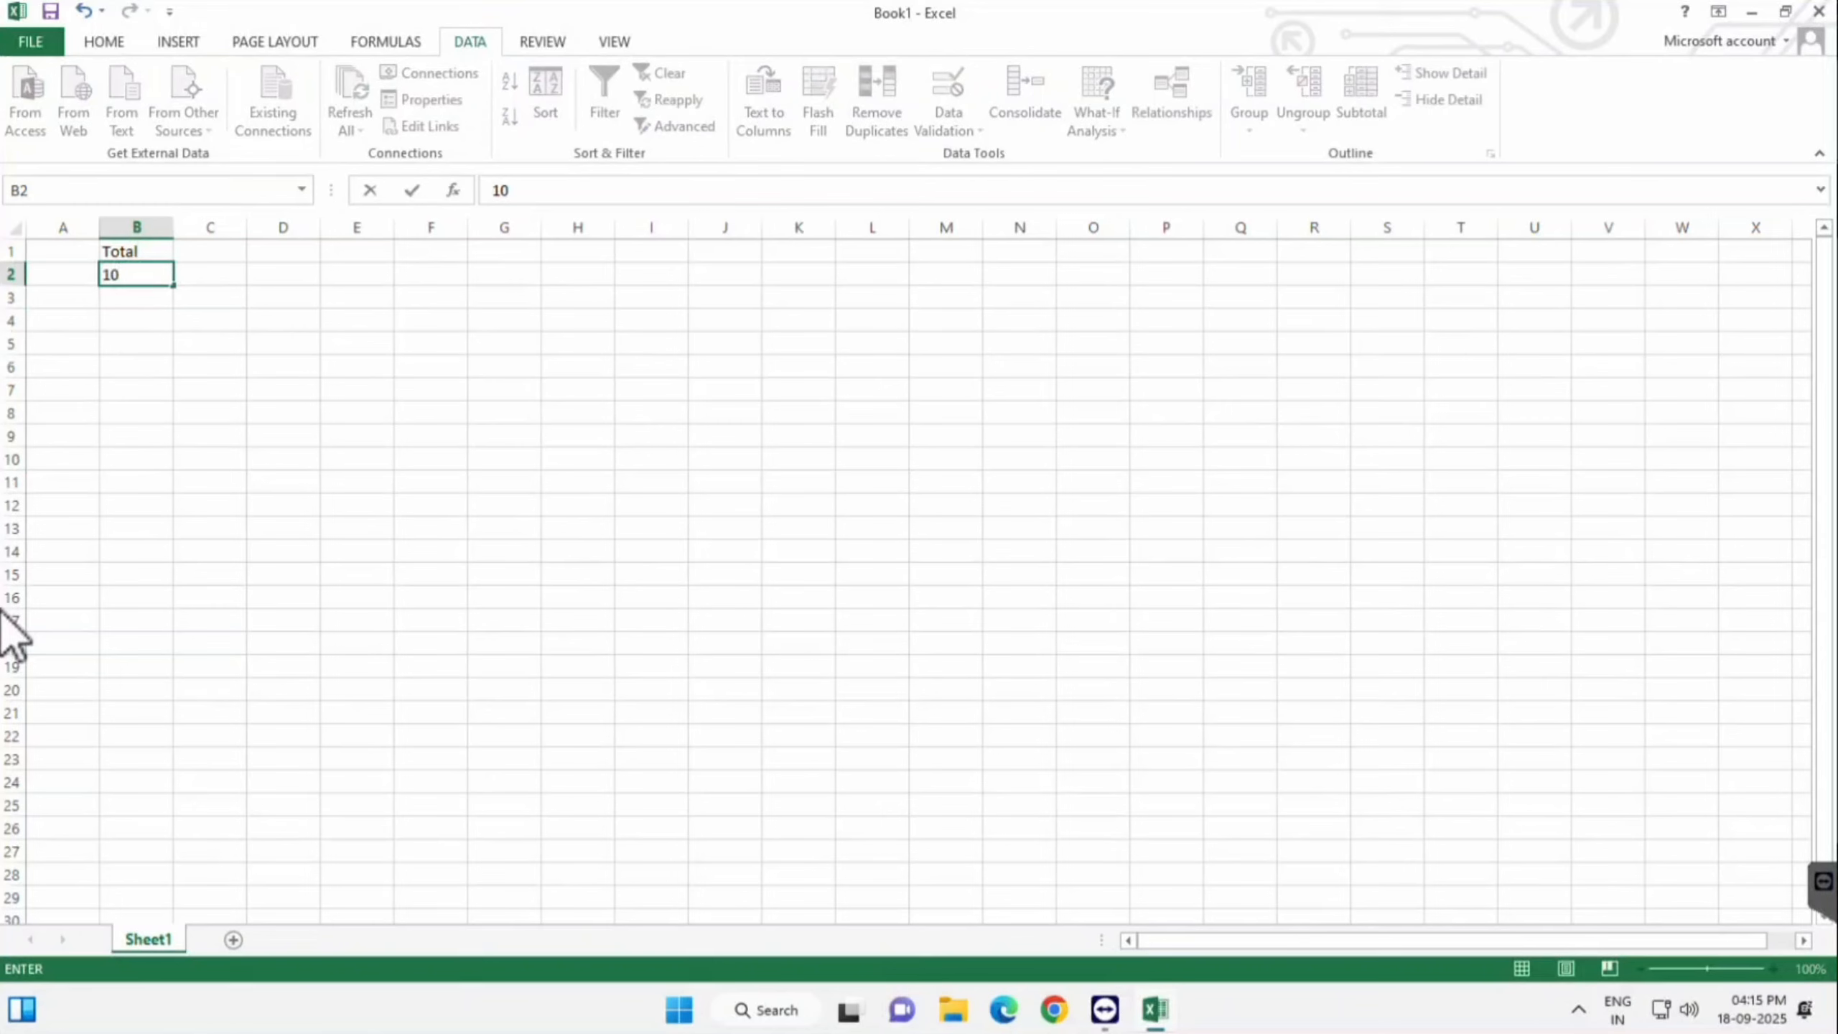
{"action": "key", "text": "Return"}
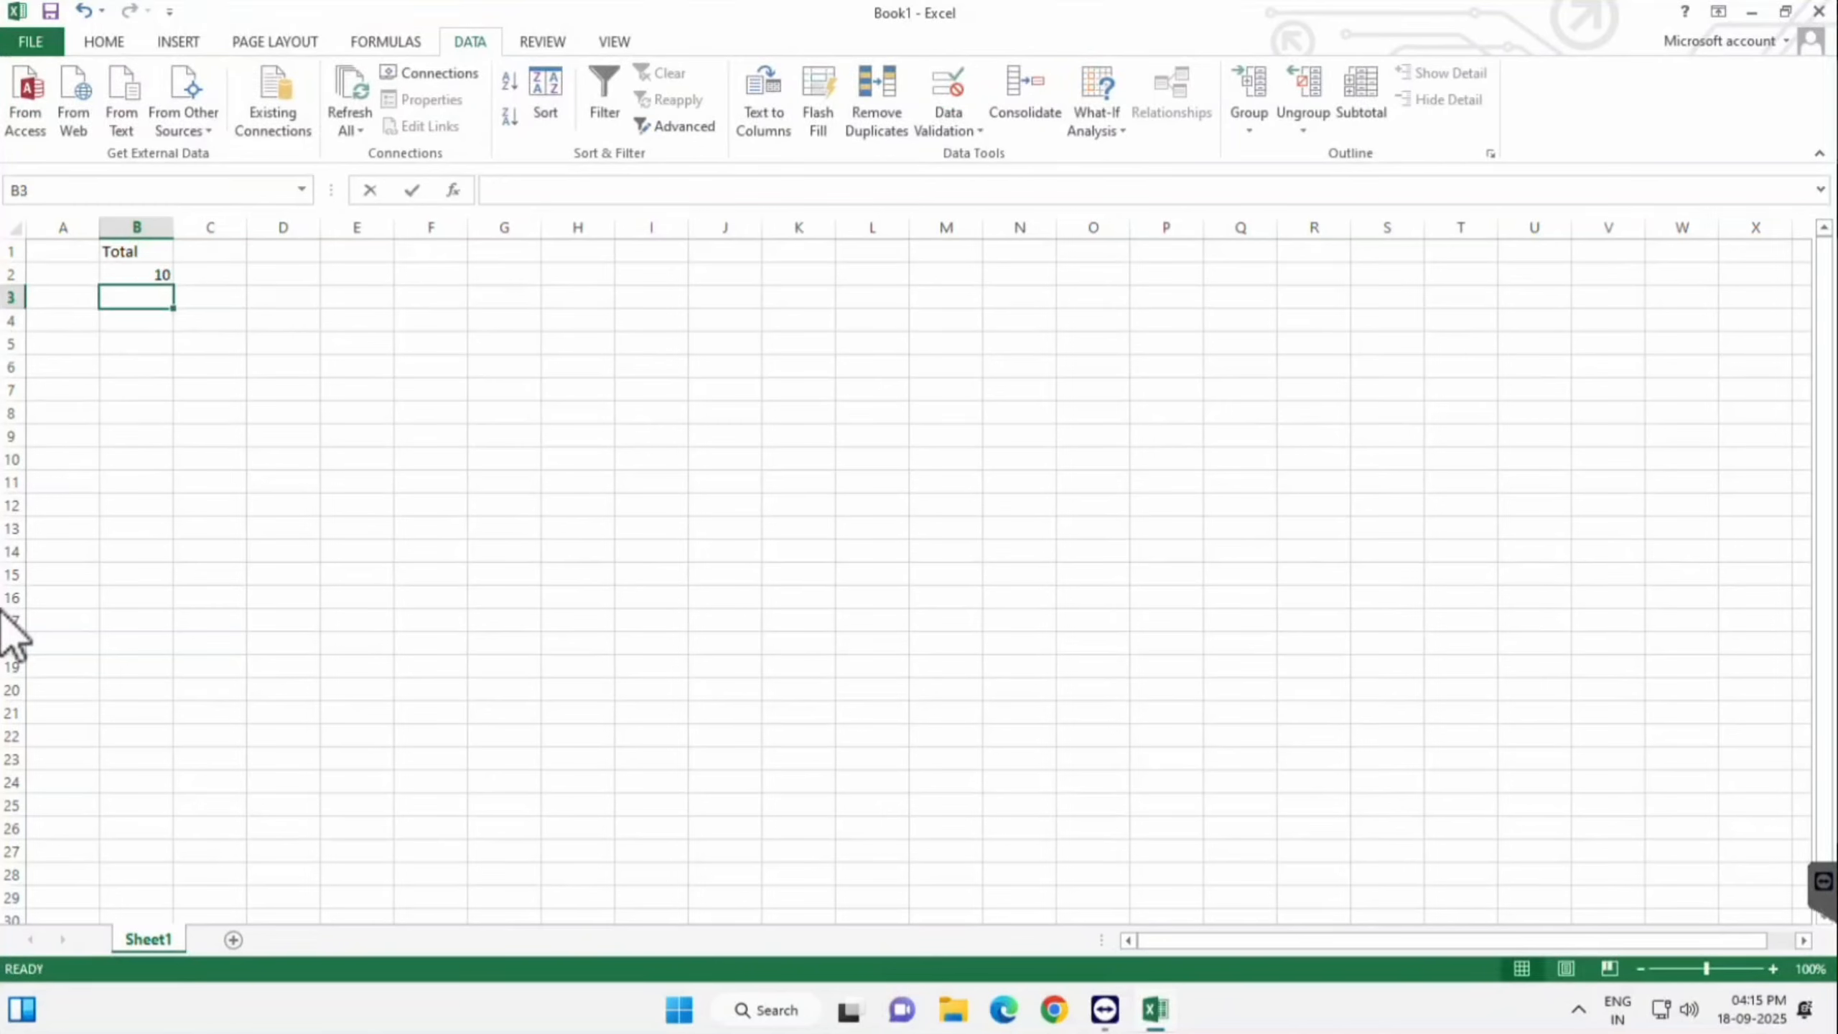
{"action": "type", "text": "101"}
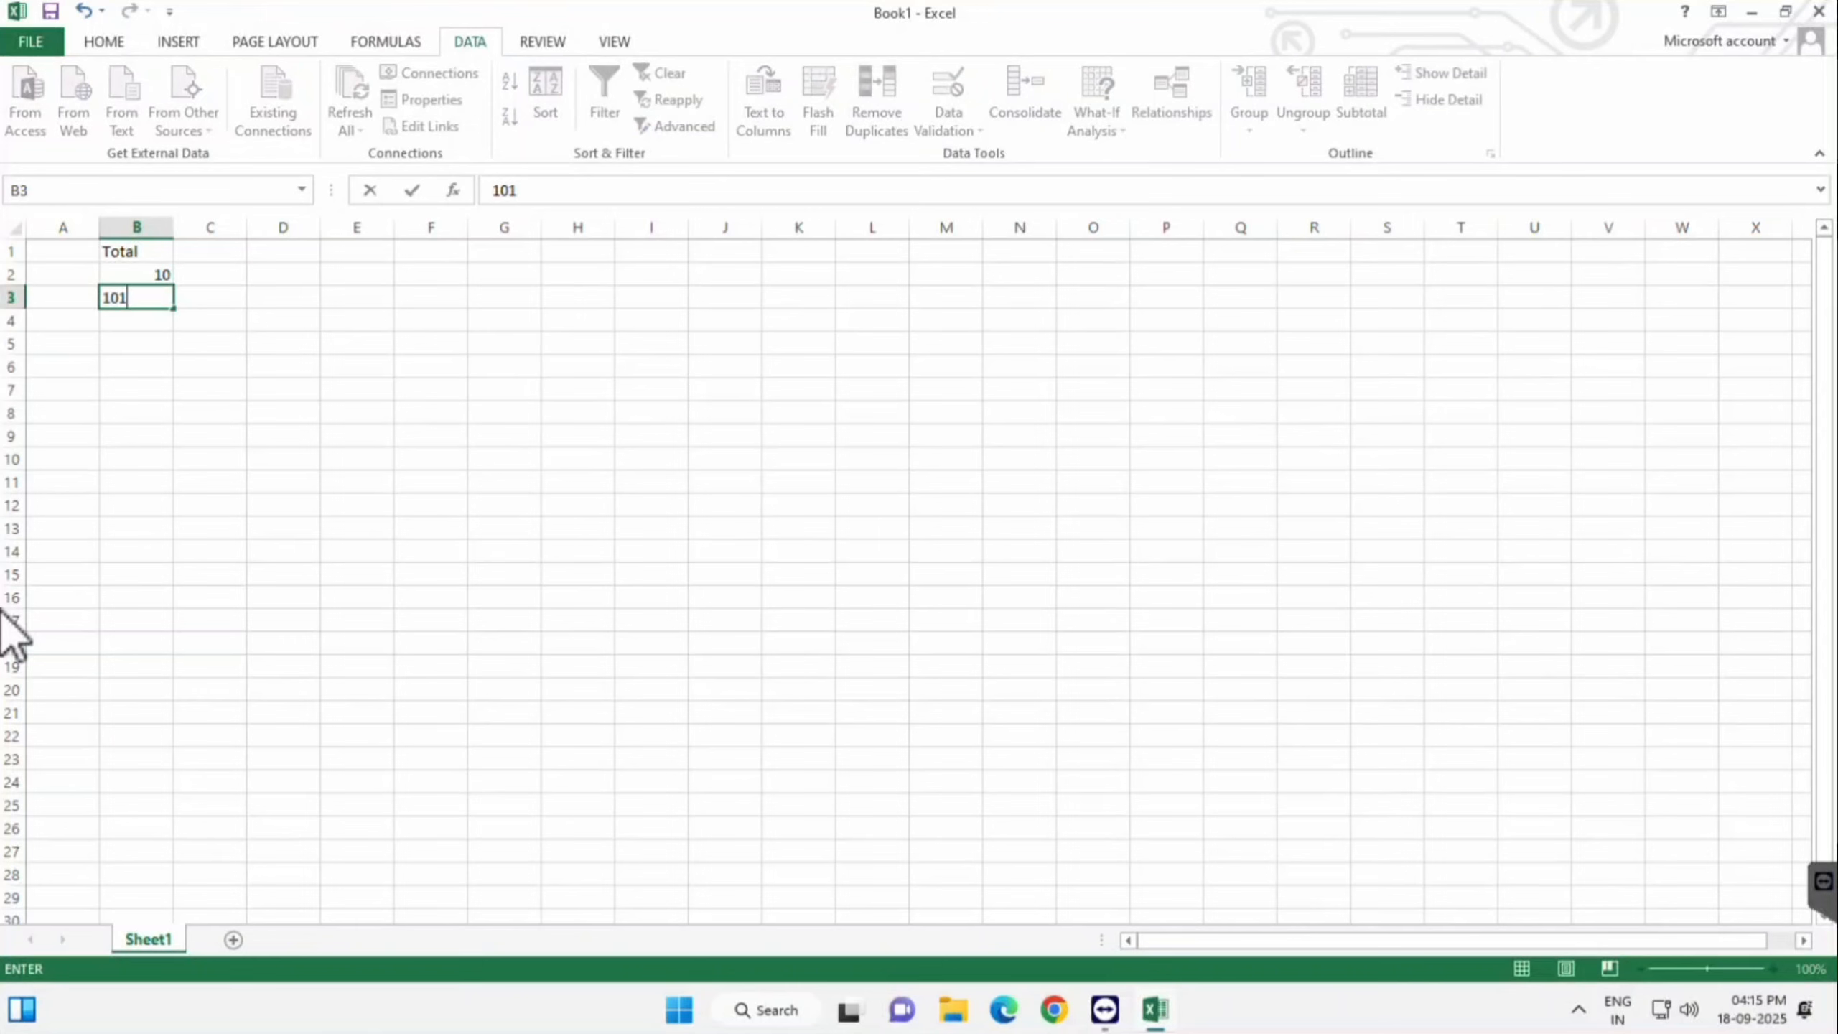
{"action": "key", "text": "Return"}
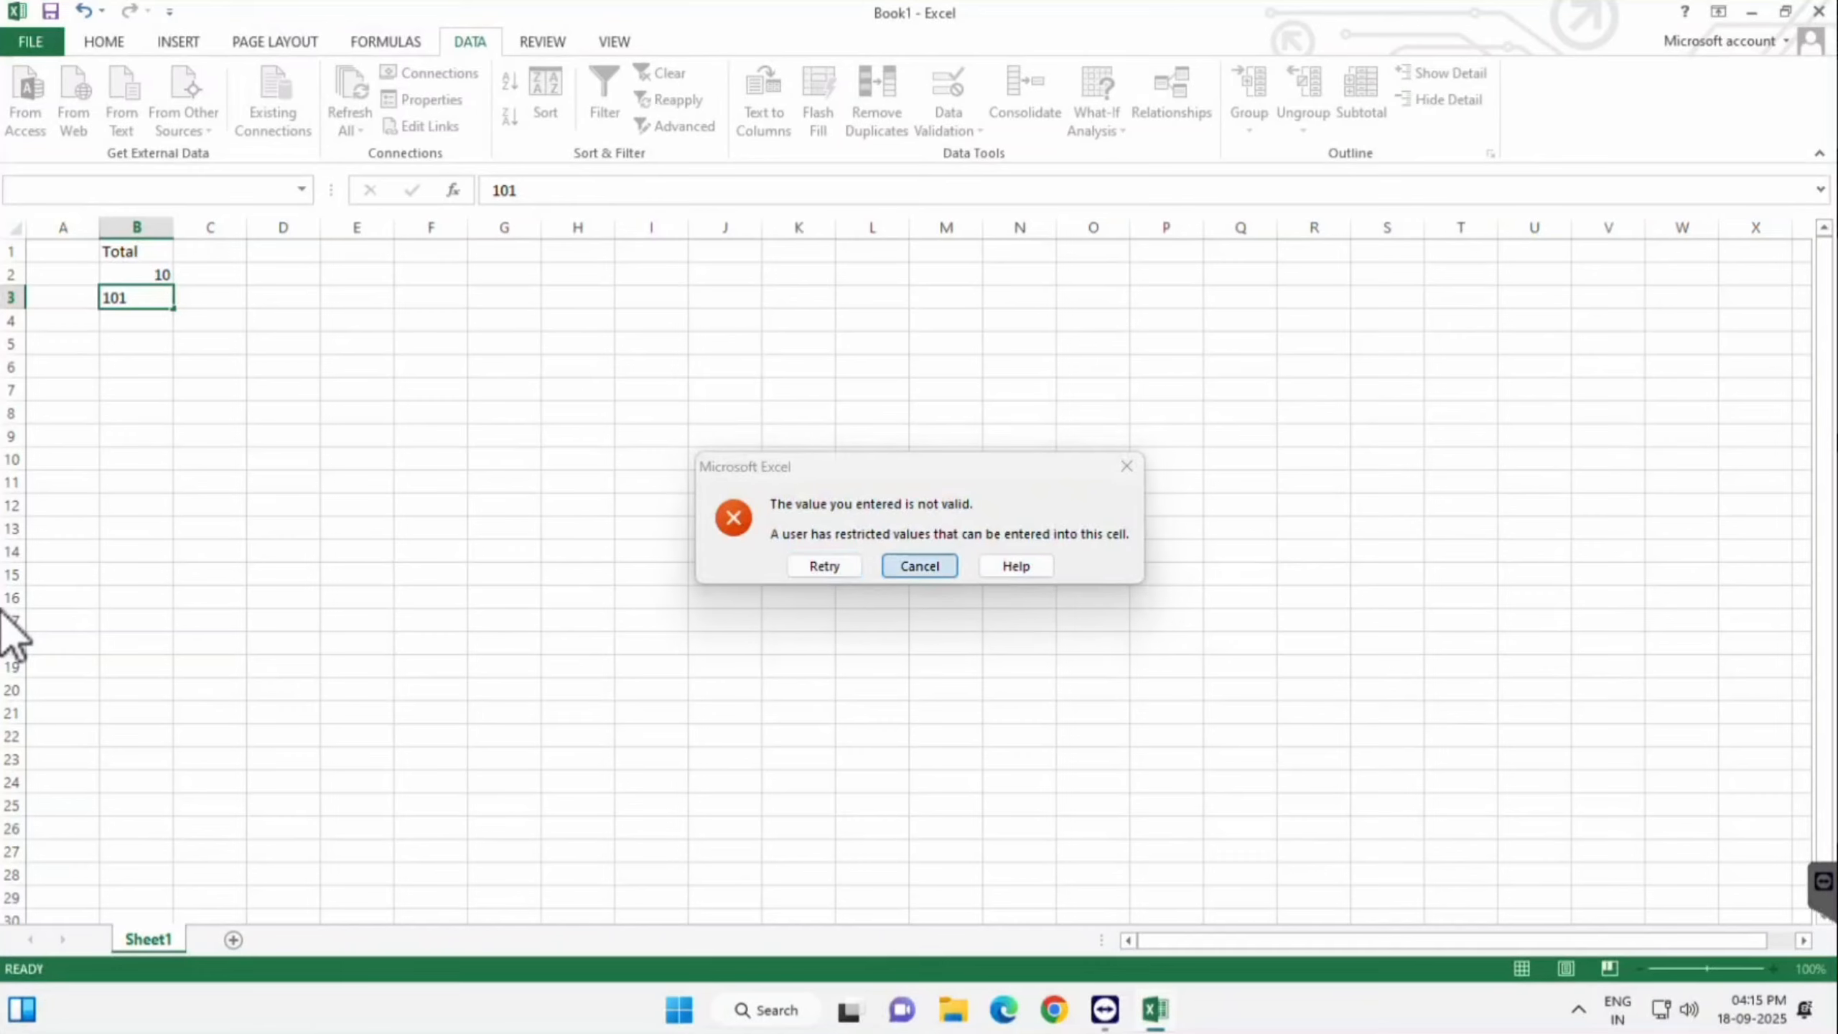
{"action": "key", "text": "Return"}
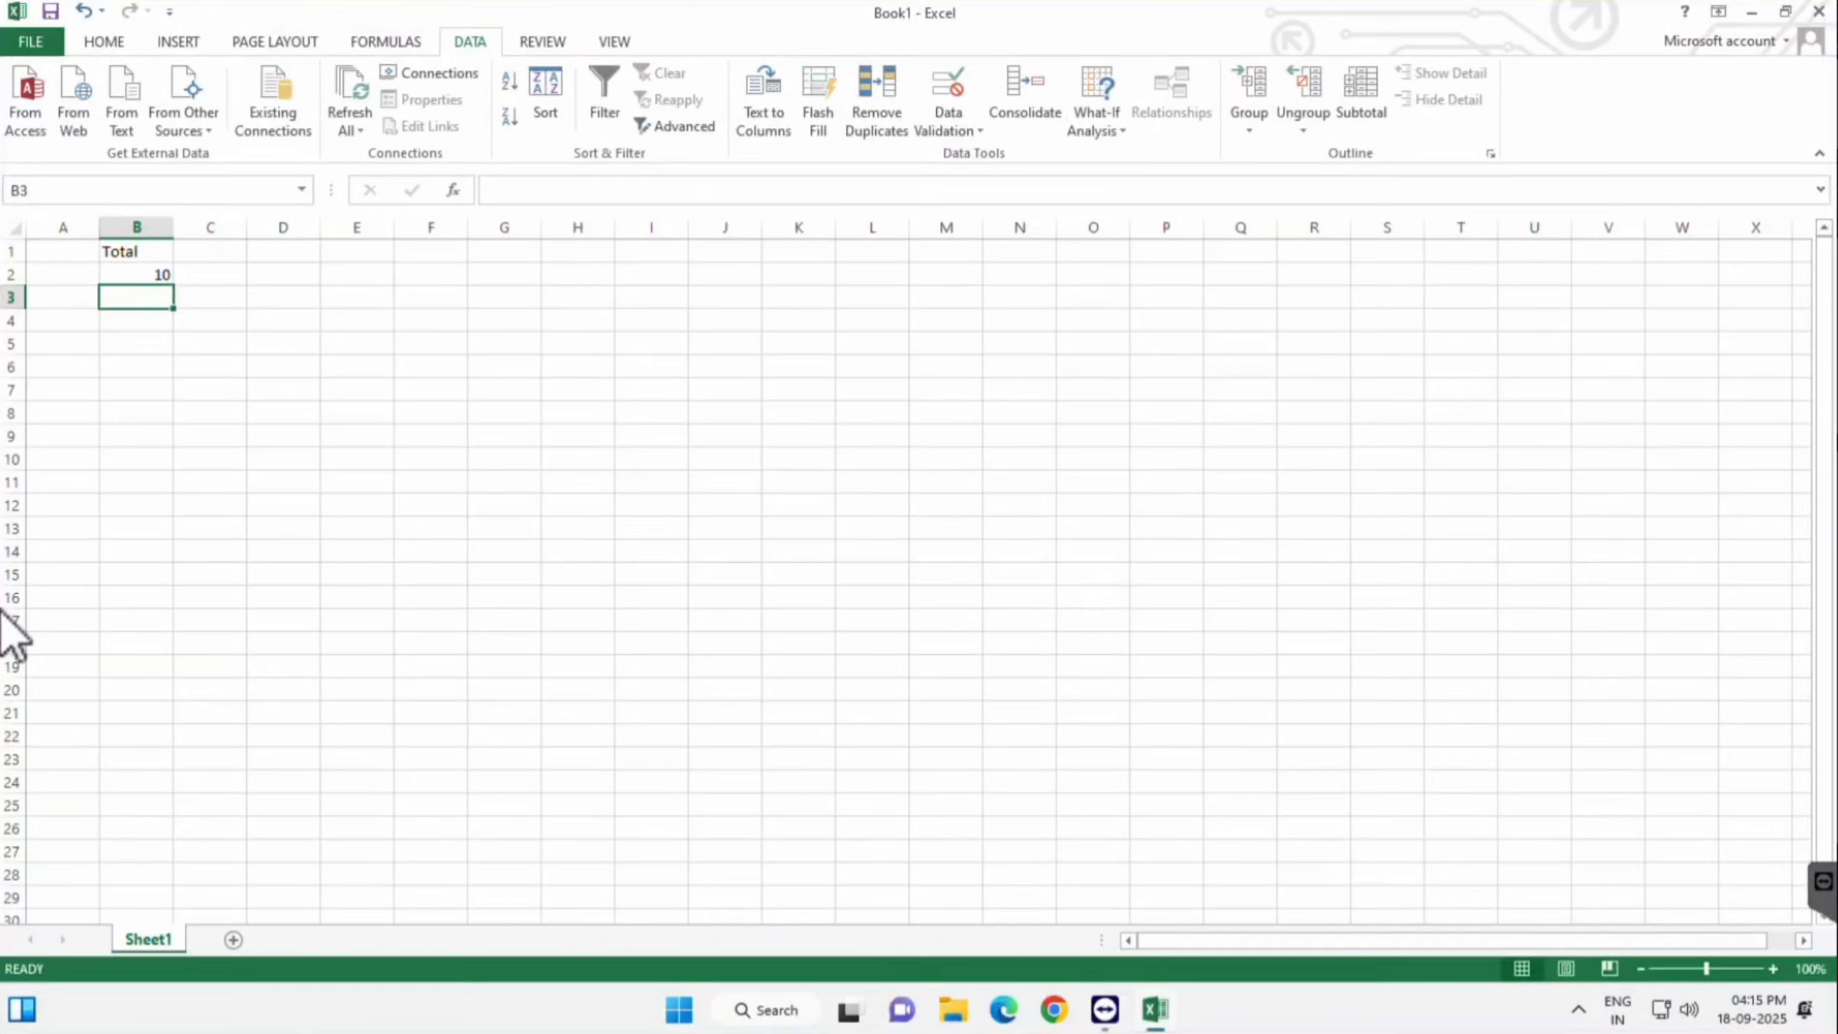
{"action": "key", "text": "Up"}
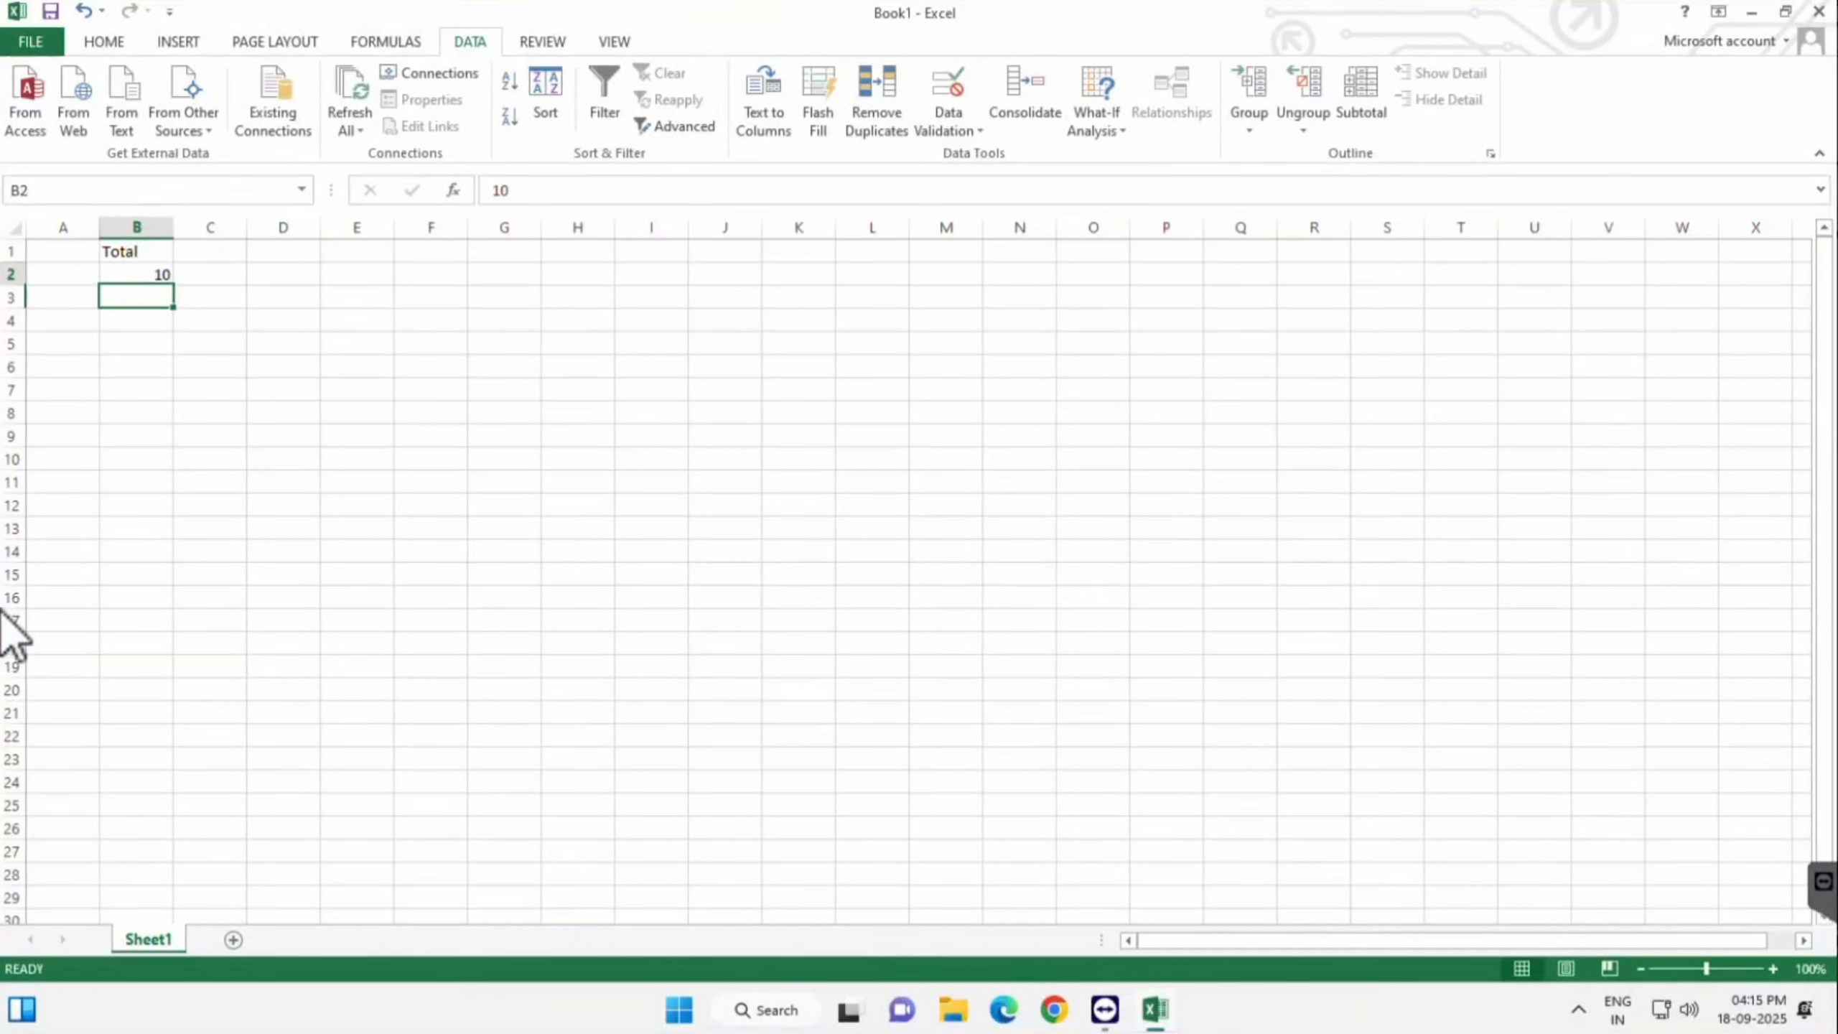
- Extend the selection to B12, open Data Validation and clear the existing criteria
{"action": "key", "text": "shift+Down"}
{"action": "key", "text": "shift+Down"}
{"action": "key", "text": "shift+Down"}
{"action": "key", "text": "shift+Down"}
{"action": "key", "text": "shift+Down"}
{"action": "key", "text": "shift+Down"}
{"action": "key", "text": "shift+Down"}
{"action": "key", "text": "shift+Down"}
{"action": "key", "text": "shift+Down"}
{"action": "key", "text": "shift+Down"}
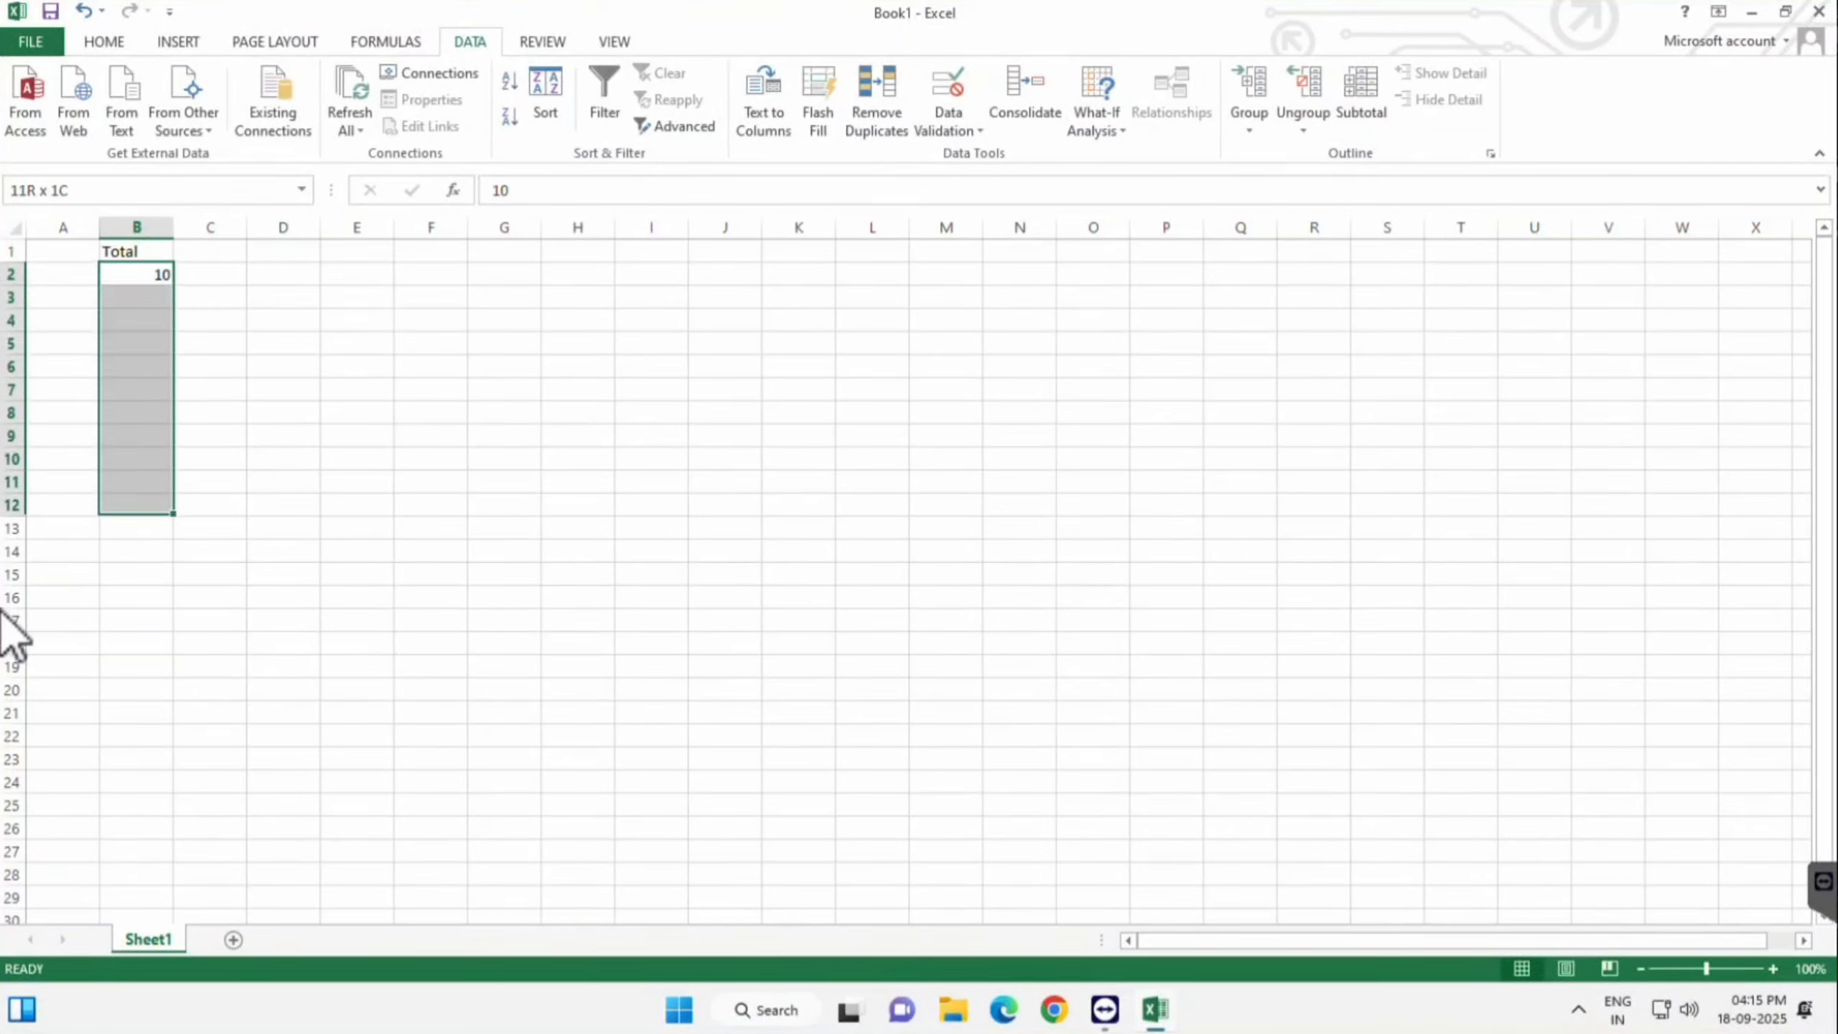
{"action": "key", "text": "alt+a"}
{"action": "key", "text": "v"}
{"action": "key", "text": "v"}
{"action": "left_click_drag", "start_coordinate": [862, 258], "coordinate": [753, 207]}
{"action": "left_click", "coordinate": [565, 531]}
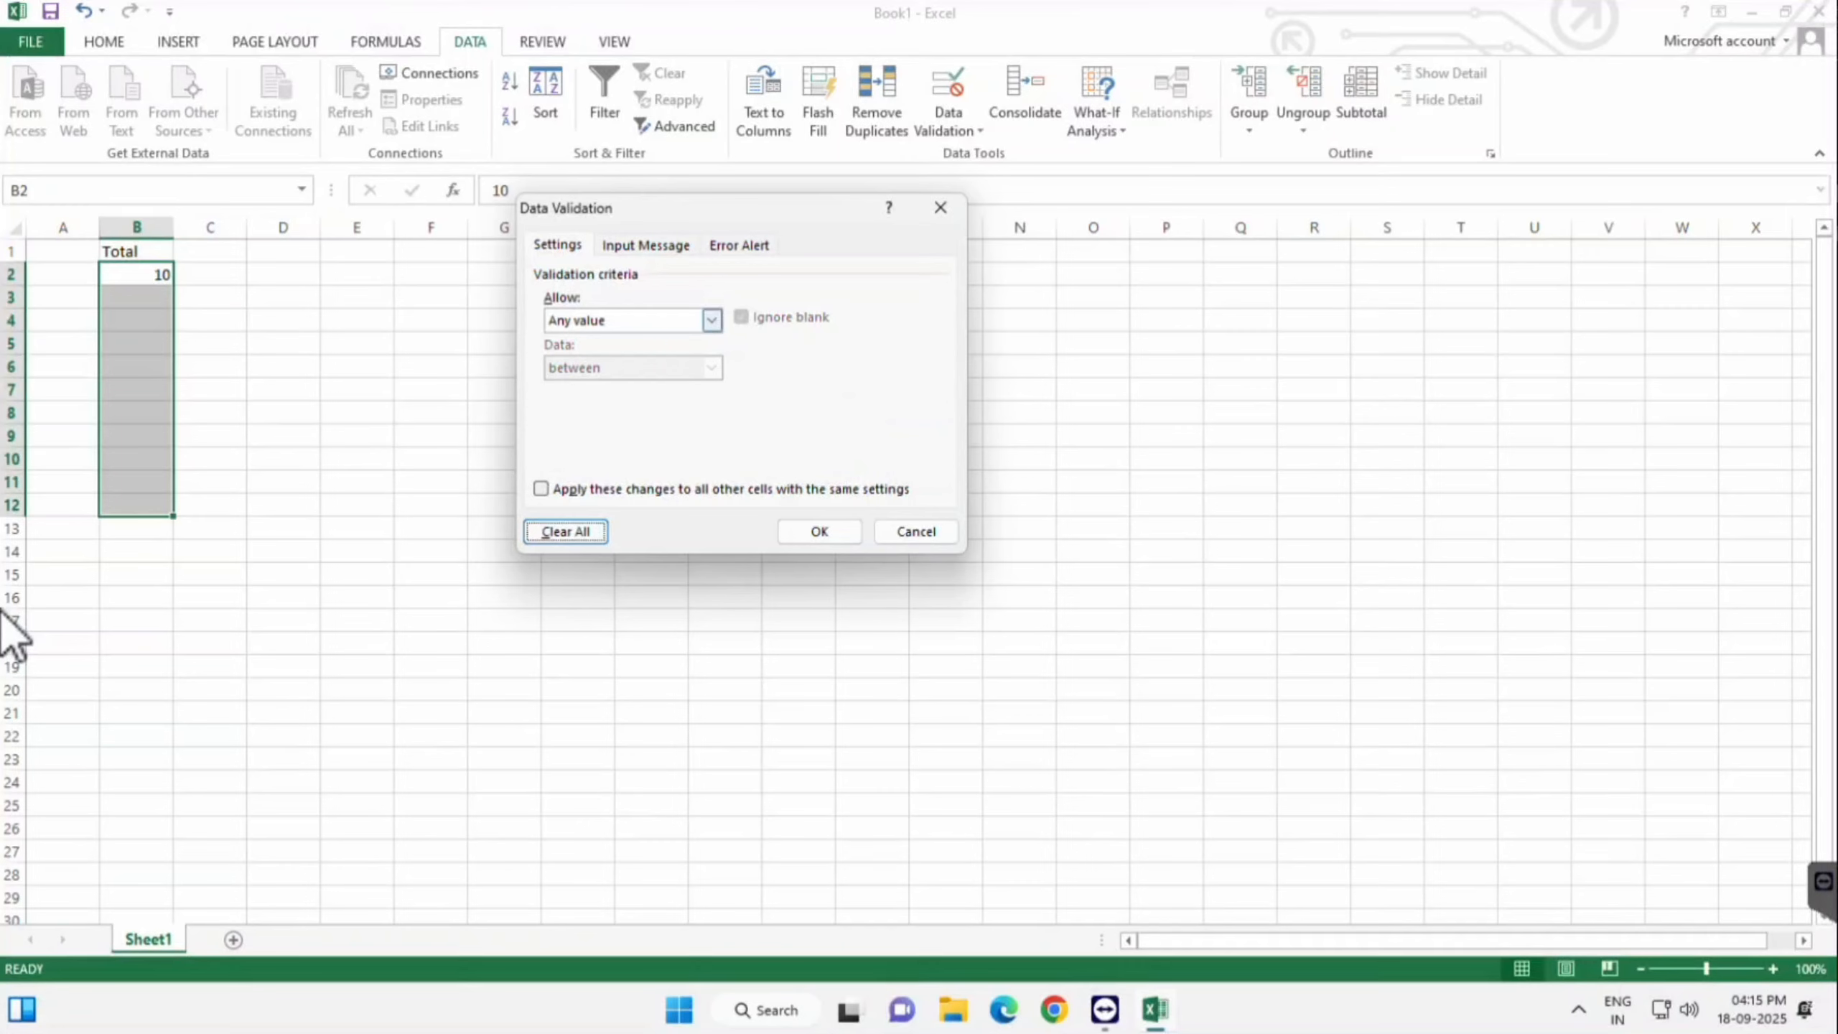
- Set a whole-number rule of not between 1 and 10 and apply it
{"action": "left_click", "coordinate": [711, 321]}
{"action": "left_click", "coordinate": [594, 357]}
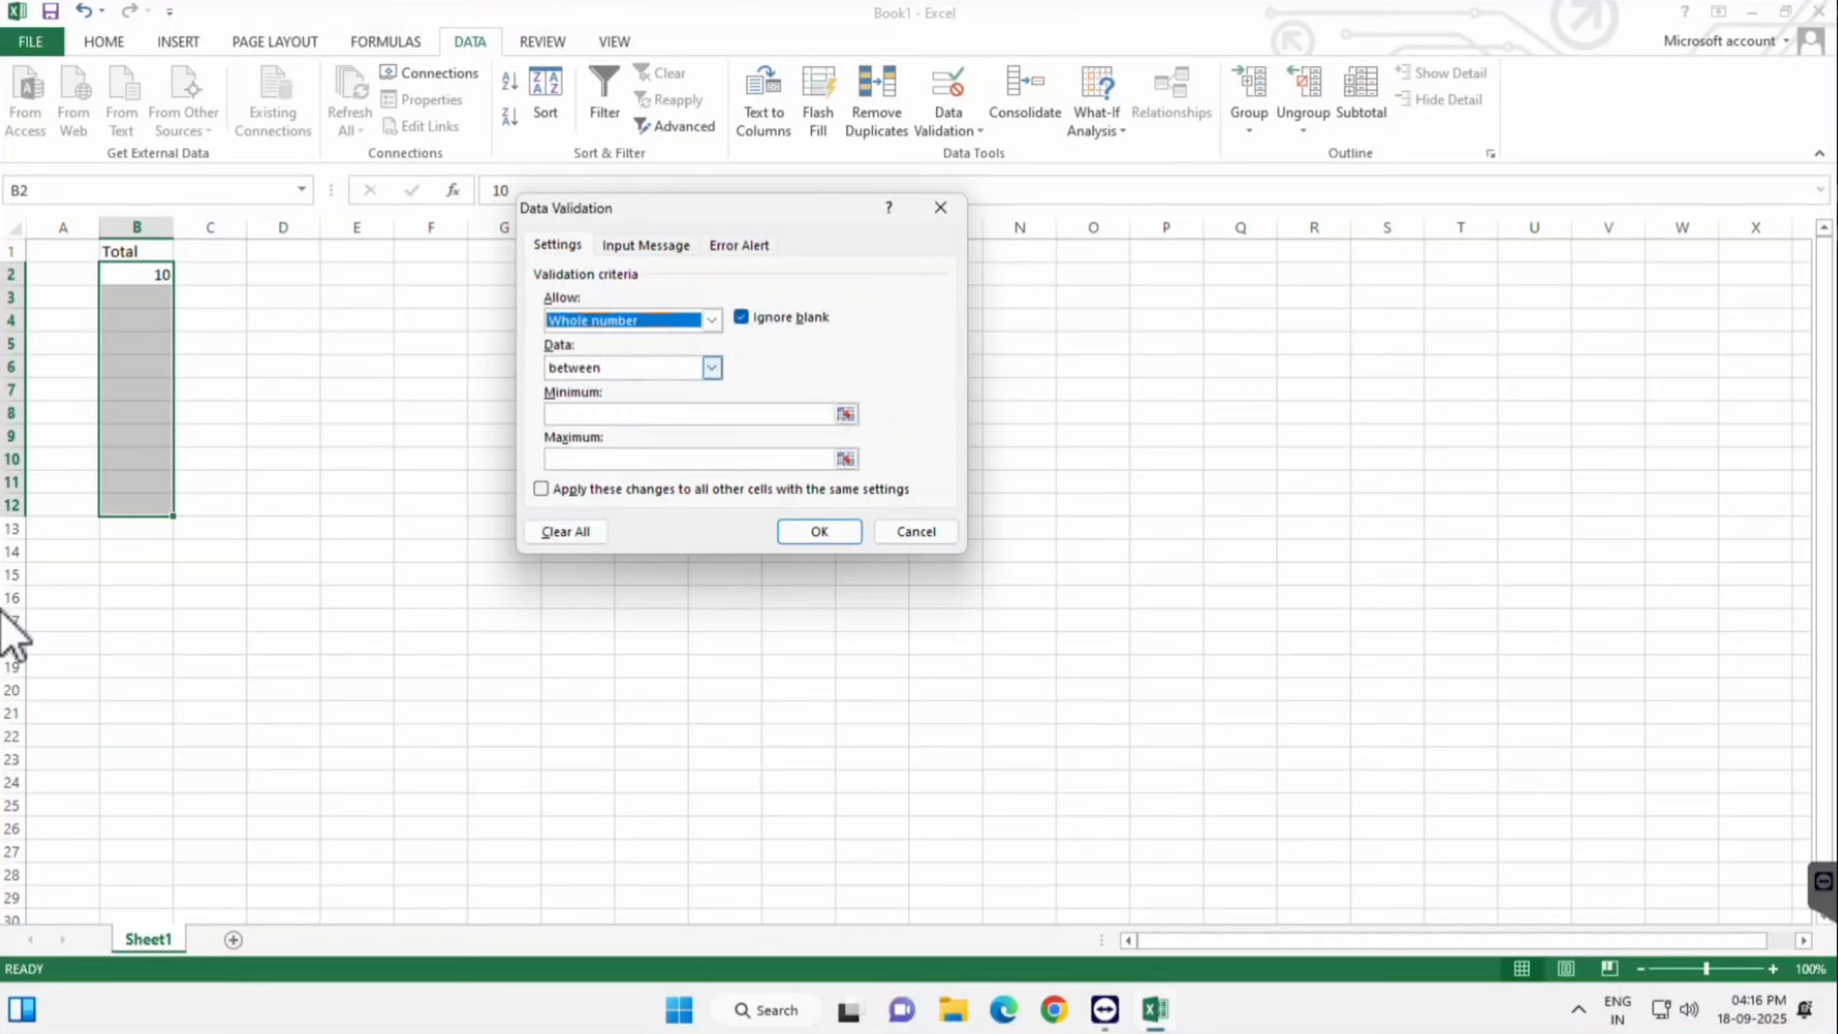
{"action": "left_click", "coordinate": [712, 368]}
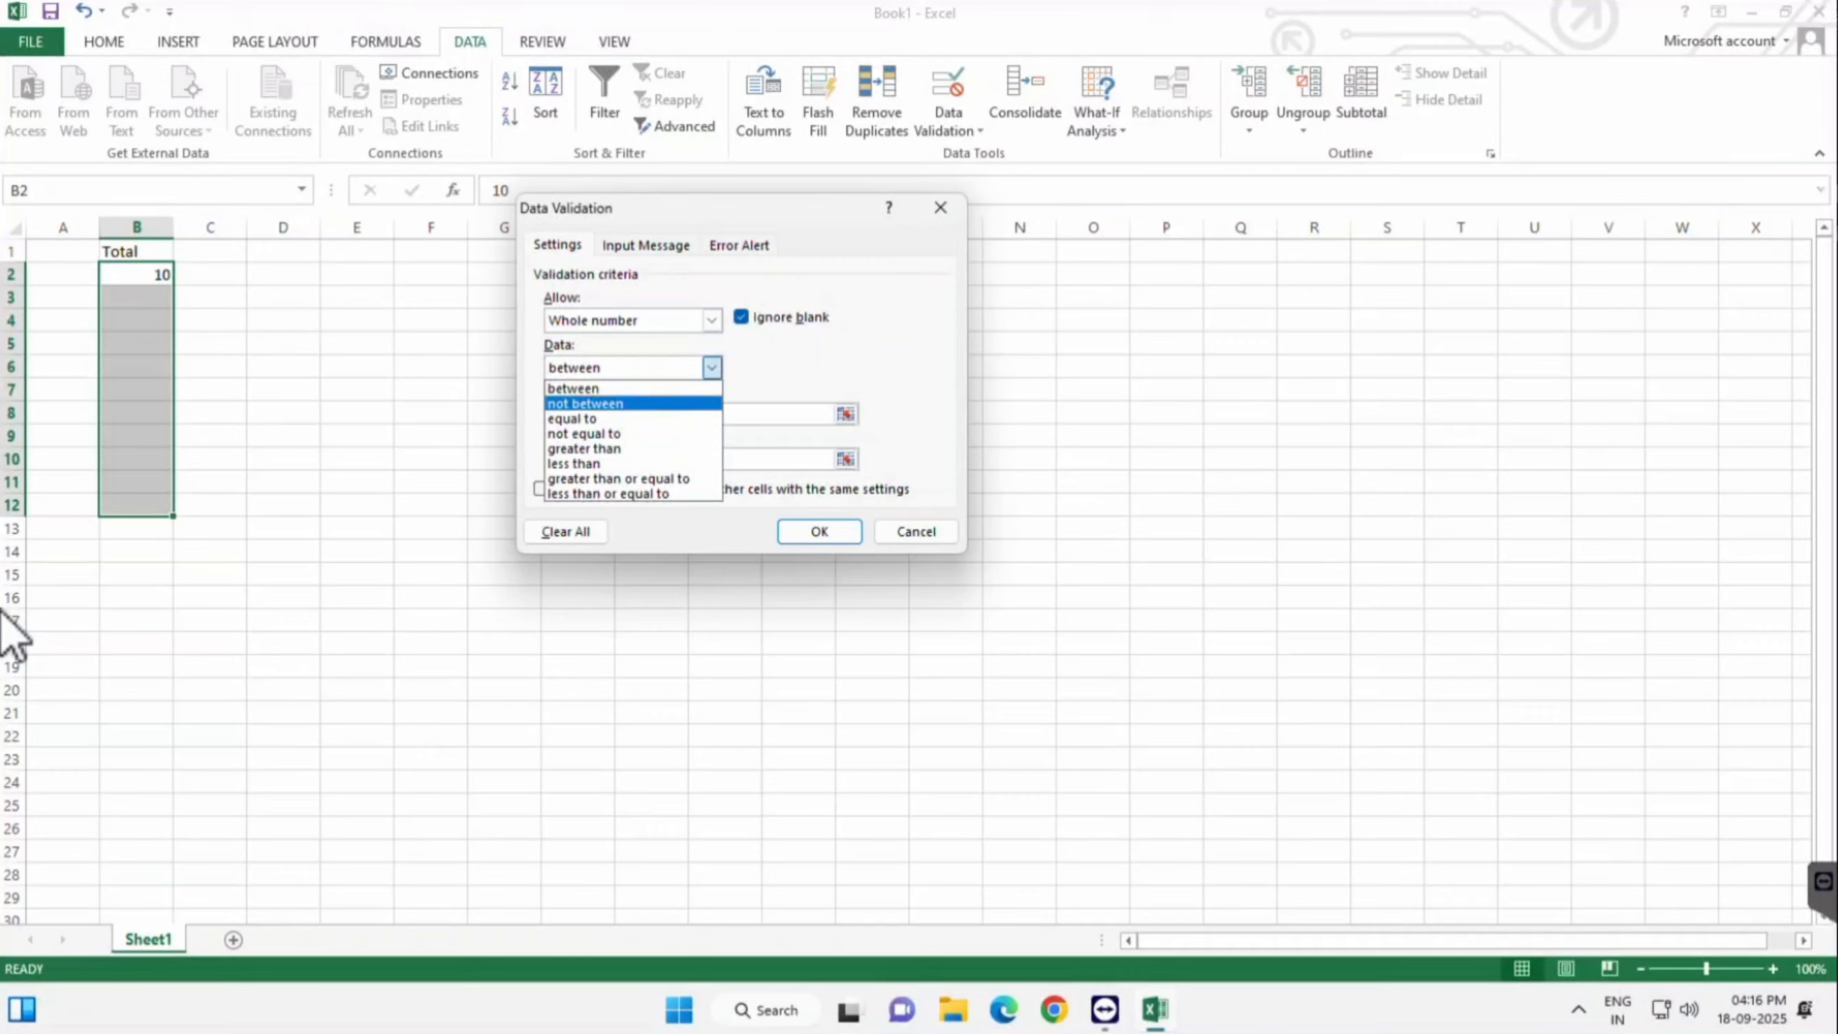
{"action": "key", "text": "Return"}
{"action": "key", "text": "Tab"}
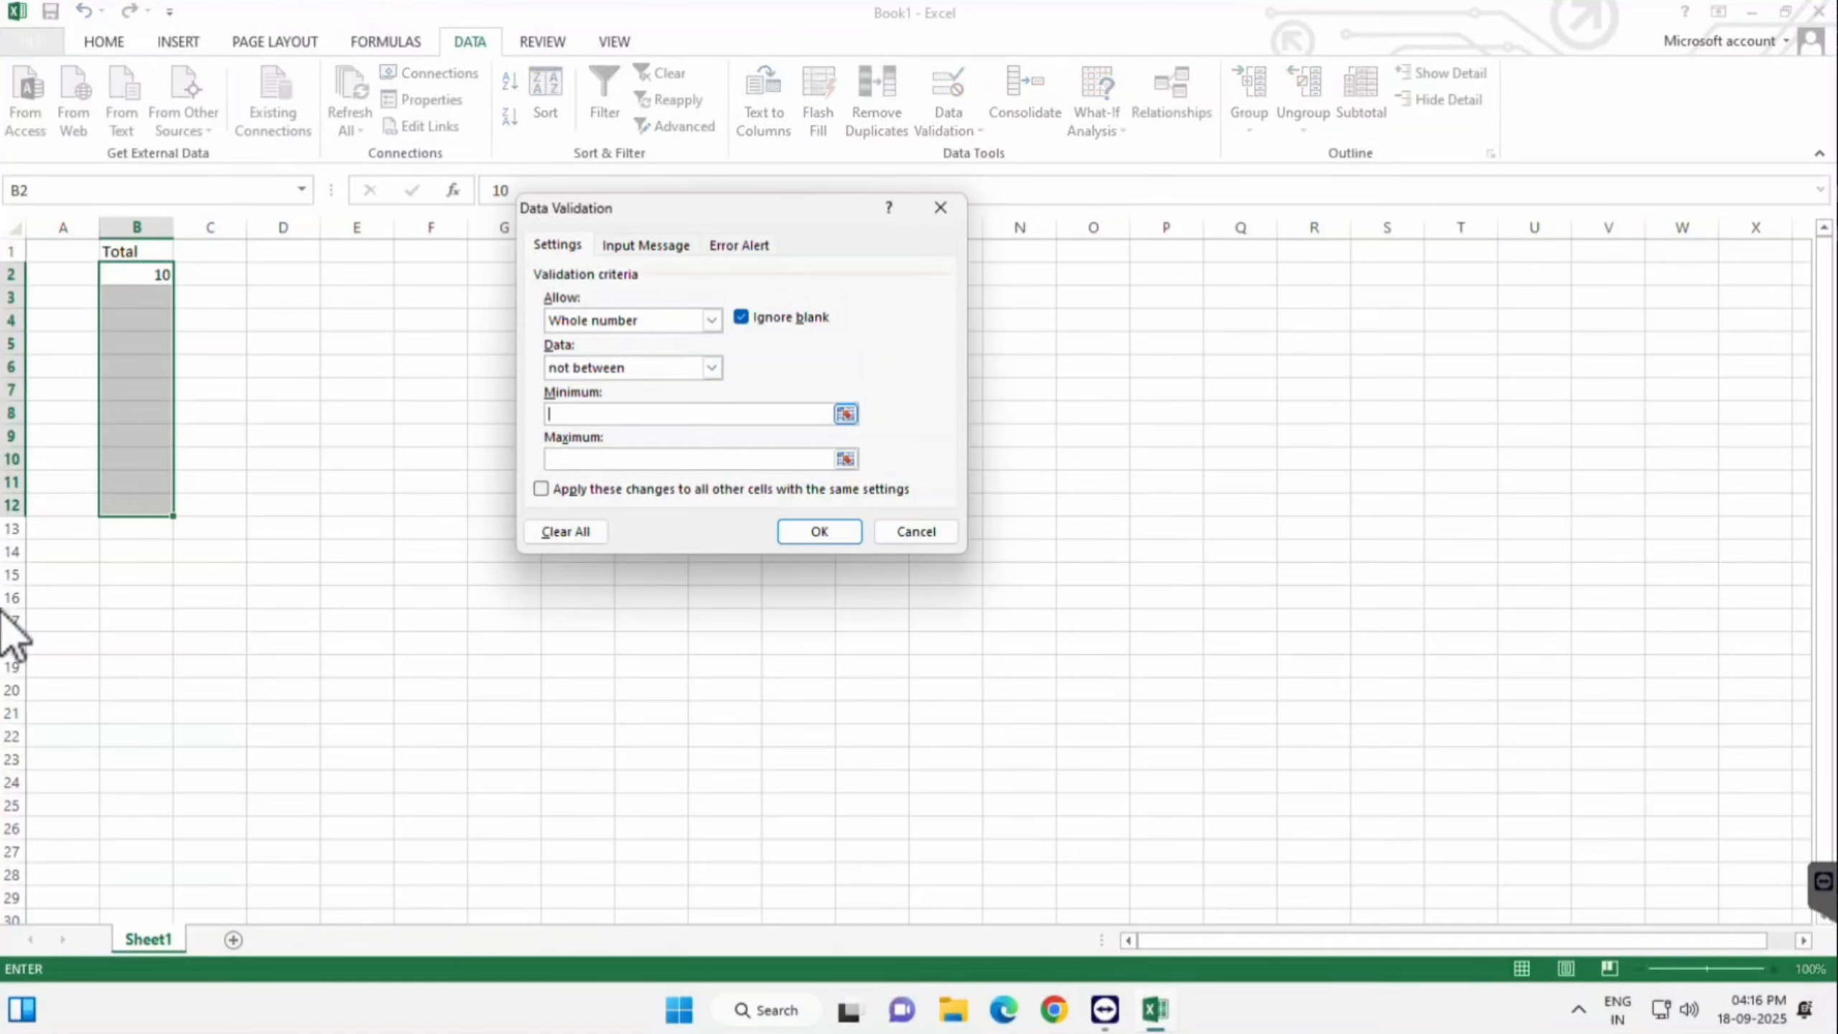
{"action": "type", "text": "1"}
{"action": "key", "text": "Tab"}
{"action": "type", "text": "10"}
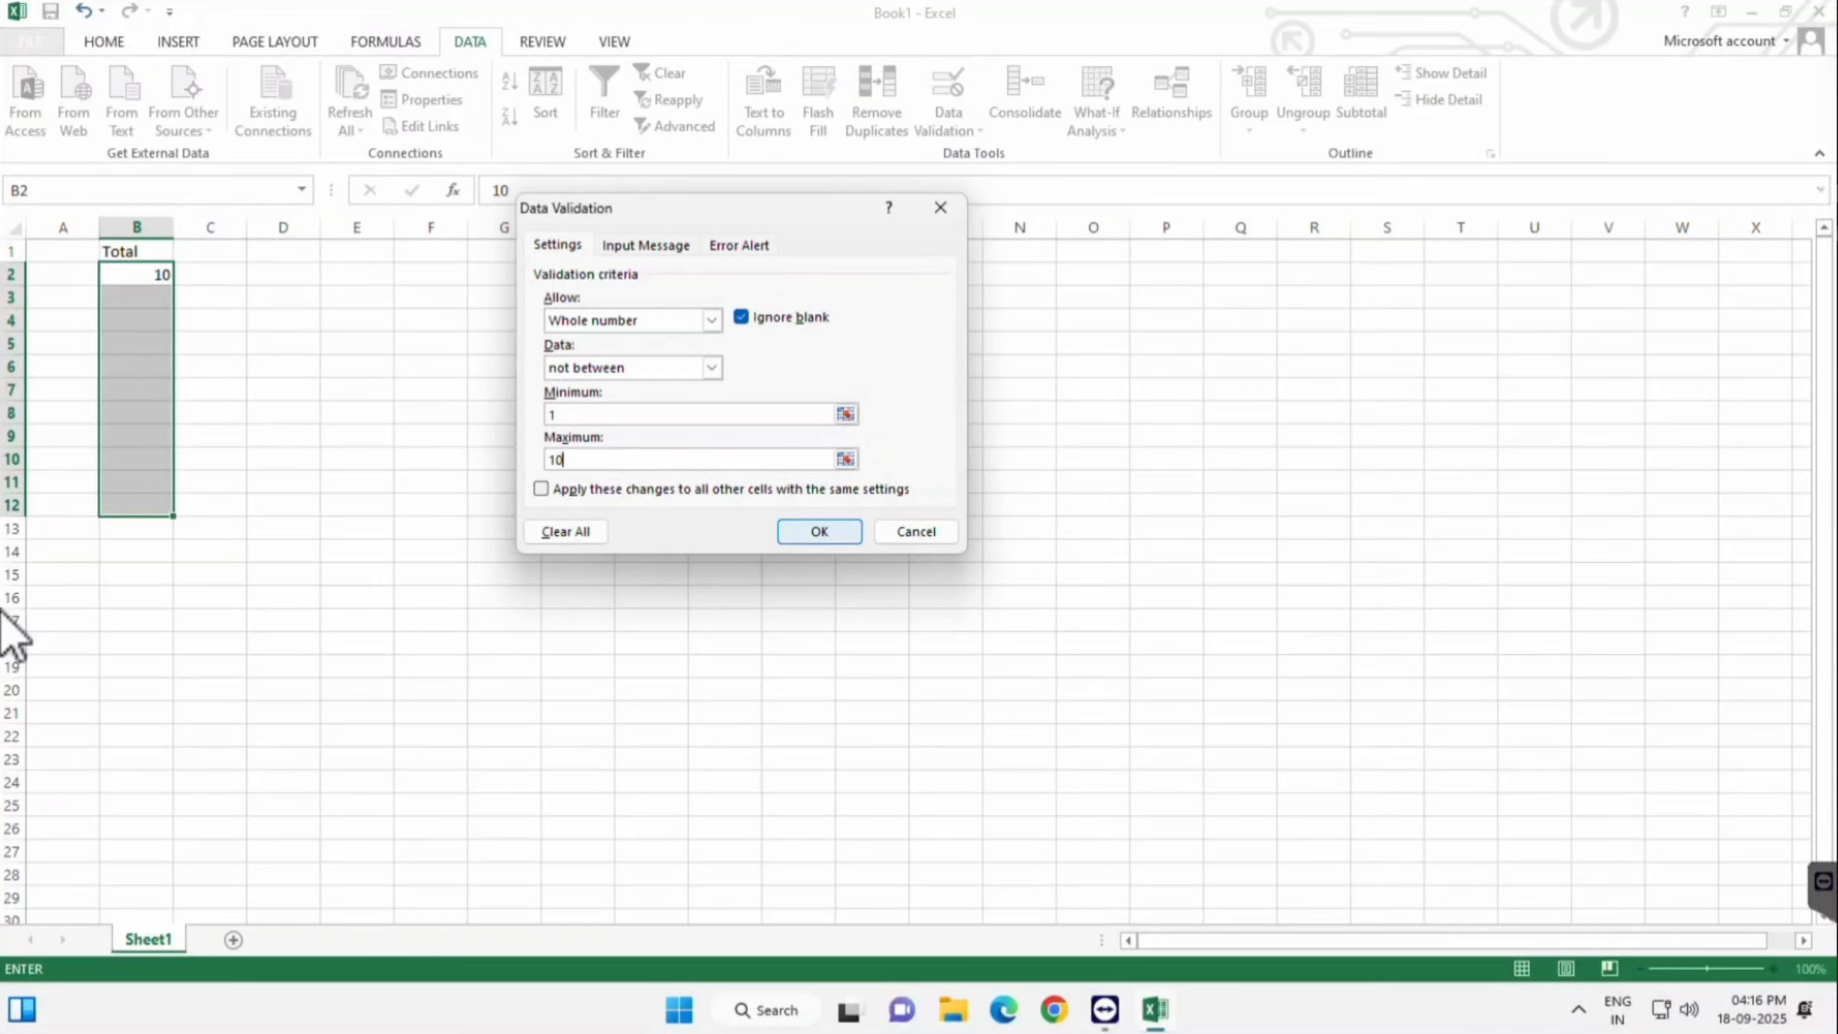
{"action": "key", "text": "Return"}
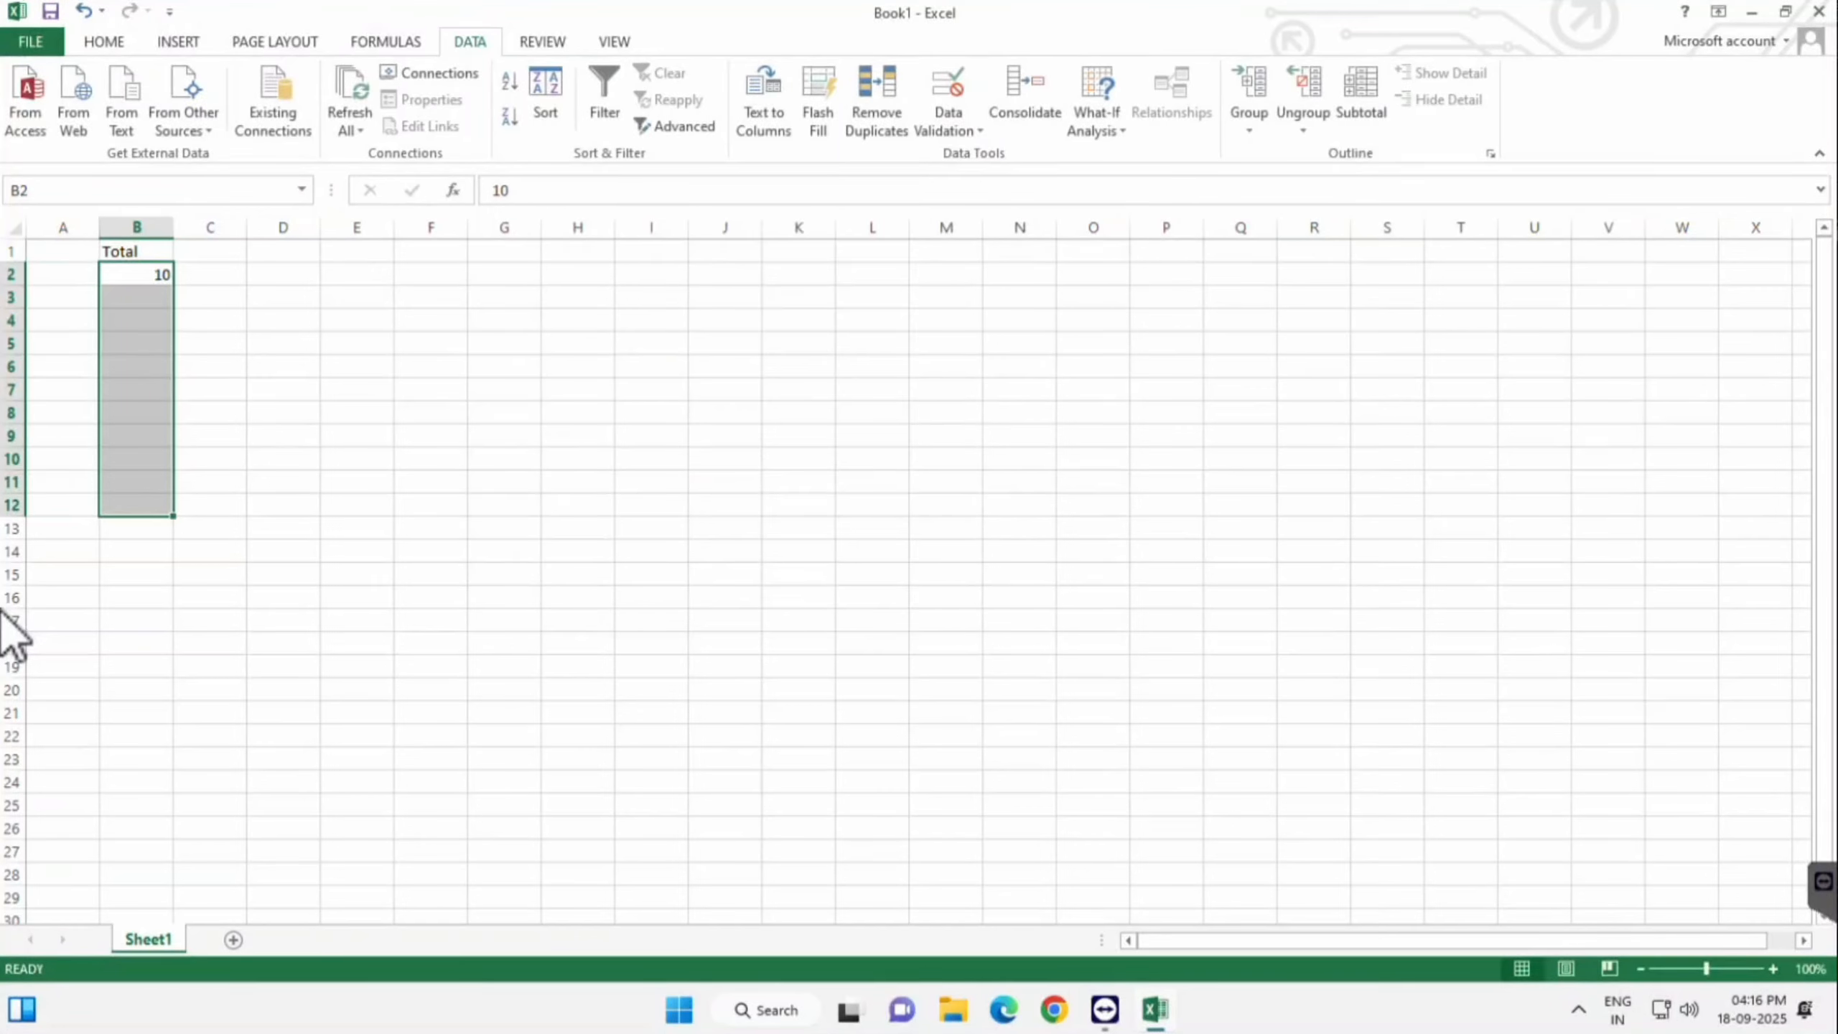
- Test the rule: 11 is accepted in B2, while 9 is refused and cancelled in B3
{"action": "key", "text": "shift+BackSpace"}
{"action": "type", "text": "11"}
{"action": "key", "text": "Return"}
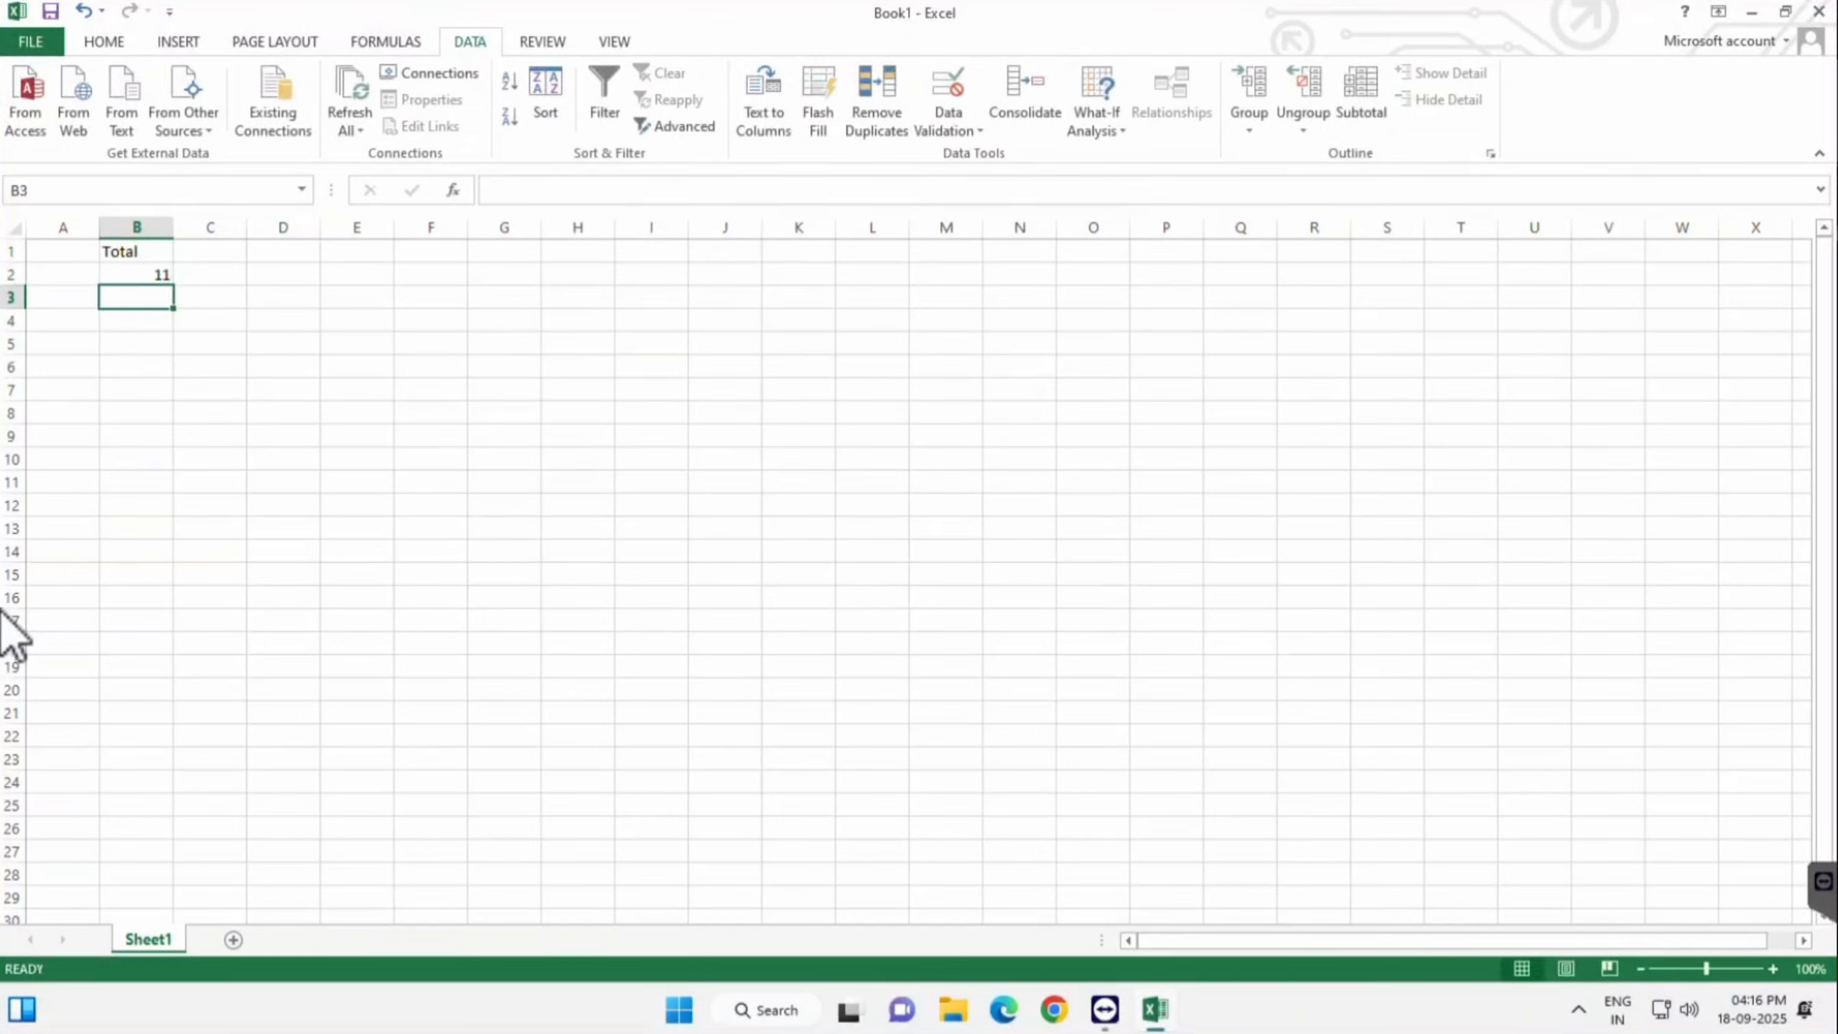
{"action": "type", "text": "9"}
{"action": "key", "text": "Return"}
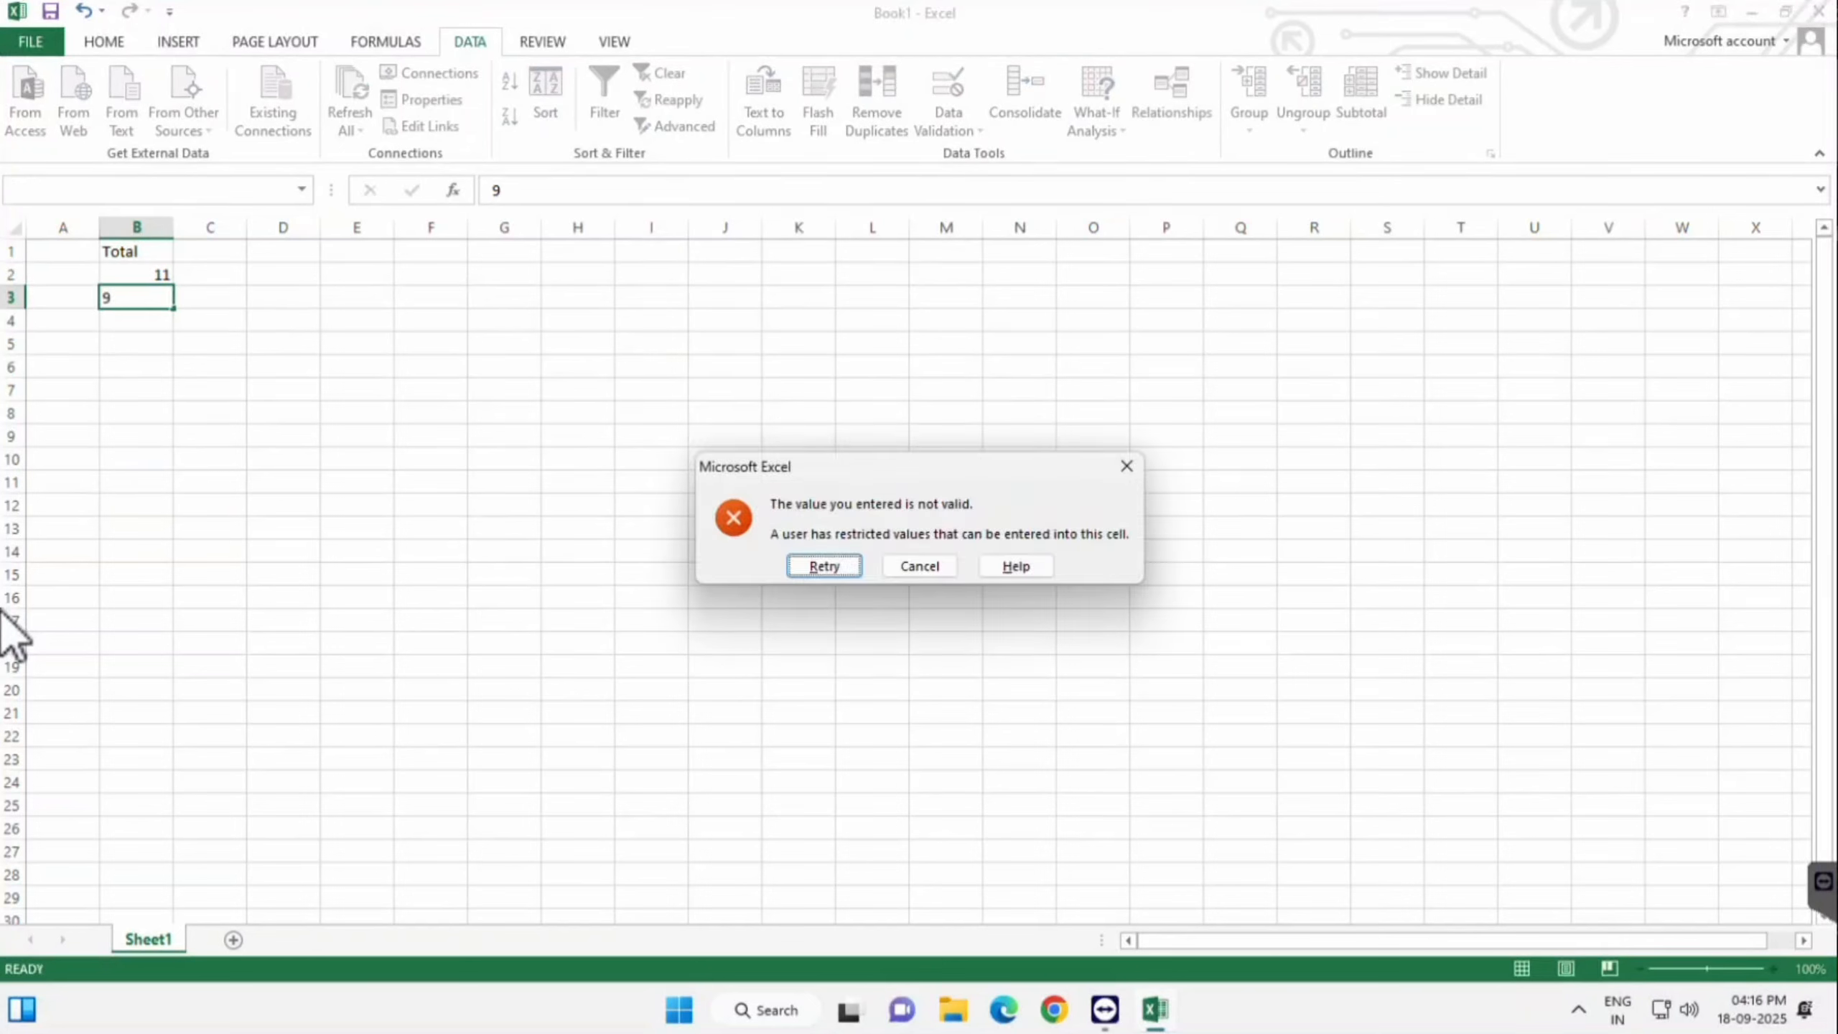
{"action": "key", "text": "Return"}
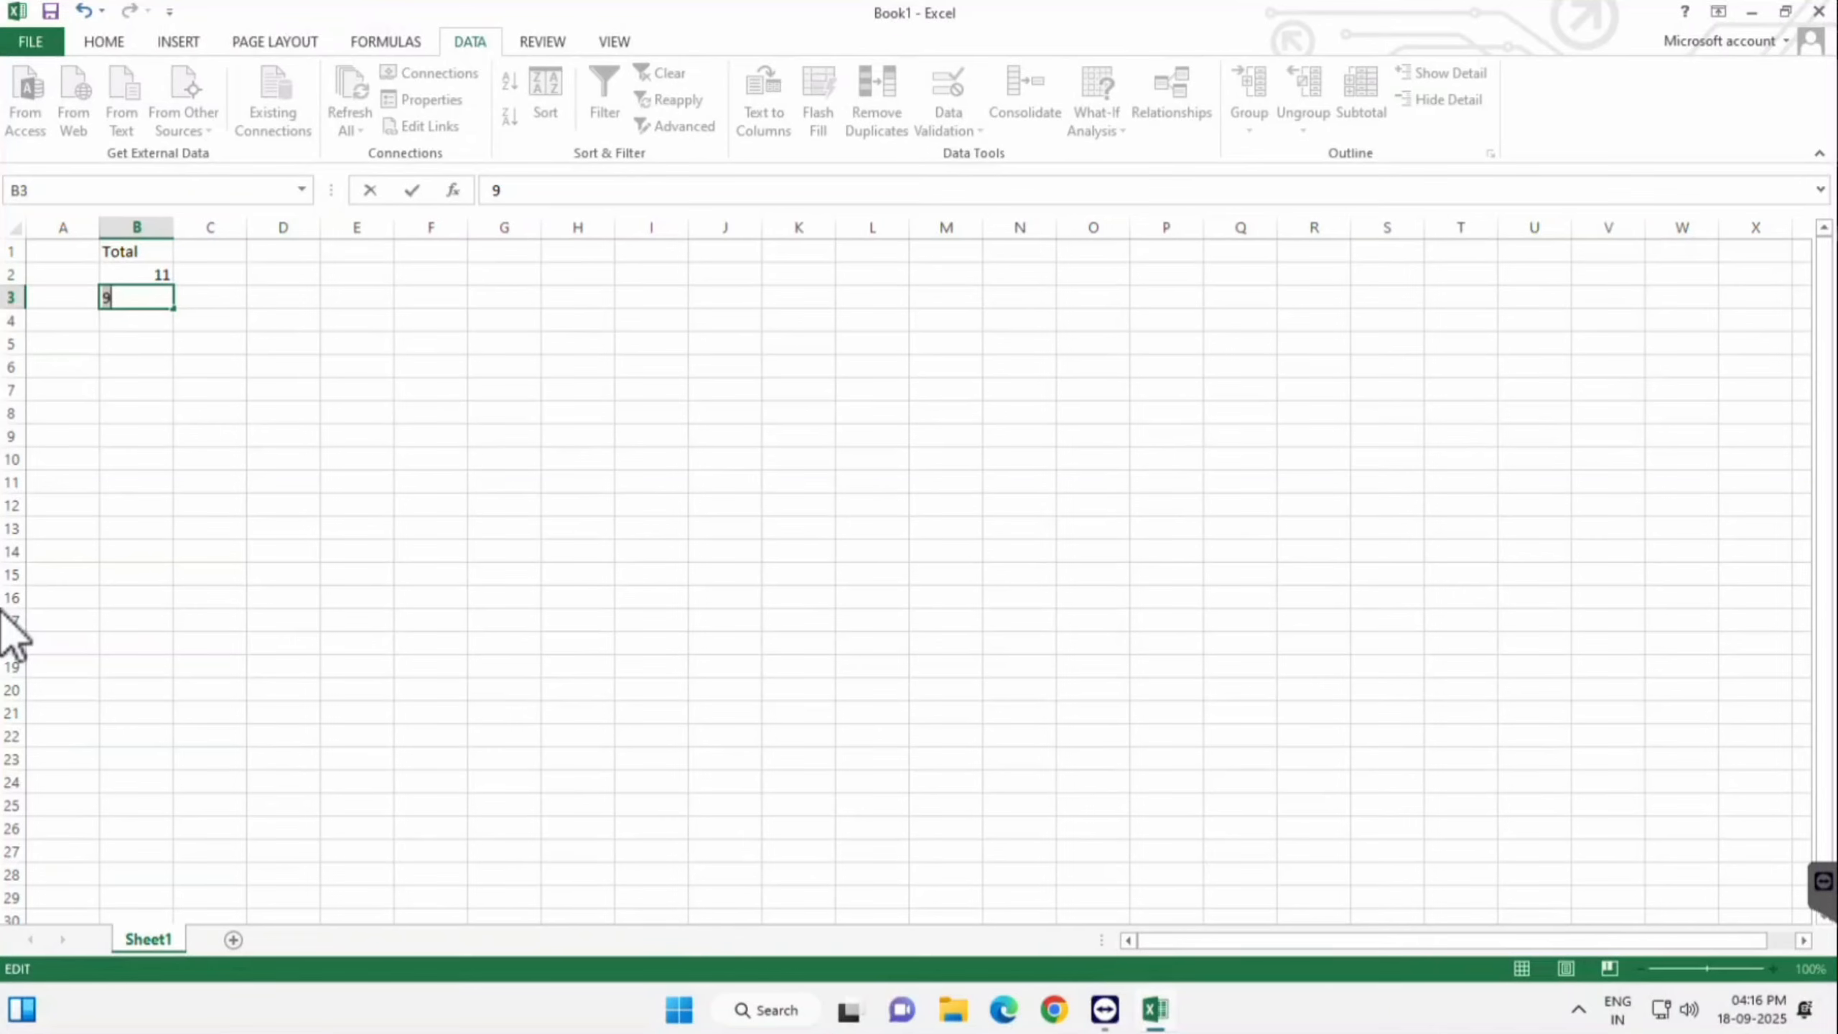
{"action": "key", "text": "Return"}
{"action": "key", "text": "Tab"}
{"action": "key", "text": "Return"}
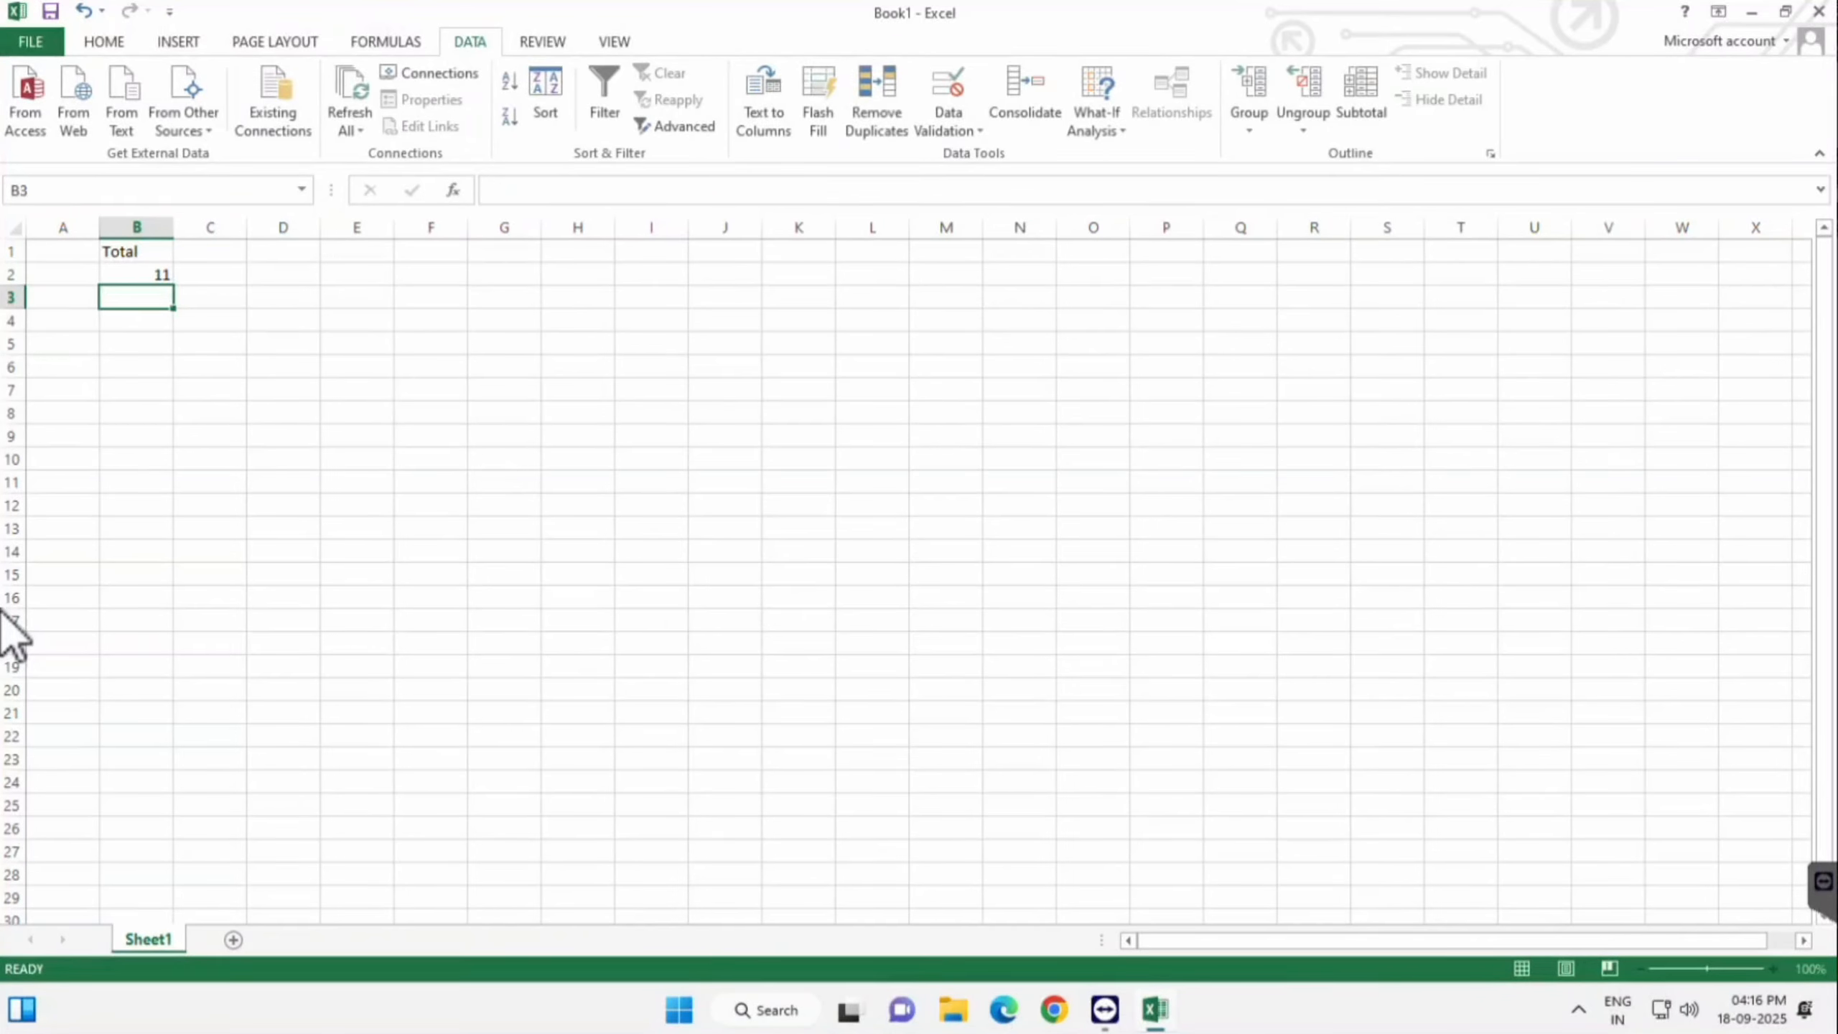
- Delete the 11 from B2 and select the Total cells B2:B9
{"action": "key", "text": "Up"}
{"action": "key", "text": "shift+Down"}
{"action": "key", "text": "Delete"}
{"action": "left_click", "coordinate": [209, 367]}
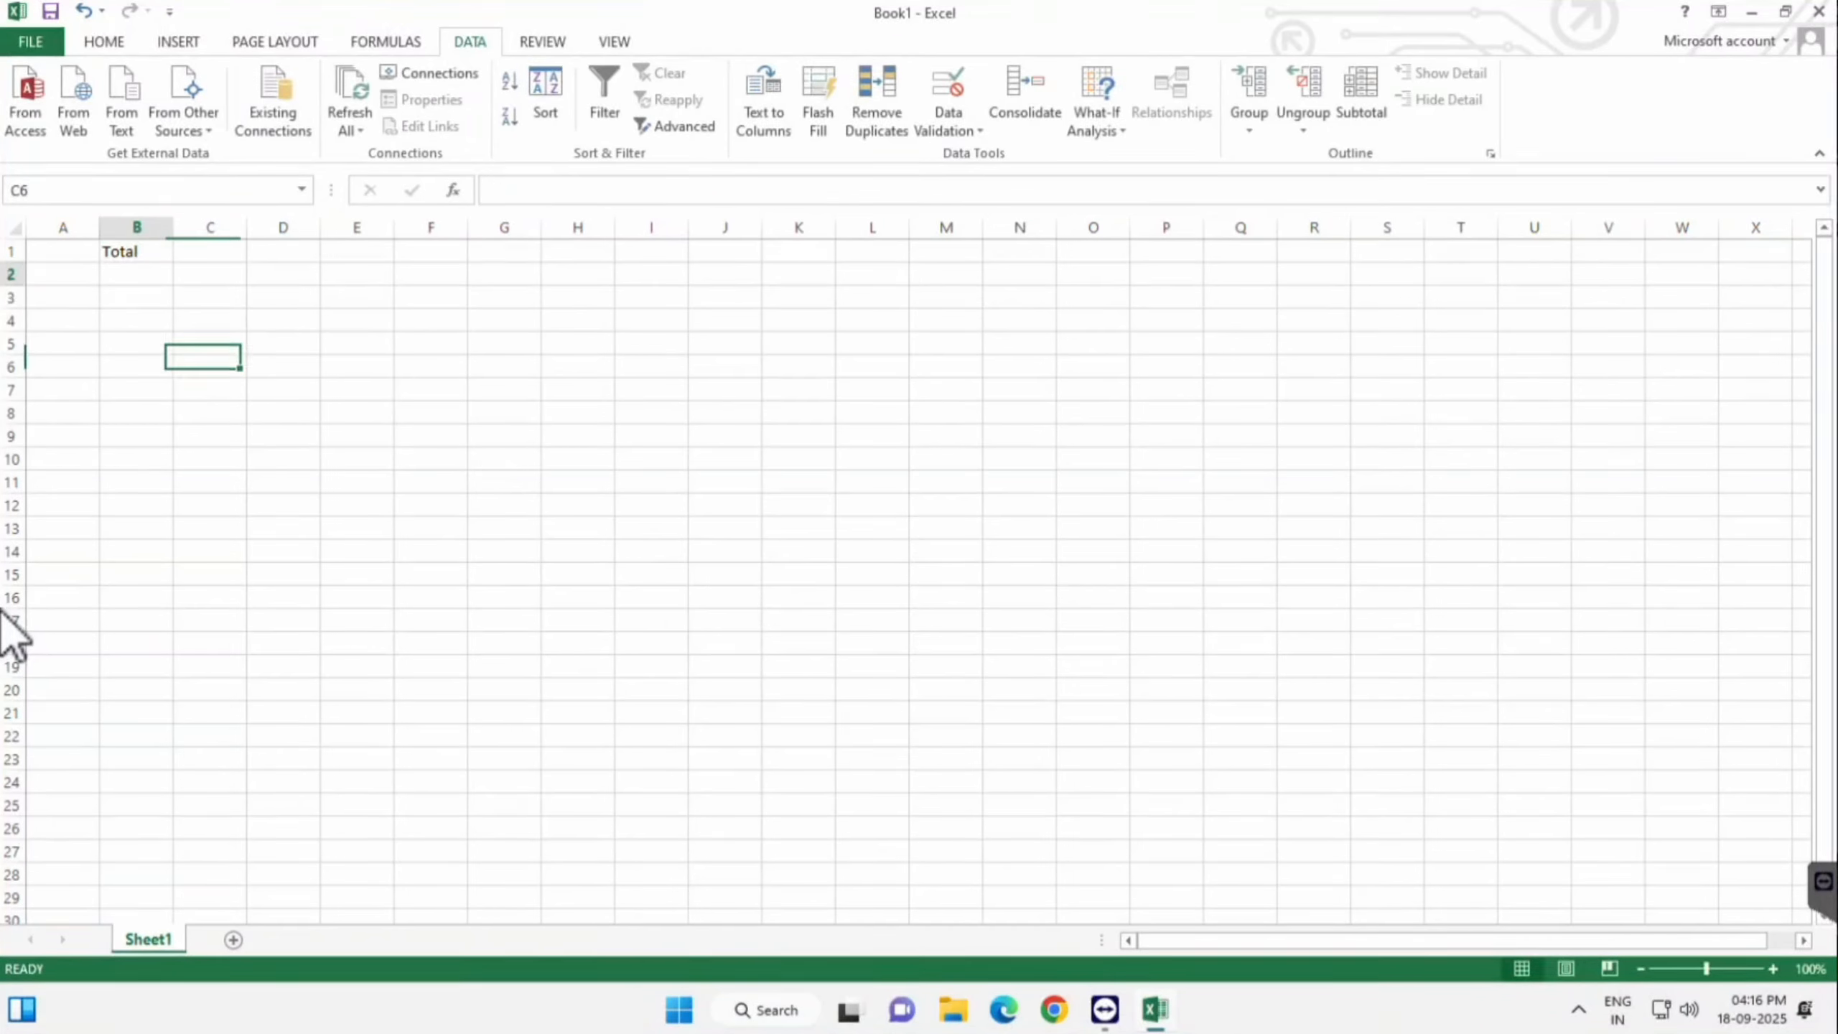
{"action": "left_click_drag", "start_coordinate": [136, 275], "coordinate": [136, 436]}
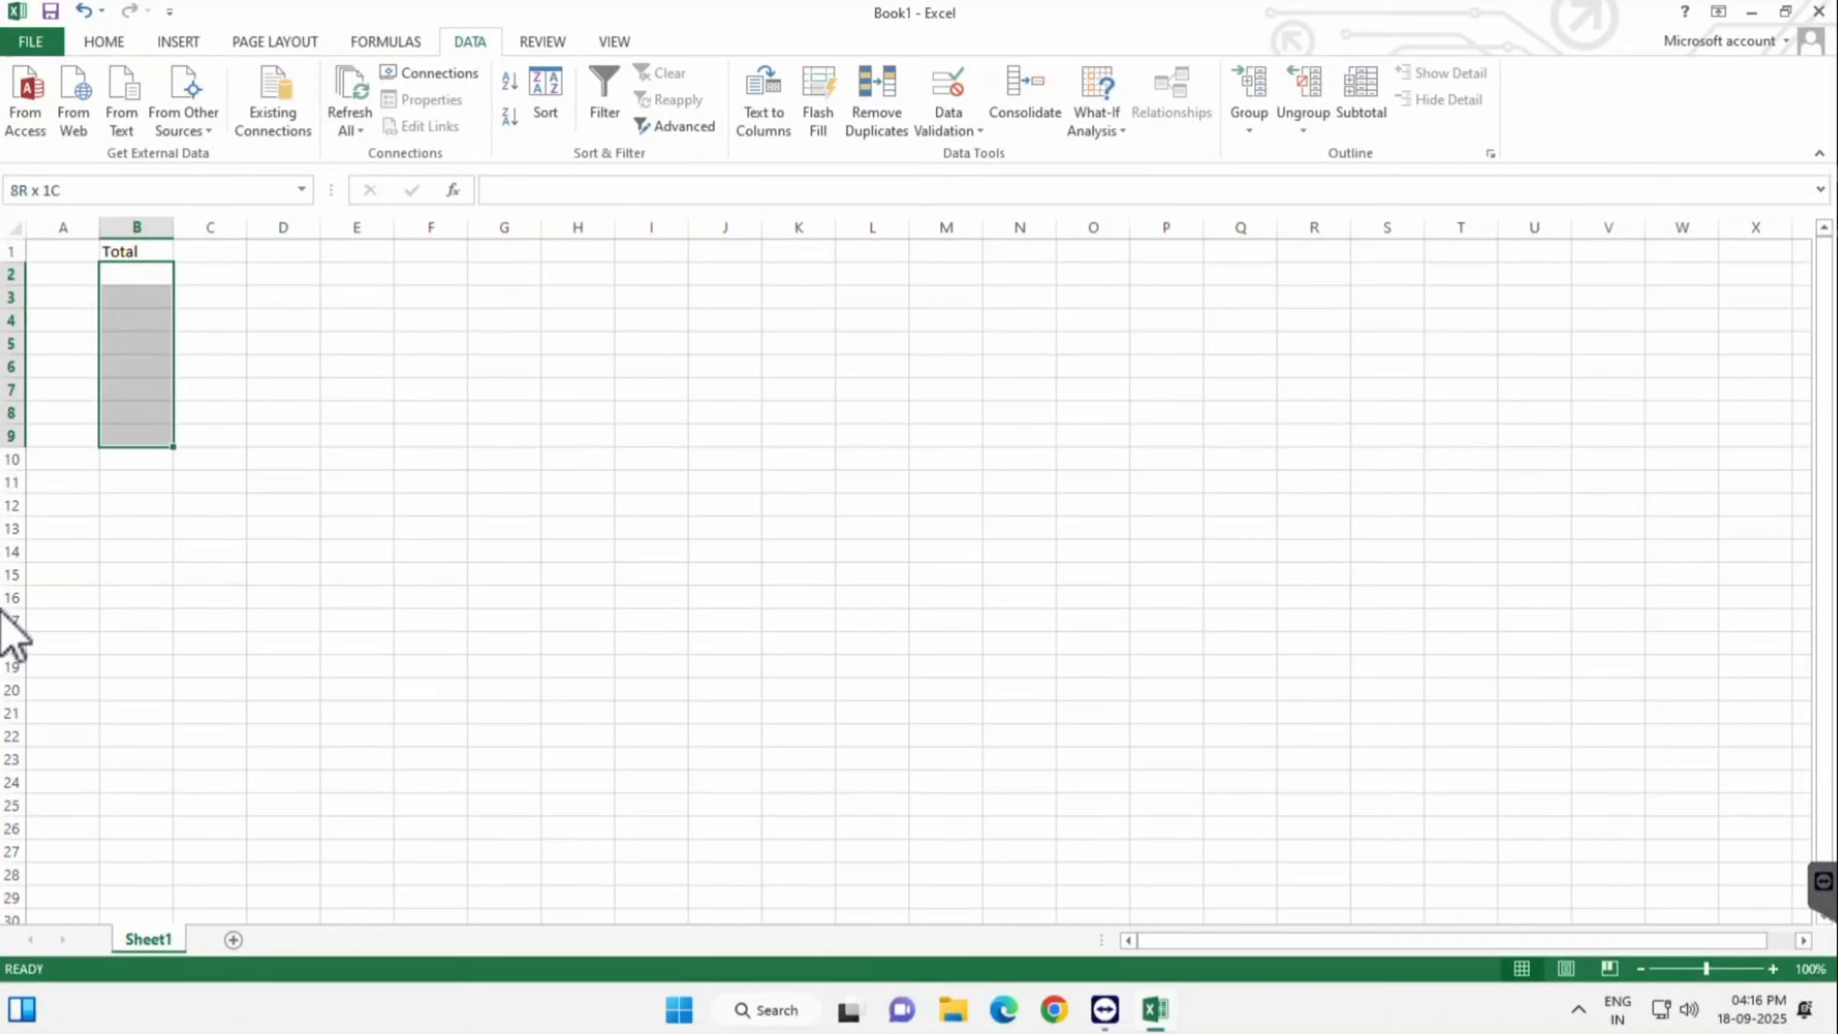
- Switch the condition to equal to, replace the value 1 with 50, and apply
{"action": "key", "text": "alt+a"}
{"action": "key", "text": "v"}
{"action": "key", "text": "v"}
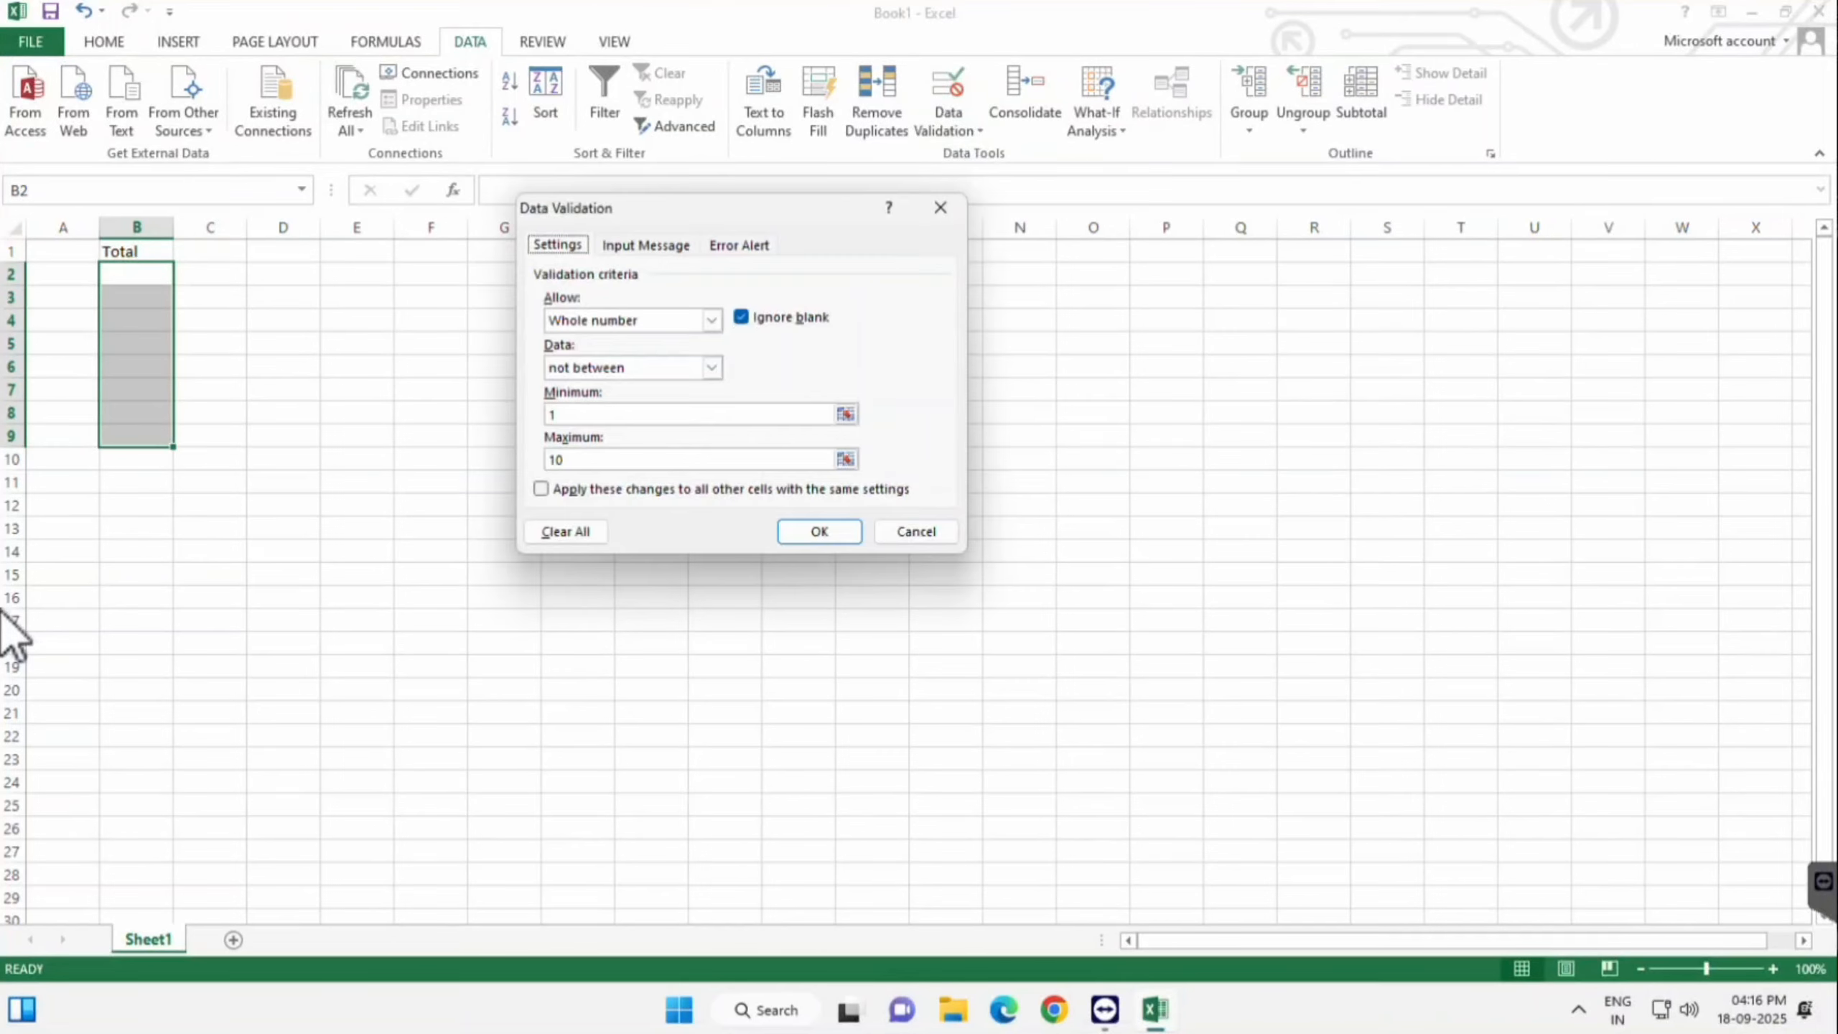
{"action": "left_click", "coordinate": [712, 368]}
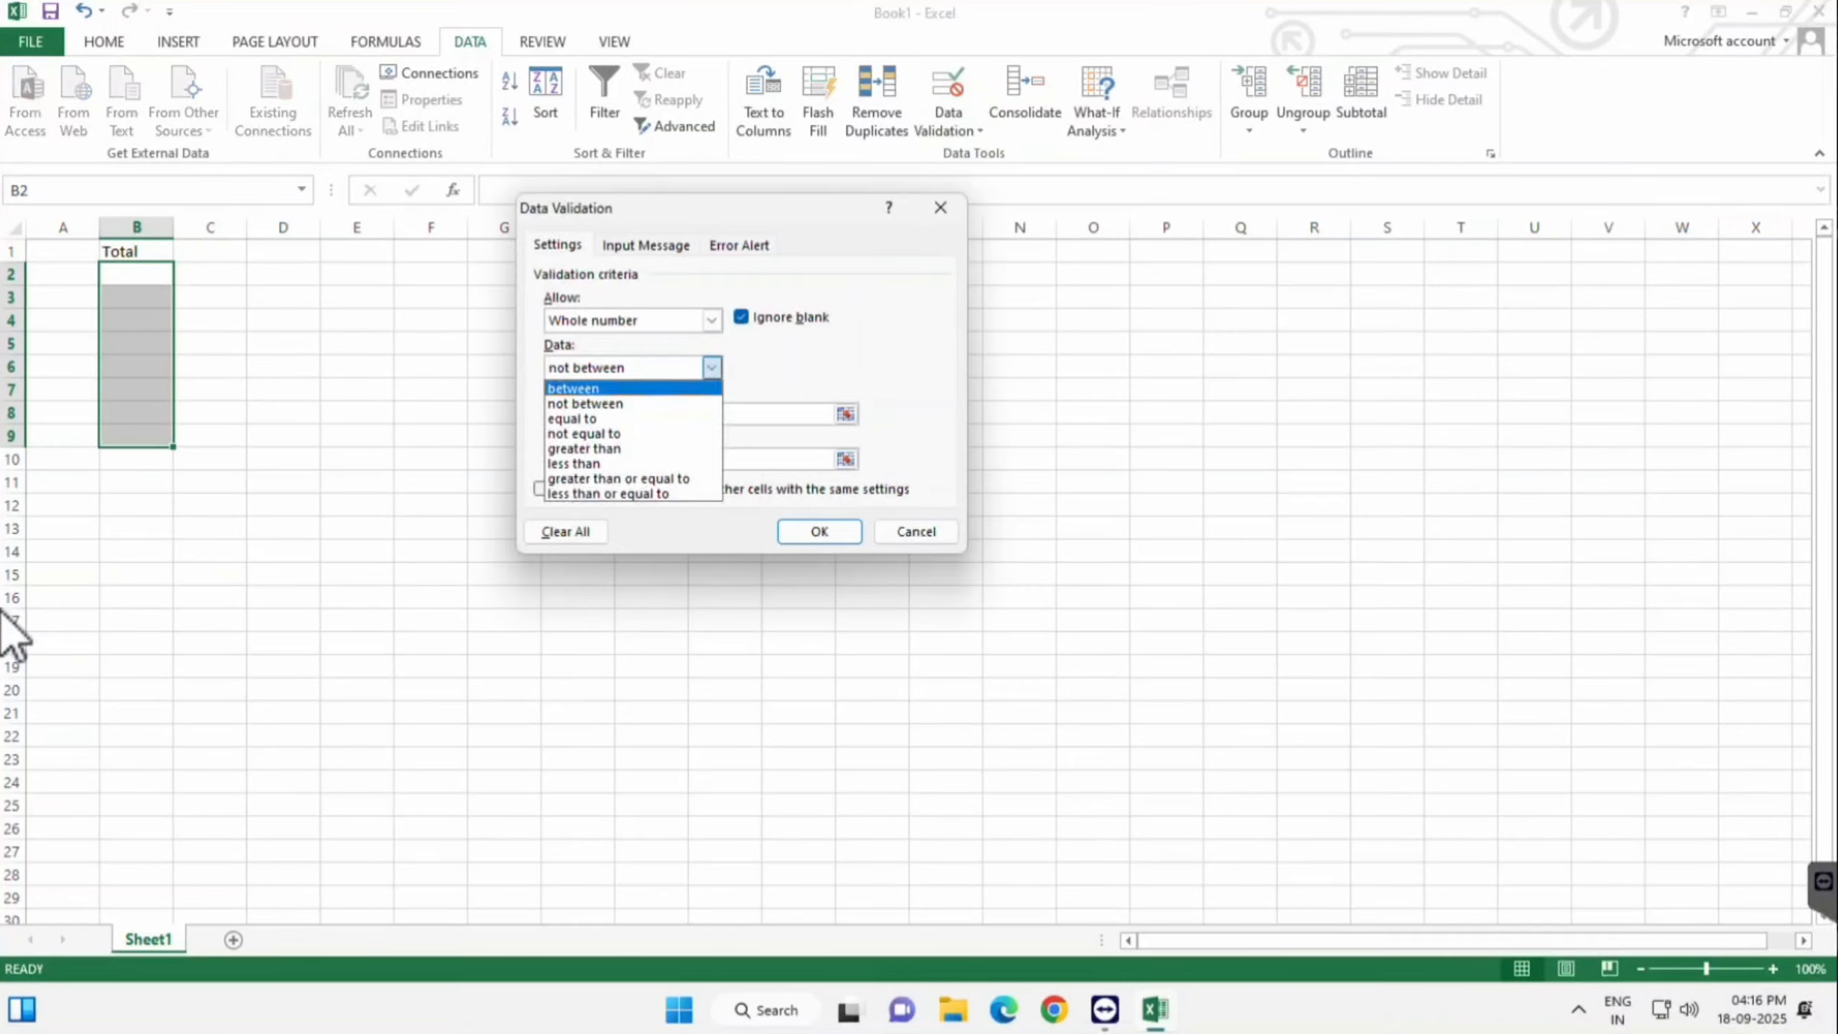
{"action": "key", "text": "Down"}
{"action": "key", "text": "Down"}
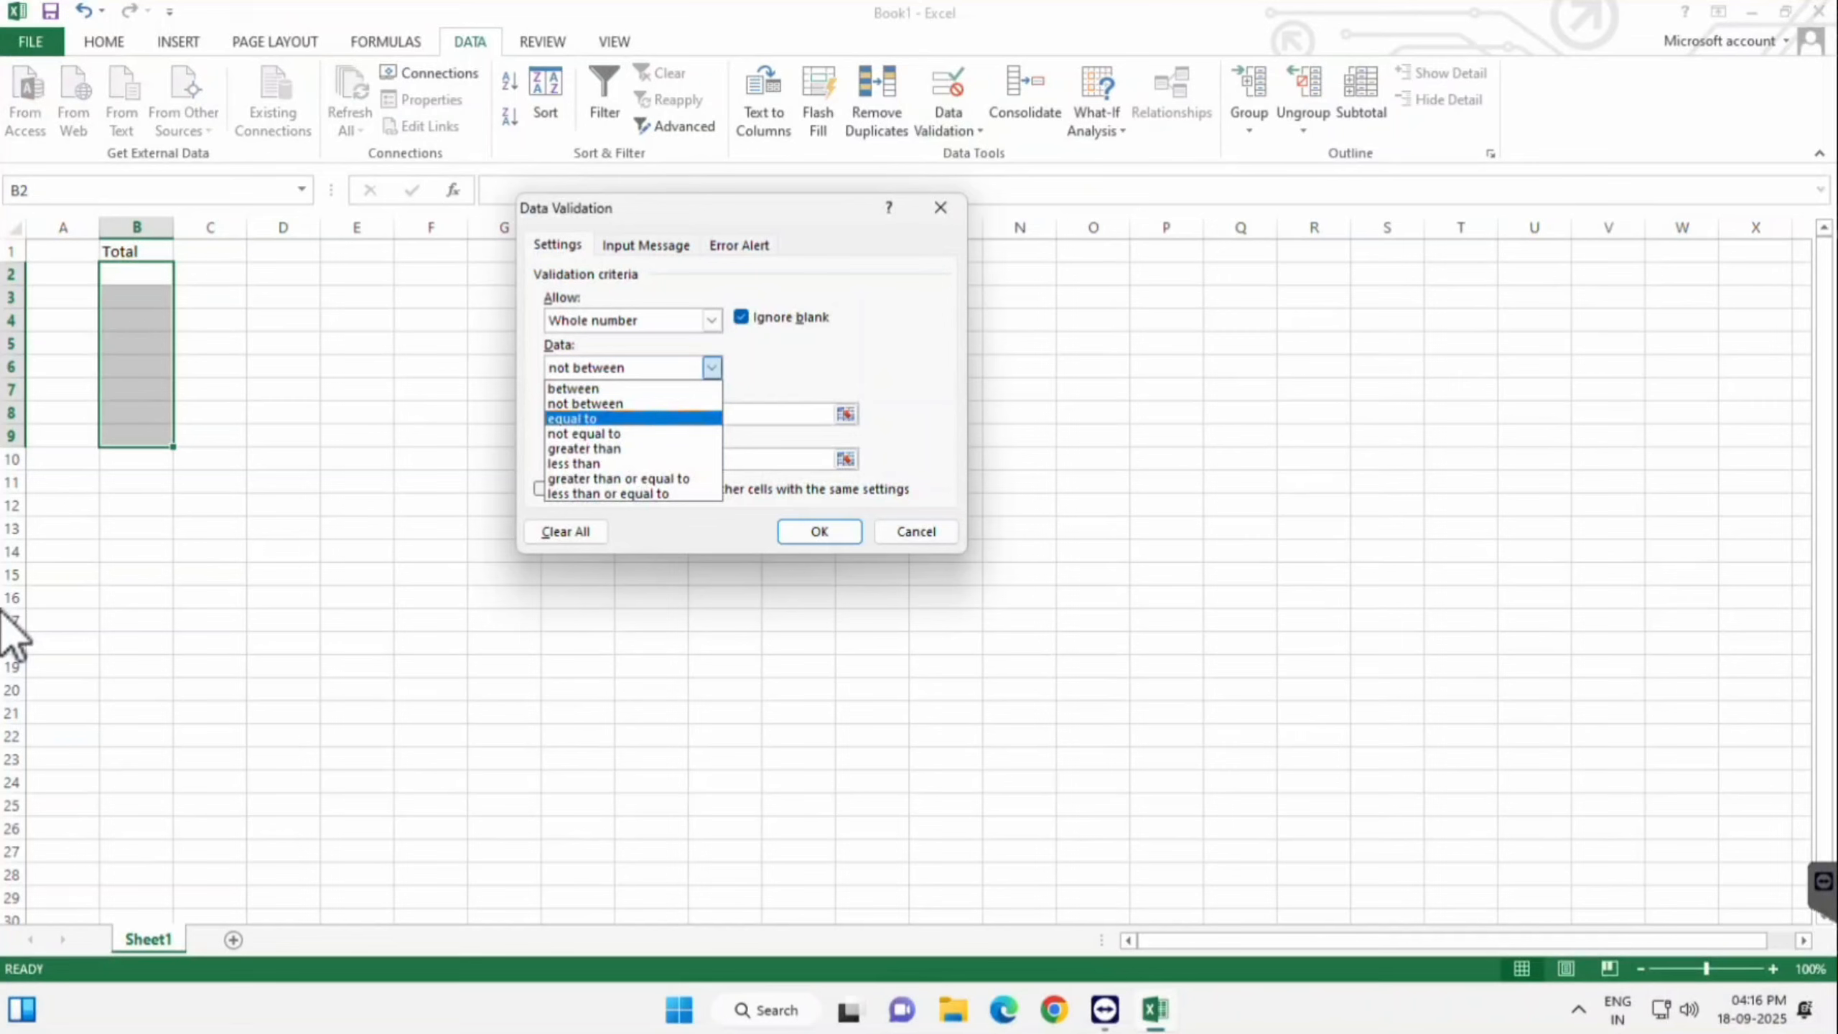
{"action": "key", "text": "Return"}
{"action": "left_click", "coordinate": [571, 415]}
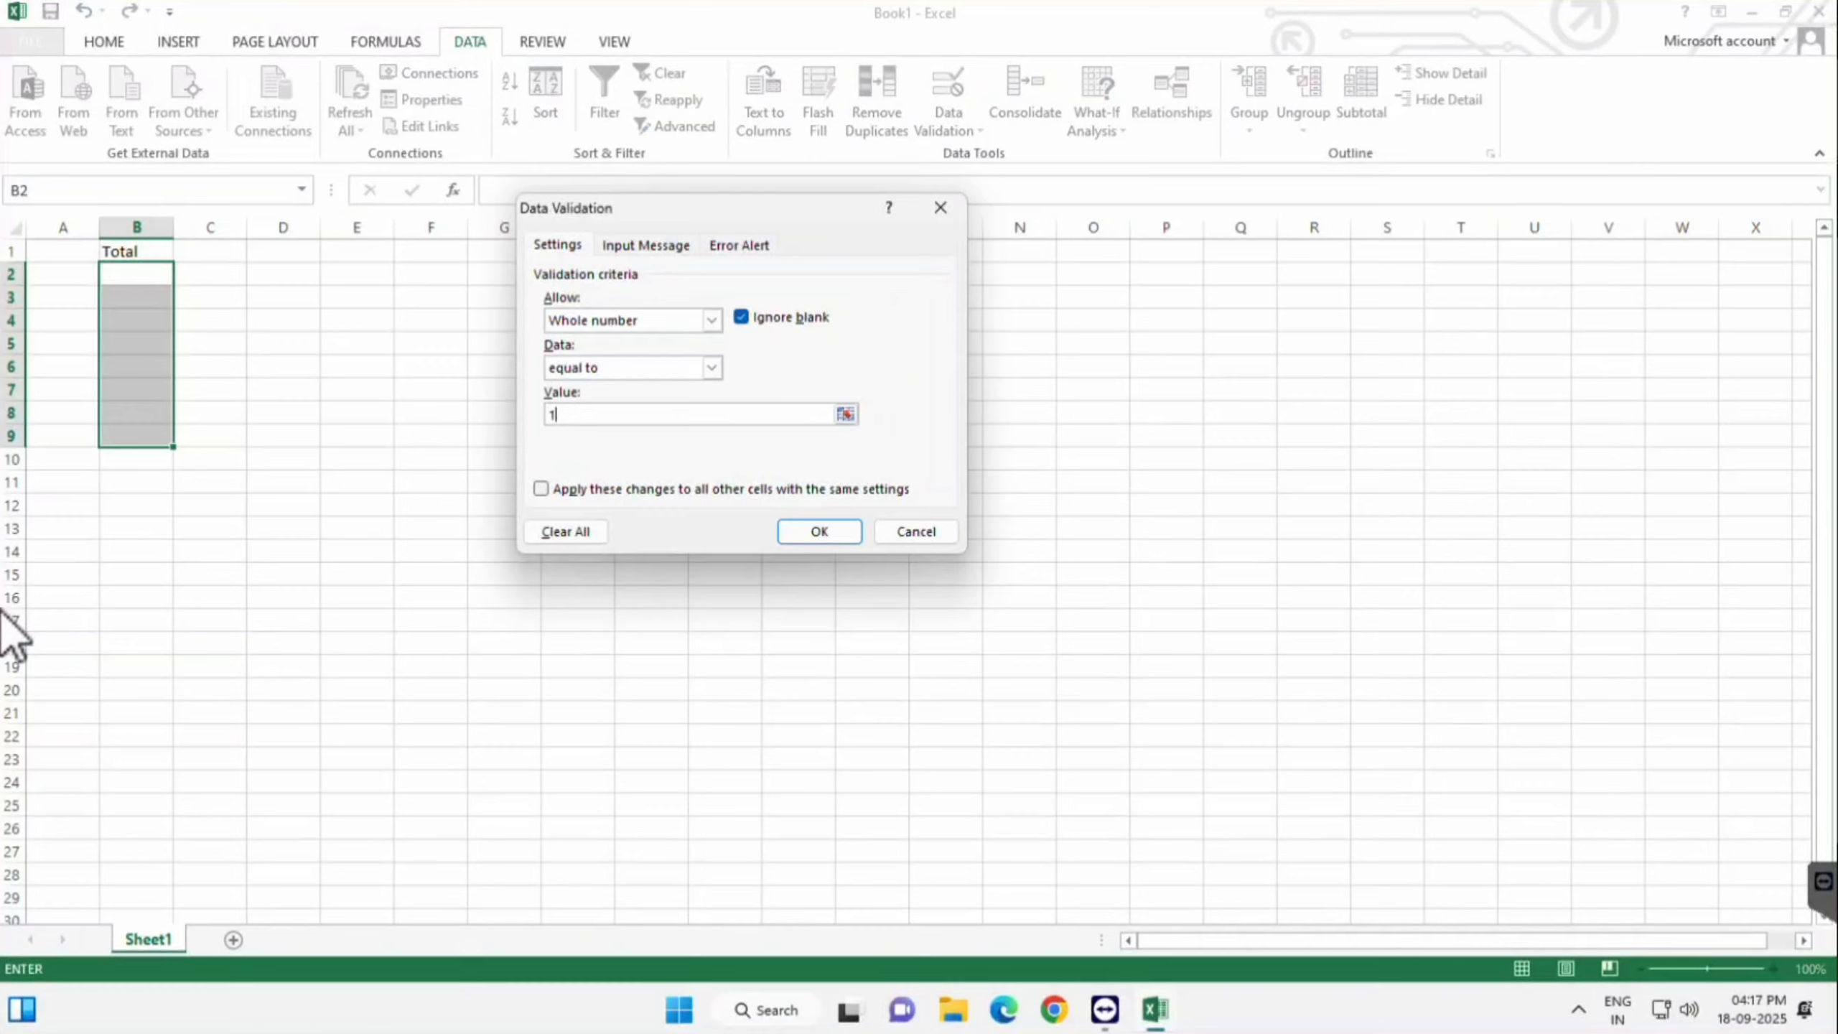
{"action": "left_click", "coordinate": [712, 368]}
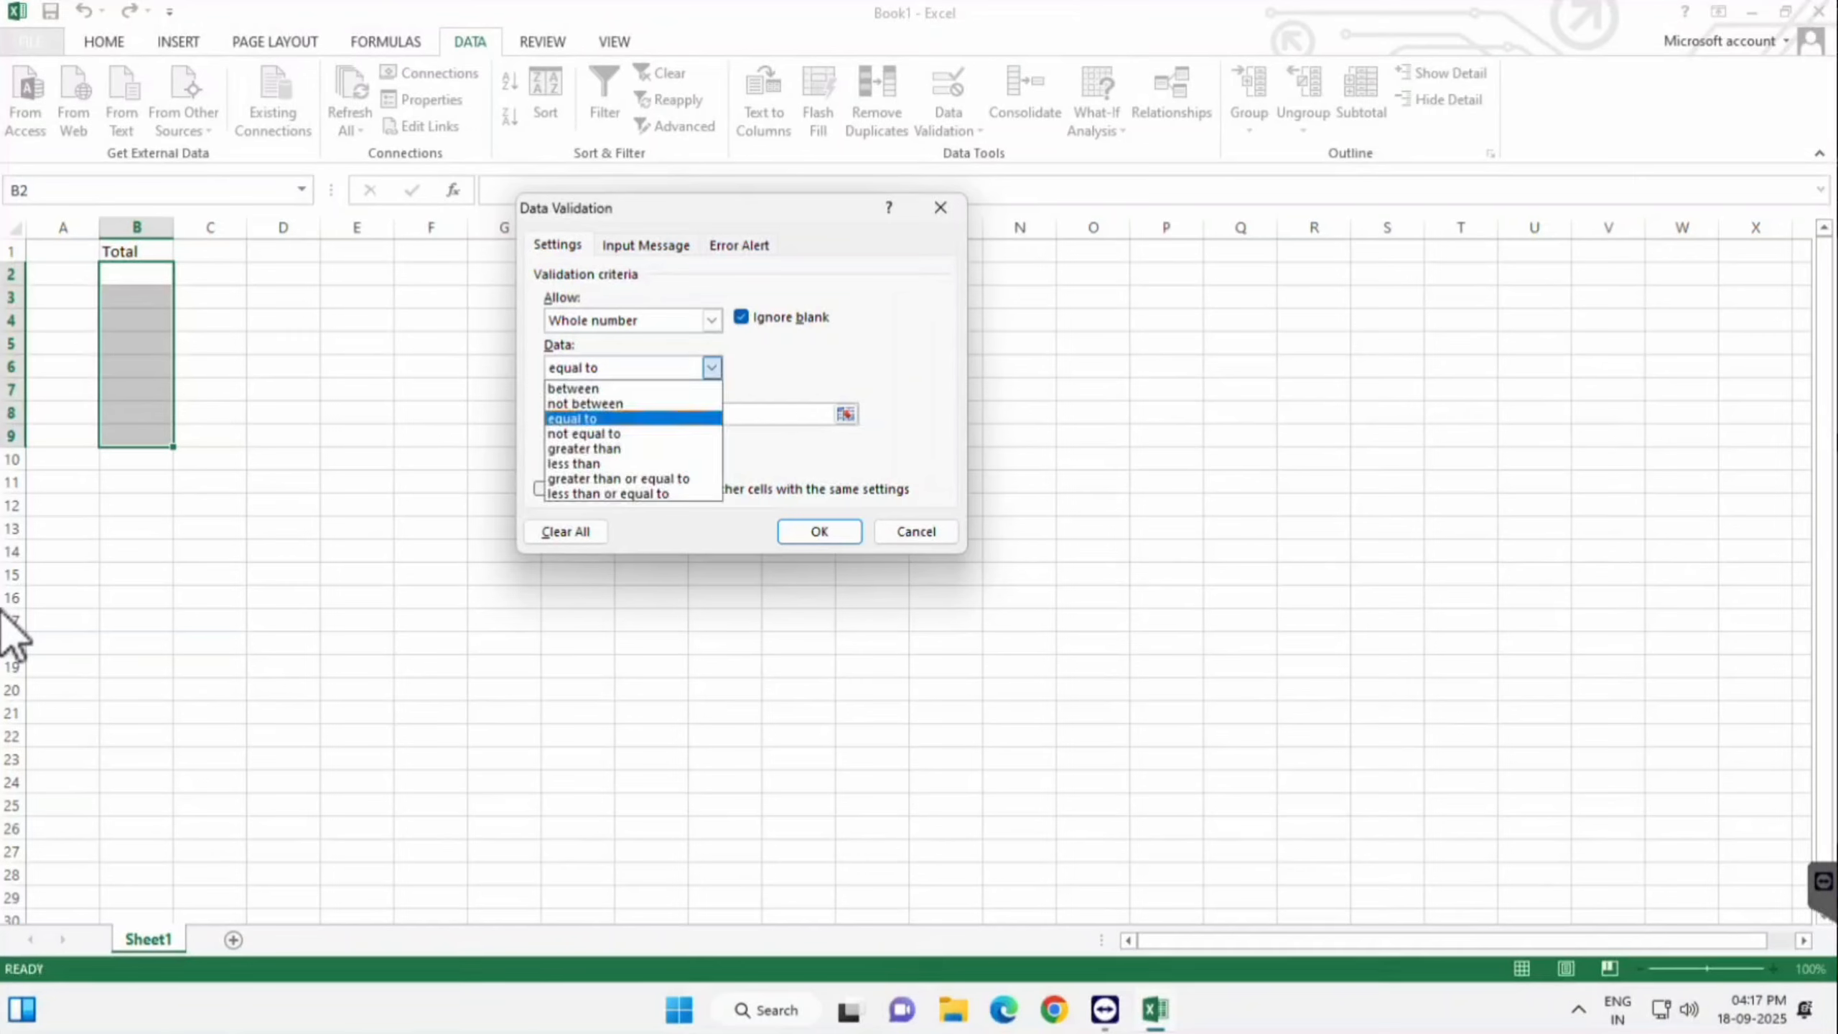
{"action": "left_click", "coordinate": [608, 417]}
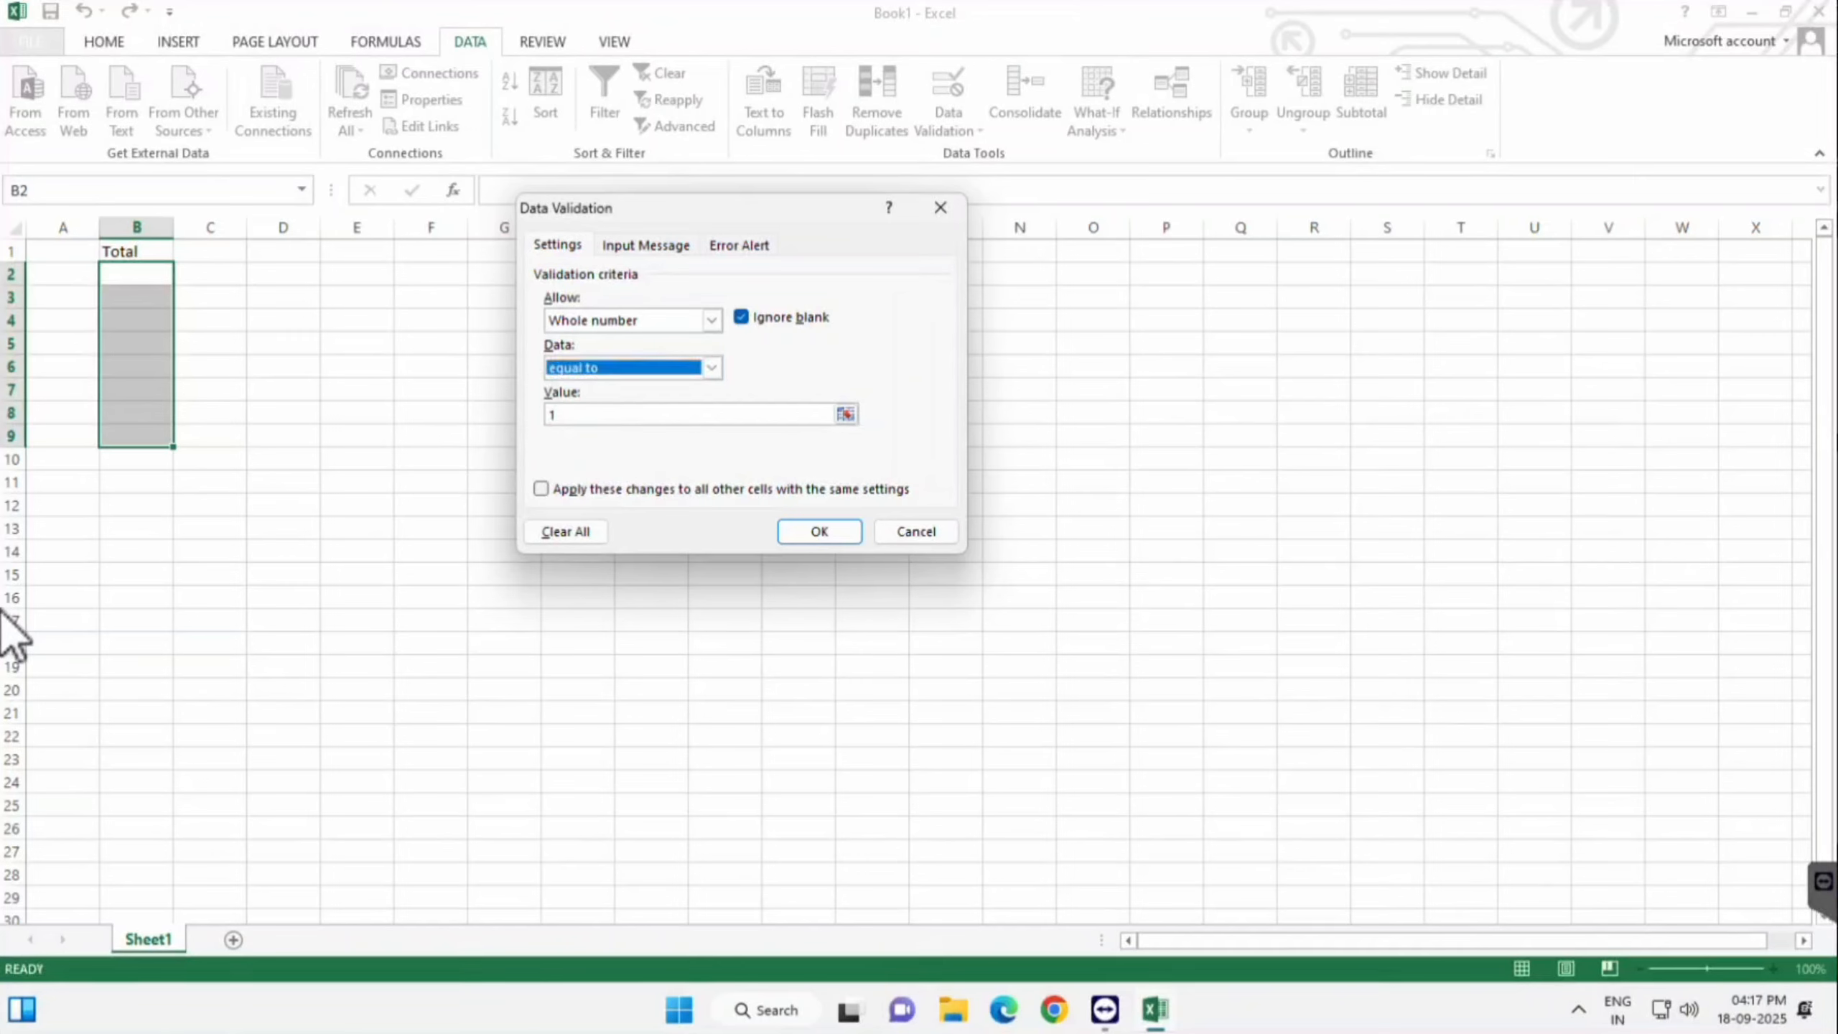
{"action": "left_click", "coordinate": [568, 414]}
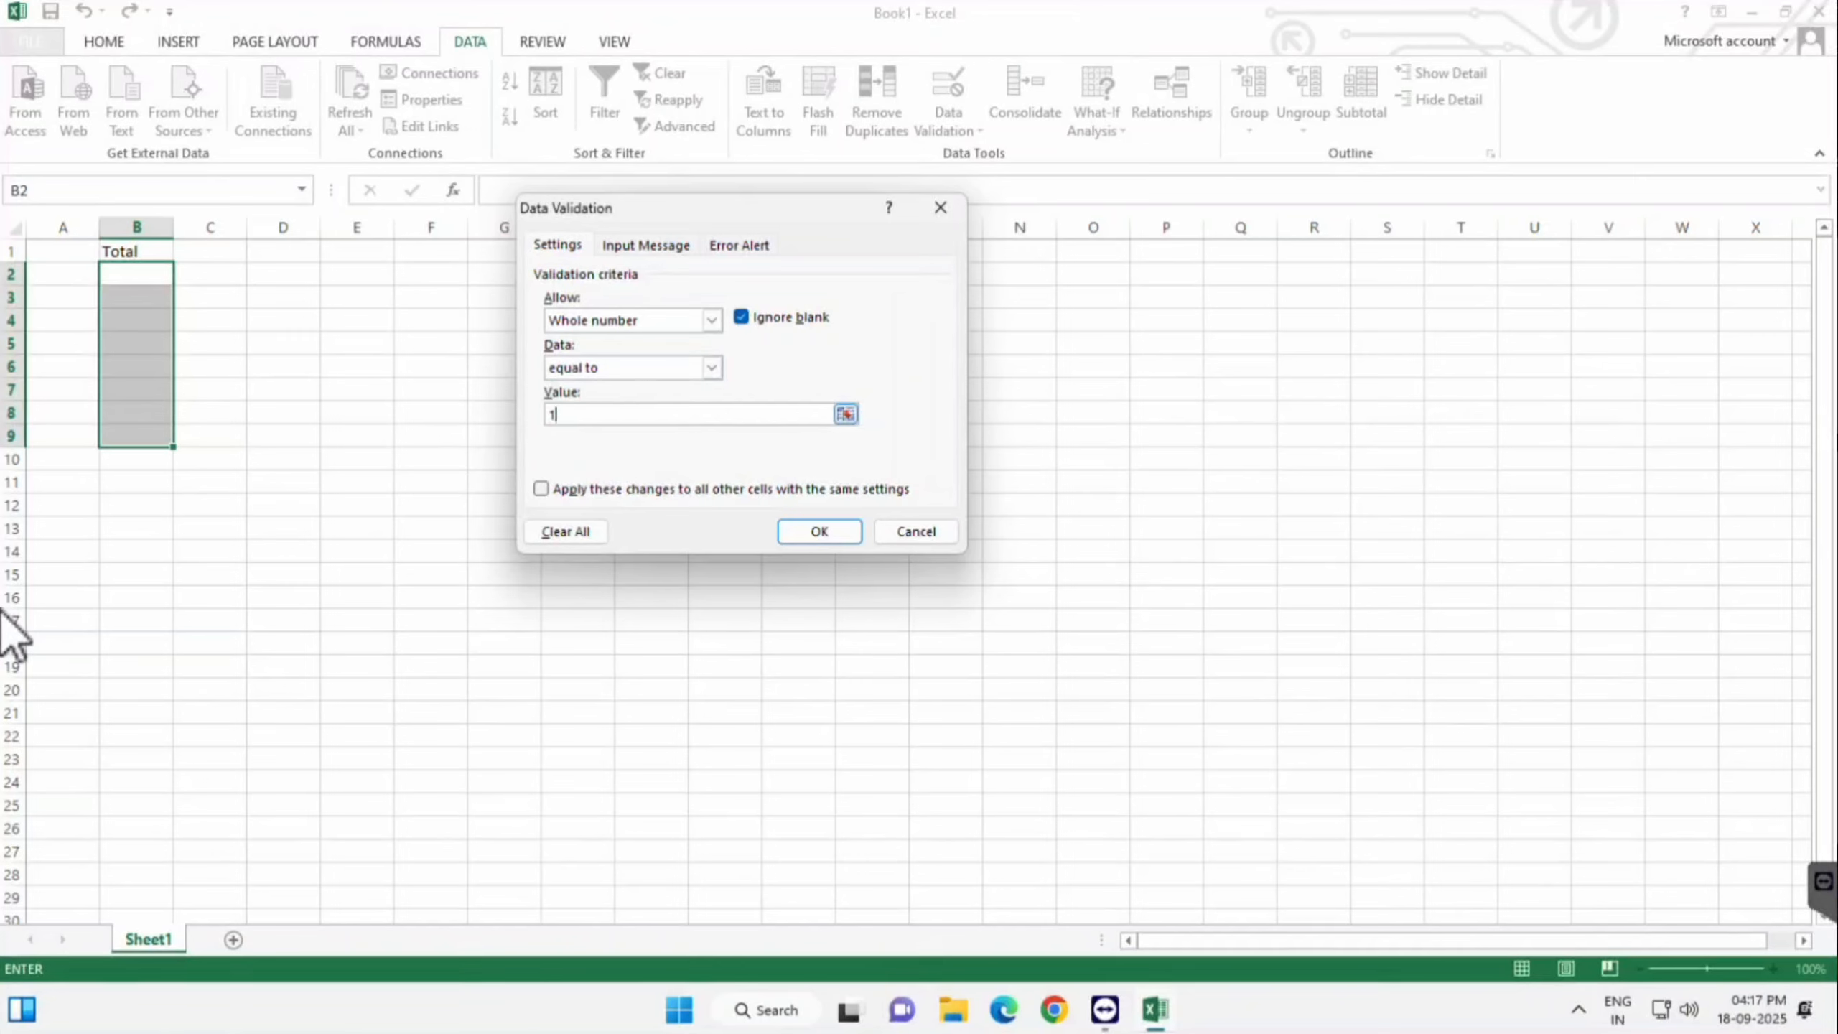
{"action": "key", "text": "BackSpace"}
{"action": "type", "text": "50"}
{"action": "key", "text": "Return"}
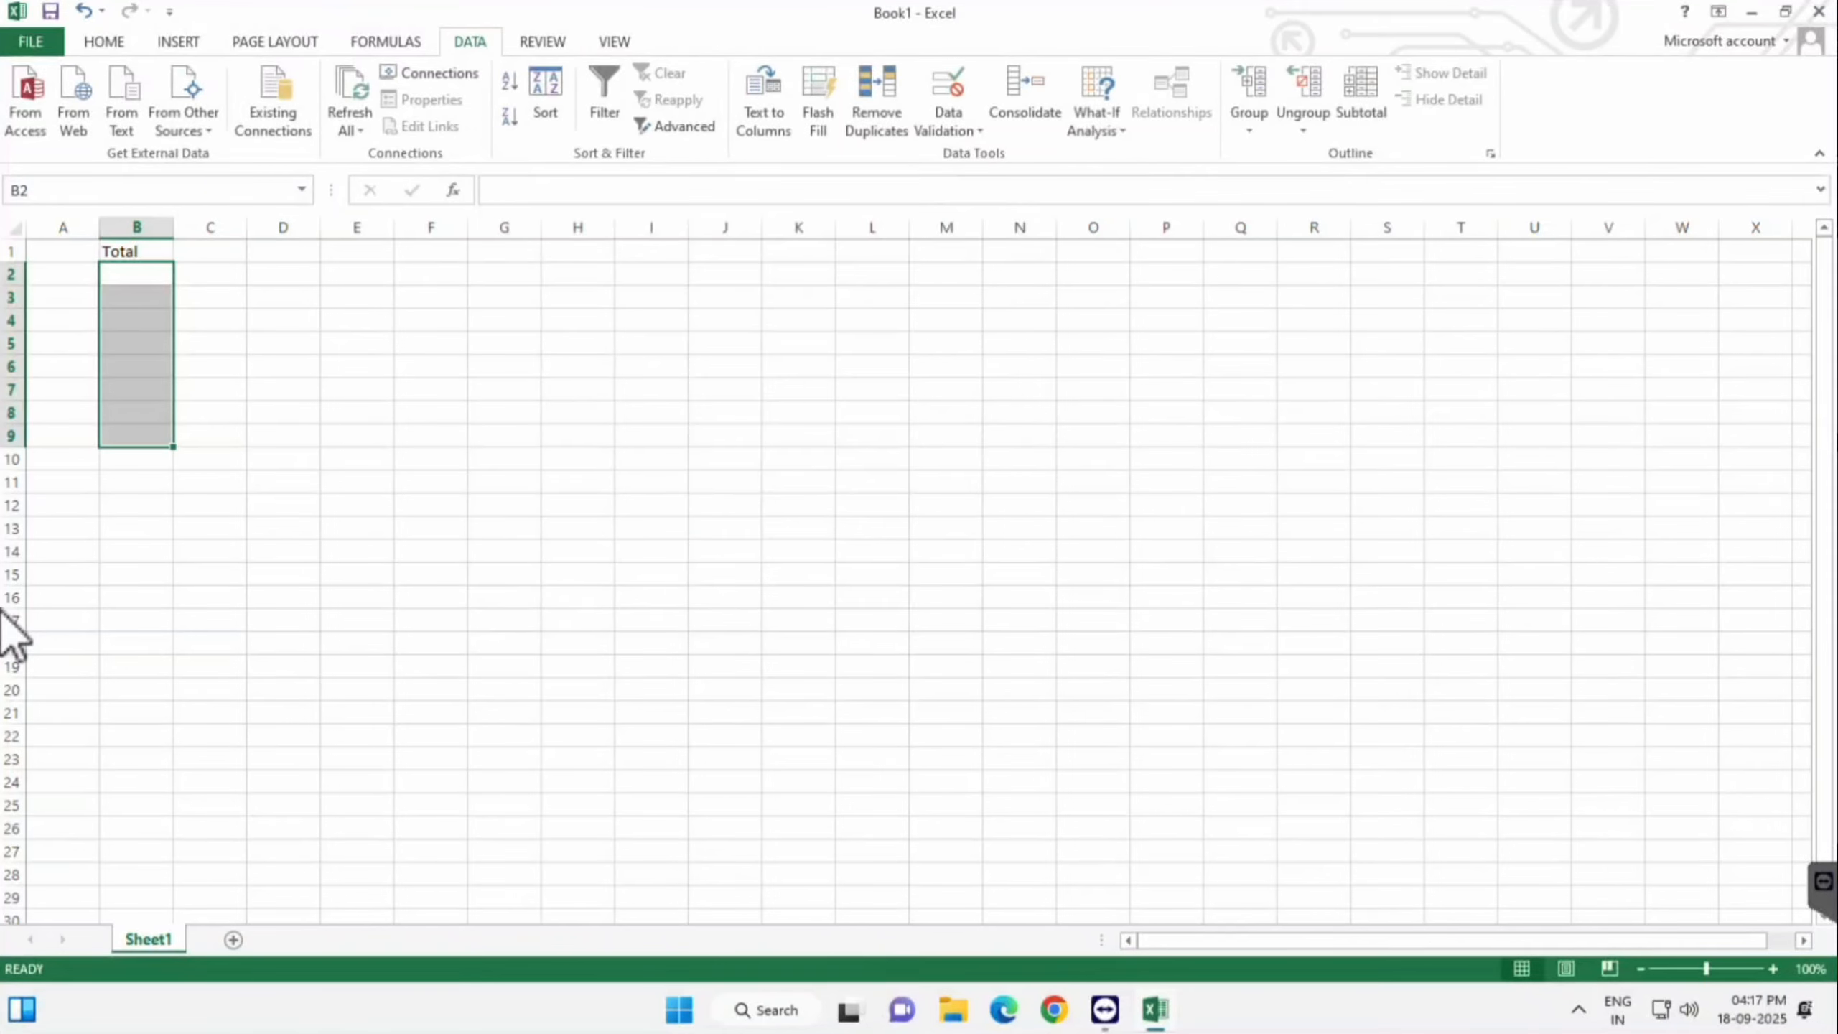
- Test the equal-to-50 rule: 50 is accepted in B2, while 51 and 49 are refused in B3
{"action": "left_click", "coordinate": [136, 273]}
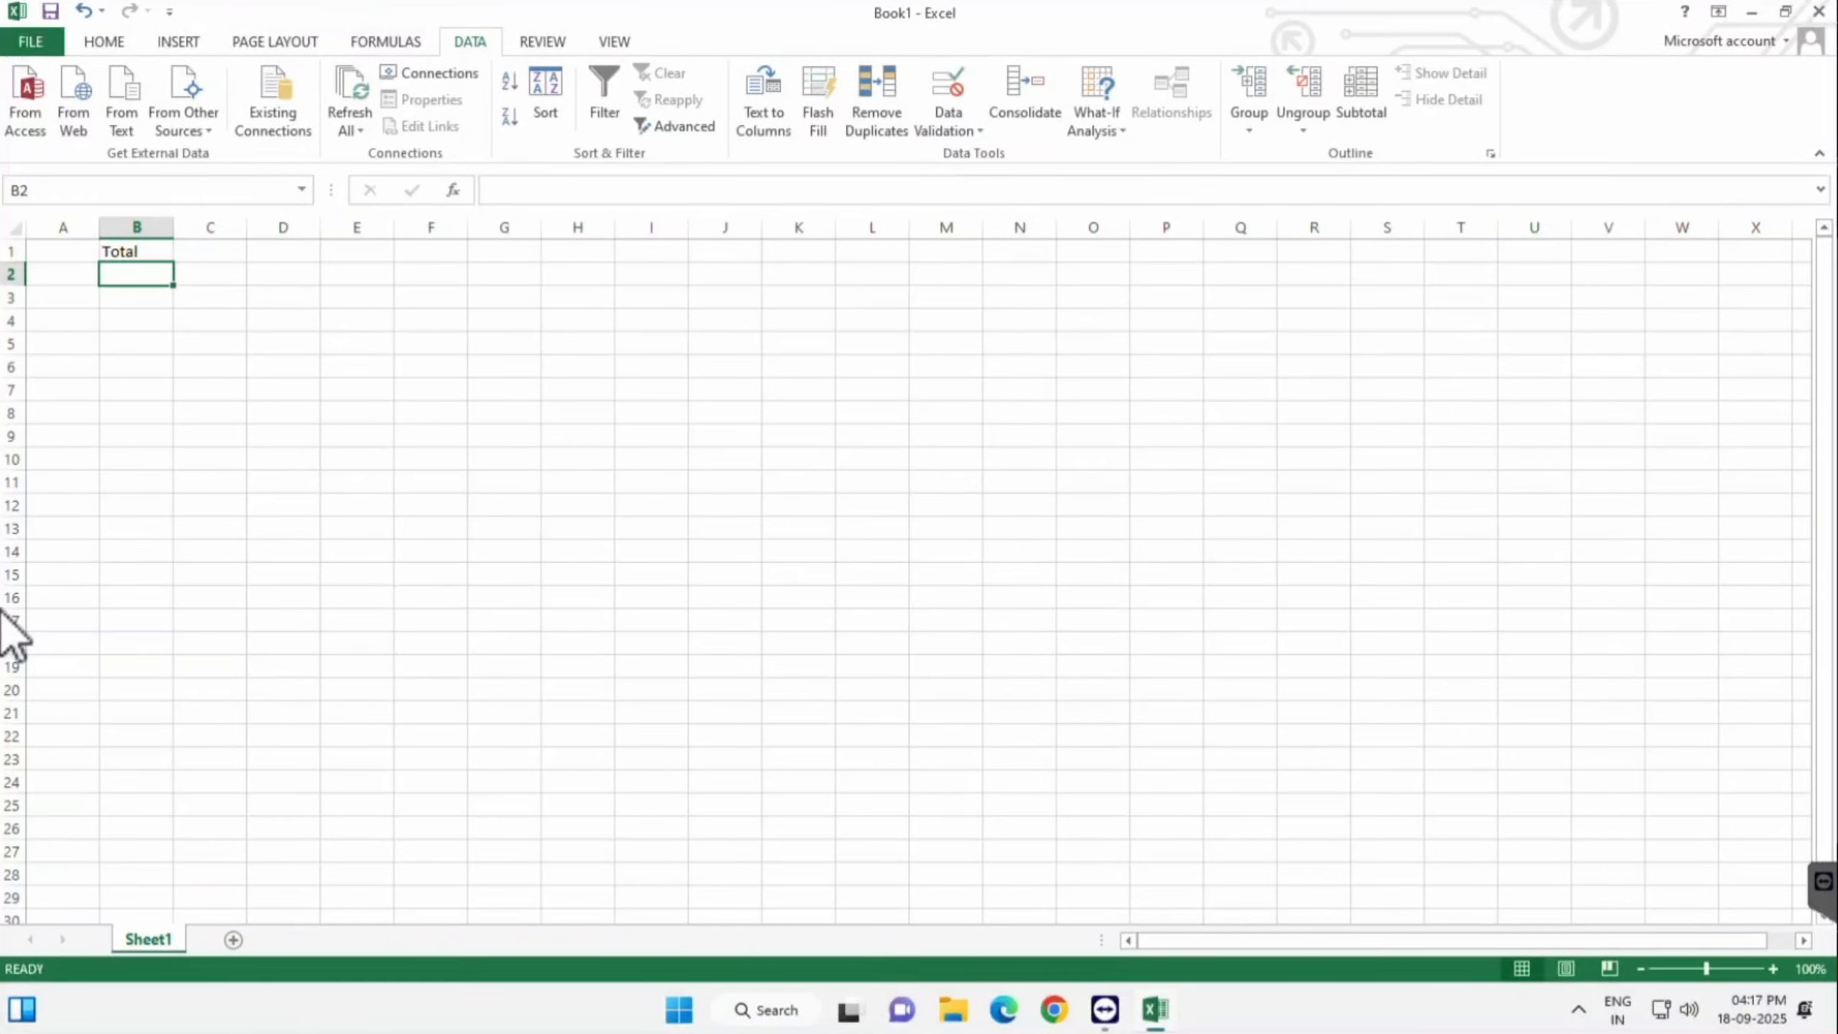
{"action": "type", "text": "50"}
{"action": "key", "text": "Return"}
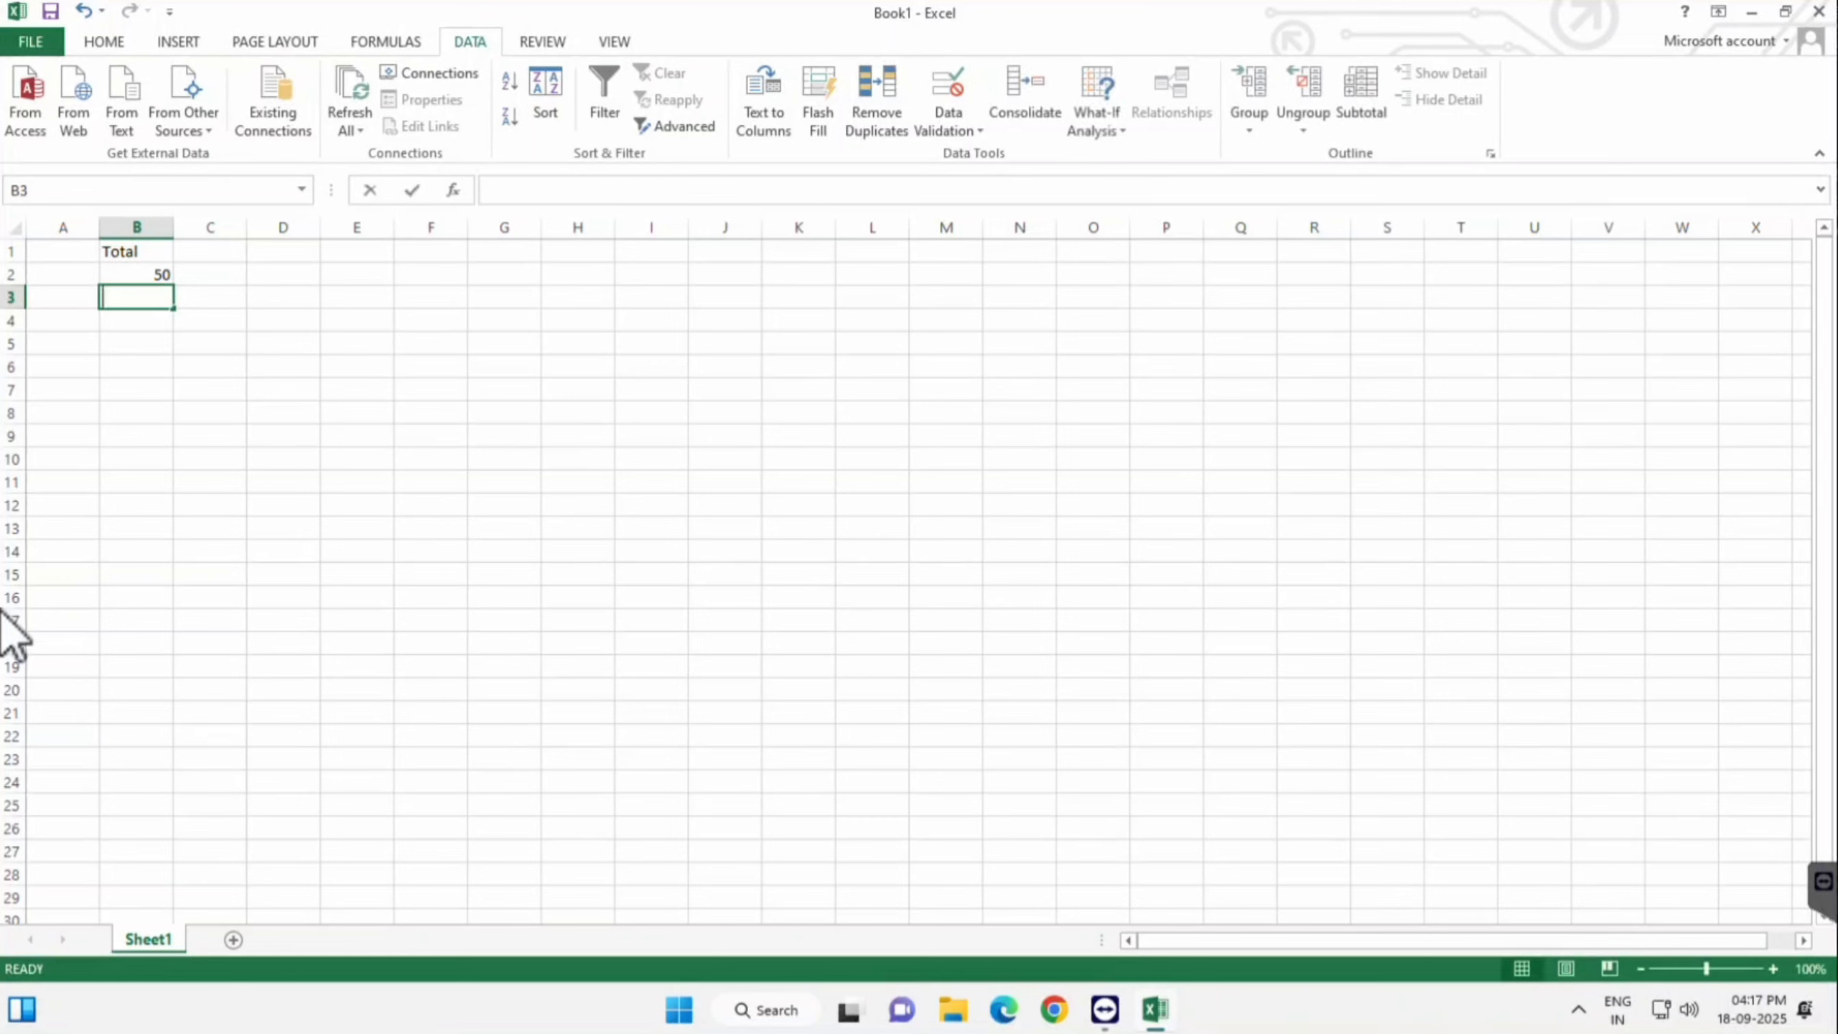
{"action": "type", "text": "51"}
{"action": "key", "text": "Return"}
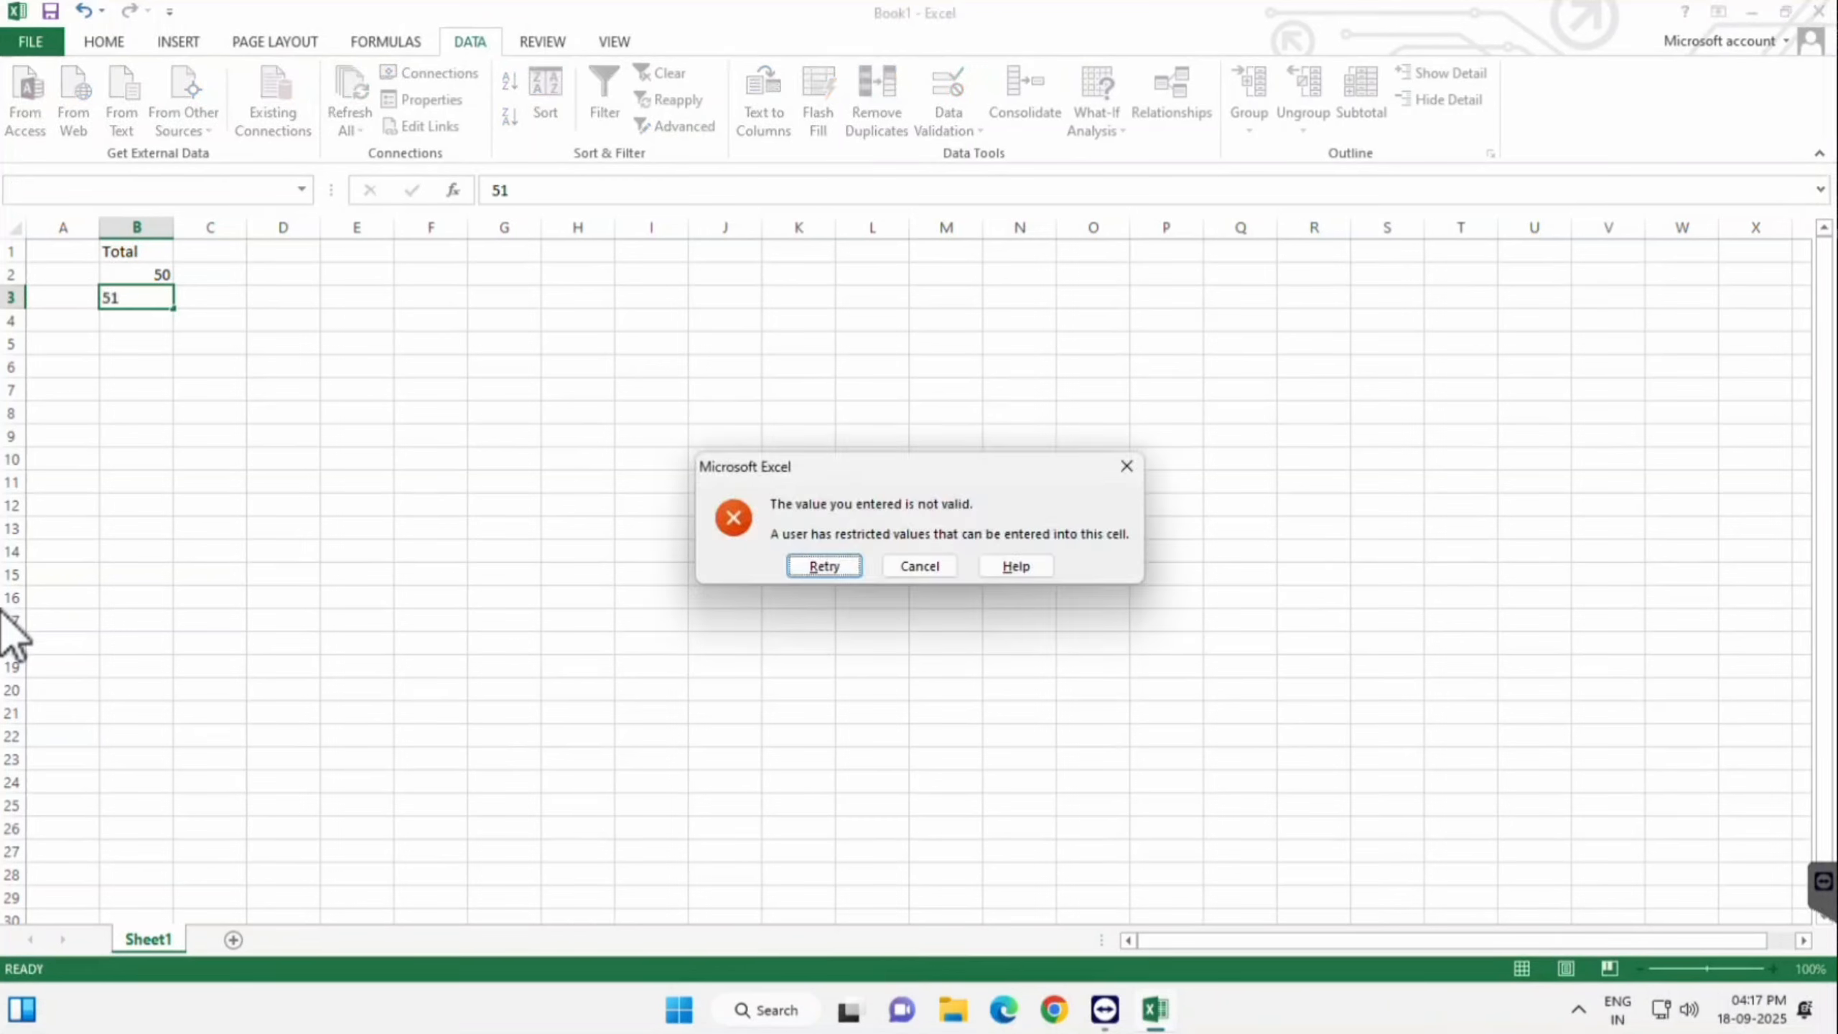
{"action": "key", "text": "Return"}
{"action": "type", "text": "5"}
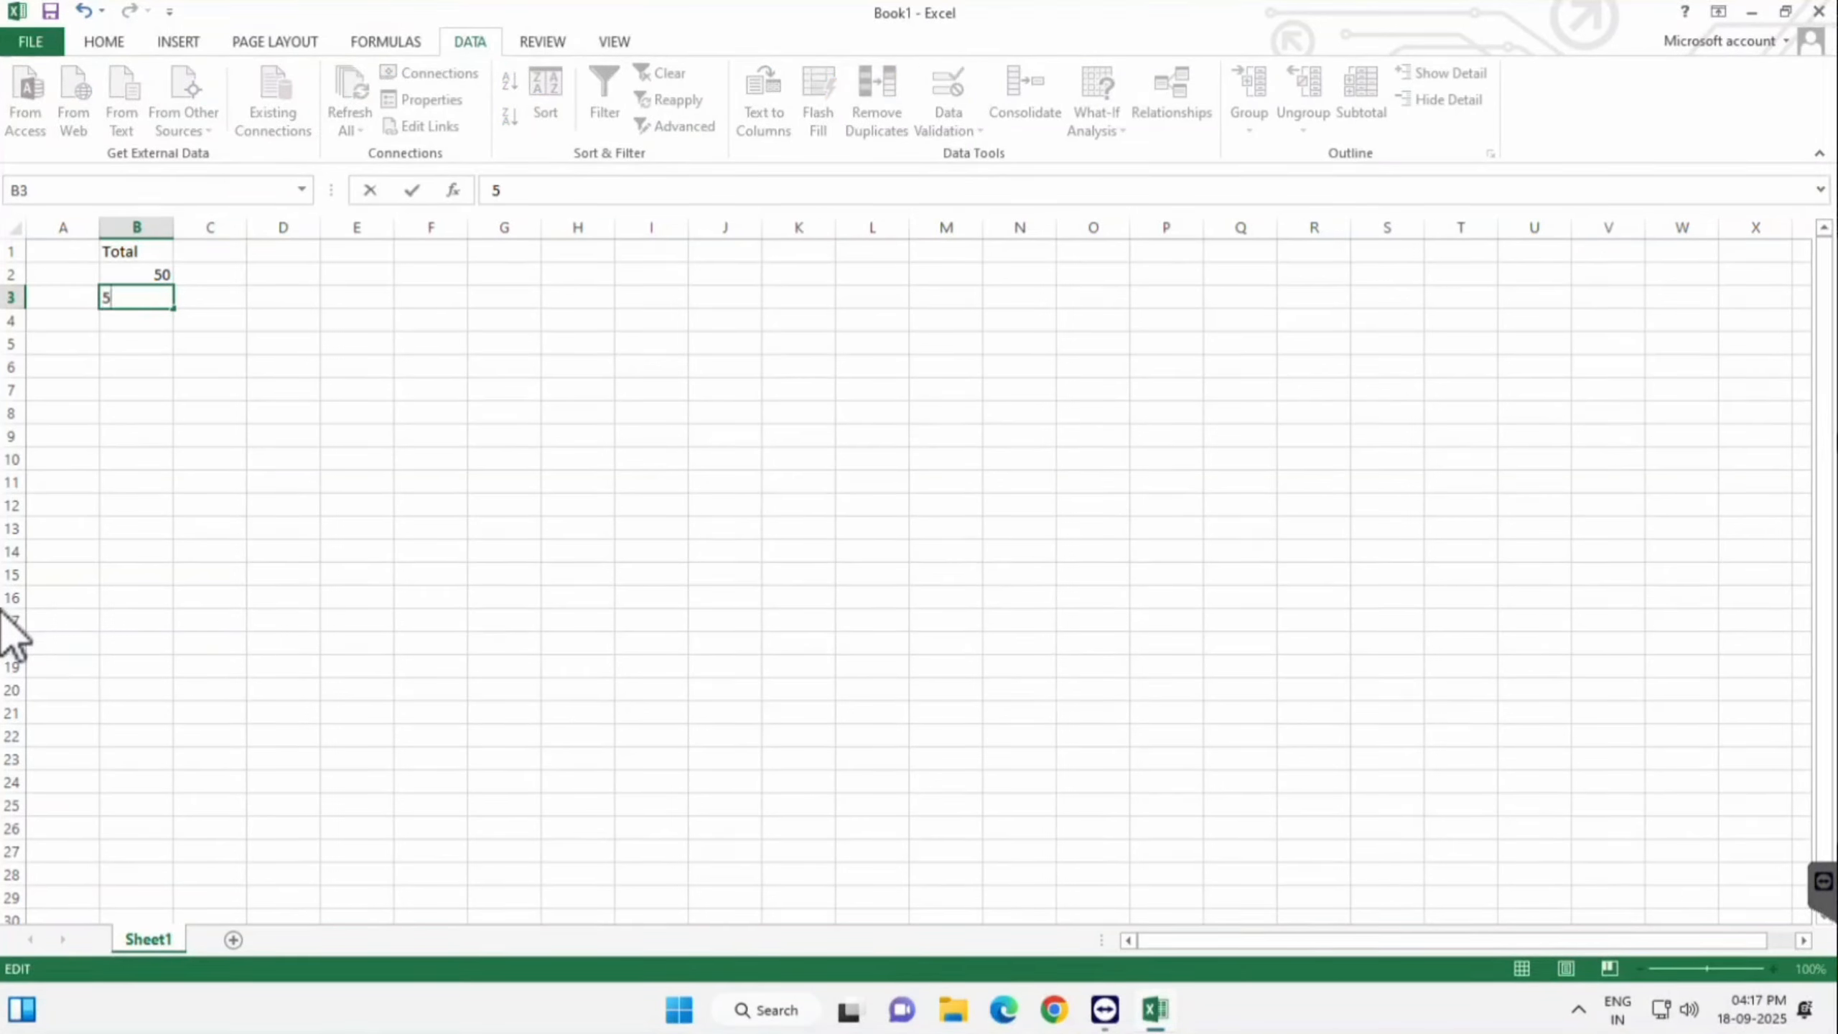
{"action": "key", "text": "BackSpace"}
{"action": "type", "text": "49"}
{"action": "key", "text": "Return"}
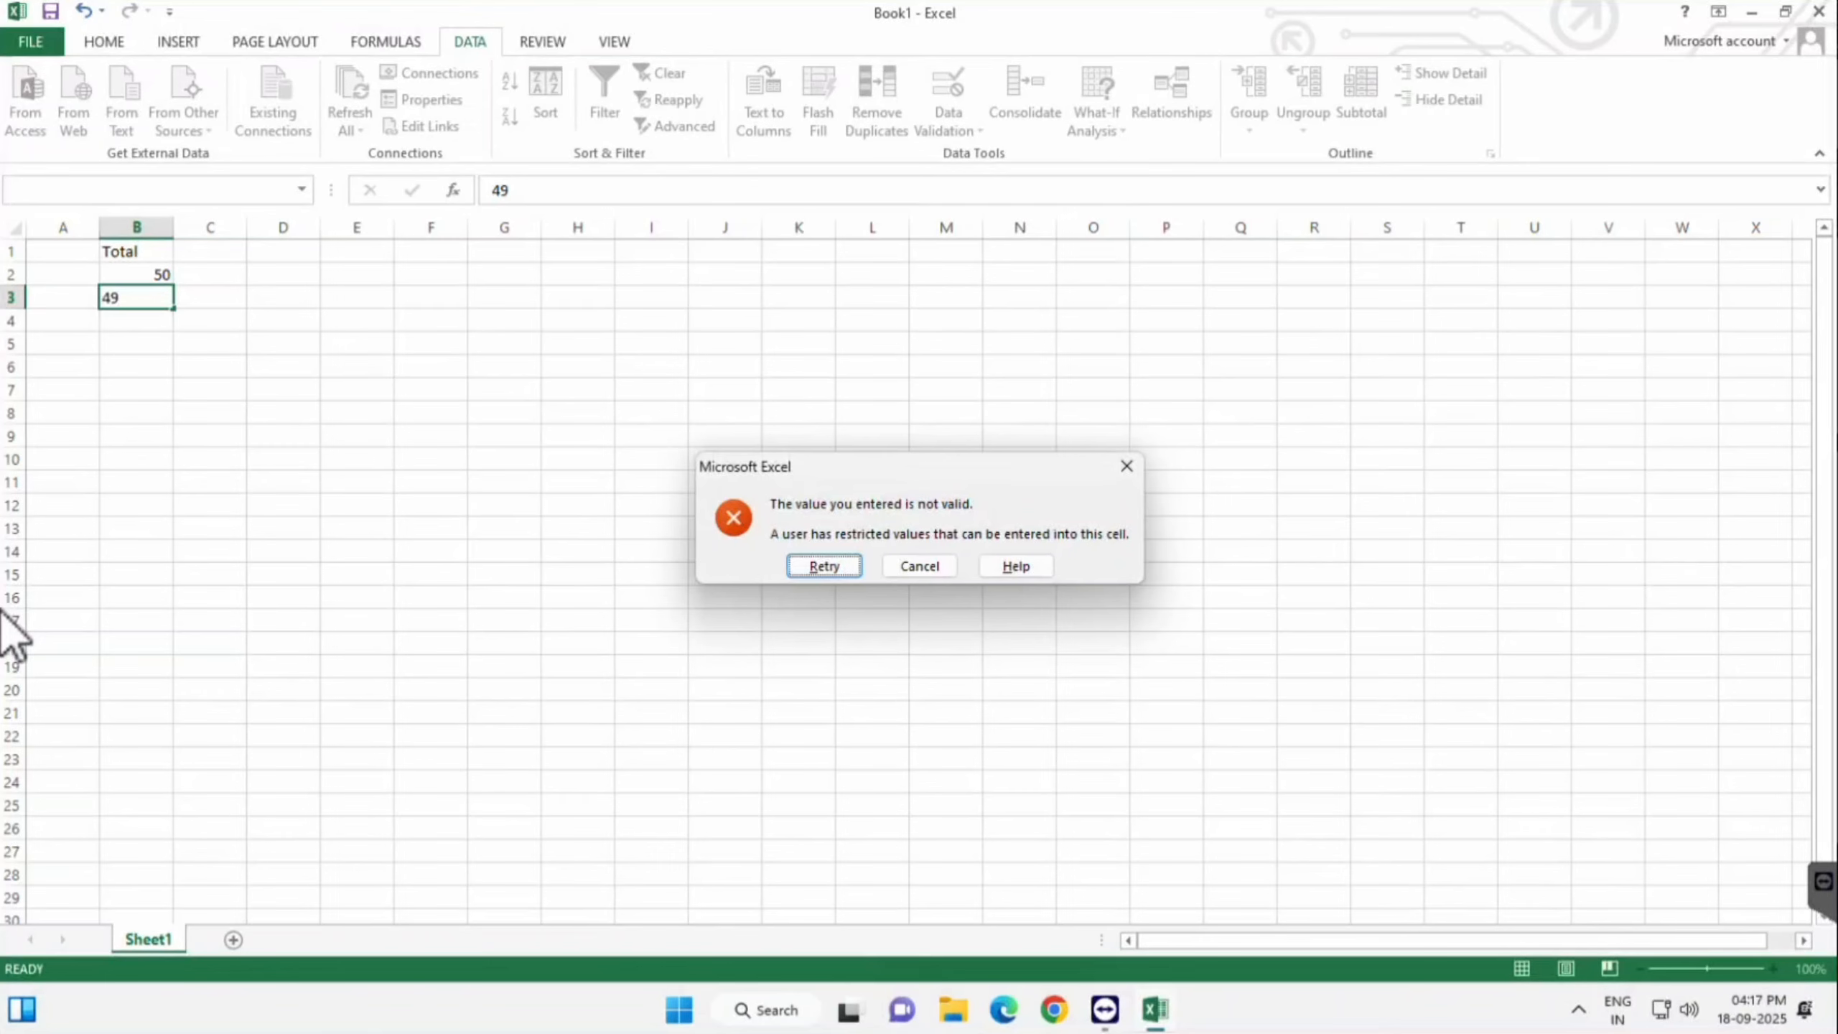
{"action": "key", "text": "Return"}
{"action": "key", "text": "Return"}
{"action": "key", "text": "Tab"}
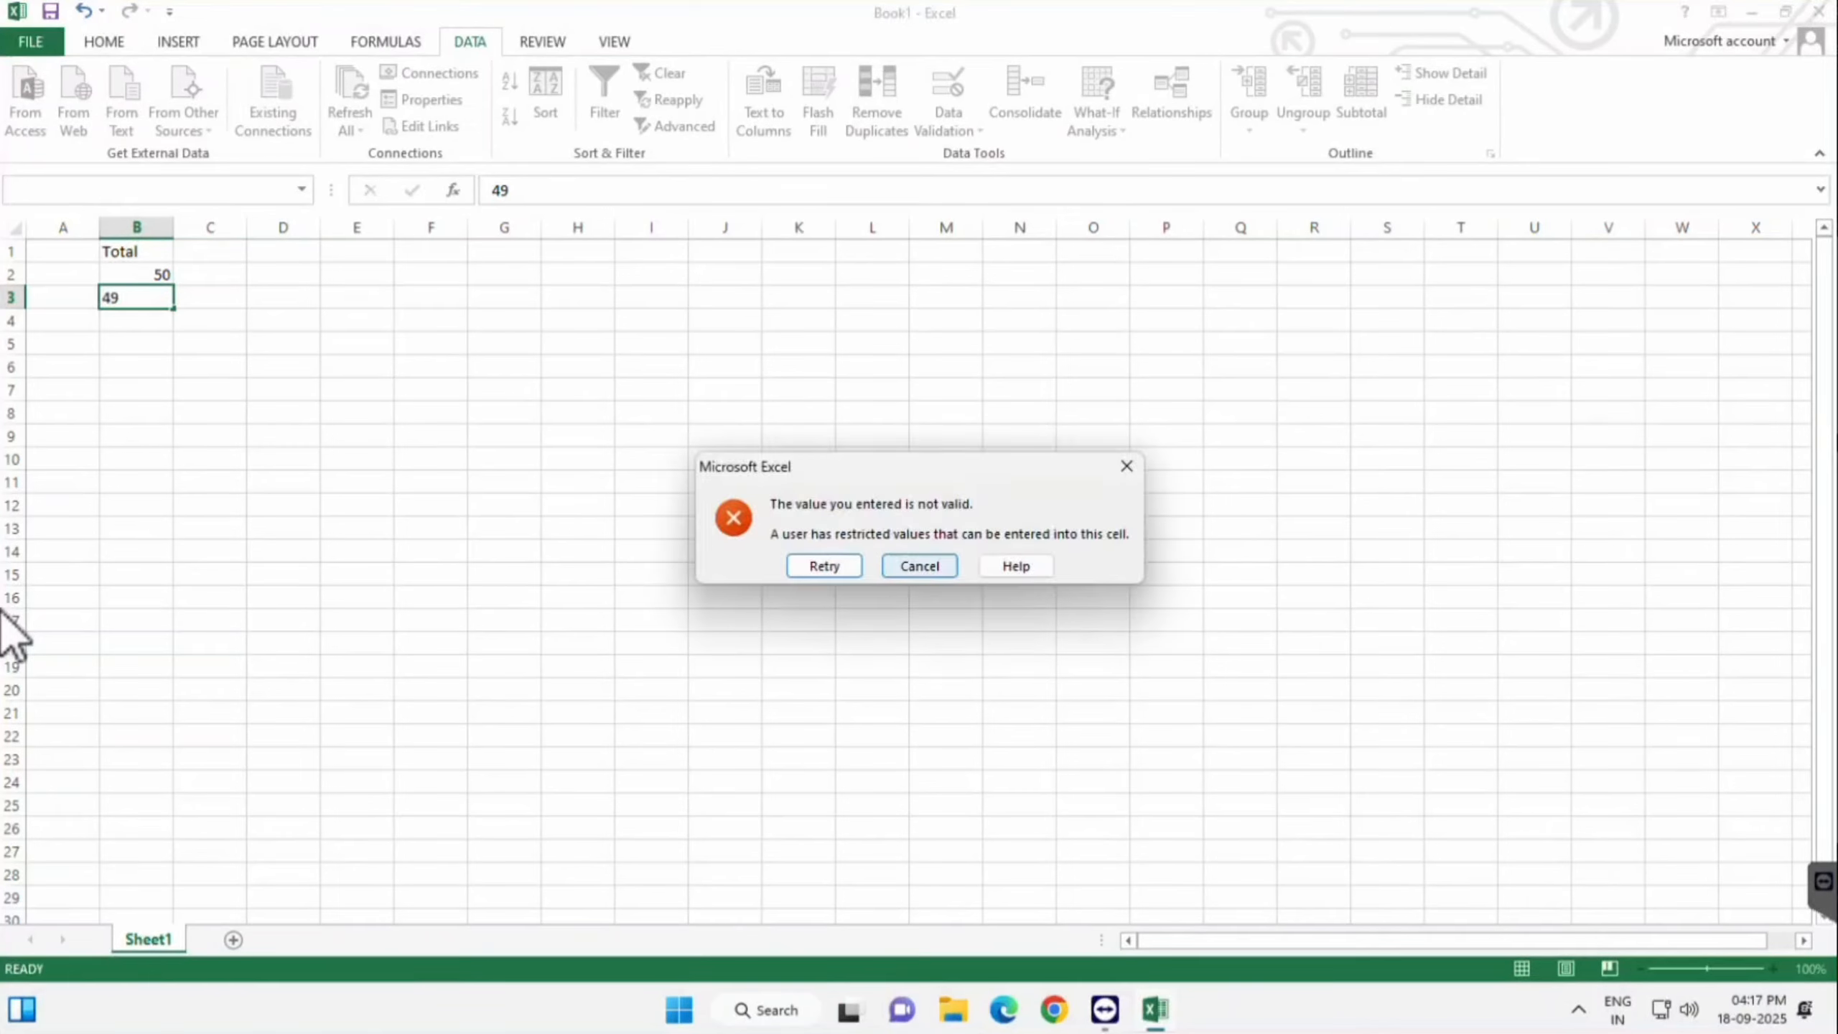
{"action": "key", "text": "Return"}
- Clear the 50 from B2 and extend the selection down the Total column
{"action": "key", "text": "Up"}
{"action": "key", "text": "Delete"}
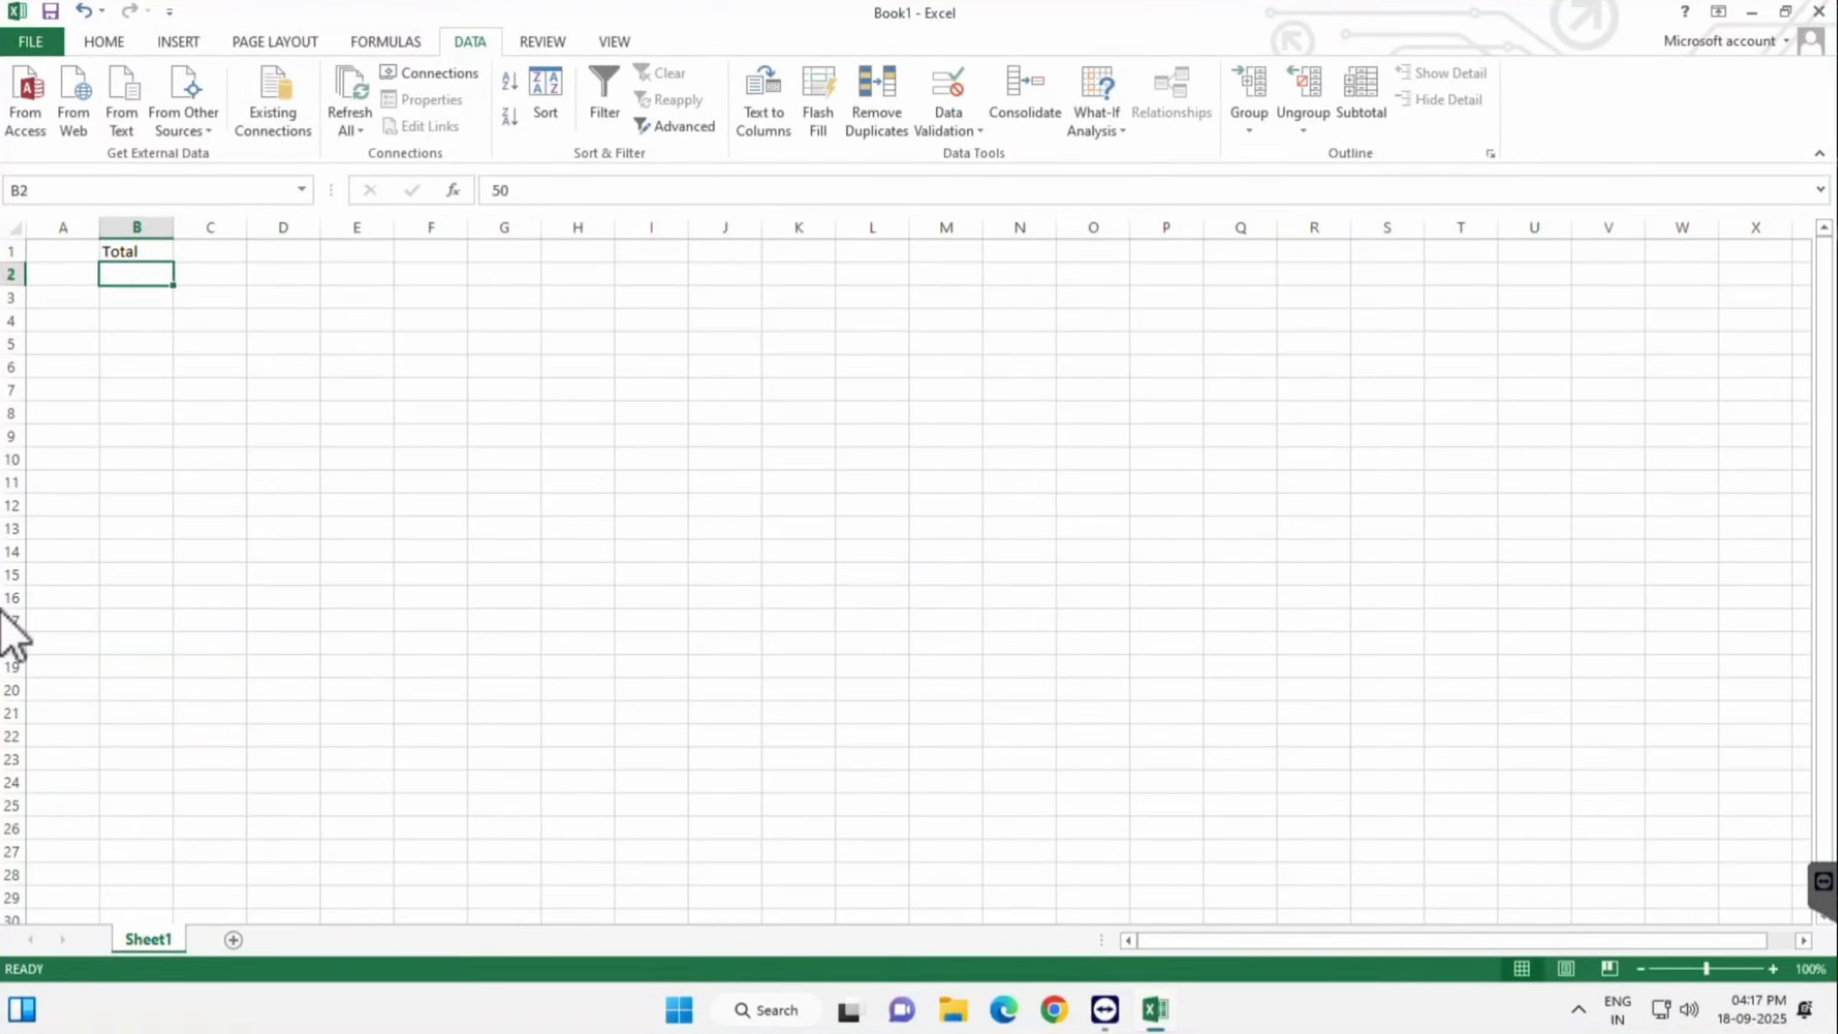
{"action": "key", "text": "shift+Down"}
{"action": "key", "text": "shift+Down"}
{"action": "key", "text": "shift+Down"}
{"action": "key", "text": "shift+Down"}
{"action": "key", "text": "shift+Down"}
{"action": "key", "text": "shift+Down"}
{"action": "key", "text": "shift+Down"}
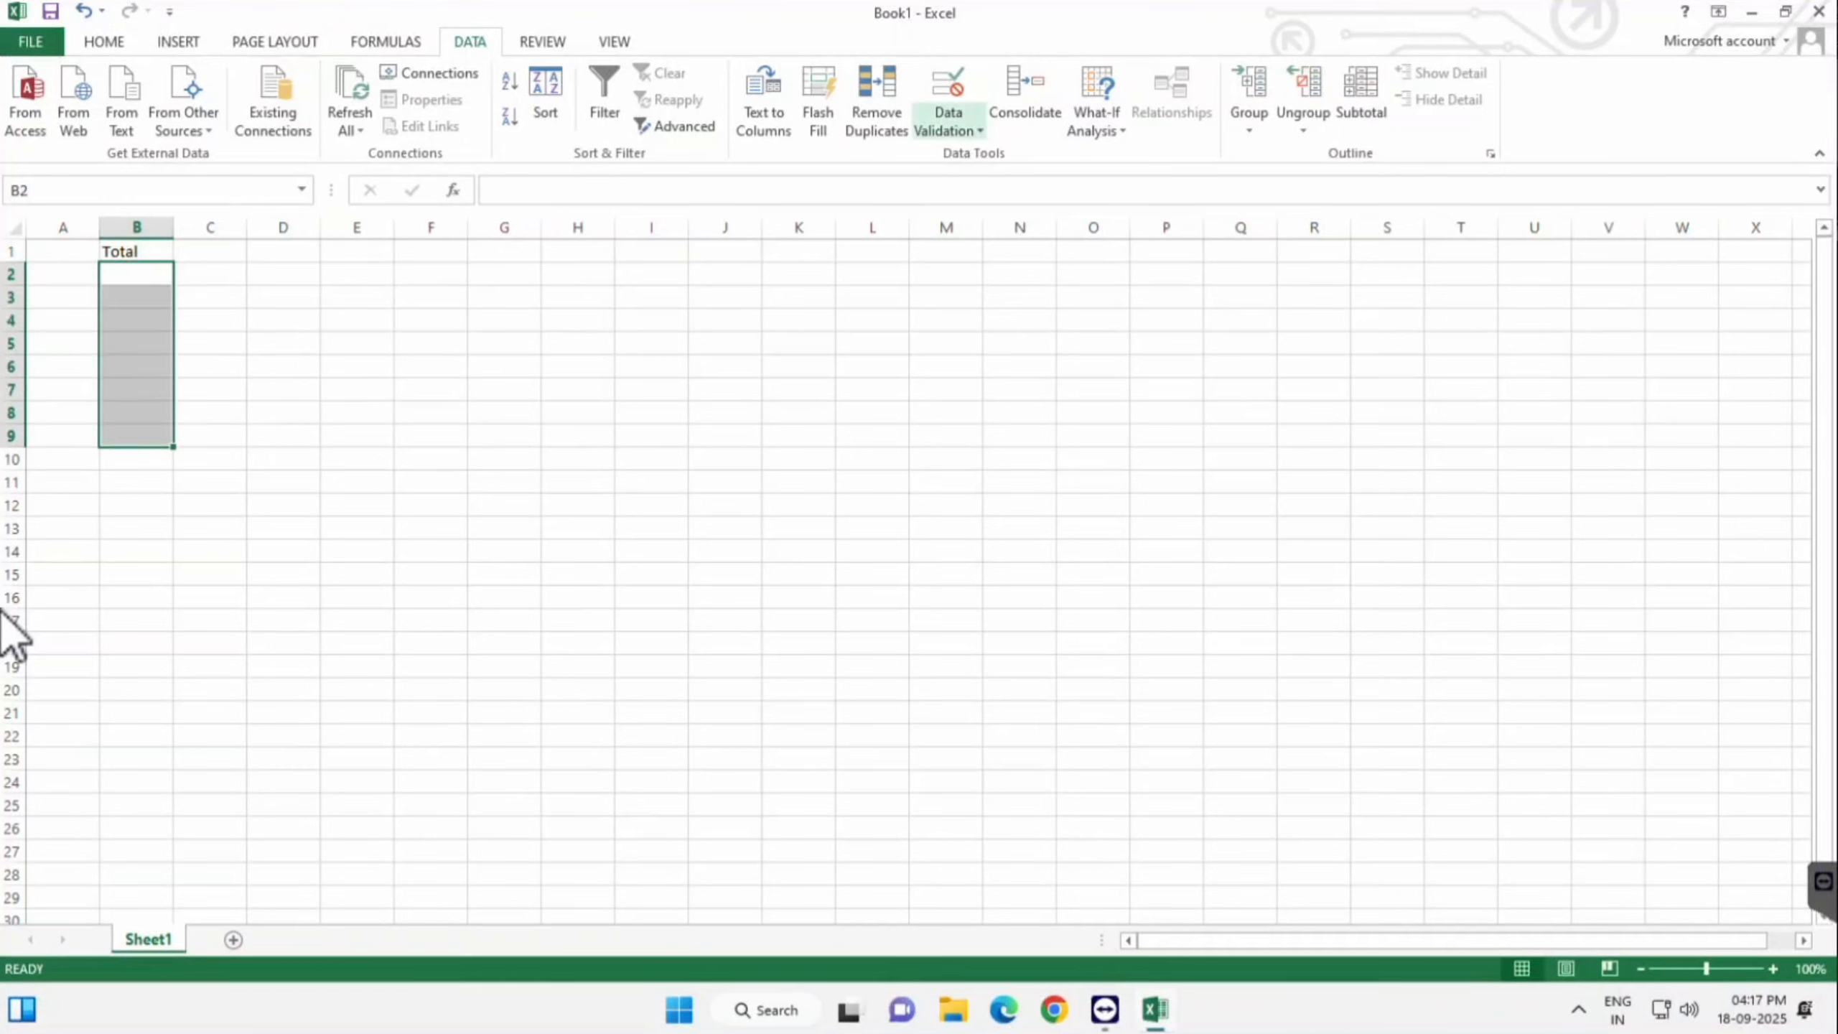
- Set the Total cells' validation to 'not equal to' 50 and apply it
{"action": "left_click", "coordinate": [948, 122]}
{"action": "left_click", "coordinate": [992, 155]}
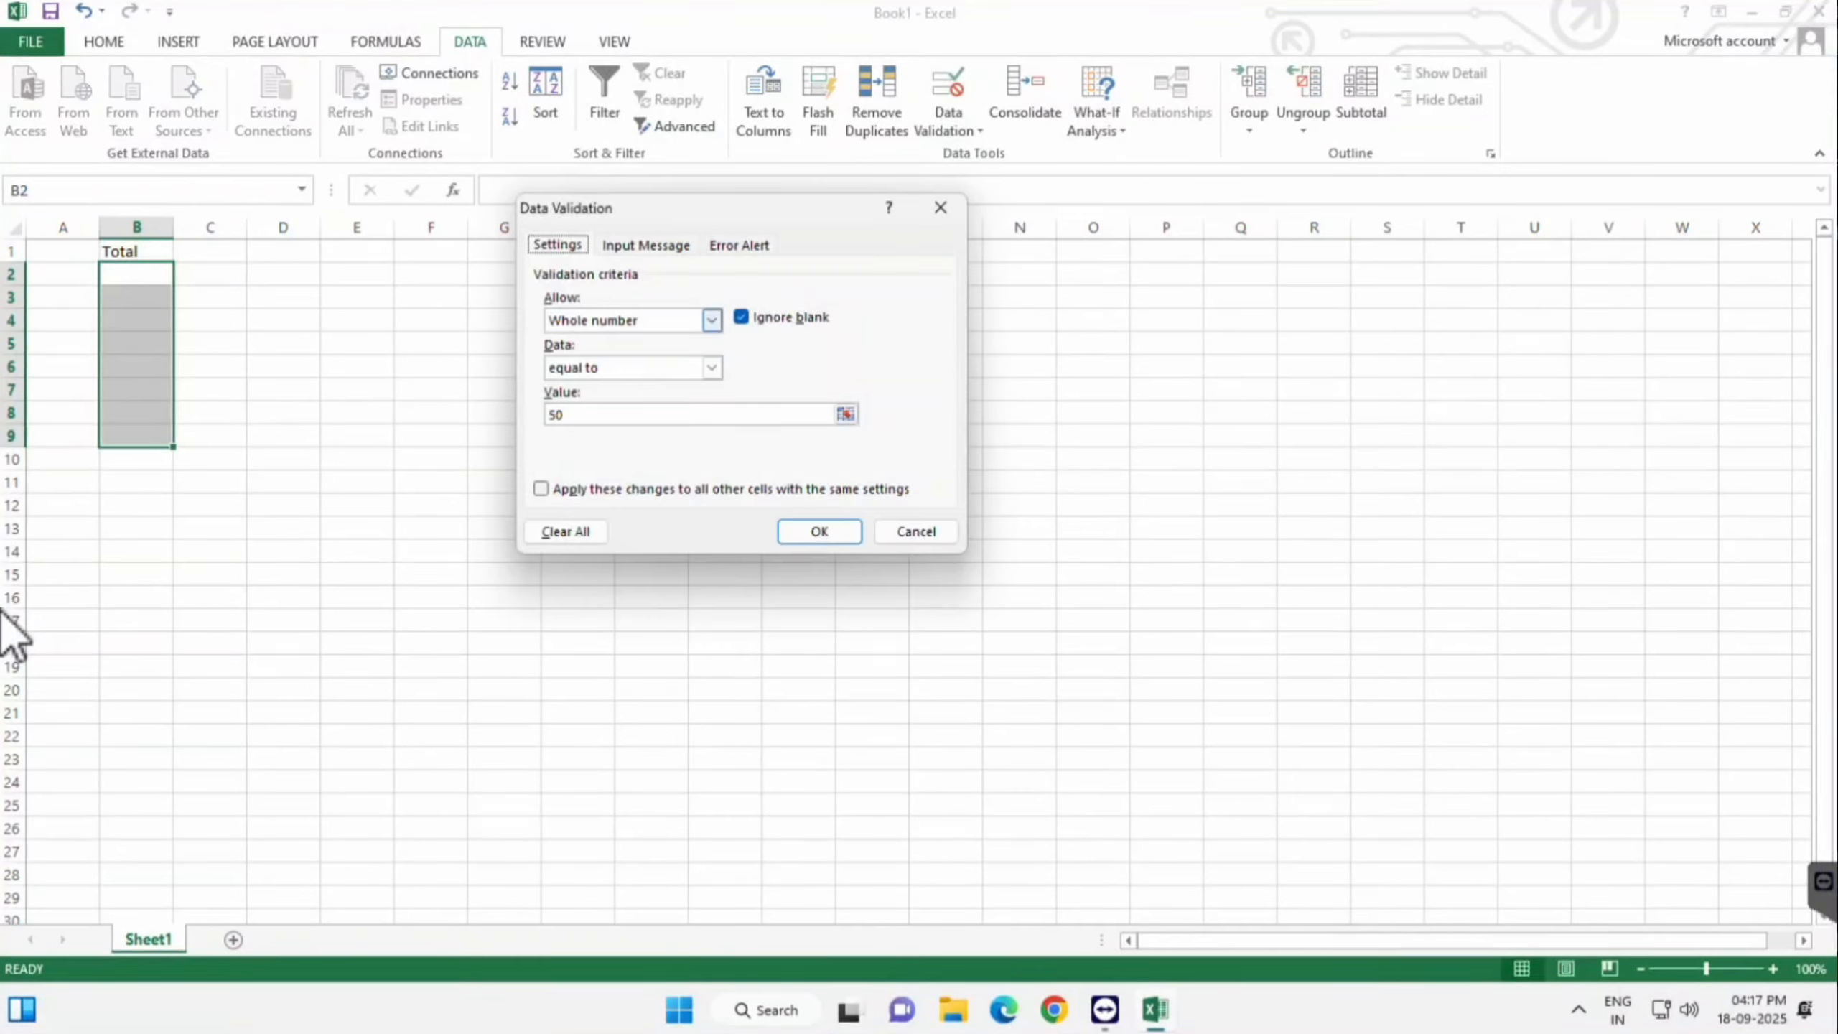
{"action": "left_click", "coordinate": [713, 368]}
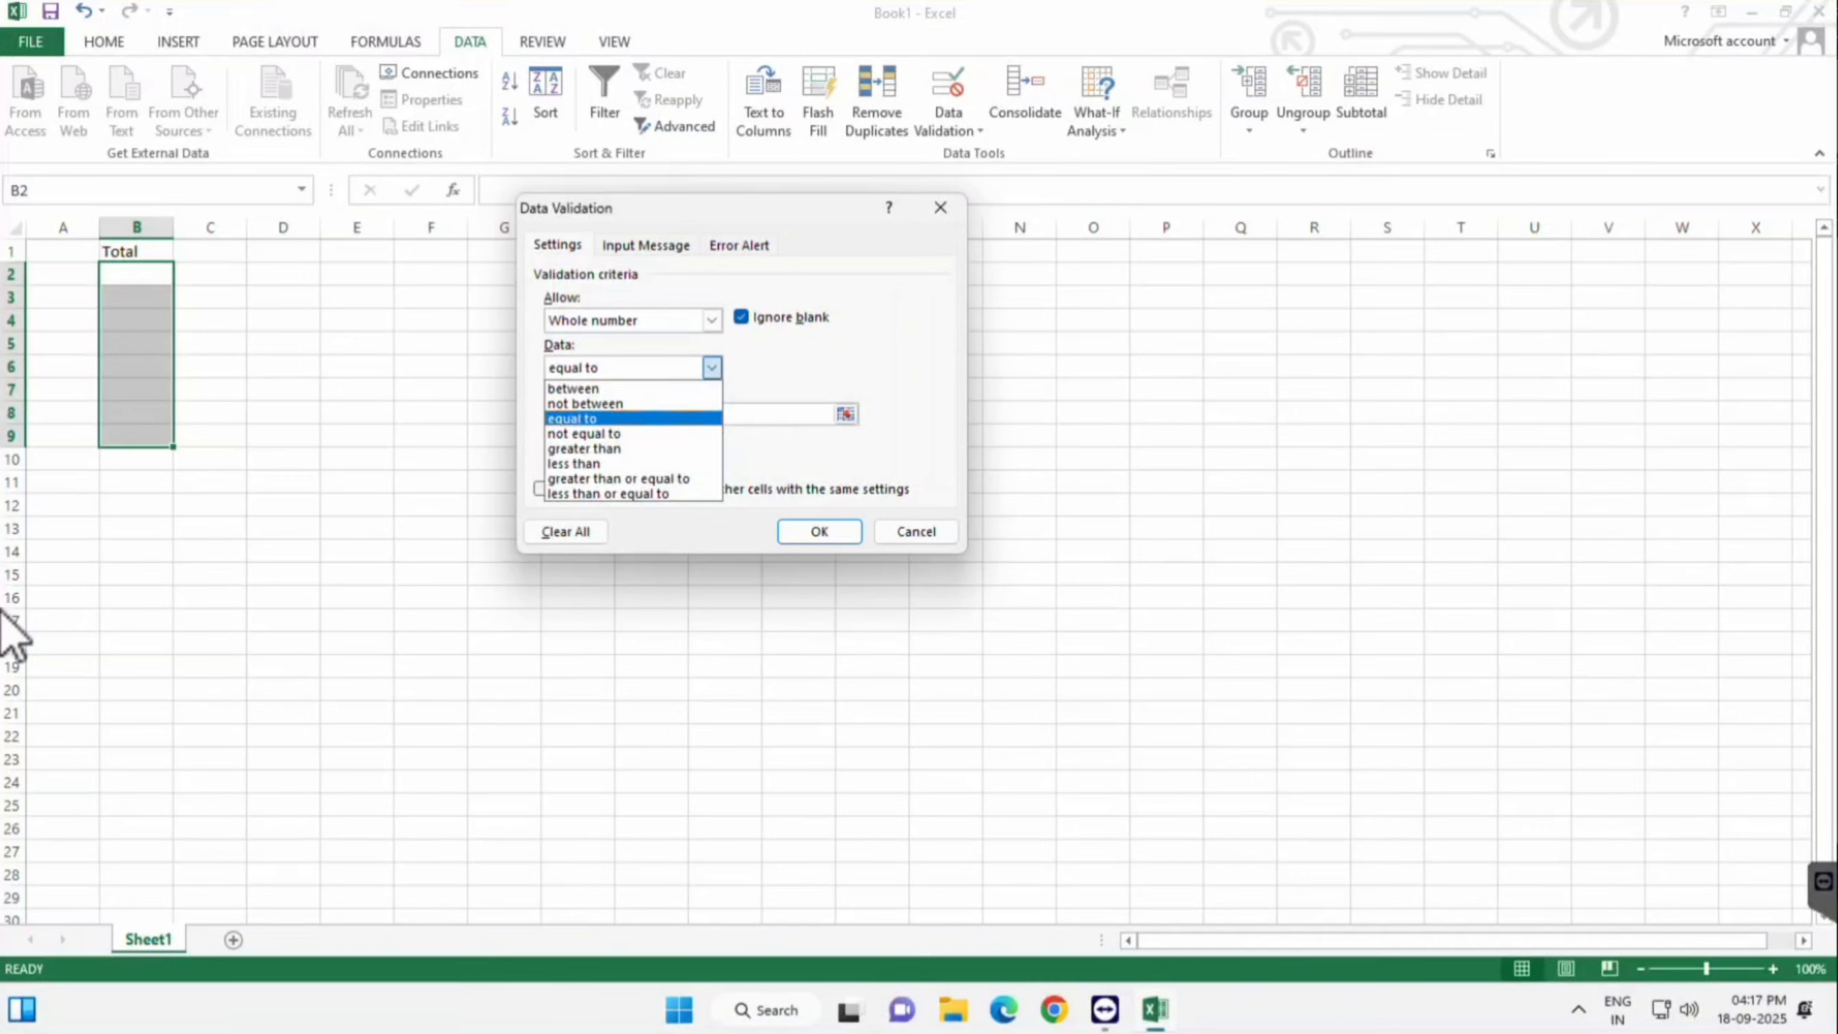
{"action": "left_click", "coordinate": [584, 433]}
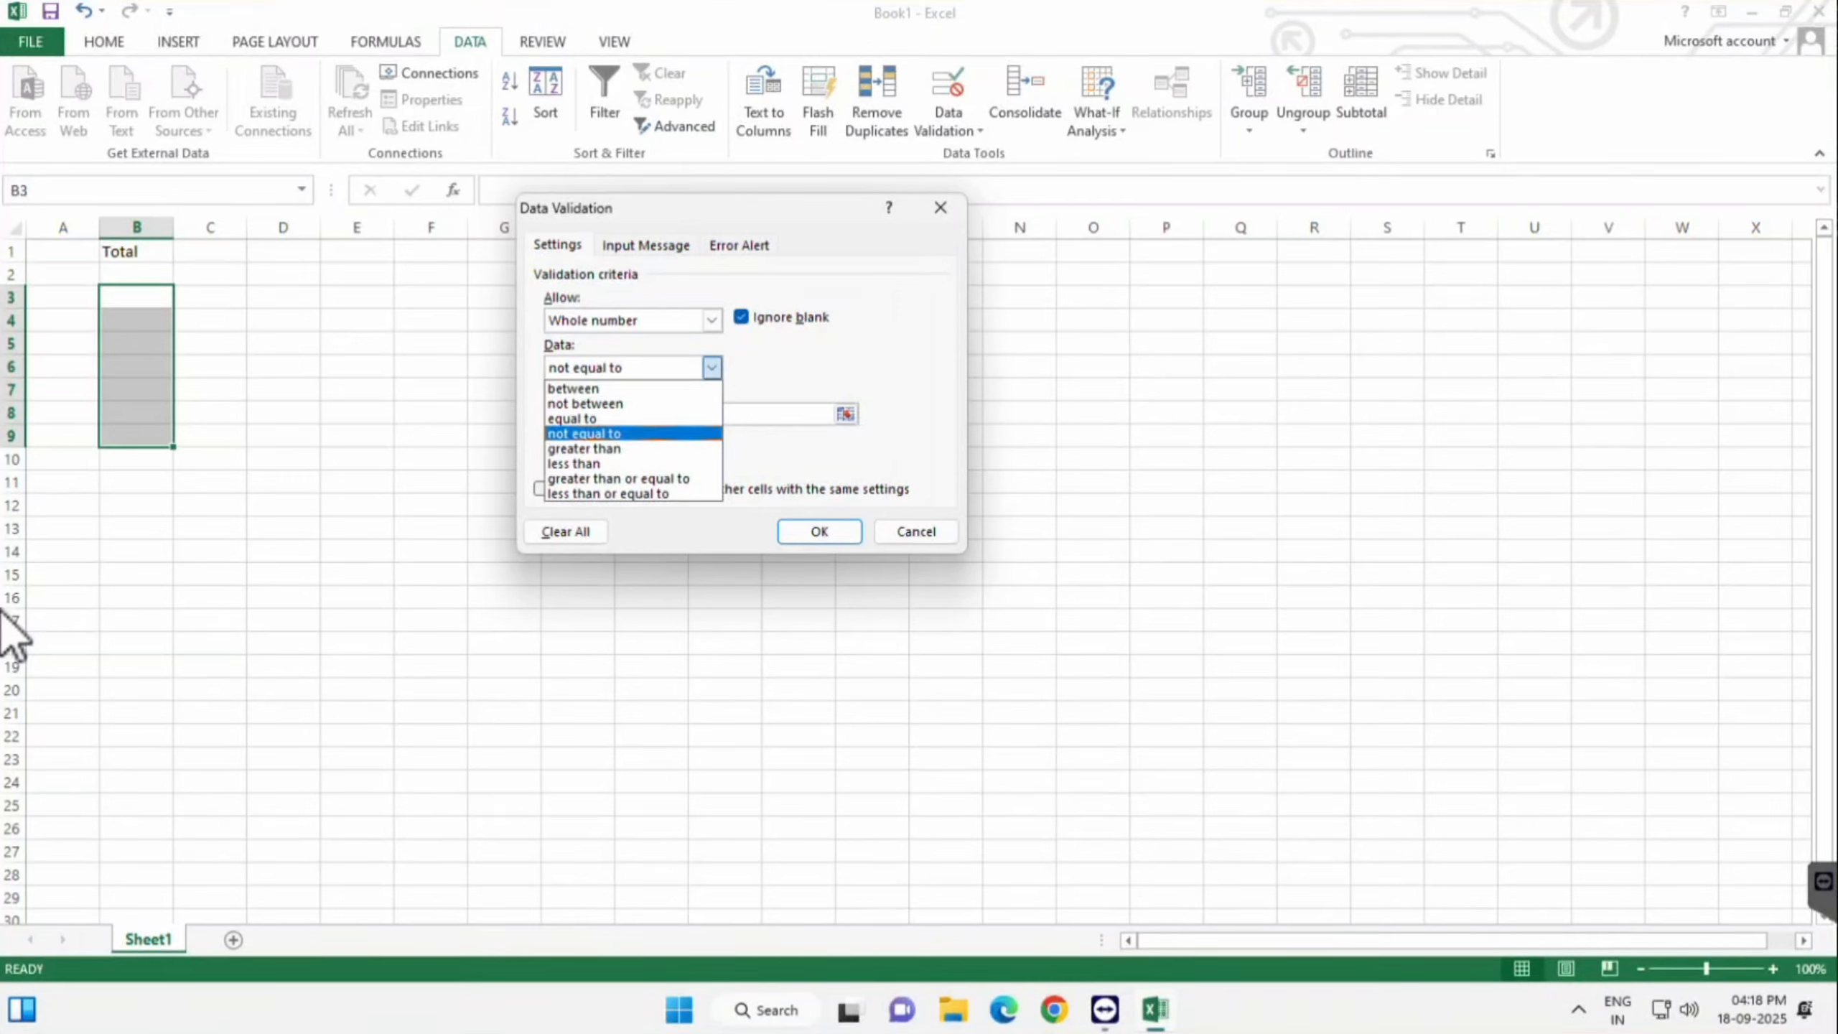
{"action": "left_click", "coordinate": [584, 429]}
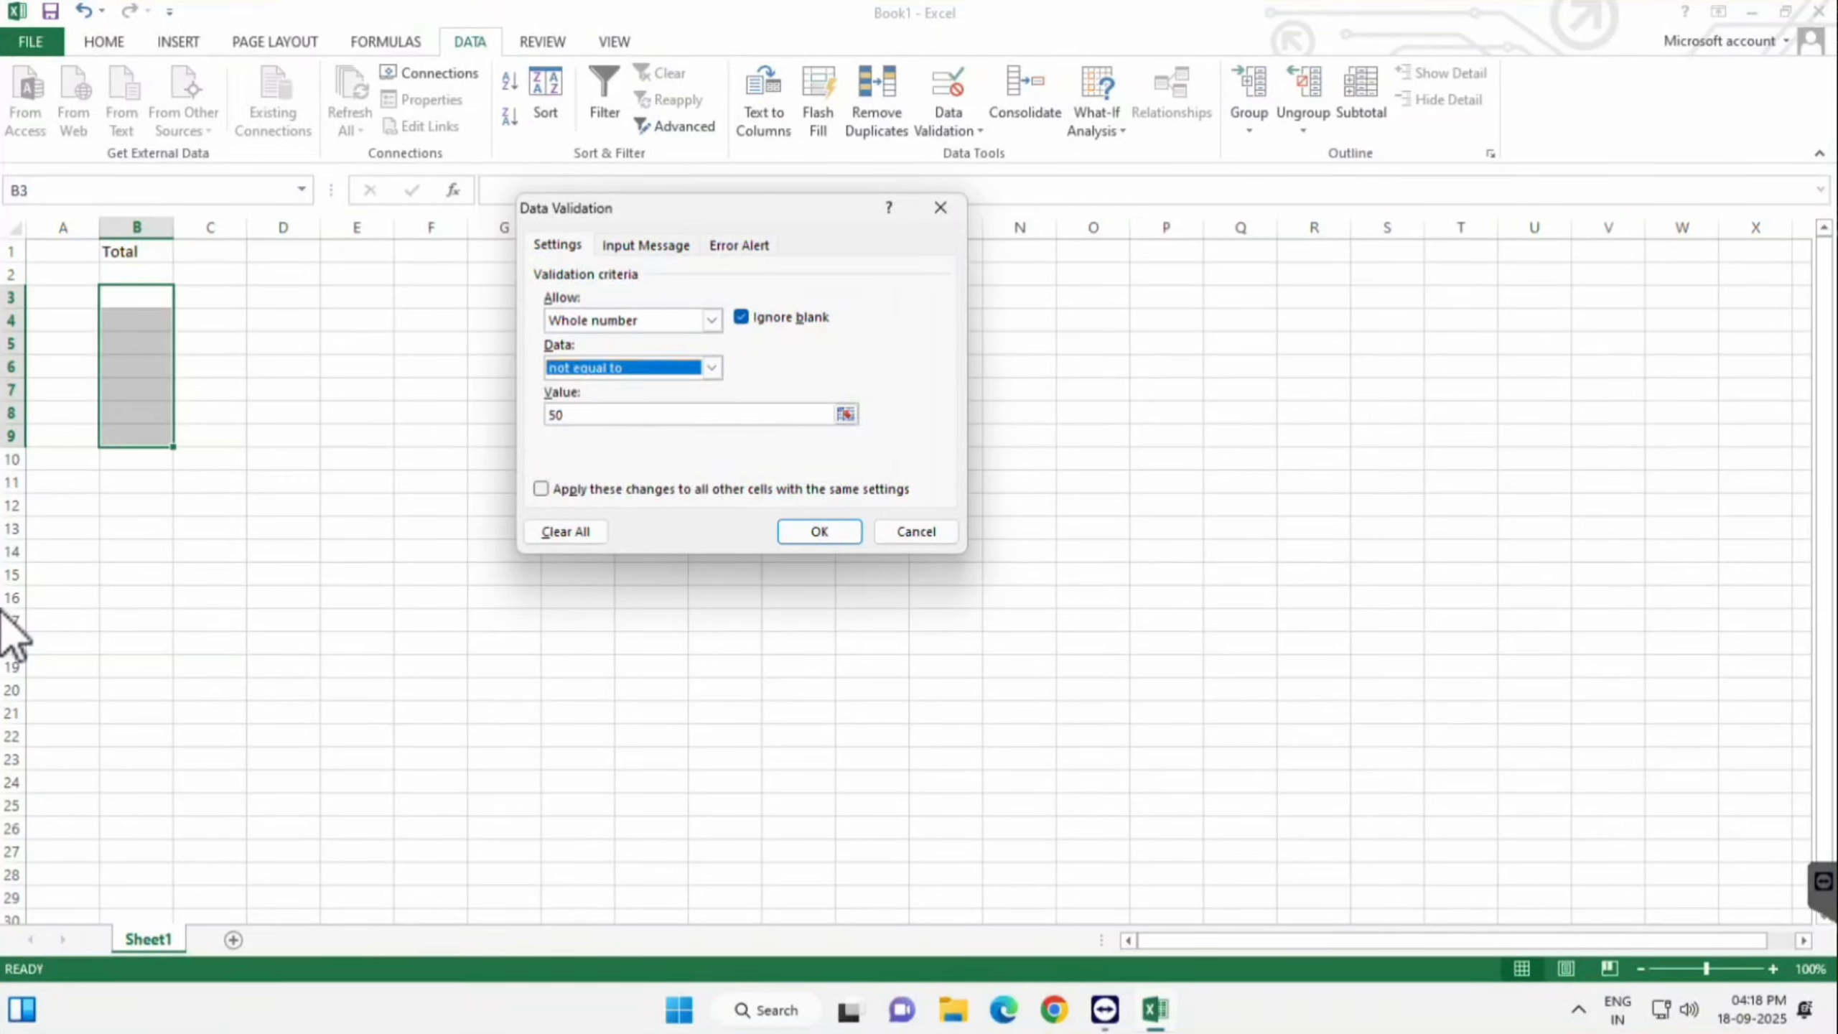
{"action": "key", "text": "Tab"}
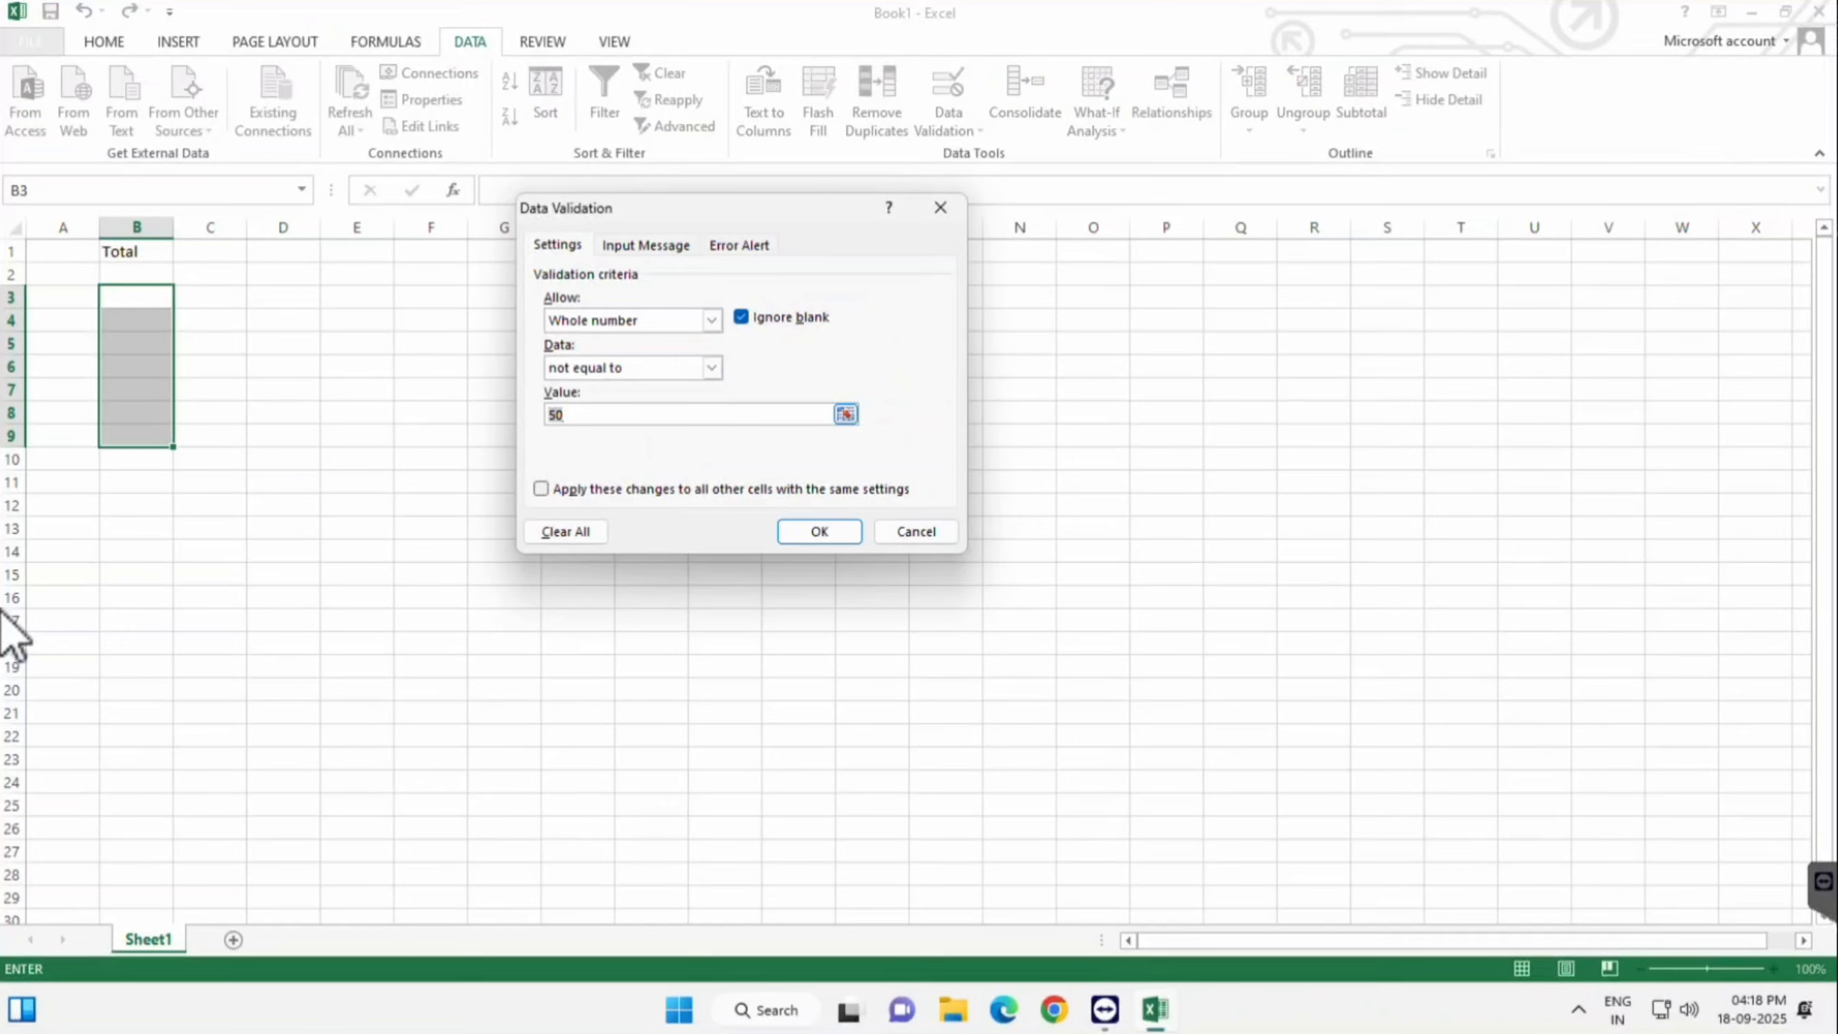
{"action": "type", "text": "50"}
{"action": "key", "text": "shift+Tab"}
{"action": "key", "text": "alt+Down"}
{"action": "key", "text": "Return"}
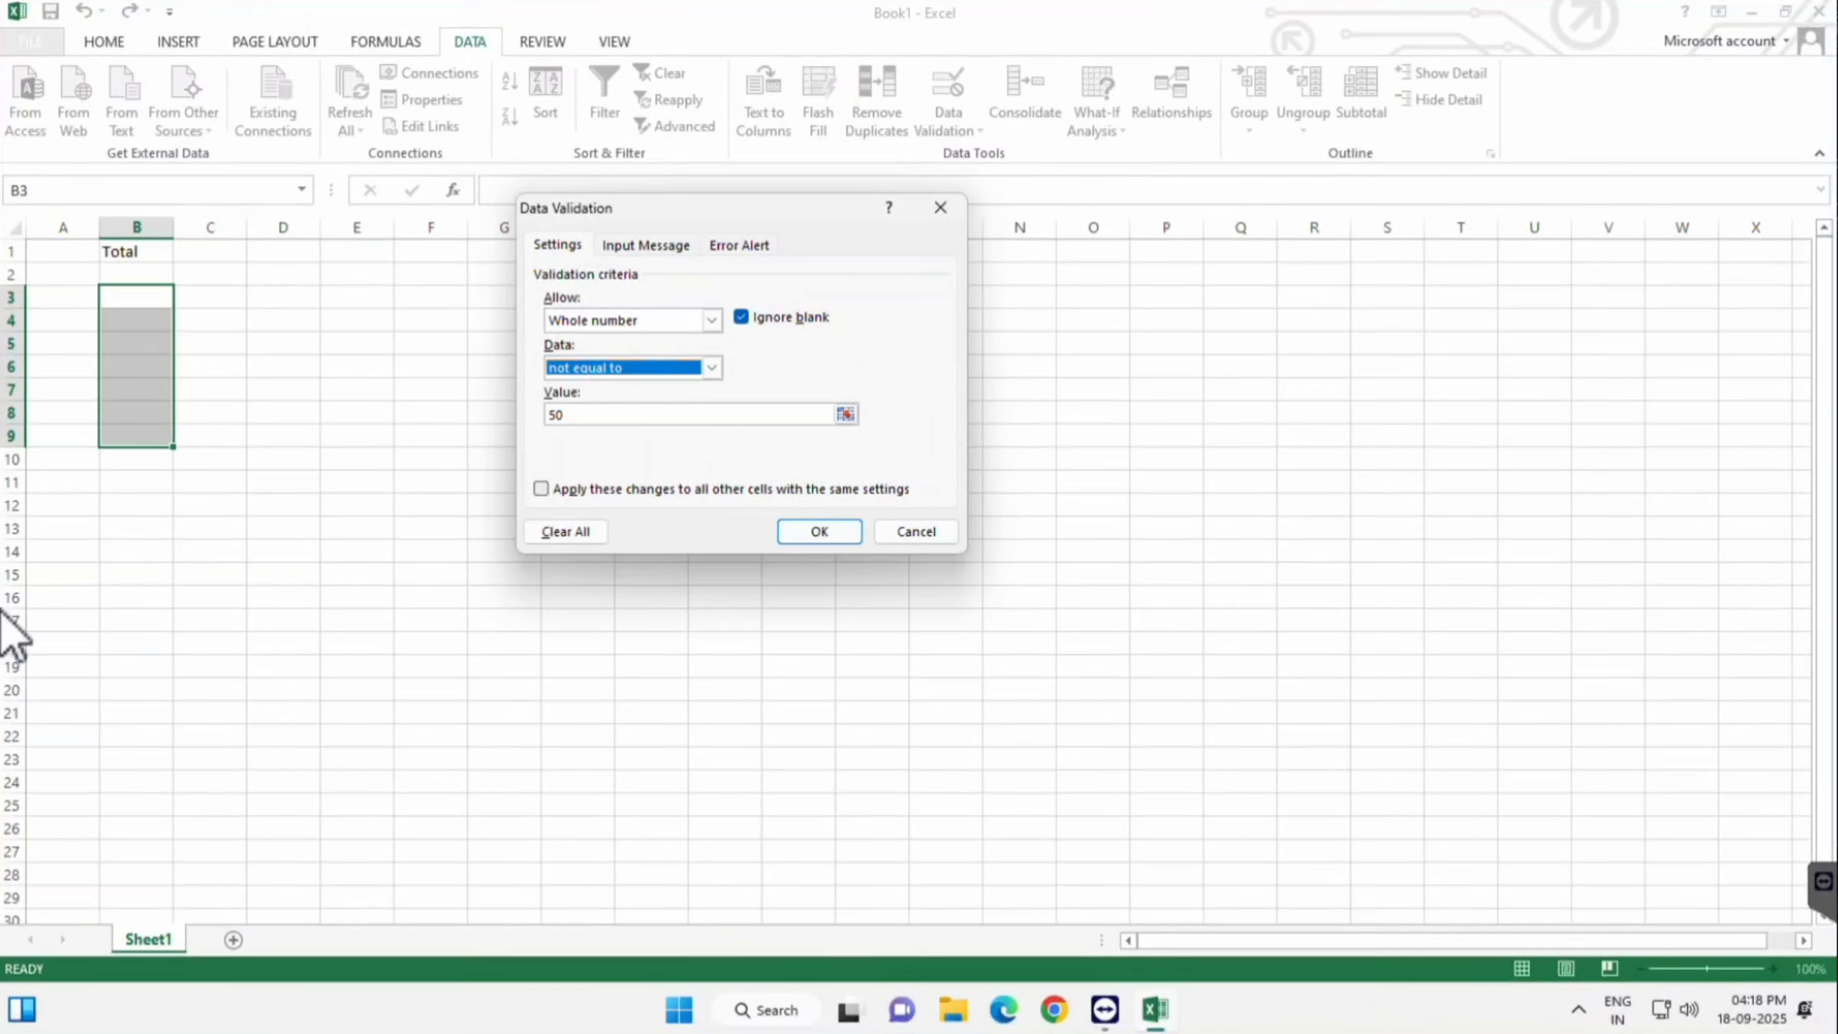
{"action": "key", "text": "Tab"}
{"action": "key", "text": "Return"}
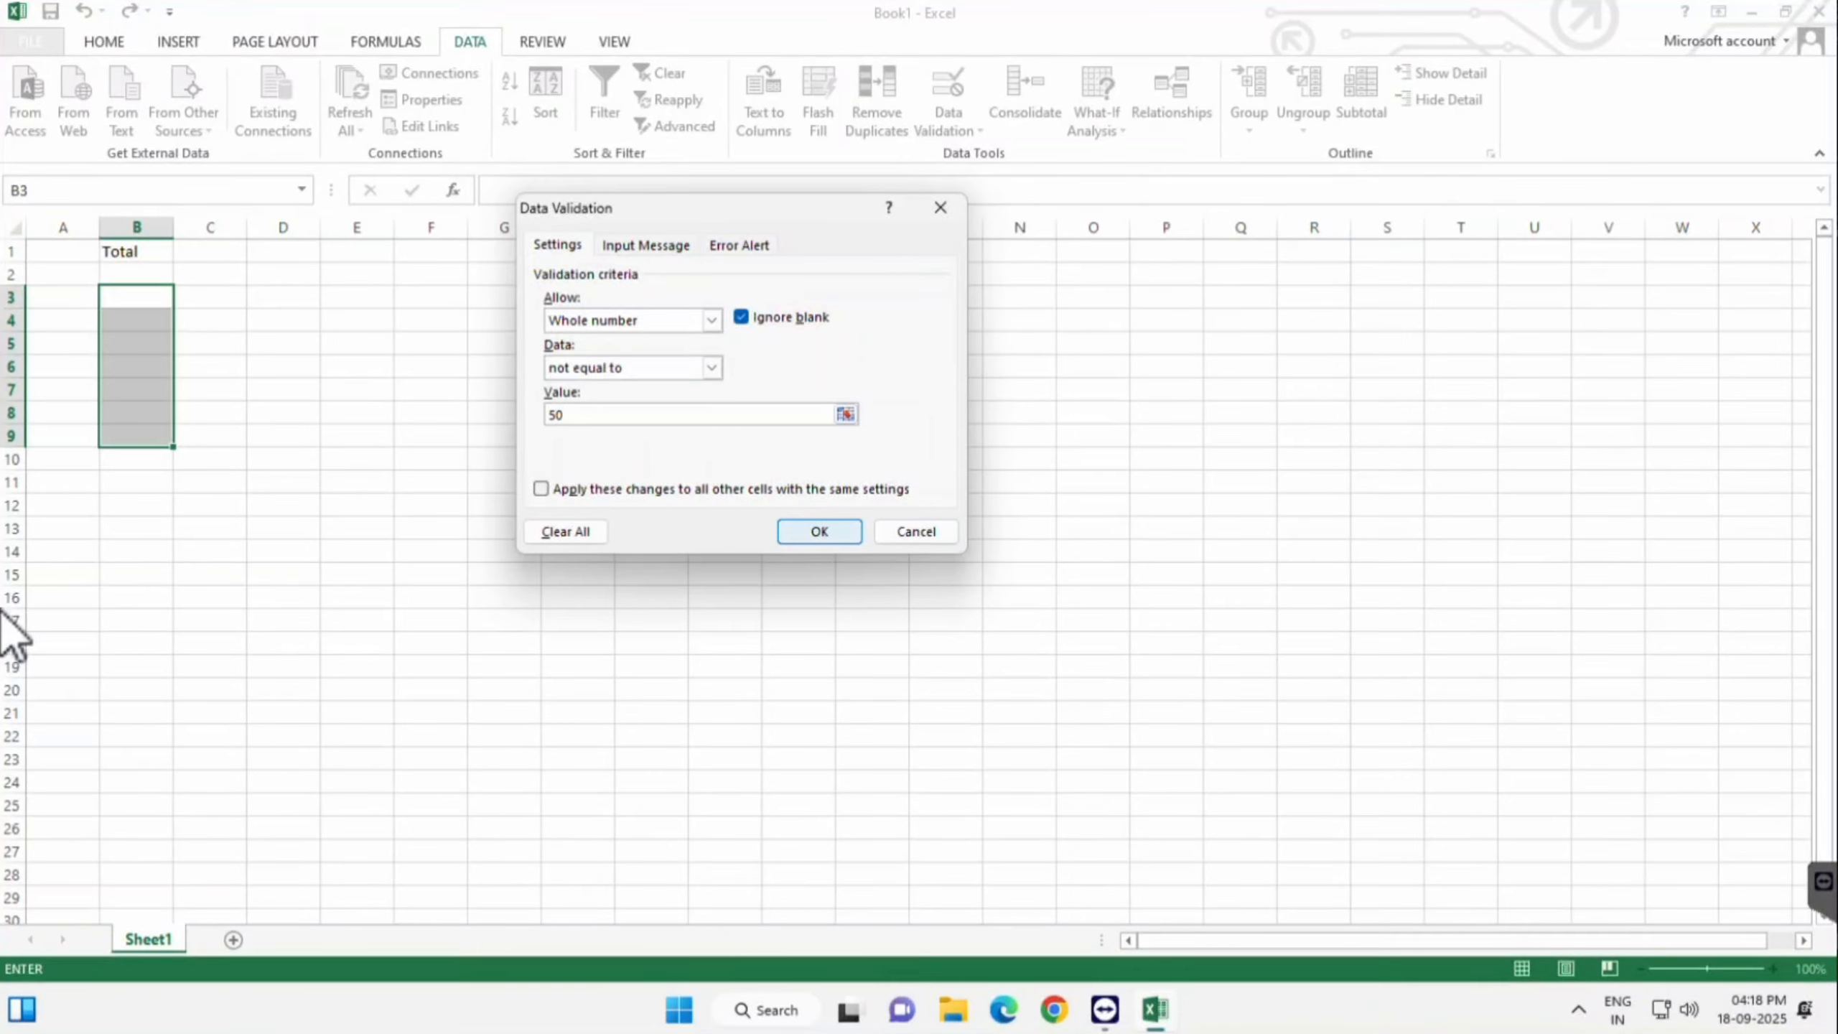
- Test B3 with 50, confirm it is refused, and leave B3 empty
{"action": "key", "text": "shift+BackSpace"}
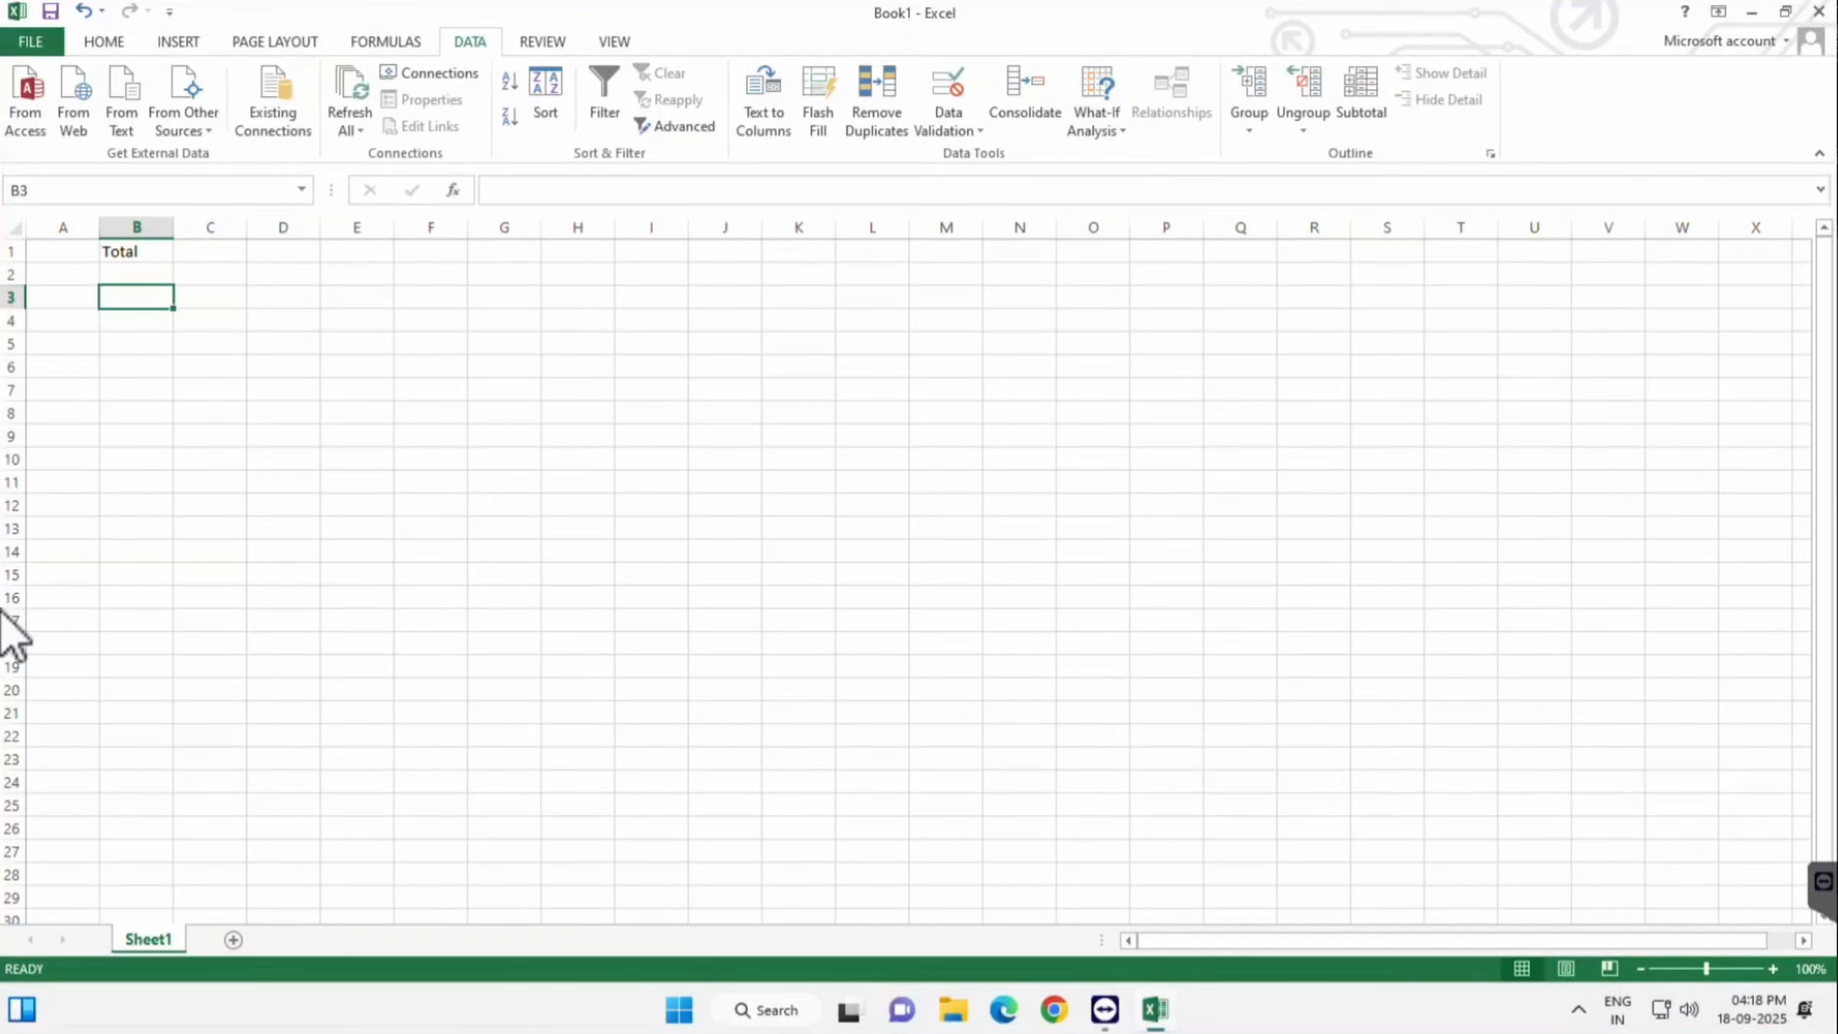
{"action": "type", "text": "50"}
{"action": "key", "text": "Return"}
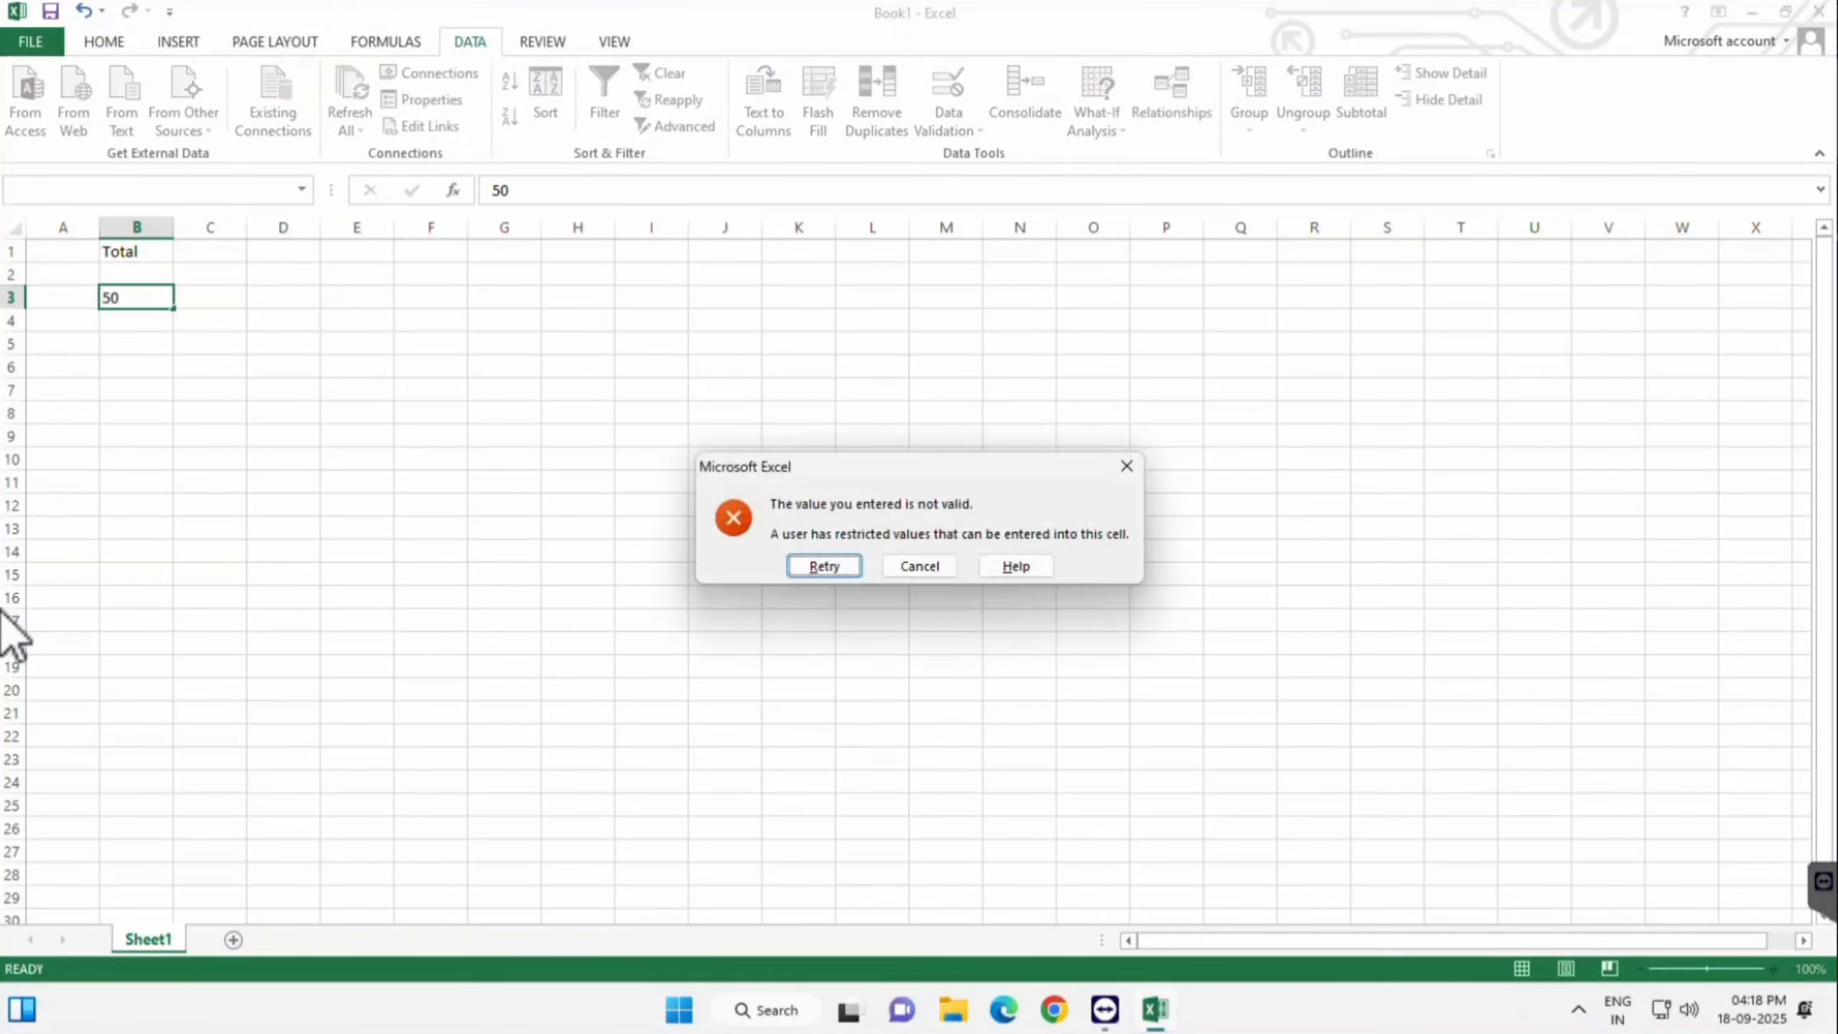
{"action": "key", "text": "Return"}
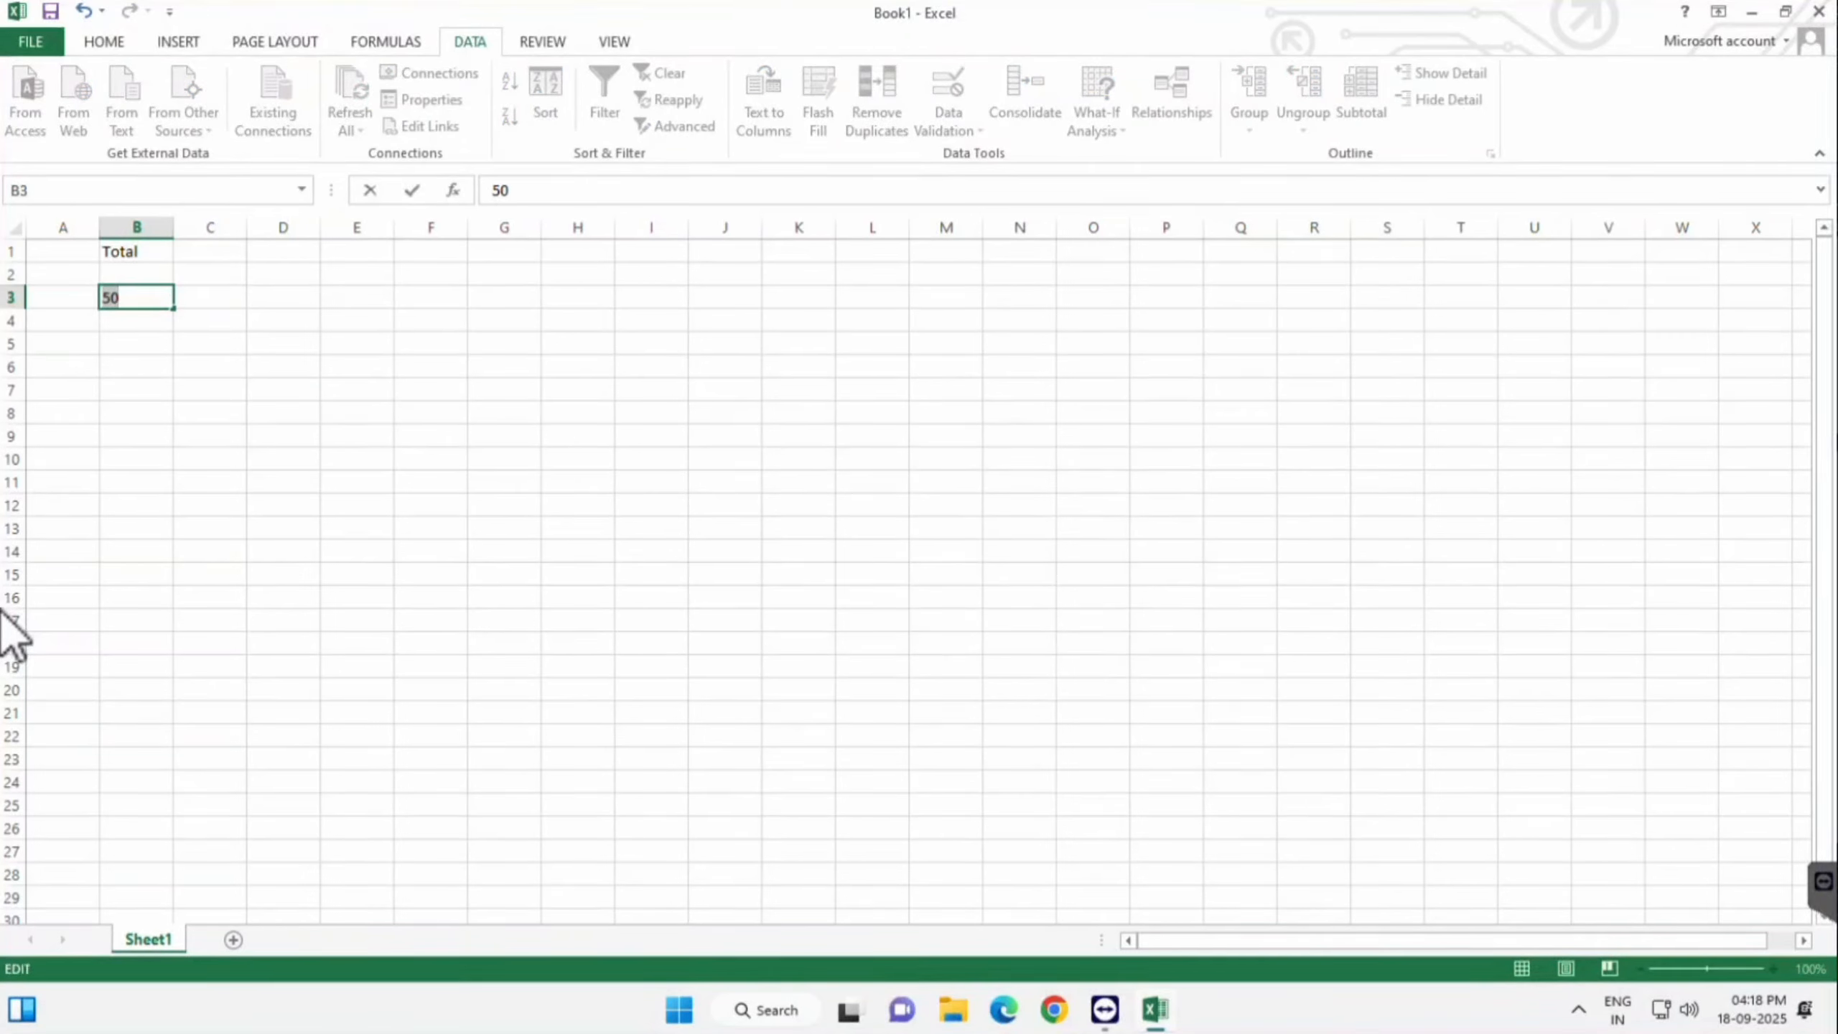
{"action": "key", "text": "BackSpace"}
{"action": "key", "text": "Escape"}
{"action": "key", "text": "shift+Down"}
{"action": "key", "text": "shift+Down"}
{"action": "key", "text": "shift+Down"}
{"action": "key", "text": "shift+Down"}
{"action": "key", "text": "shift+Down"}
{"action": "key", "text": "shift+Down"}
{"action": "key", "text": "shift+Down"}
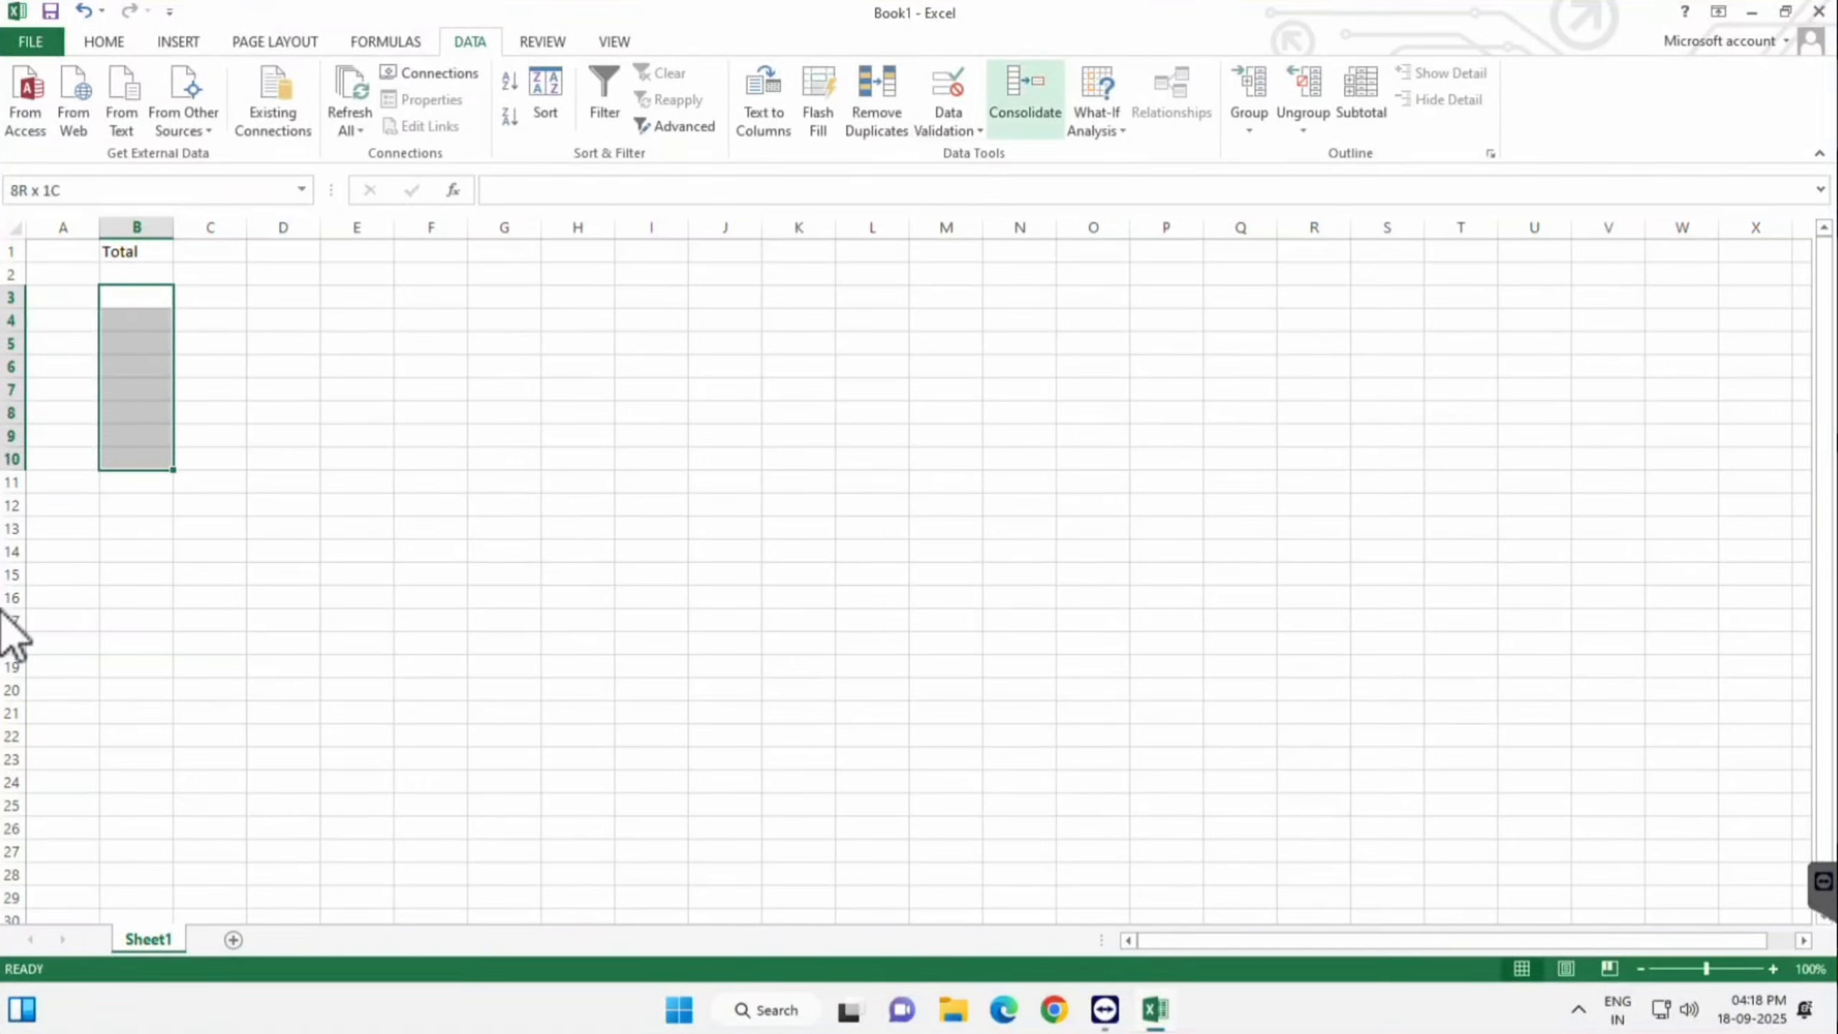
- Replace the existing rules with whole number greater than 50 and apply it
{"action": "key", "text": "alt+a"}
{"action": "key", "text": "v"}
{"action": "key", "text": "v"}
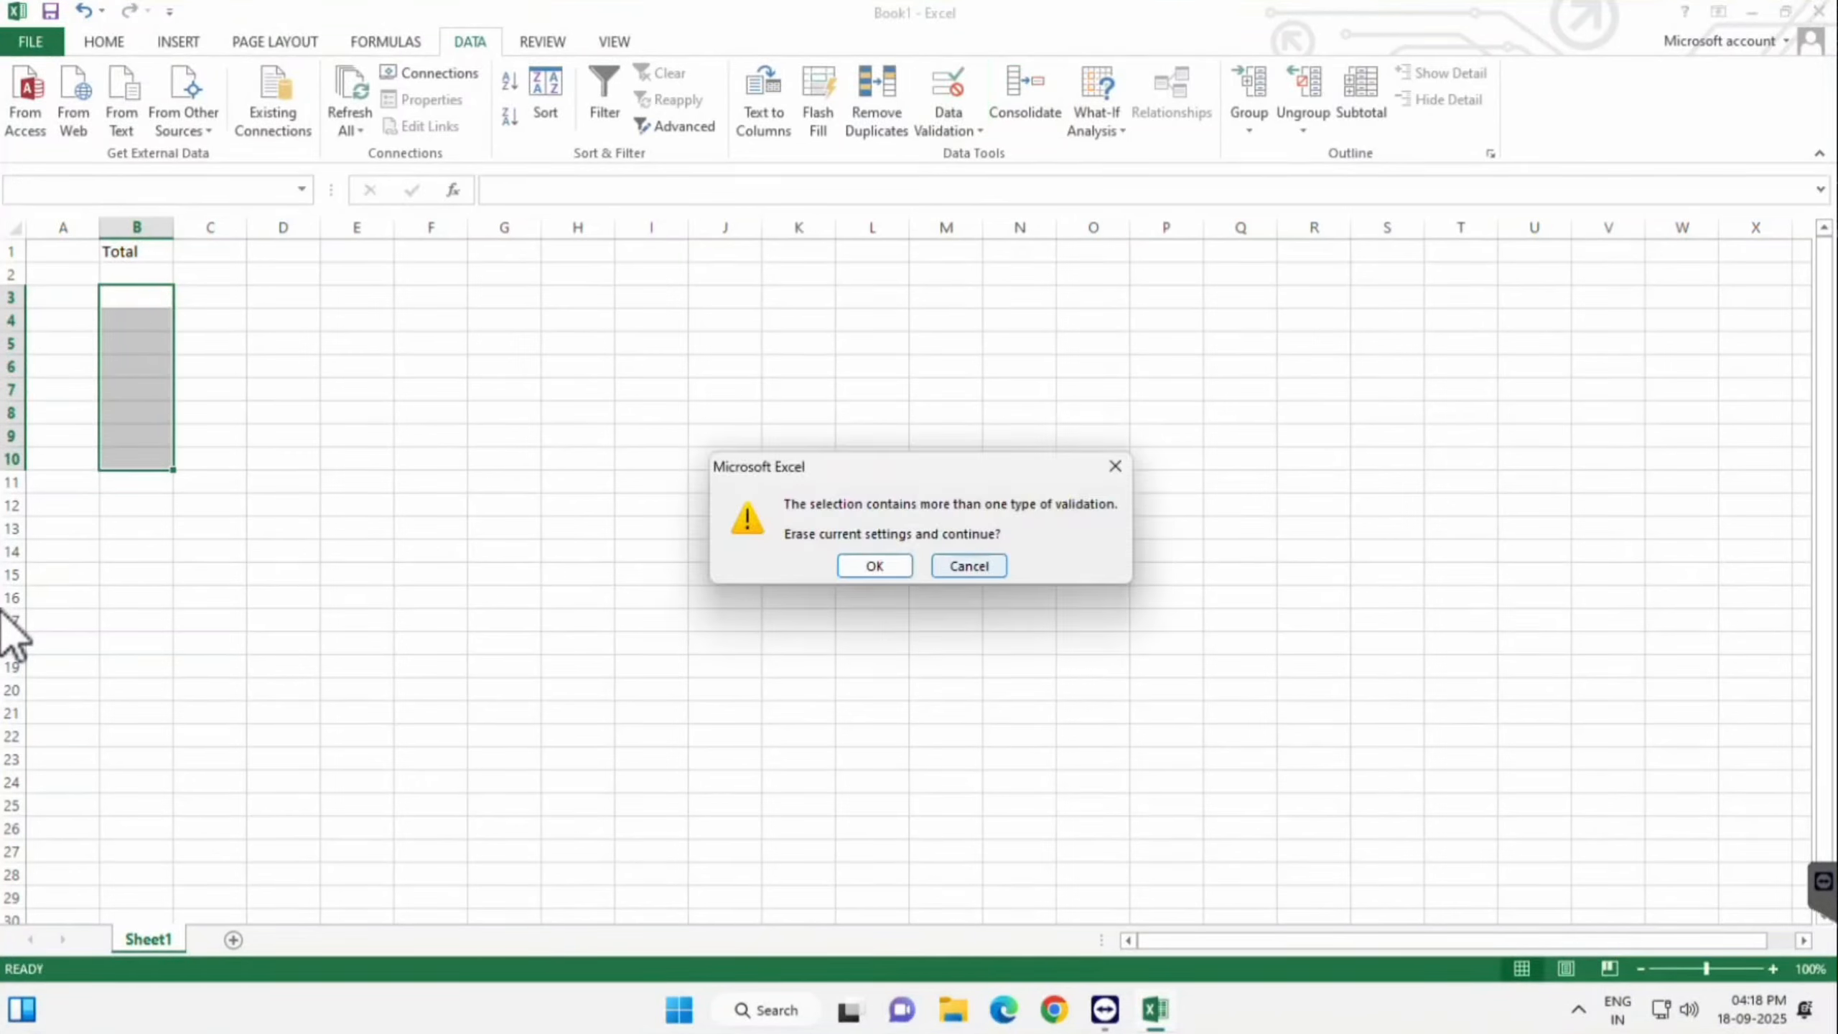
{"action": "key", "text": "Left"}
{"action": "key", "text": "Return"}
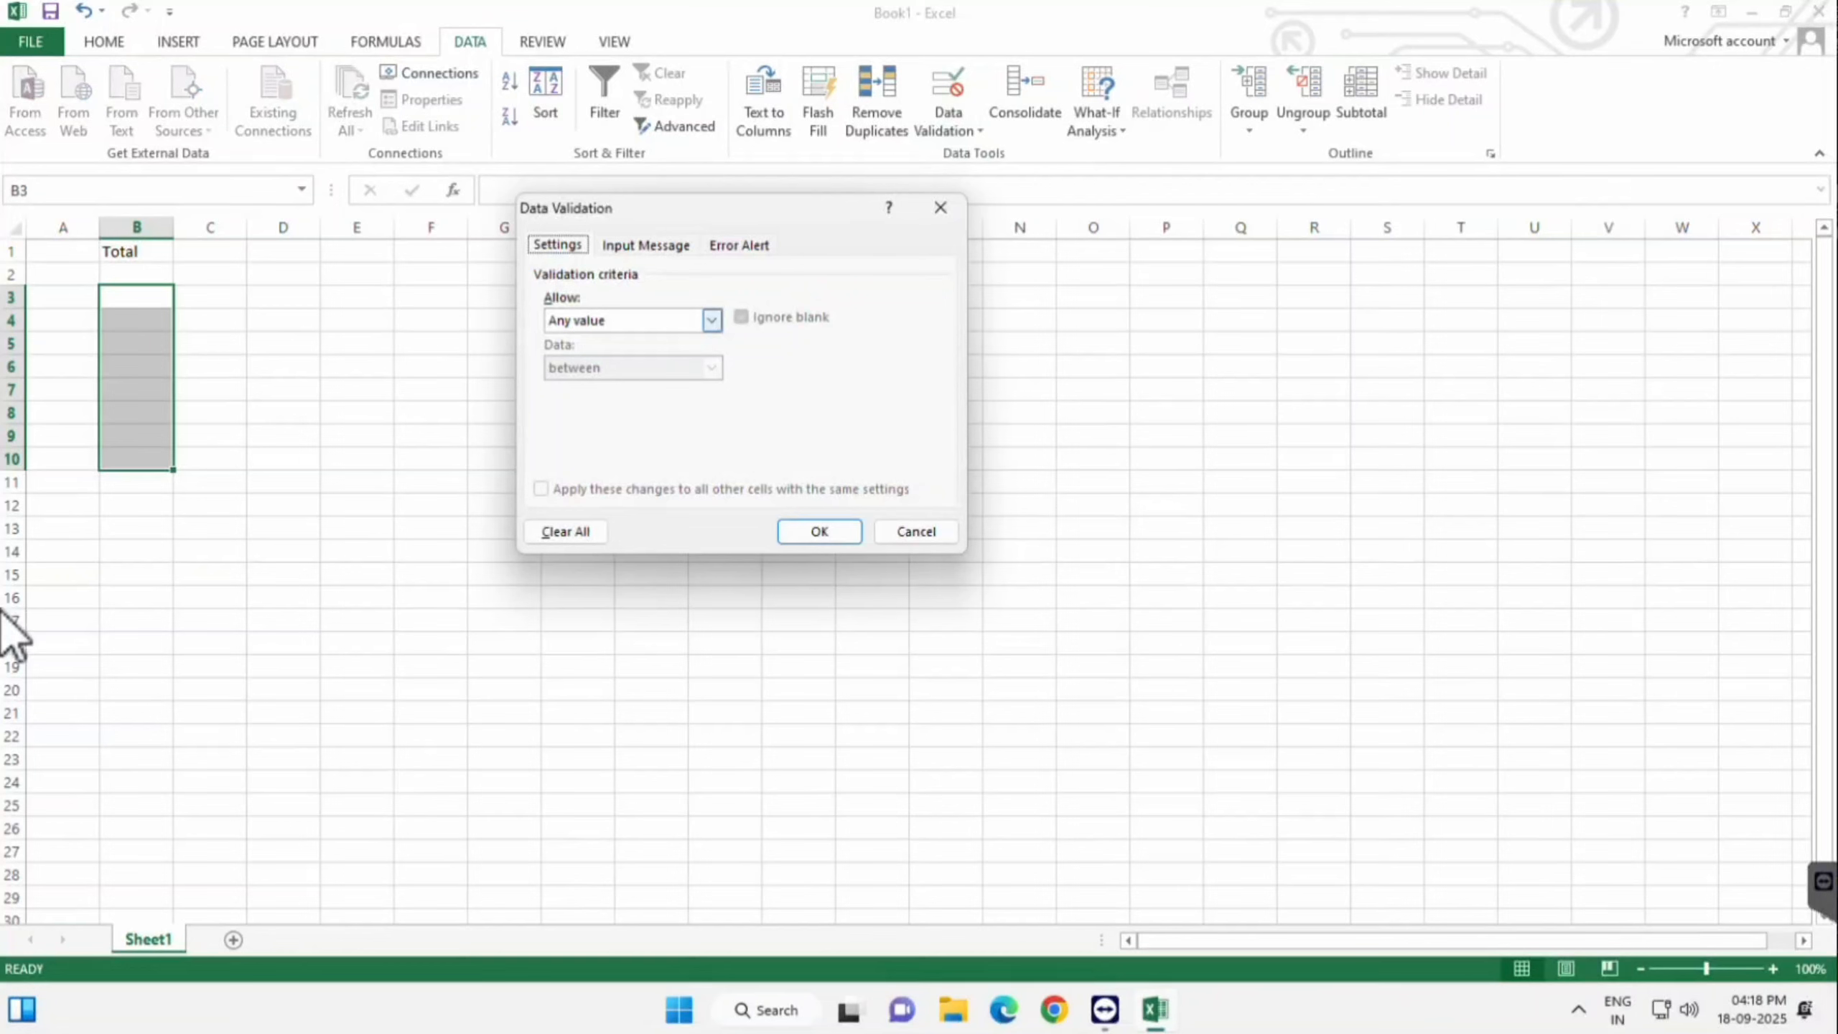
{"action": "key", "text": "alt+Down"}
{"action": "key", "text": "Down"}
{"action": "key", "text": "Tab"}
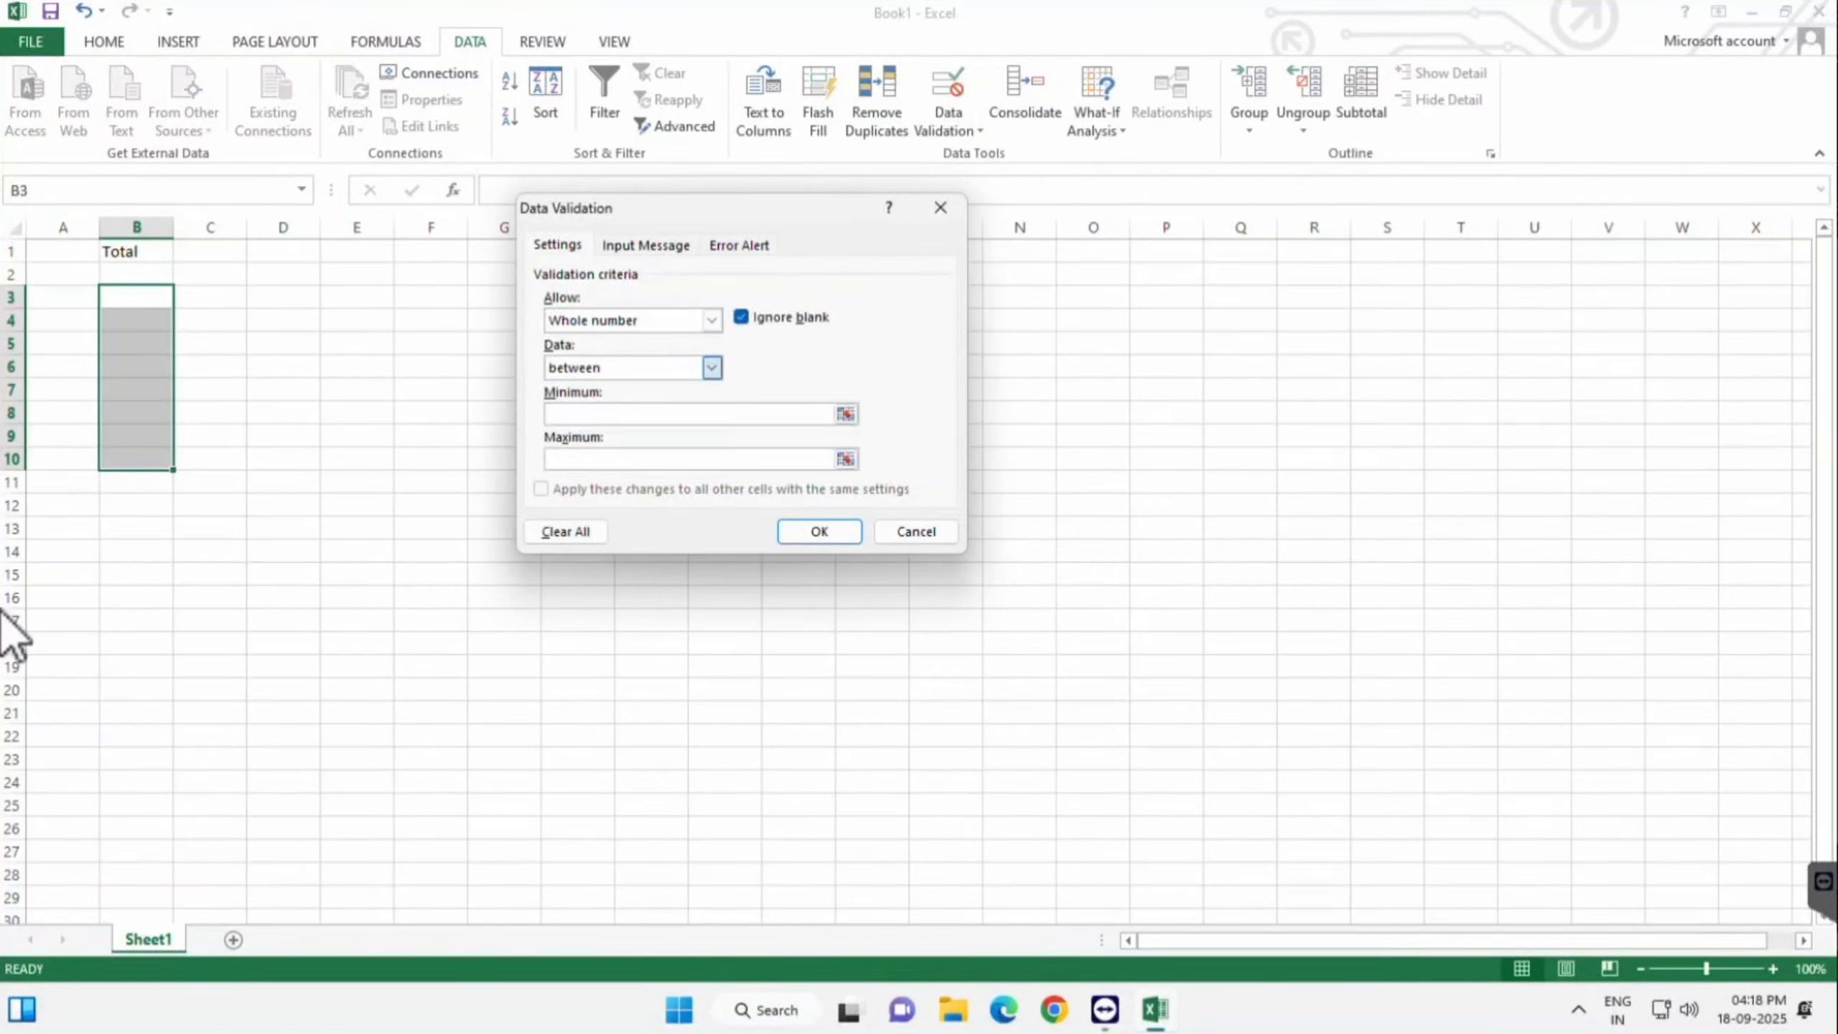
{"action": "key", "text": "alt+Down"}
{"action": "key", "text": "Down"}
{"action": "key", "text": "Return"}
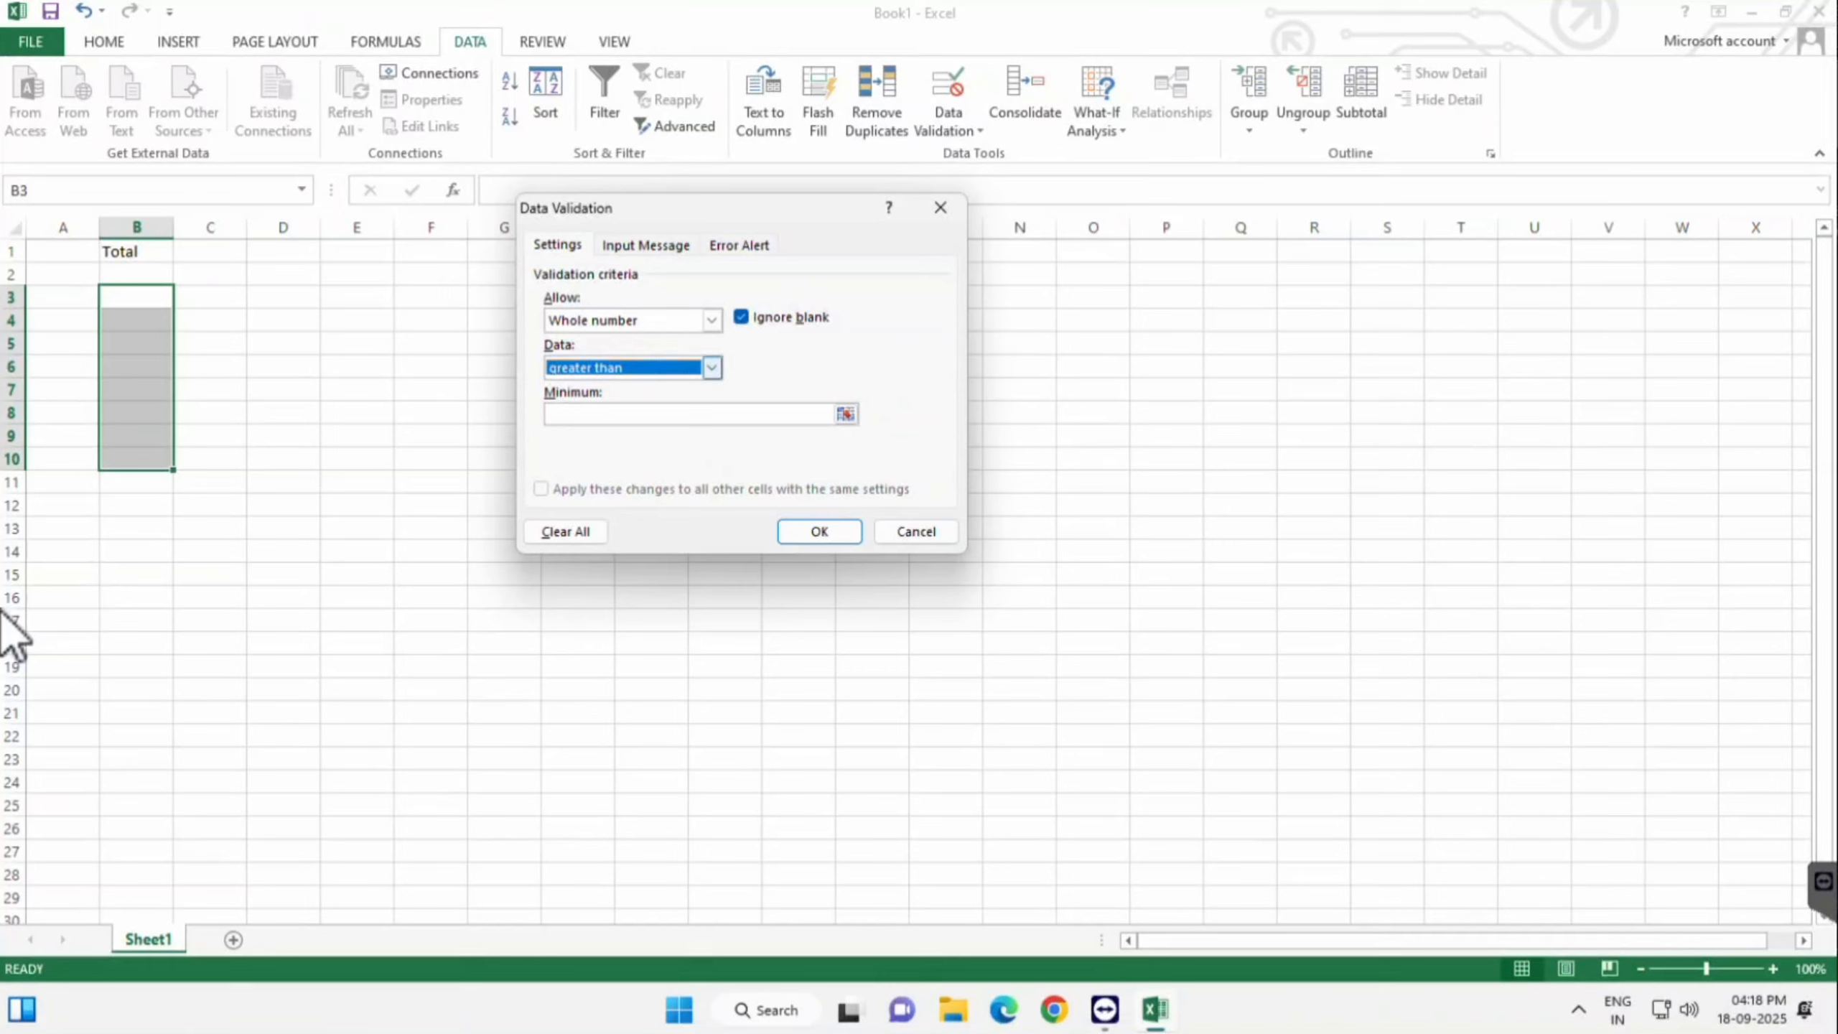
{"action": "key", "text": "Tab"}
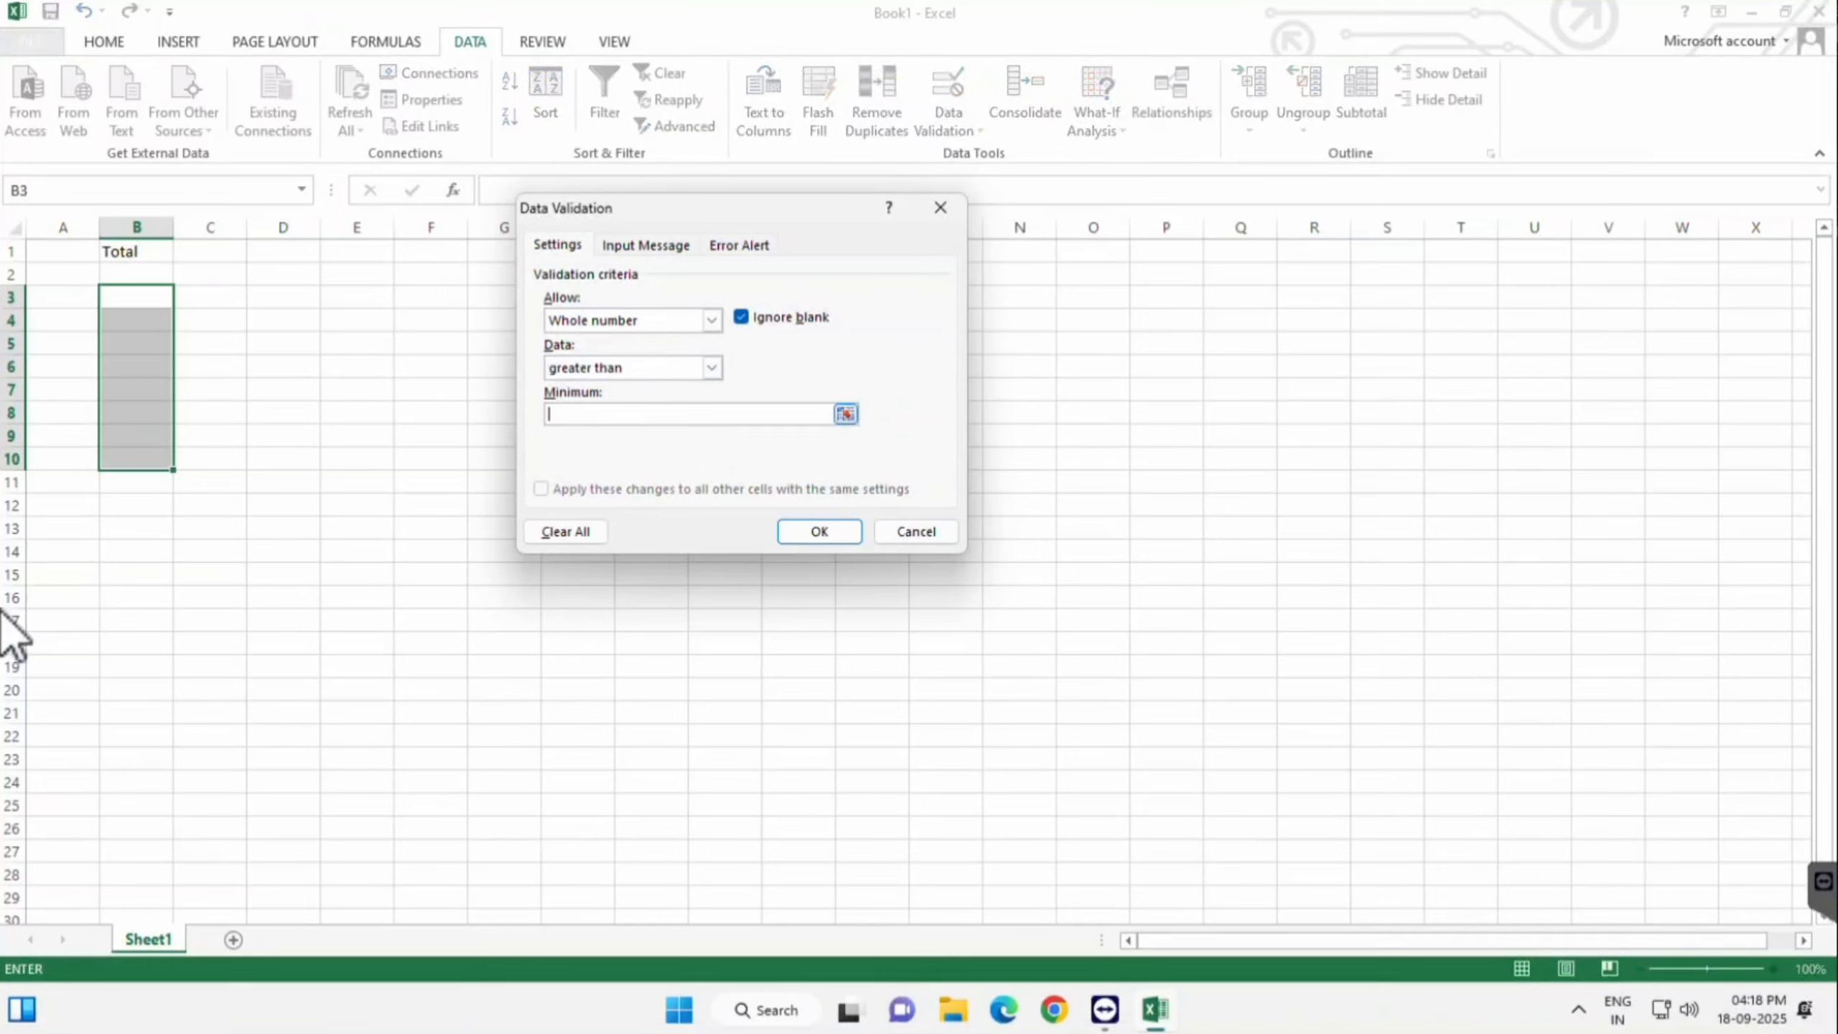
{"action": "type", "text": "50"}
{"action": "left_click", "coordinate": [820, 531]}
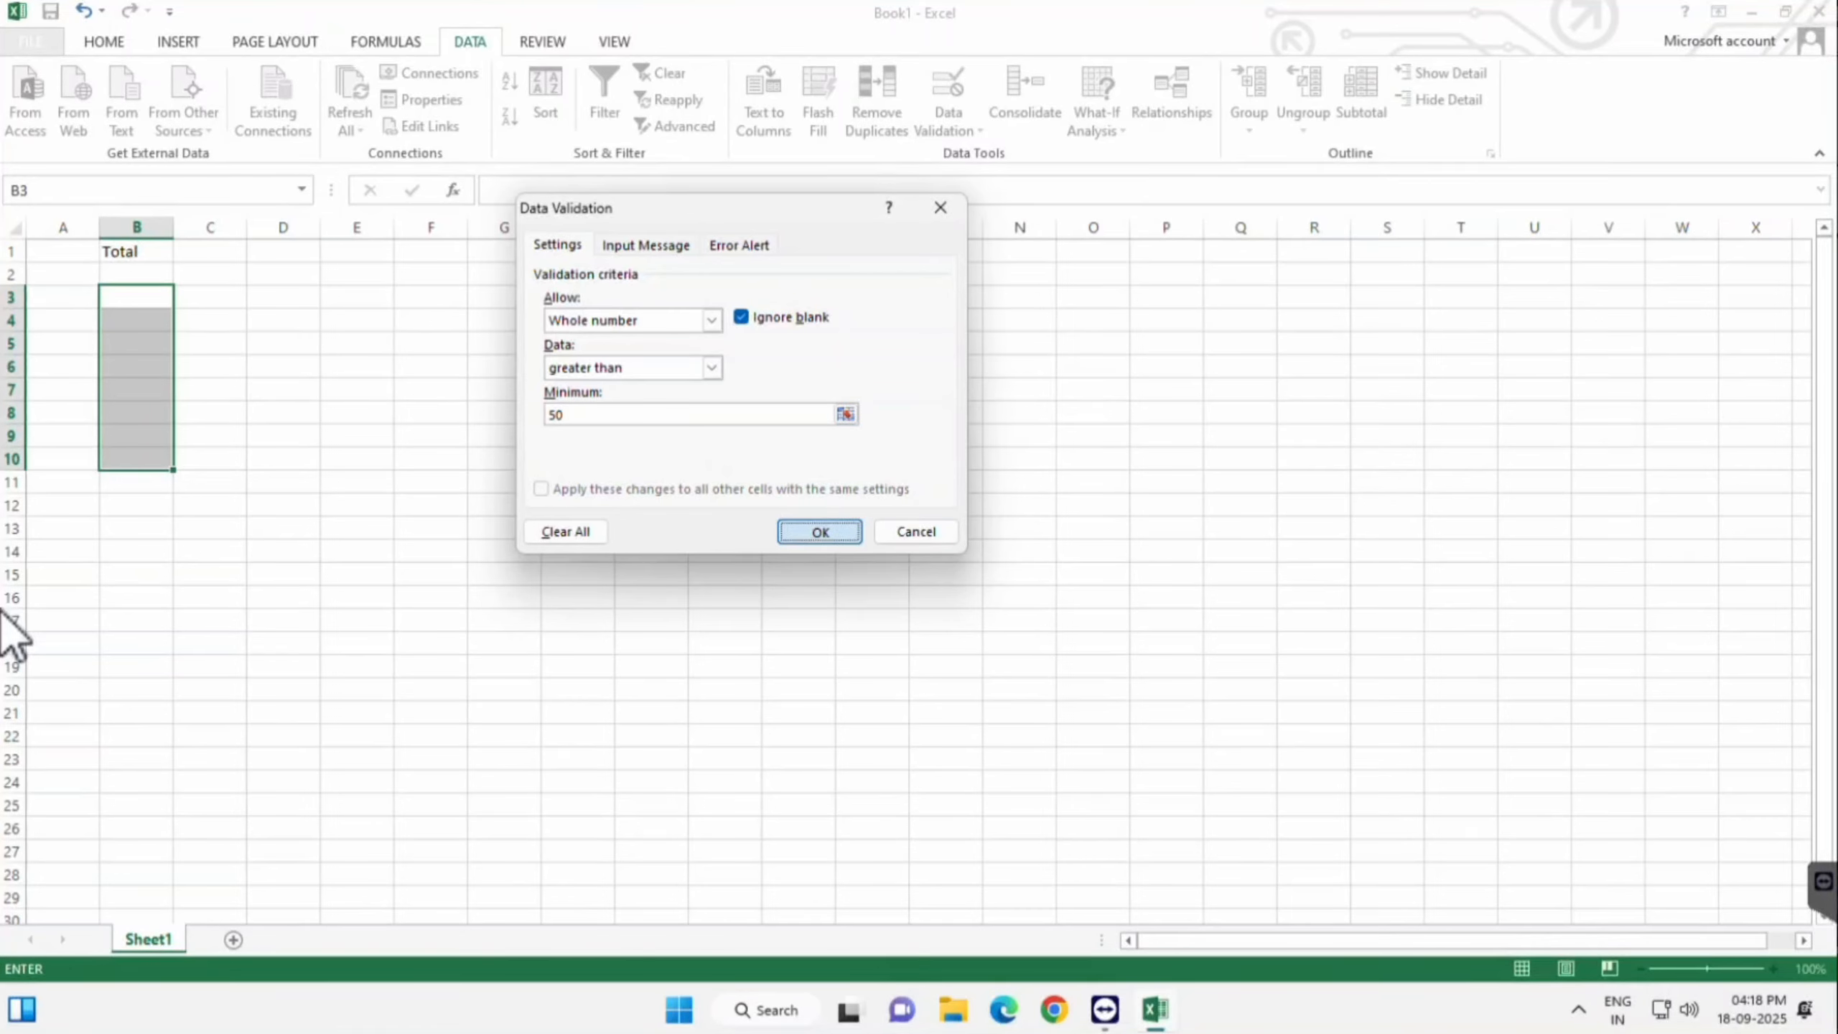
{"action": "left_click", "coordinate": [136, 296]}
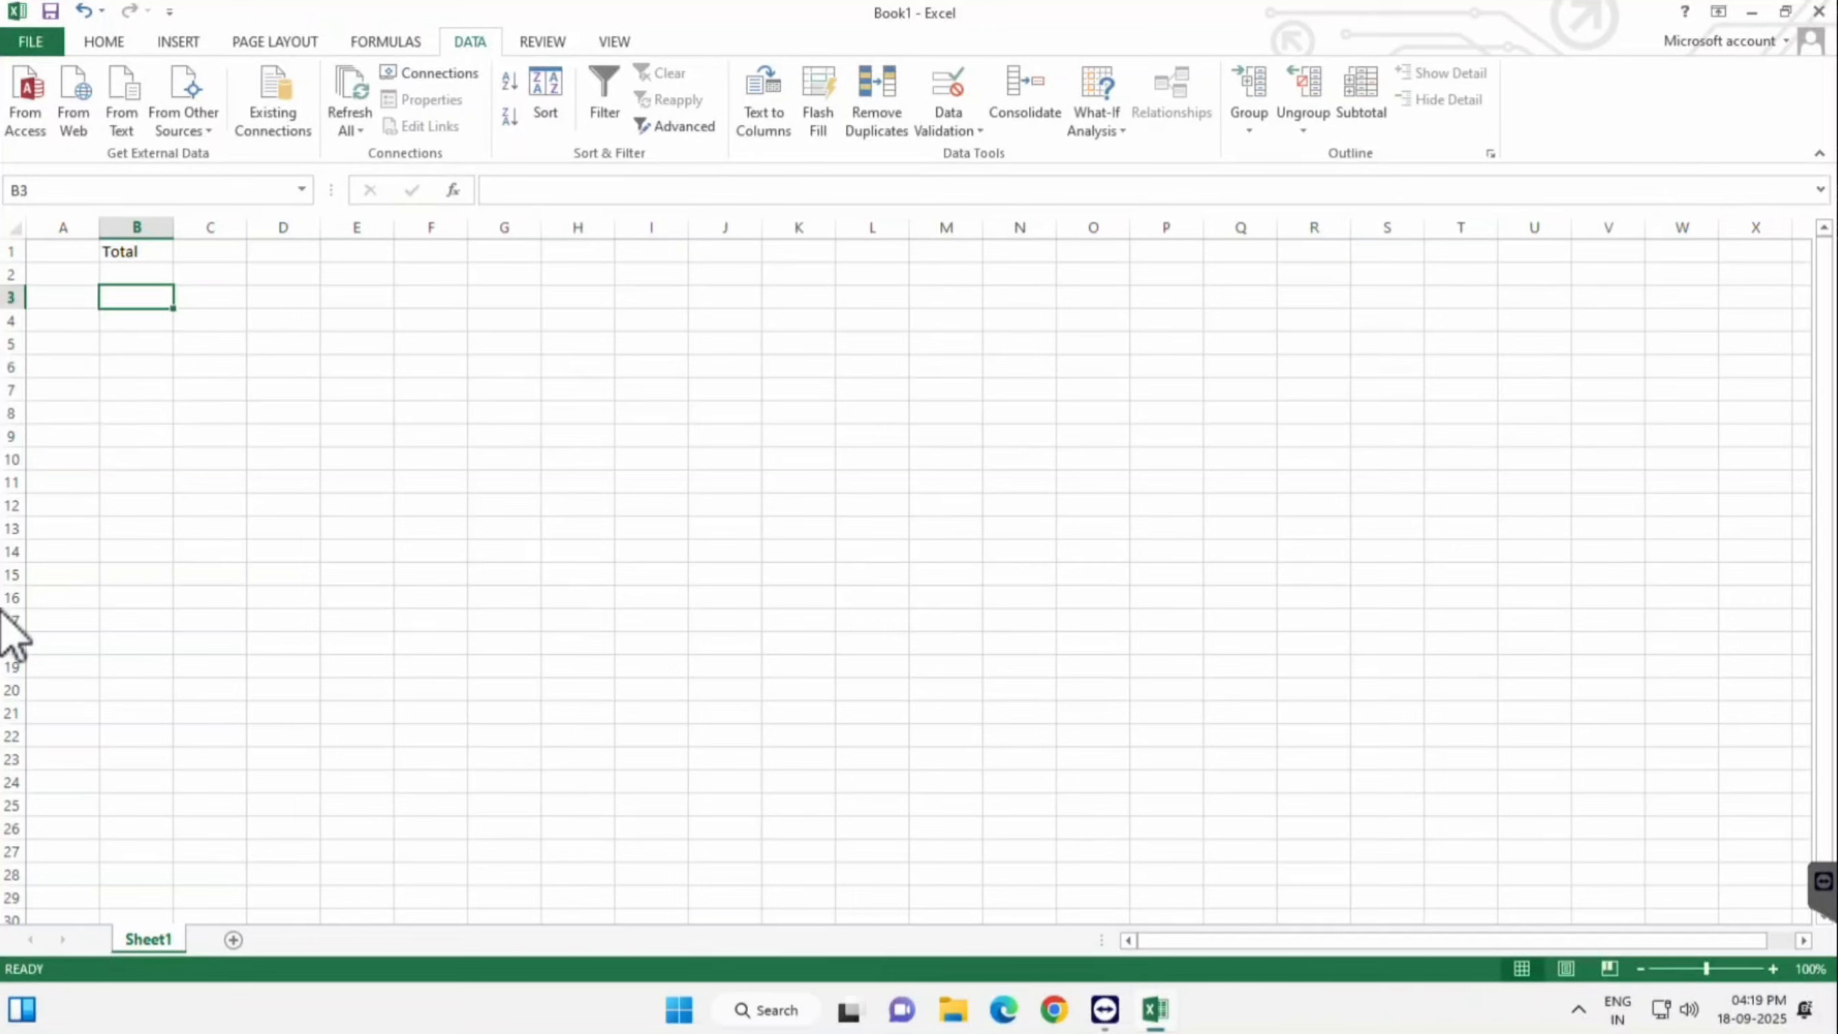
- Test the rule: 51 is accepted, 49 is refused, then clear B3
{"action": "type", "text": "51"}
{"action": "key", "text": "Return"}
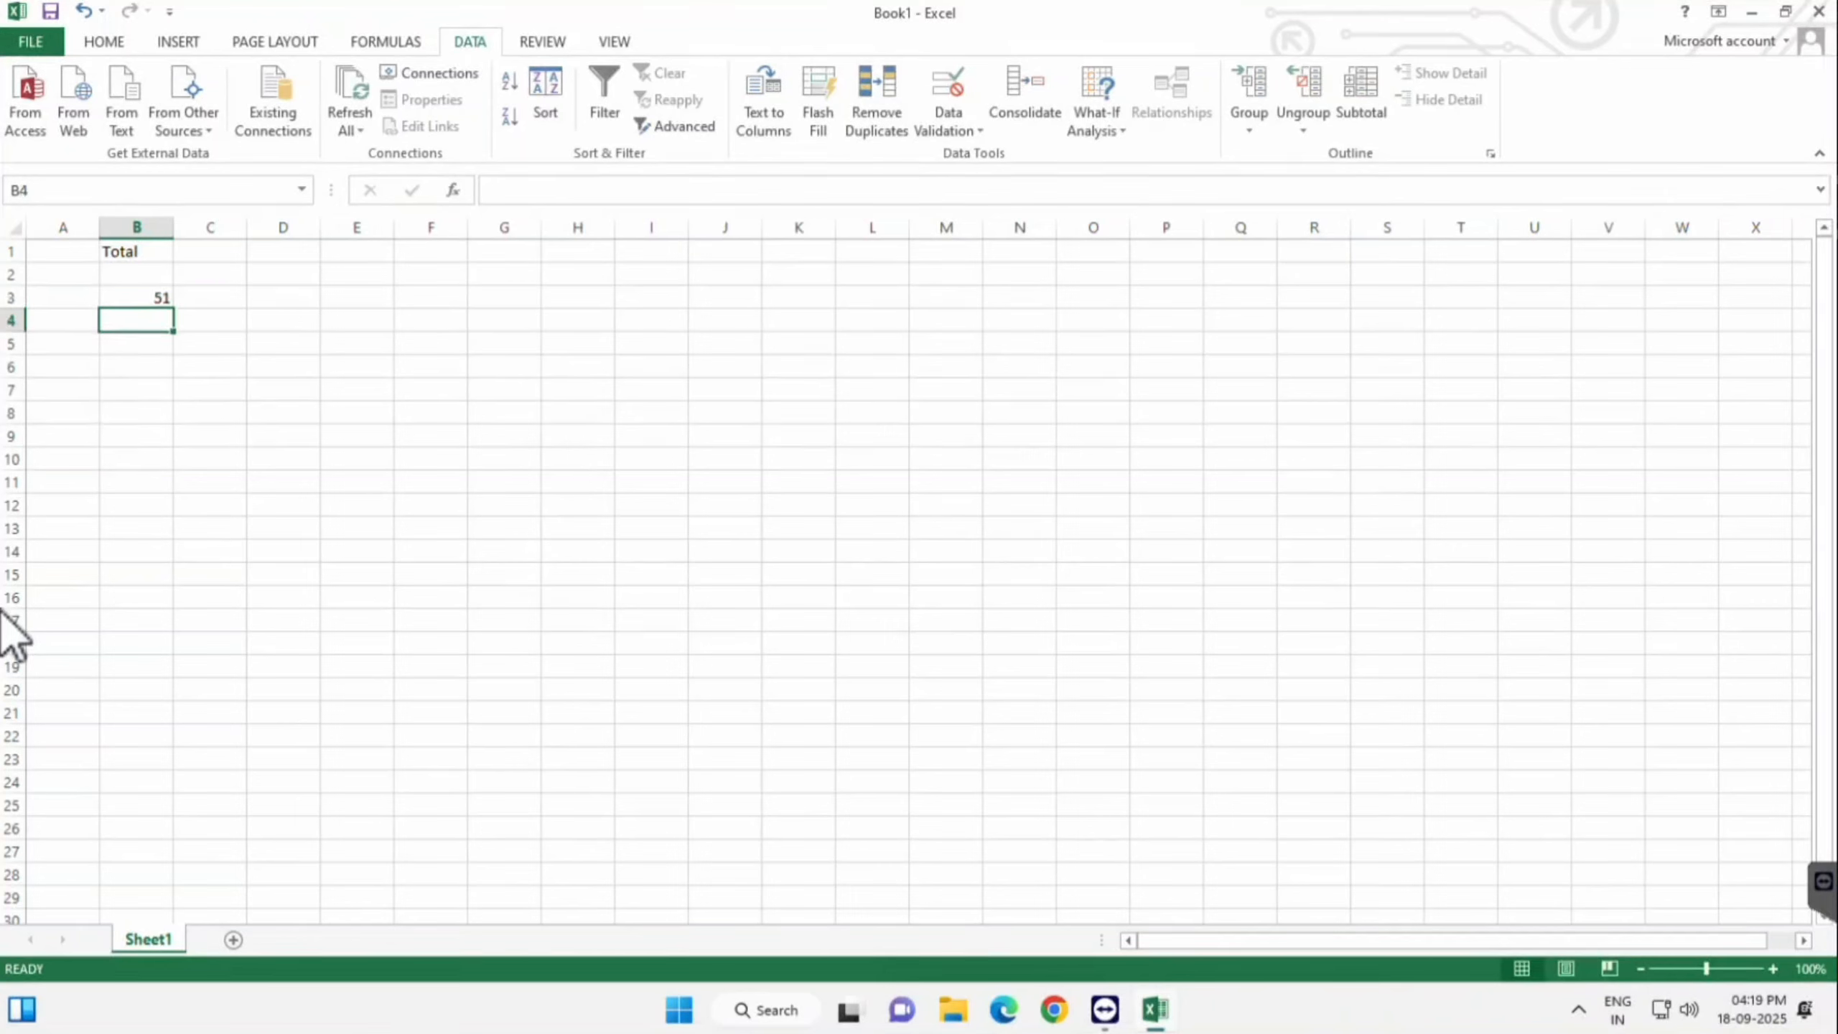
{"action": "type", "text": "49"}
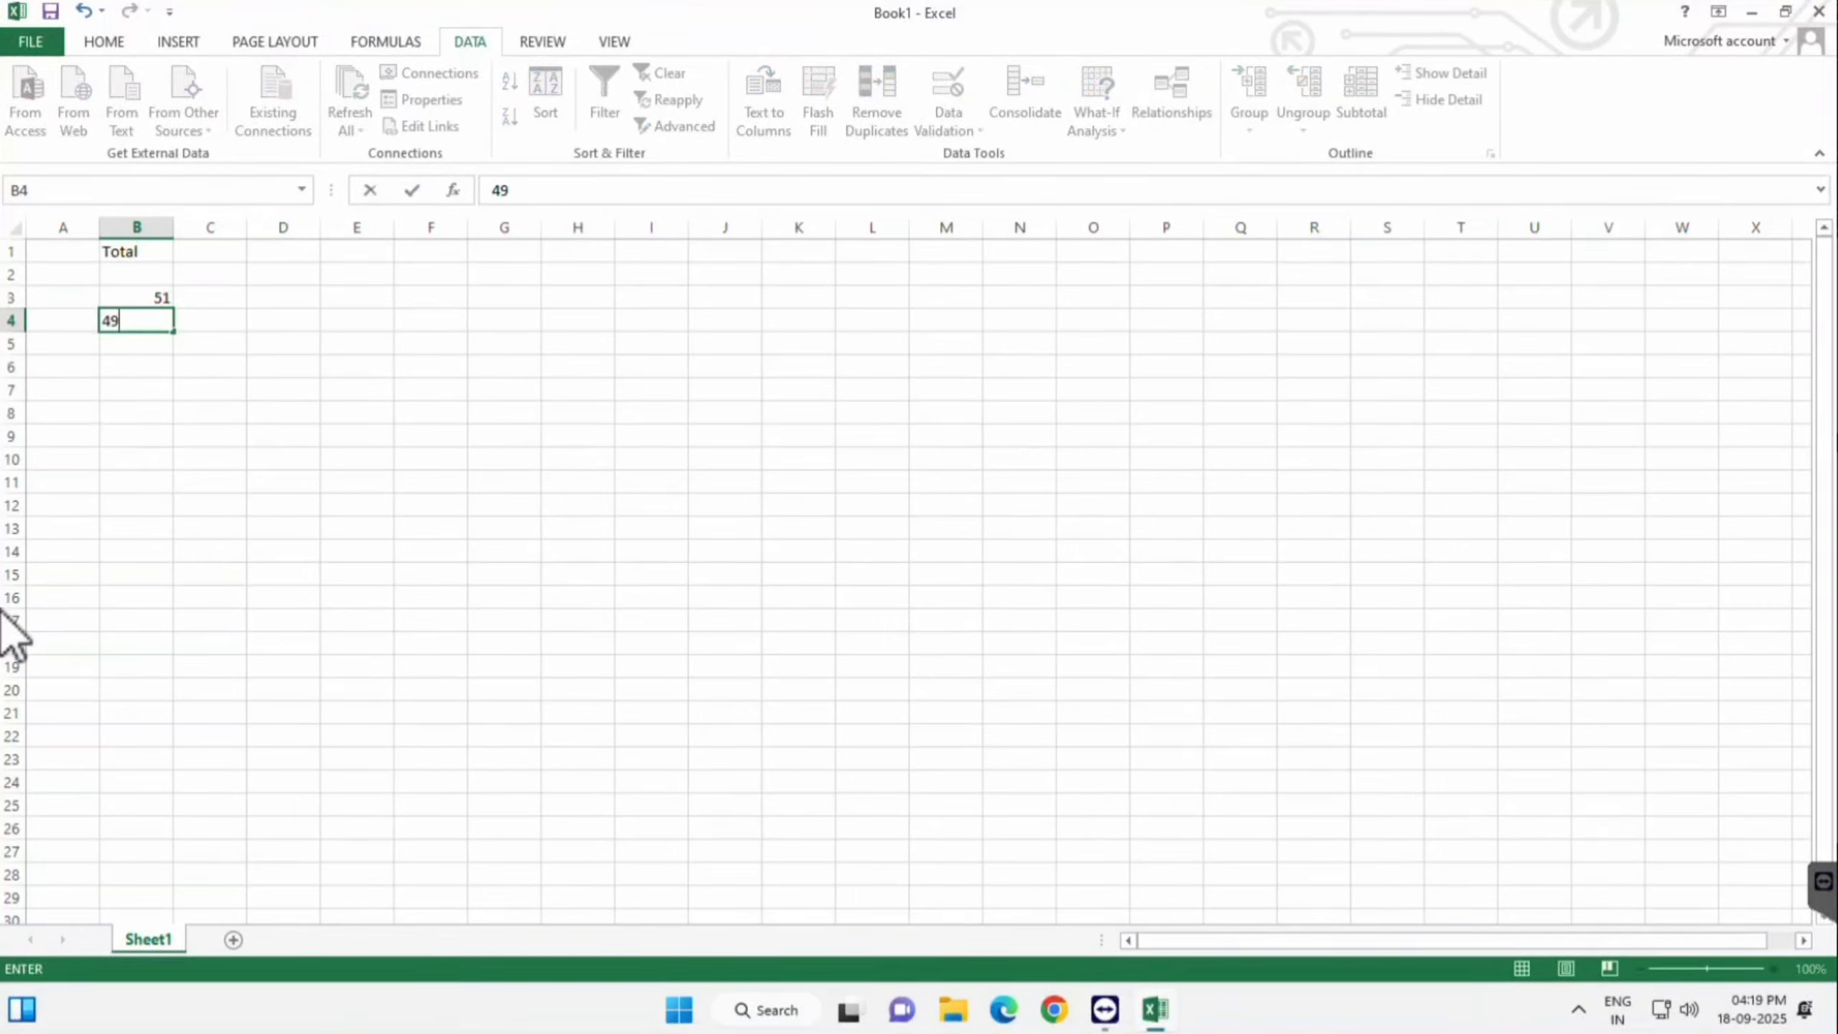
{"action": "key", "text": "Return"}
{"action": "key", "text": "Return"}
{"action": "key", "text": "Escape"}
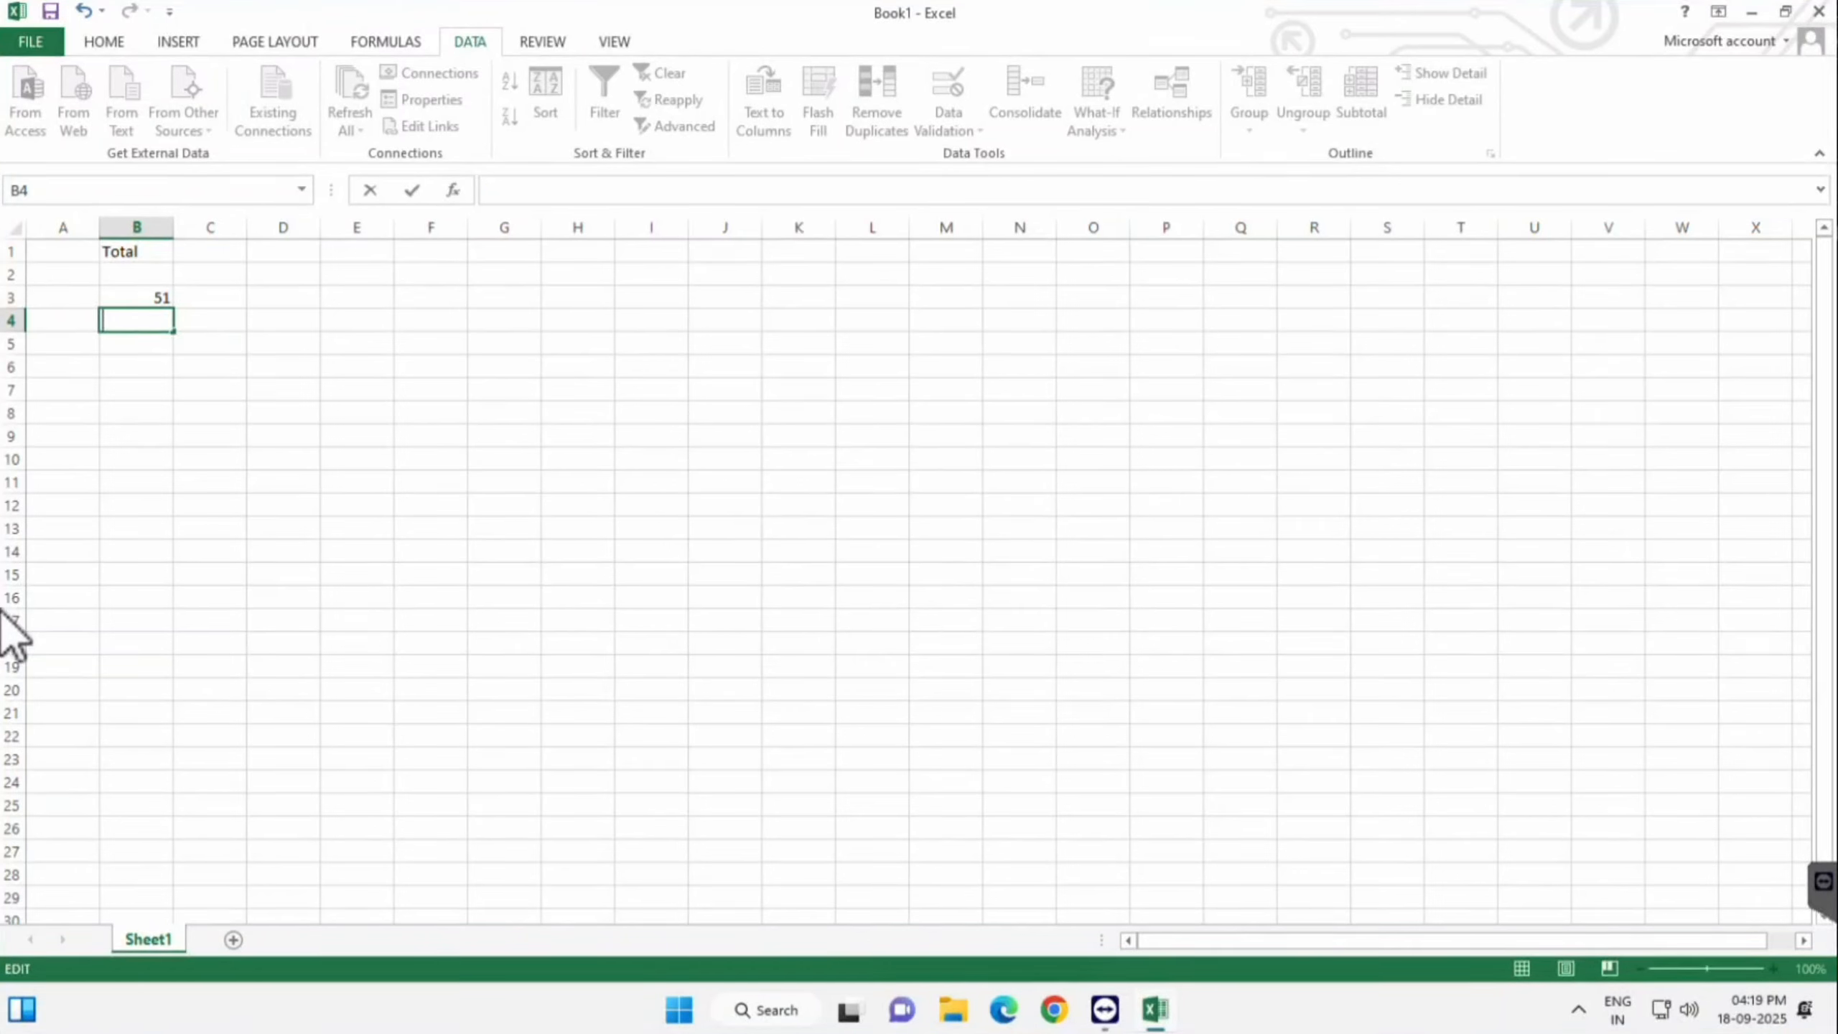
{"action": "key", "text": "Up"}
{"action": "key", "text": "Delete"}
- Select B3:B13 and define a whole-number rule 'less than' with maximum 30
{"action": "left_click_drag", "start_coordinate": [136, 296], "coordinate": [136, 529]}
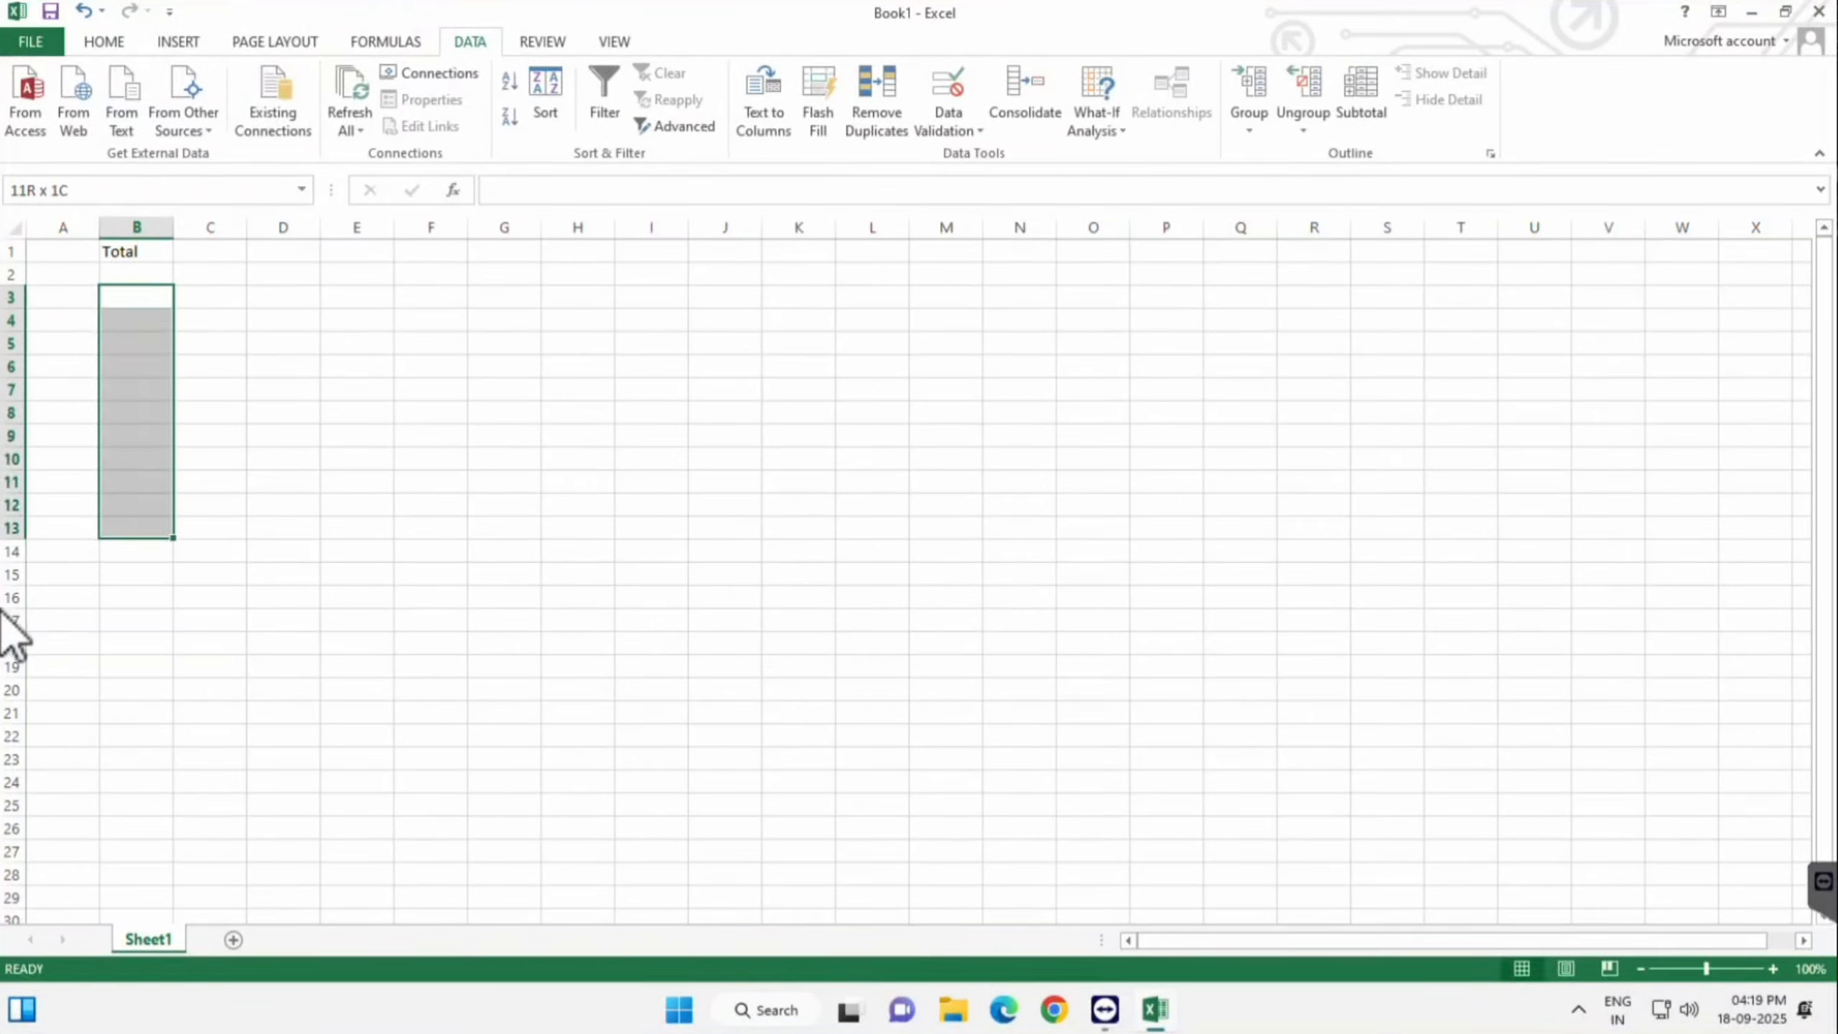
{"action": "left_click", "coordinate": [948, 130]}
{"action": "left_click", "coordinate": [1000, 153]}
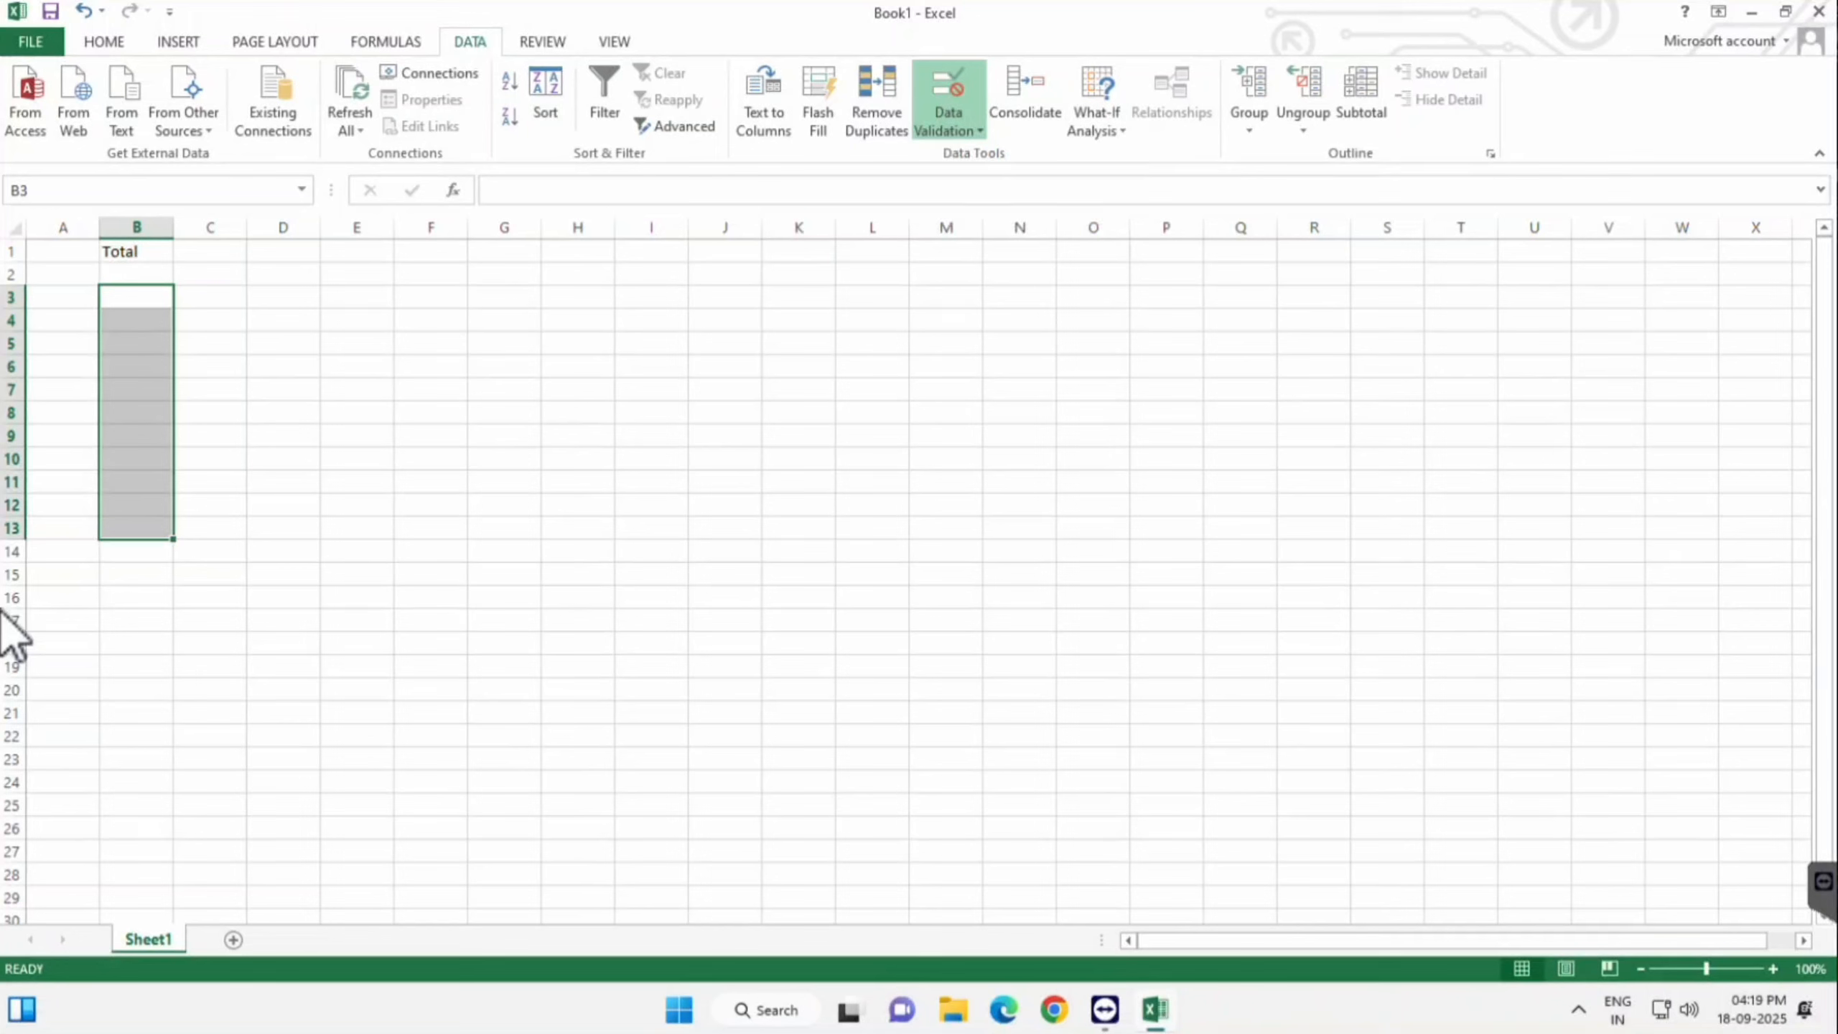
{"action": "left_click", "coordinate": [870, 566]}
{"action": "left_click", "coordinate": [711, 320]}
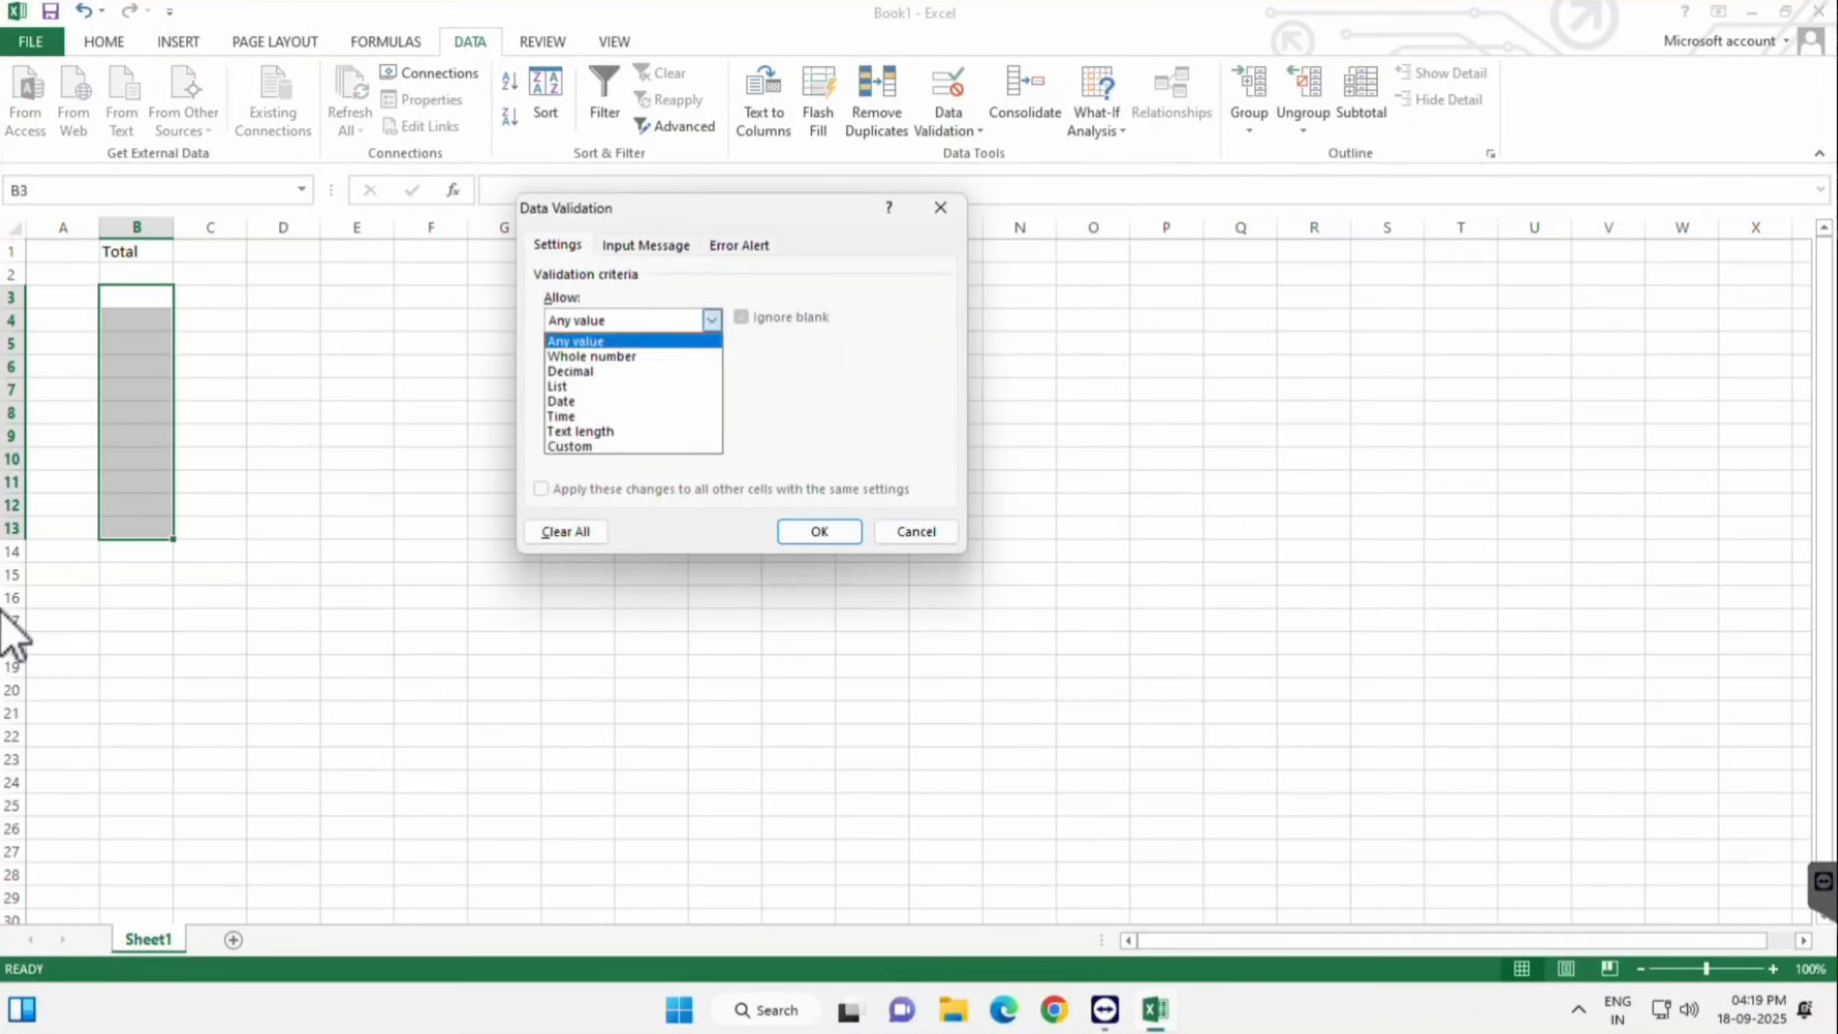
{"action": "left_click", "coordinate": [579, 353]}
{"action": "left_click", "coordinate": [711, 367]}
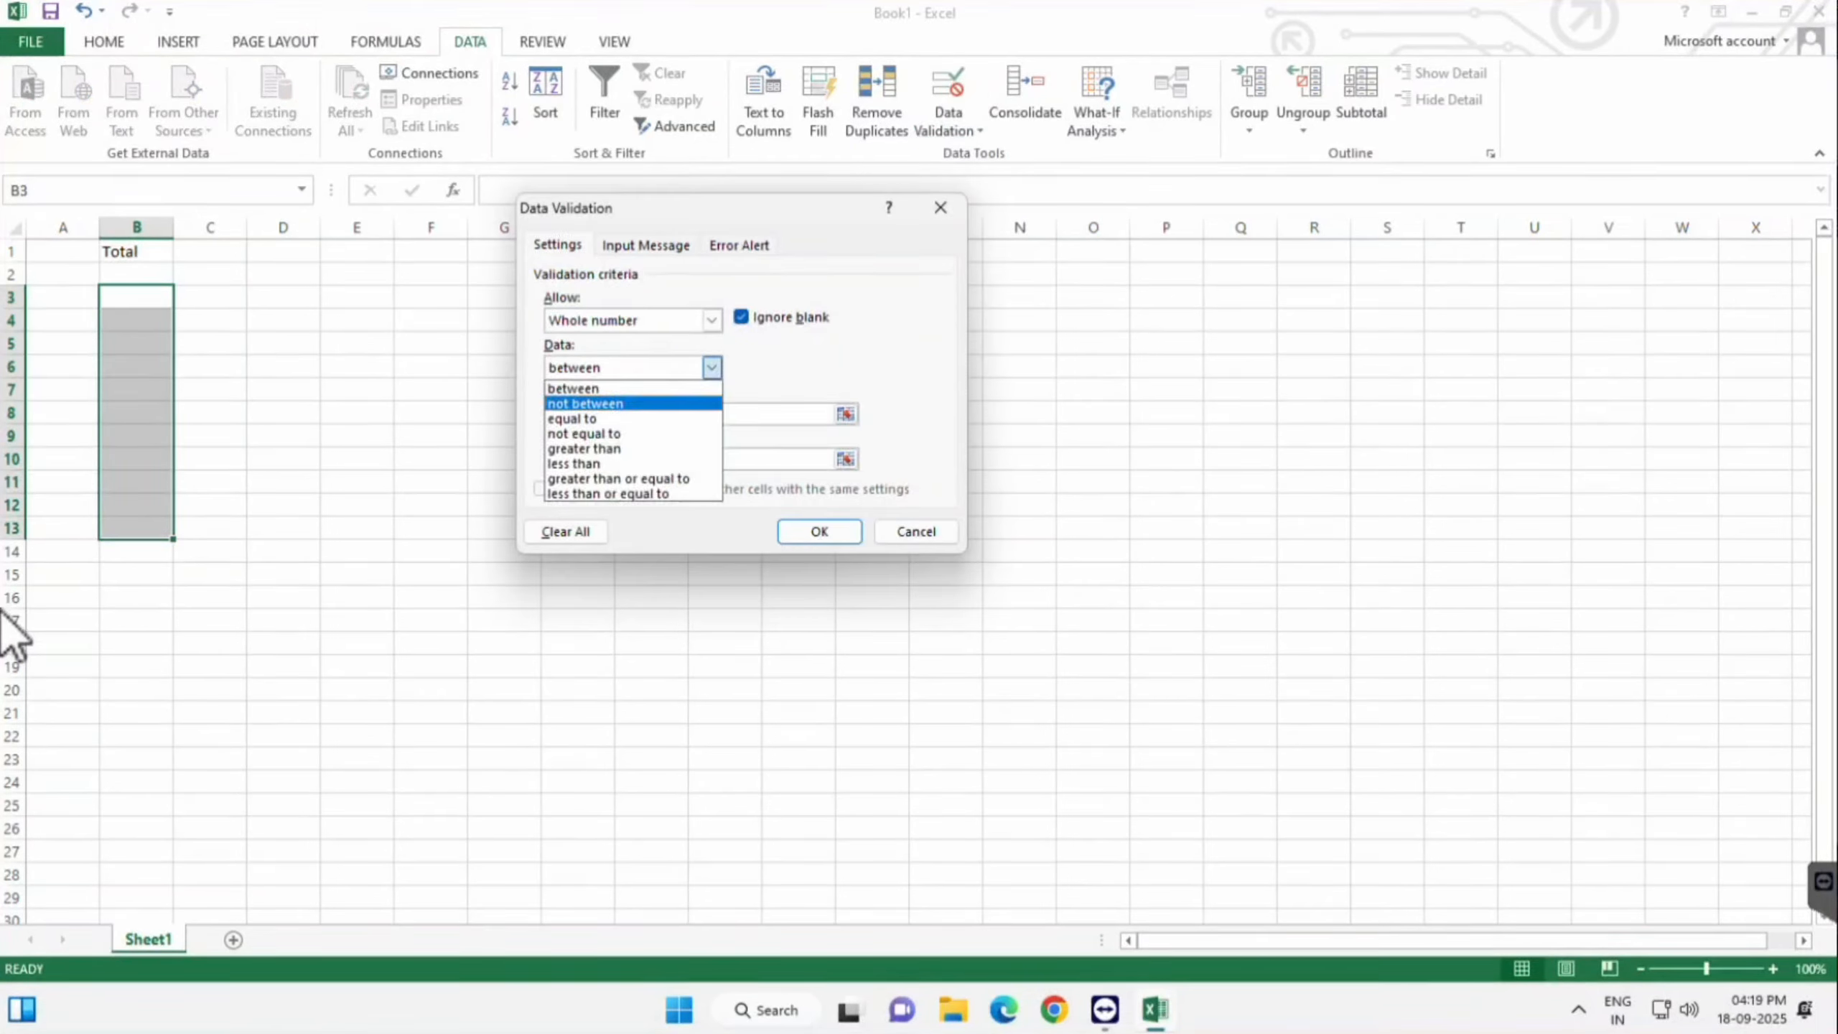
{"action": "left_click", "coordinate": [574, 463]}
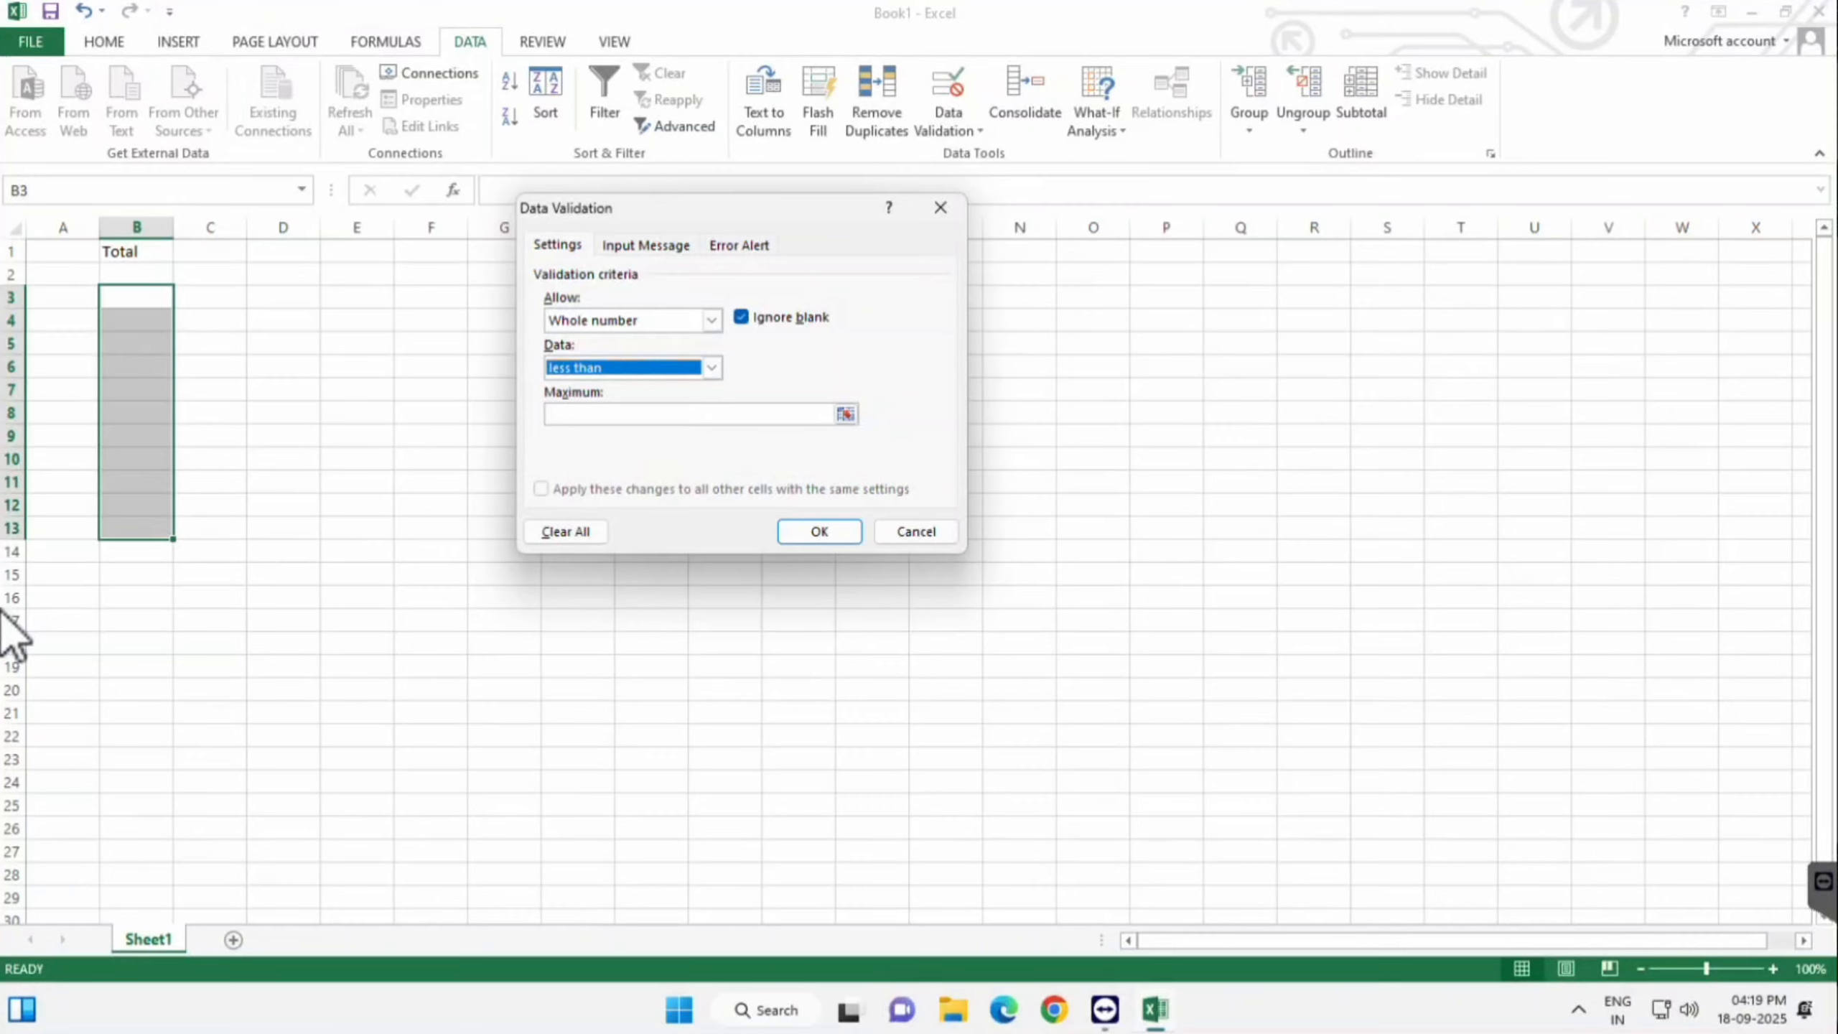
{"action": "key", "text": "Tab"}
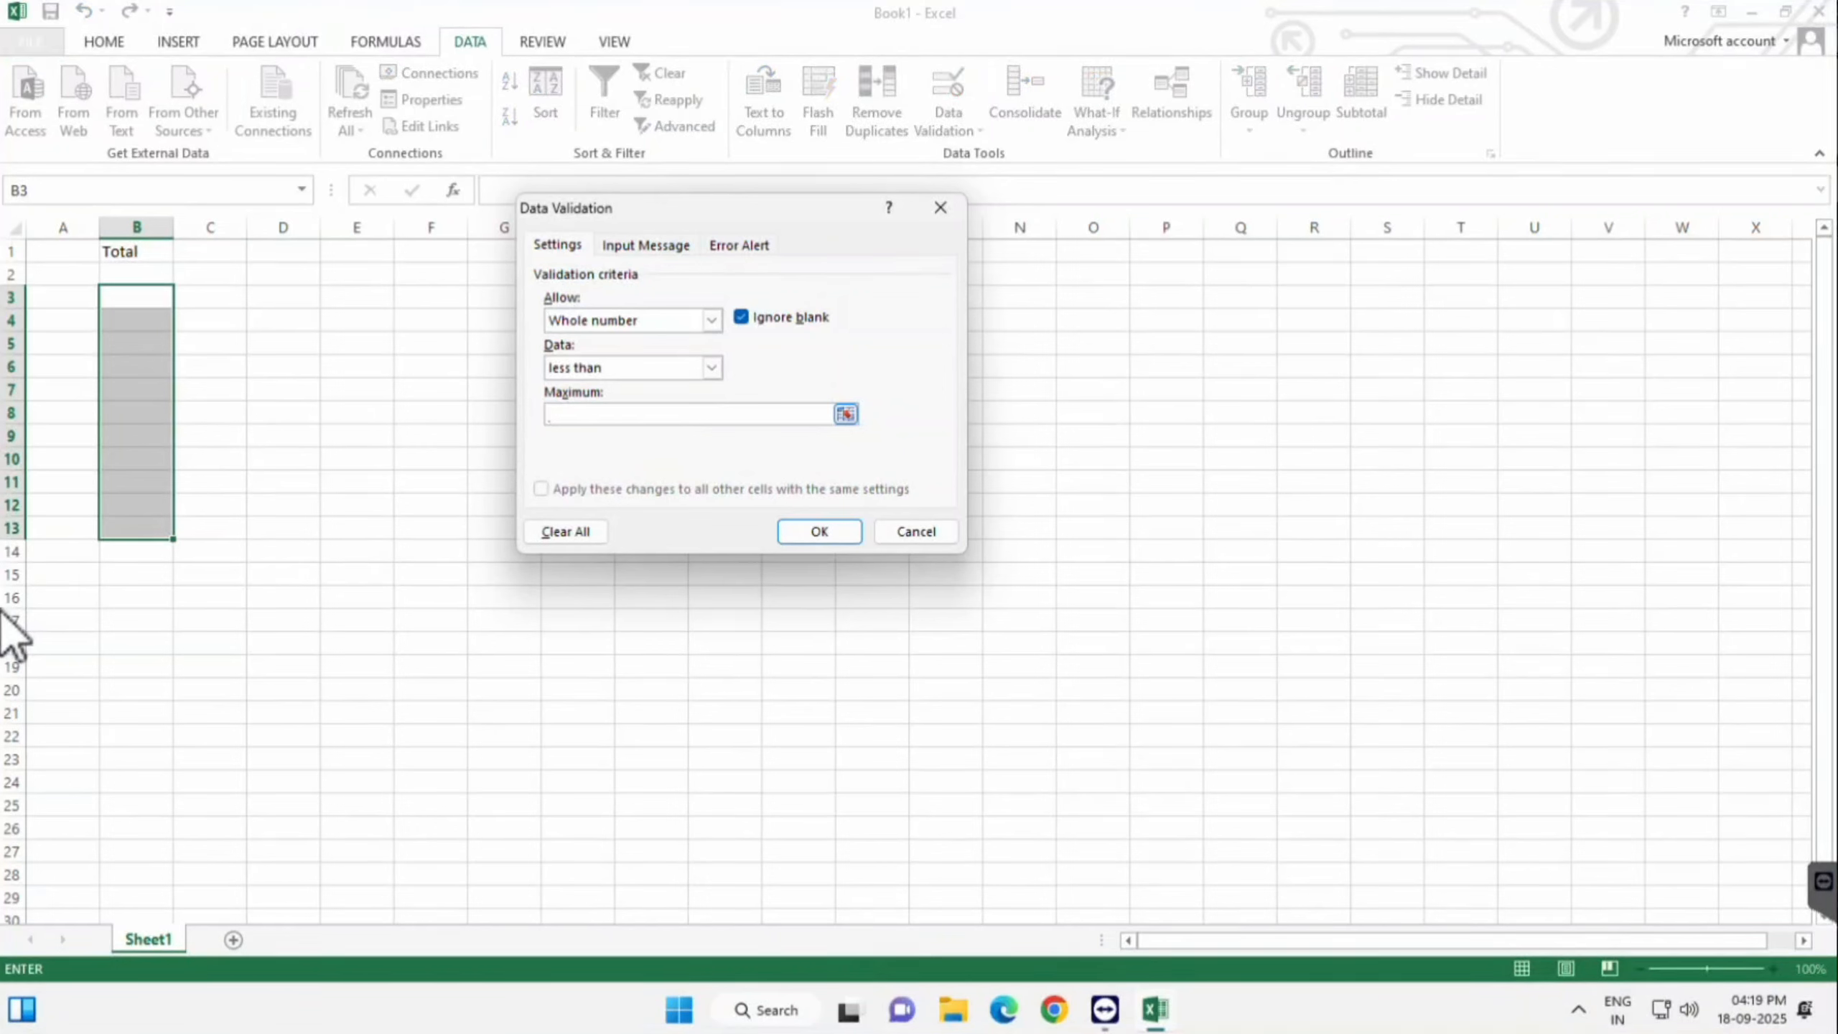
{"action": "type", "text": "30"}
{"action": "left_click", "coordinate": [712, 367]}
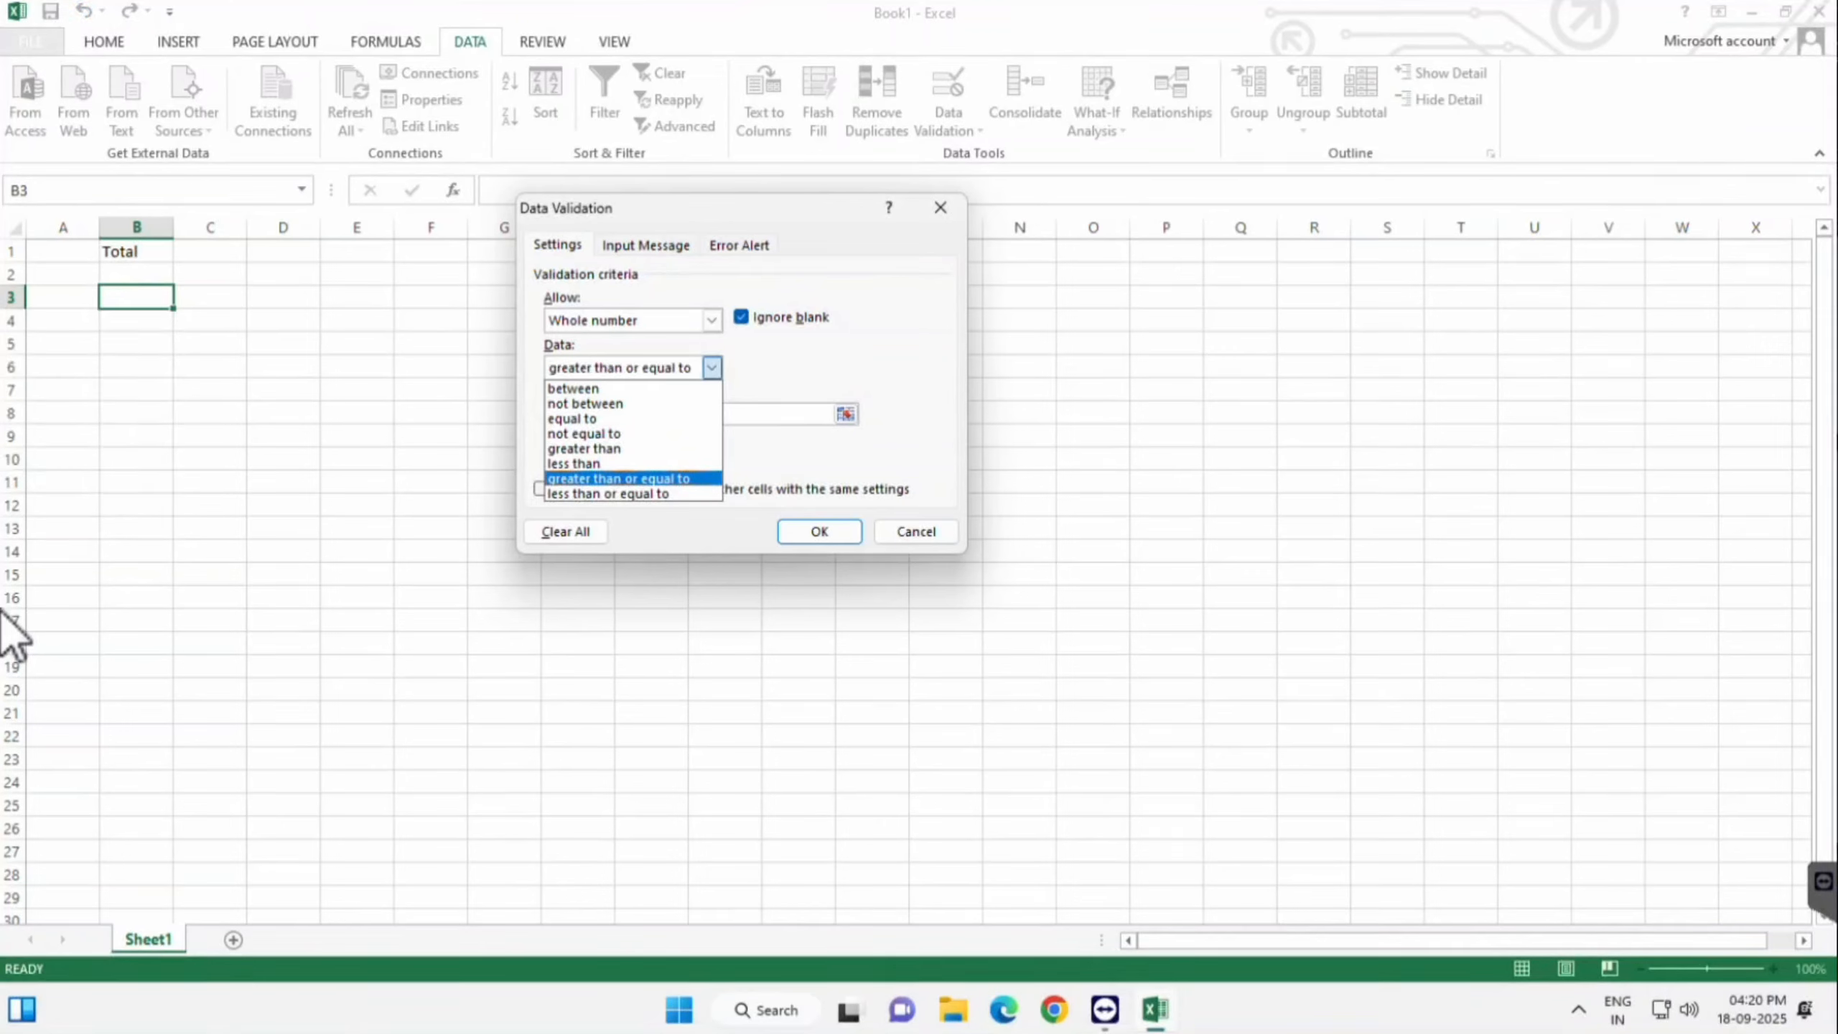
- Switch the comparison to 'less than or equal to', keeping 30 as the maximum
{"action": "key", "text": "Return"}
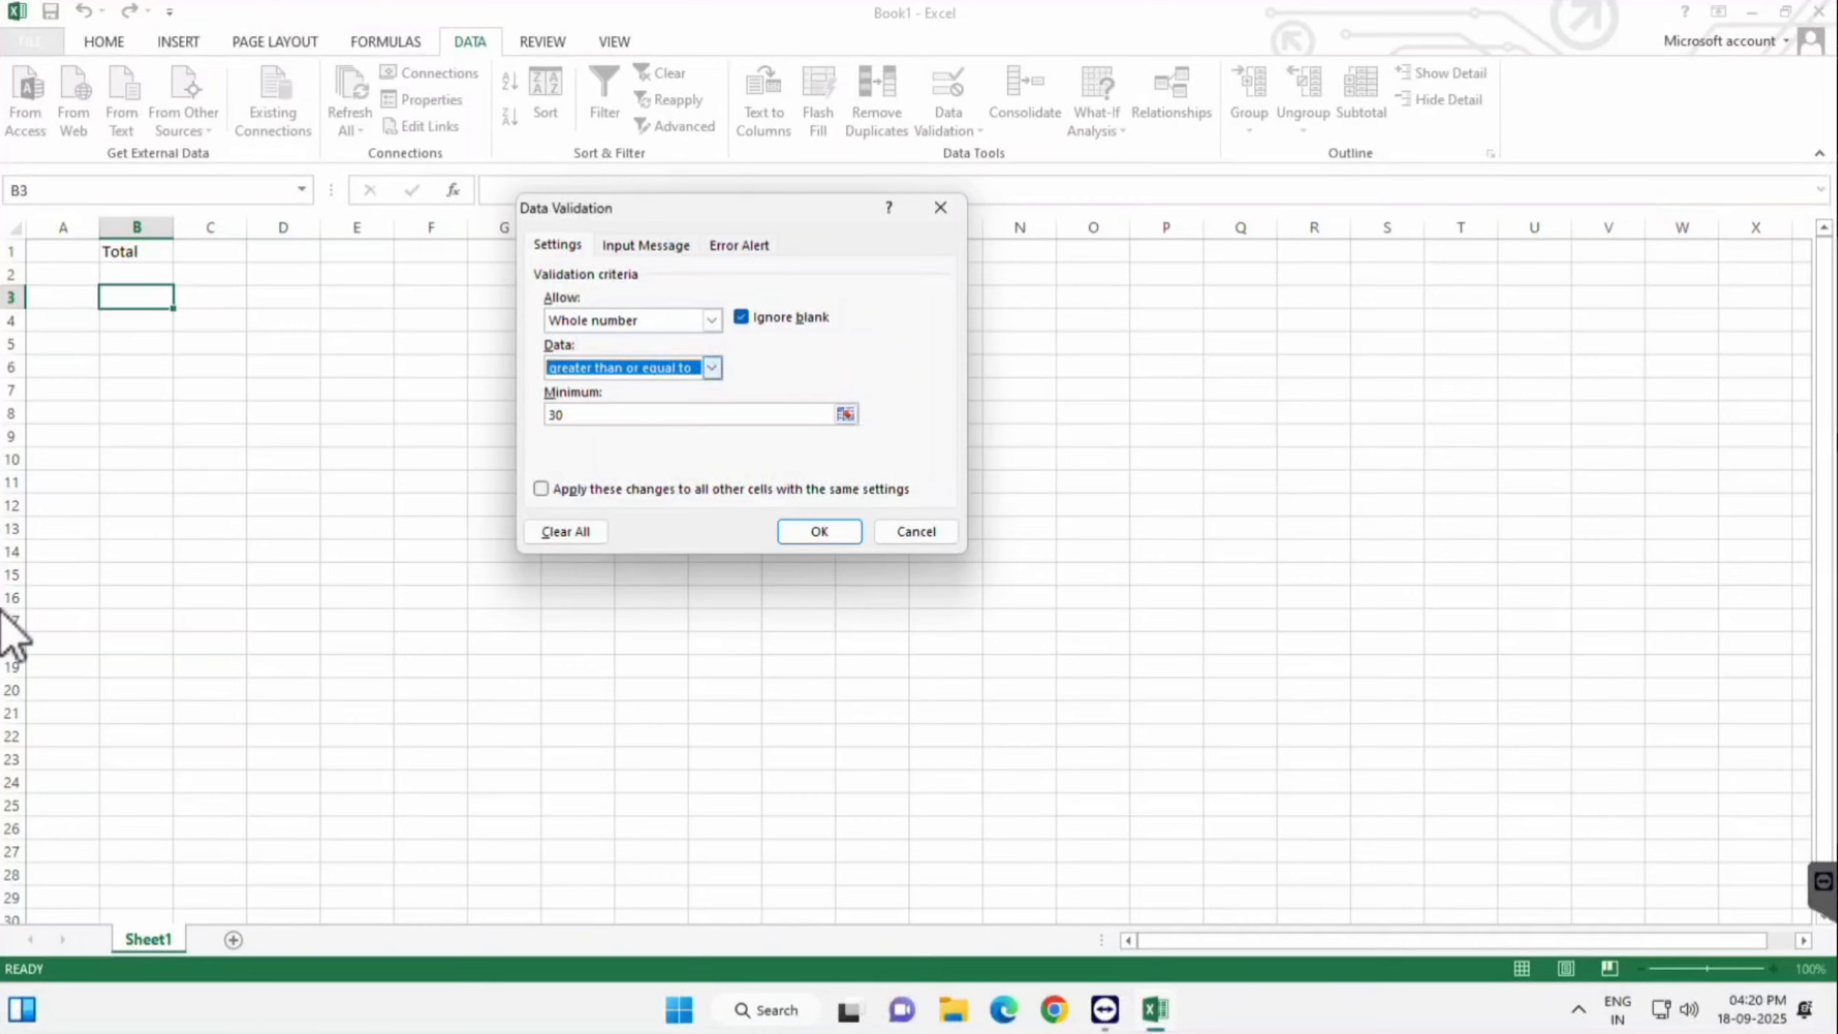
{"action": "key", "text": "alt+Down"}
{"action": "key", "text": "Down"}
{"action": "key", "text": "Return"}
{"action": "key", "text": "Tab"}
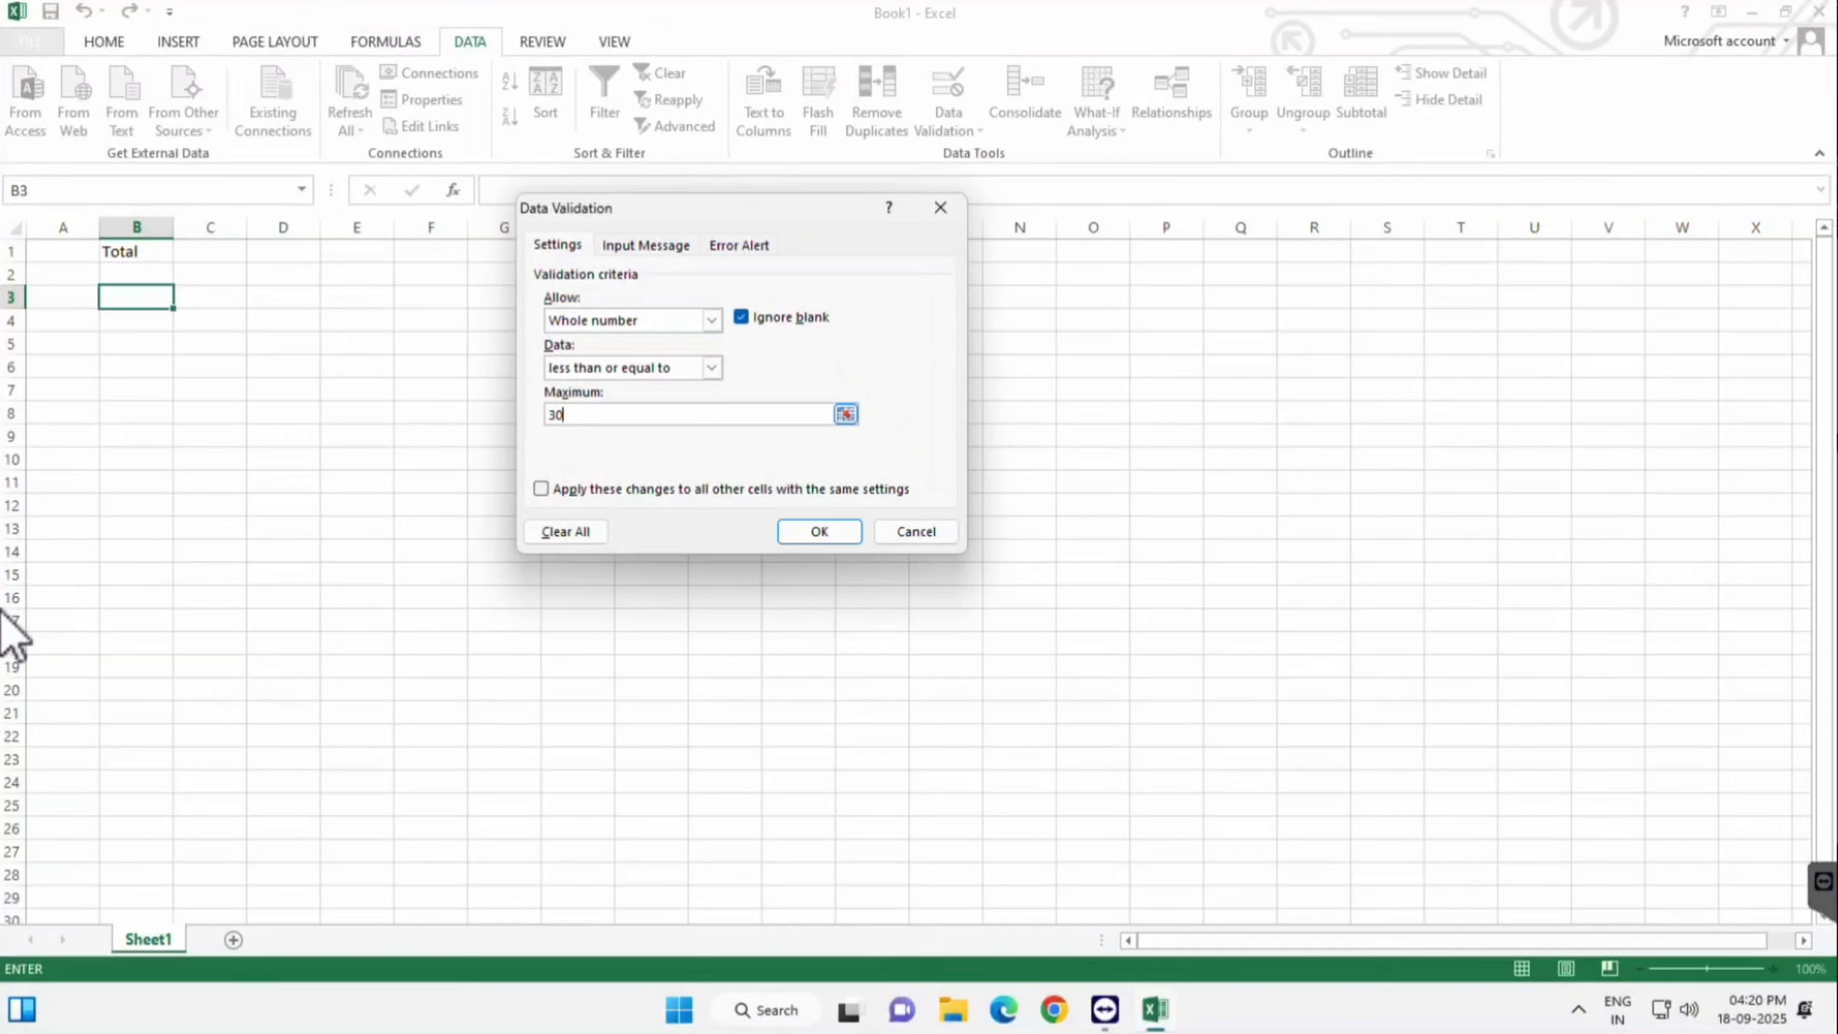
- Apply the at-most-30 rule and test B3: 30 and 29 accepted, 31 cancelled
{"action": "left_click", "coordinate": [819, 532]}
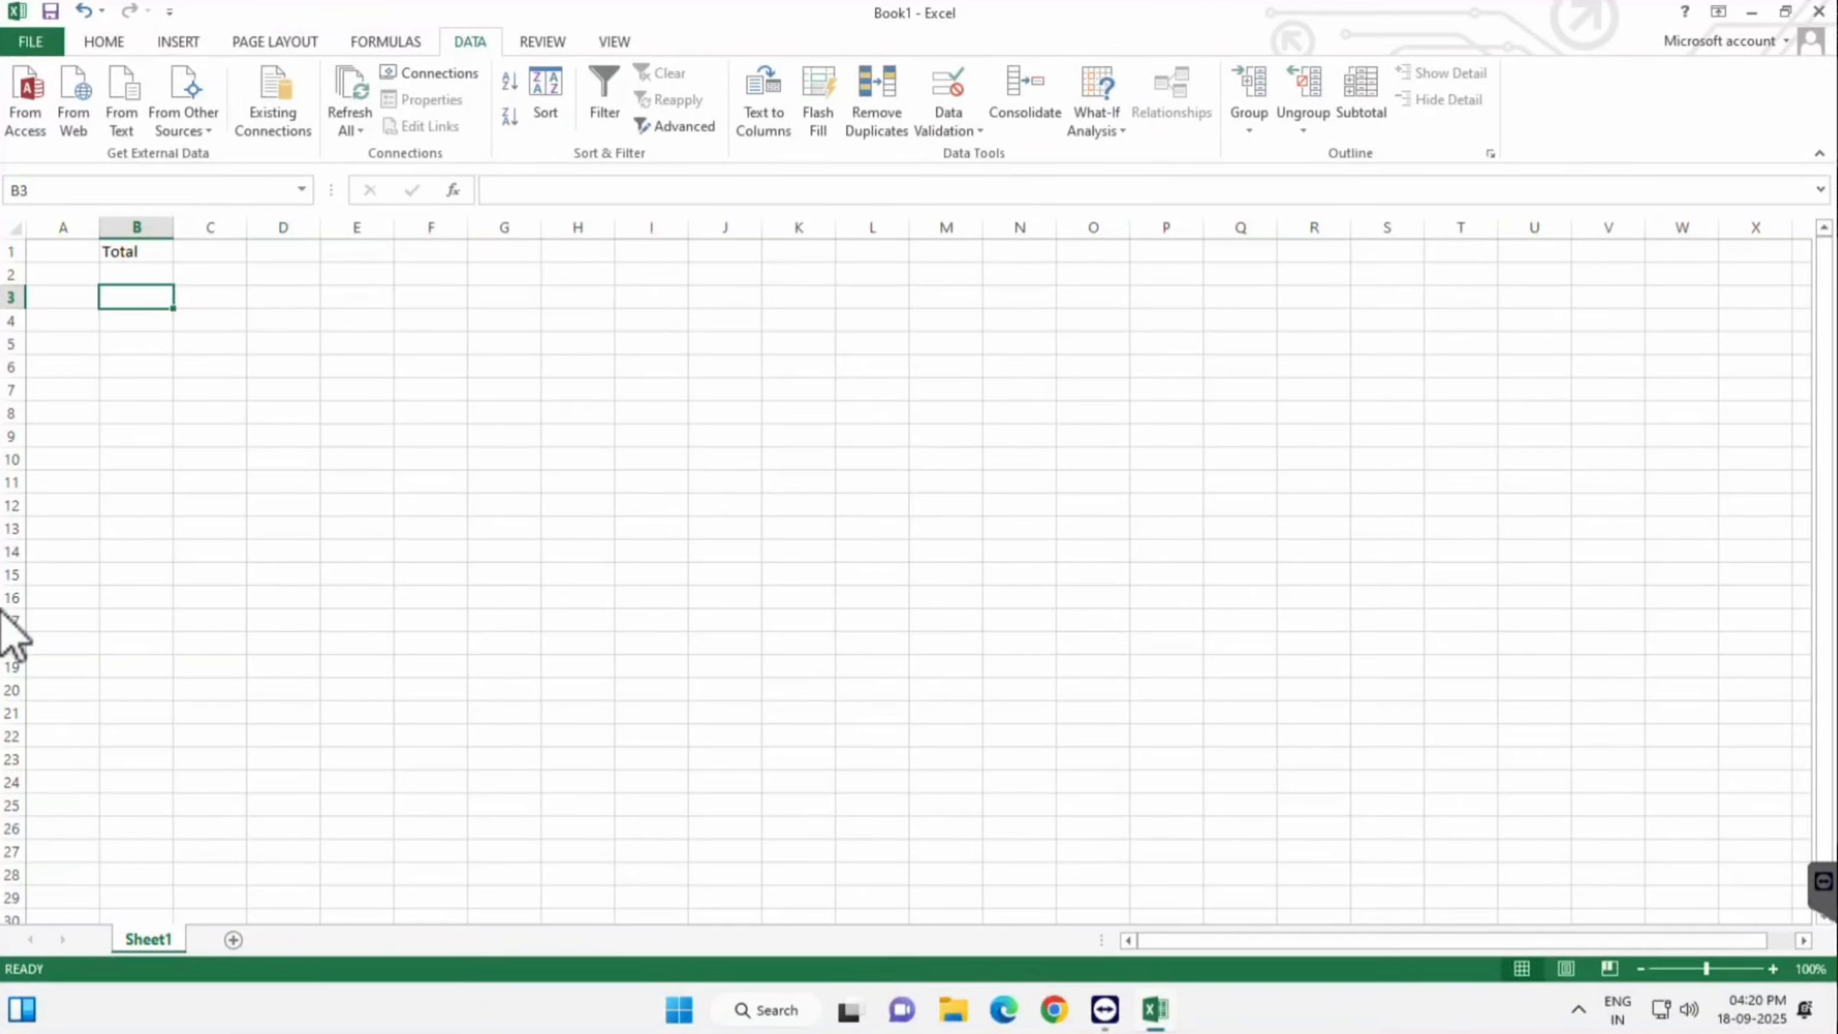
{"action": "type", "text": "30"}
{"action": "key", "text": "Return"}
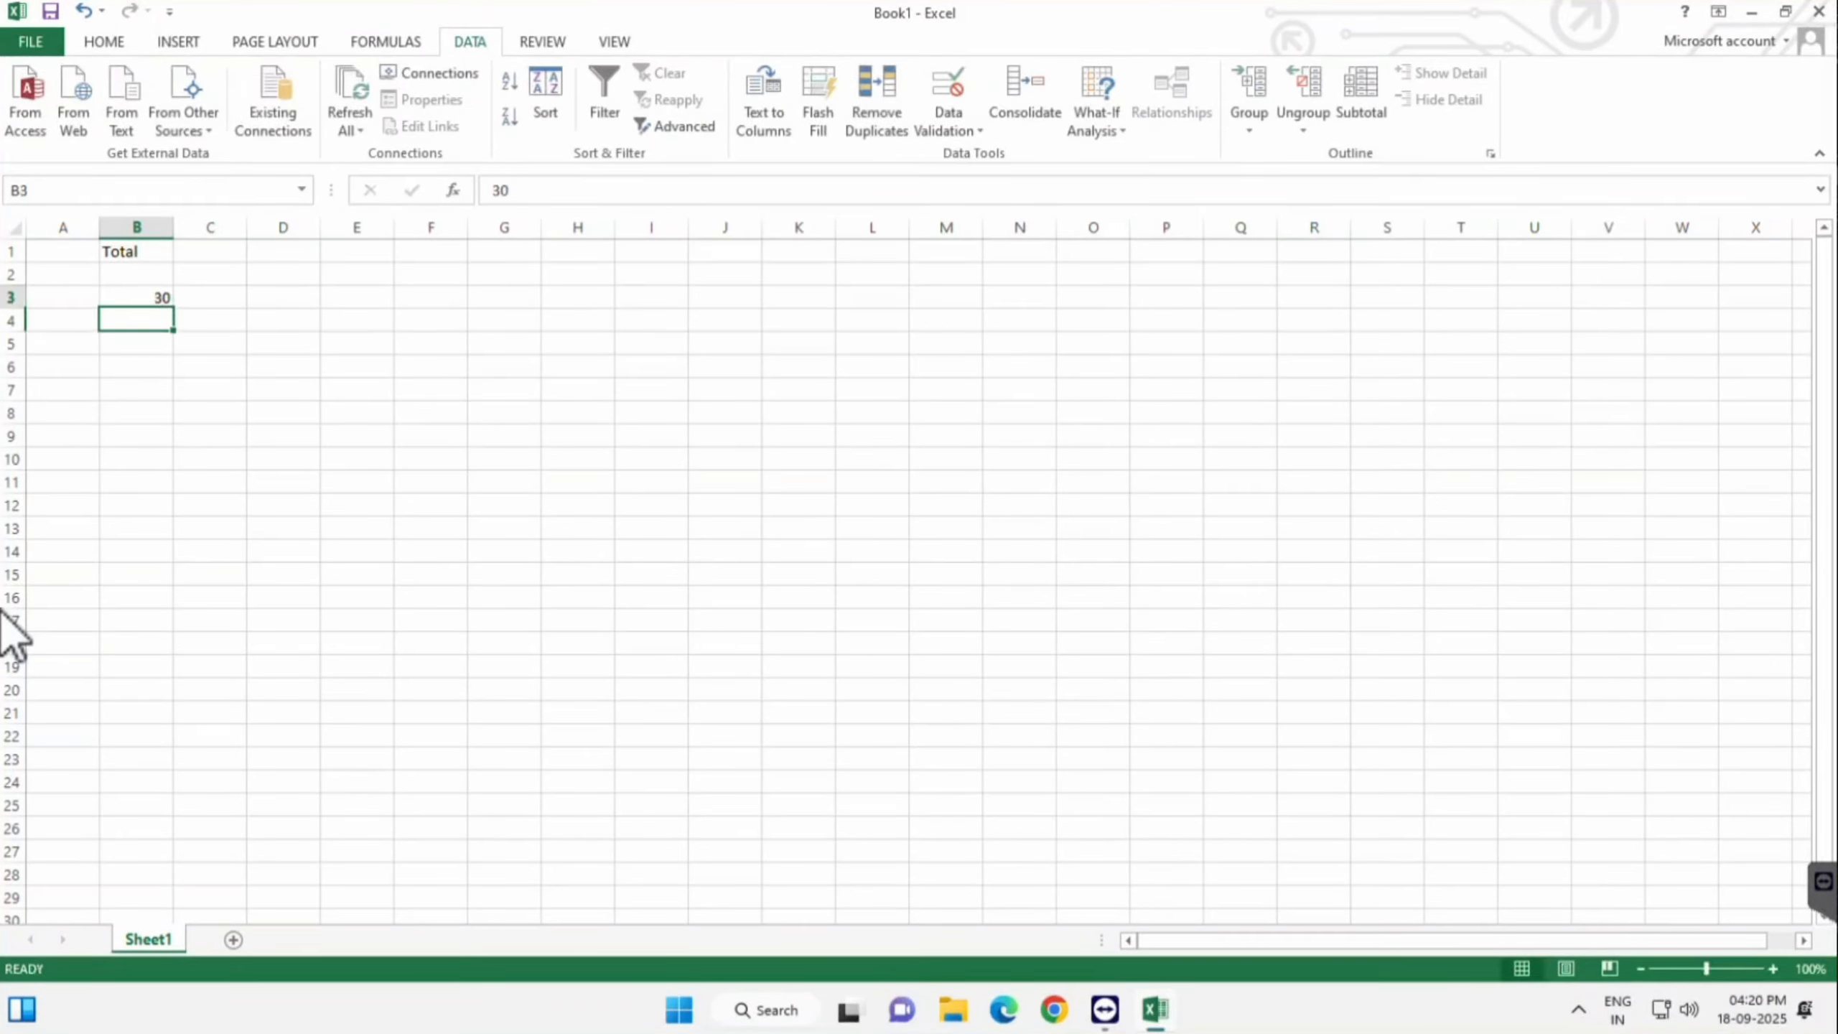
{"action": "key", "text": "Up"}
{"action": "type", "text": "29"}
{"action": "key", "text": "Return"}
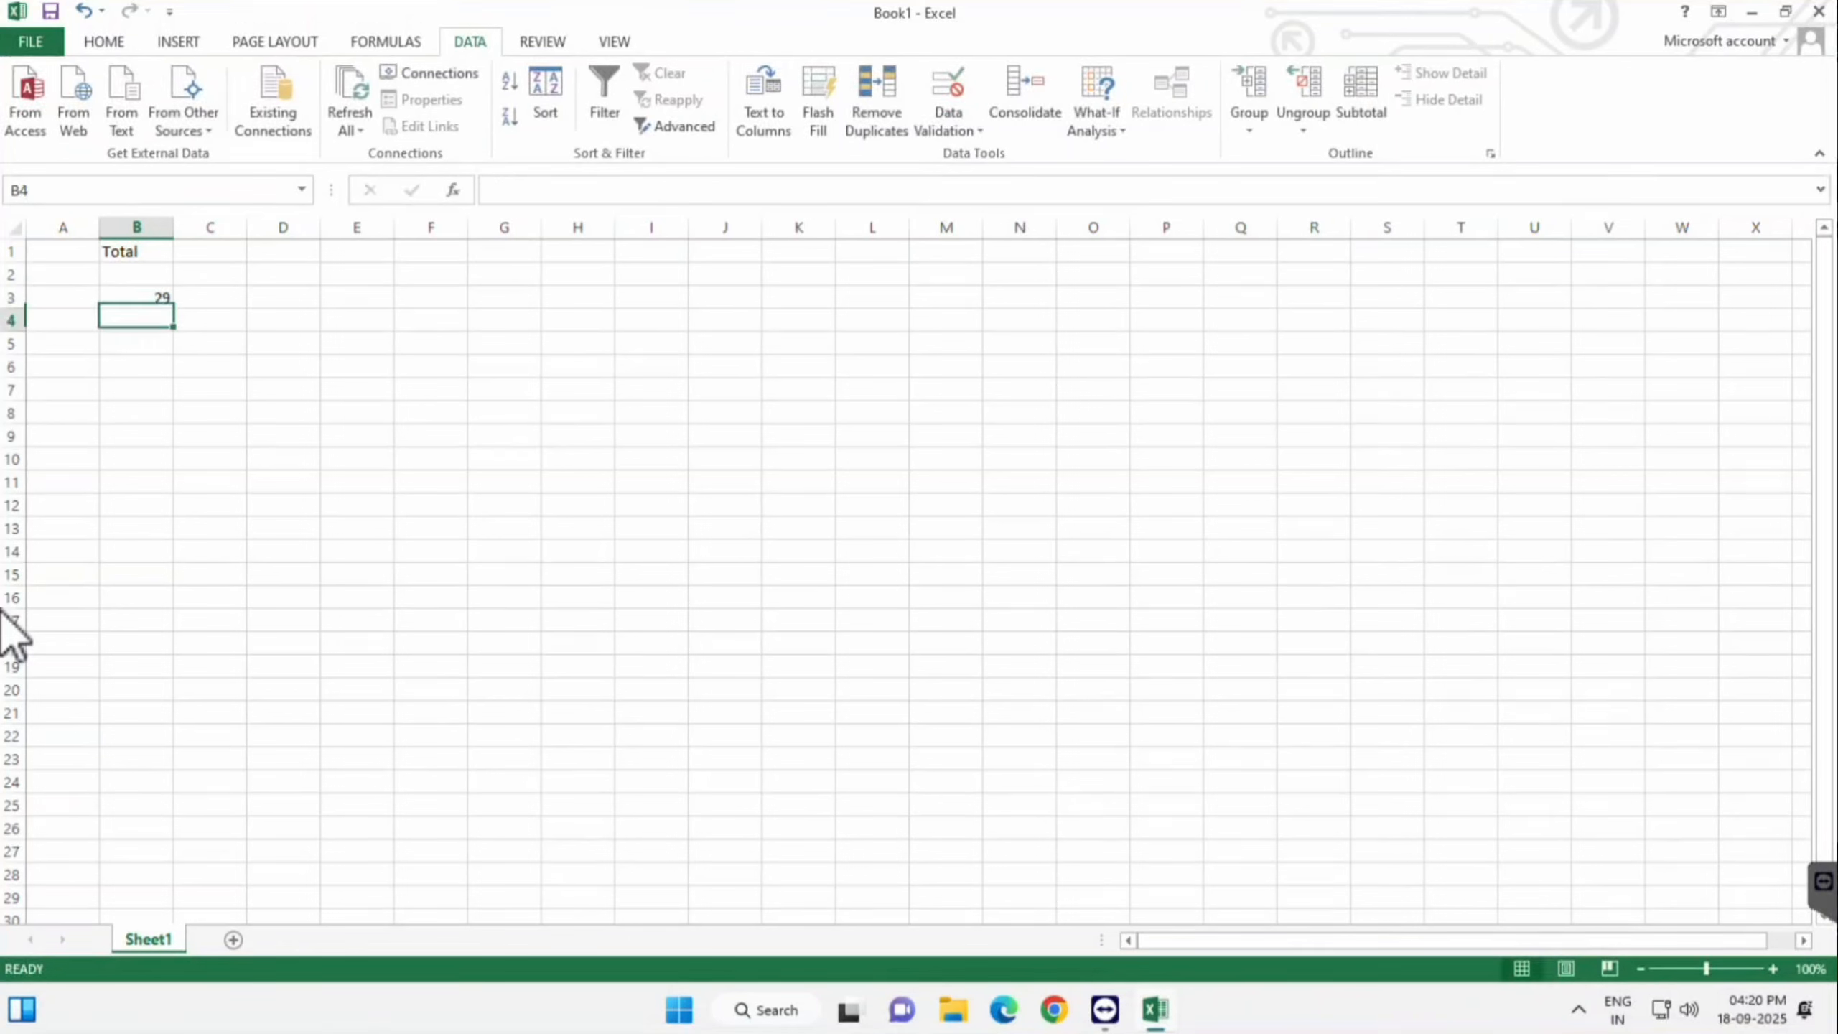
{"action": "key", "text": "Up"}
{"action": "type", "text": "31"}
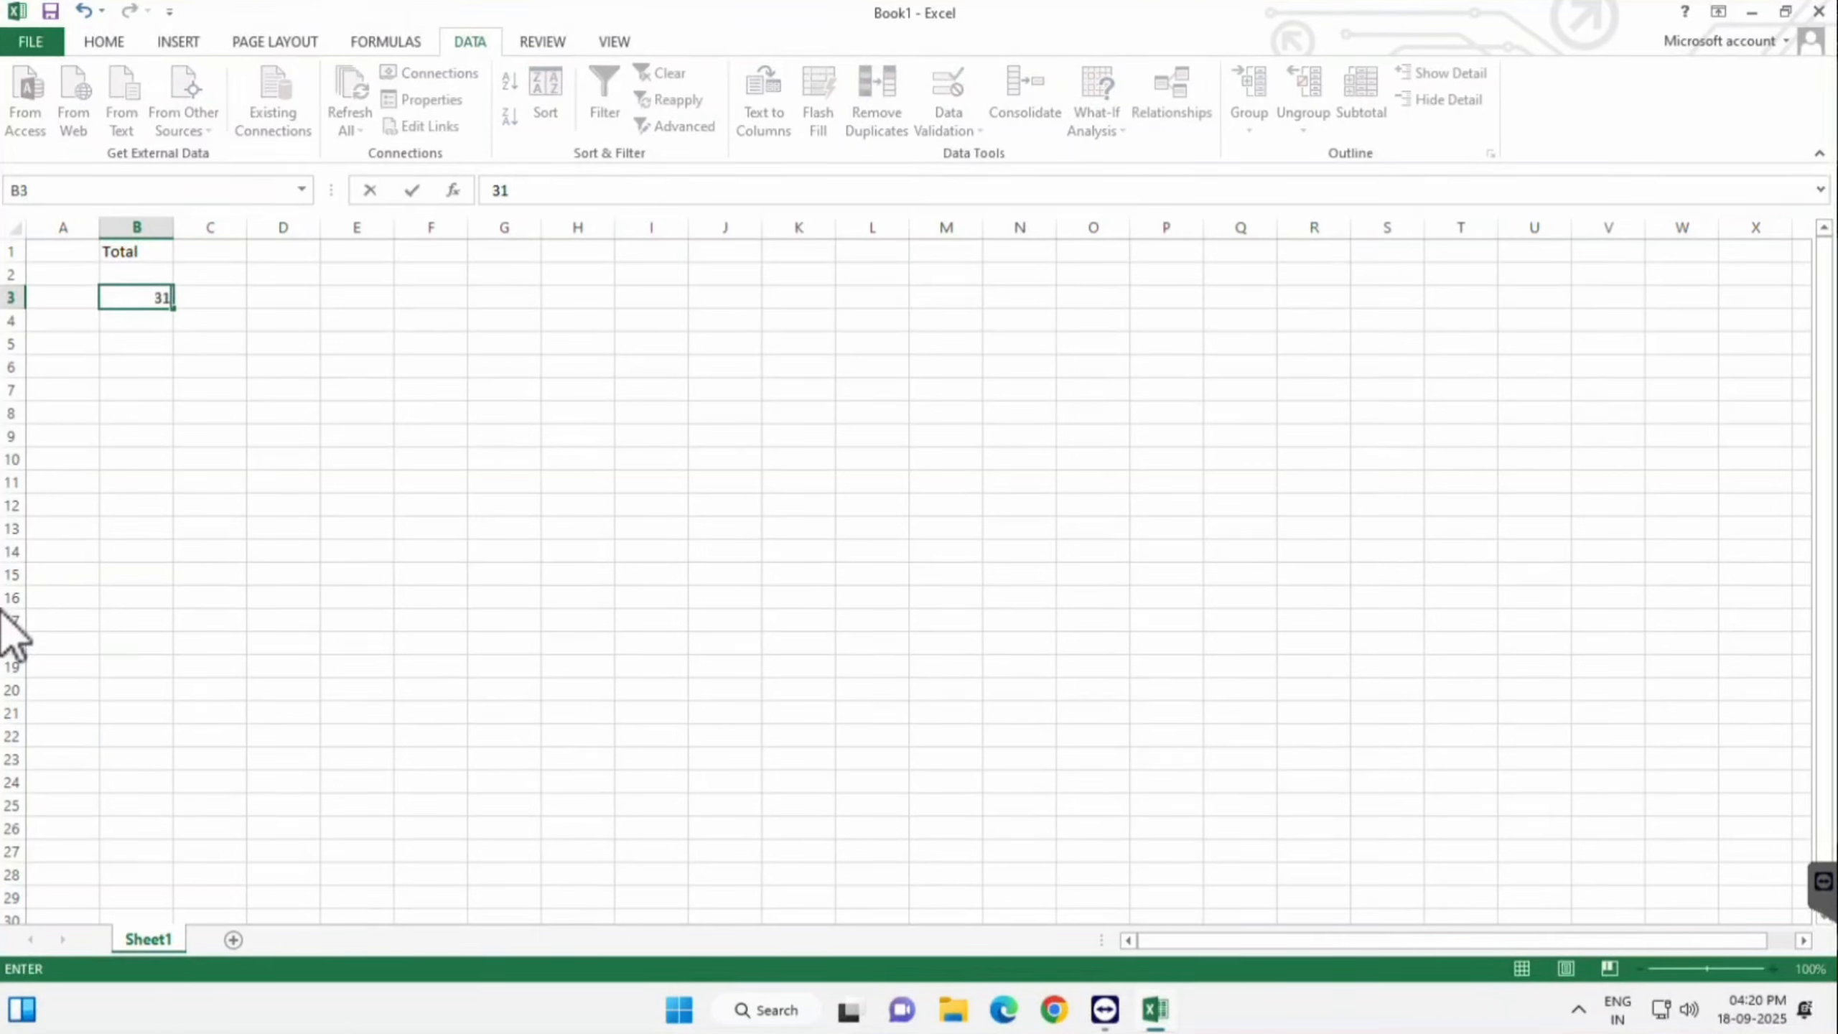
{"action": "key", "text": "Return"}
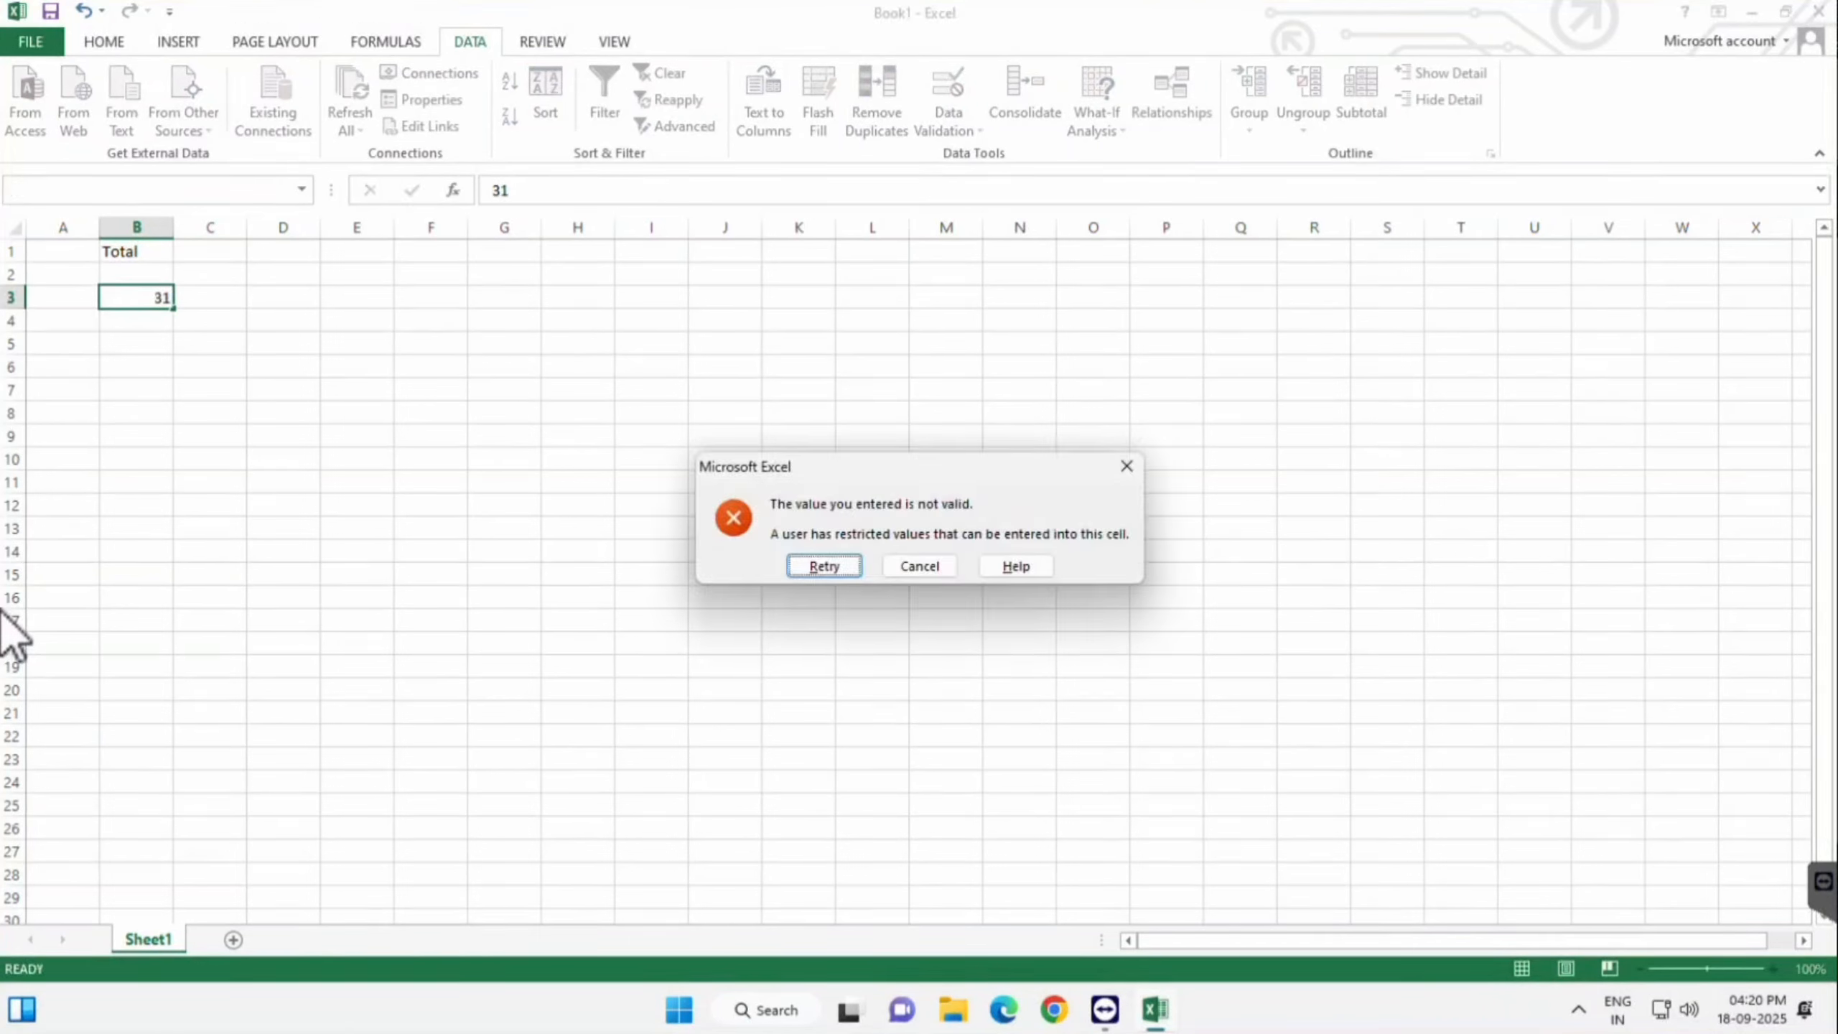
{"action": "key", "text": "Tab"}
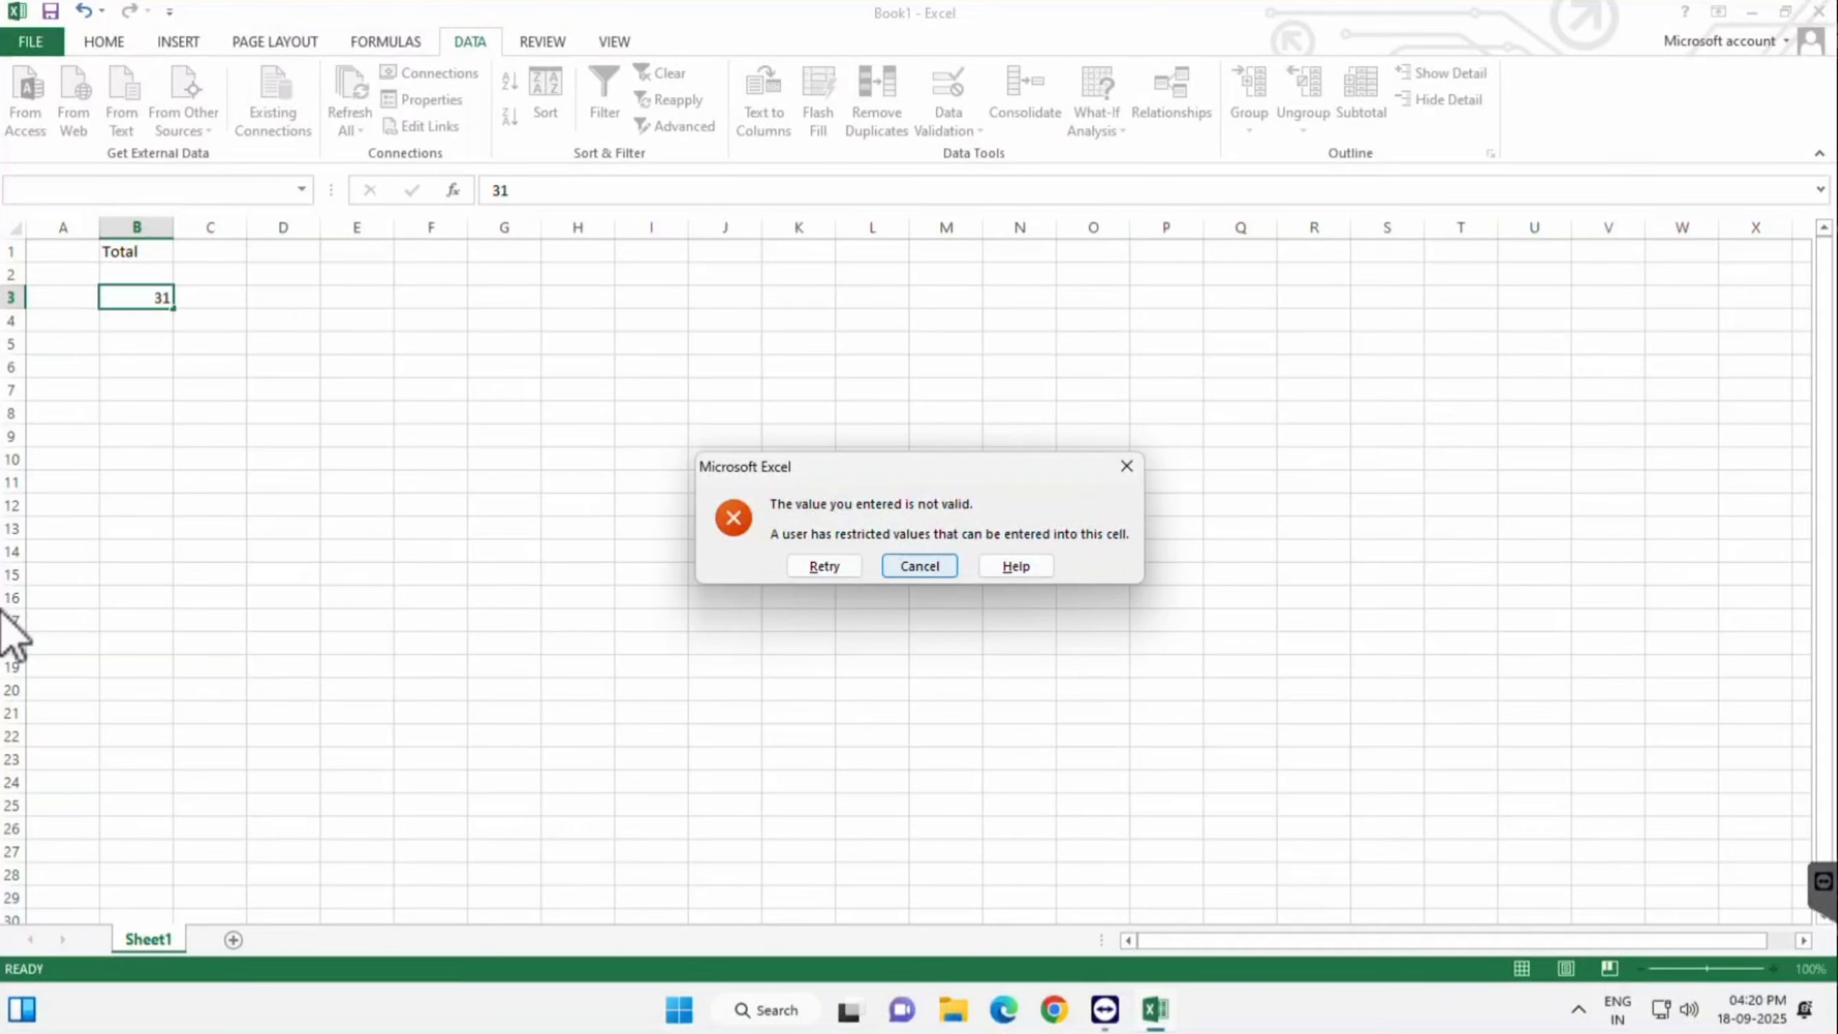
{"action": "key", "text": "Return"}
{"action": "key", "text": "alt+a"}
- Browse B3's Allow, Data, Input Message and Error Alert settings, then cancel unchanged
{"action": "key", "text": "v"}
{"action": "key", "text": "v"}
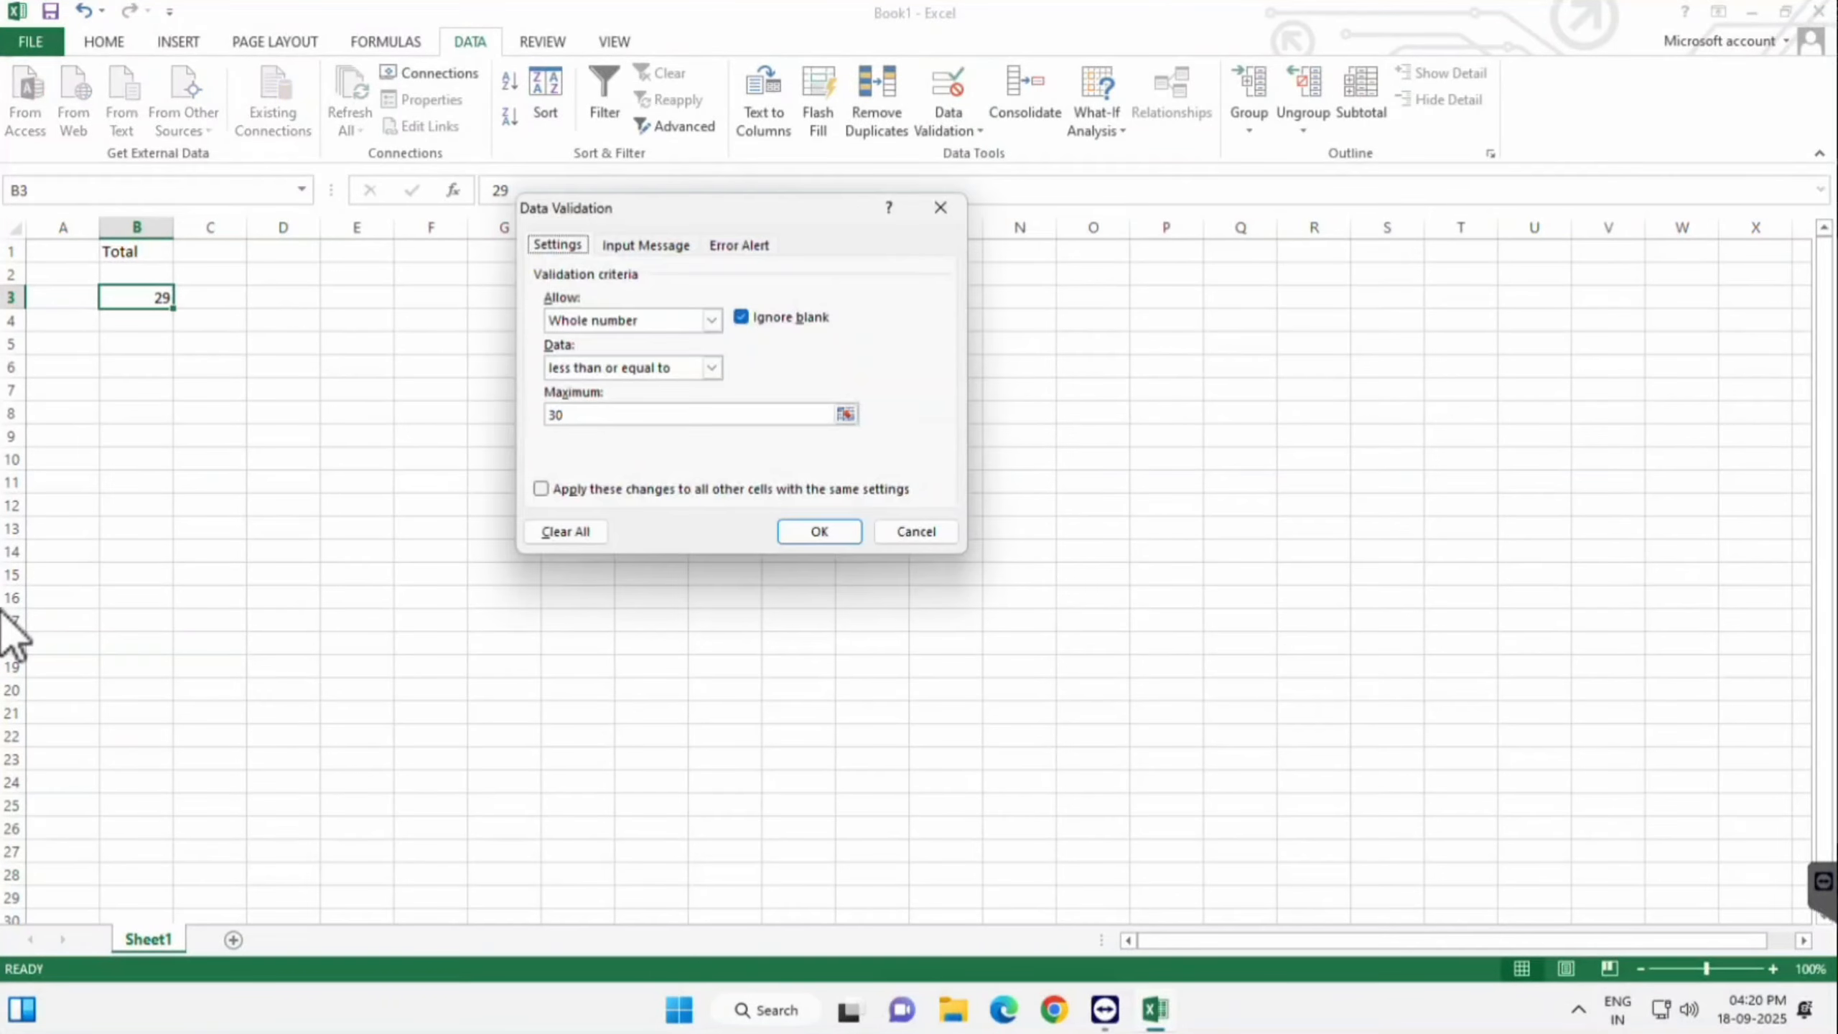
{"action": "left_click", "coordinate": [712, 367]}
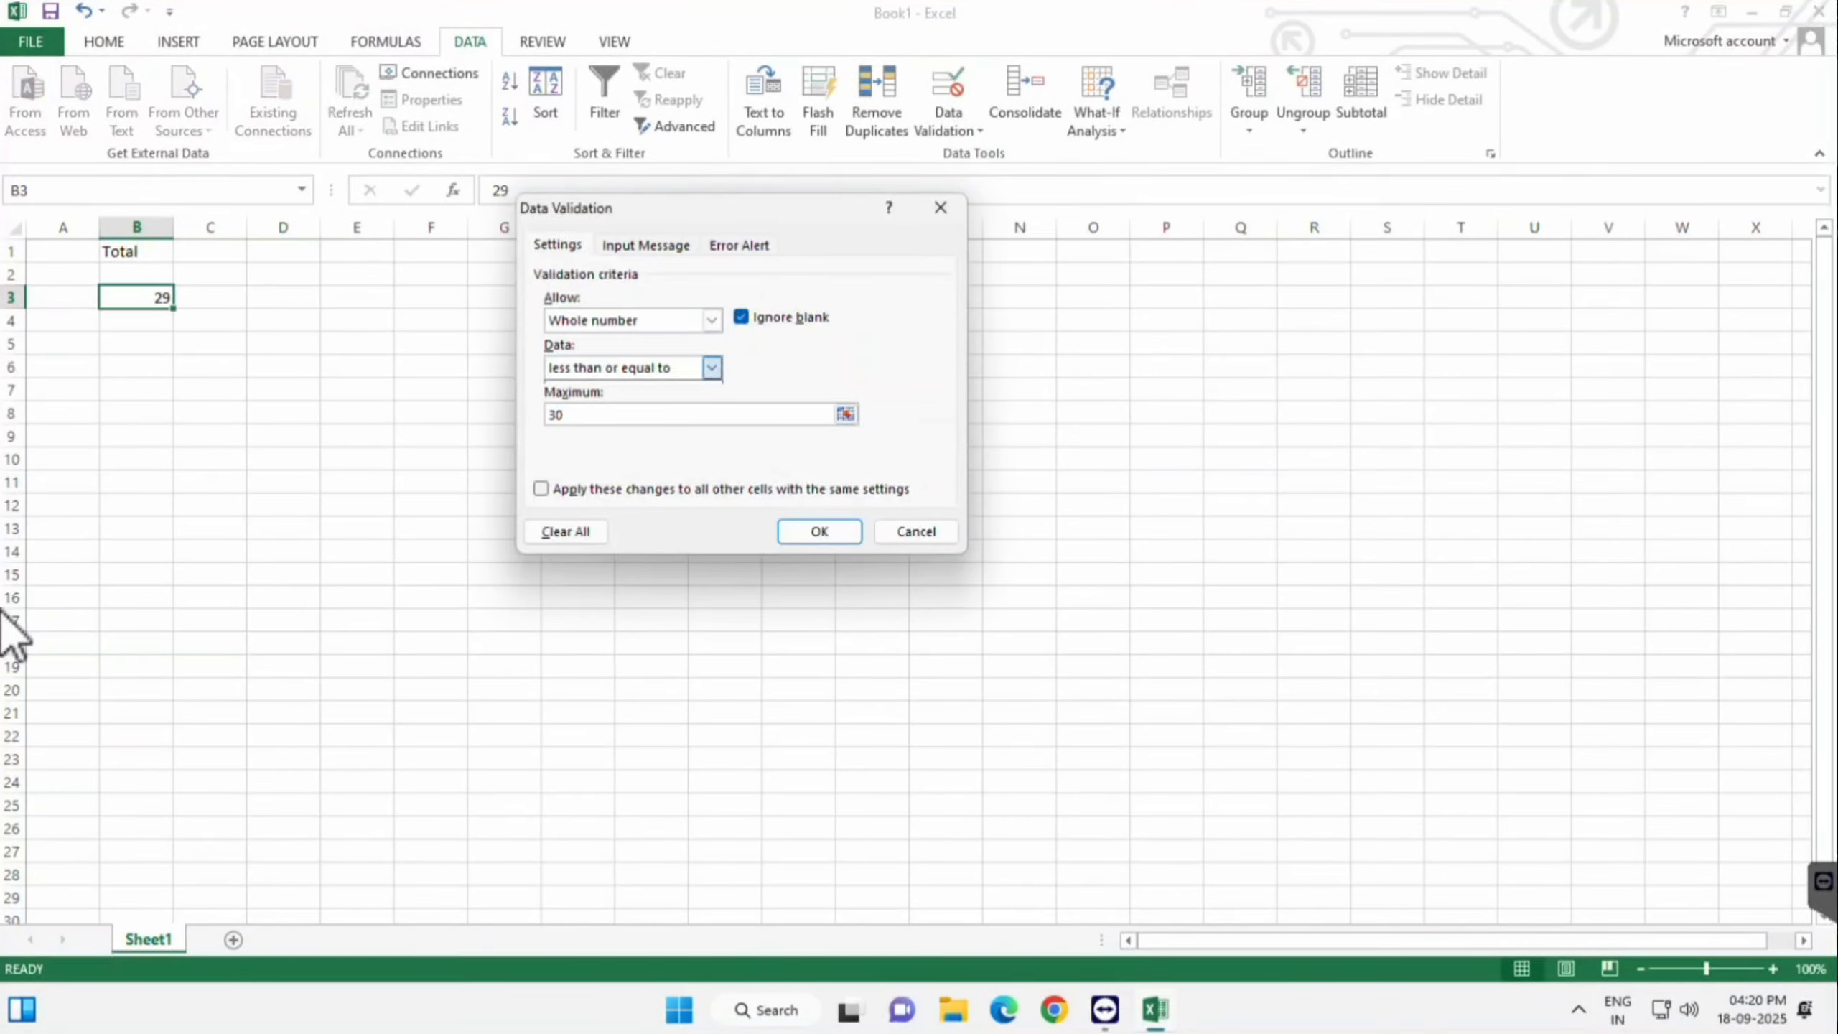
{"action": "left_click", "coordinate": [713, 320]}
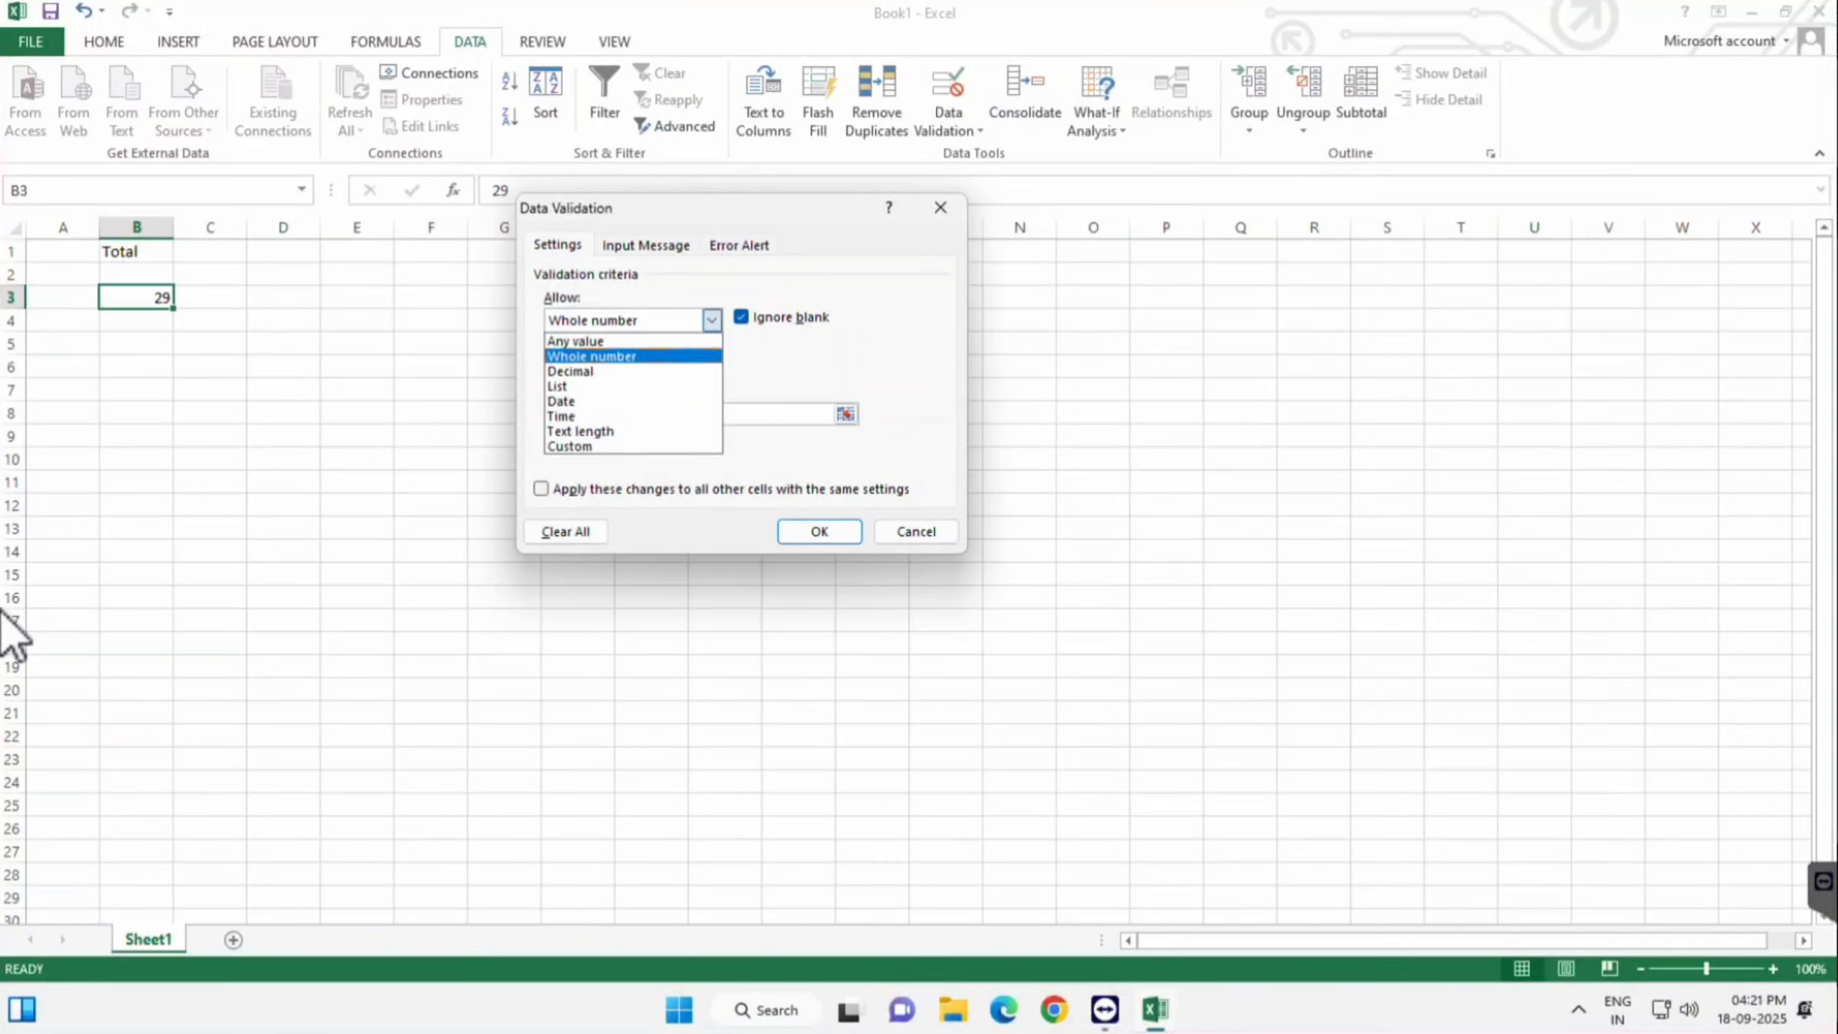
{"action": "left_click", "coordinate": [592, 356]}
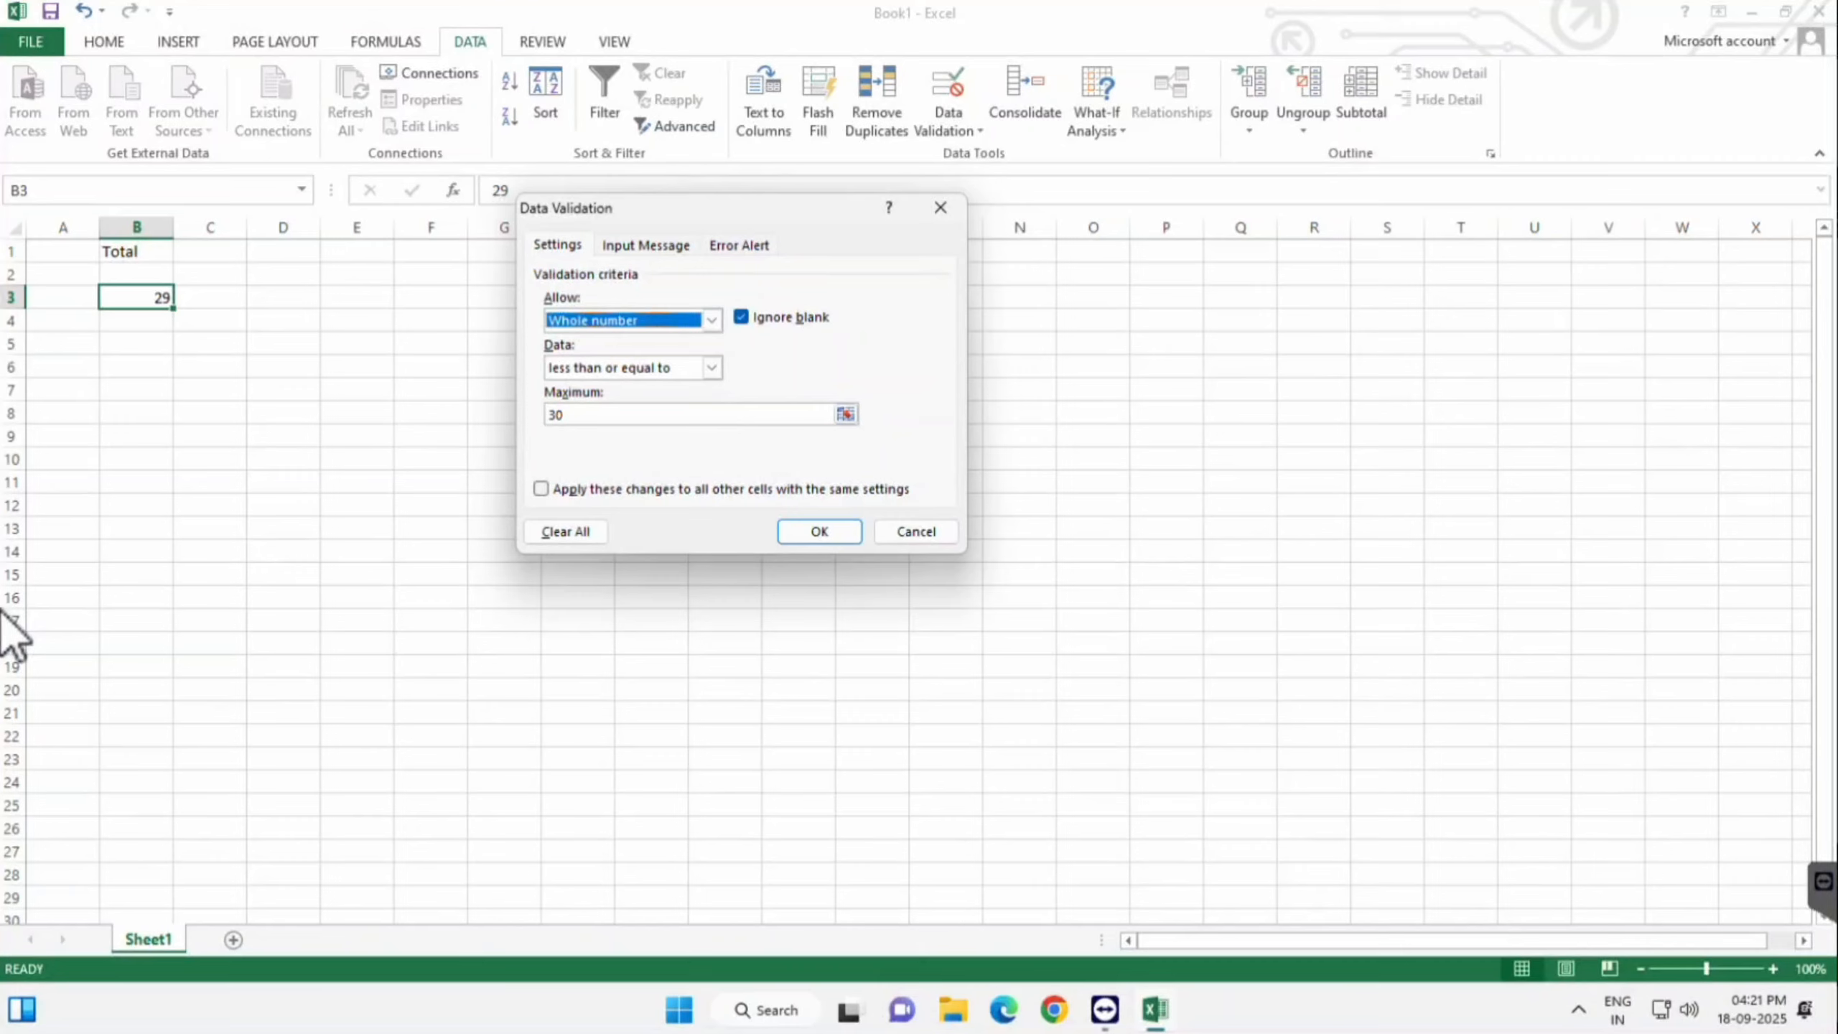
{"action": "key", "text": "Tab"}
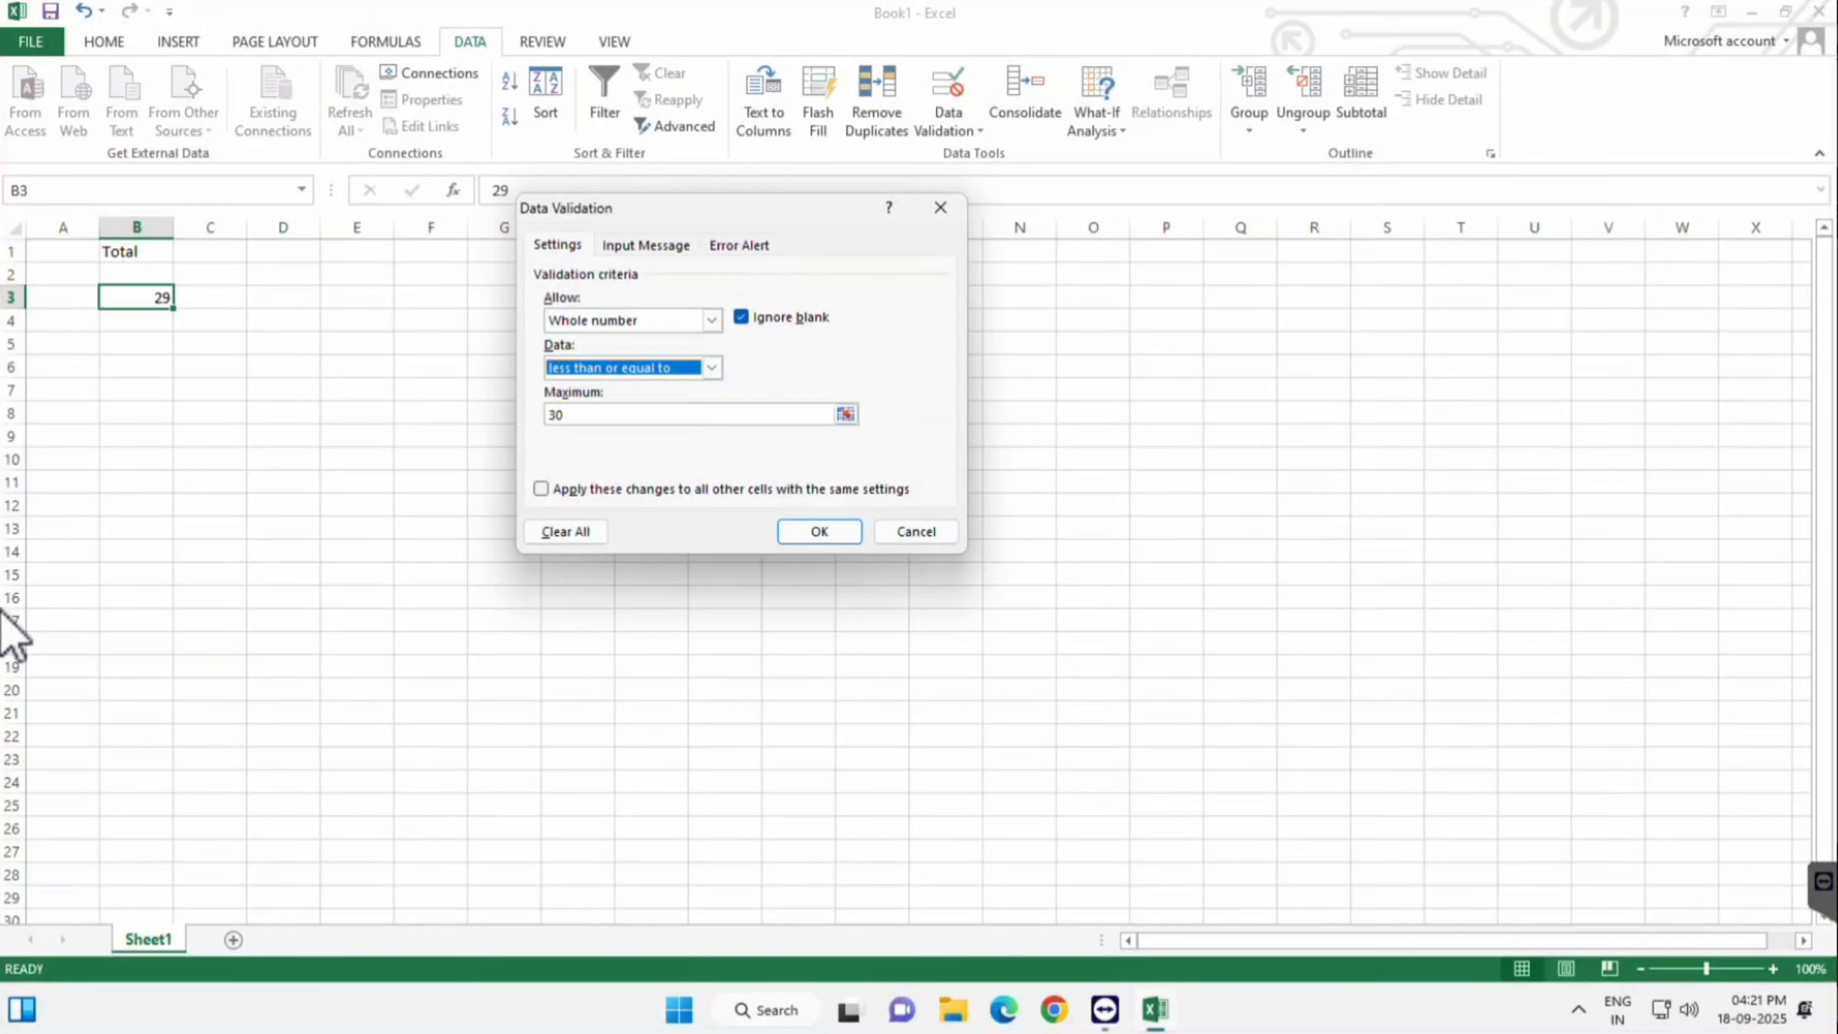
{"action": "left_click", "coordinate": [712, 320]}
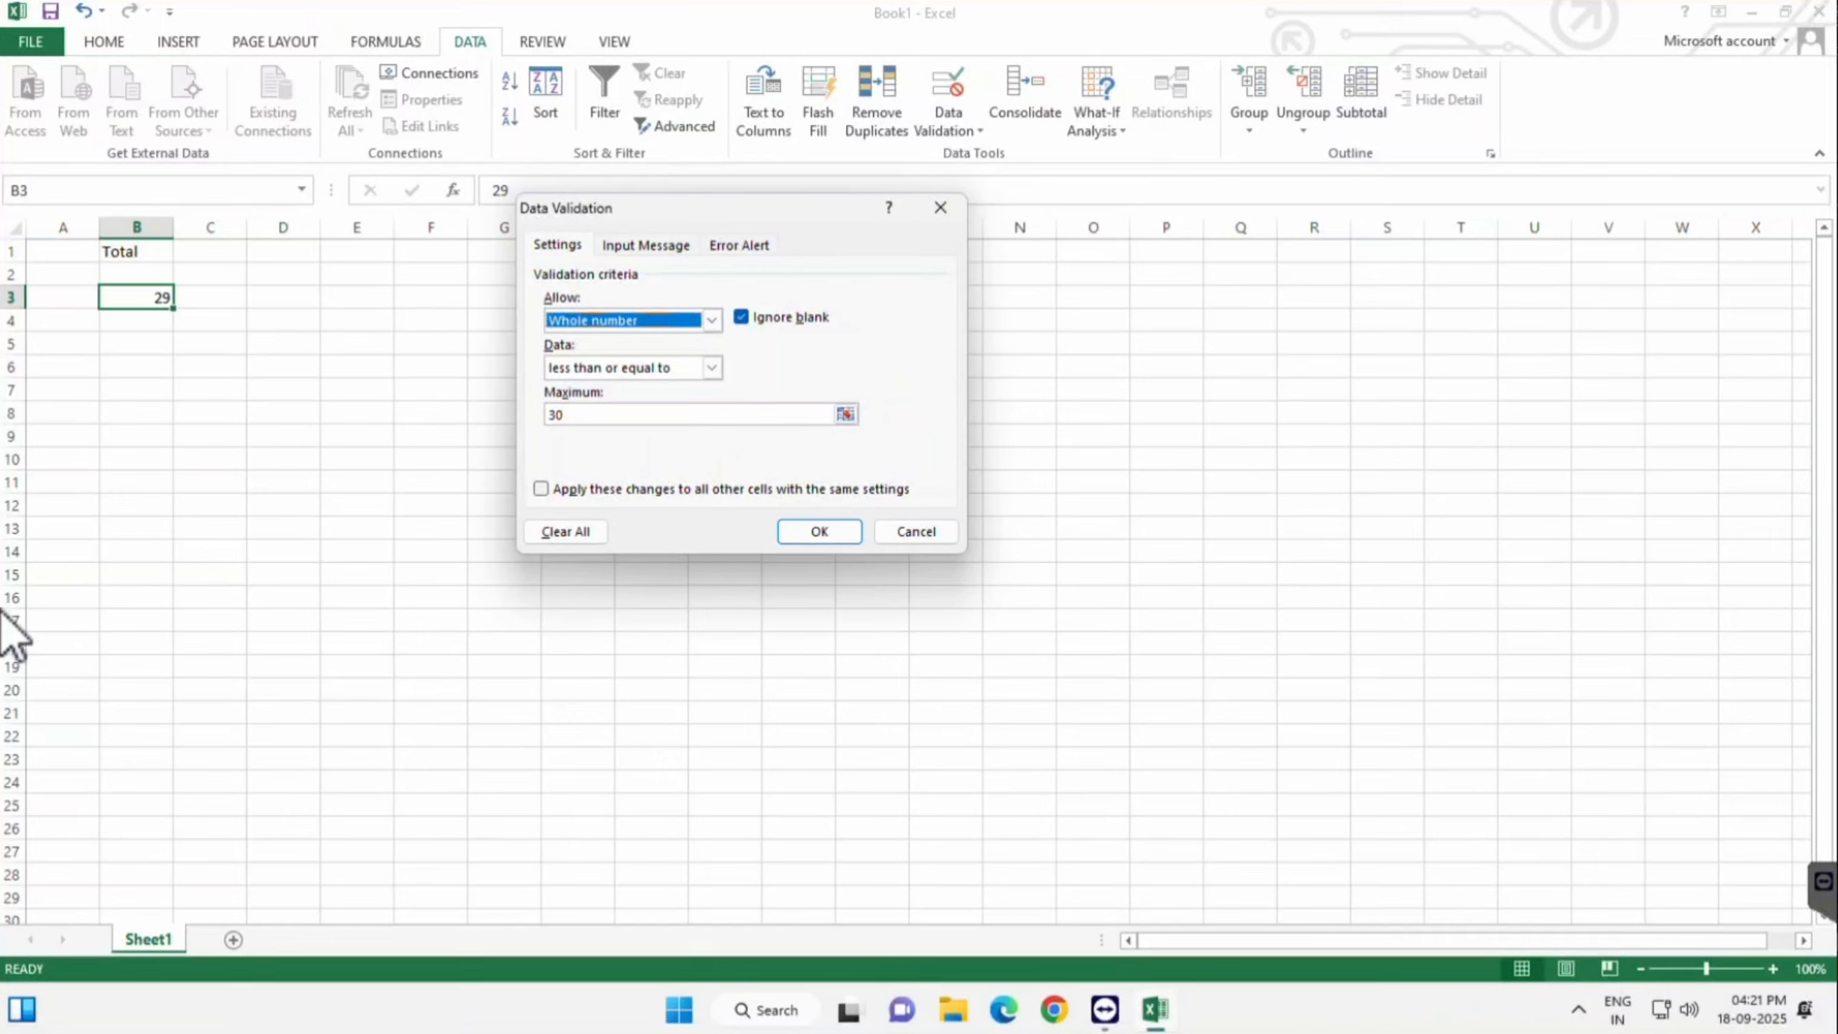
{"action": "key", "text": "ctrl+Tab"}
{"action": "key", "text": "ctrl+Tab"}
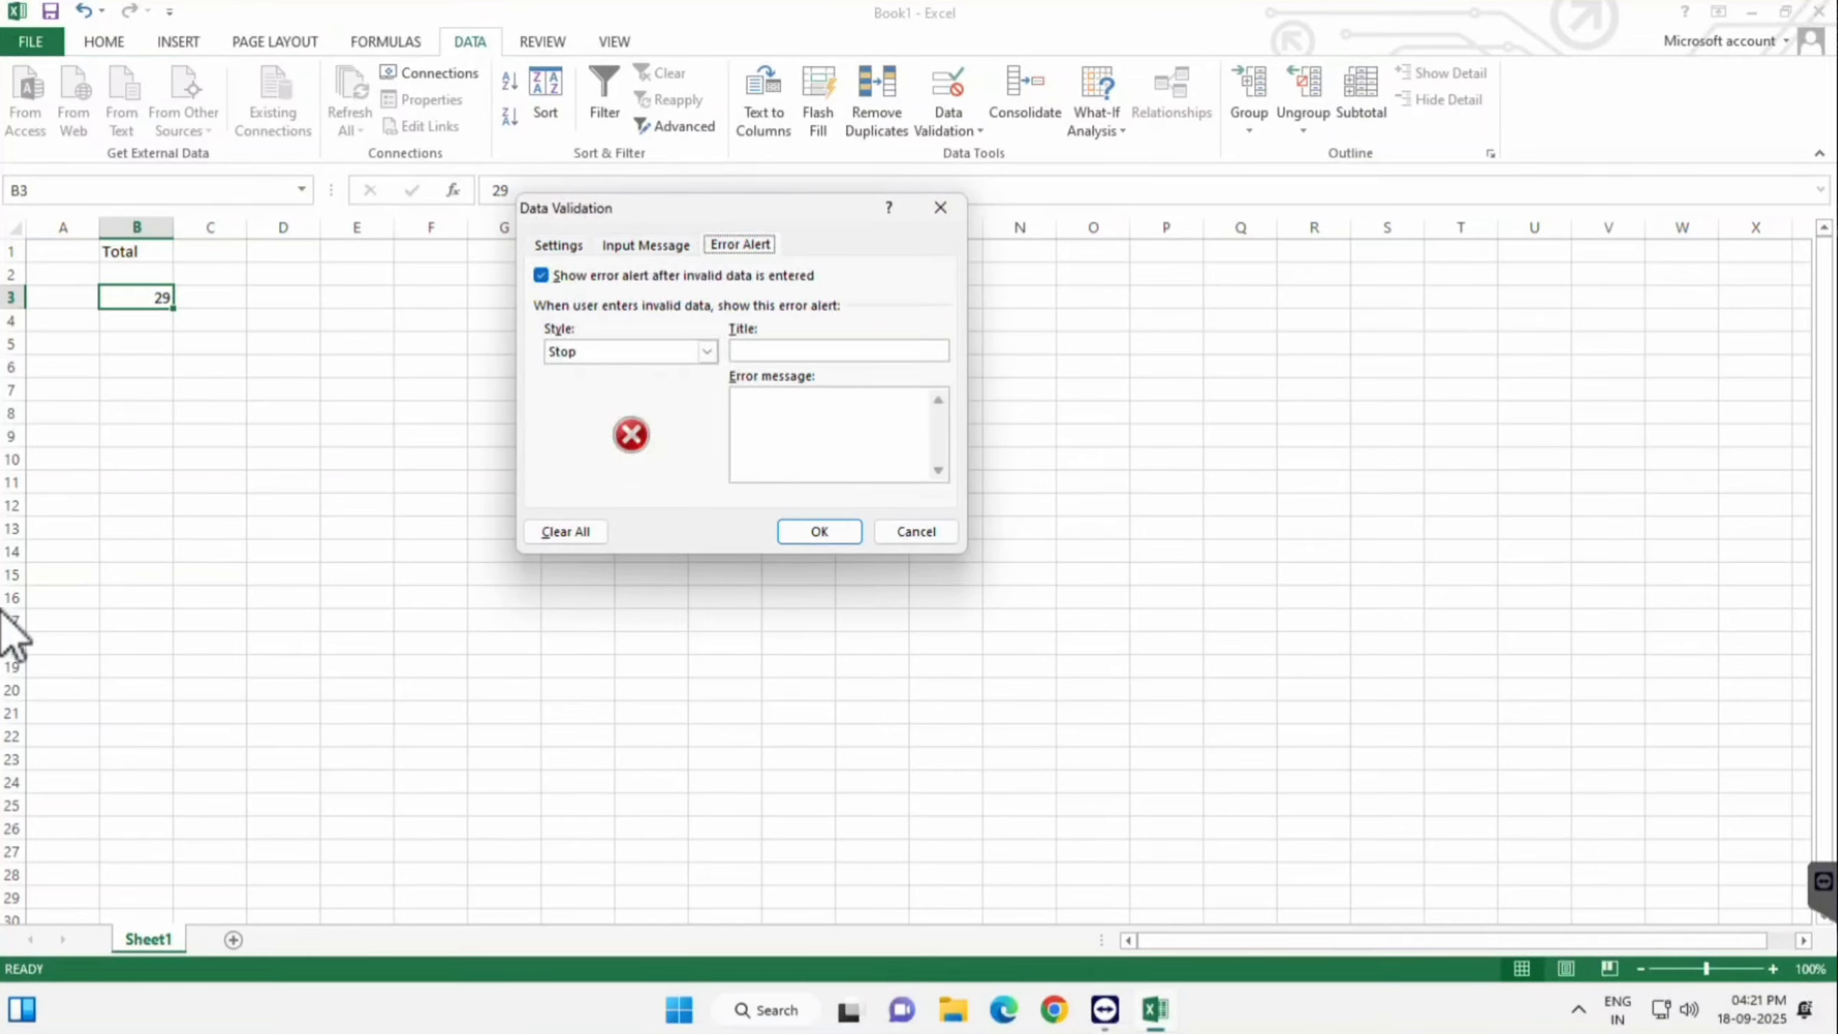
{"action": "key", "text": "ctrl+shift+Tab"}
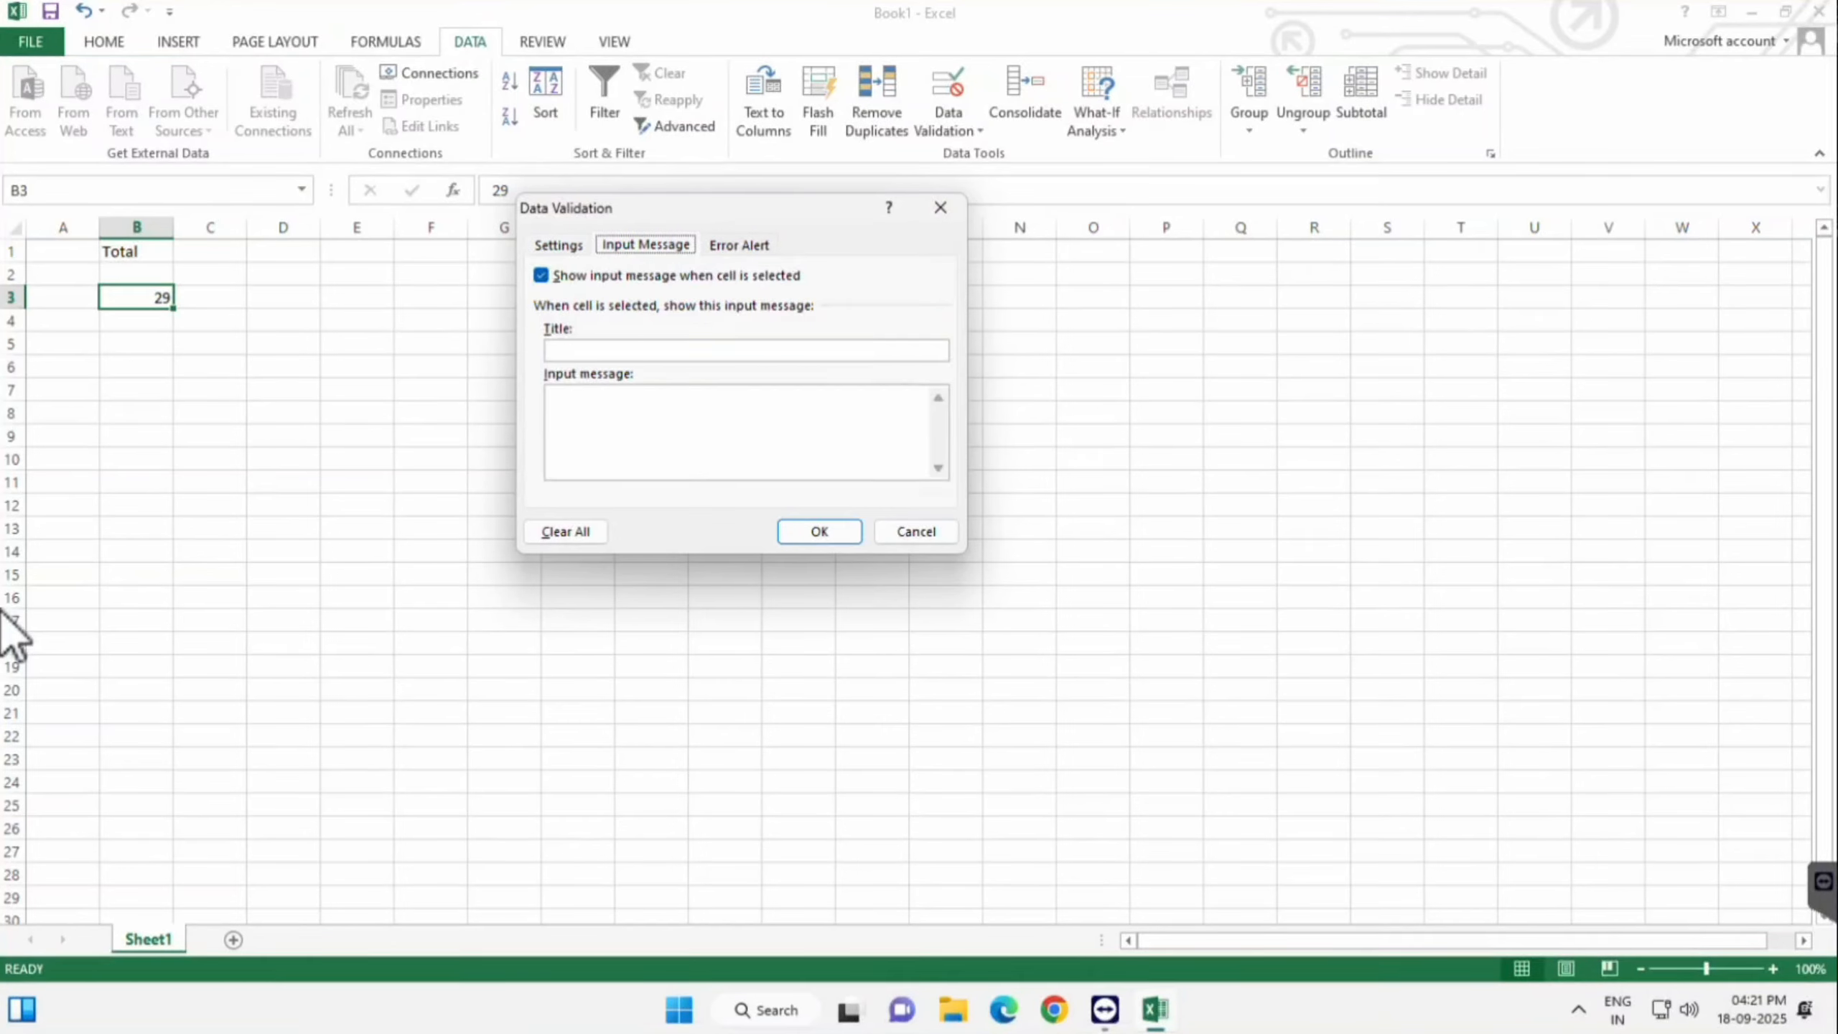
{"action": "key", "text": "ctrl+Tab"}
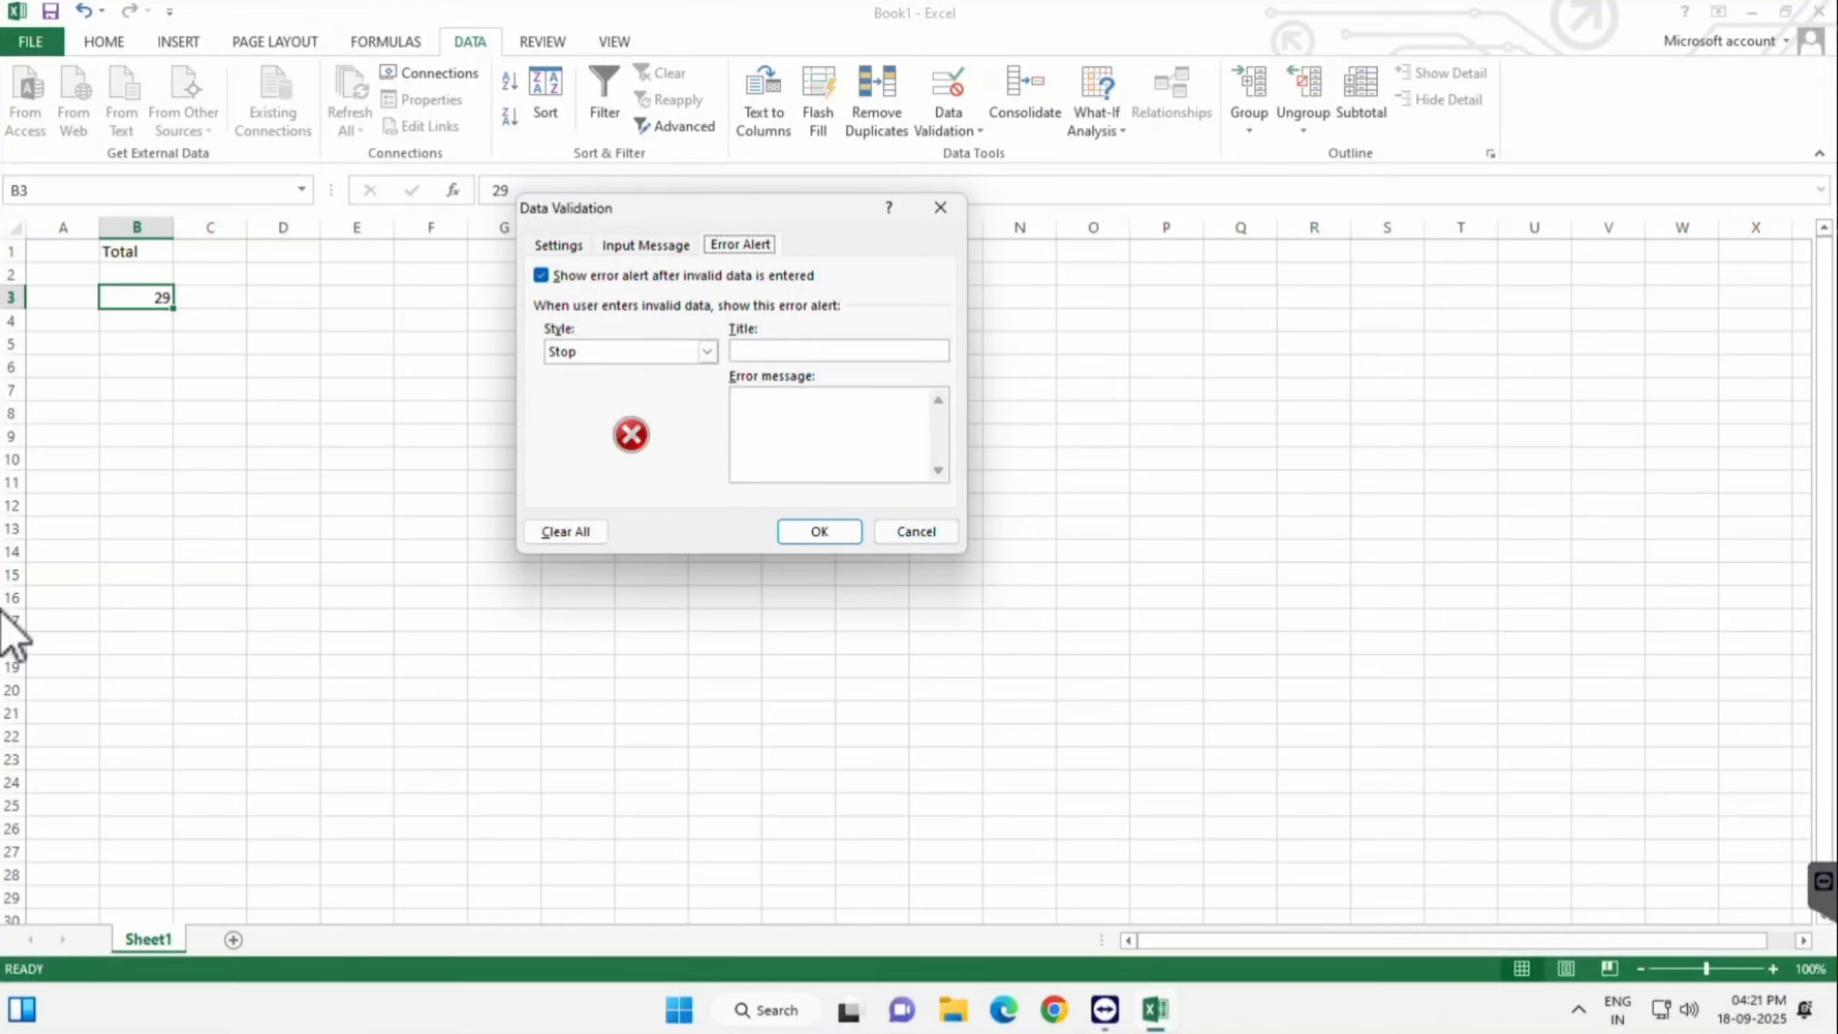
{"action": "left_click", "coordinate": [916, 532]}
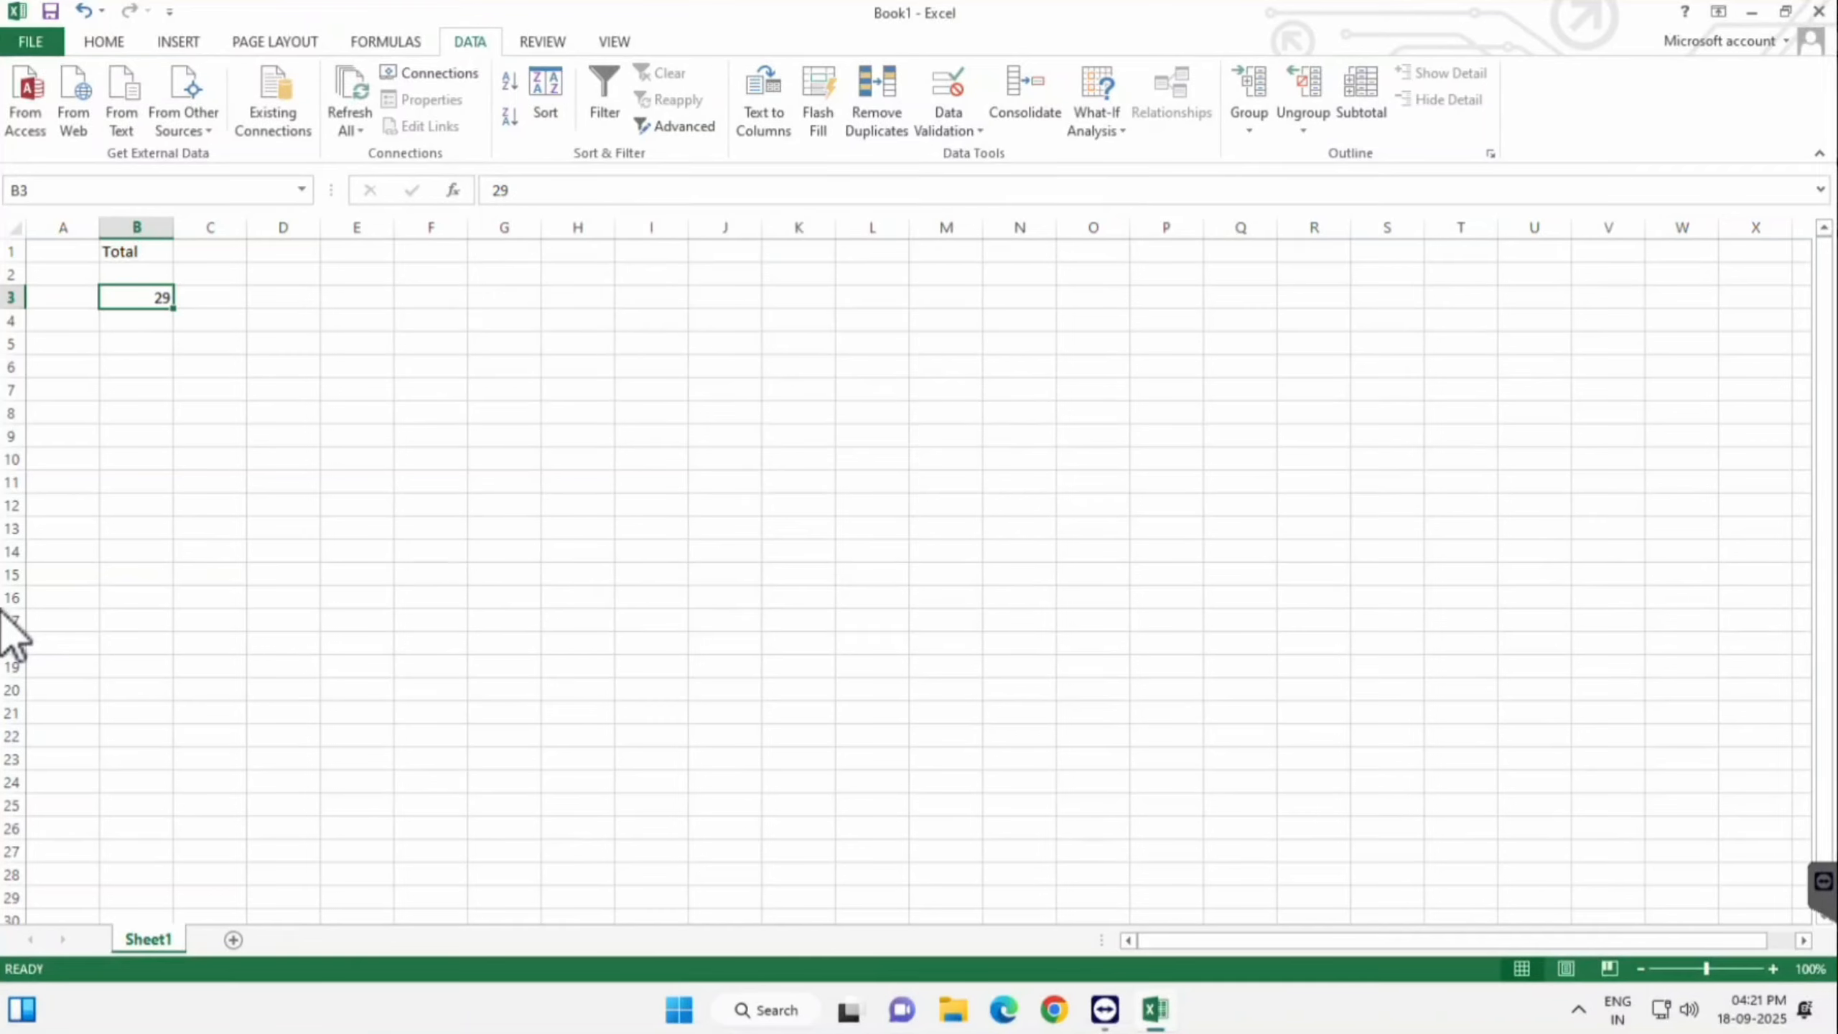
- Clear the 29 from B3 and select the Total cells B3:B13
{"action": "left_click", "coordinate": [210, 321]}
{"action": "left_click", "coordinate": [135, 298]}
{"action": "key", "text": "Delete"}
{"action": "left_click", "coordinate": [432, 436]}
{"action": "left_click_drag", "start_coordinate": [136, 295], "coordinate": [136, 529]}
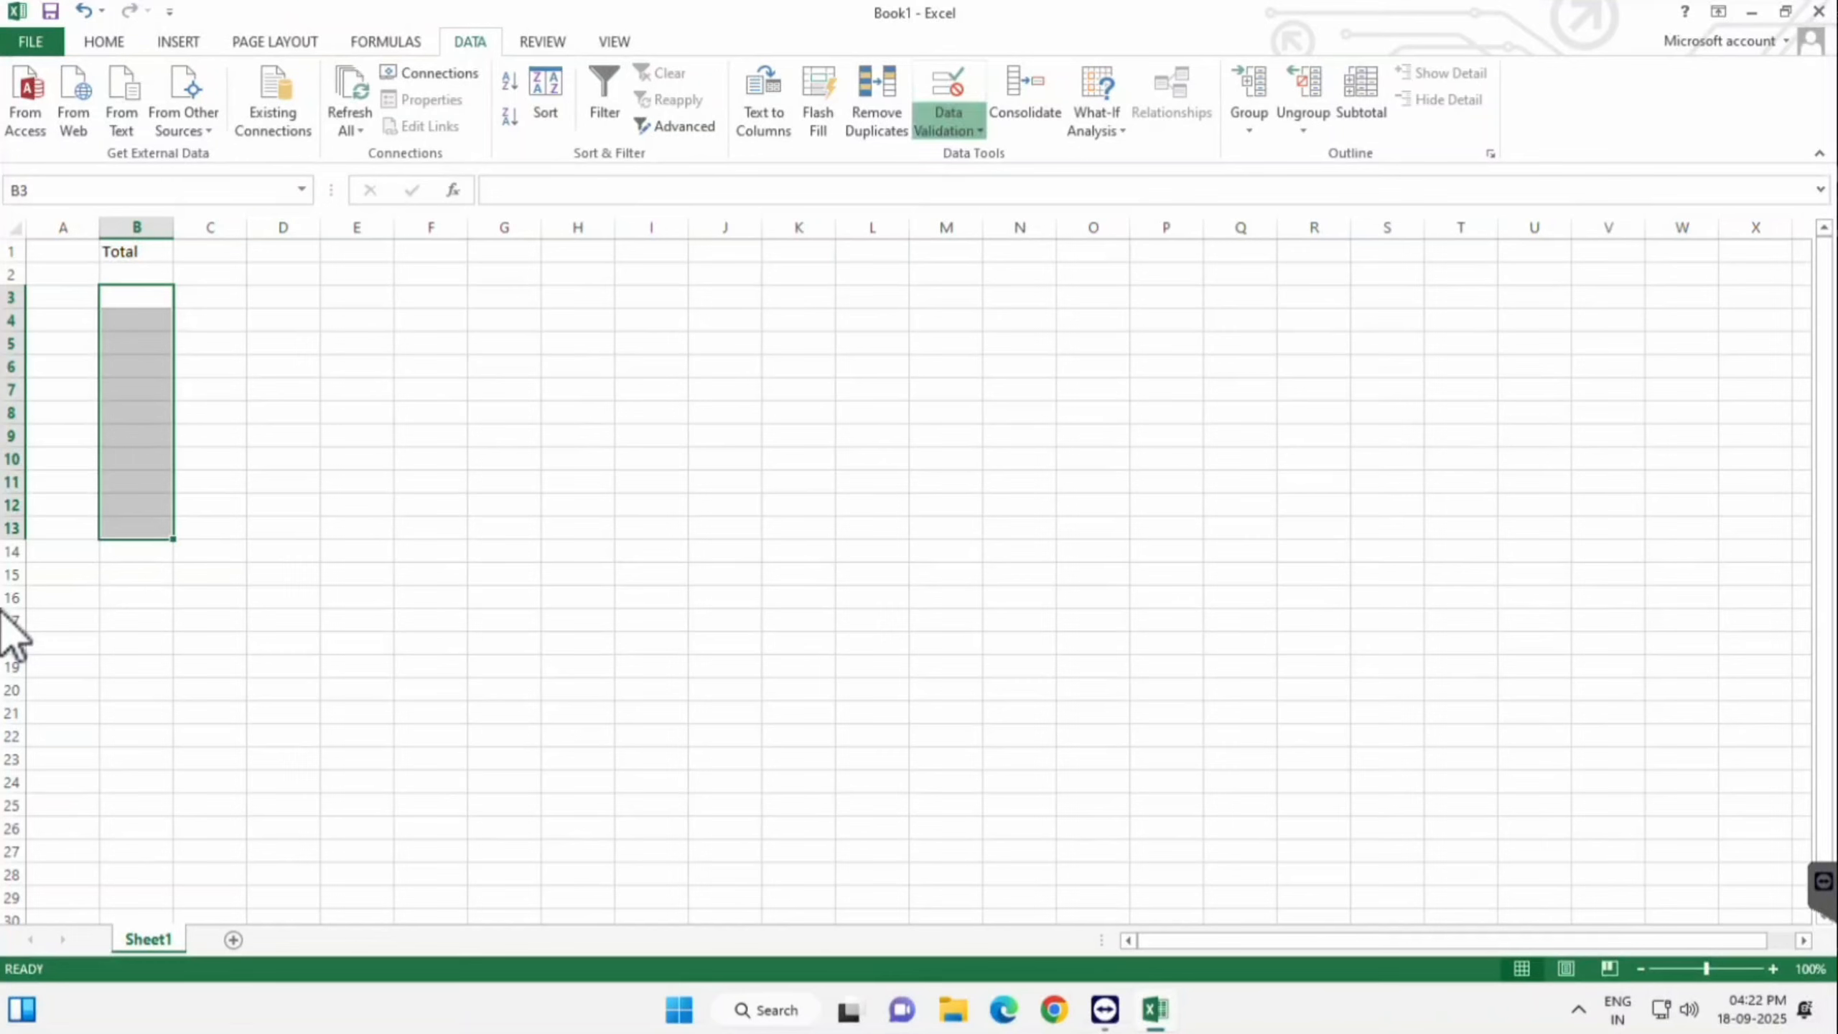
- Erase the mixed rules and set Whole number between 1 and 10
{"action": "left_click", "coordinate": [949, 124]}
{"action": "left_click", "coordinate": [974, 155]}
{"action": "key", "text": "Return"}
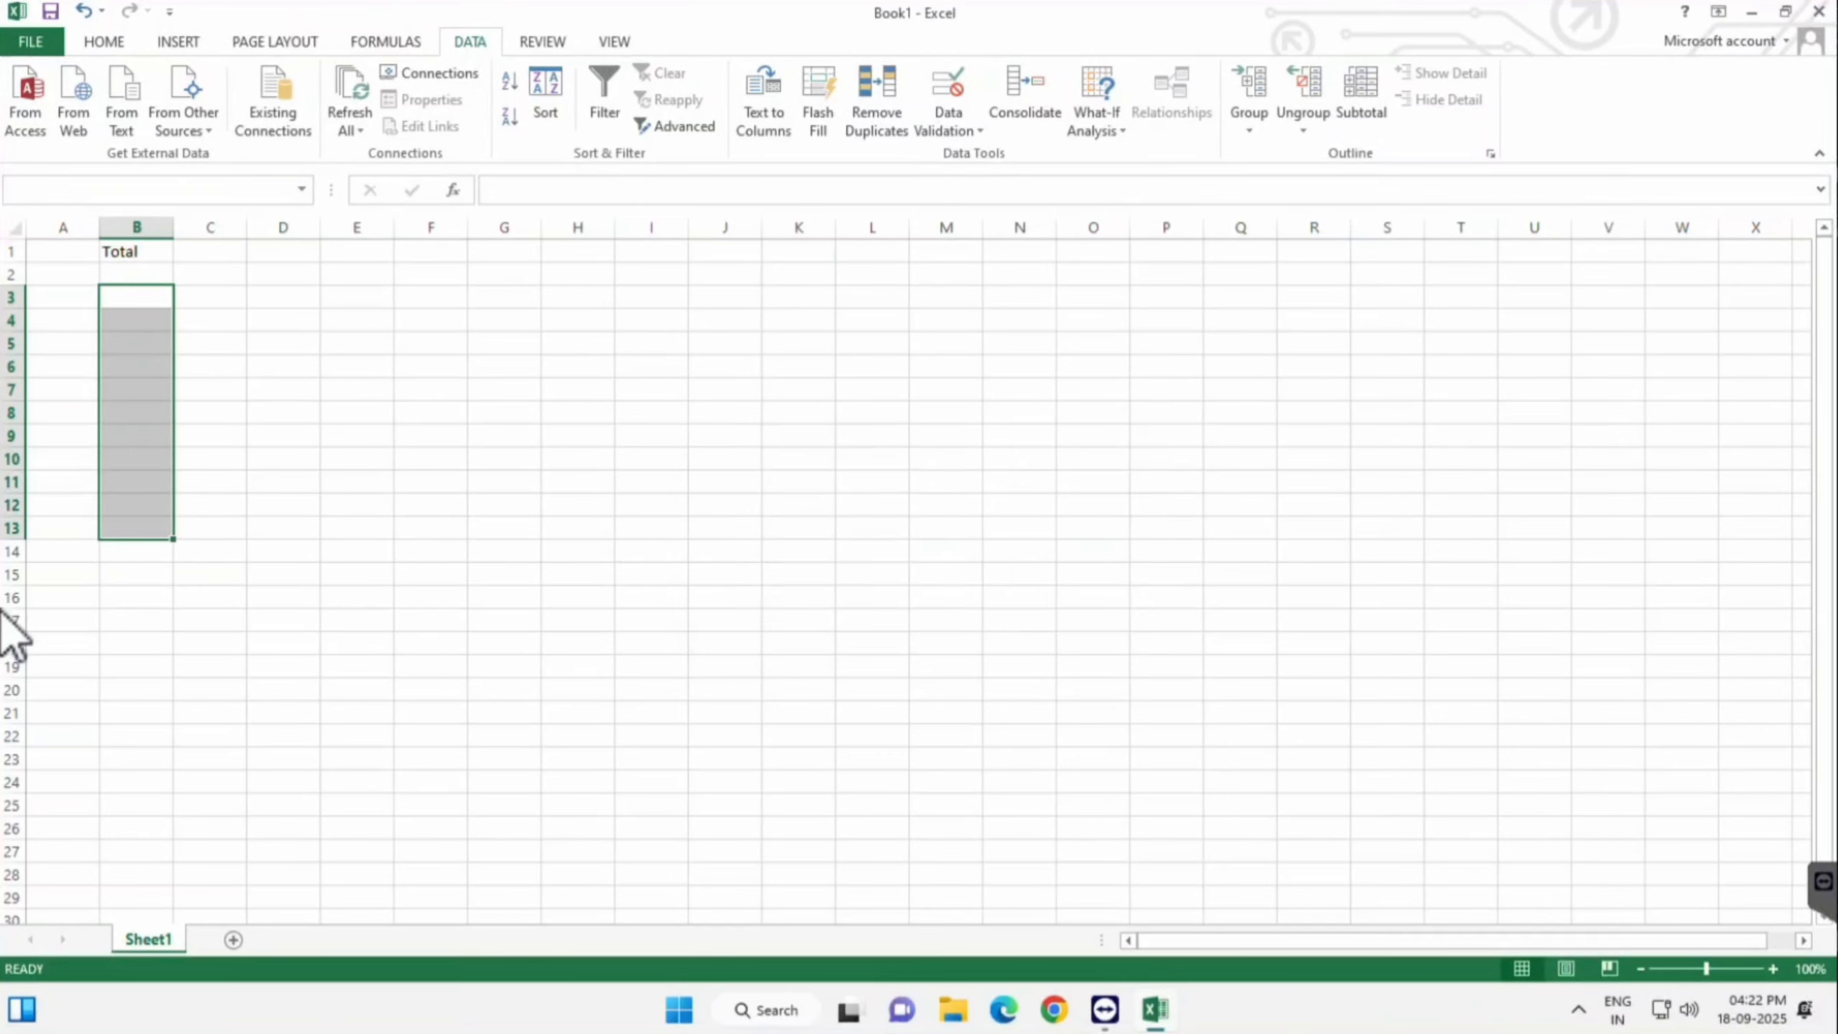
{"action": "key", "text": "Left"}
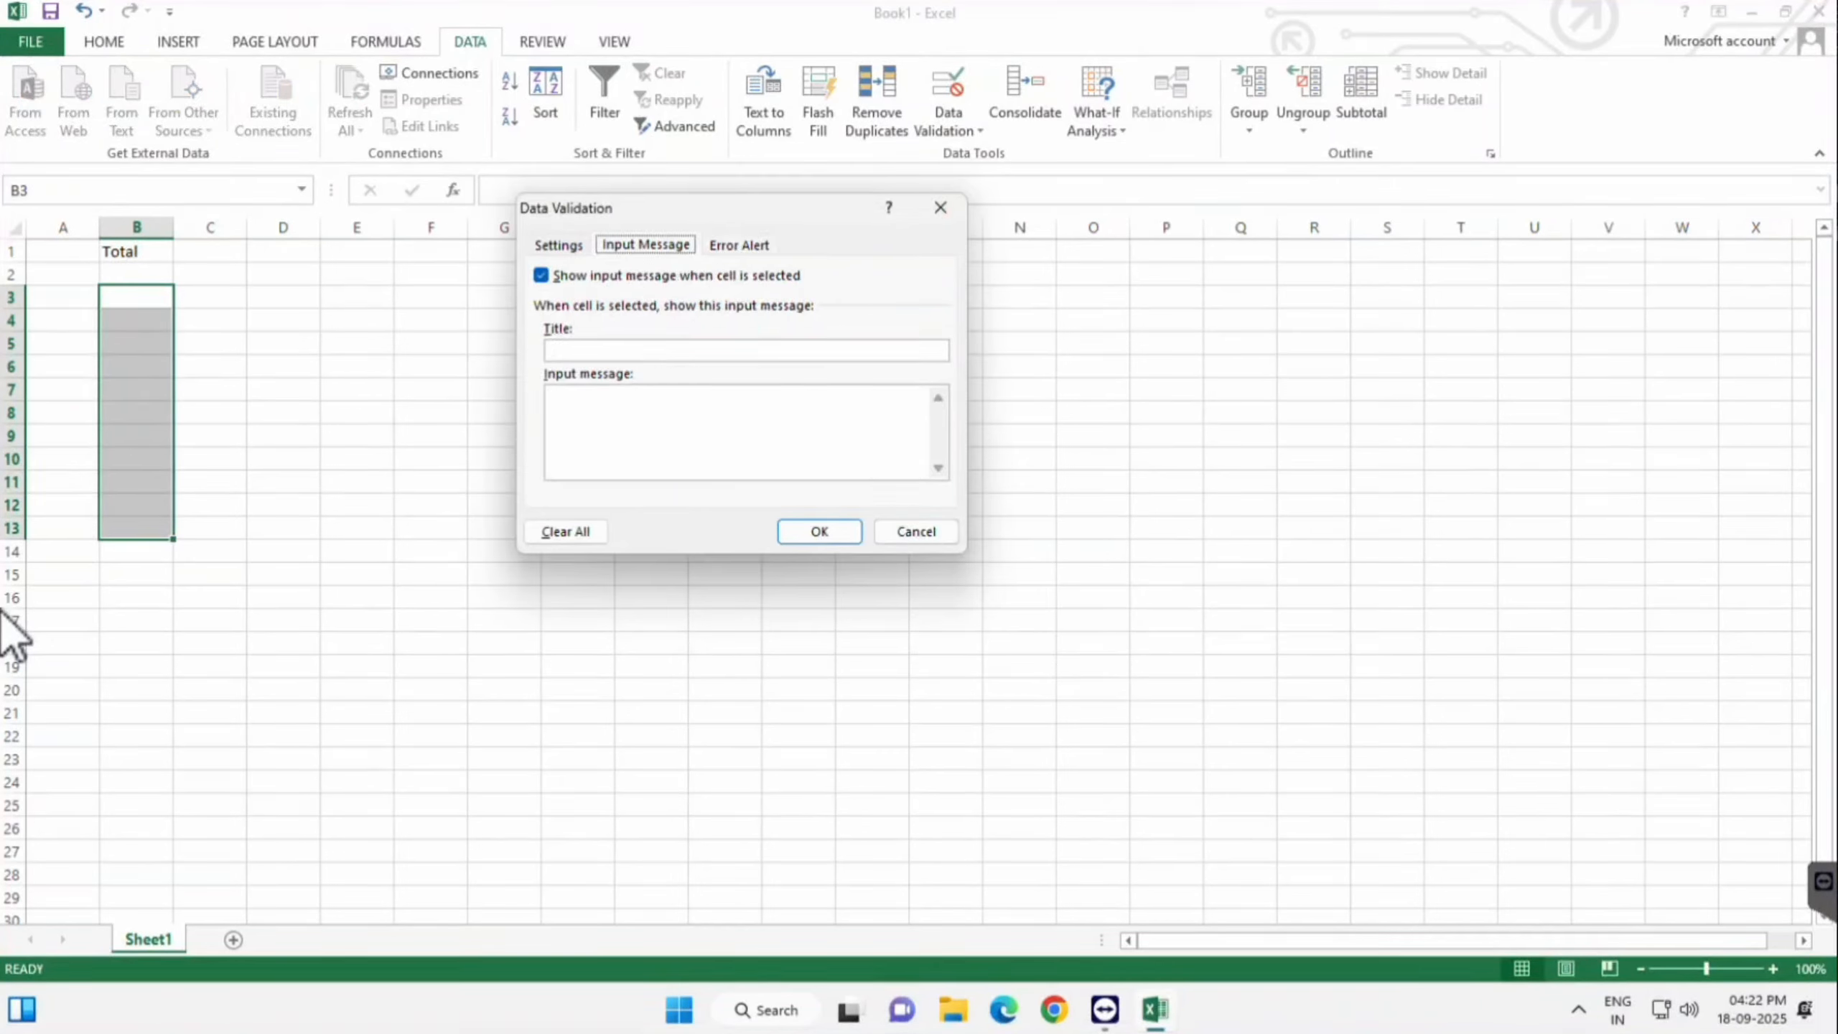
{"action": "key", "text": "Left"}
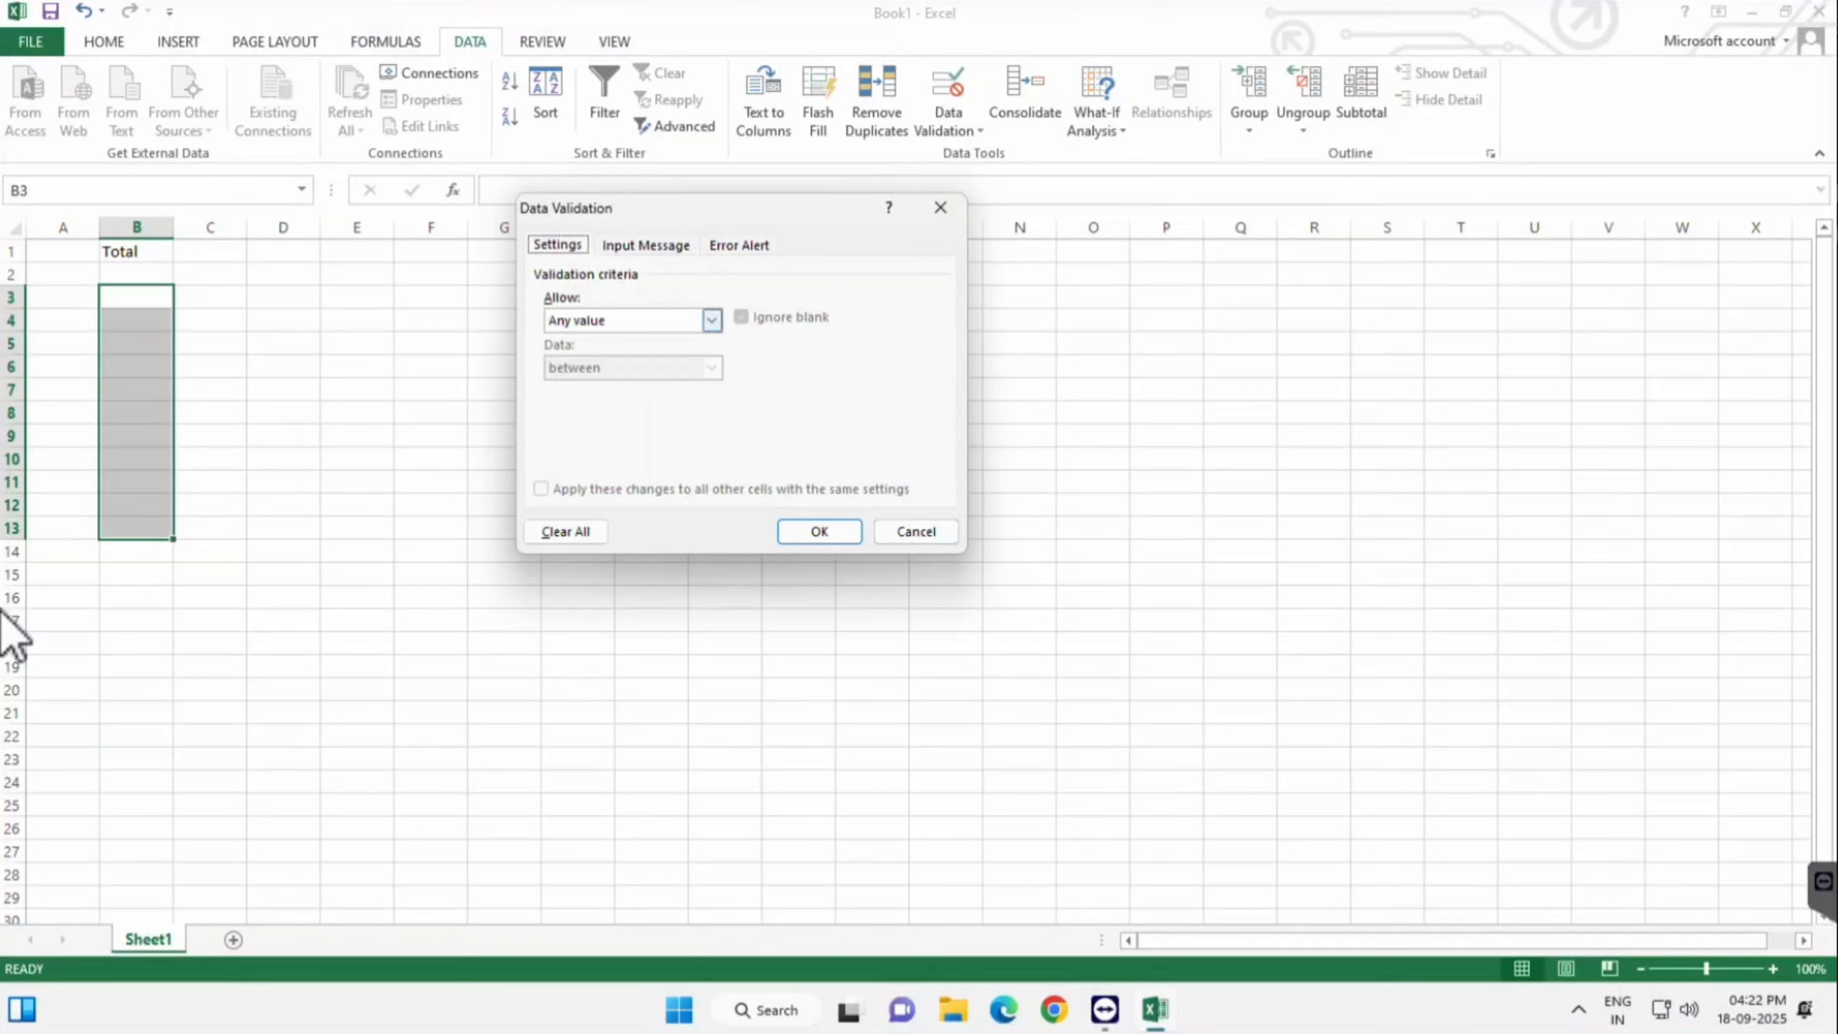
{"action": "key", "text": "Tab"}
{"action": "key", "text": "alt+Down"}
{"action": "key", "text": "Down"}
{"action": "key", "text": "Return"}
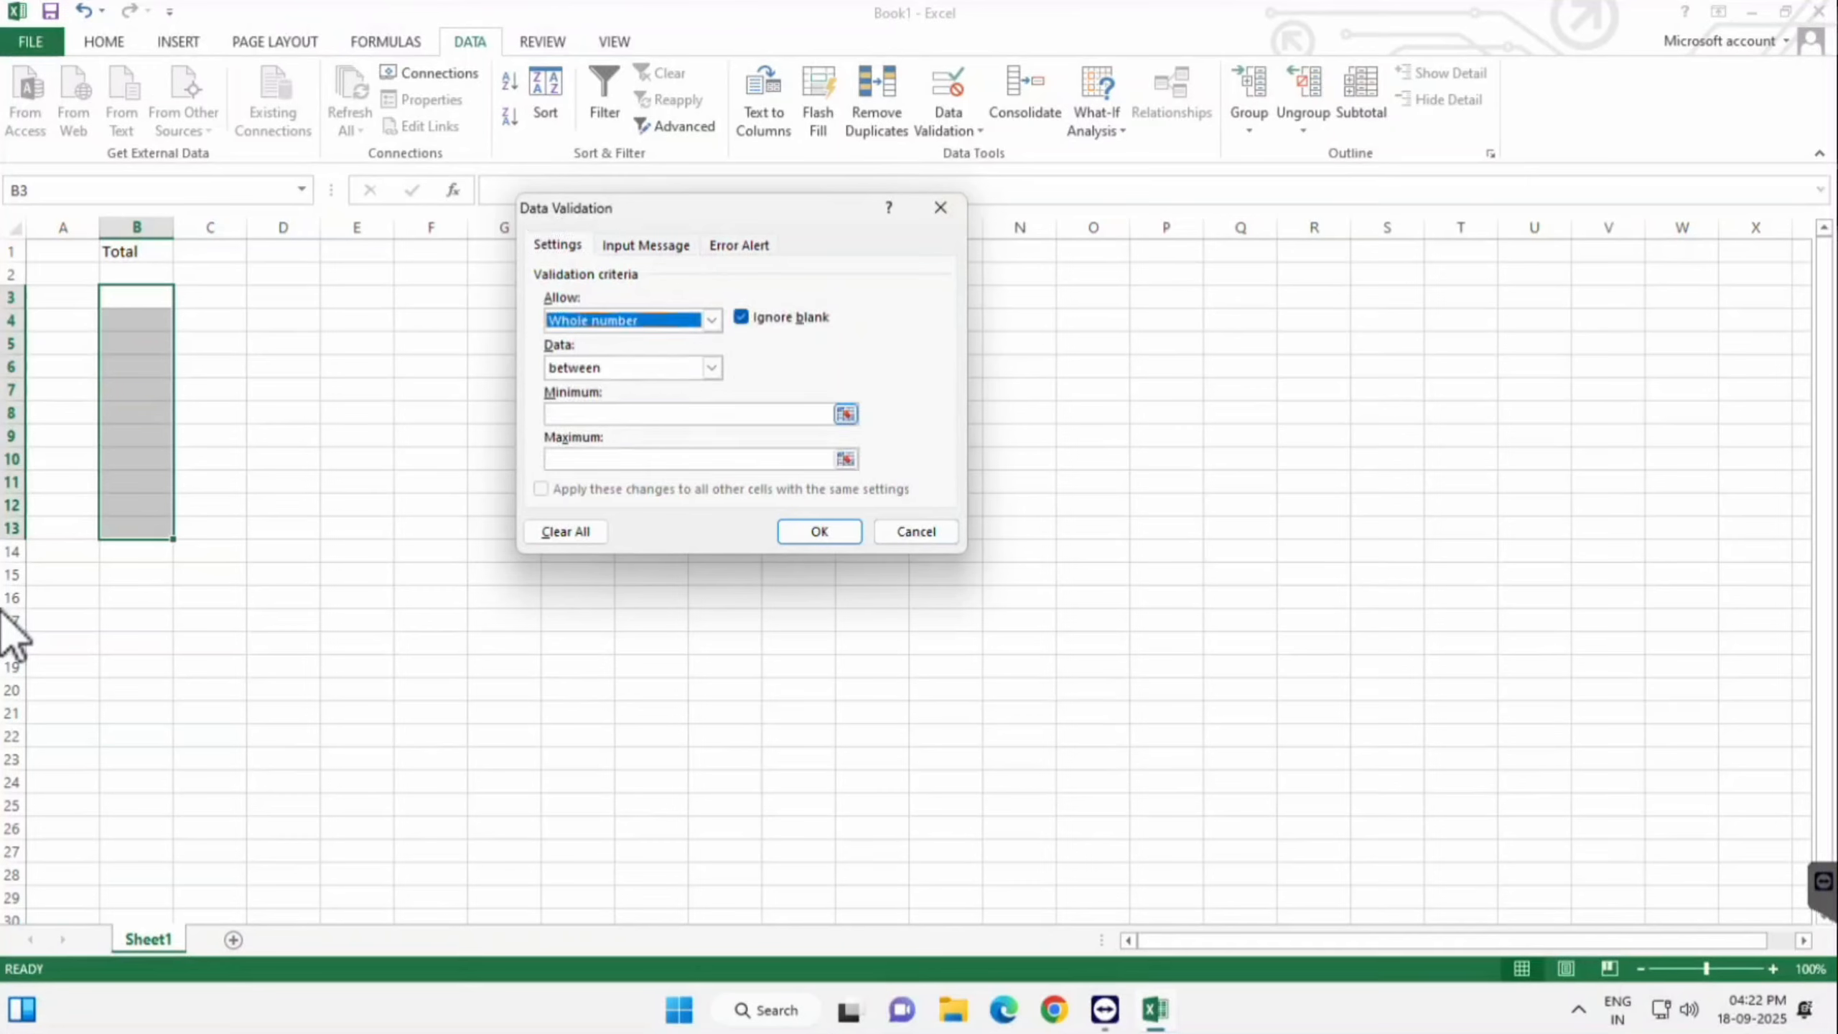
{"action": "left_click", "coordinate": [633, 414]}
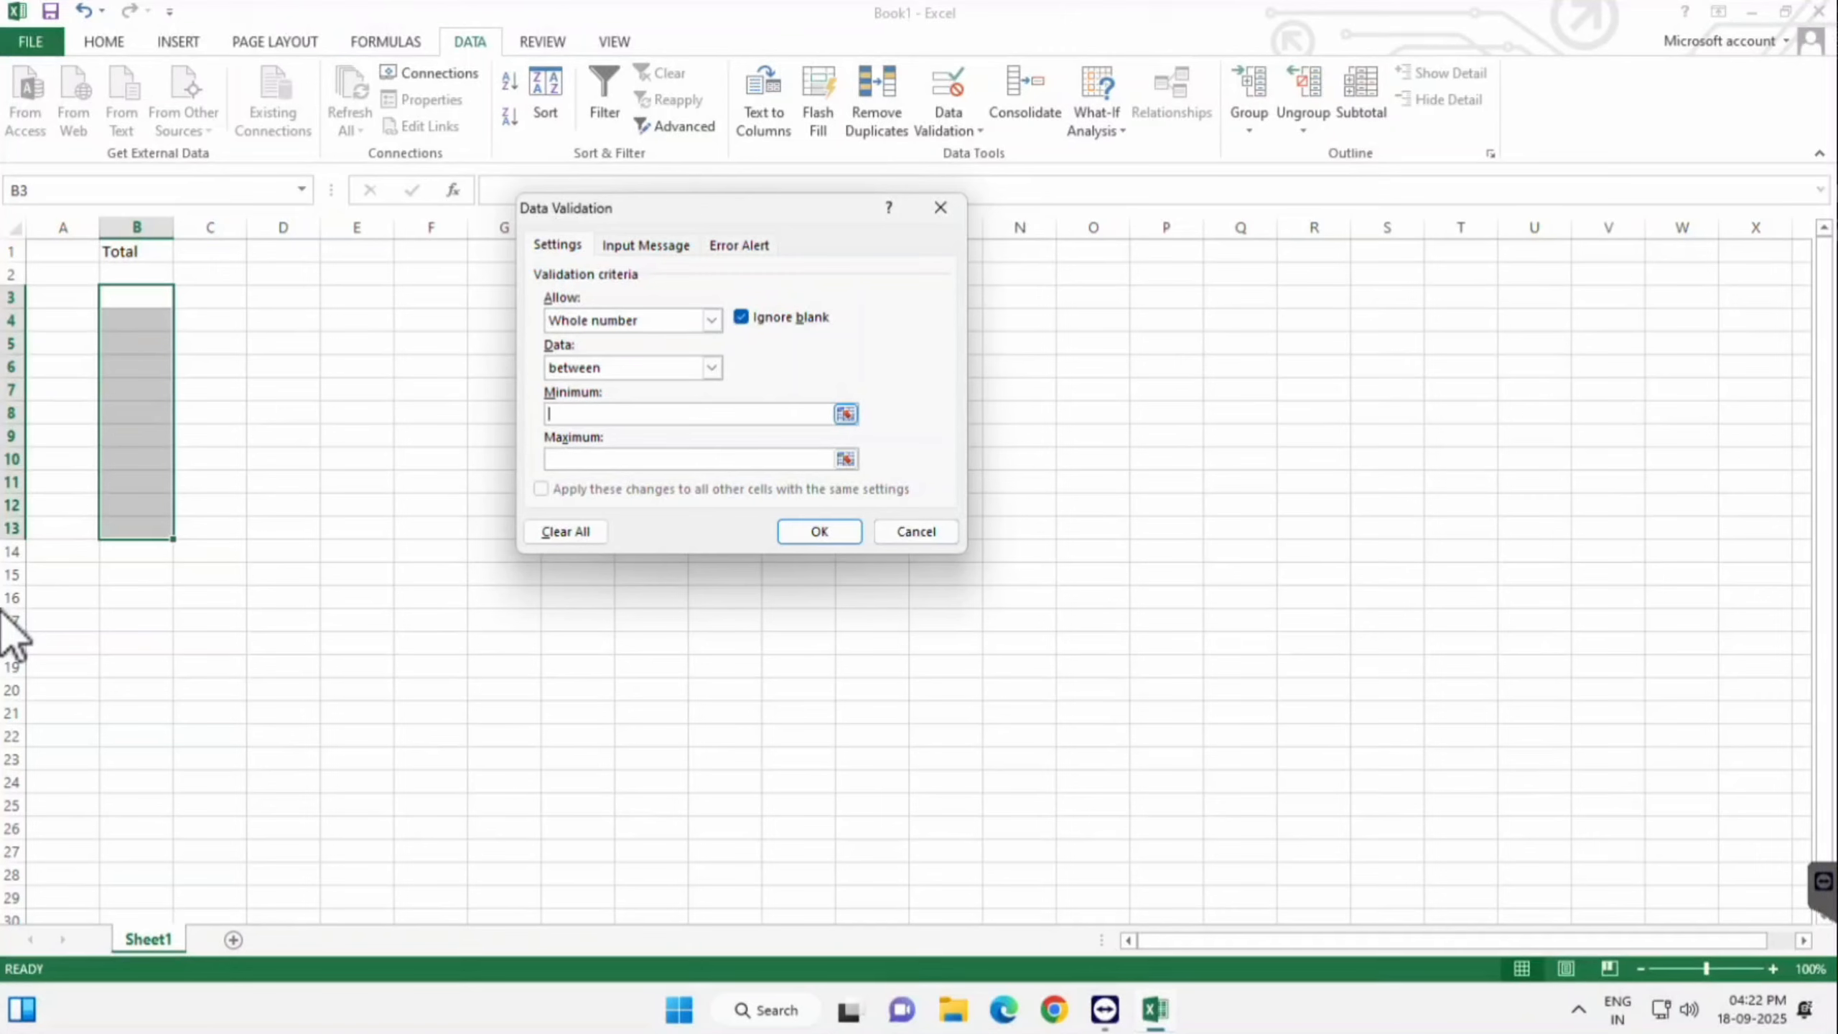
{"action": "type", "text": "1"}
{"action": "key", "text": "Tab"}
{"action": "type", "text": "10"}
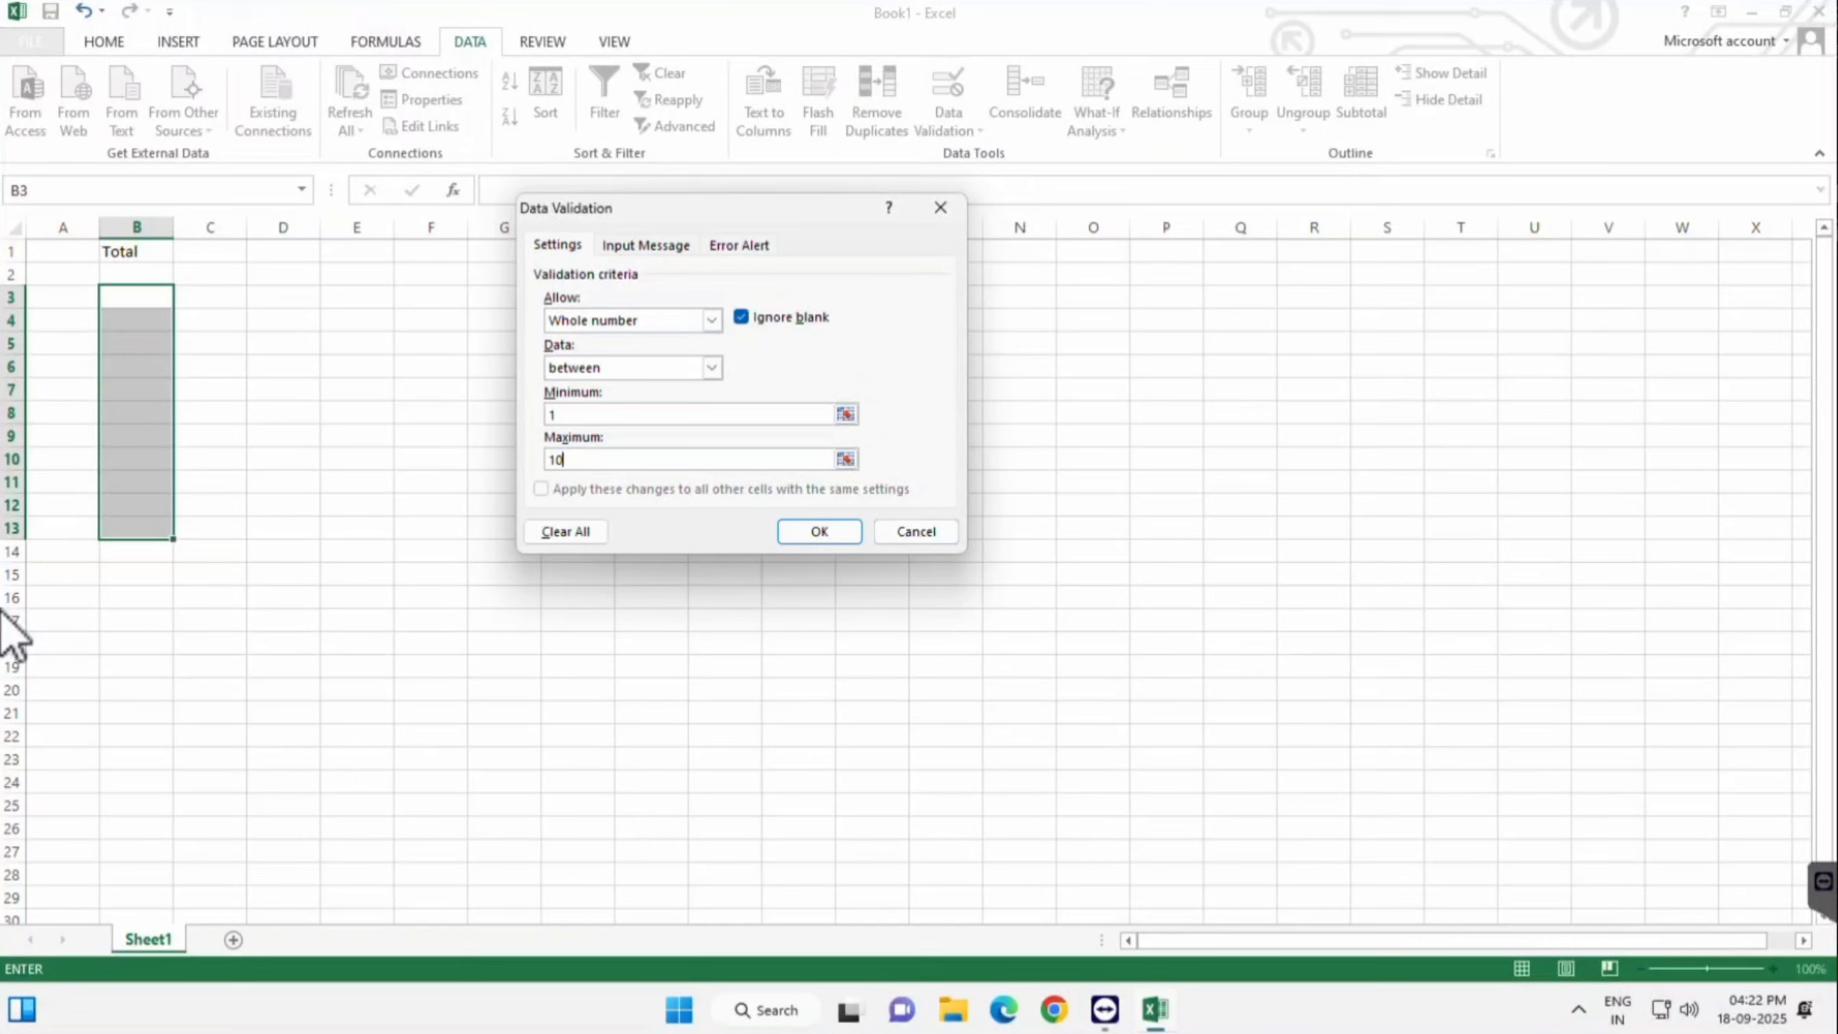
{"action": "key", "text": "ctrl+Tab"}
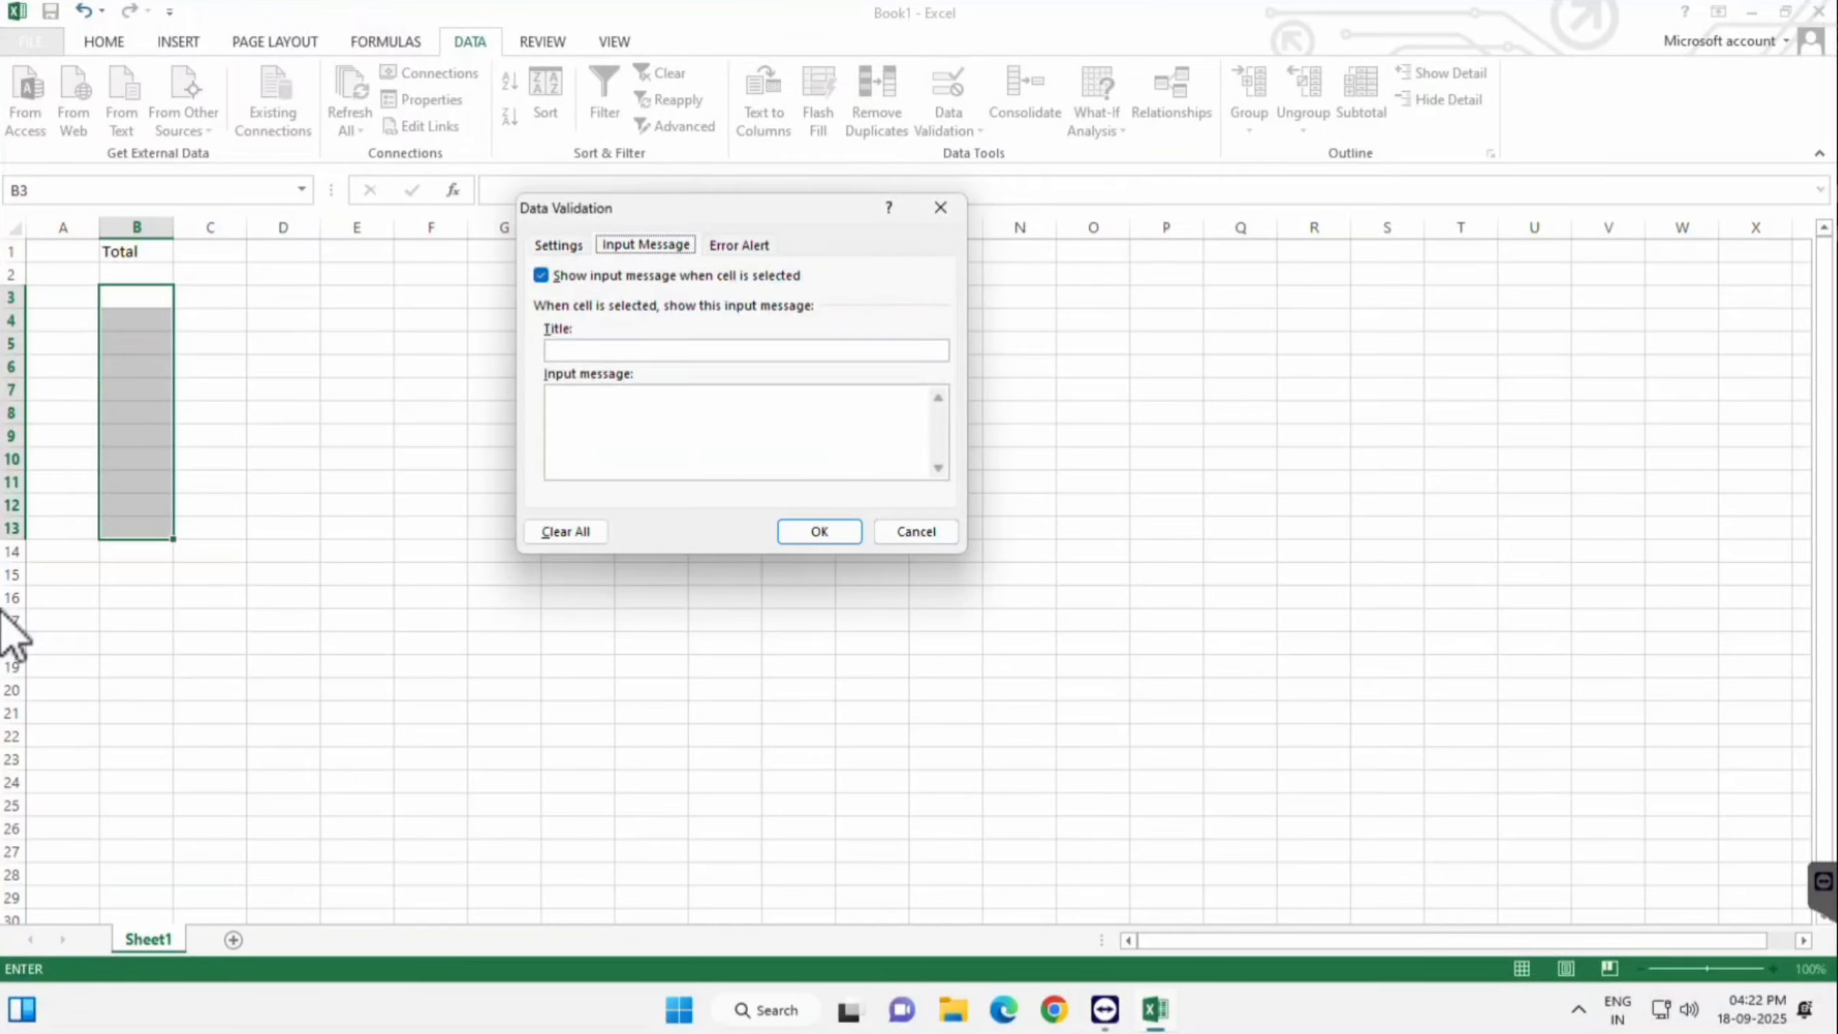
- Add the input message titled 'Message' reading 'Enter 1 to 10'
{"action": "key", "text": "Tab"}
{"action": "key", "text": "Tab"}
{"action": "type", "text": "Me"}
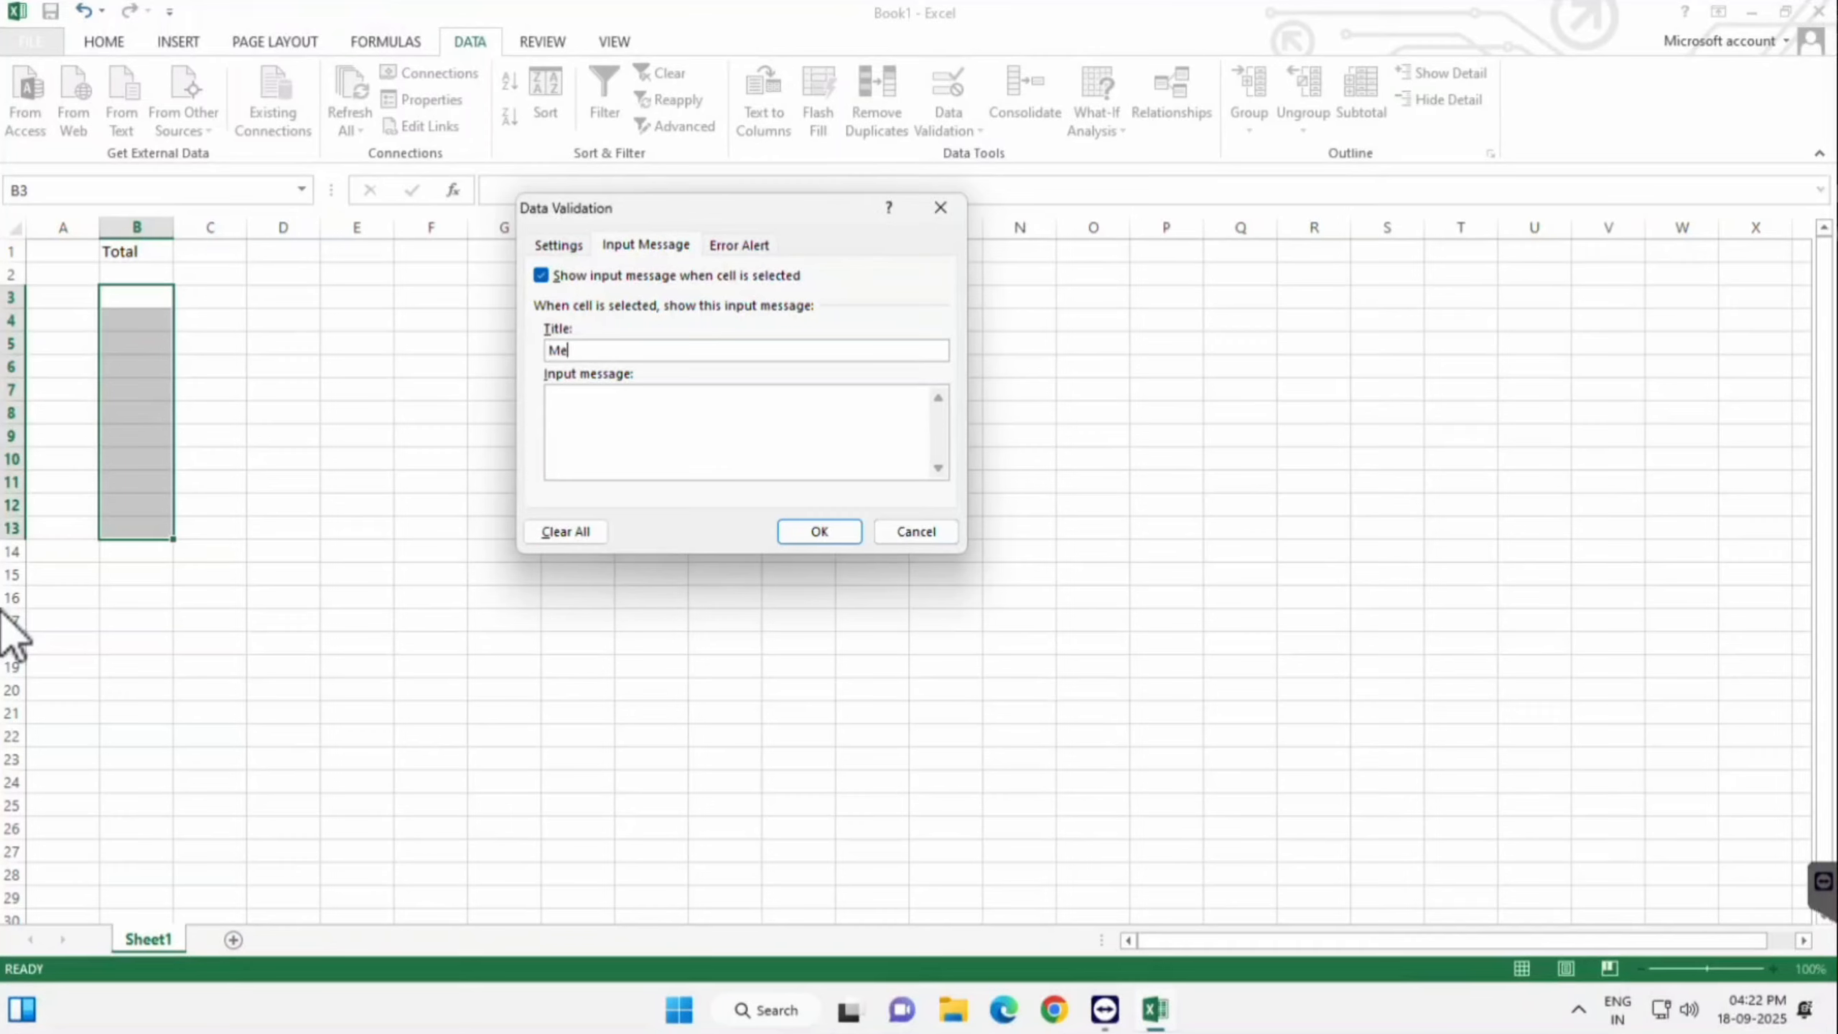
{"action": "type", "text": "ssage"}
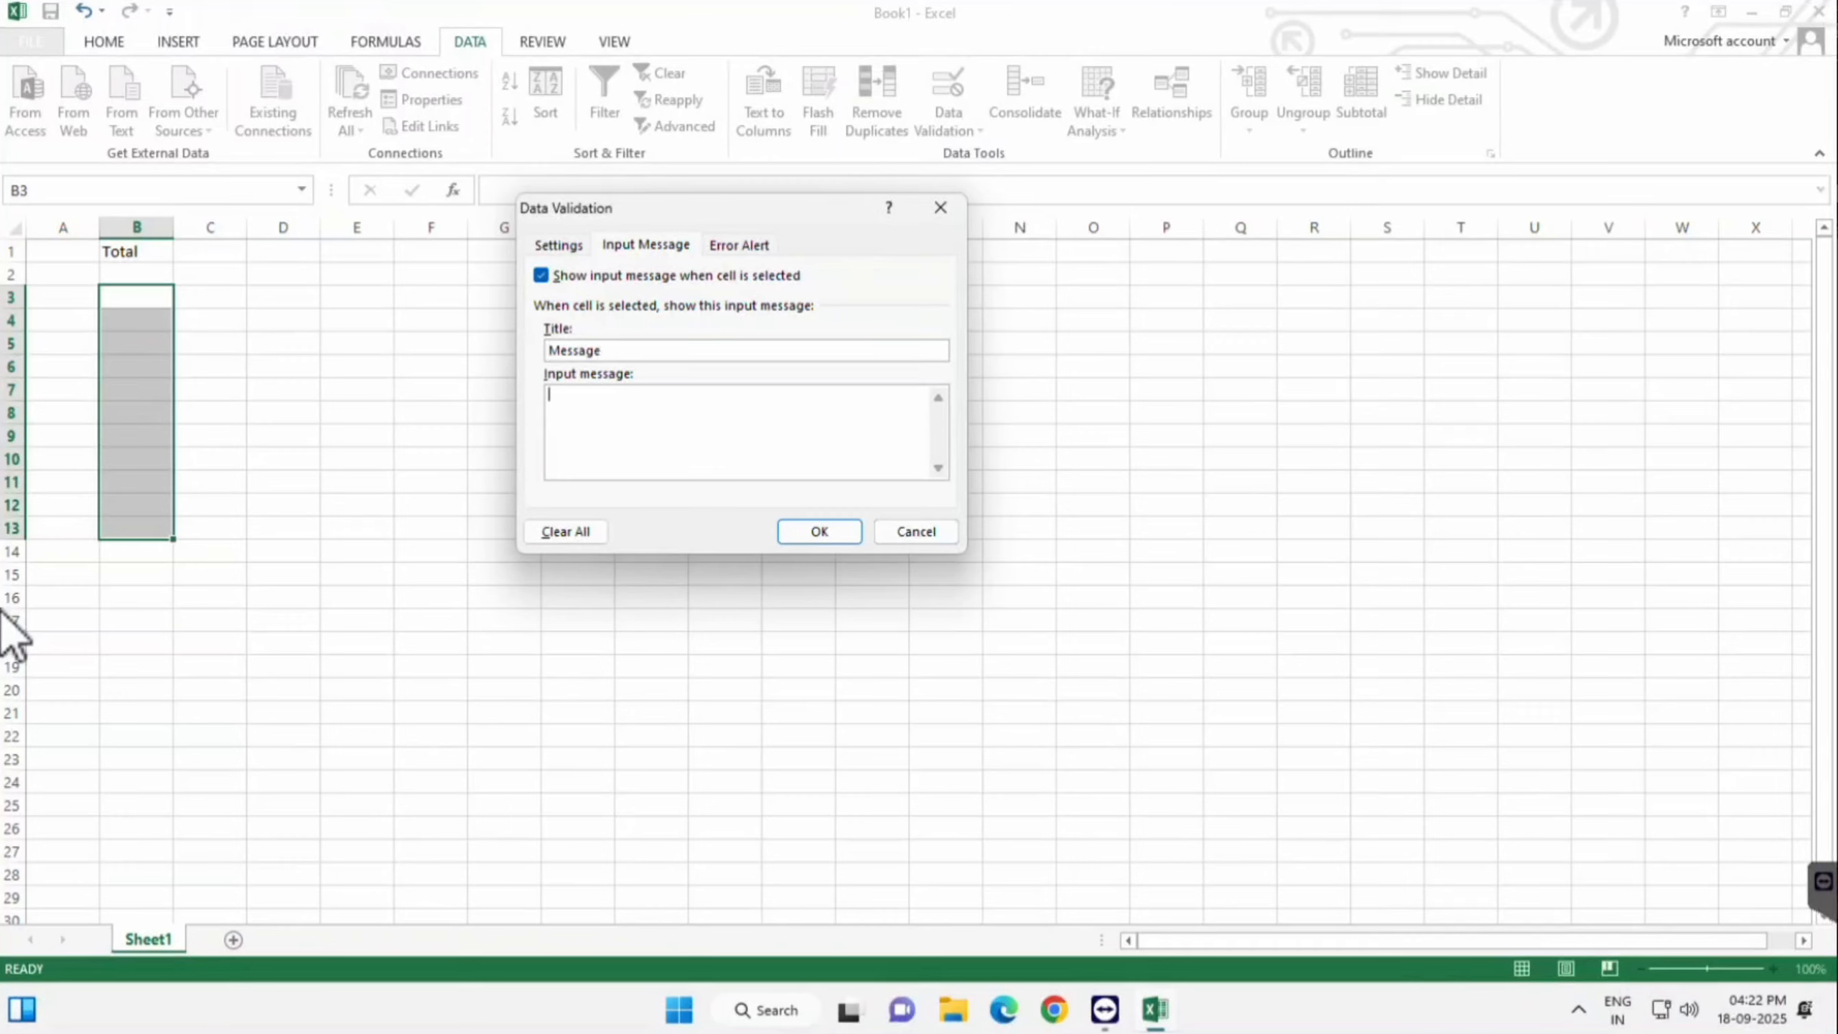
{"action": "key", "text": "Tab"}
{"action": "type", "text": "Enter "}
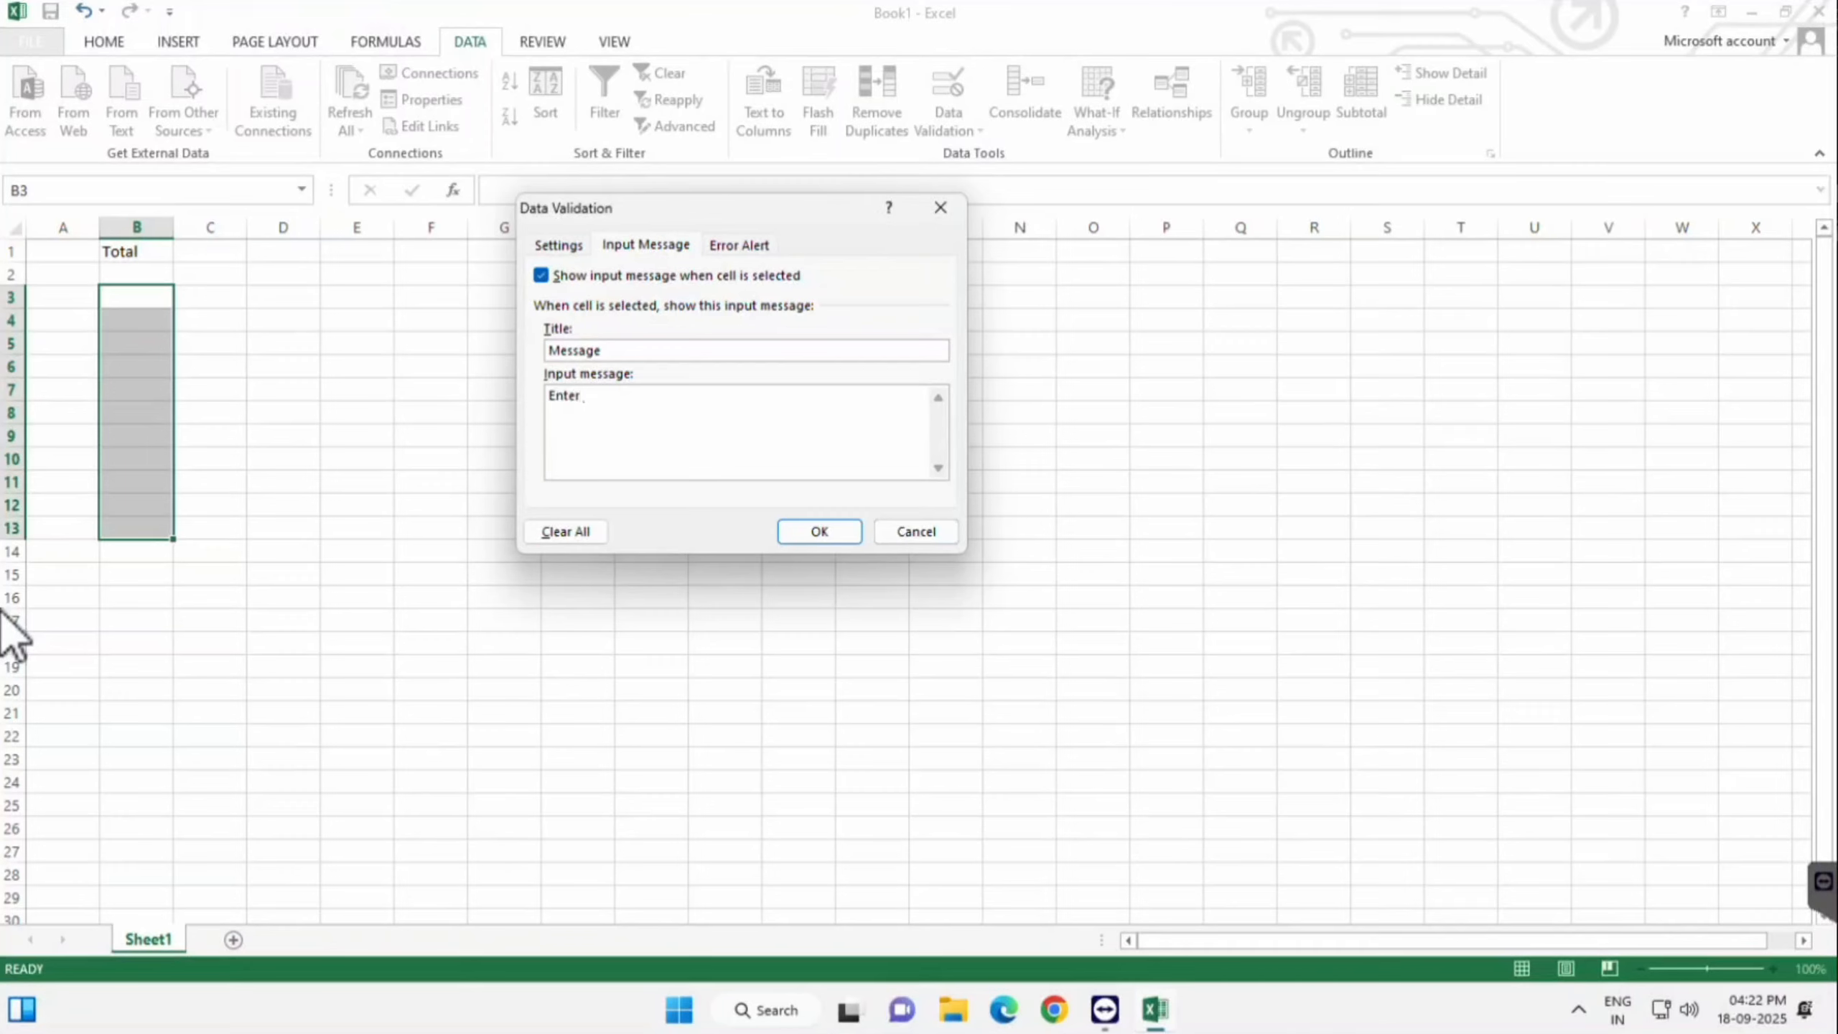
{"action": "type", "text": "1 to 10"}
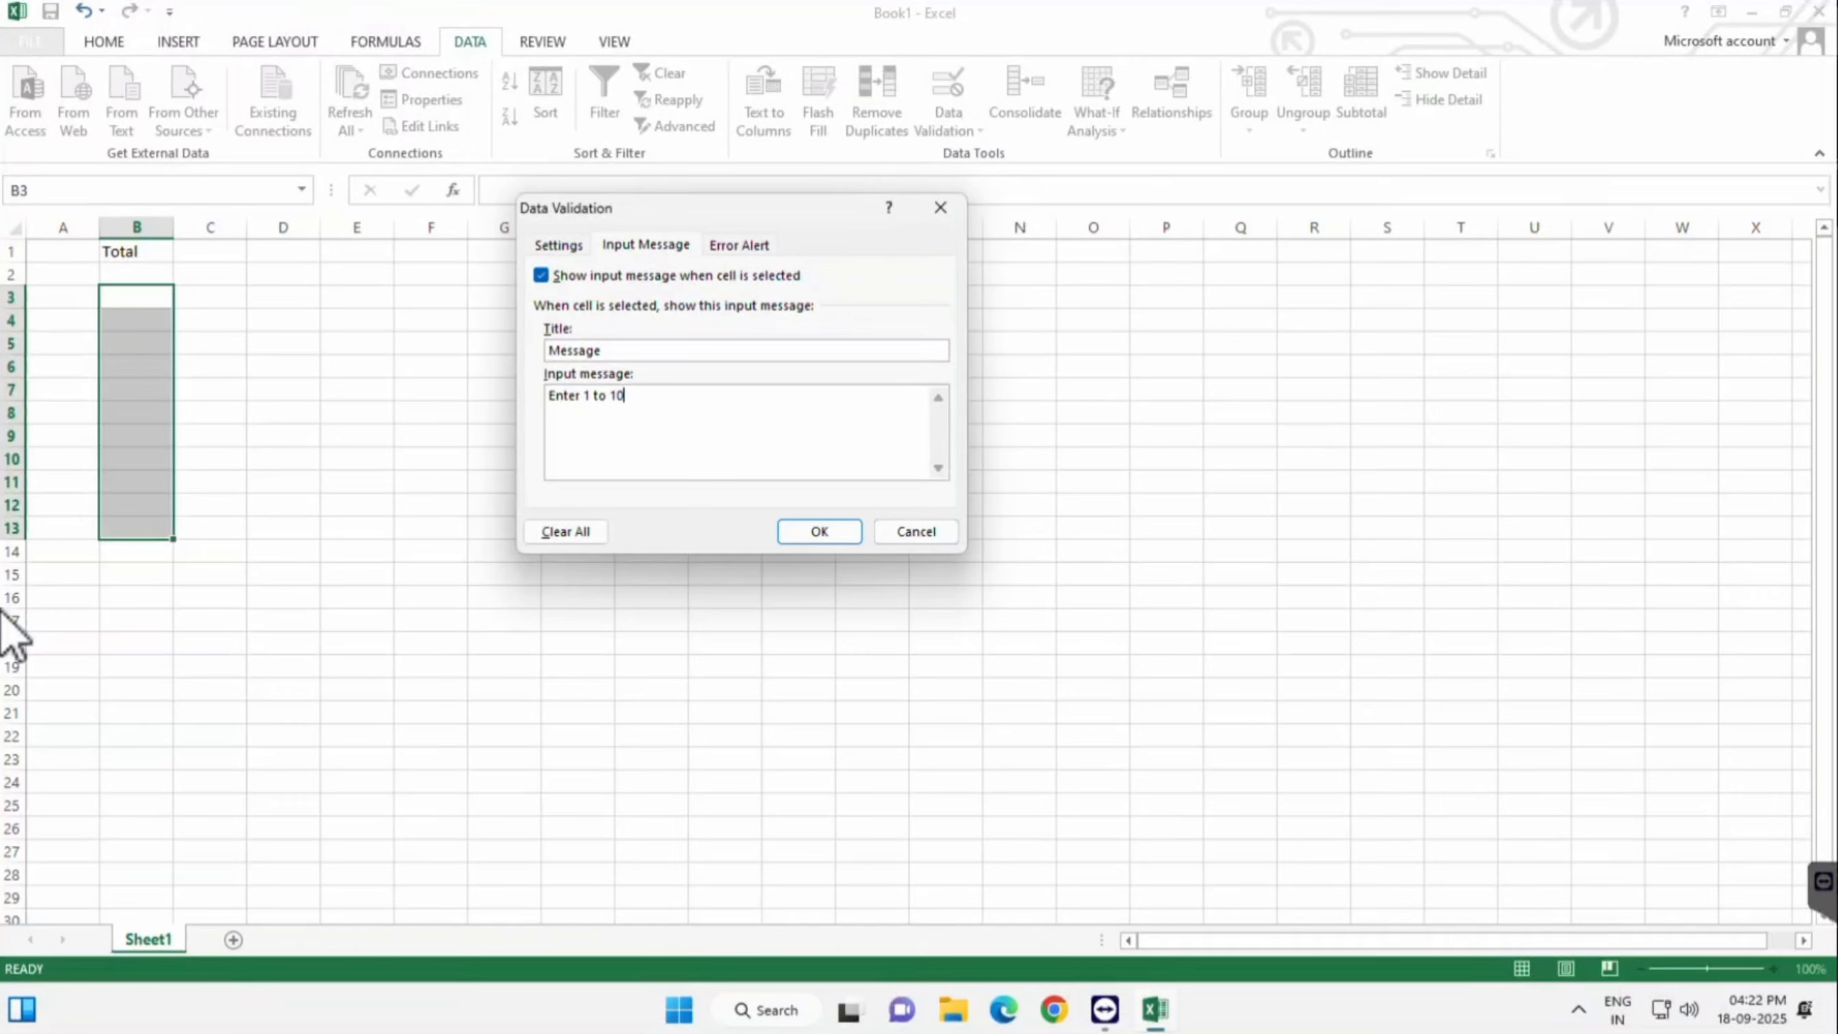
- Give the error alert title 'Error' and text 'Please Enter 1 to 10 Number Only'
{"action": "key", "text": "ctrl+Tab"}
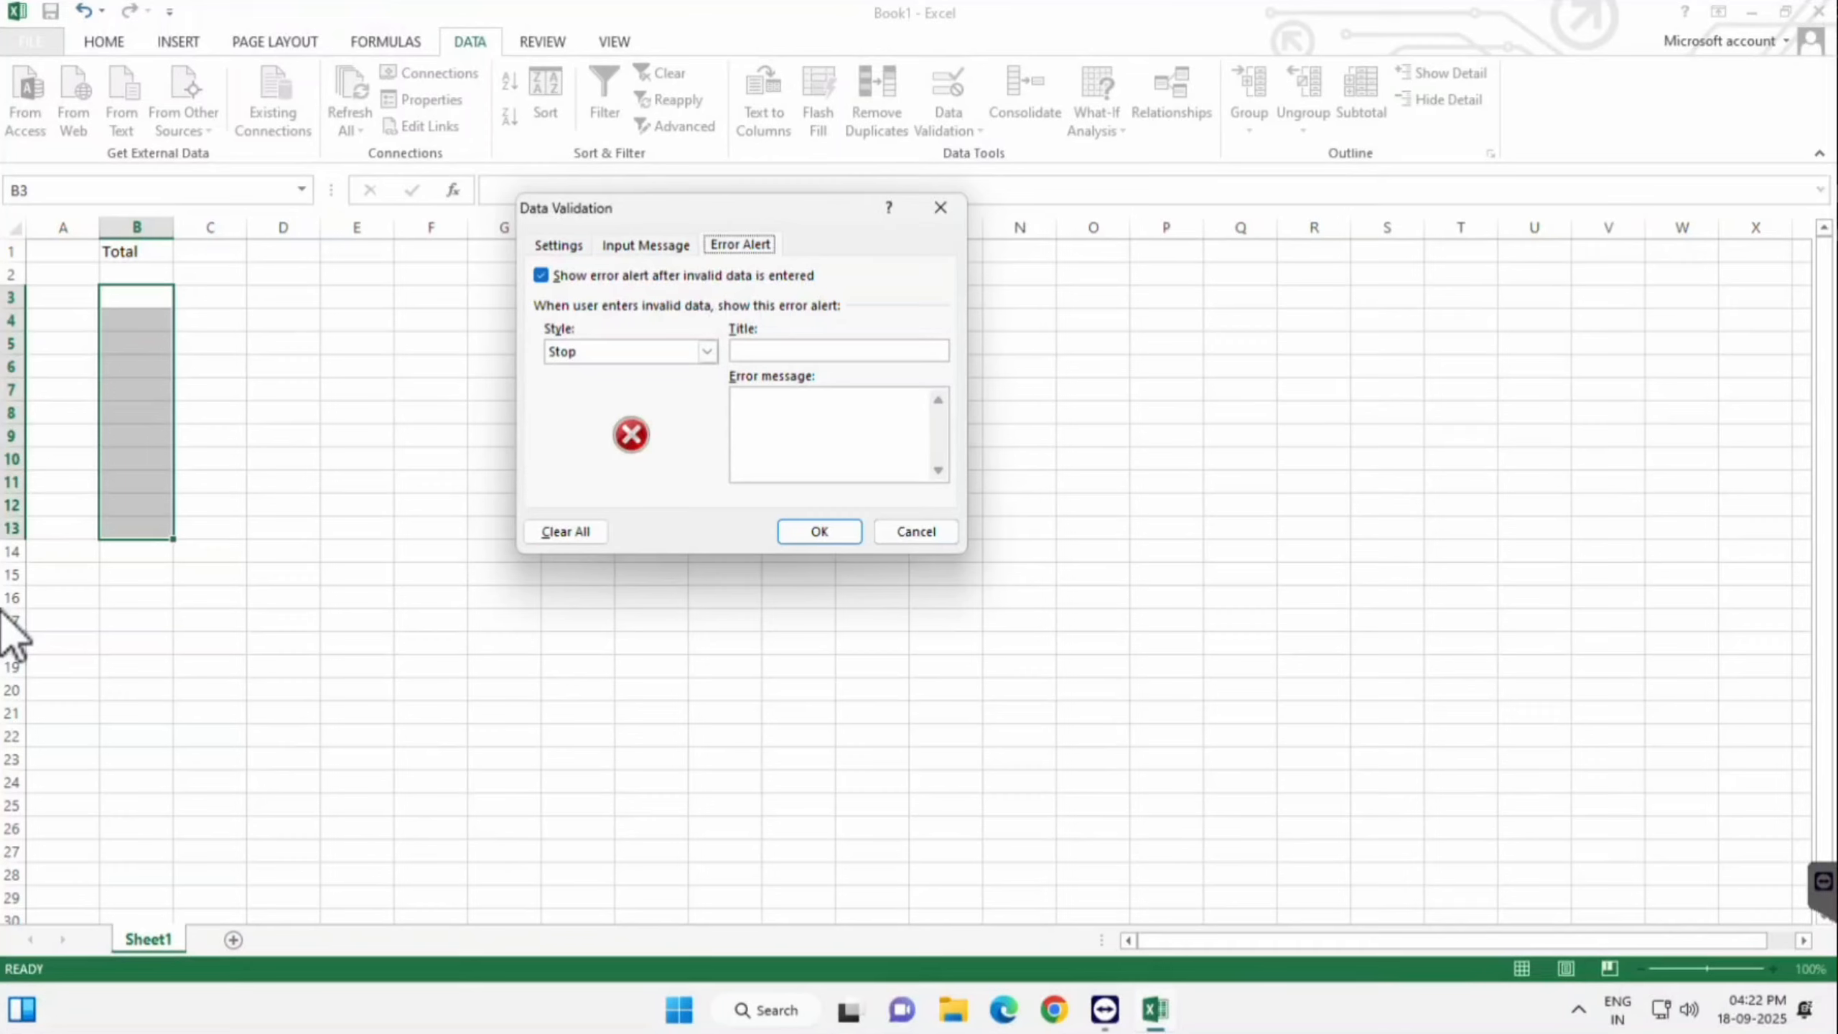
{"action": "key", "text": "Tab"}
{"action": "key", "text": "Tab"}
{"action": "key", "text": "Tab"}
{"action": "type", "text": "Er"}
{"action": "type", "text": "ror"}
{"action": "type", "text": "Pleas"}
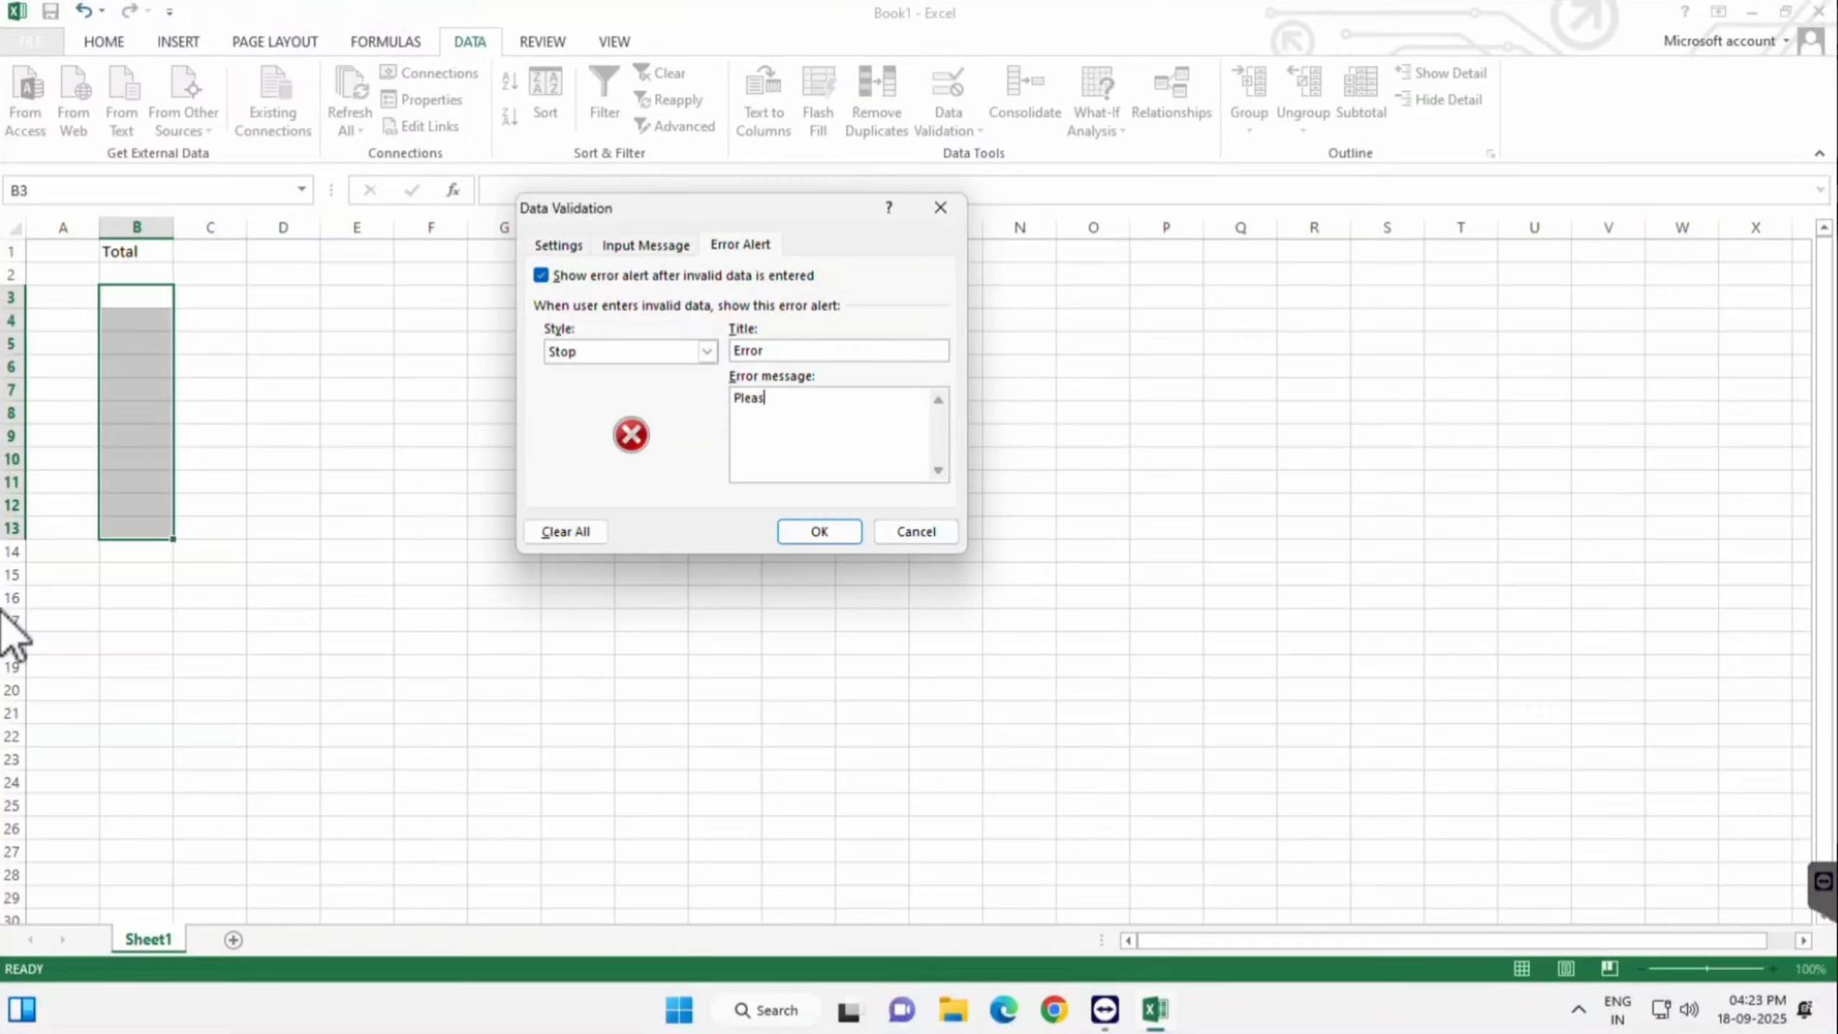
{"action": "type", "text": "e Enter "}
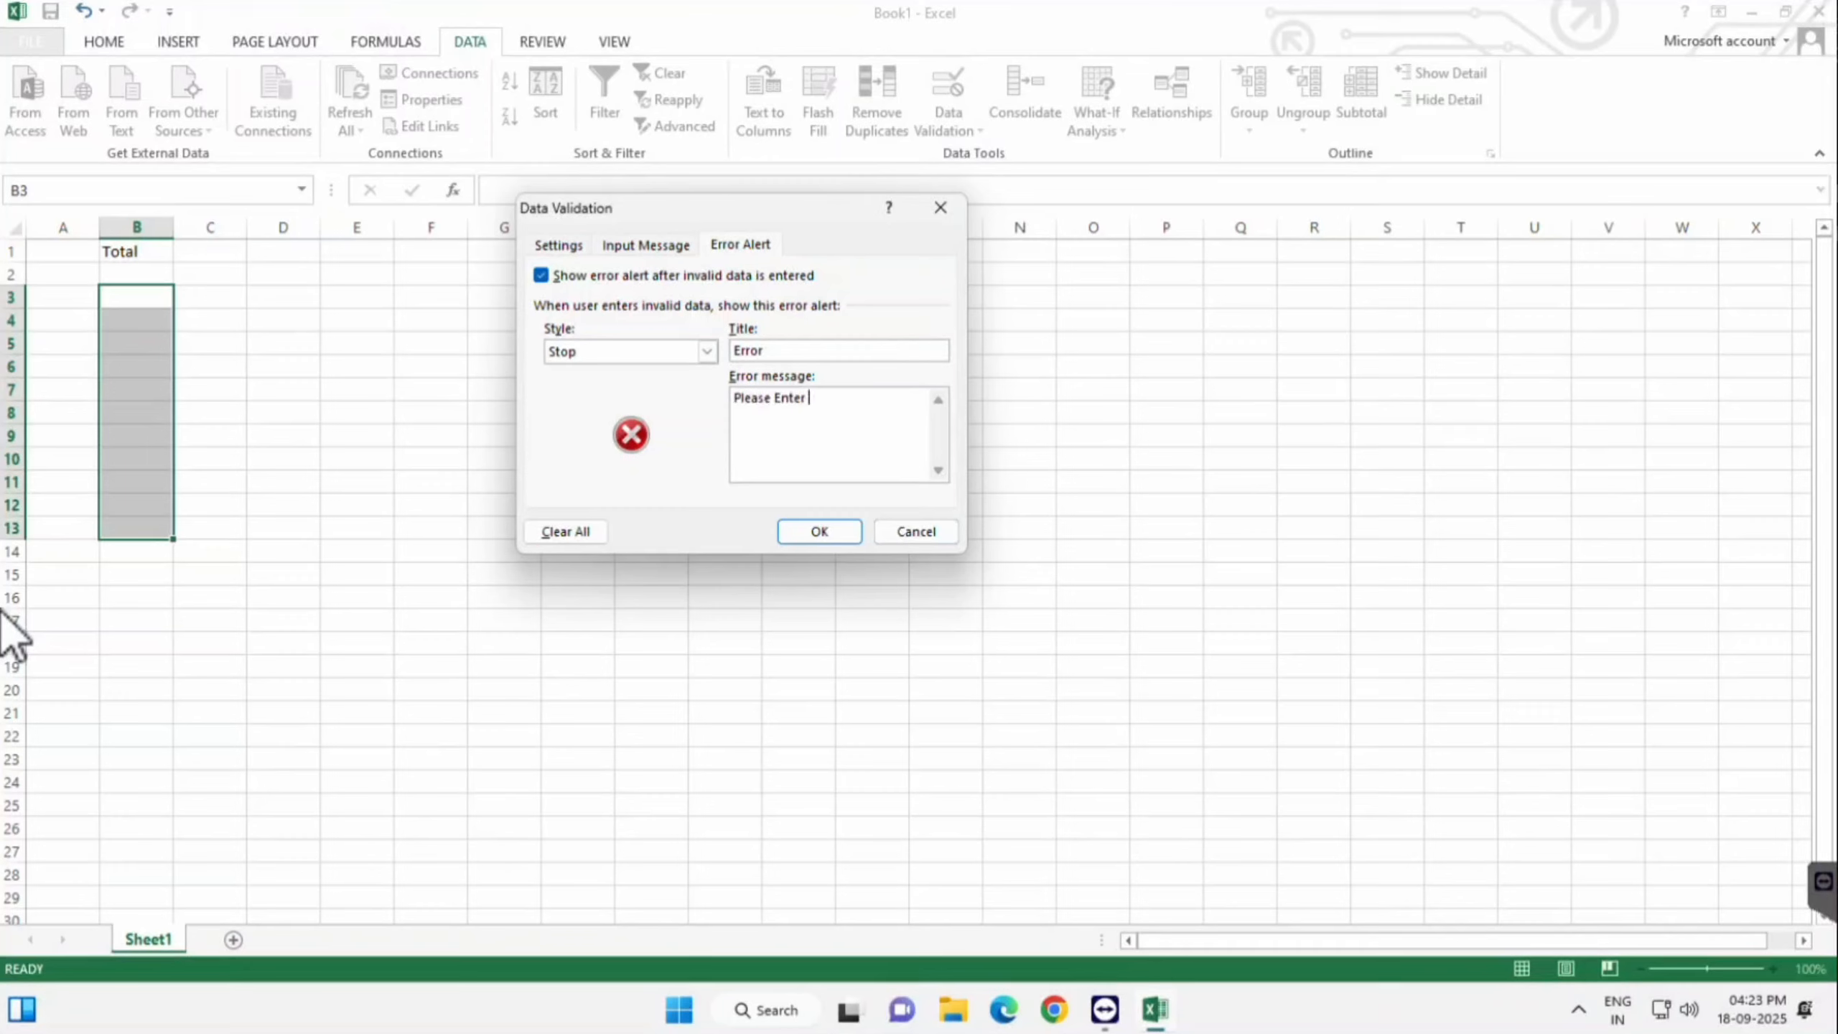
{"action": "type", "text": "1 to "}
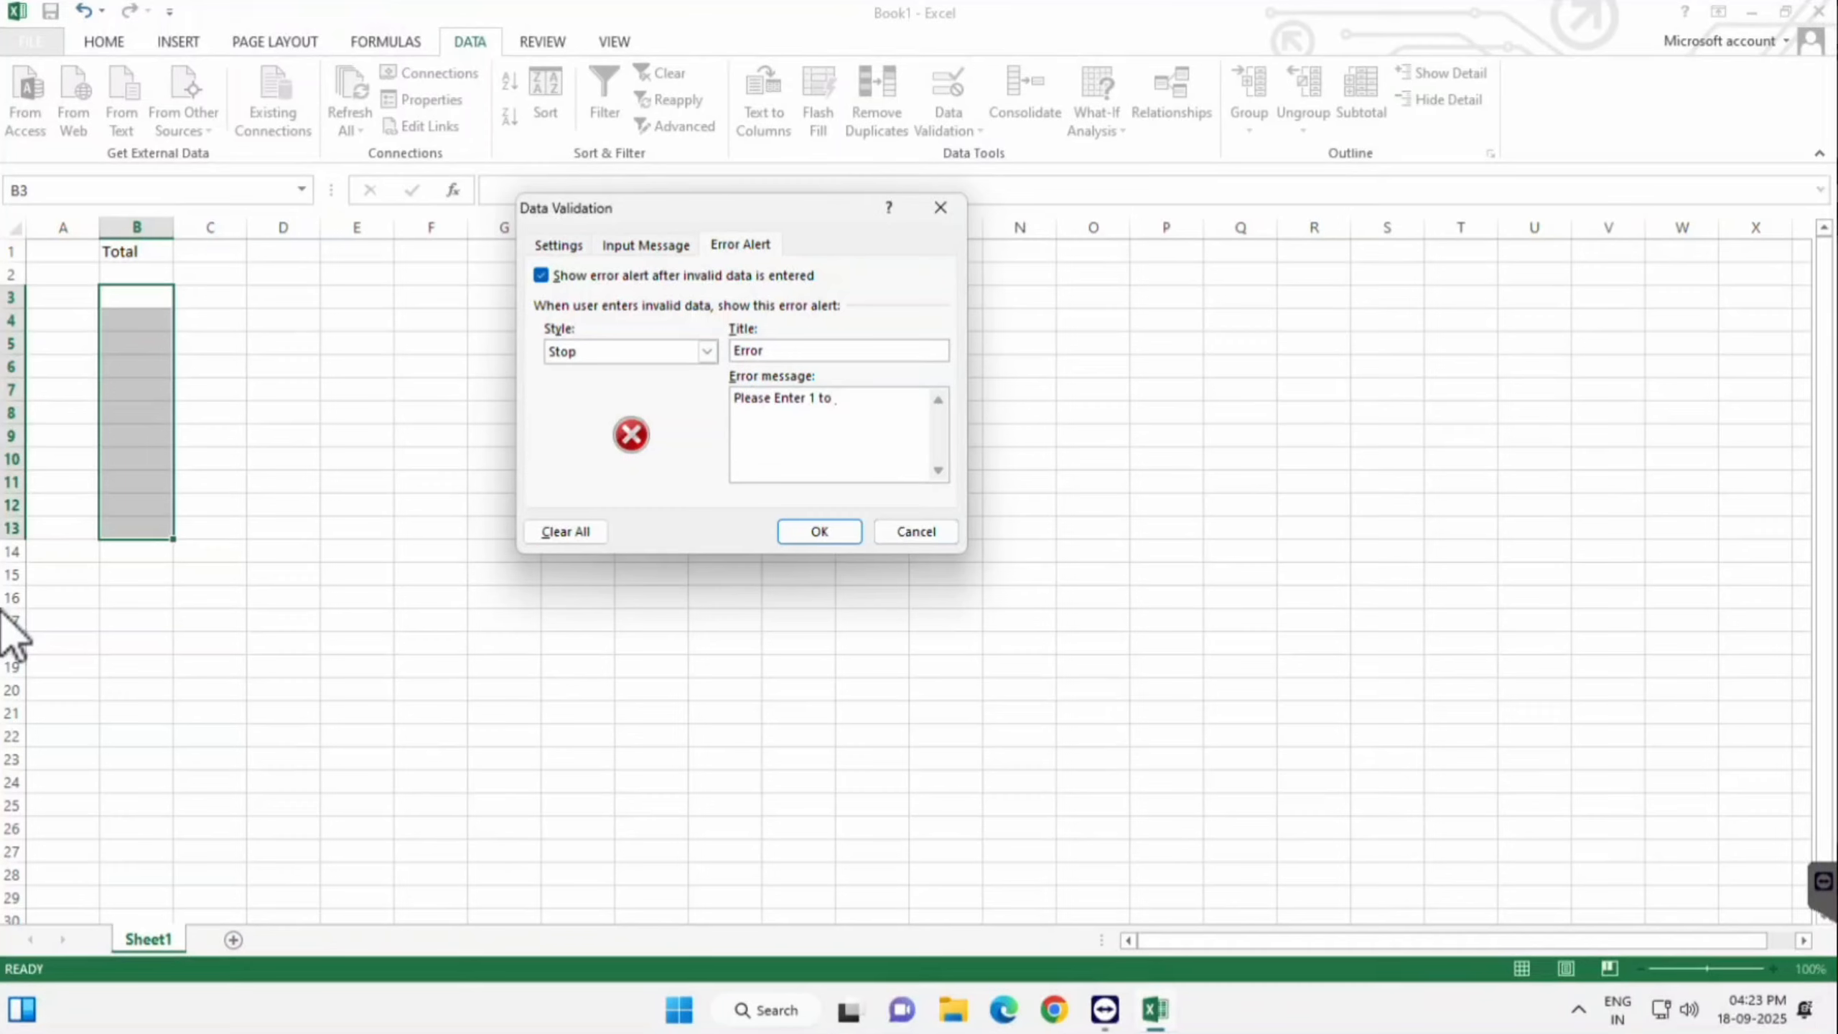
{"action": "type", "text": "10 Nu"}
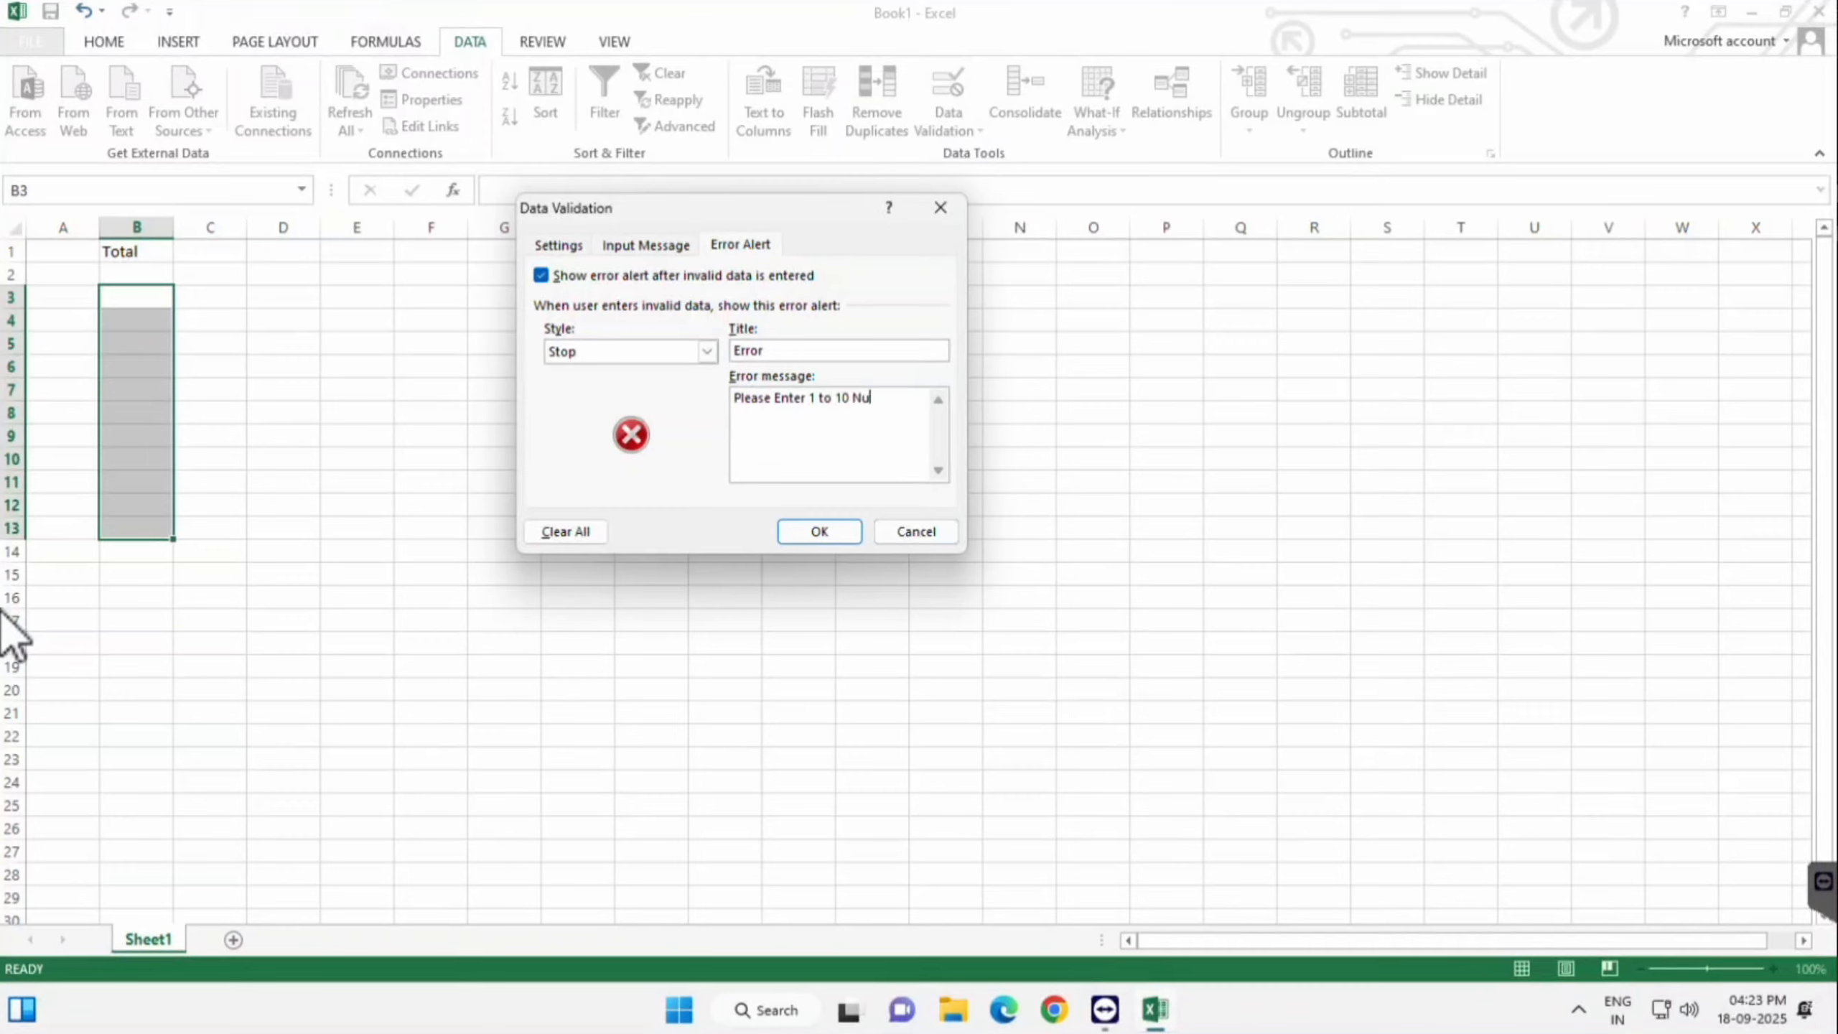
{"action": "type", "text": "mber Only"}
- Apply the rule and move through column B to see the input message appear
{"action": "key", "text": "Return"}
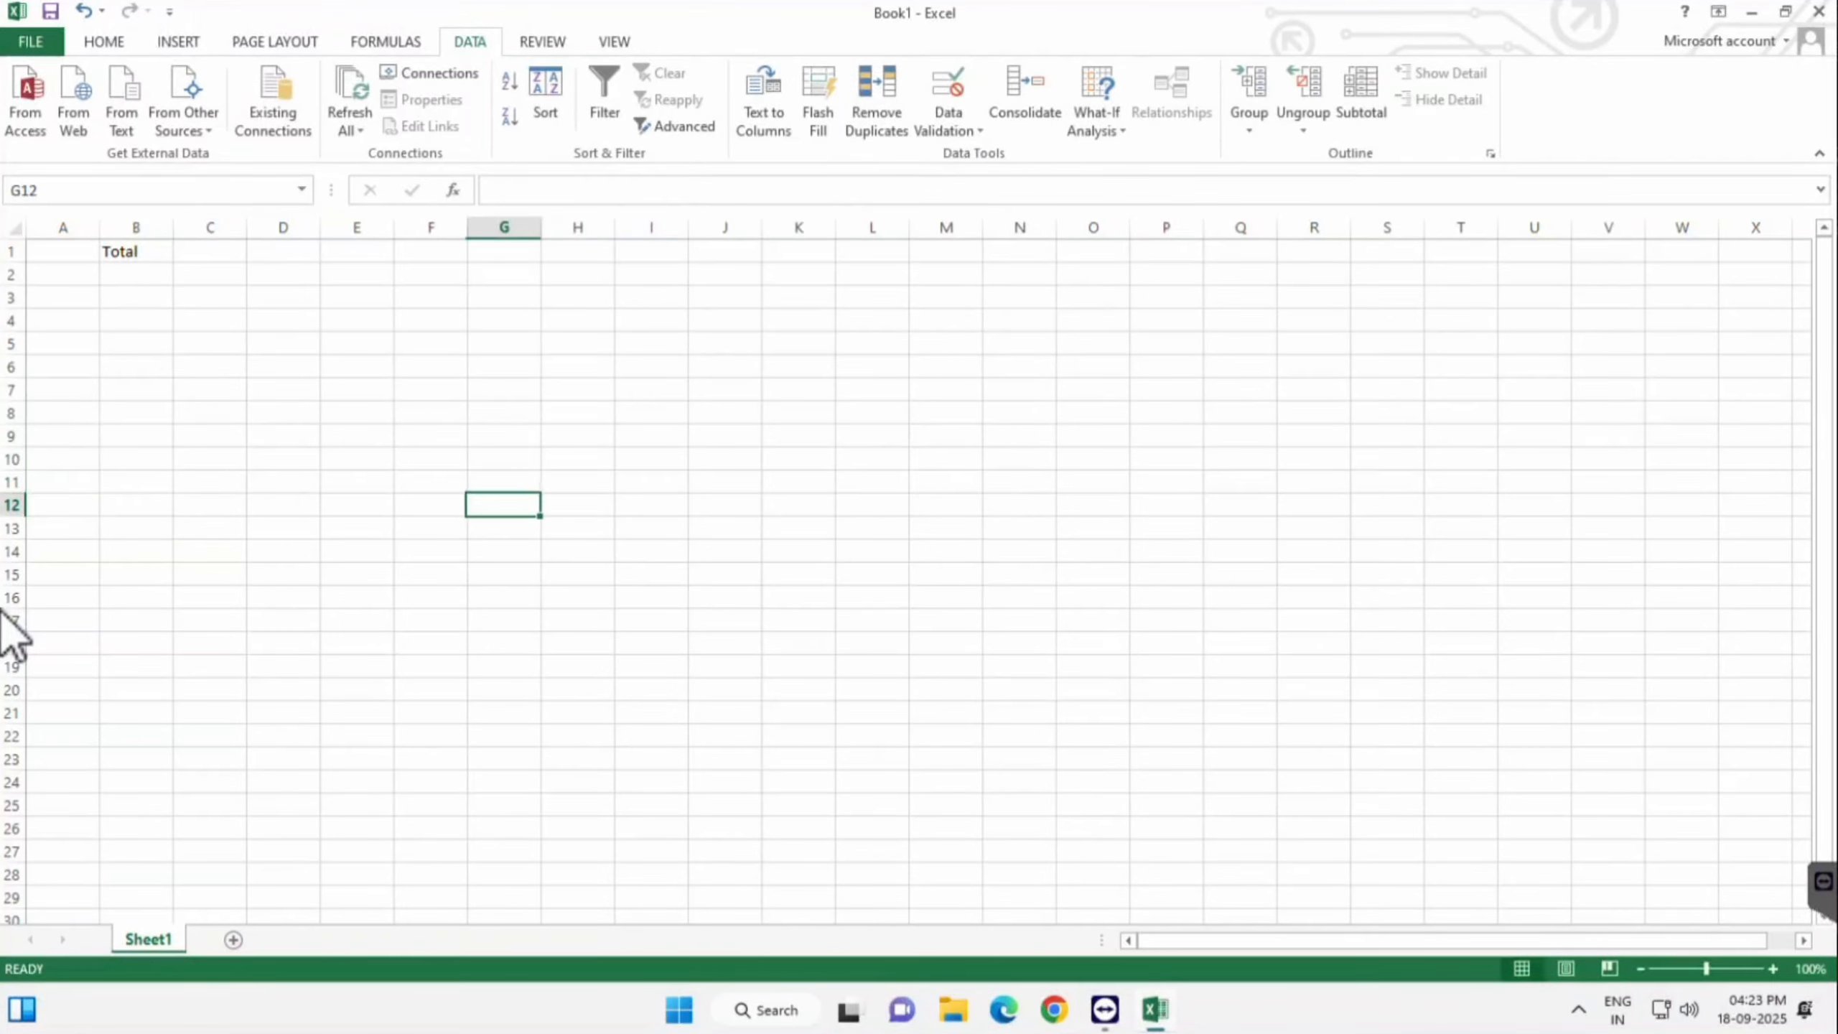
{"action": "key", "text": "Down"}
{"action": "key", "text": "Down"}
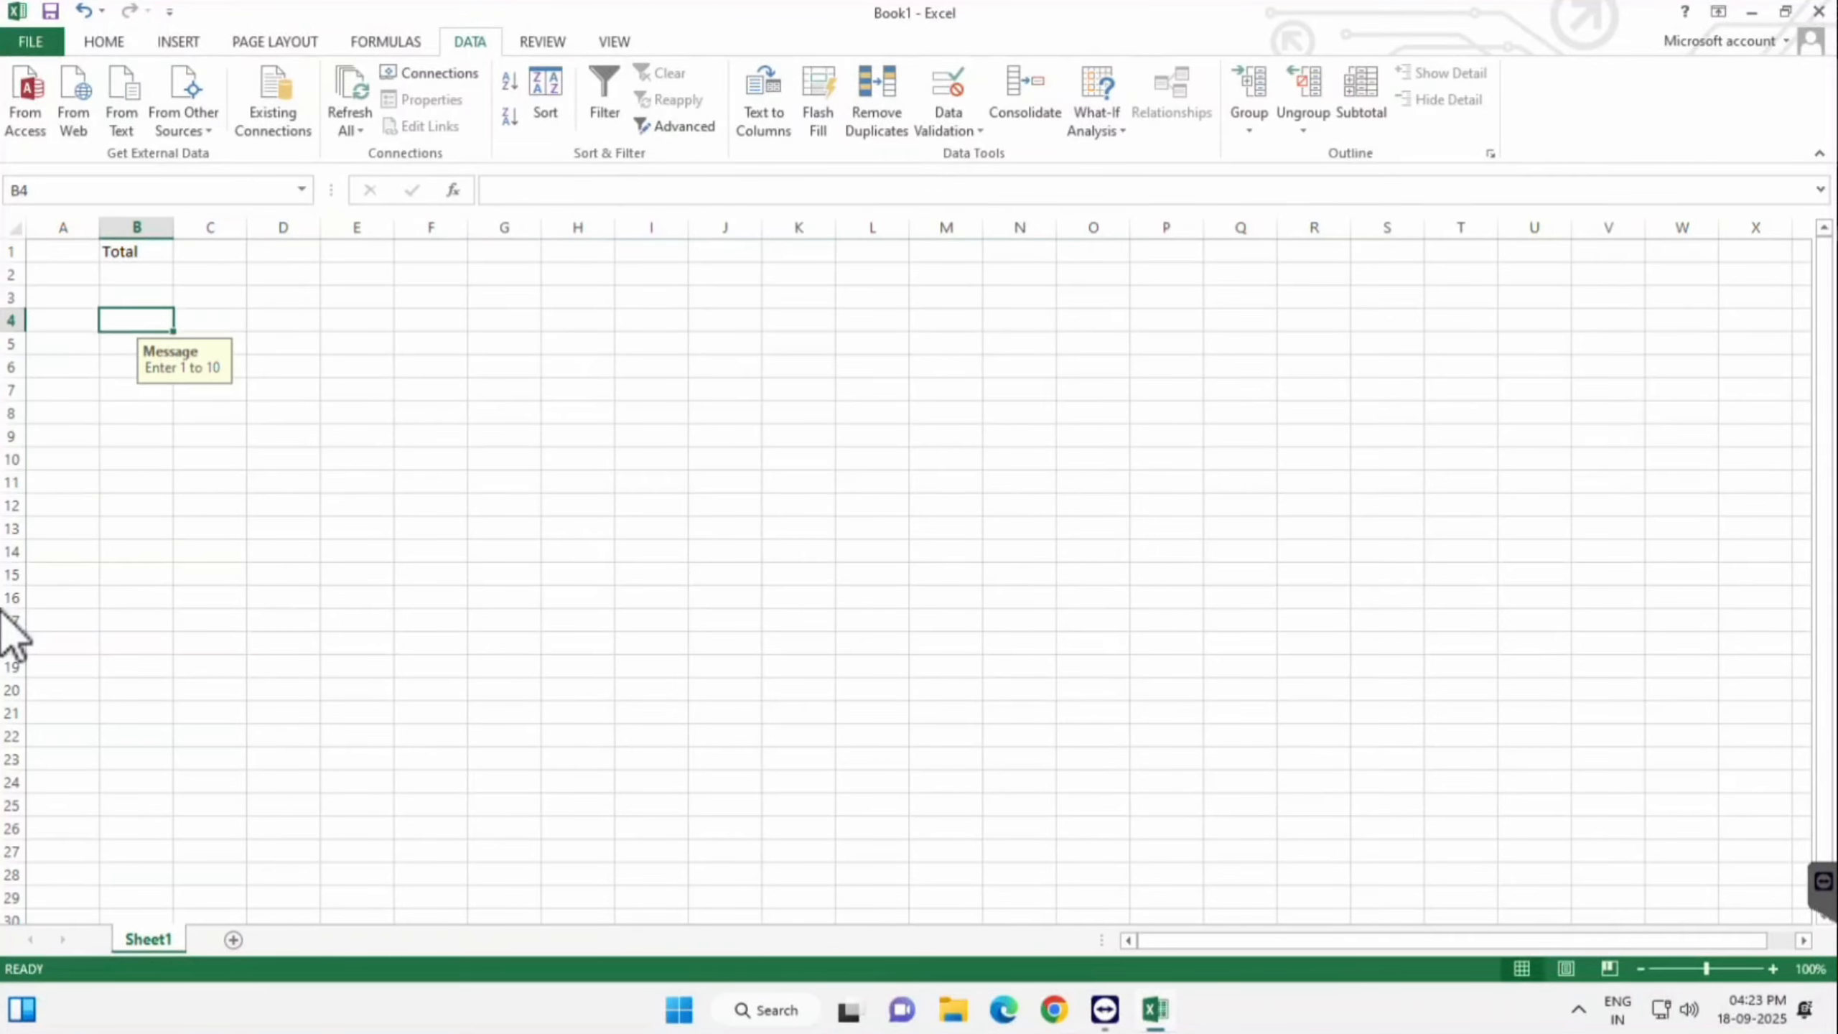
{"action": "key", "text": "Down"}
{"action": "key", "text": "Down"}
{"action": "key", "text": "Down"}
{"action": "key", "text": "Down"}
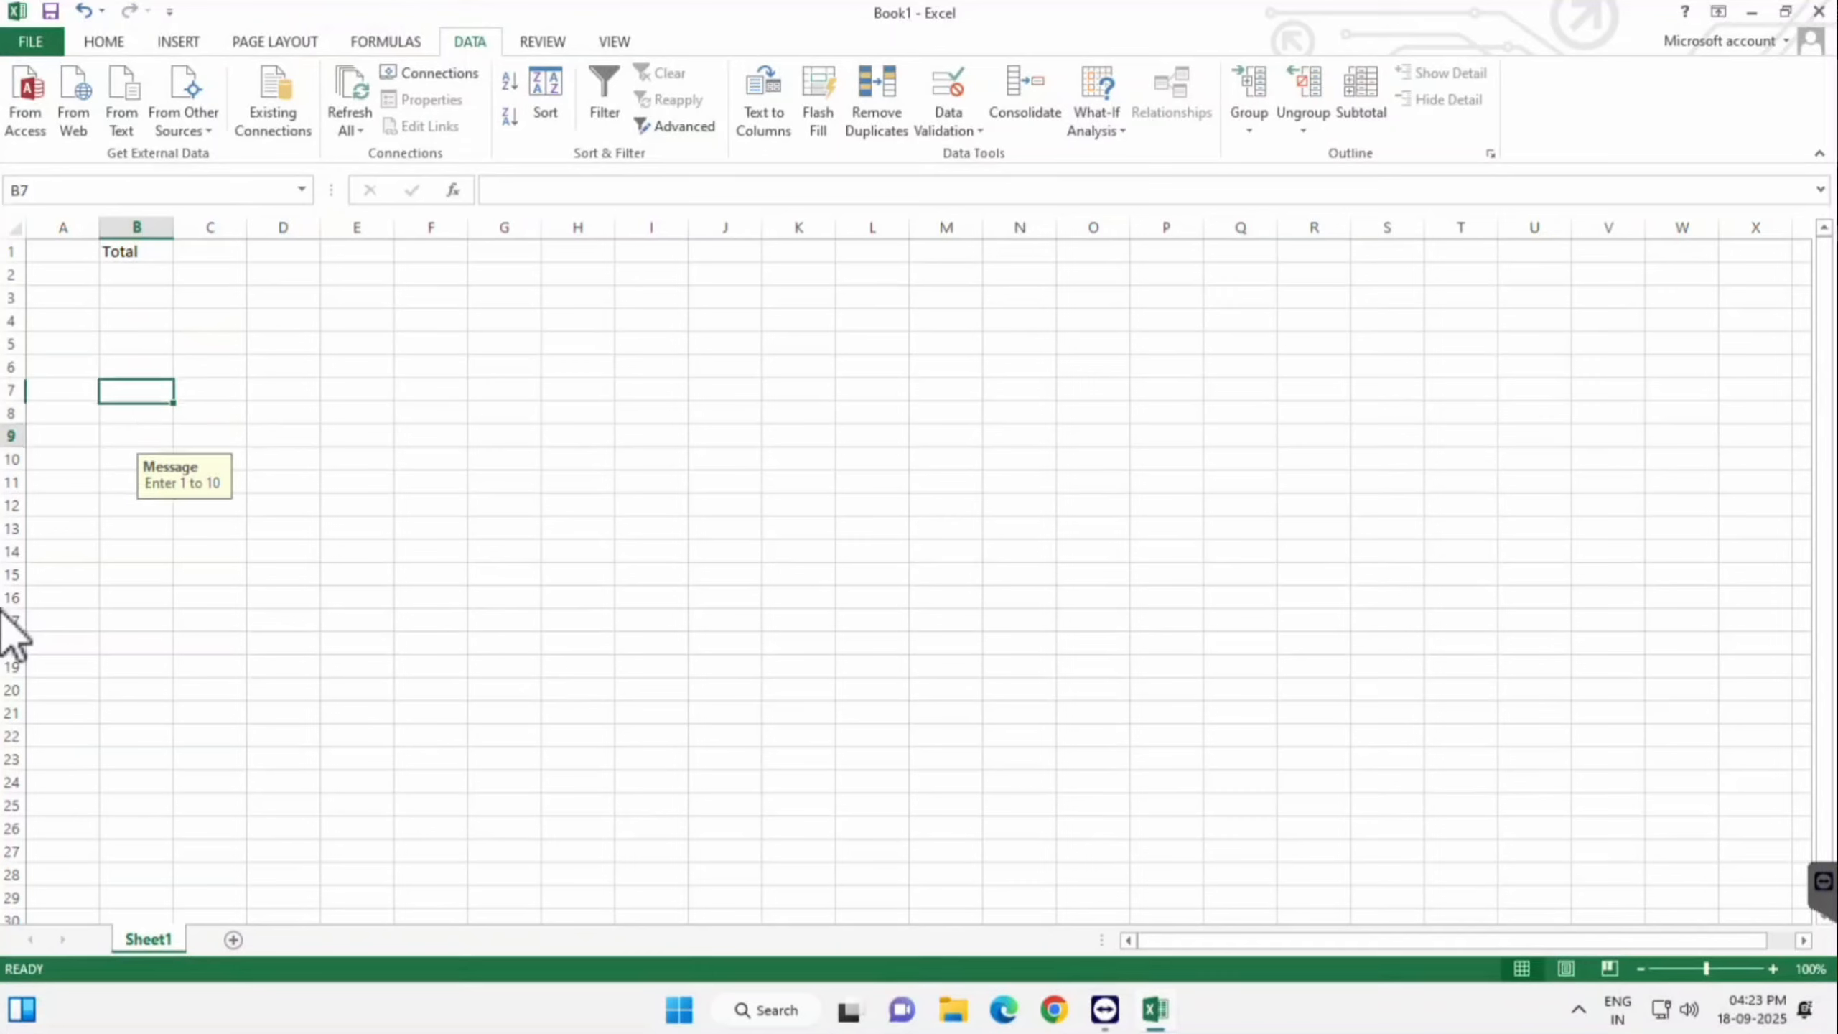
{"action": "key", "text": "Up"}
{"action": "key", "text": "Up"}
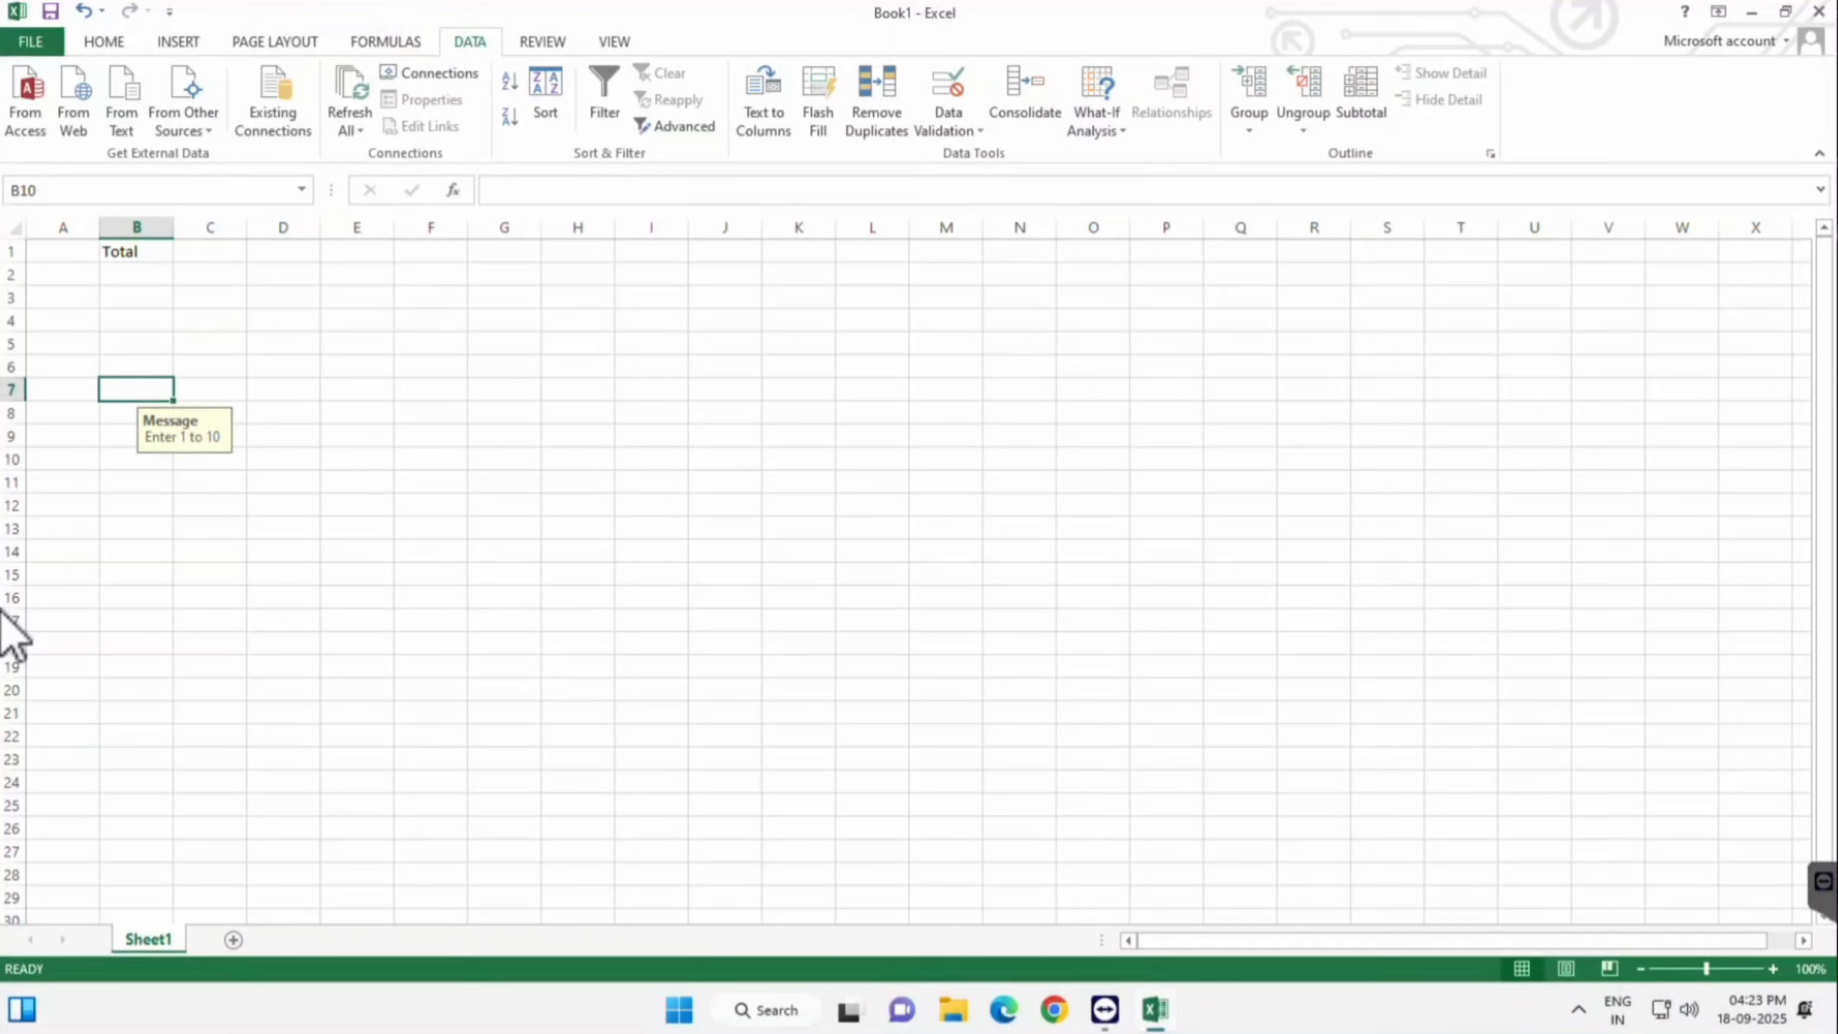
{"action": "key", "text": "Up"}
{"action": "key", "text": "Up"}
{"action": "key", "text": "Up"}
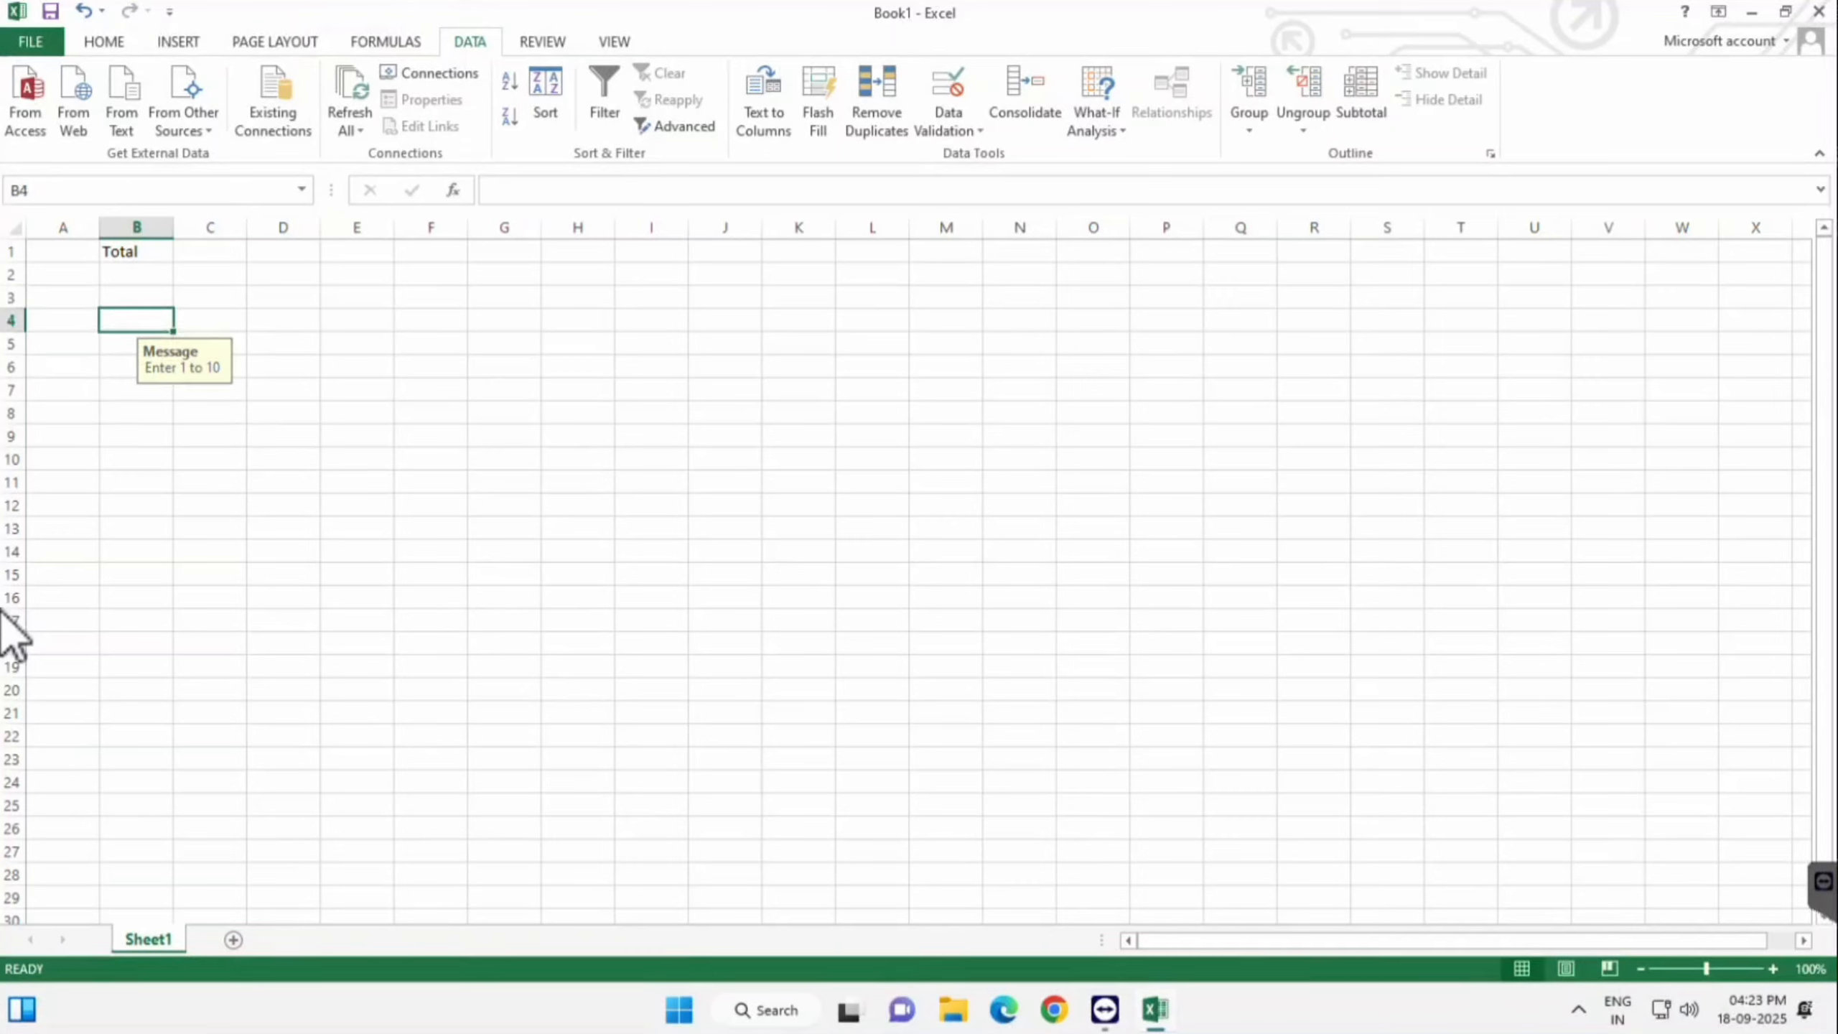
{"action": "key", "text": "Up"}
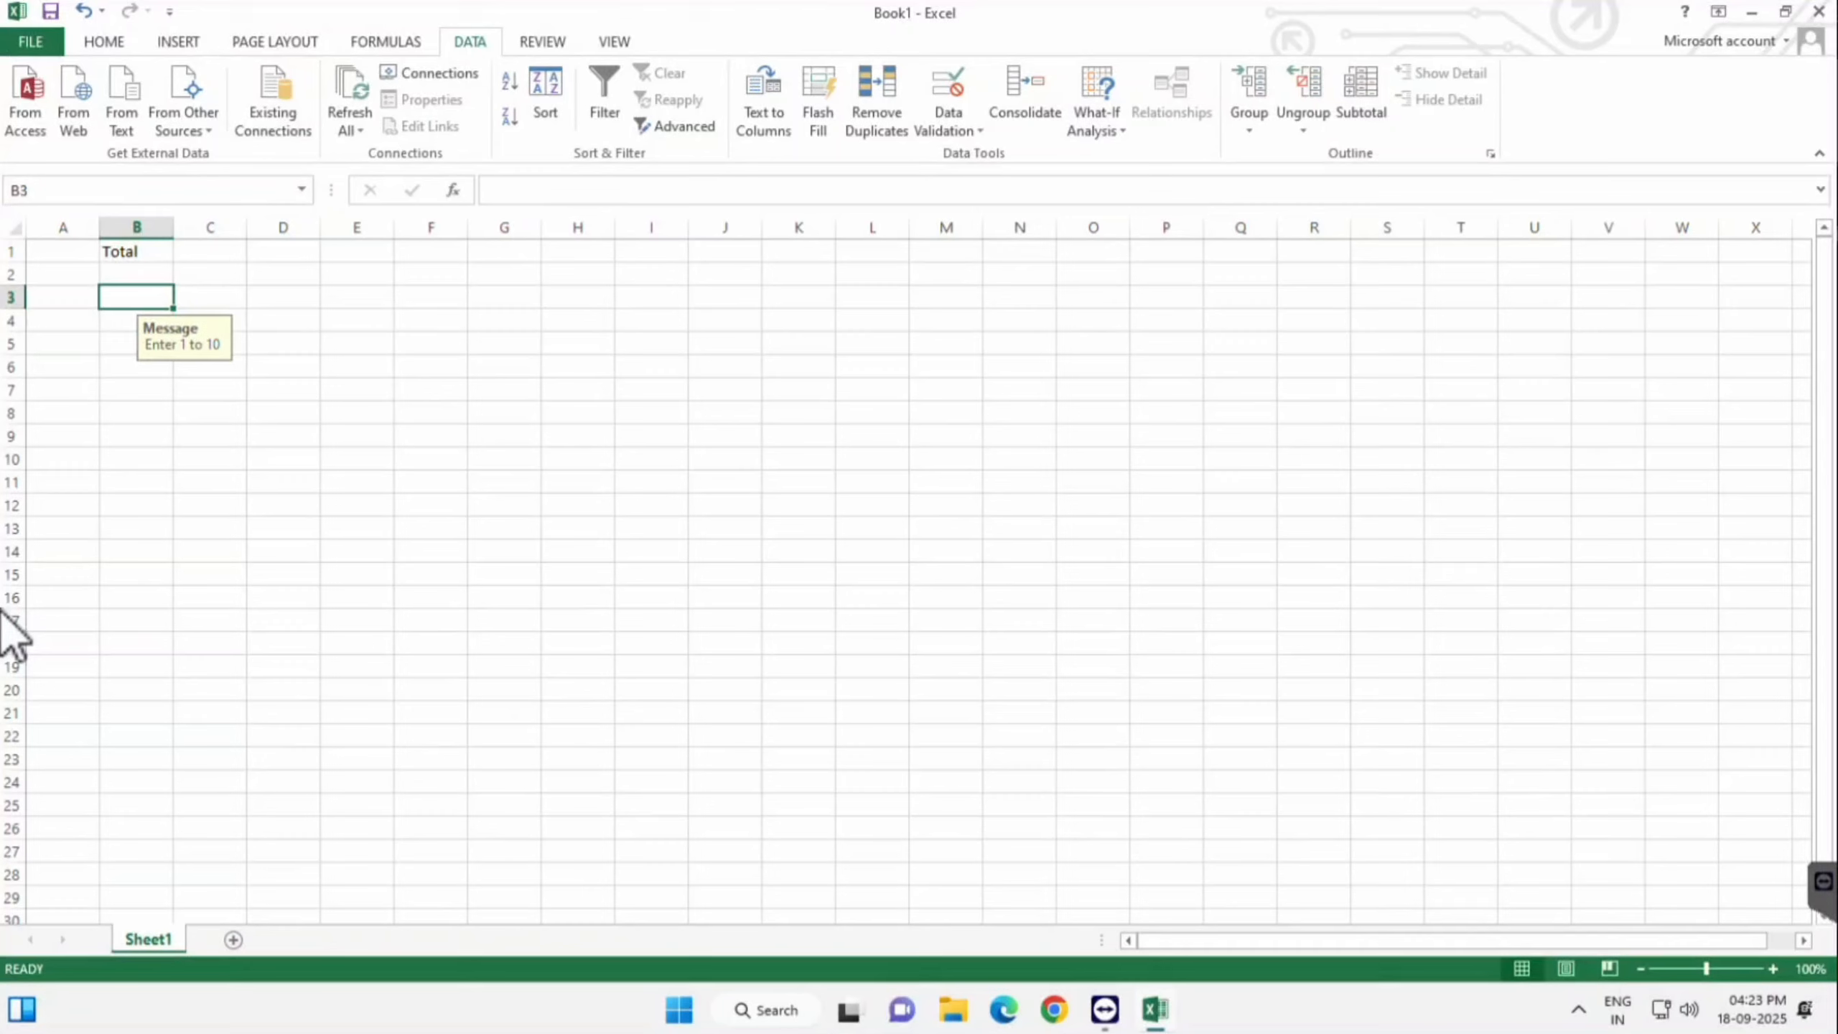
{"action": "key", "text": "Down"}
{"action": "key", "text": "Down"}
{"action": "key", "text": "Down"}
{"action": "key", "text": "Down"}
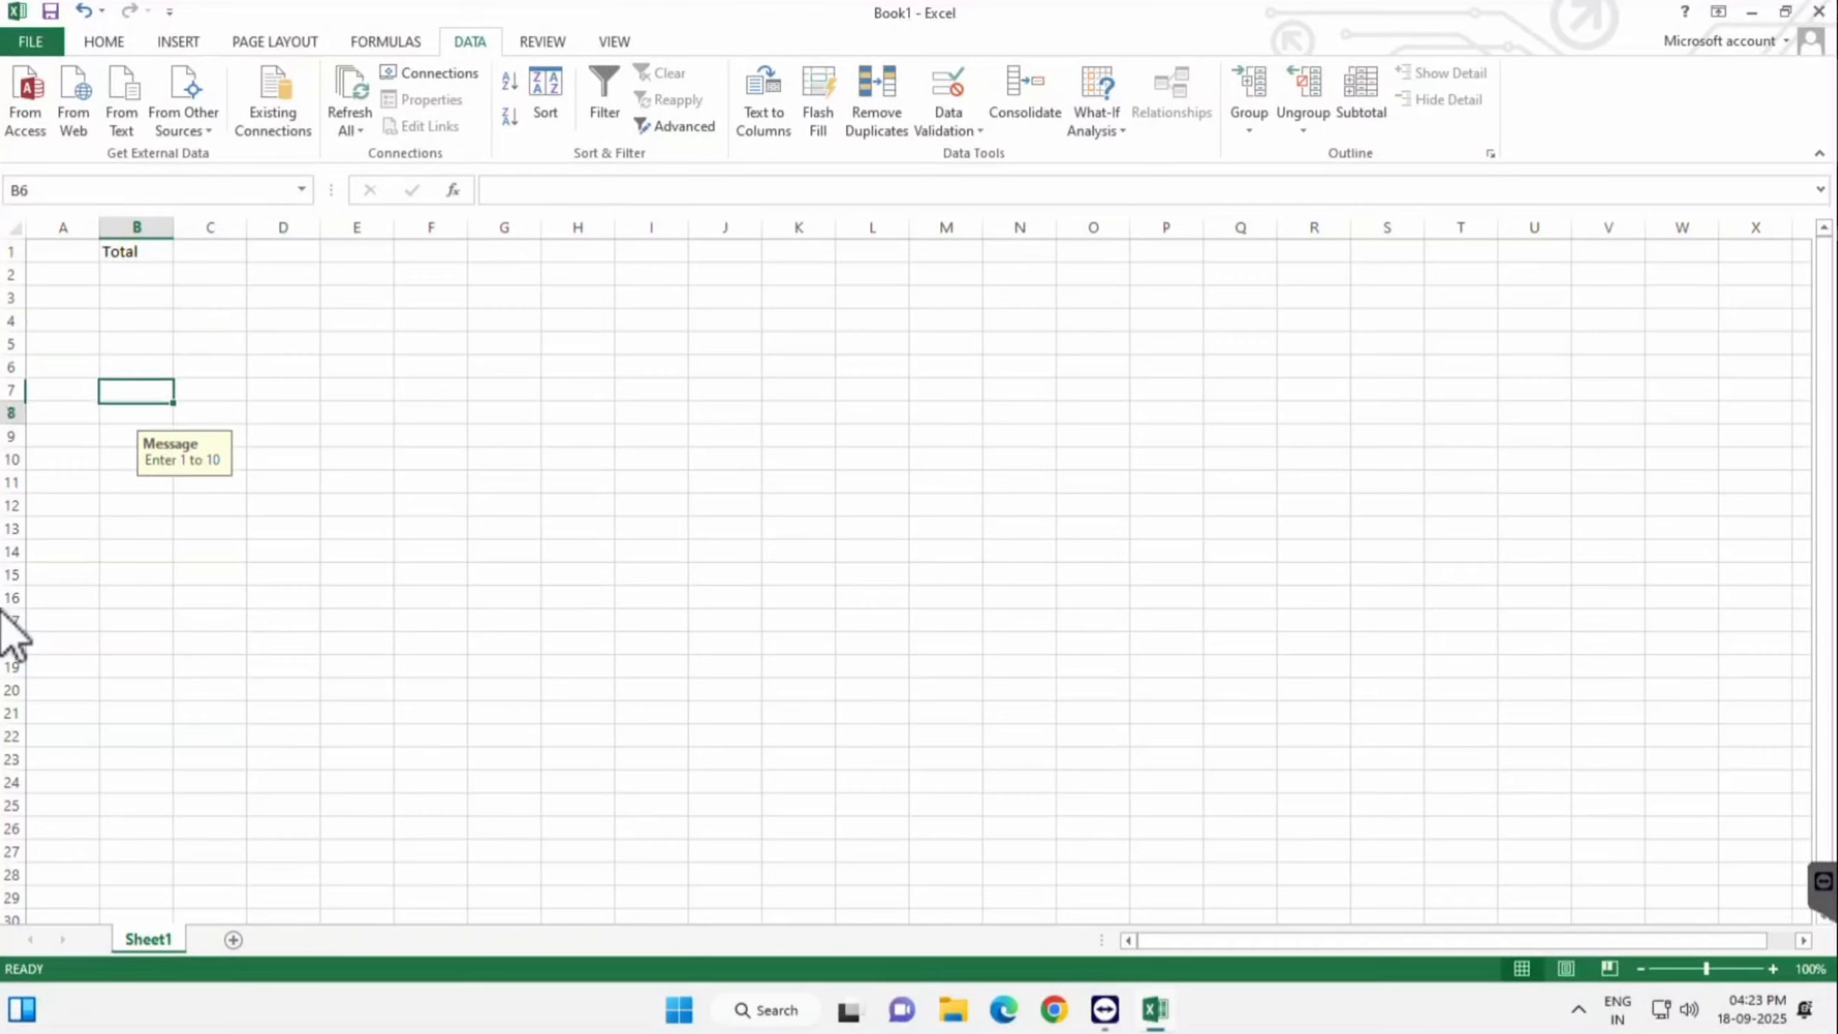
{"action": "key", "text": "Down"}
{"action": "key", "text": "Down"}
{"action": "key", "text": "Down"}
{"action": "key", "text": "Down"}
{"action": "key", "text": "Down"}
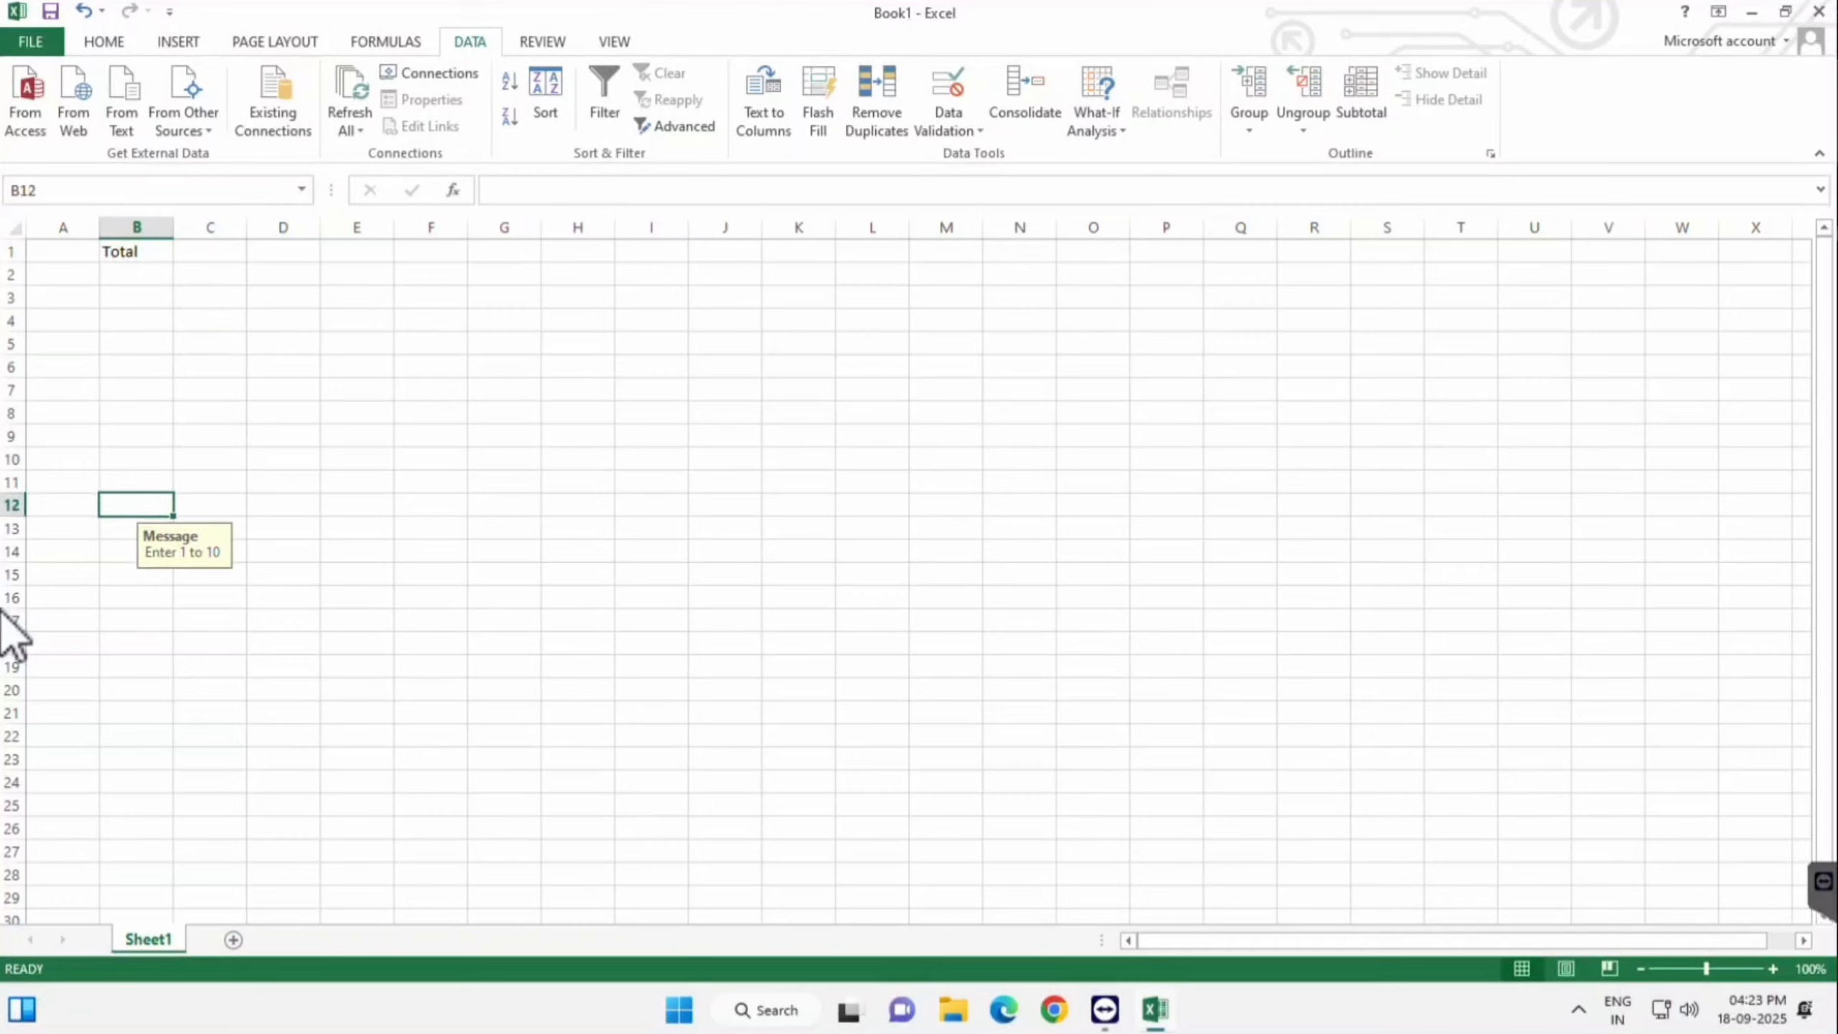
{"action": "key", "text": "Up"}
{"action": "key", "text": "Up"}
{"action": "key", "text": "Up"}
{"action": "key", "text": "Up"}
{"action": "key", "text": "Up"}
{"action": "key", "text": "Up"}
{"action": "key", "text": "Up"}
{"action": "key", "text": "Up"}
{"action": "left_click", "coordinate": [652, 436]}
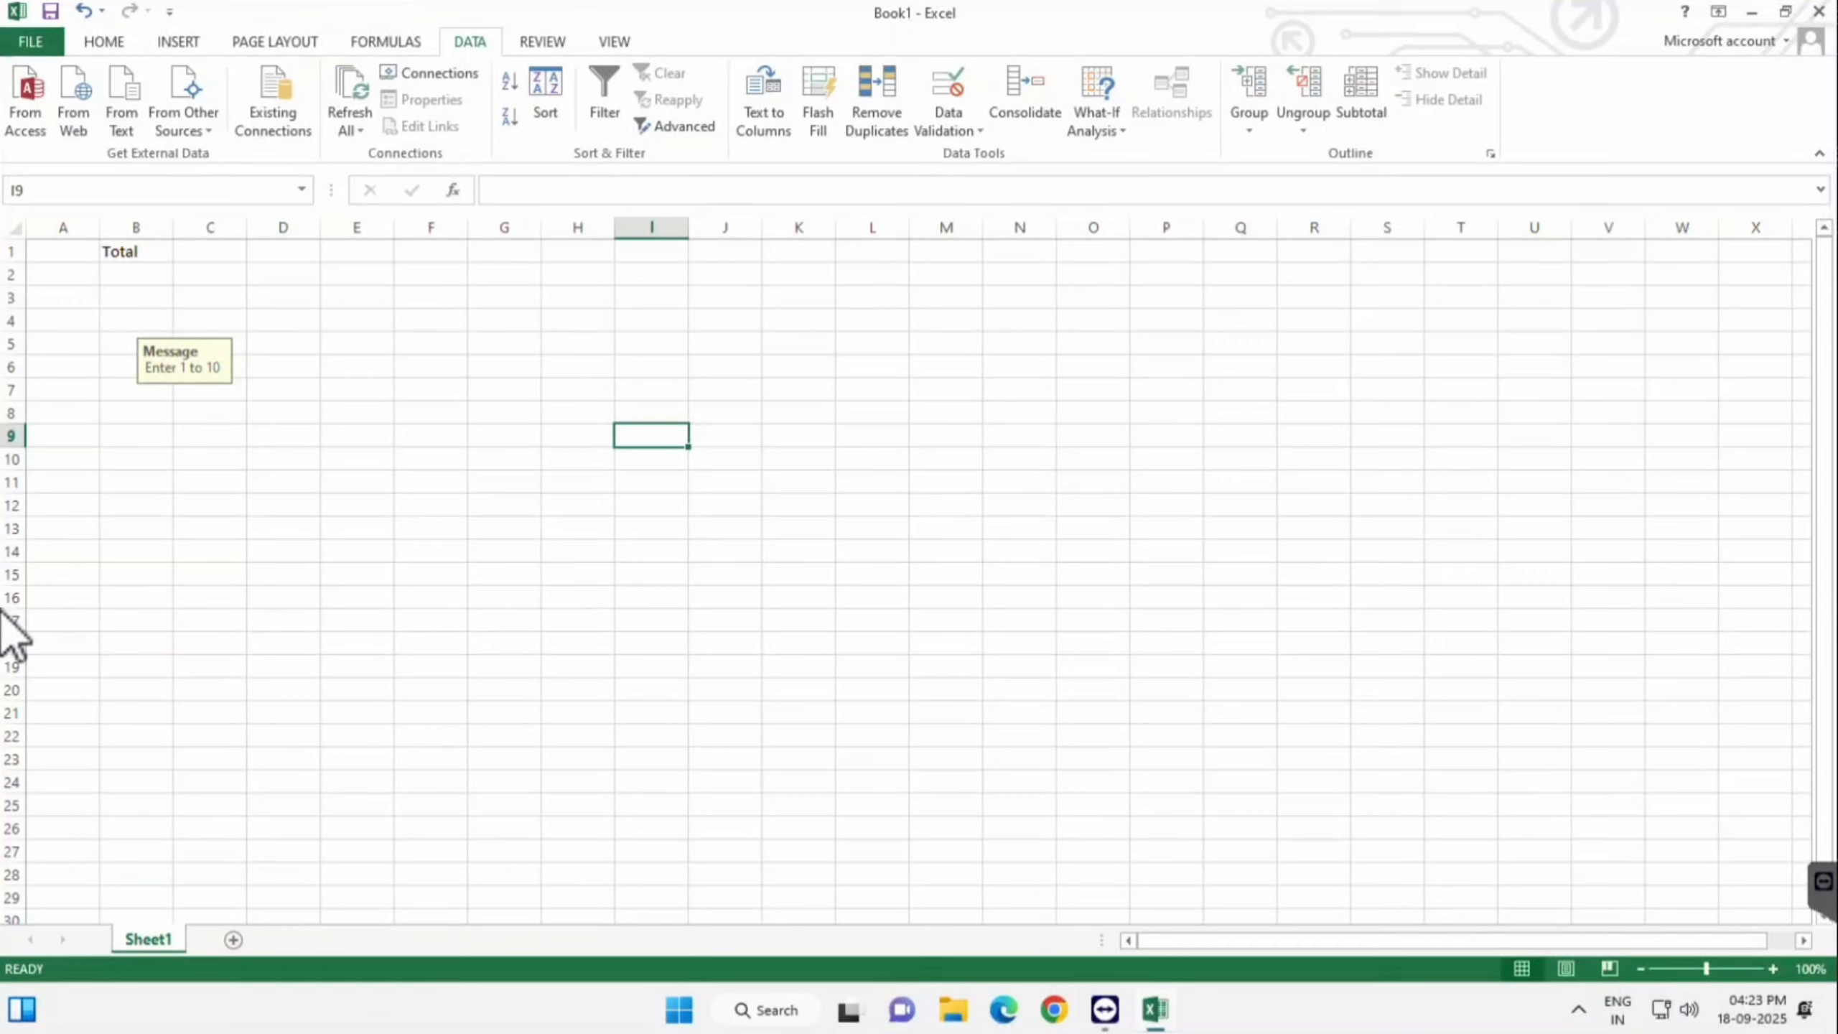
{"action": "left_click", "coordinate": [135, 321]}
- Enter 11 in B3, see the custom error, and discard the entry
{"action": "key", "text": "Up"}
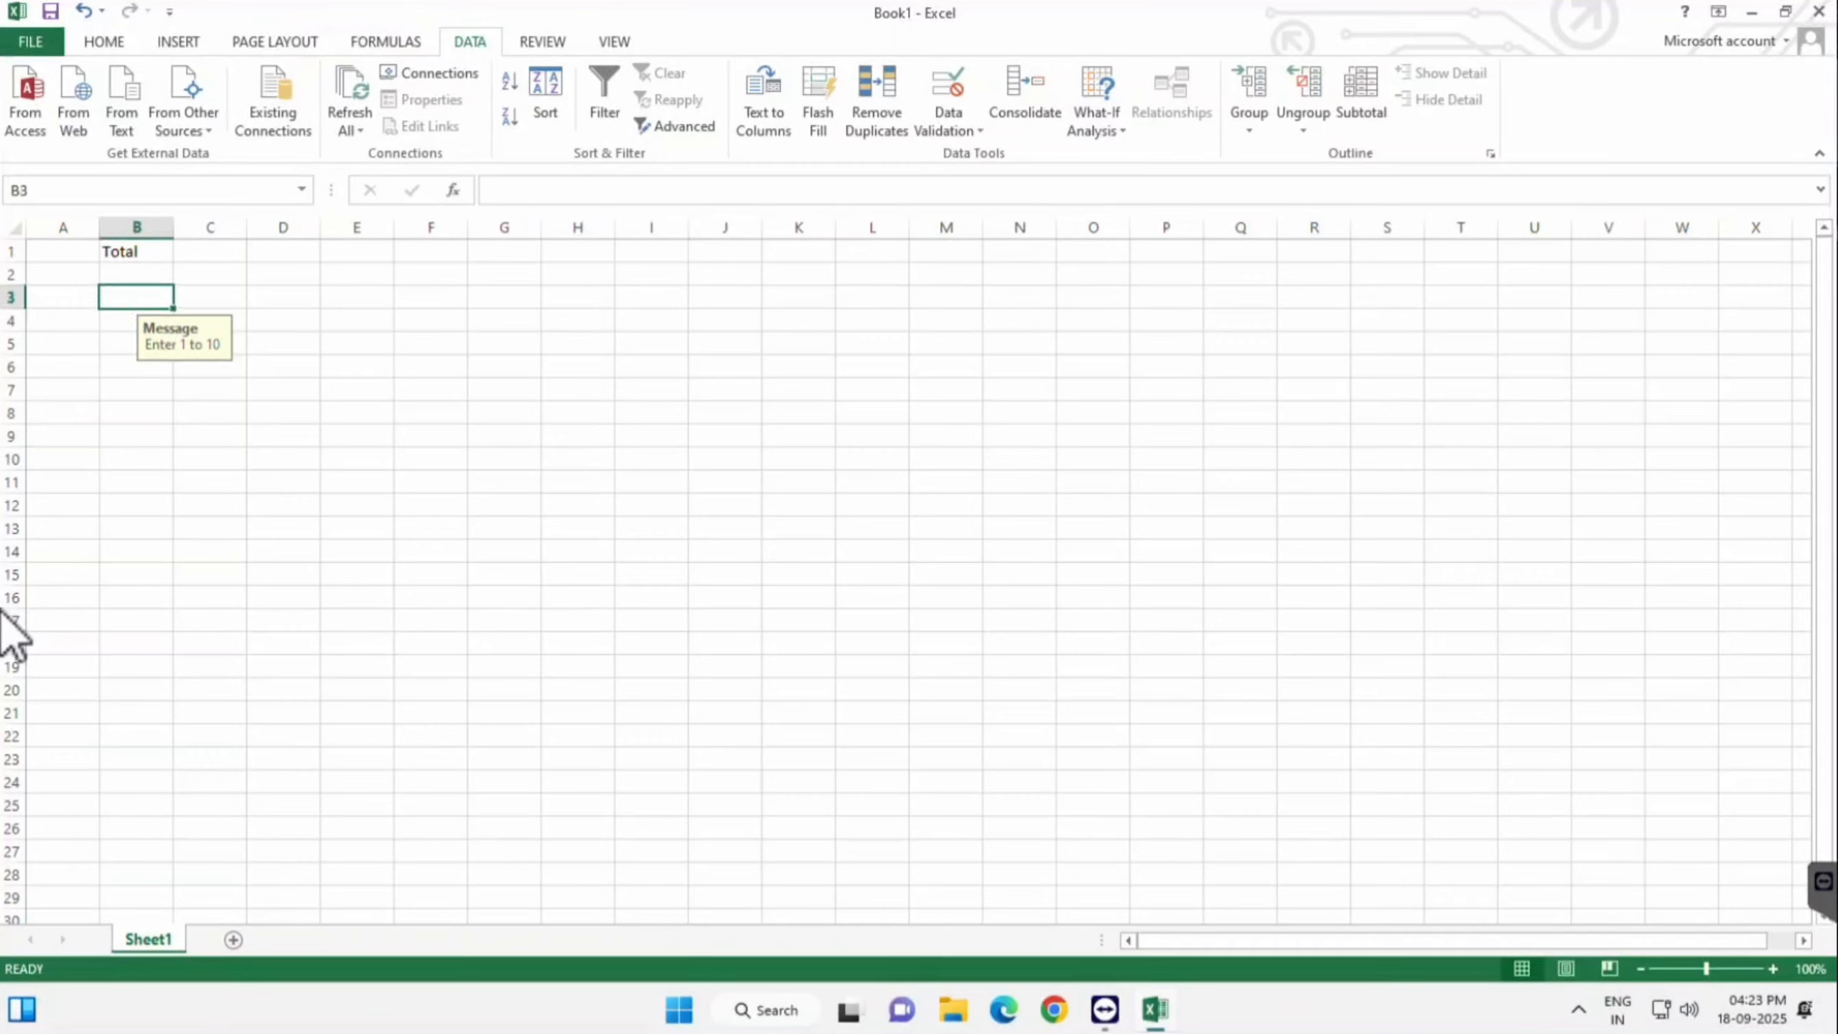
{"action": "type", "text": "11"}
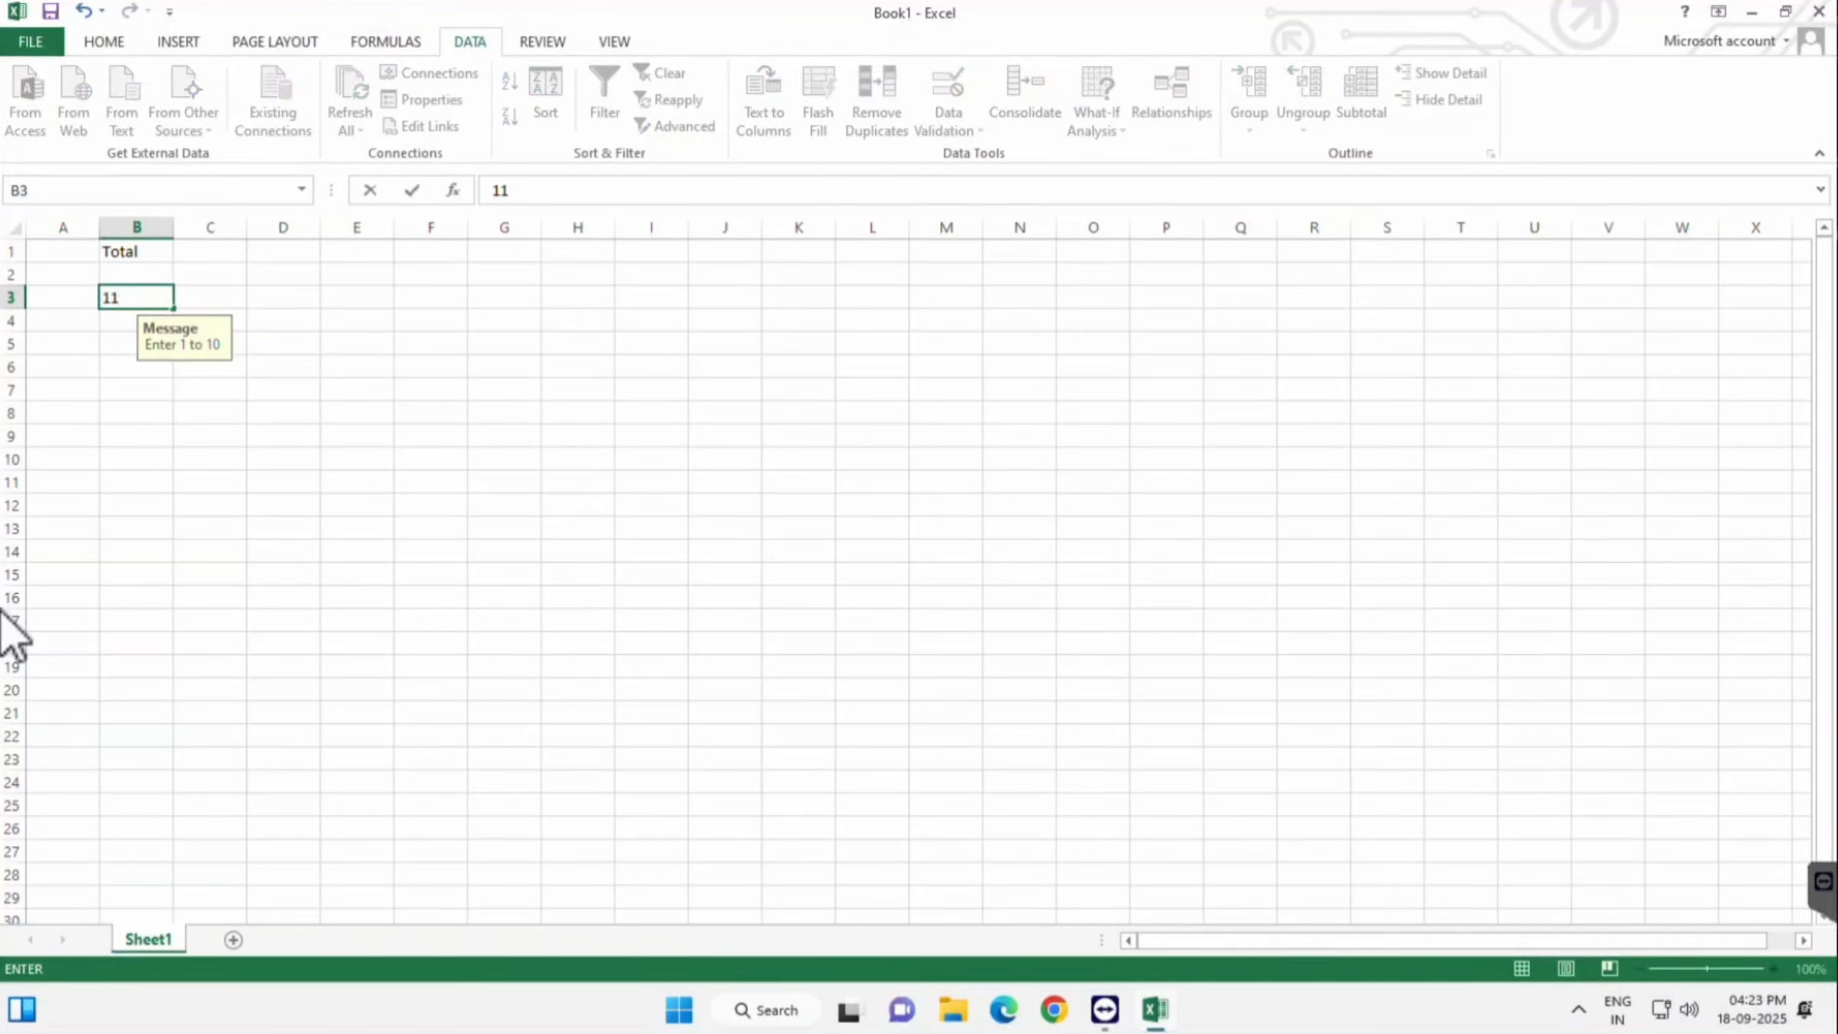
{"action": "key", "text": "Return"}
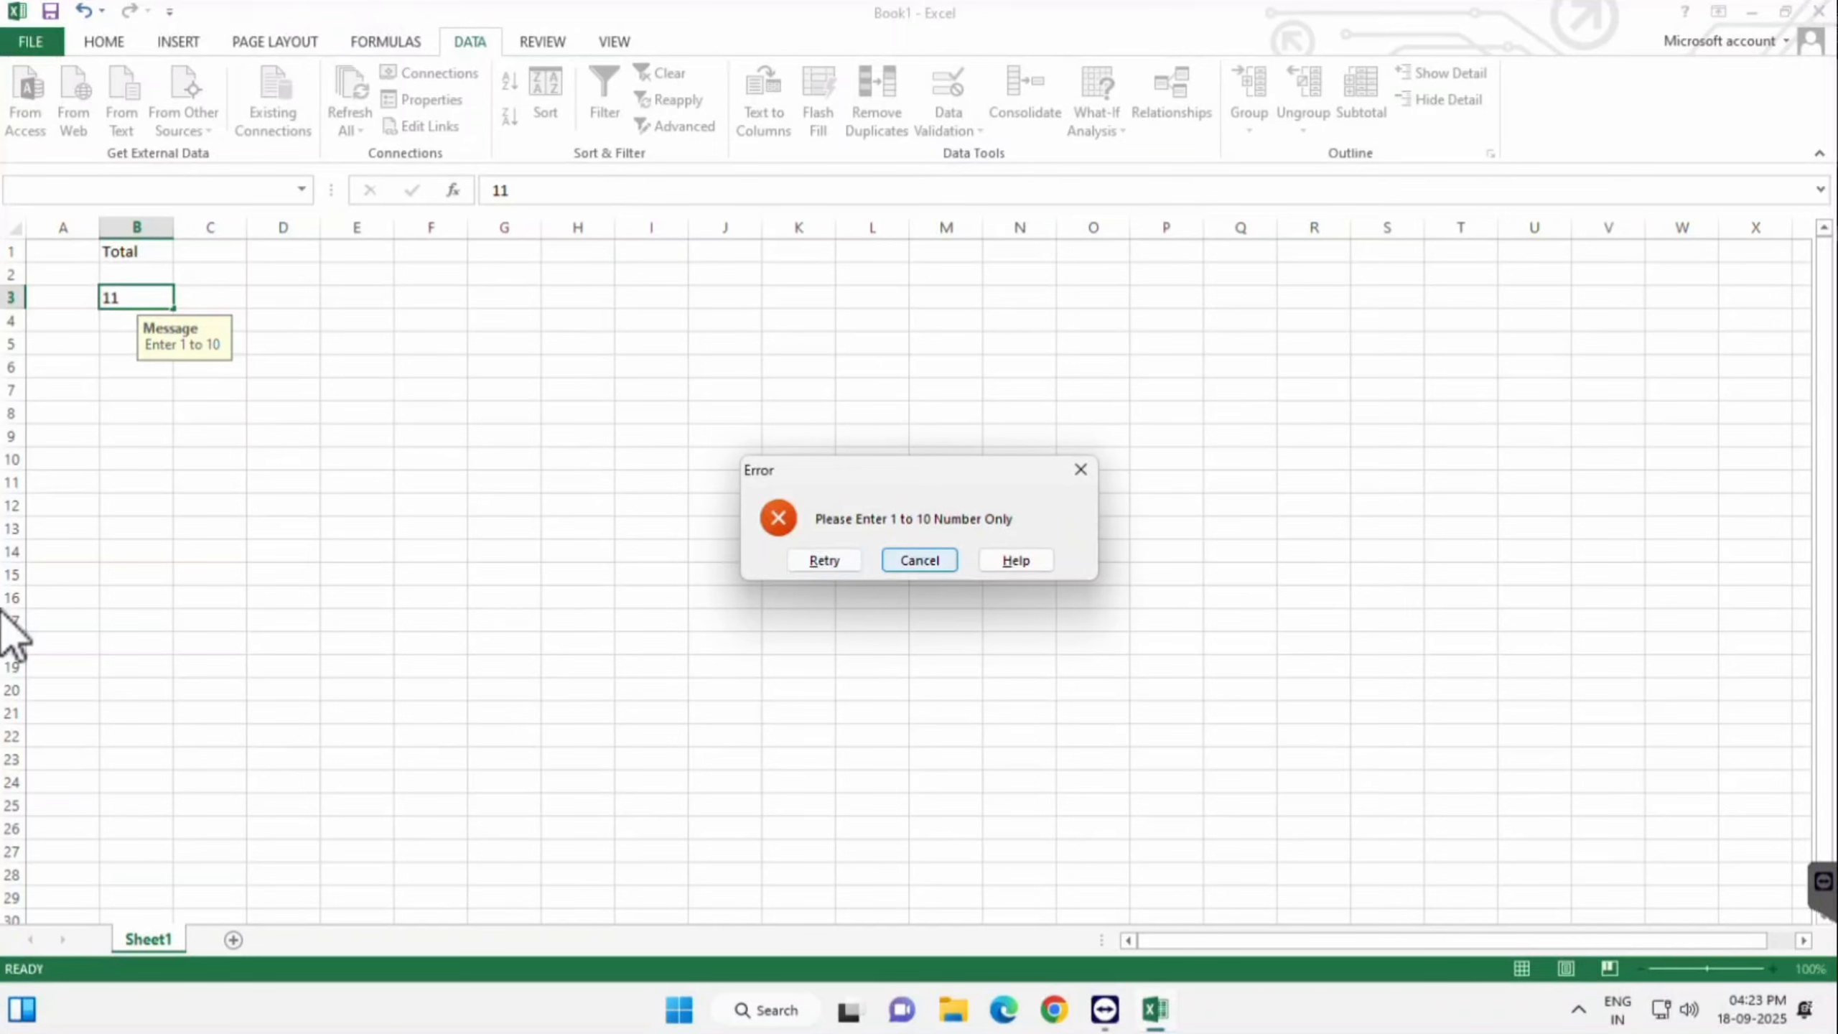
{"action": "key", "text": "Escape"}
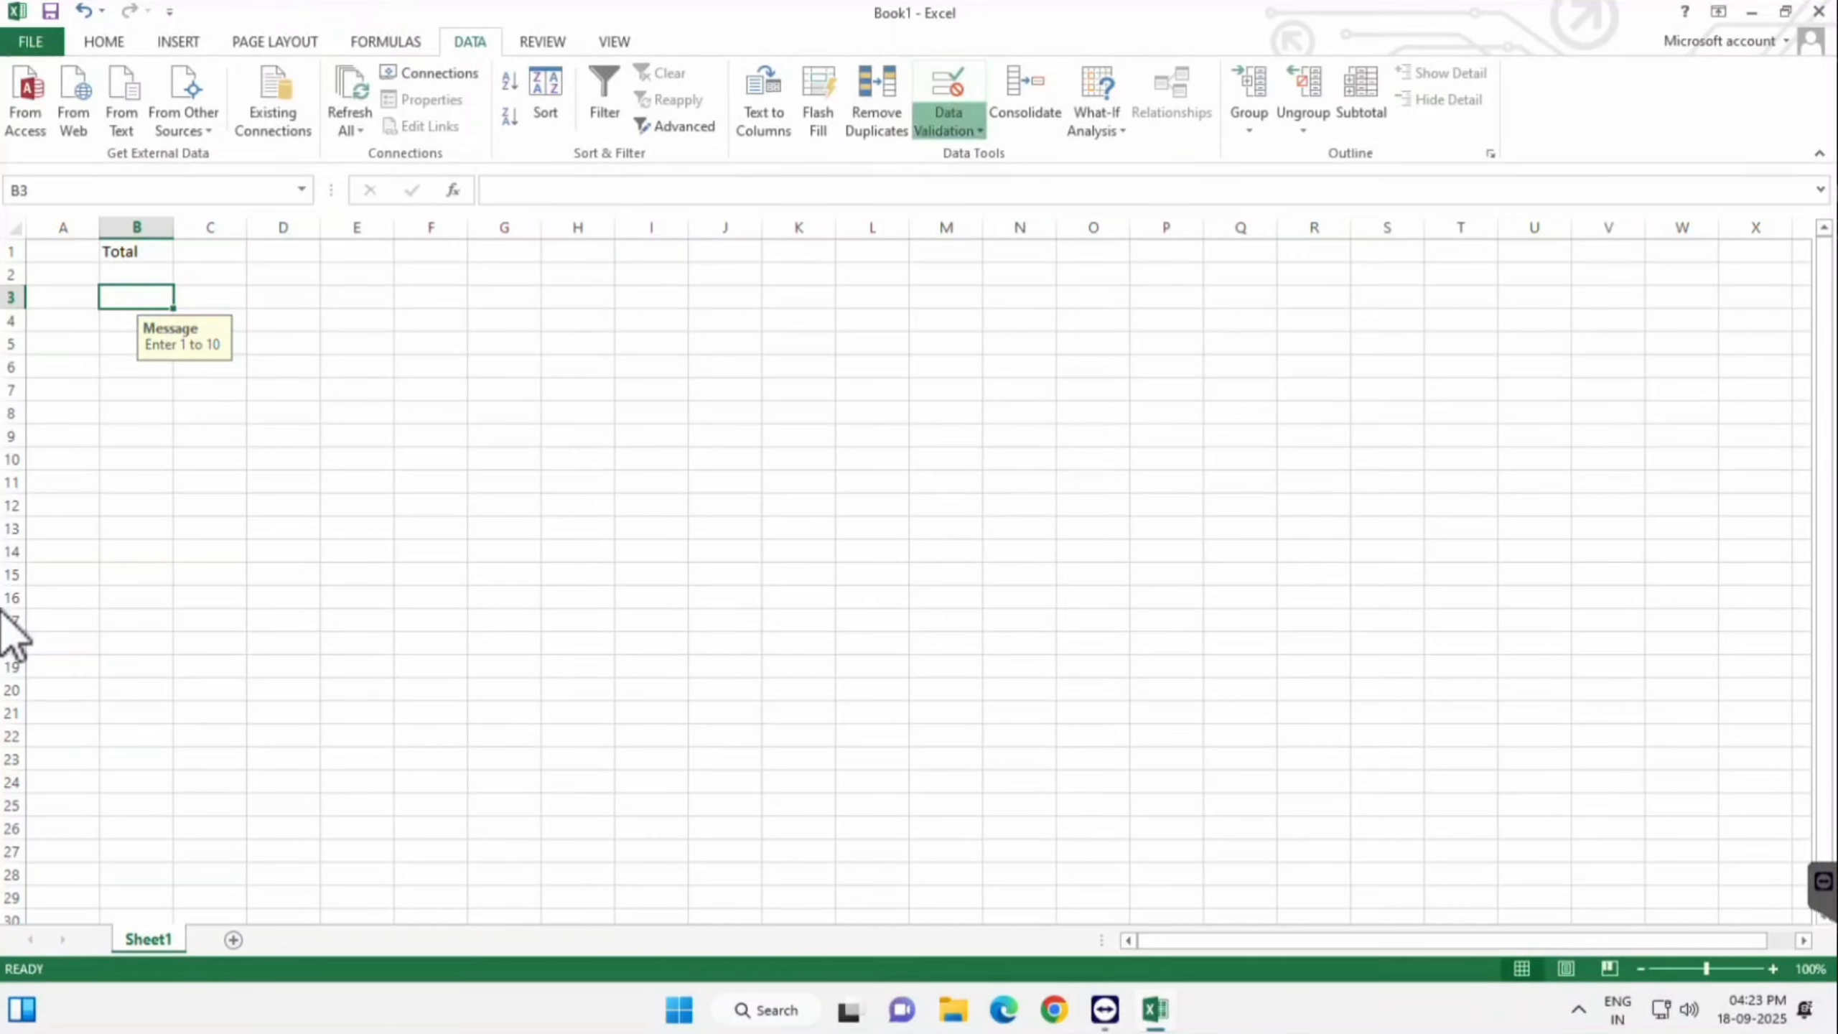
- Clear All validation criteria, input message and error alert from B3 and confirm
{"action": "left_click", "coordinate": [949, 132]}
{"action": "left_click", "coordinate": [1001, 154]}
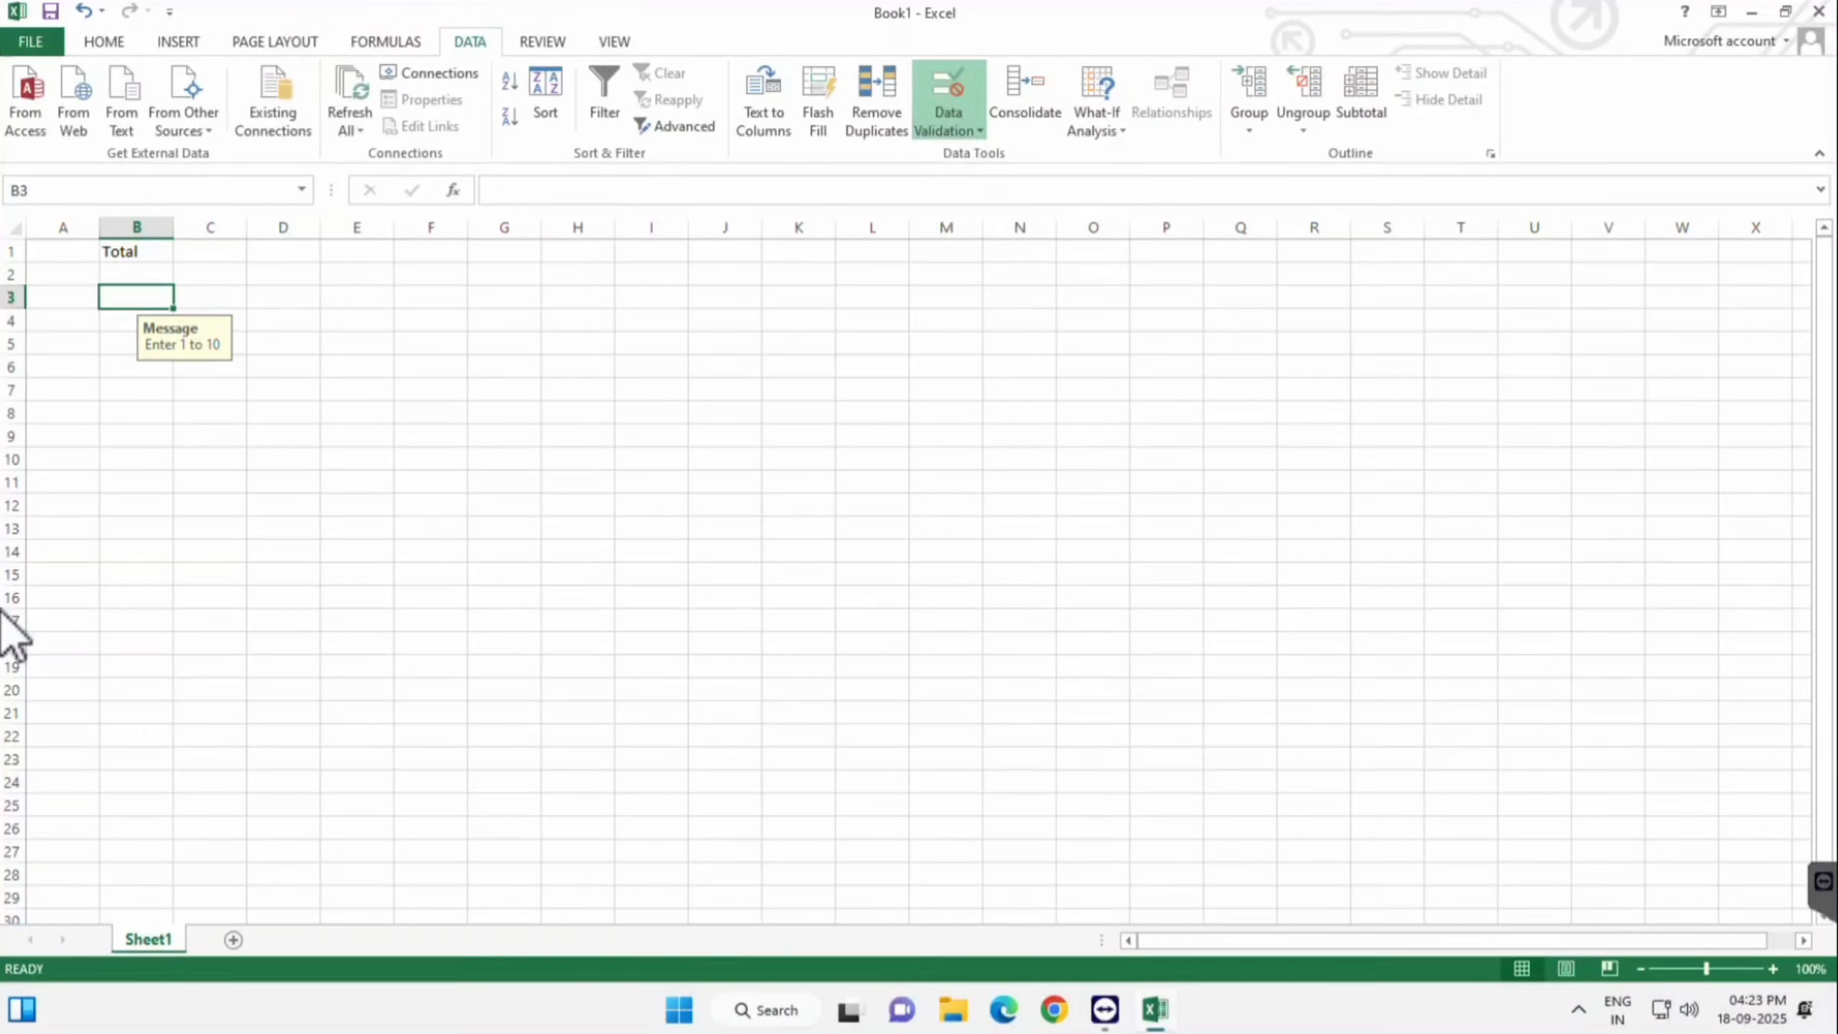
{"action": "left_click", "coordinate": [646, 245]}
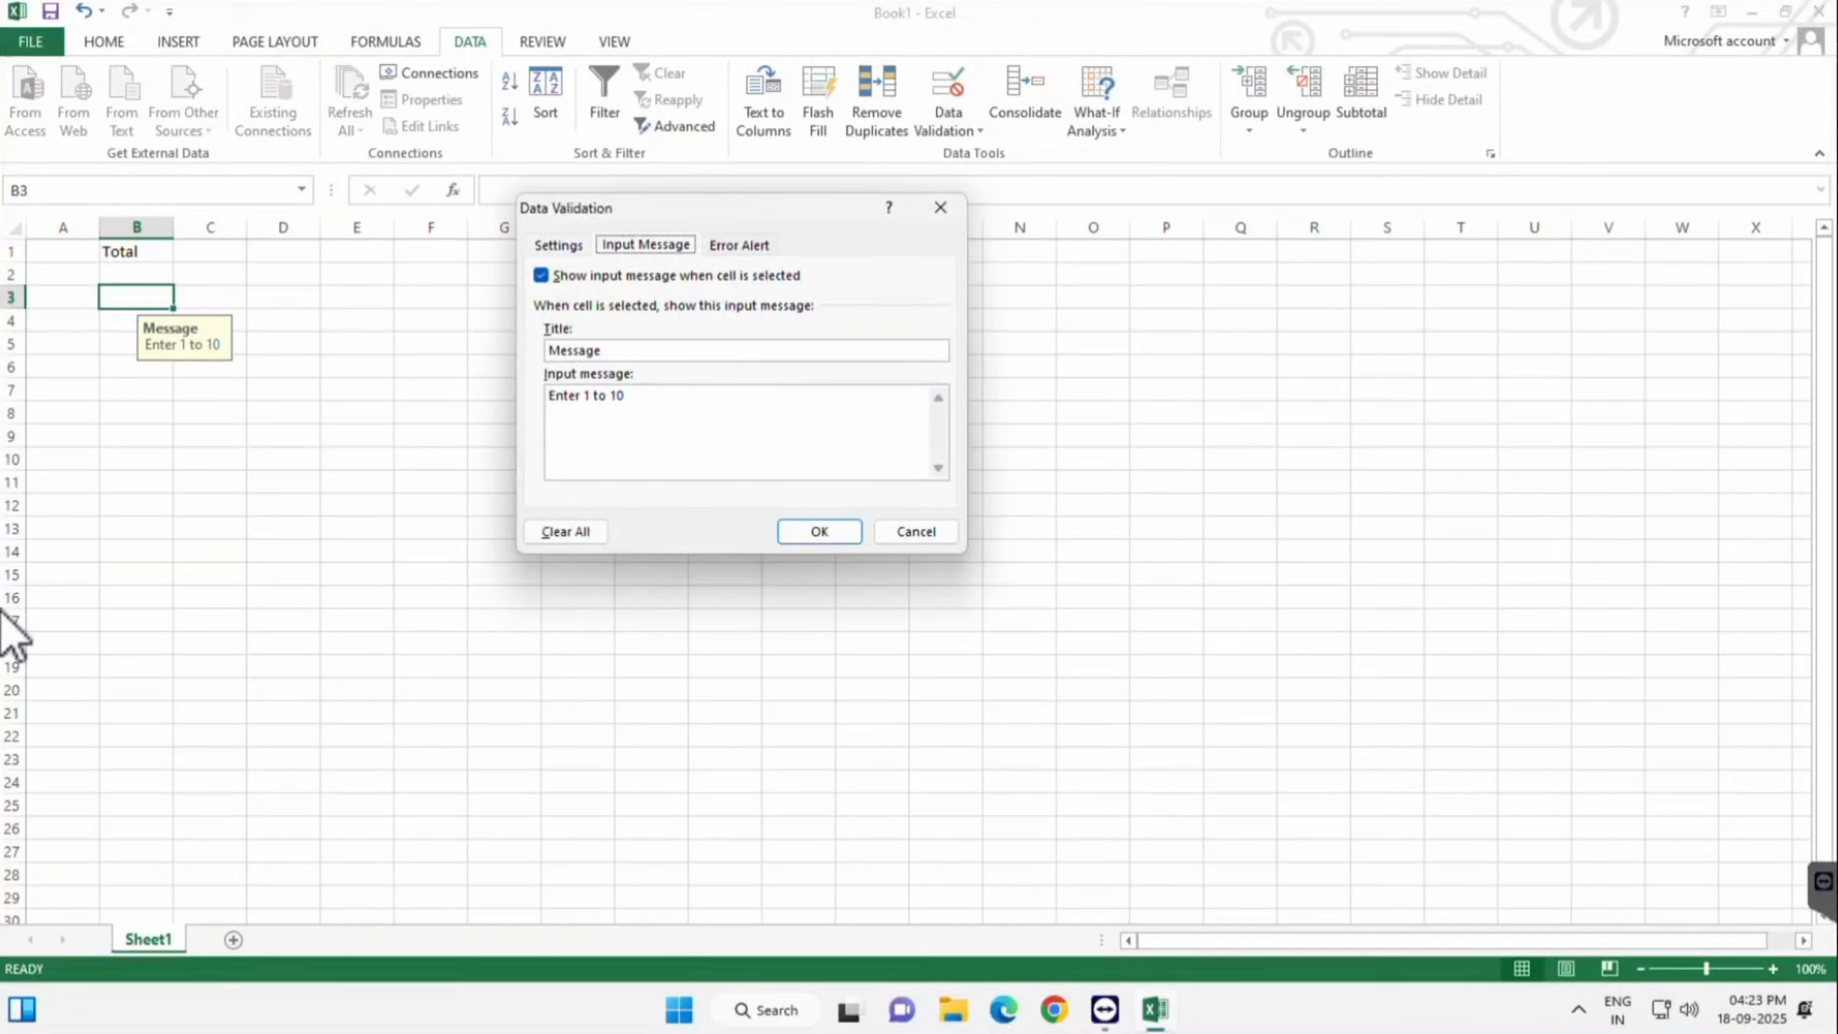
{"action": "left_click", "coordinate": [739, 245]}
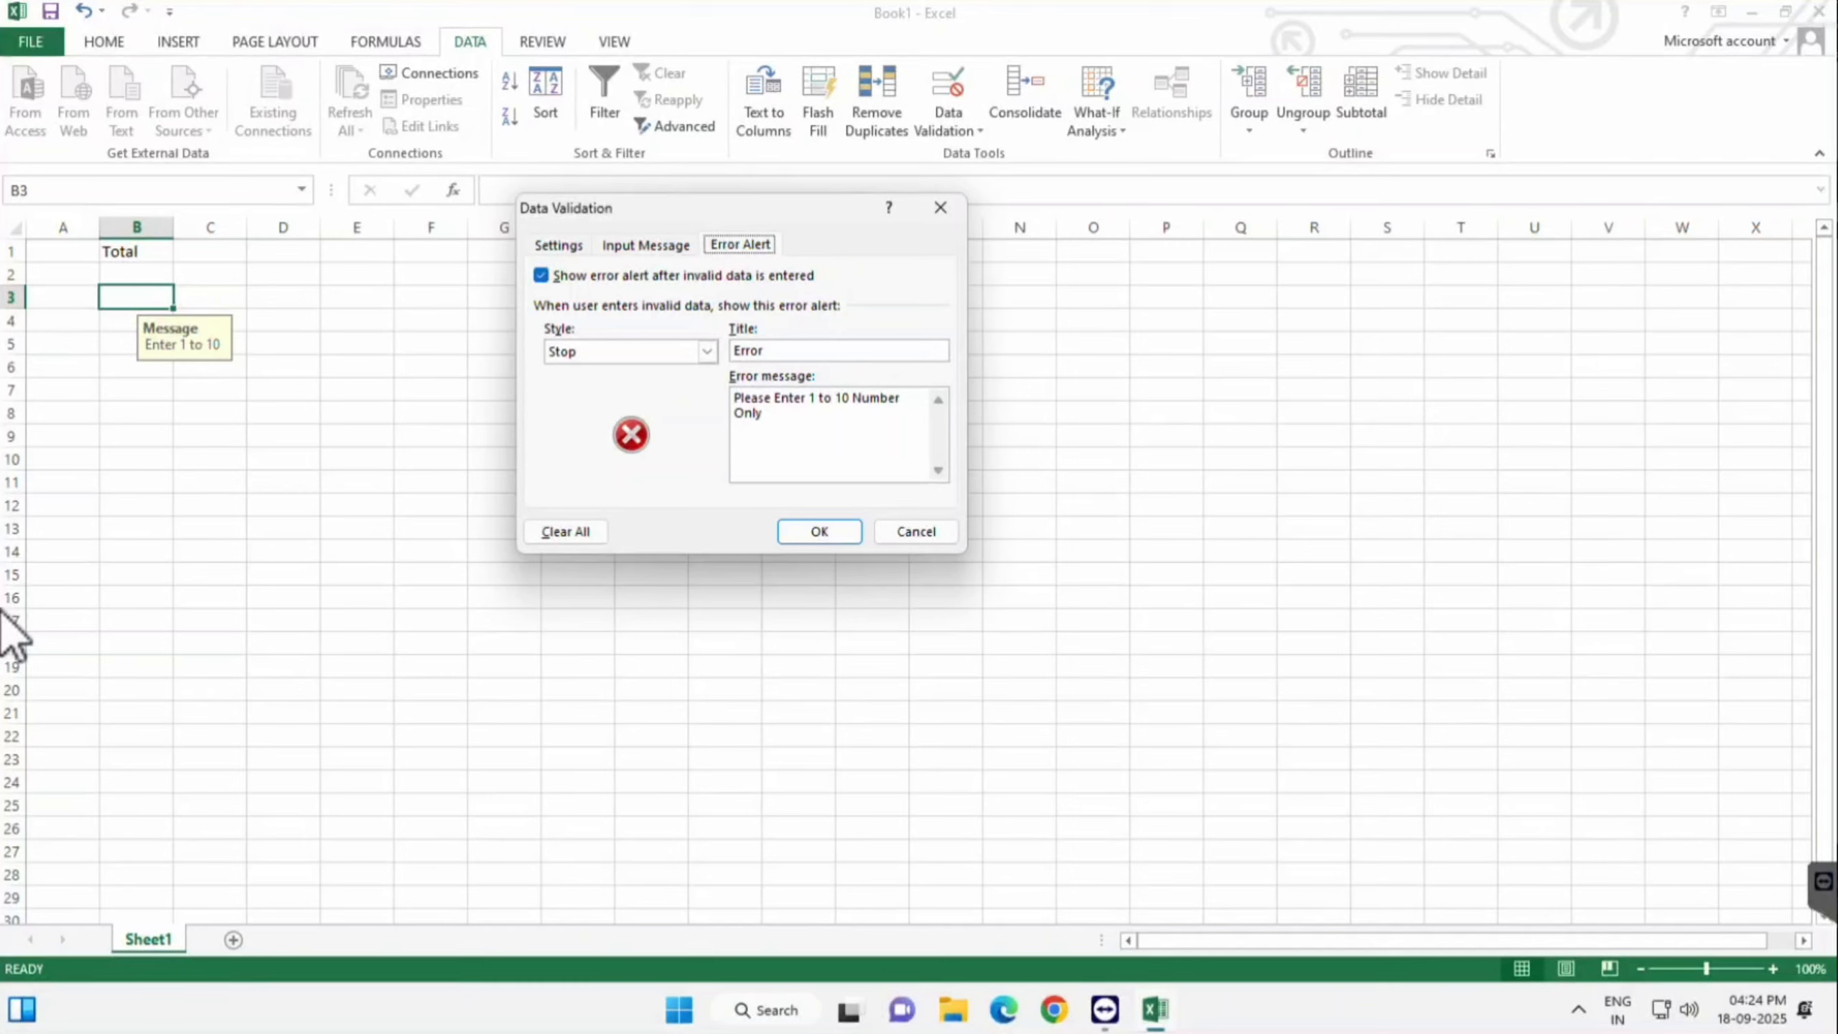
{"action": "left_click", "coordinate": [565, 532]}
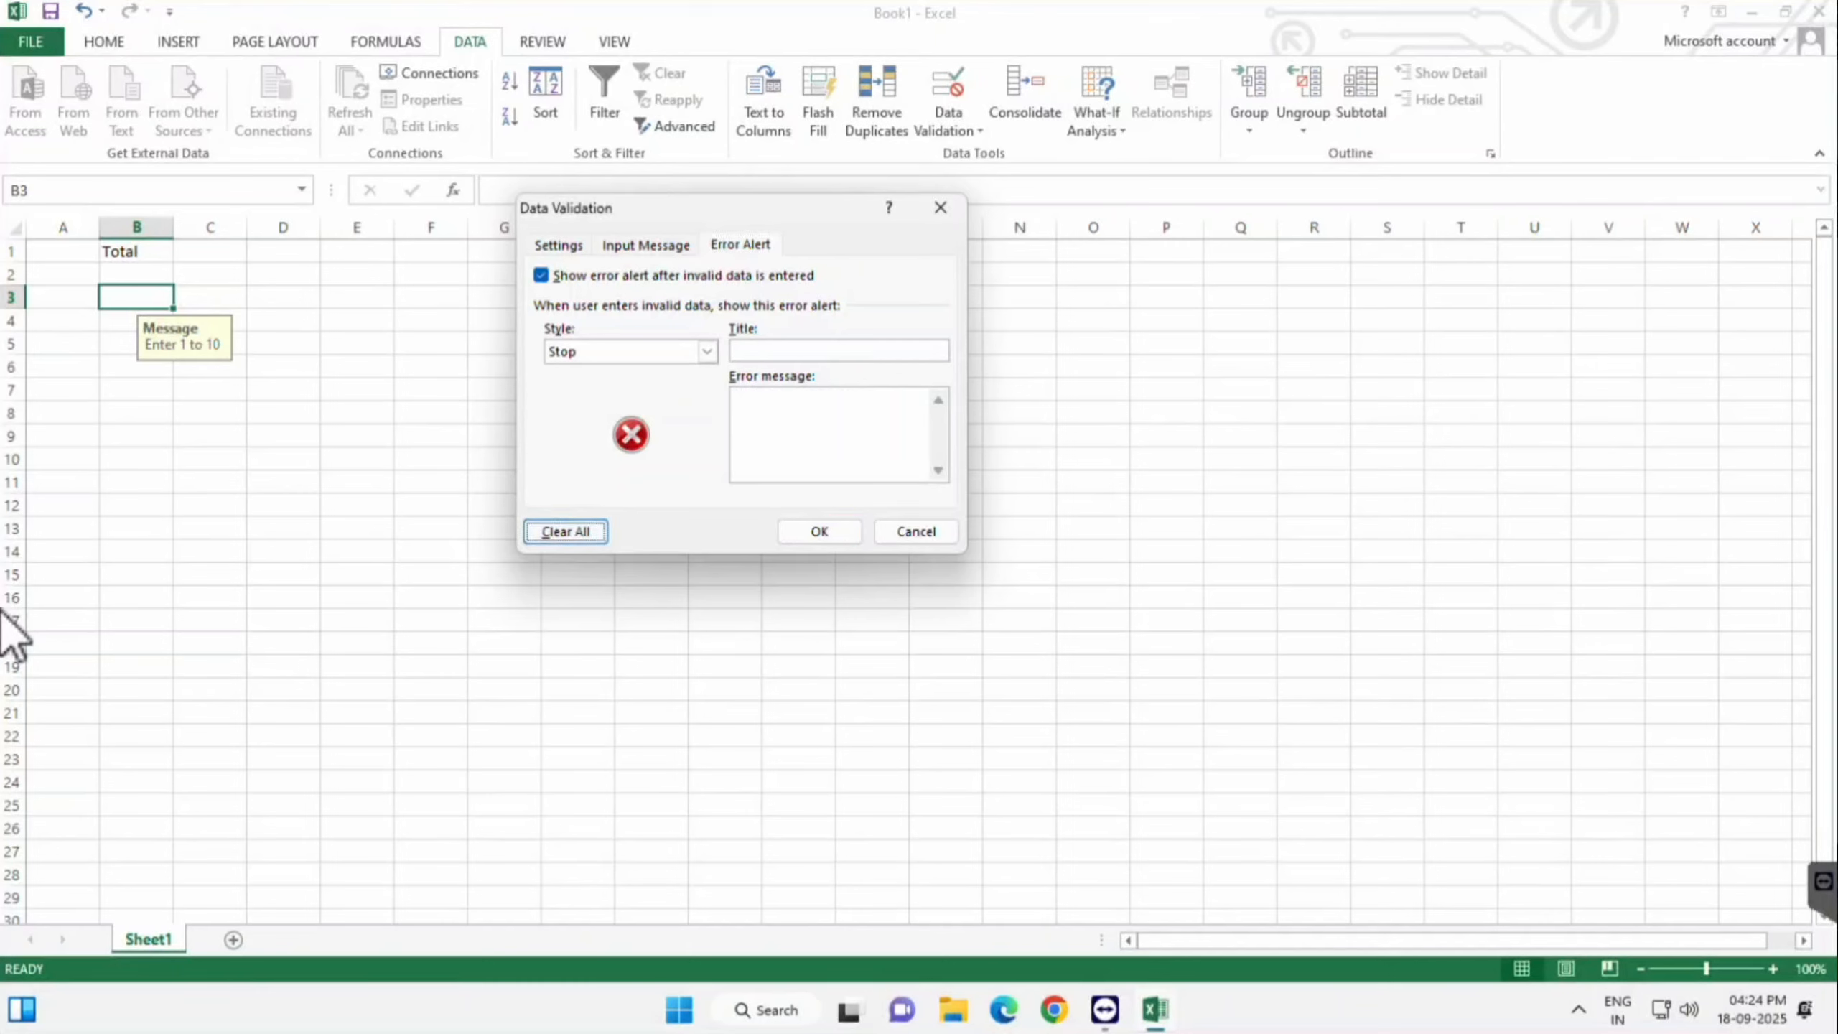
{"action": "left_click", "coordinate": [646, 245]}
{"action": "left_click", "coordinate": [558, 245]}
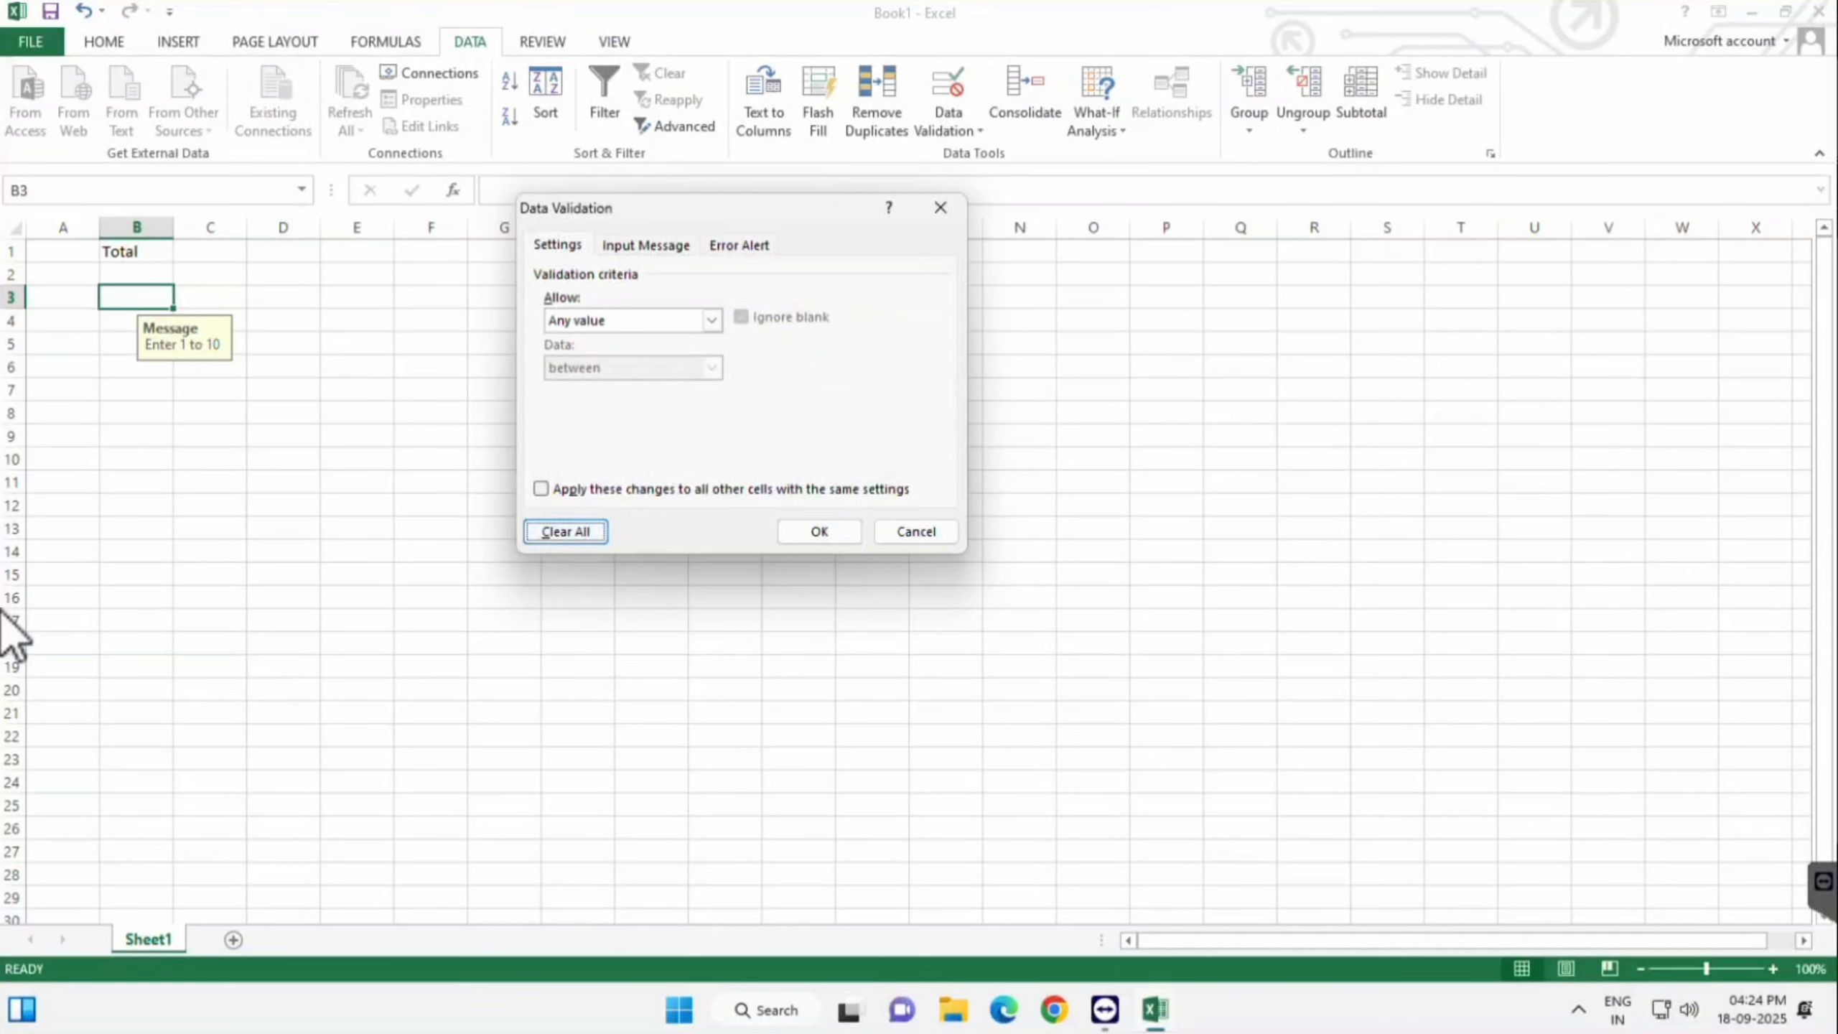
{"action": "left_click", "coordinate": [819, 532]}
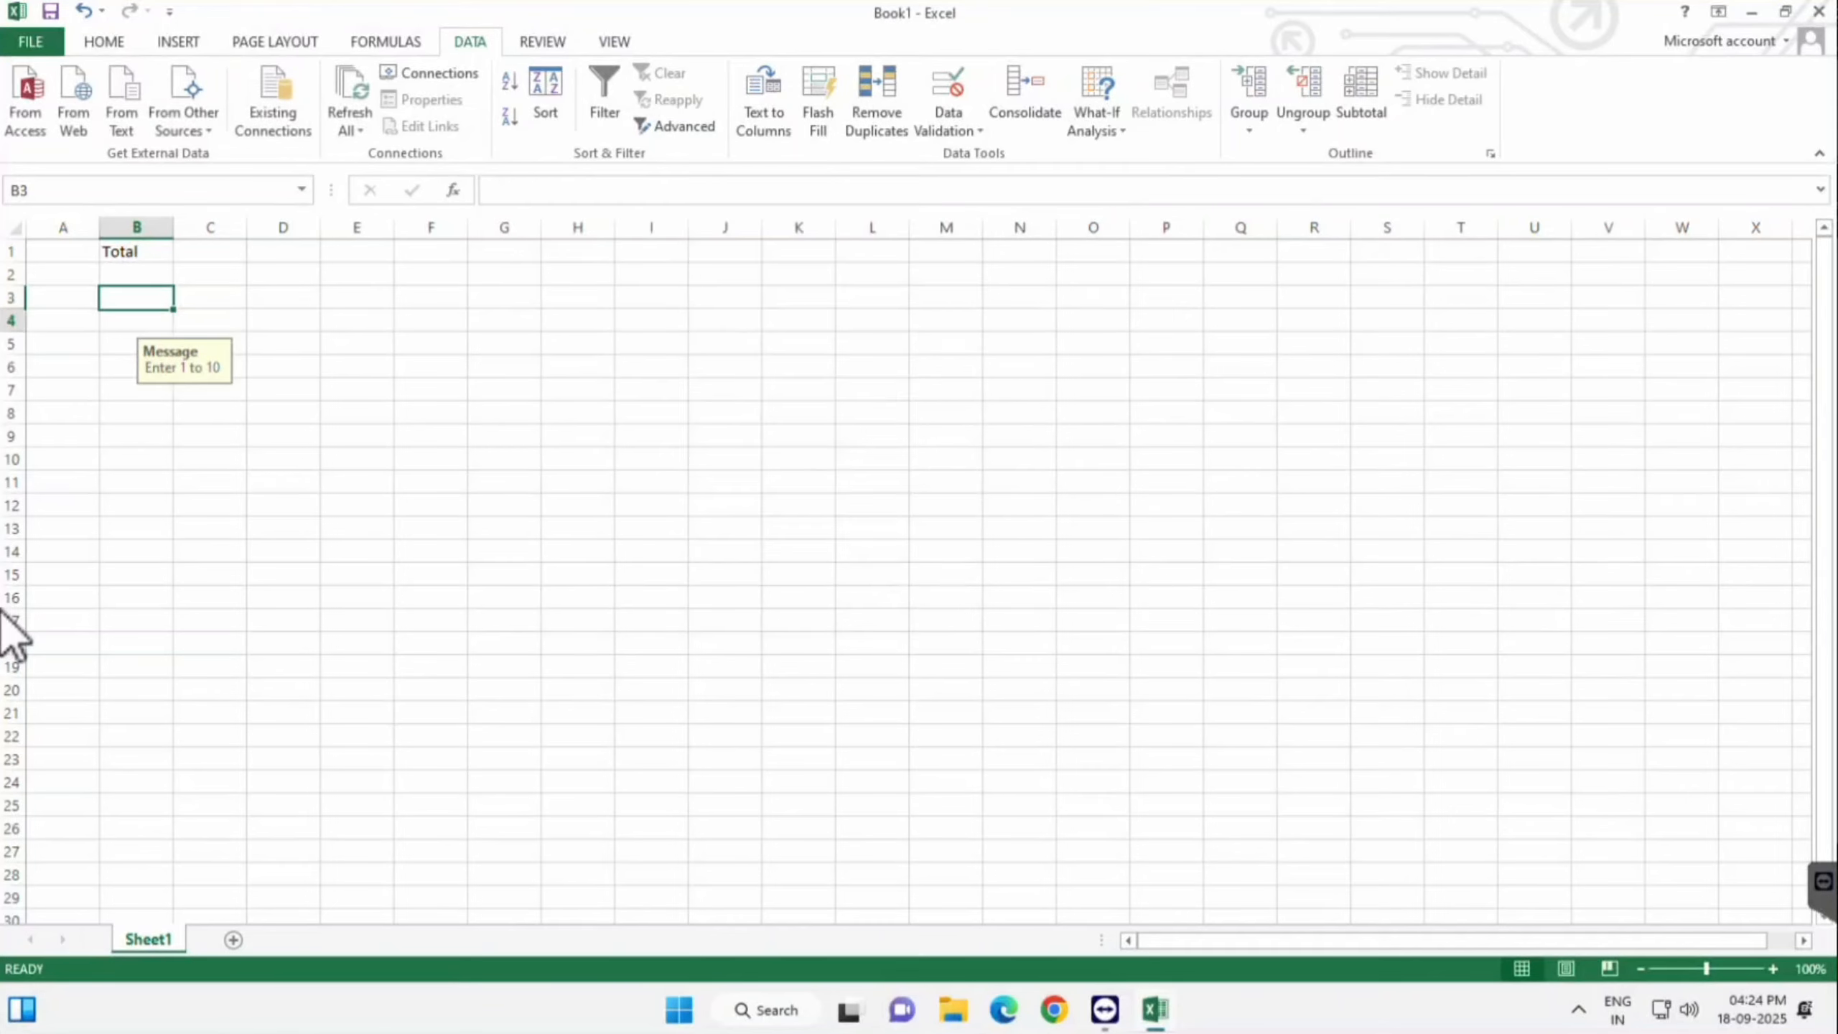
- Start a Decimal data validation rule on cell B3
{"action": "key", "text": "Right"}
{"action": "key", "text": "Right"}
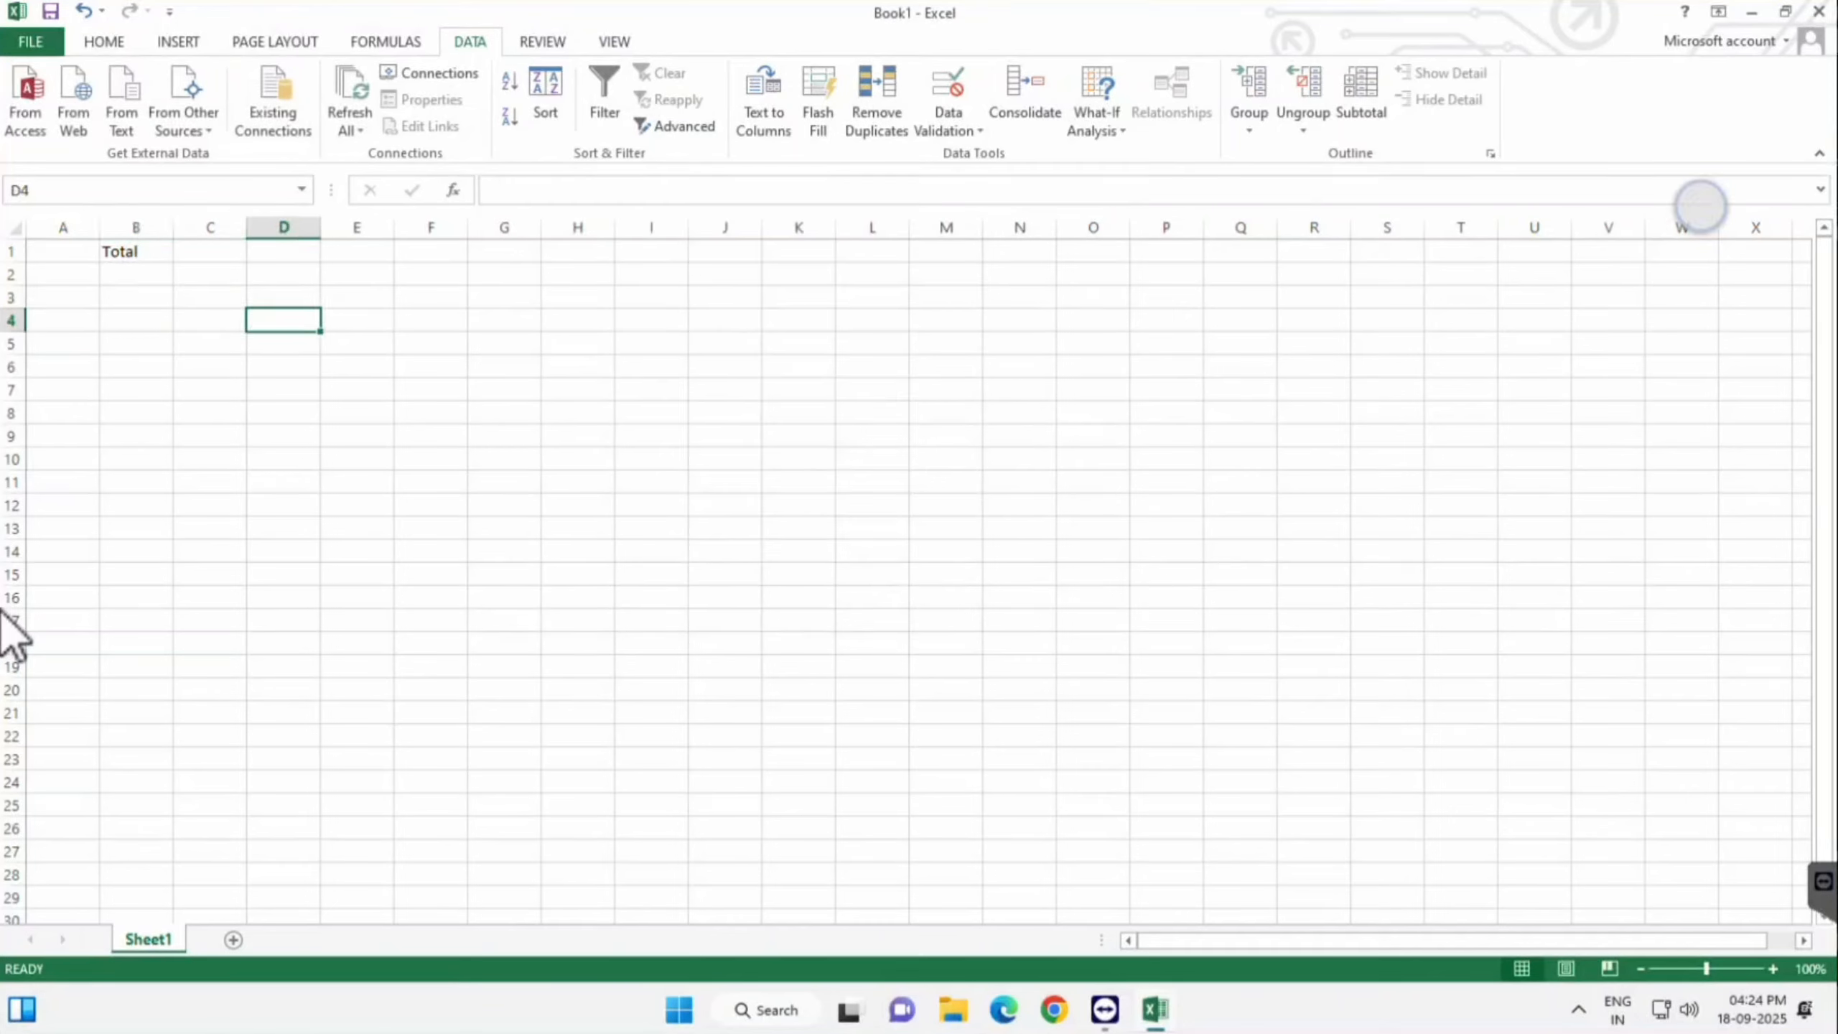
{"action": "key", "text": "Left"}
{"action": "key", "text": "Left"}
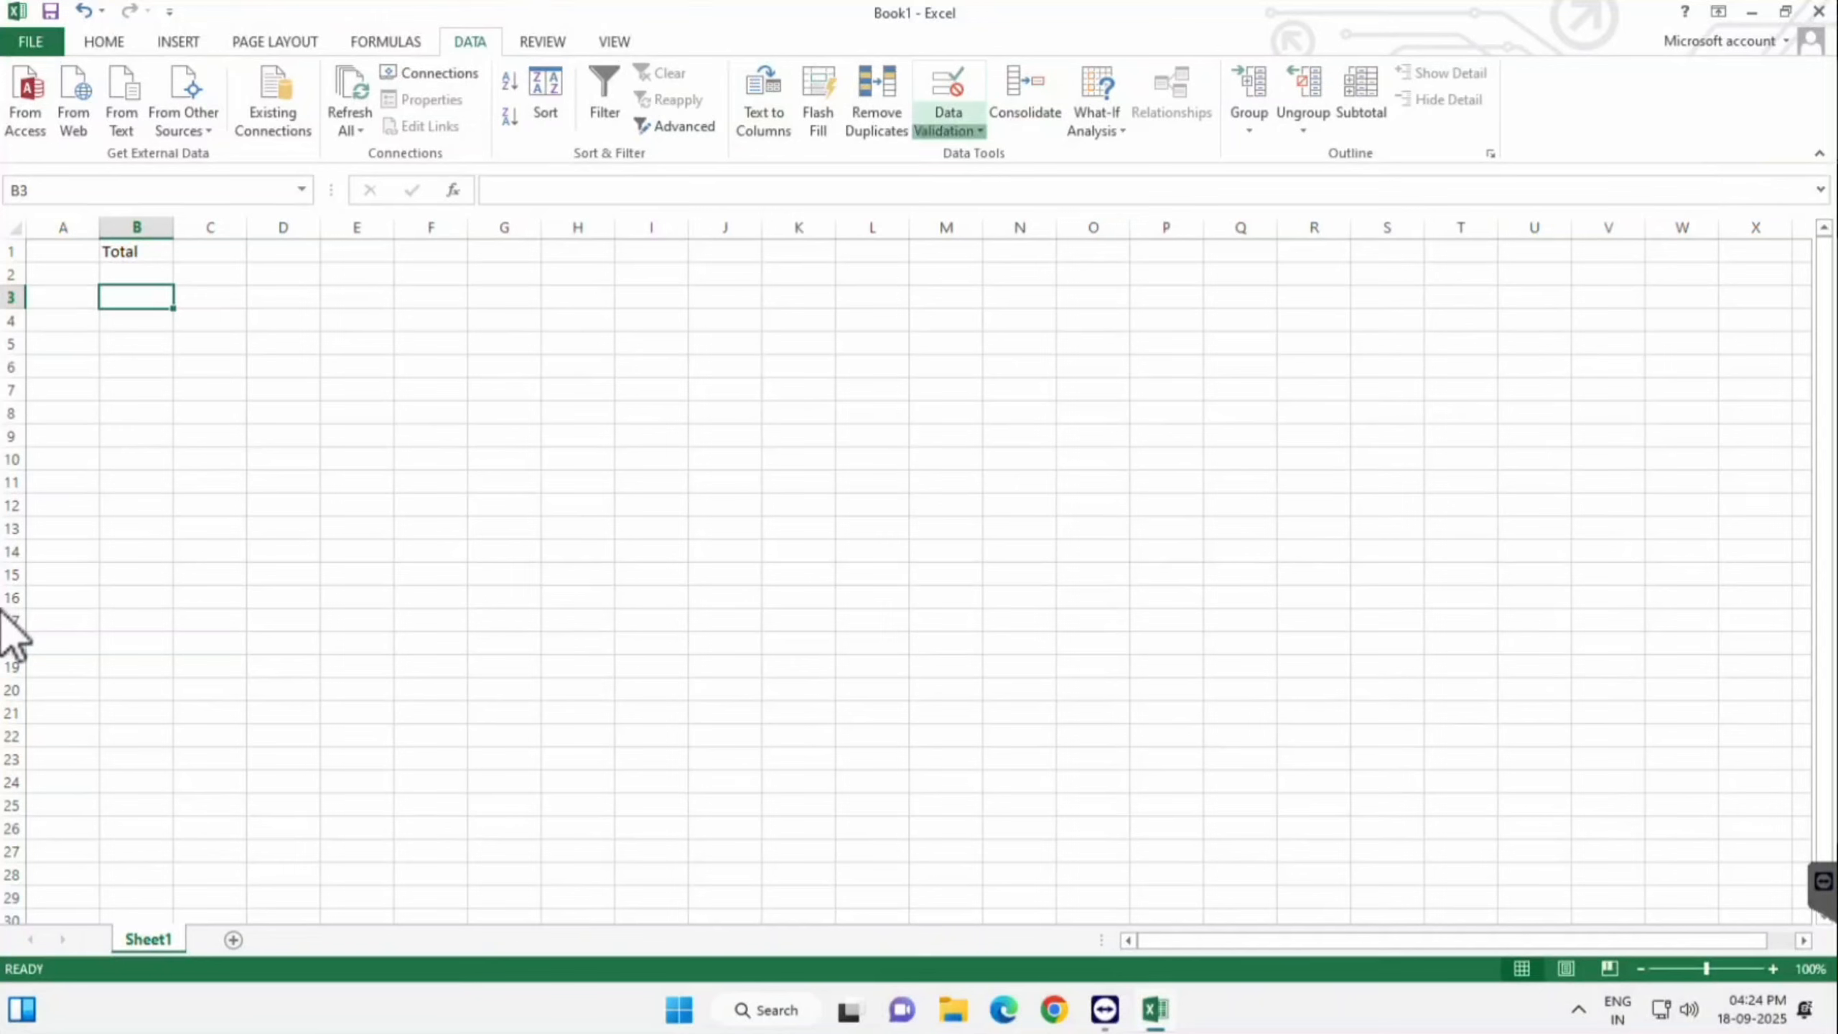
{"action": "left_click", "coordinate": [948, 123]}
{"action": "left_click", "coordinate": [1000, 155]}
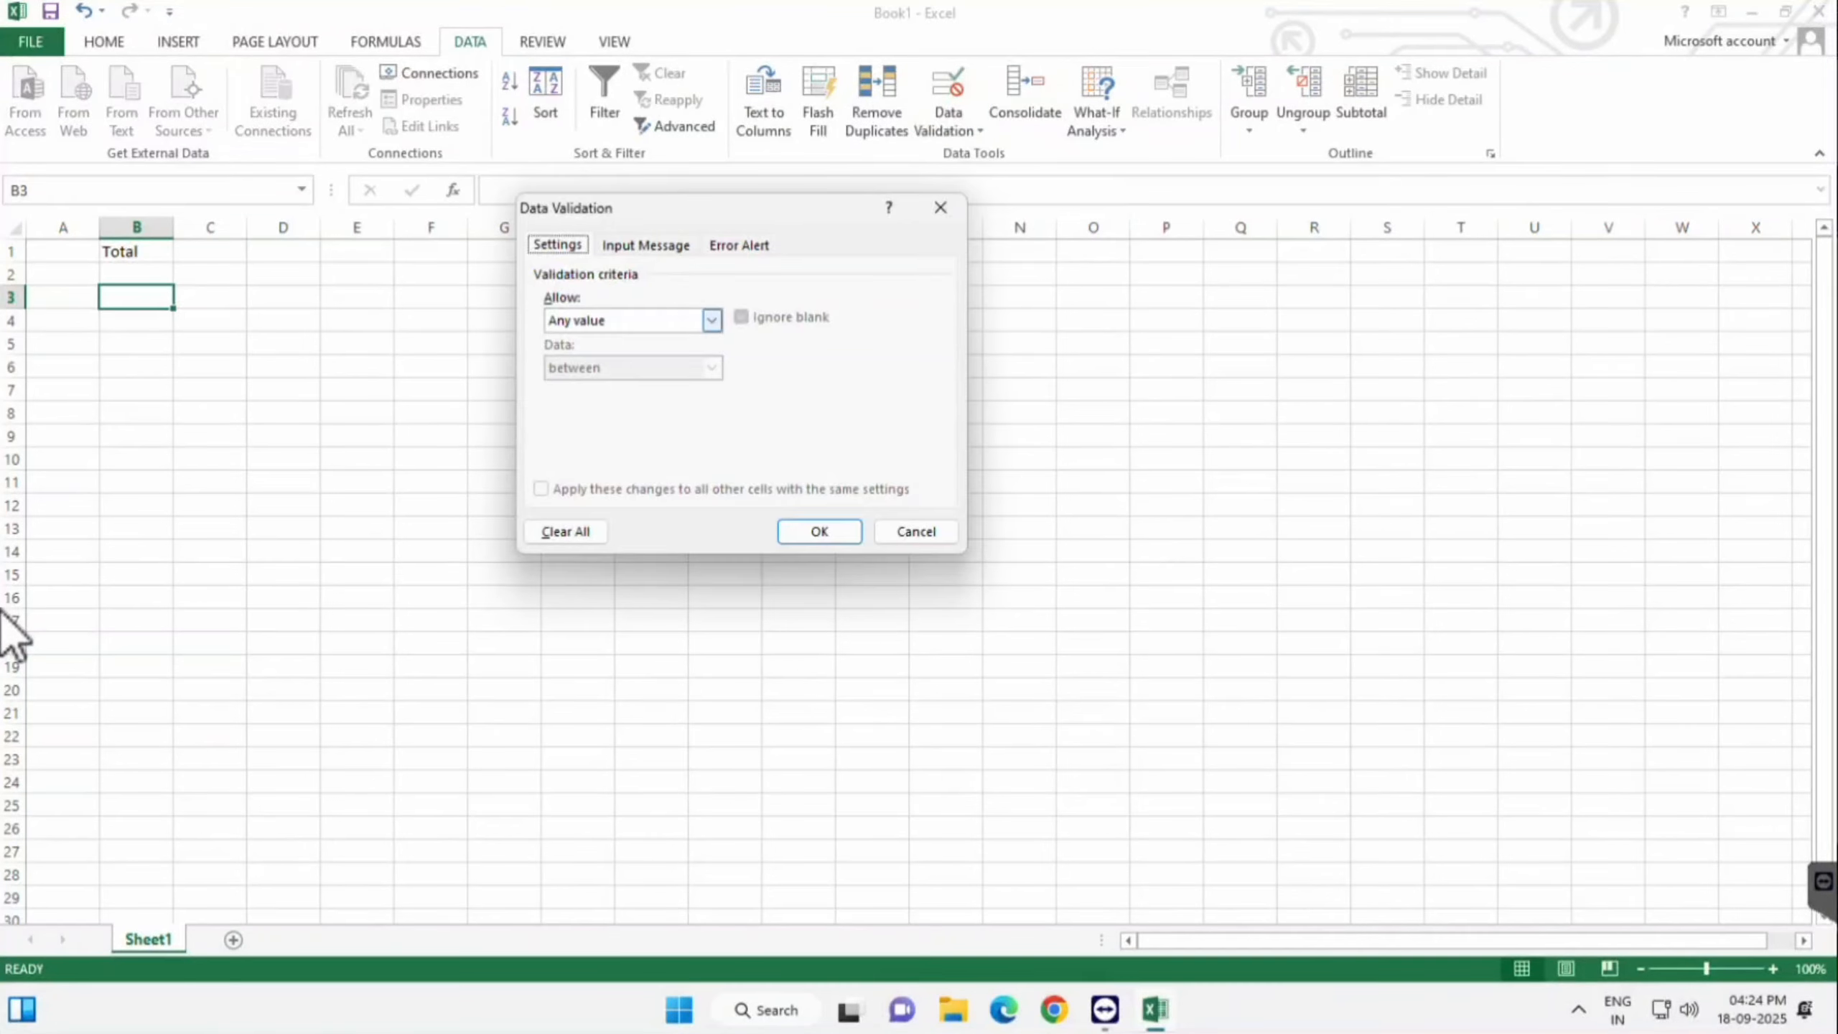
{"action": "left_click", "coordinate": [712, 319]}
{"action": "left_click", "coordinate": [570, 370]}
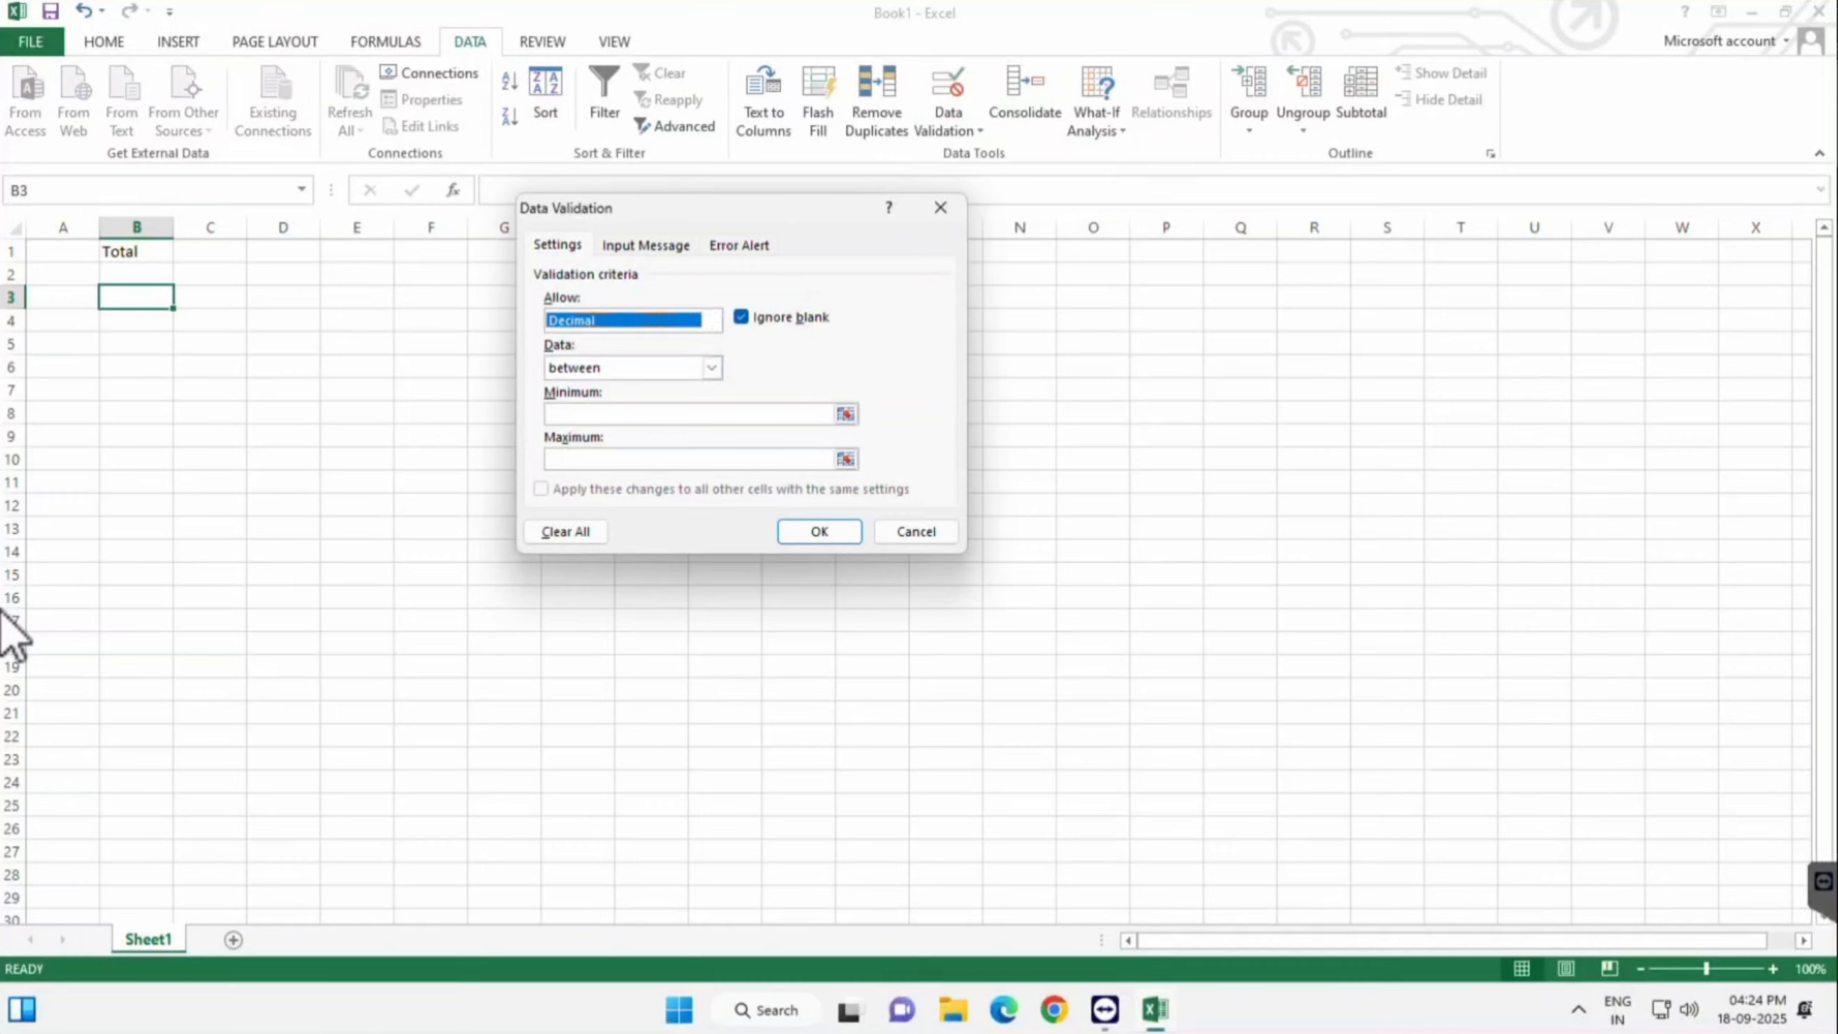
- Dismiss the missing minimum/maximum warnings, cancel the B3 rule, and select D3:D13
{"action": "key", "text": "shift+Tab"}
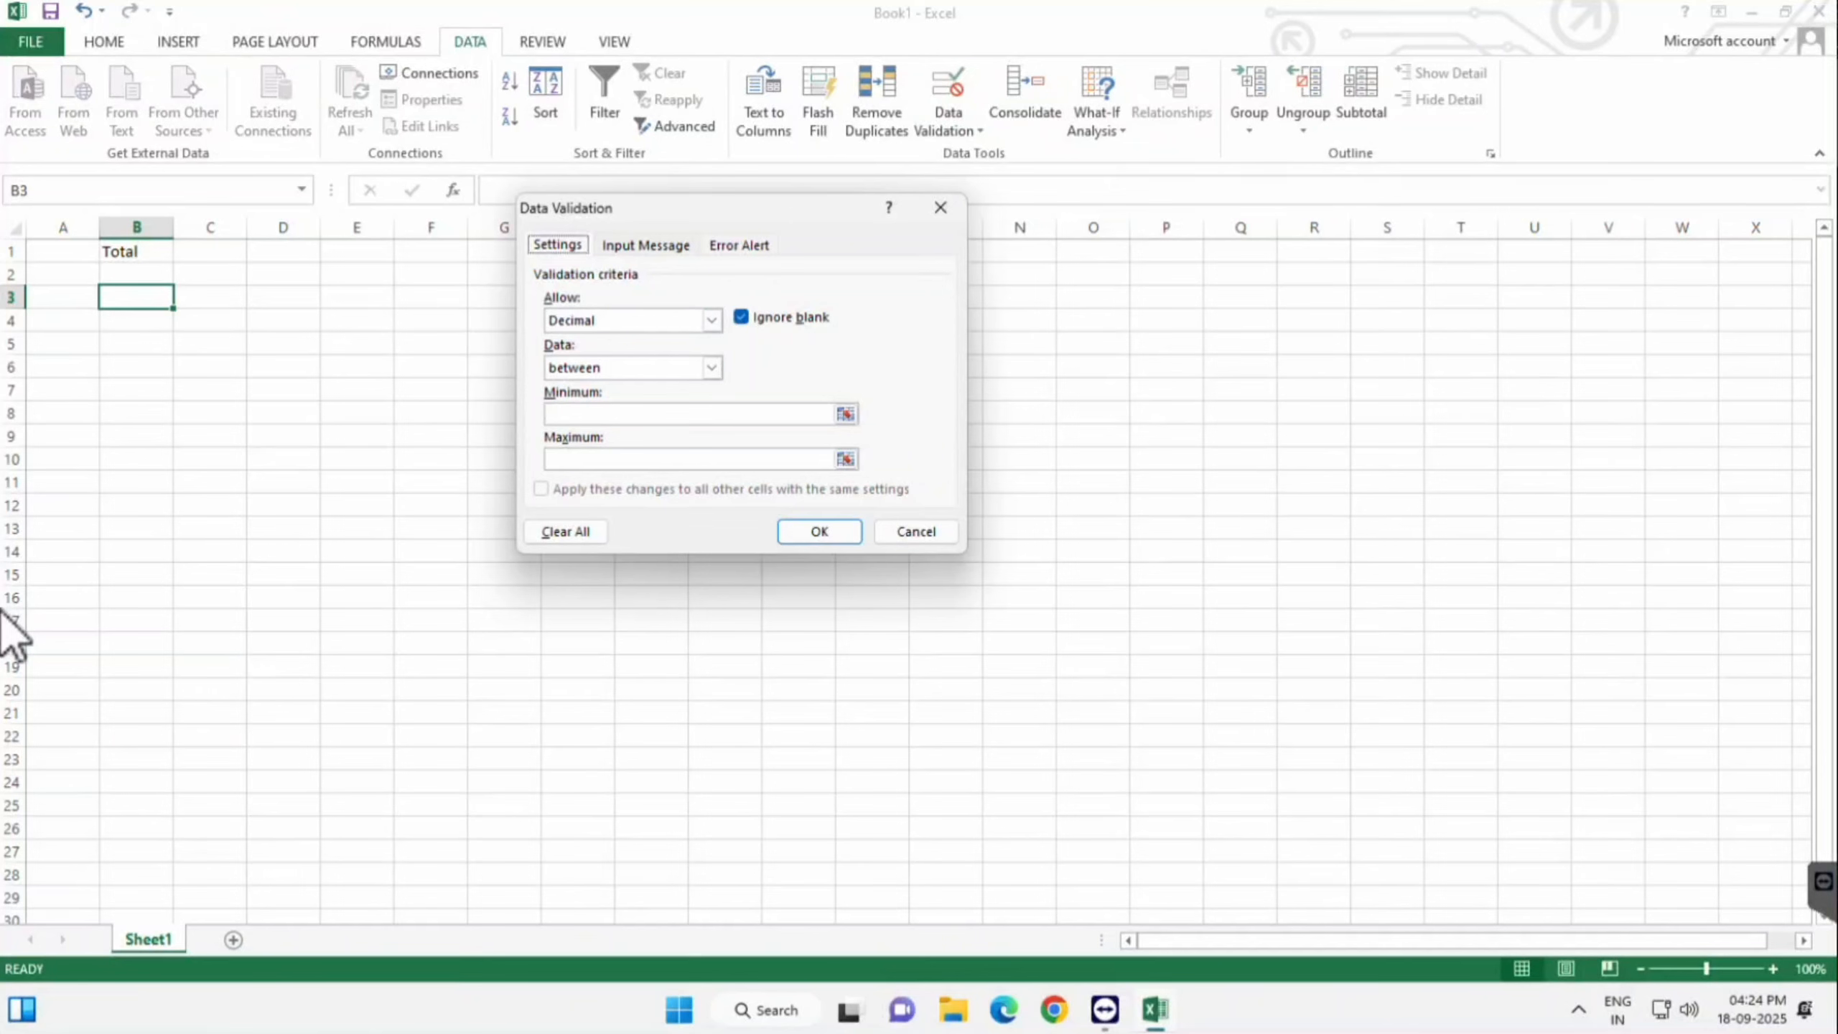
{"action": "key", "text": "Right"}
{"action": "key", "text": "Return"}
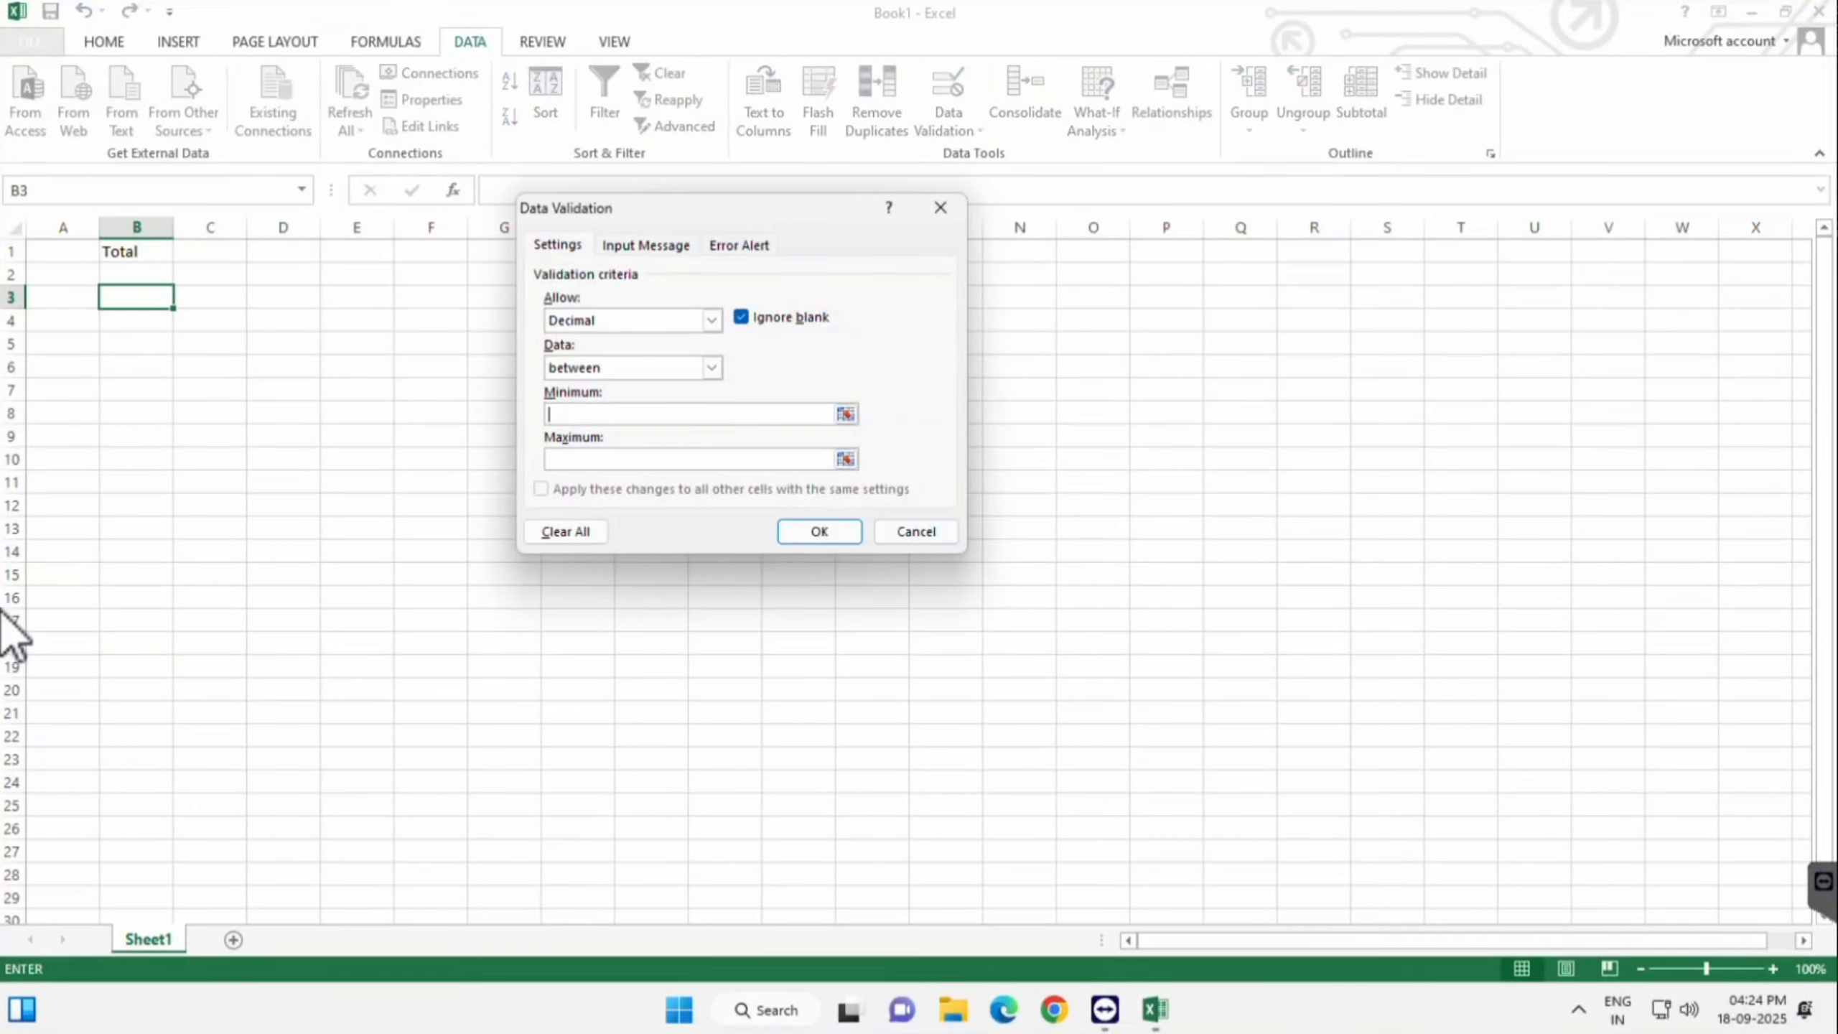
{"action": "key", "text": "Right"}
{"action": "key", "text": "Return"}
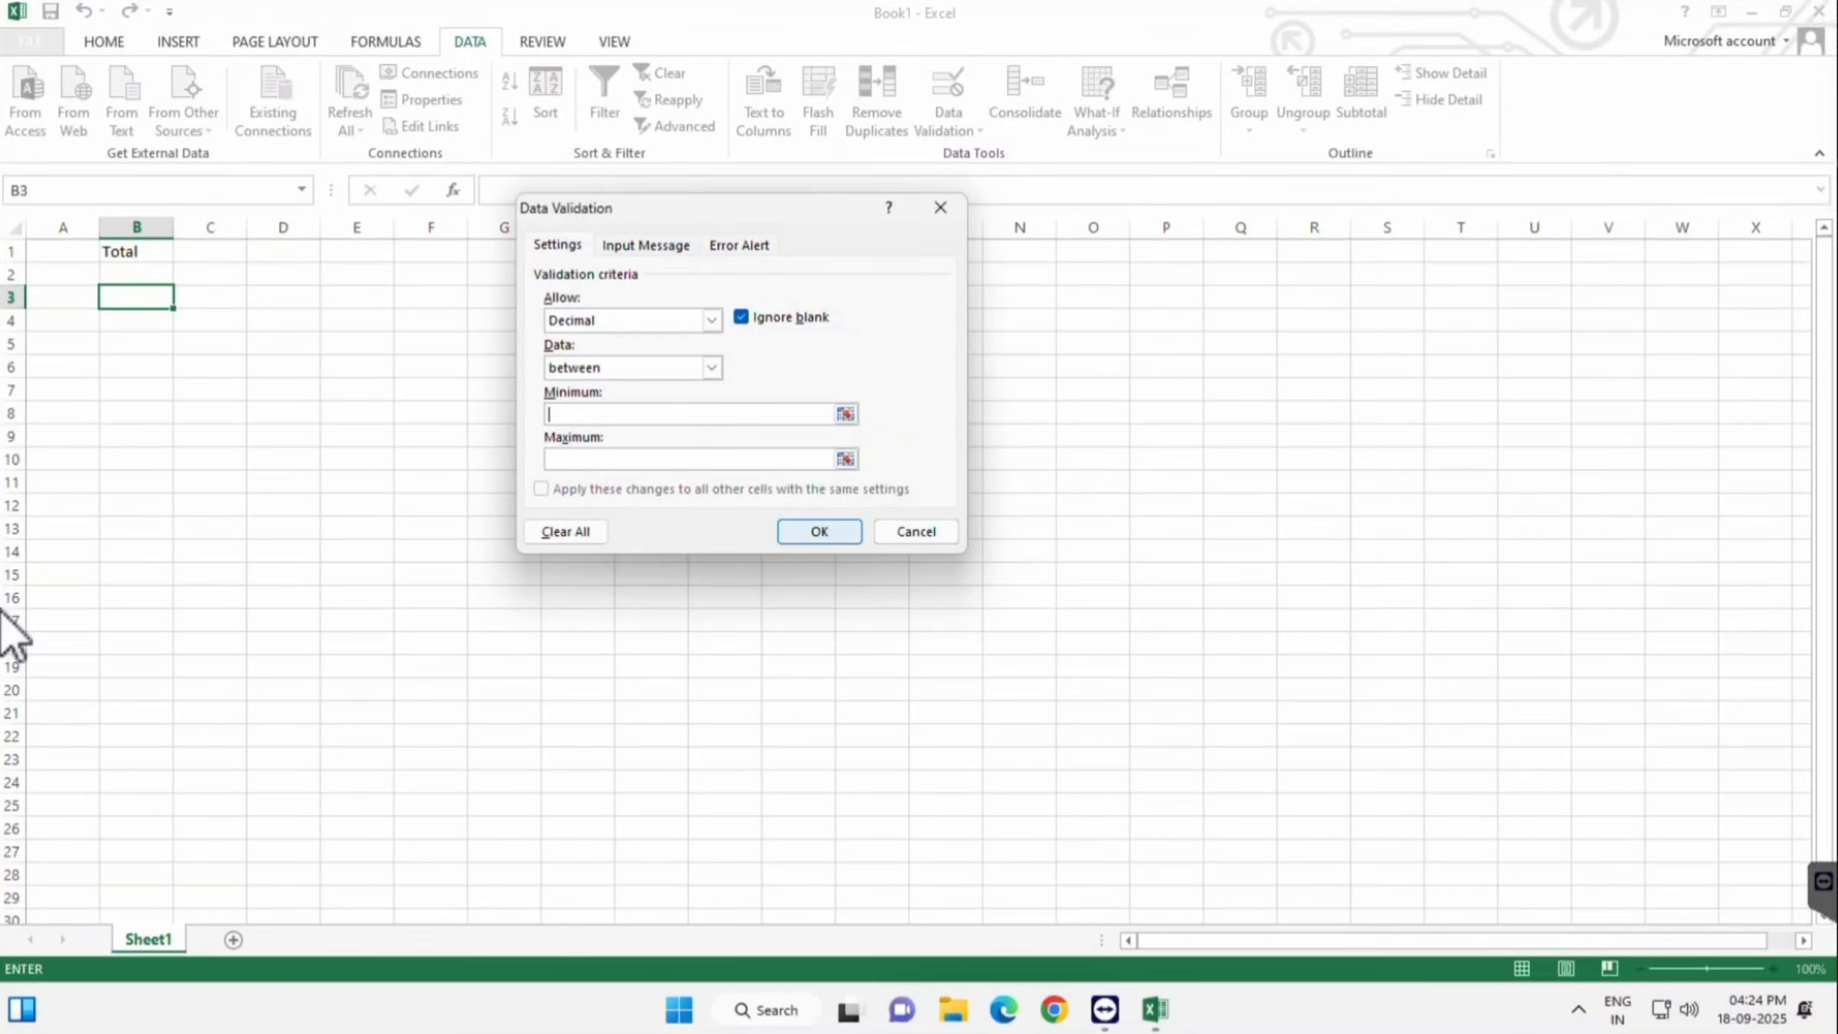
{"action": "key", "text": "ctrl+shift+Tab"}
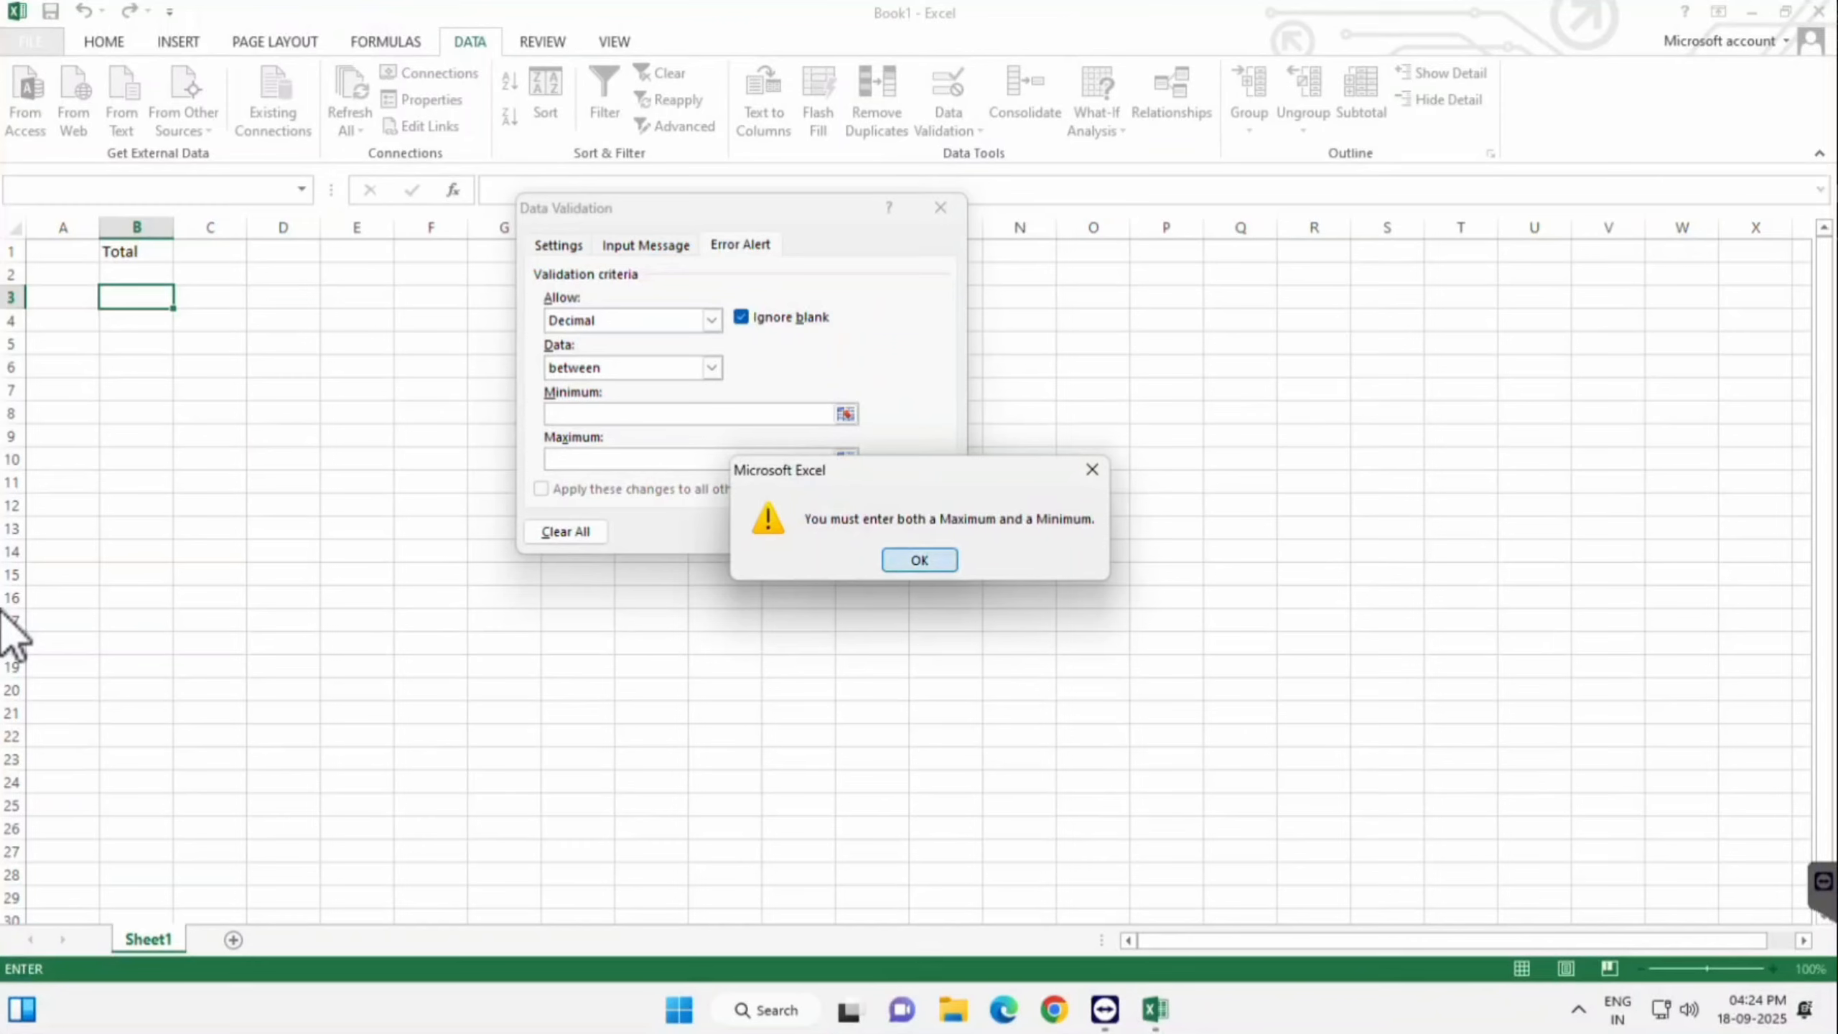
{"action": "key", "text": "Return"}
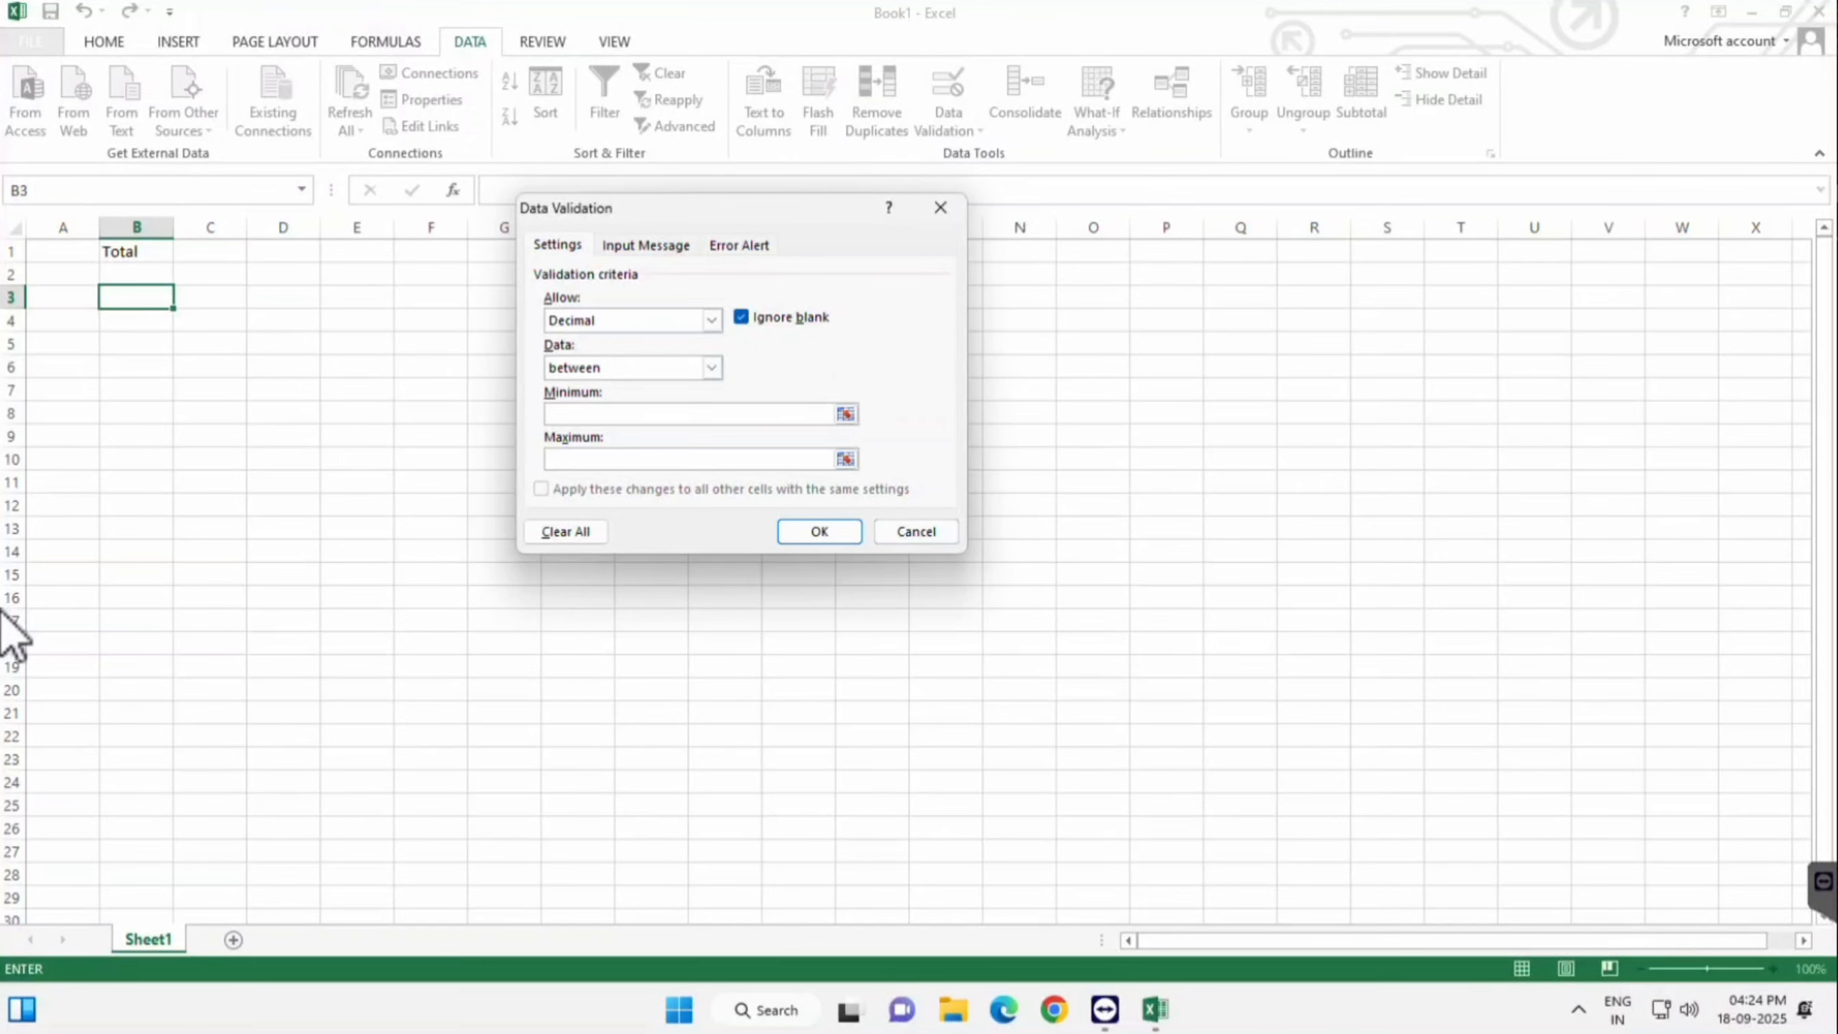
{"action": "key", "text": "Escape"}
{"action": "key", "text": "Right"}
{"action": "key", "text": "Right"}
{"action": "key", "text": "shift+Down"}
{"action": "key", "text": "shift+Down"}
{"action": "key", "text": "shift+Down"}
{"action": "key", "text": "shift+Down"}
{"action": "key", "text": "shift+Down"}
{"action": "key", "text": "shift+Down"}
{"action": "key", "text": "shift+Down"}
{"action": "key", "text": "shift+Down"}
{"action": "key", "text": "shift+Down"}
{"action": "key", "text": "shift+Down"}
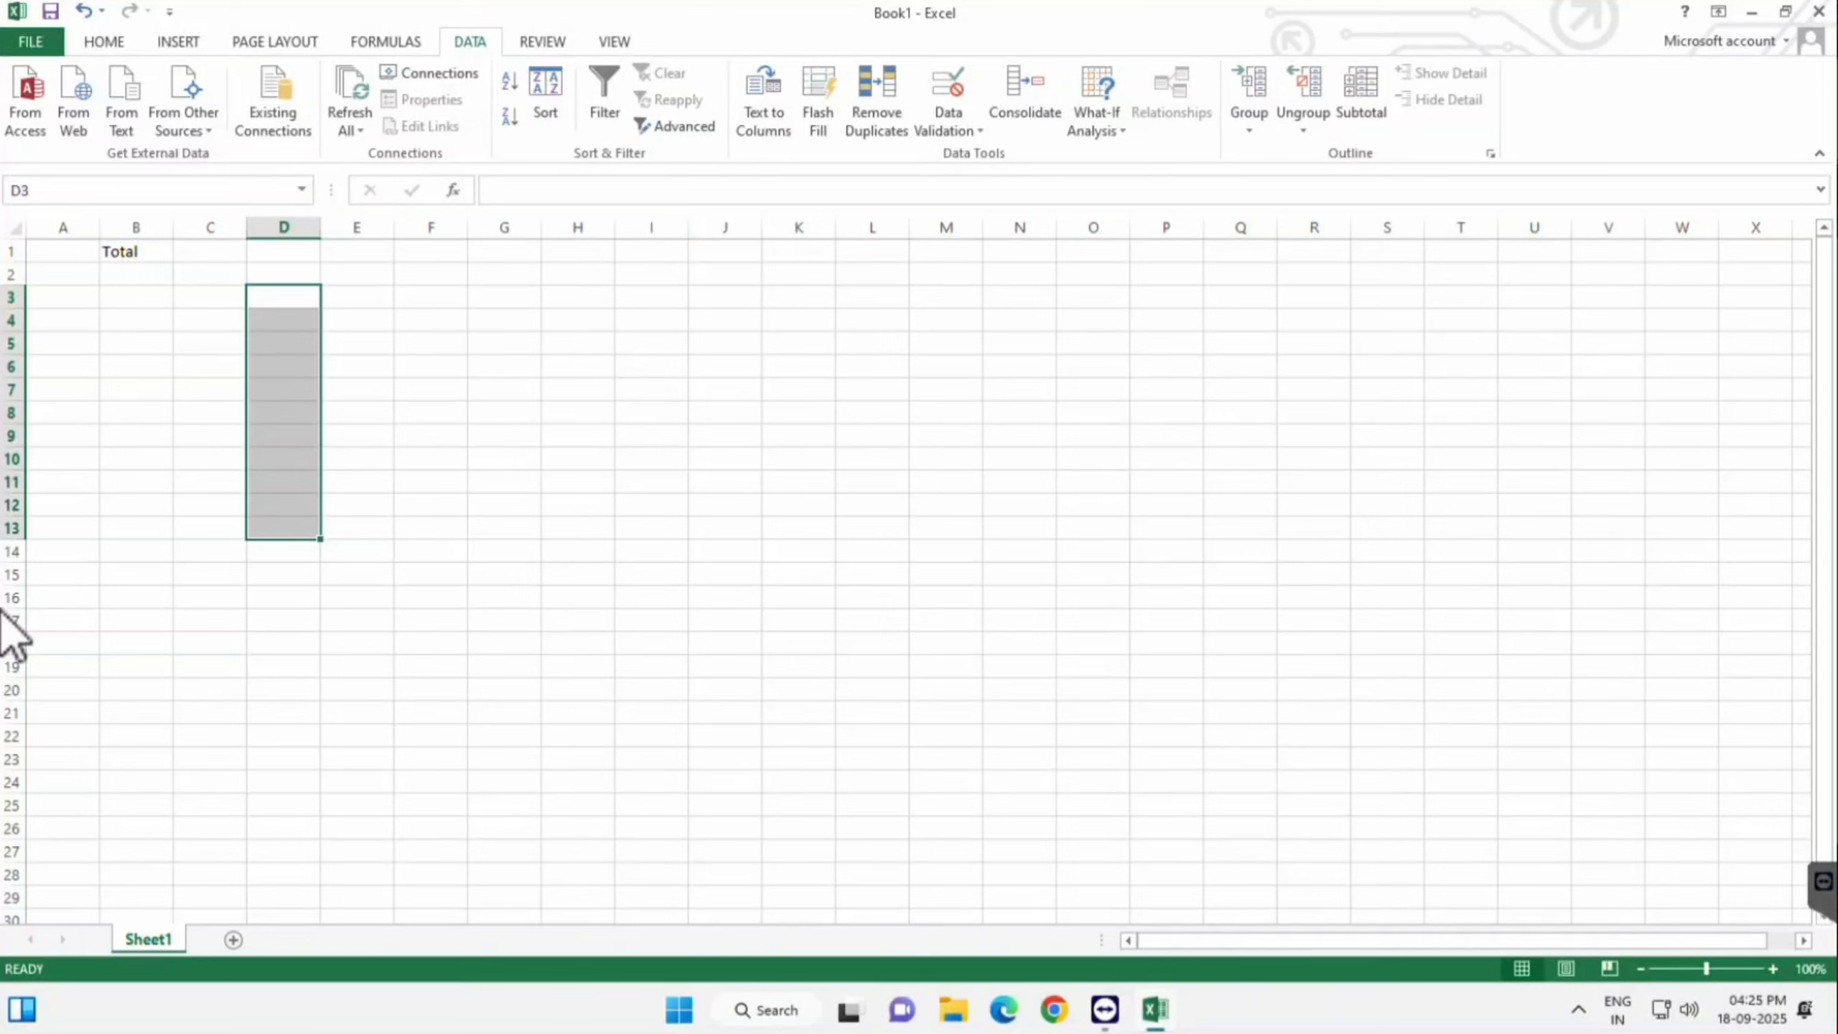
- Set D3:D13 validation to Decimal between minimum 10.5 and maximum 15.2
{"action": "key", "text": "alt+a"}
{"action": "key", "text": "v"}
{"action": "key", "text": "v"}
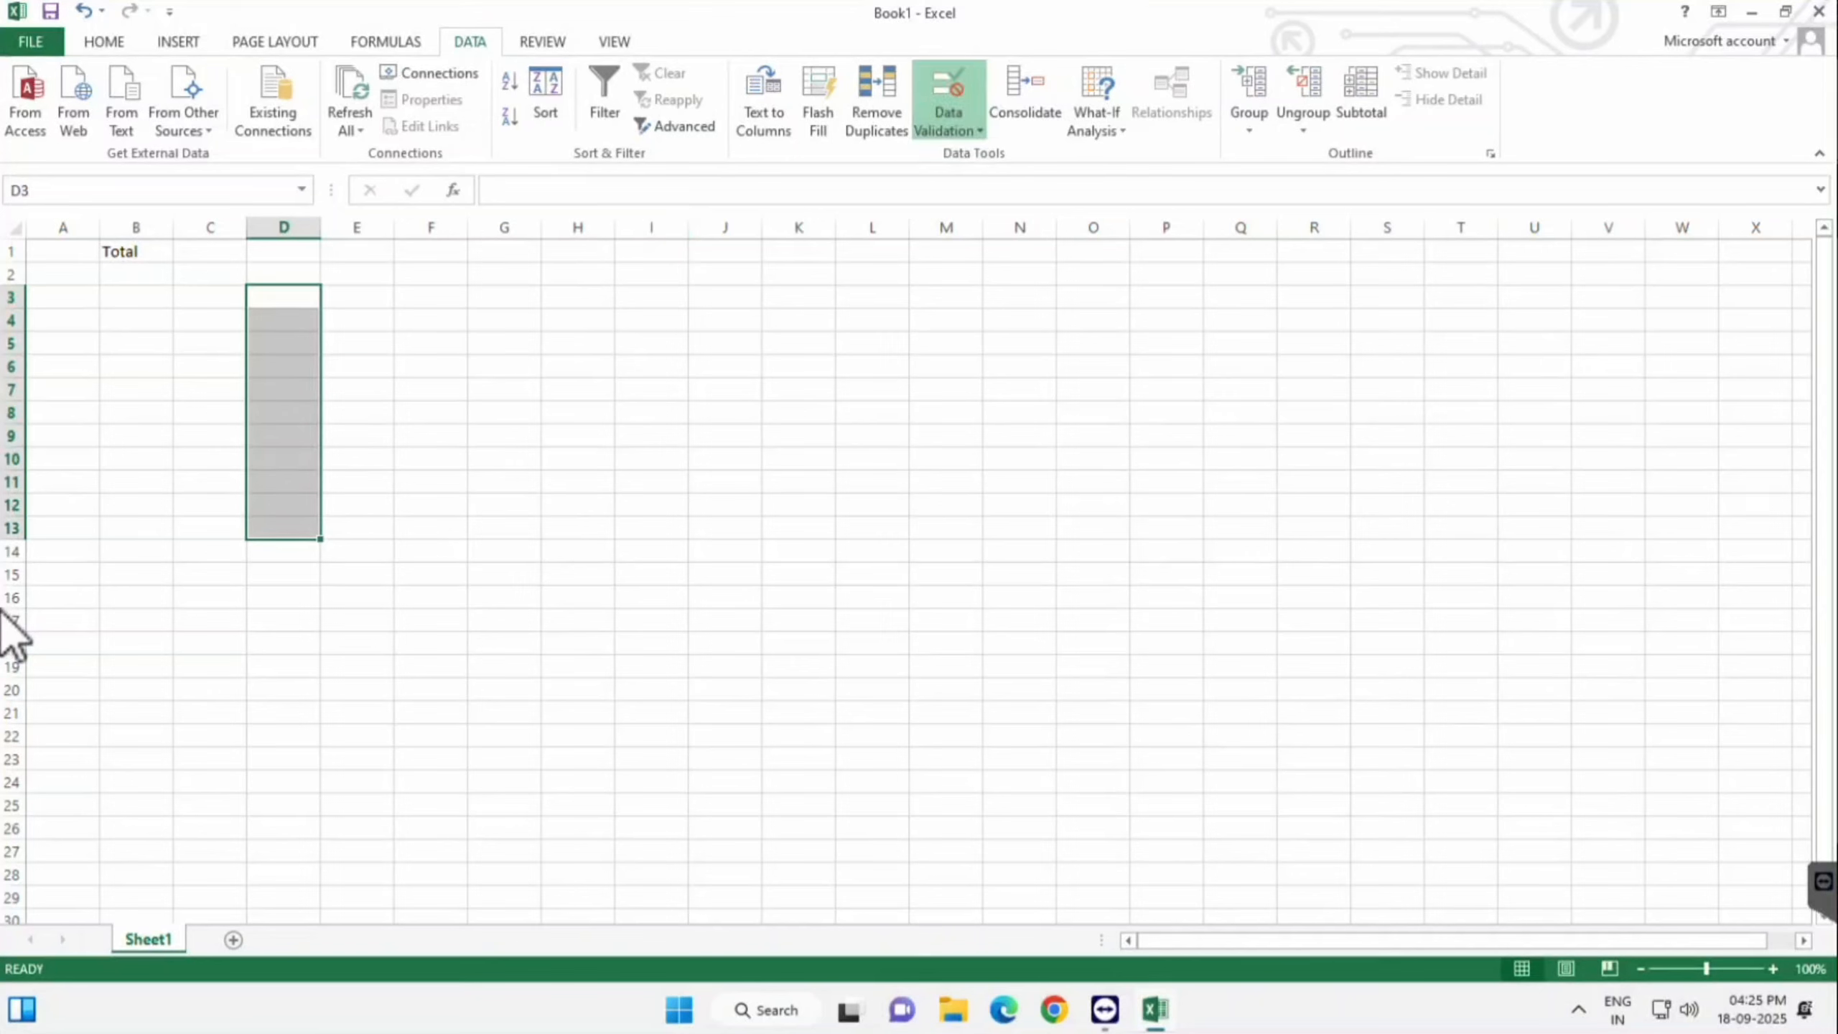
{"action": "key", "text": "Tab"}
{"action": "key", "text": "alt+Down"}
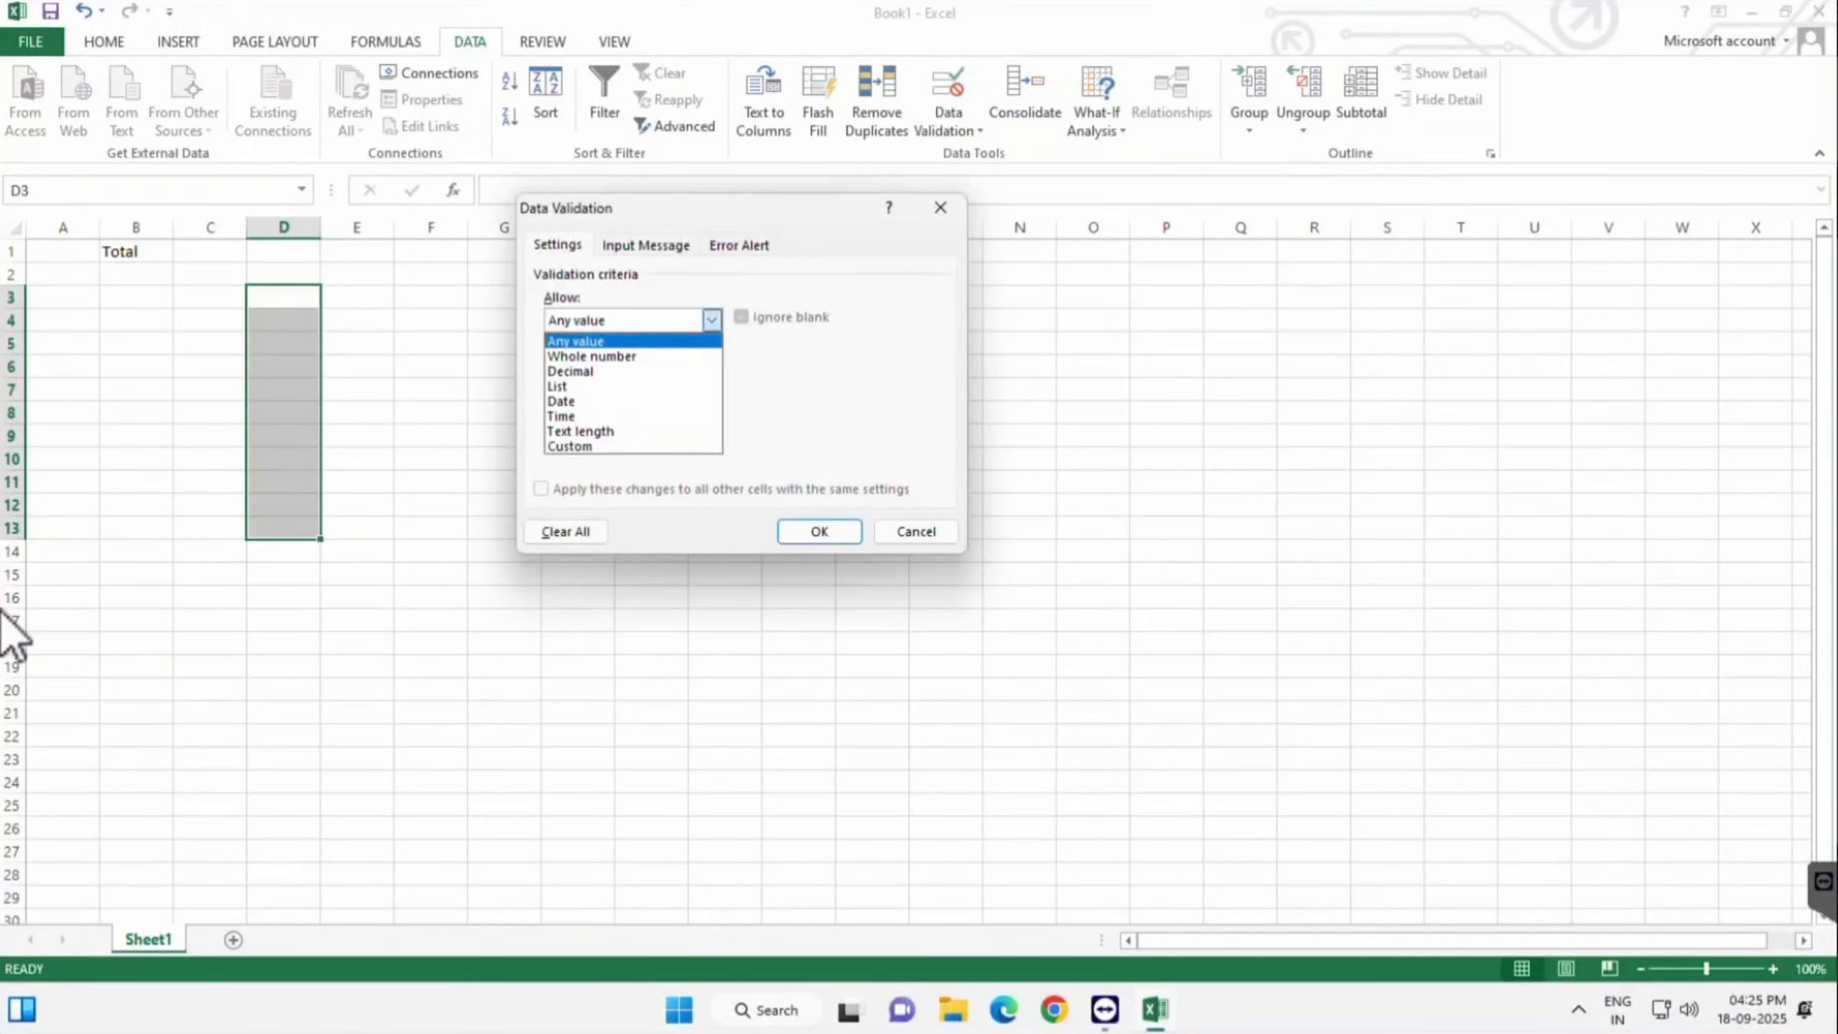
{"action": "key", "text": "Down"}
{"action": "key", "text": "Down"}
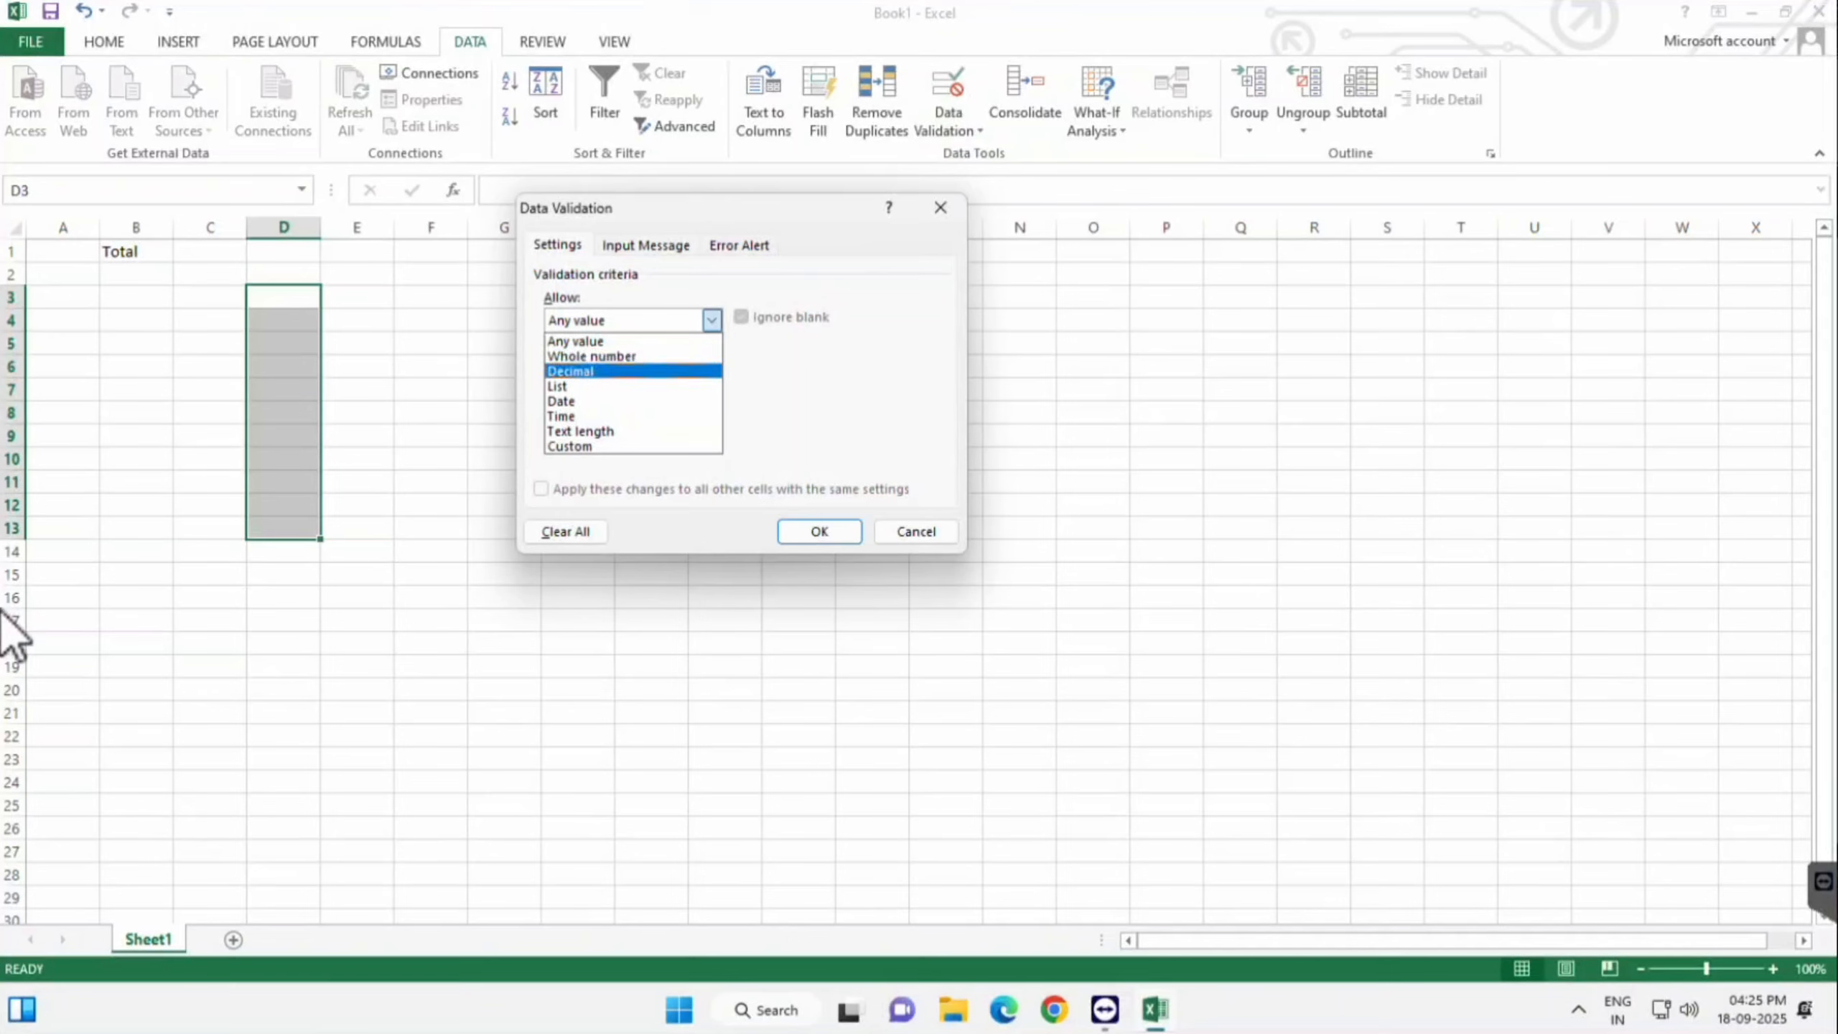
{"action": "key", "text": "Tab"}
{"action": "key", "text": "alt+Down"}
{"action": "key", "text": "Return"}
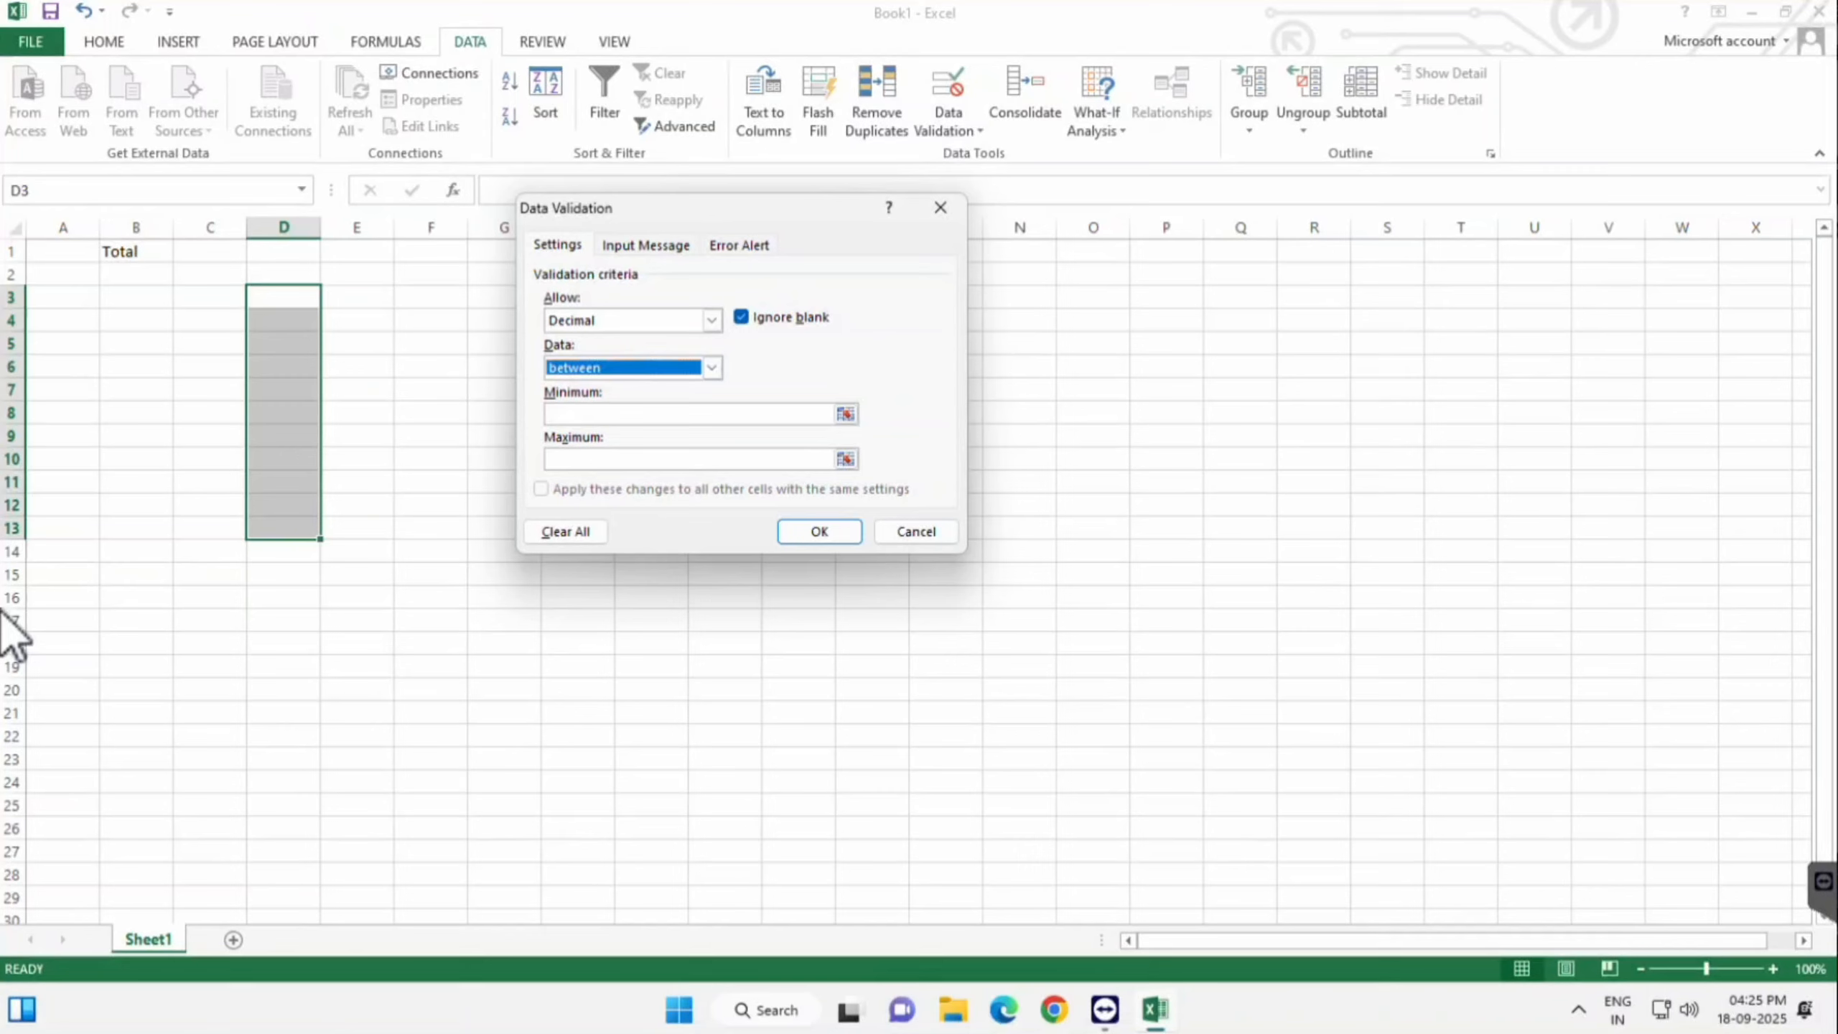
{"action": "key", "text": "Tab"}
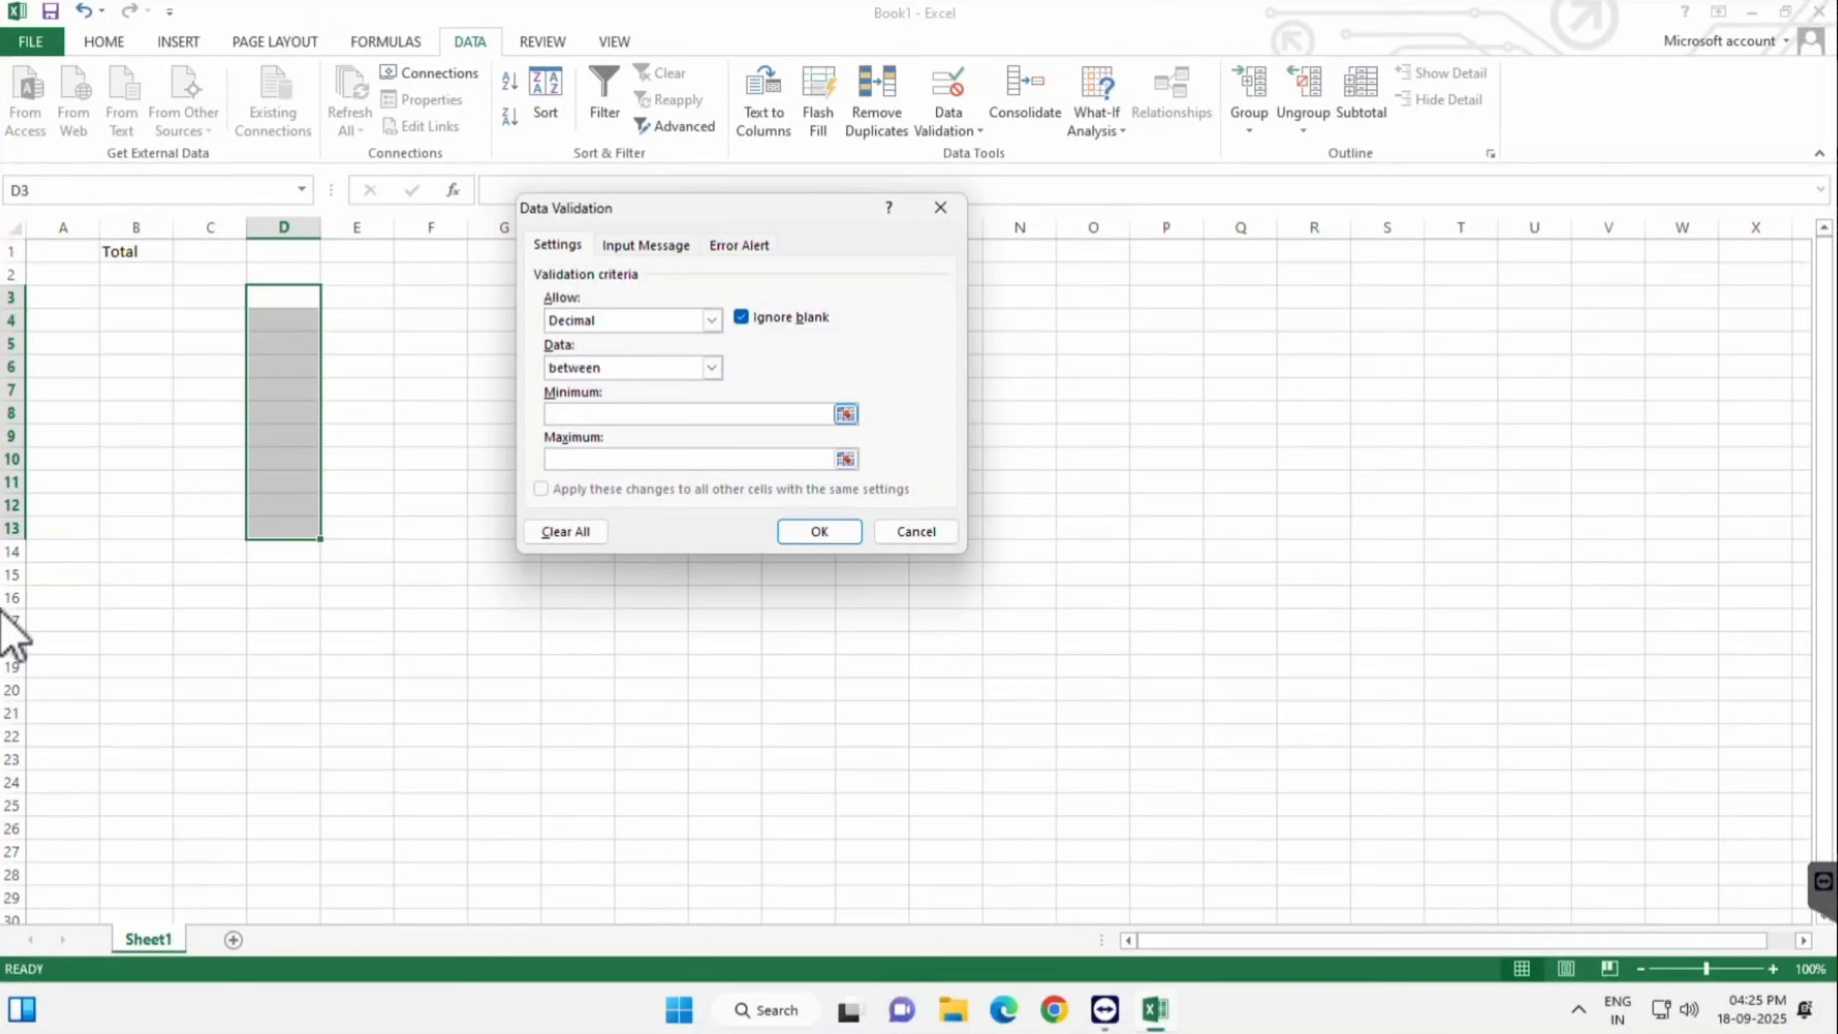
{"action": "type", "text": "10"}
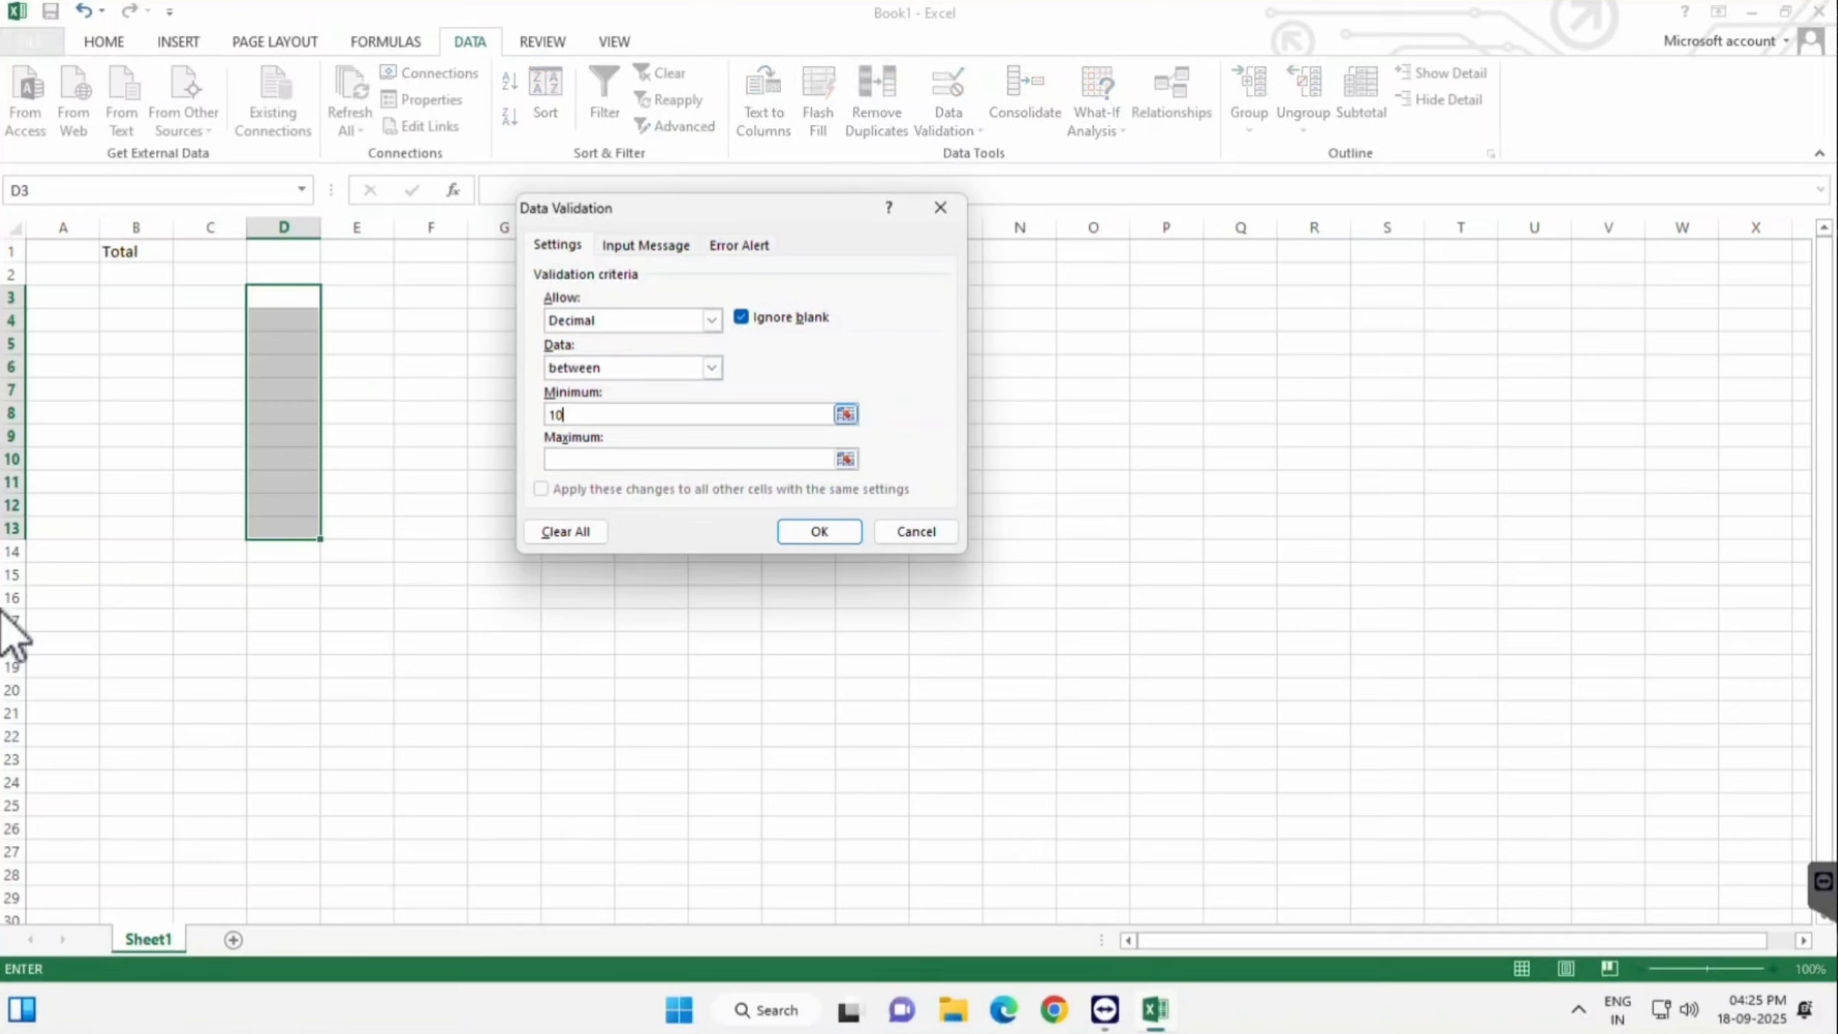
{"action": "type", "text": ".5"}
{"action": "key", "text": "Tab"}
{"action": "type", "text": "1"}
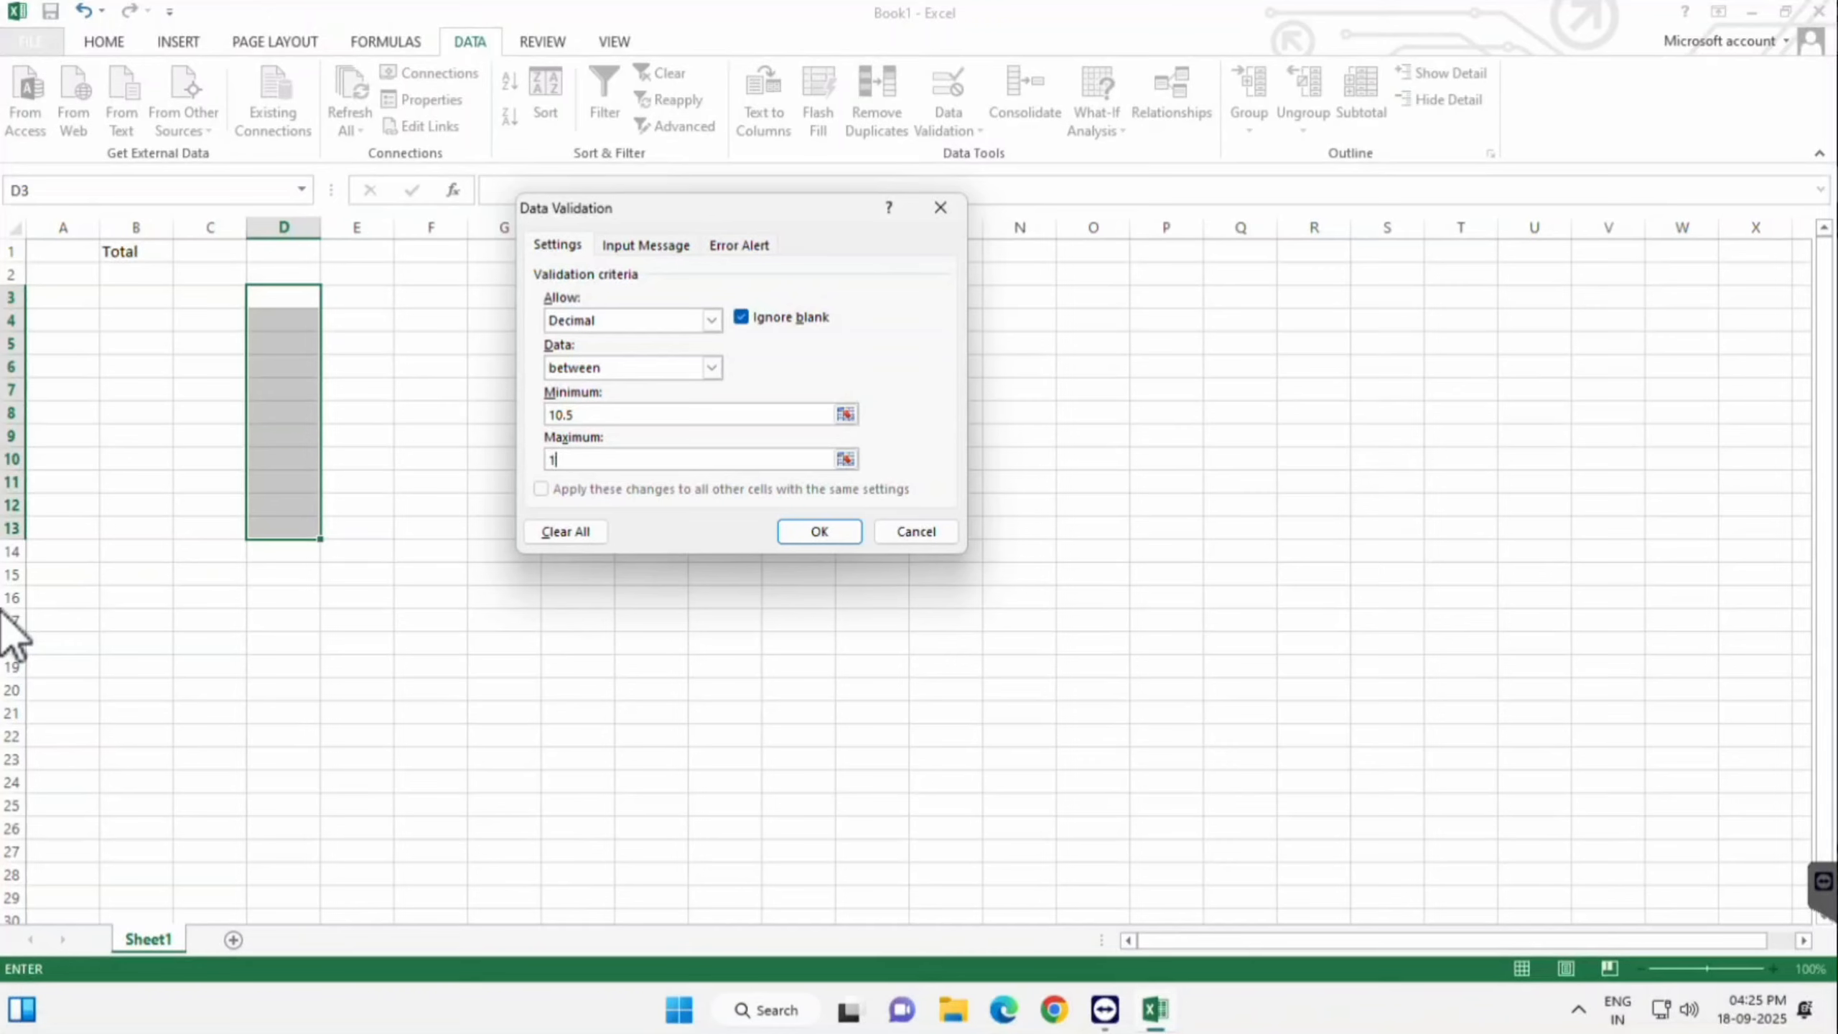
{"action": "type", "text": "5.2"}
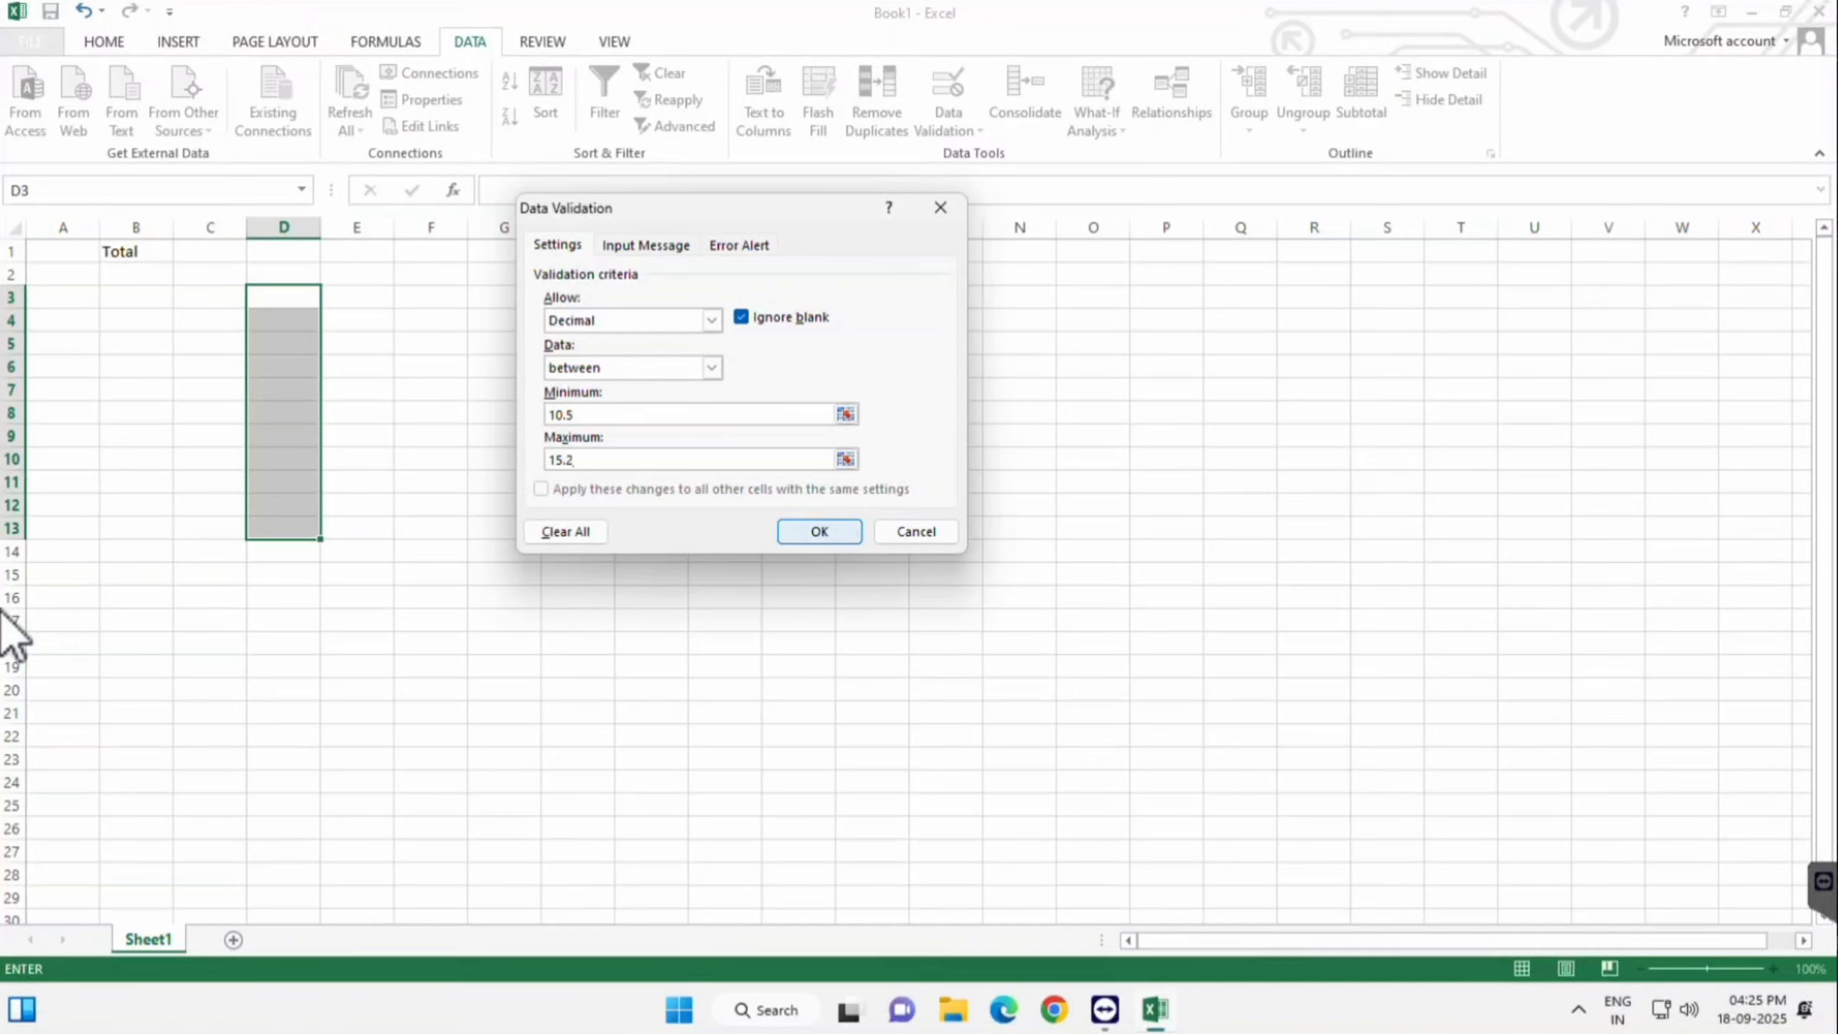
{"action": "left_click", "coordinate": [819, 532]}
{"action": "left_click", "coordinate": [283, 296]}
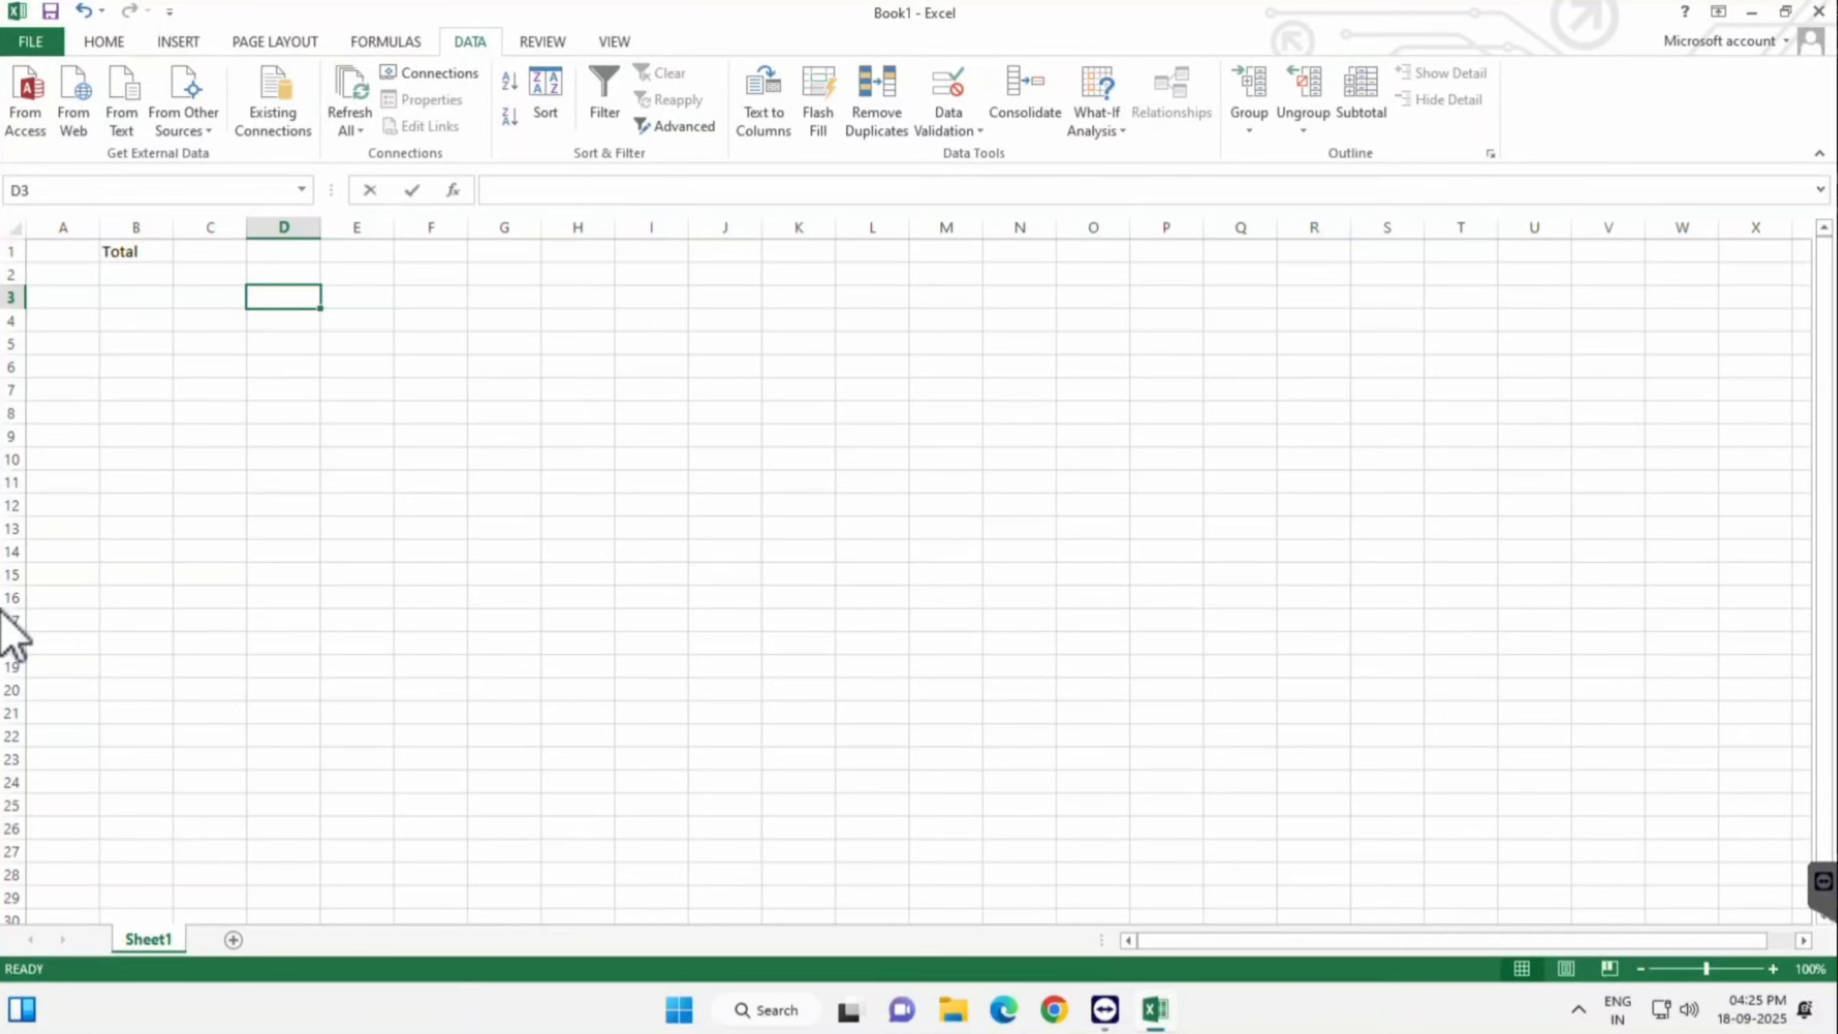
- Enter 10.5 and 11 in D3:D4, then replace the rejected 10.4 in D5 with 15
{"action": "type", "text": "10.5"}
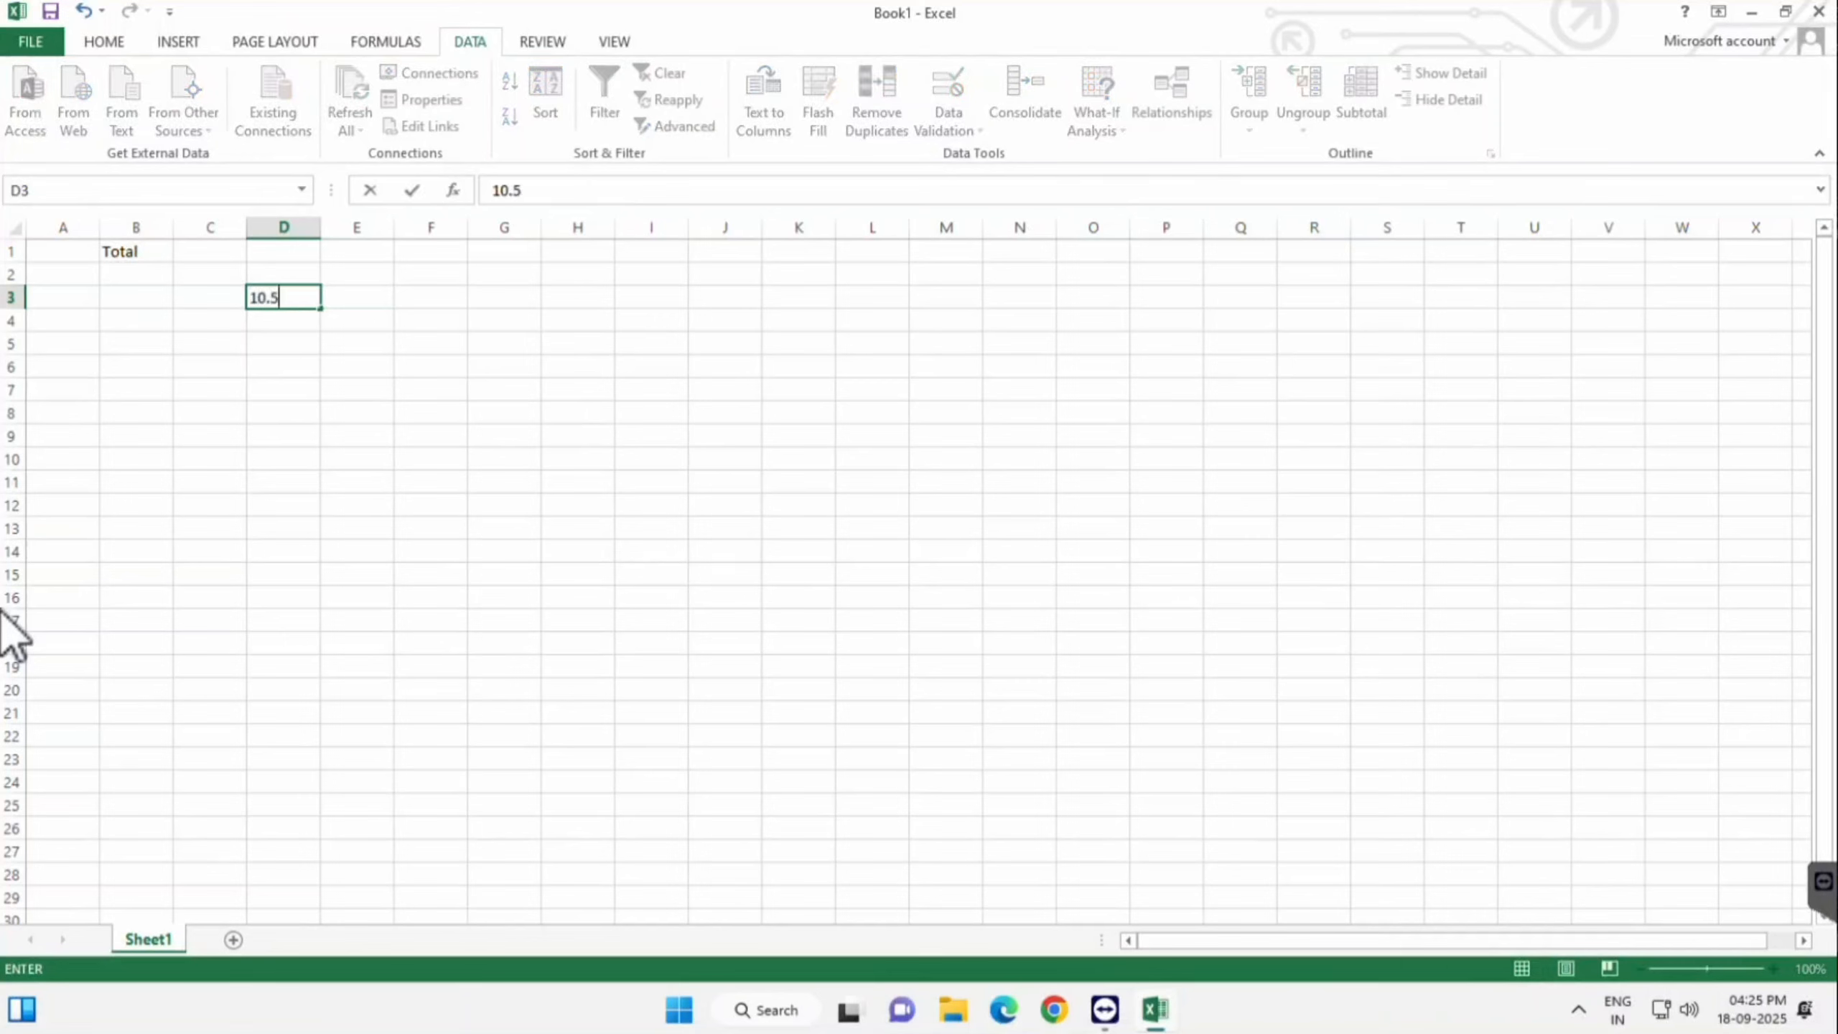
{"action": "key", "text": "Return"}
{"action": "type", "text": "11"}
{"action": "key", "text": "Return"}
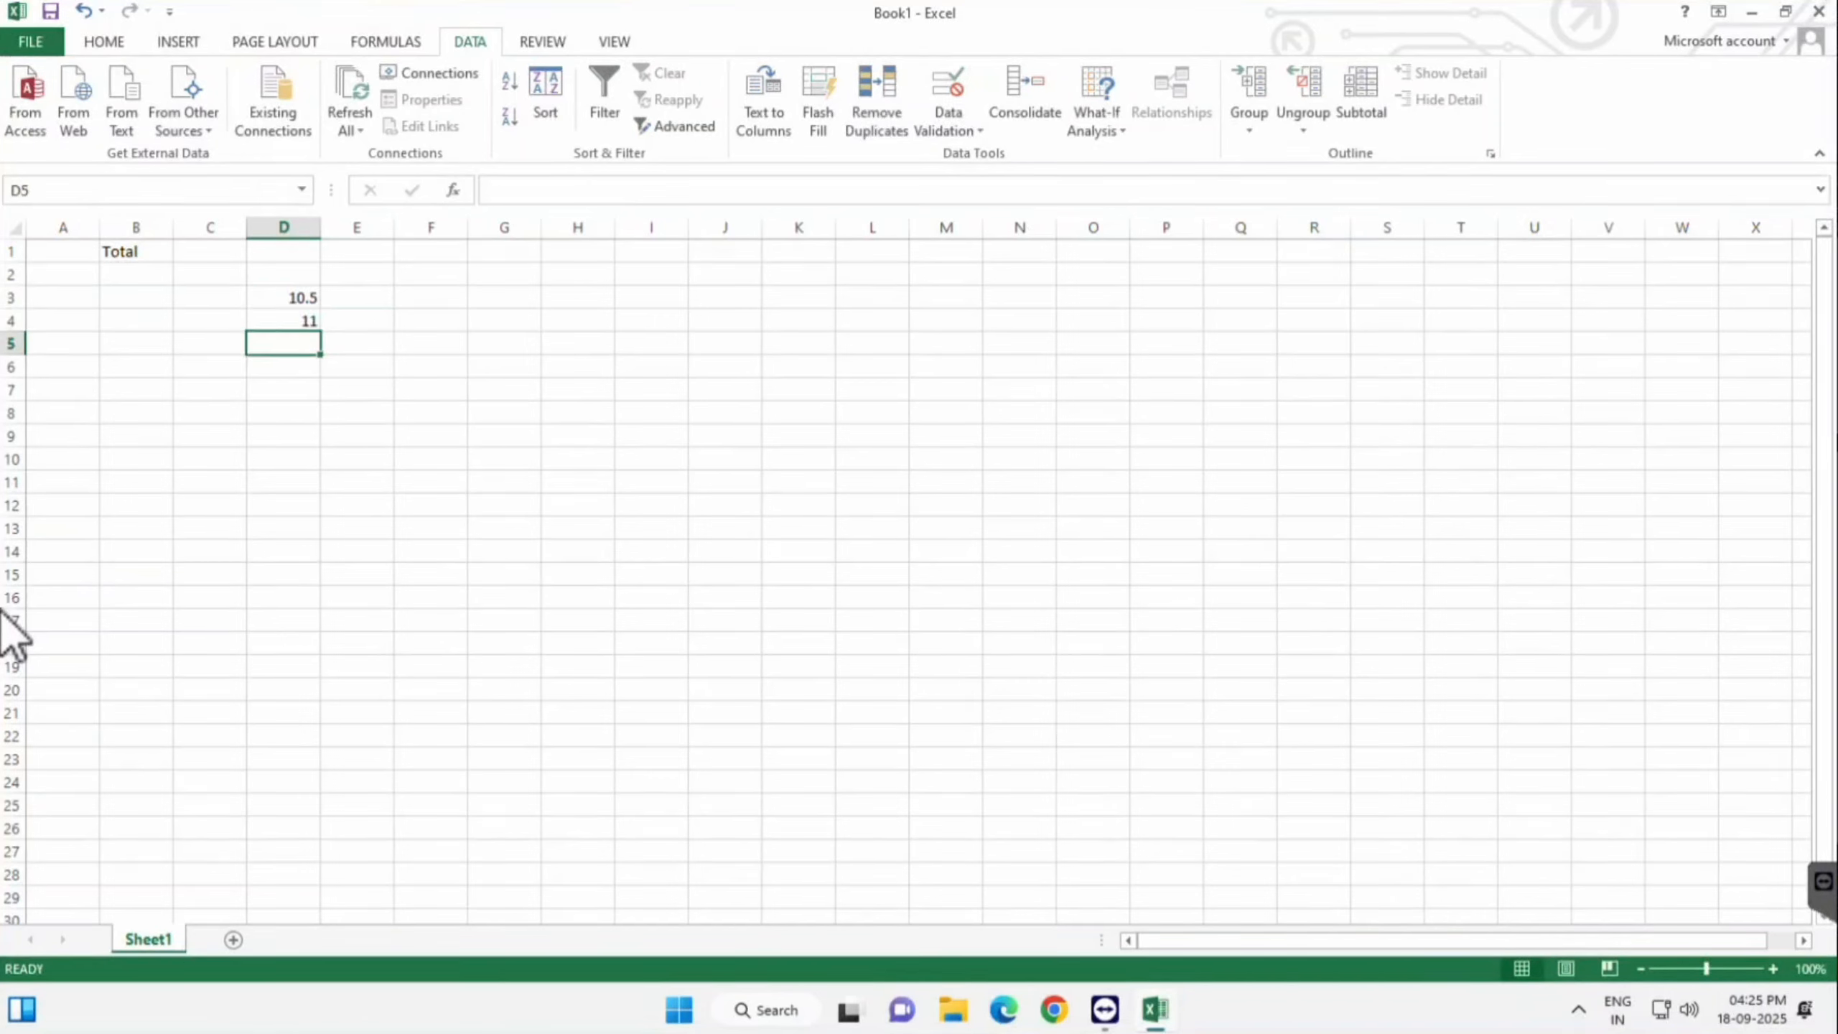
{"action": "type", "text": "10.4"}
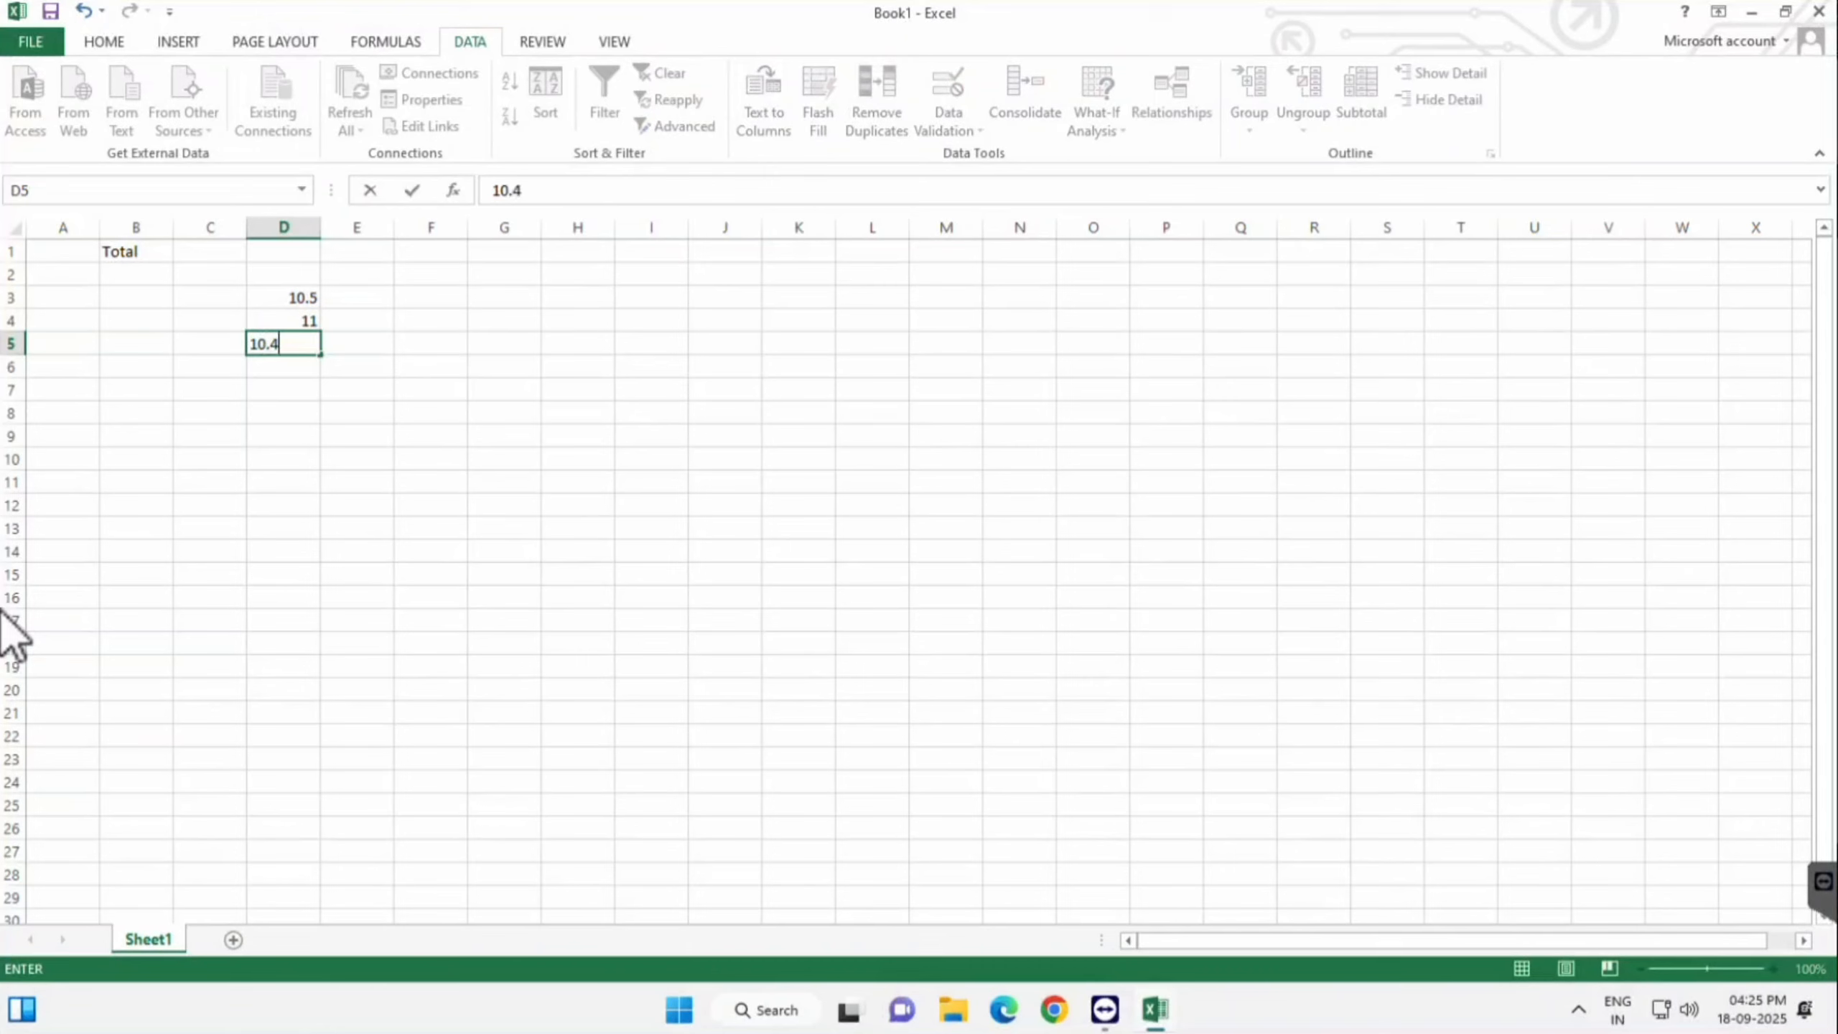
{"action": "key", "text": "Return"}
{"action": "key", "text": "Return"}
{"action": "type", "text": "15"}
- Try 15.3 in D6 and cancel the entry once it is rejected
{"action": "key", "text": "Return"}
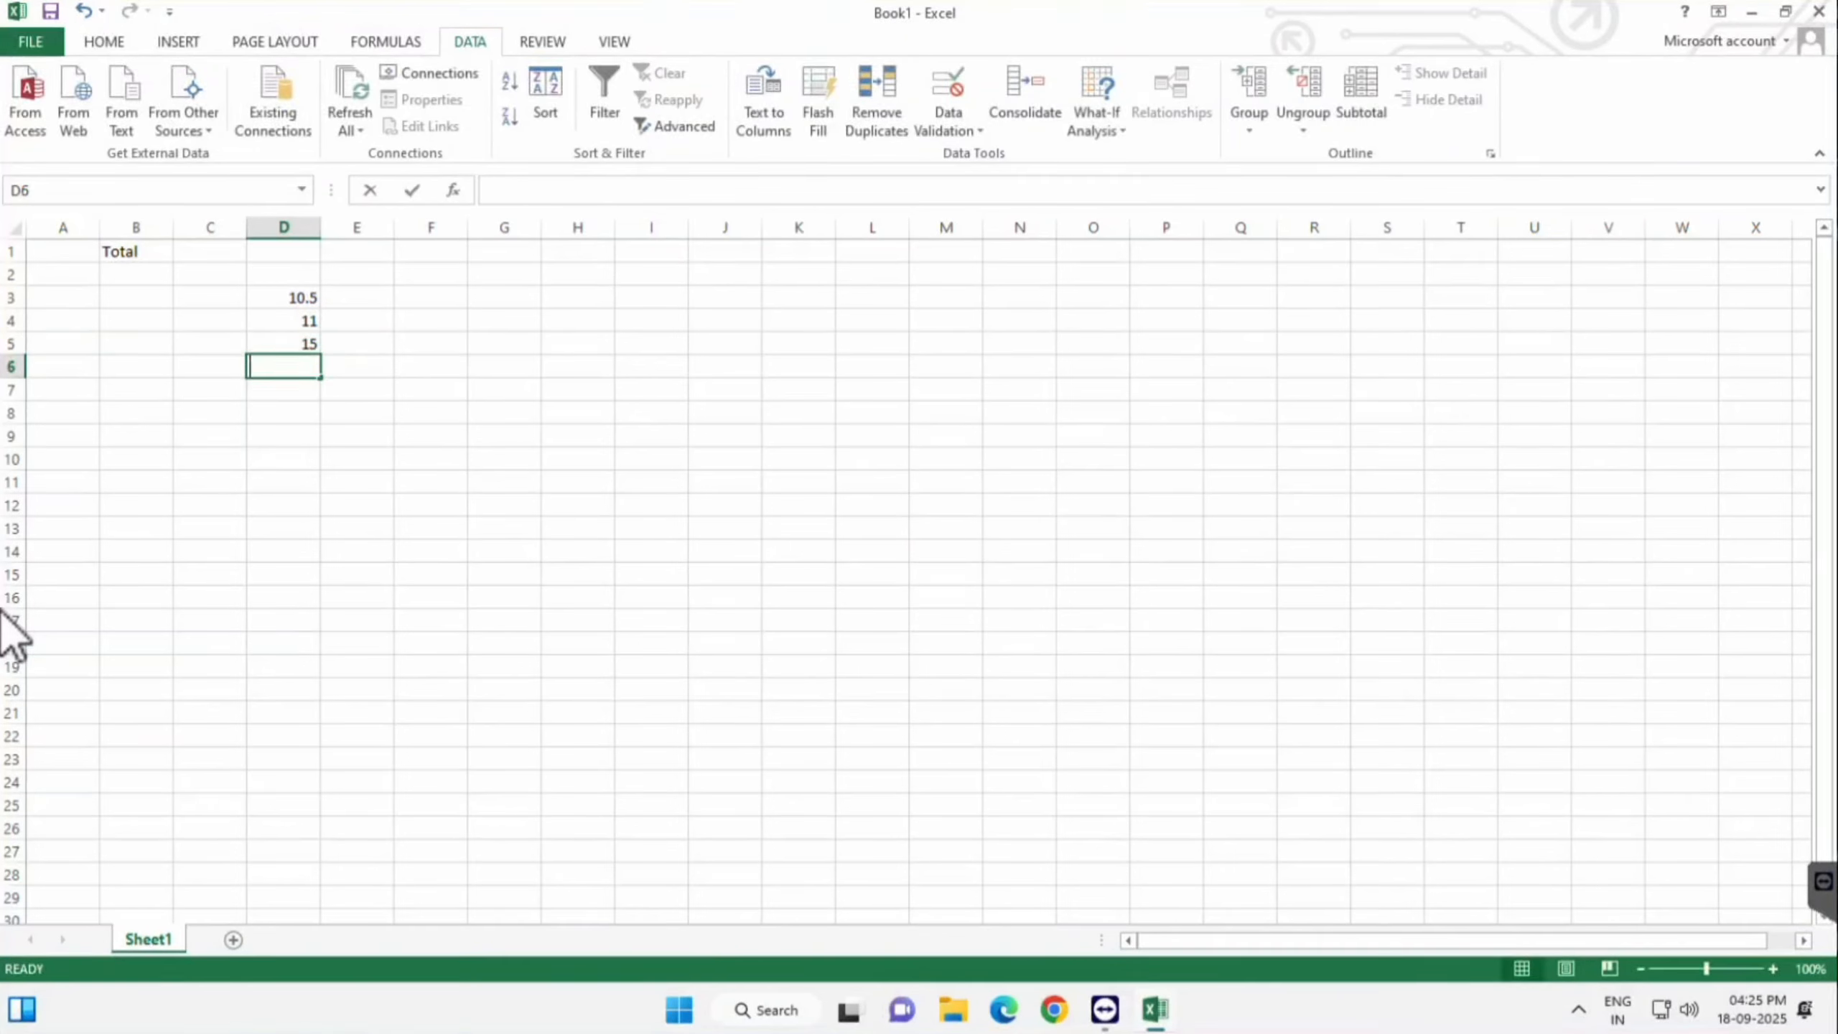
{"action": "type", "text": "15.3"}
{"action": "key", "text": "Return"}
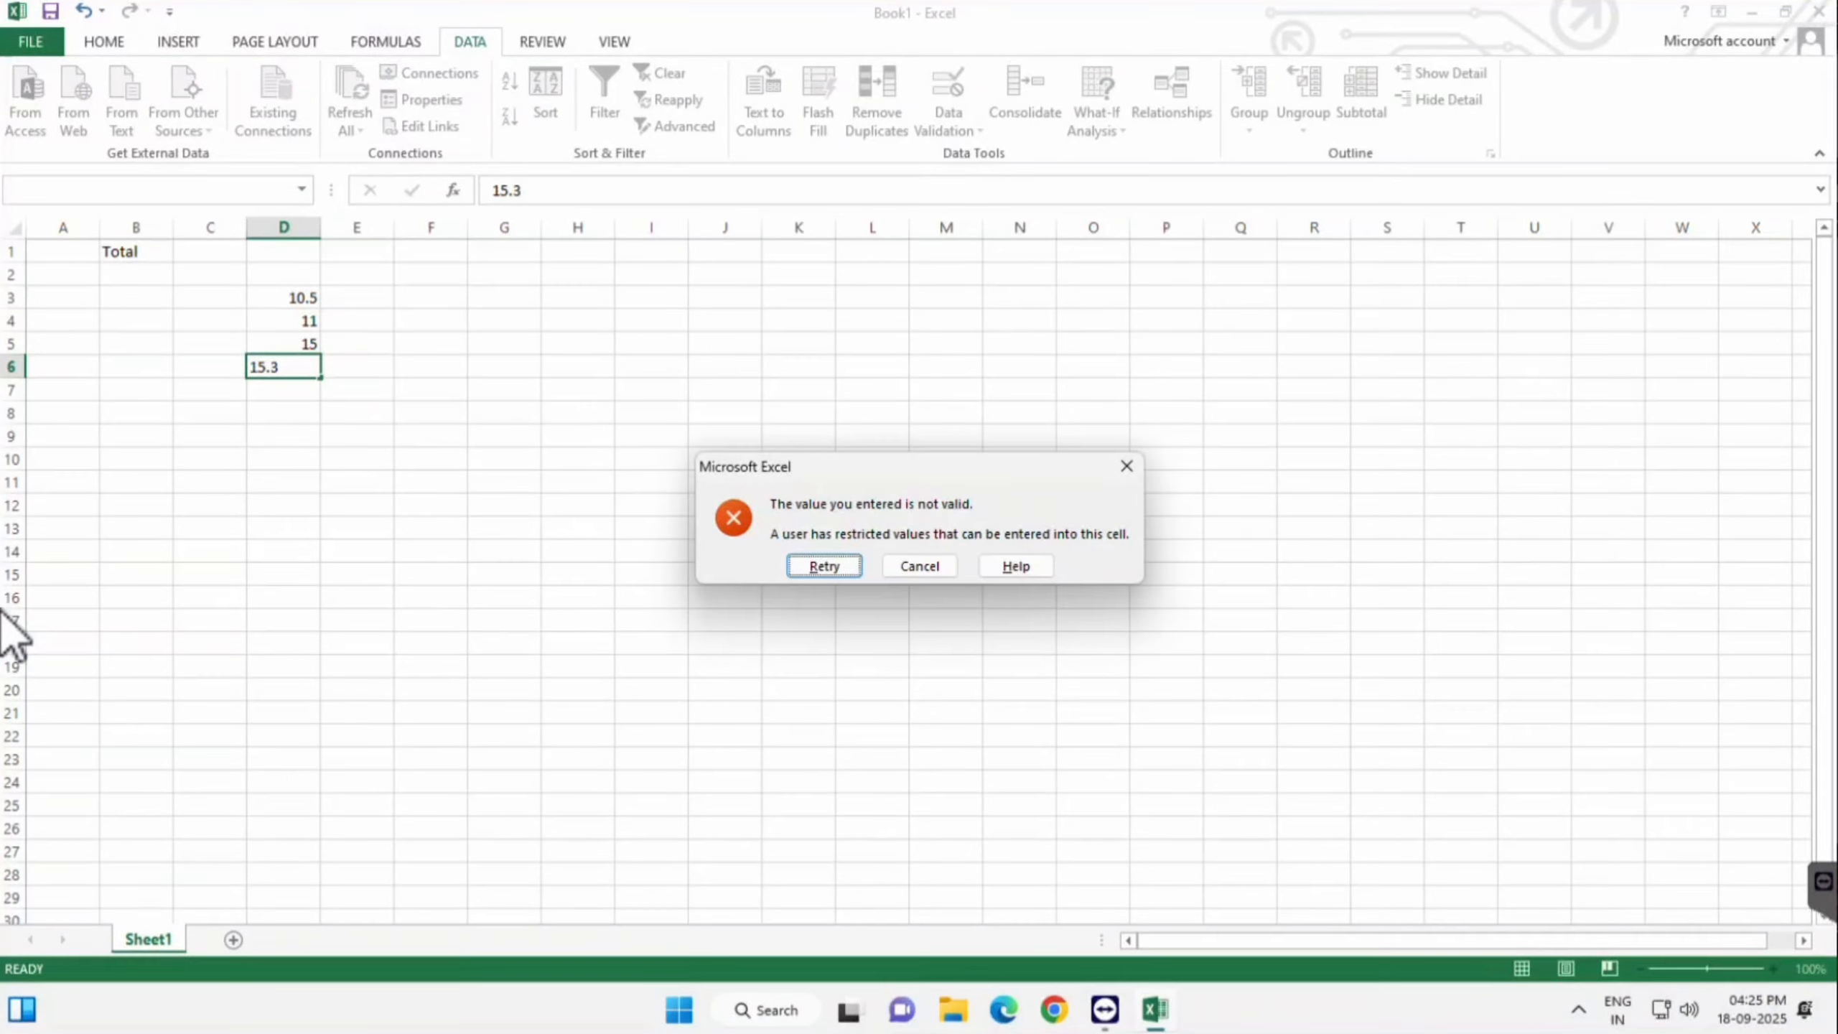
{"action": "key", "text": "Return"}
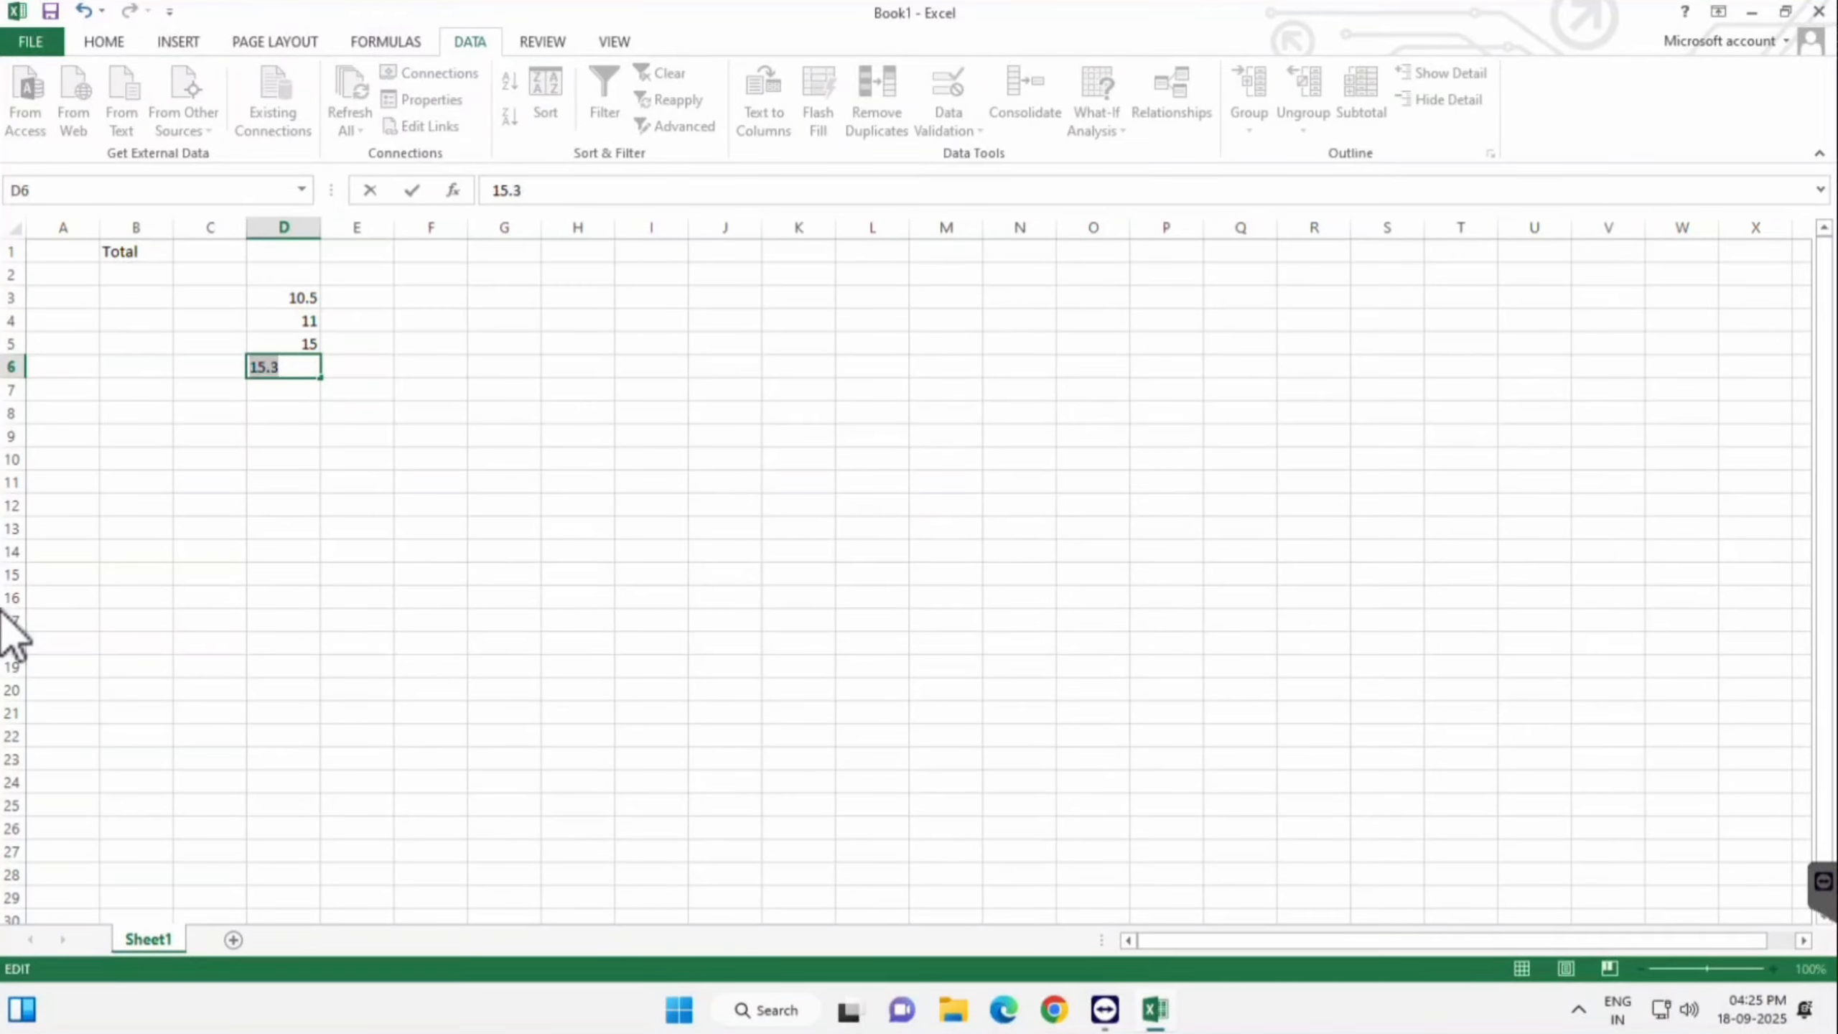
{"action": "key", "text": "Return"}
{"action": "key", "text": "Tab"}
{"action": "key", "text": "Return"}
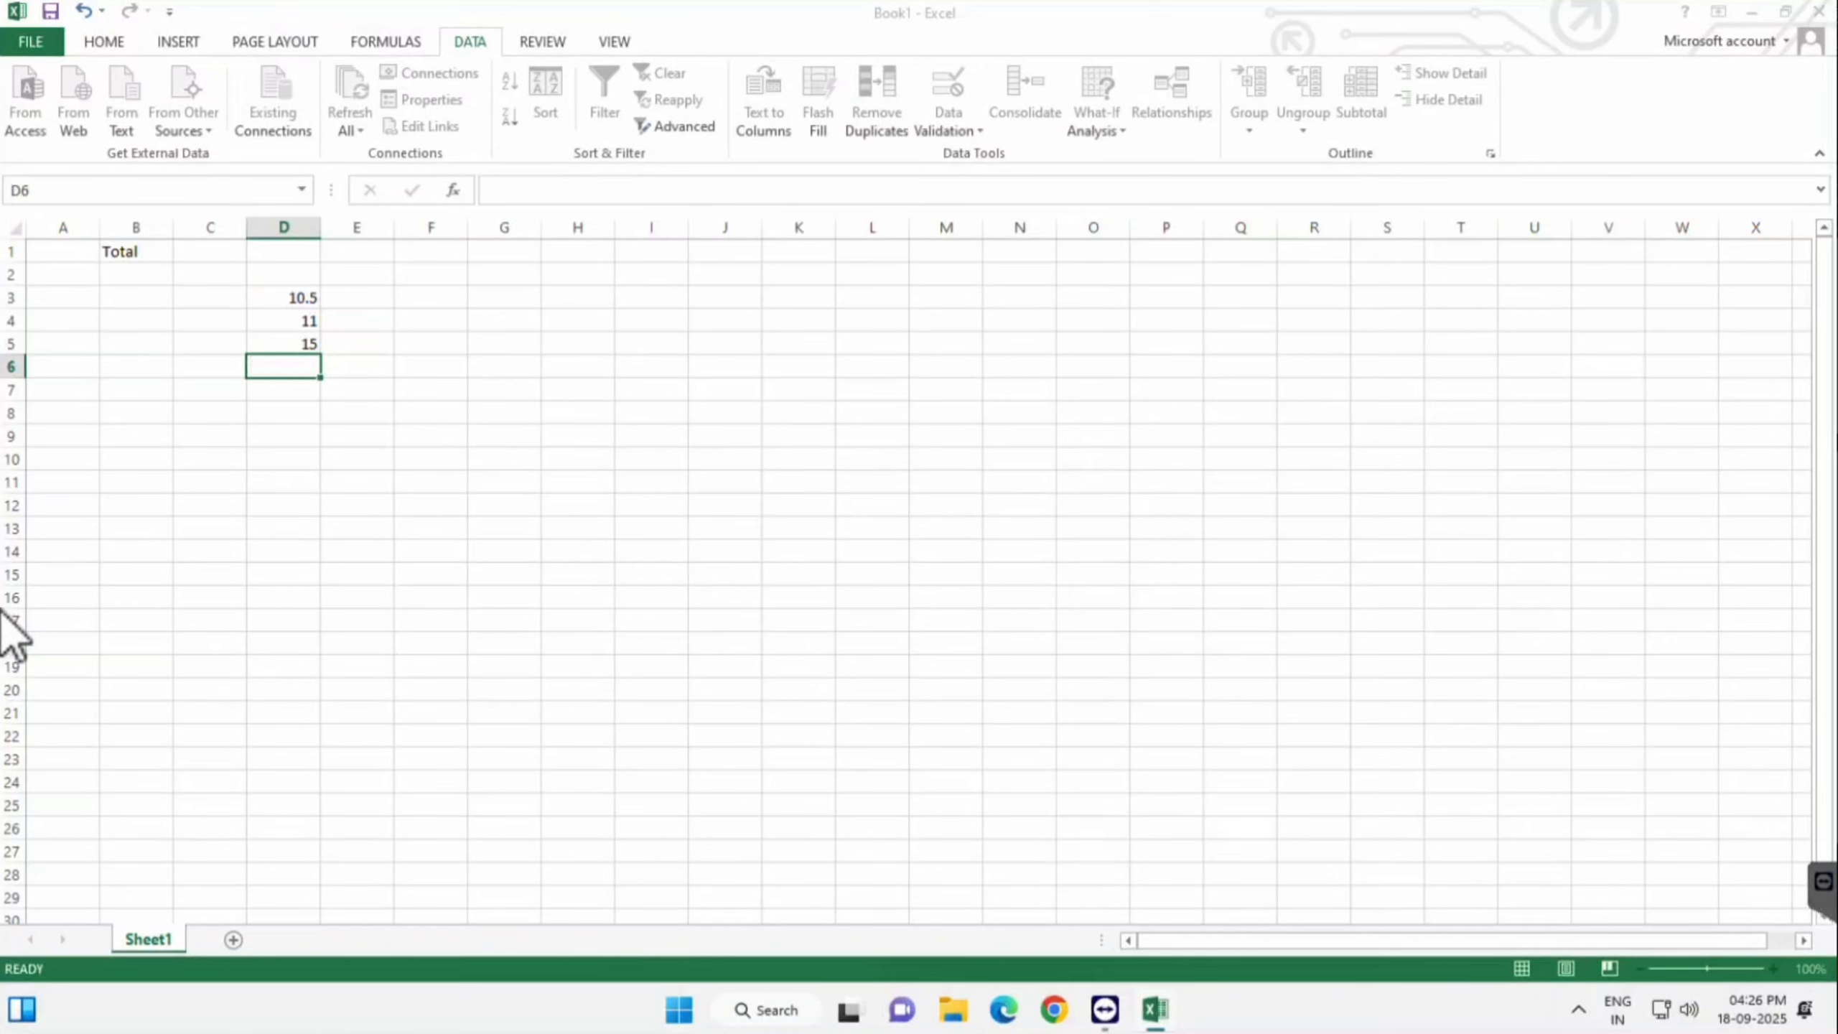
{"action": "left_click", "coordinate": [430, 321]}
- Begin a List validation rule for F4, then cancel it
{"action": "left_click", "coordinate": [1001, 156]}
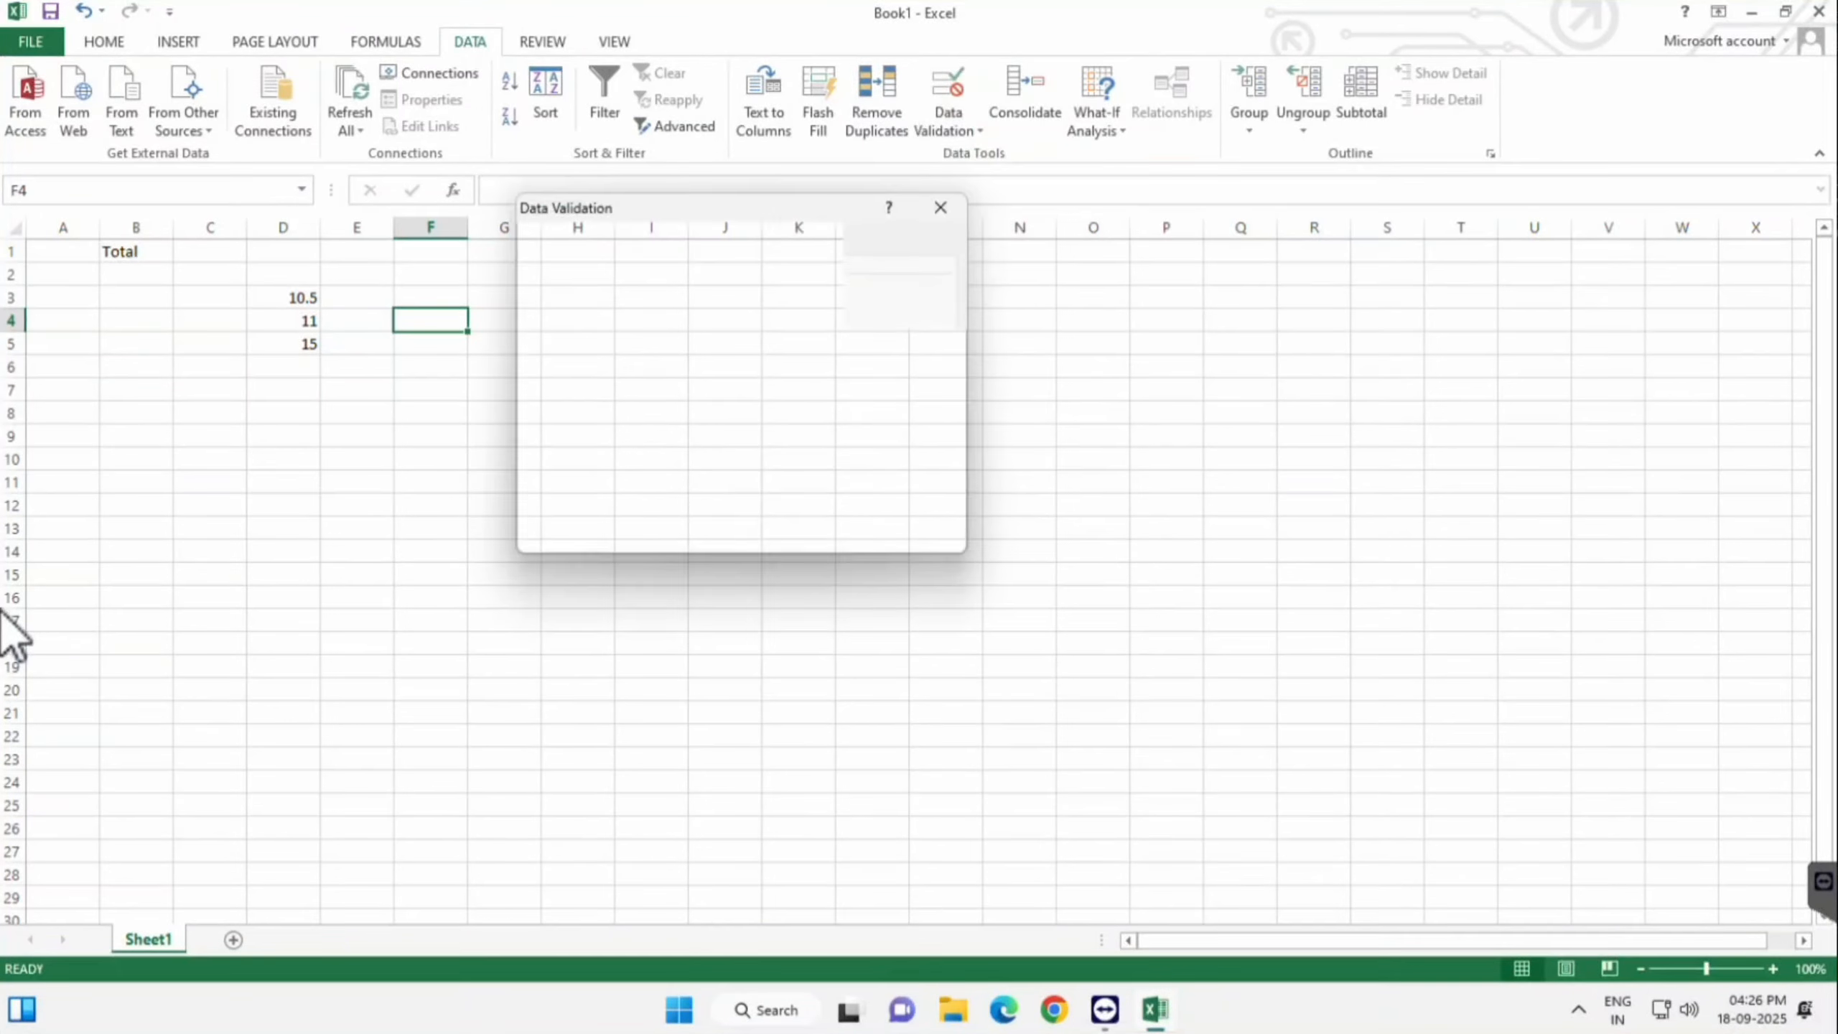
{"action": "left_click", "coordinate": [712, 320]}
{"action": "left_click", "coordinate": [561, 386]}
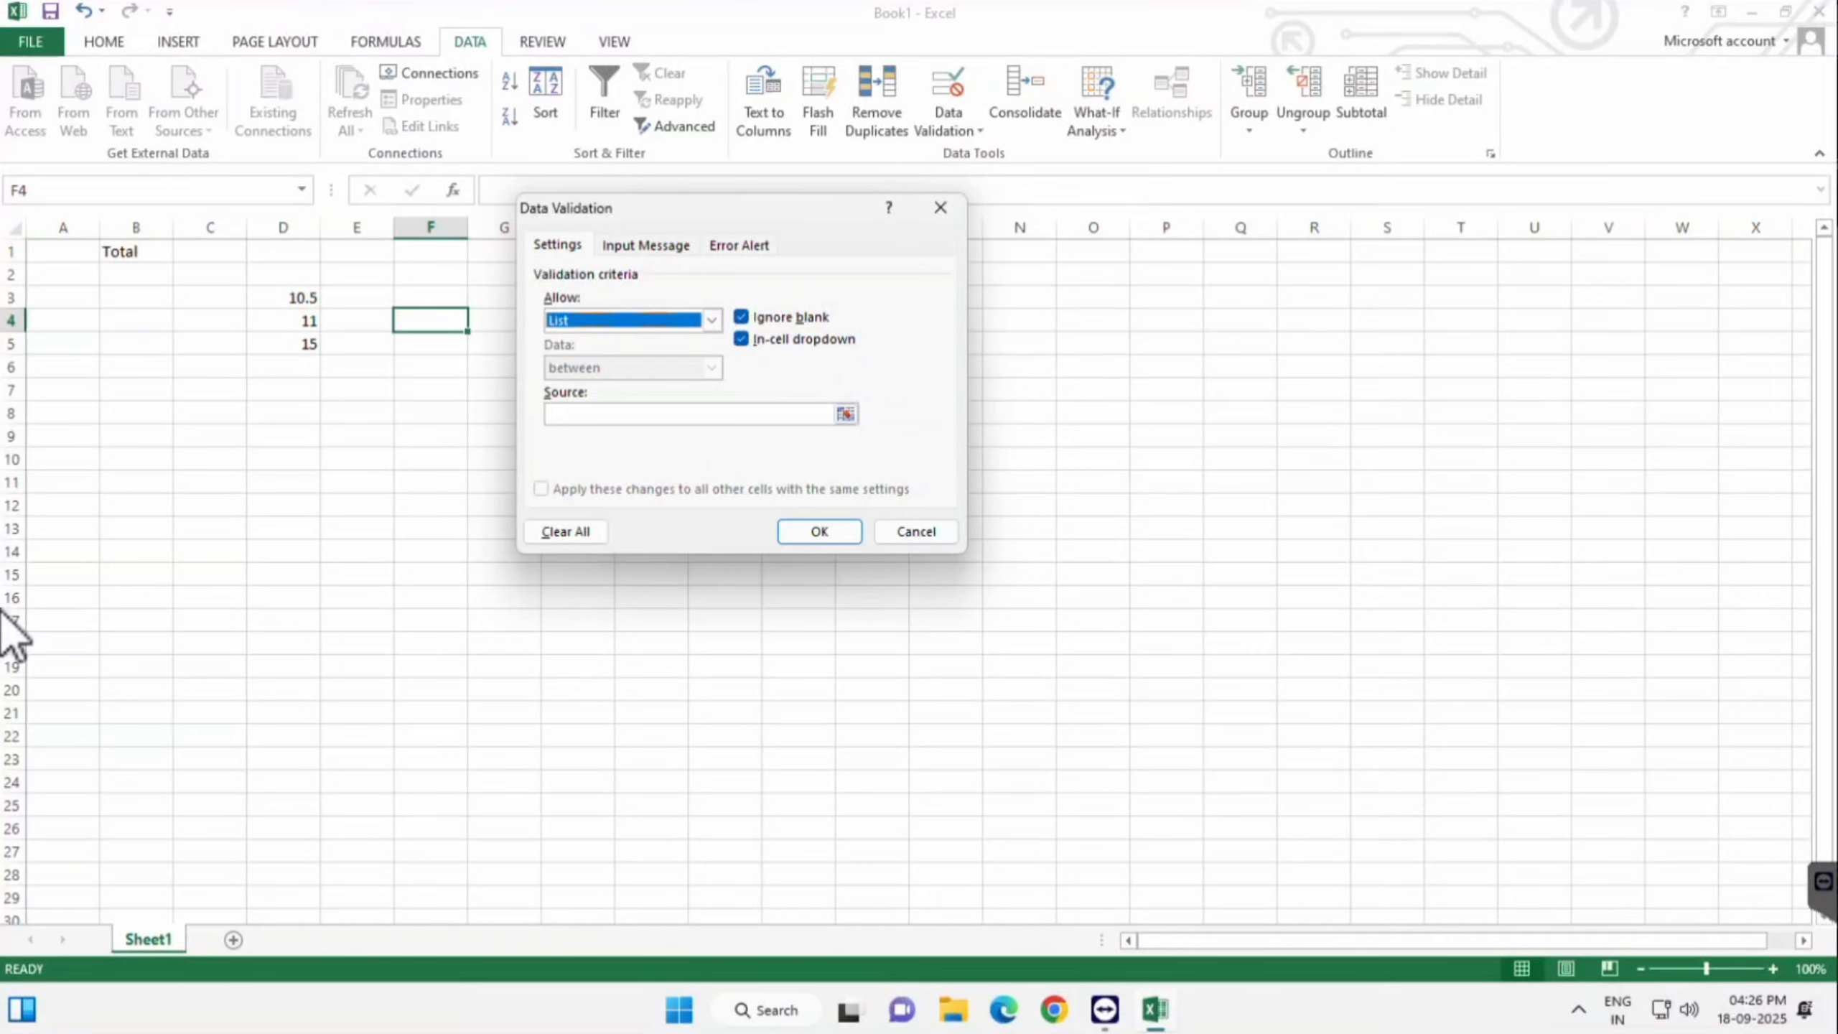
{"action": "left_click", "coordinate": [916, 532]}
- Enter Patan and Deesa in I4:I5, then return to cell F4
{"action": "left_click", "coordinate": [652, 321]}
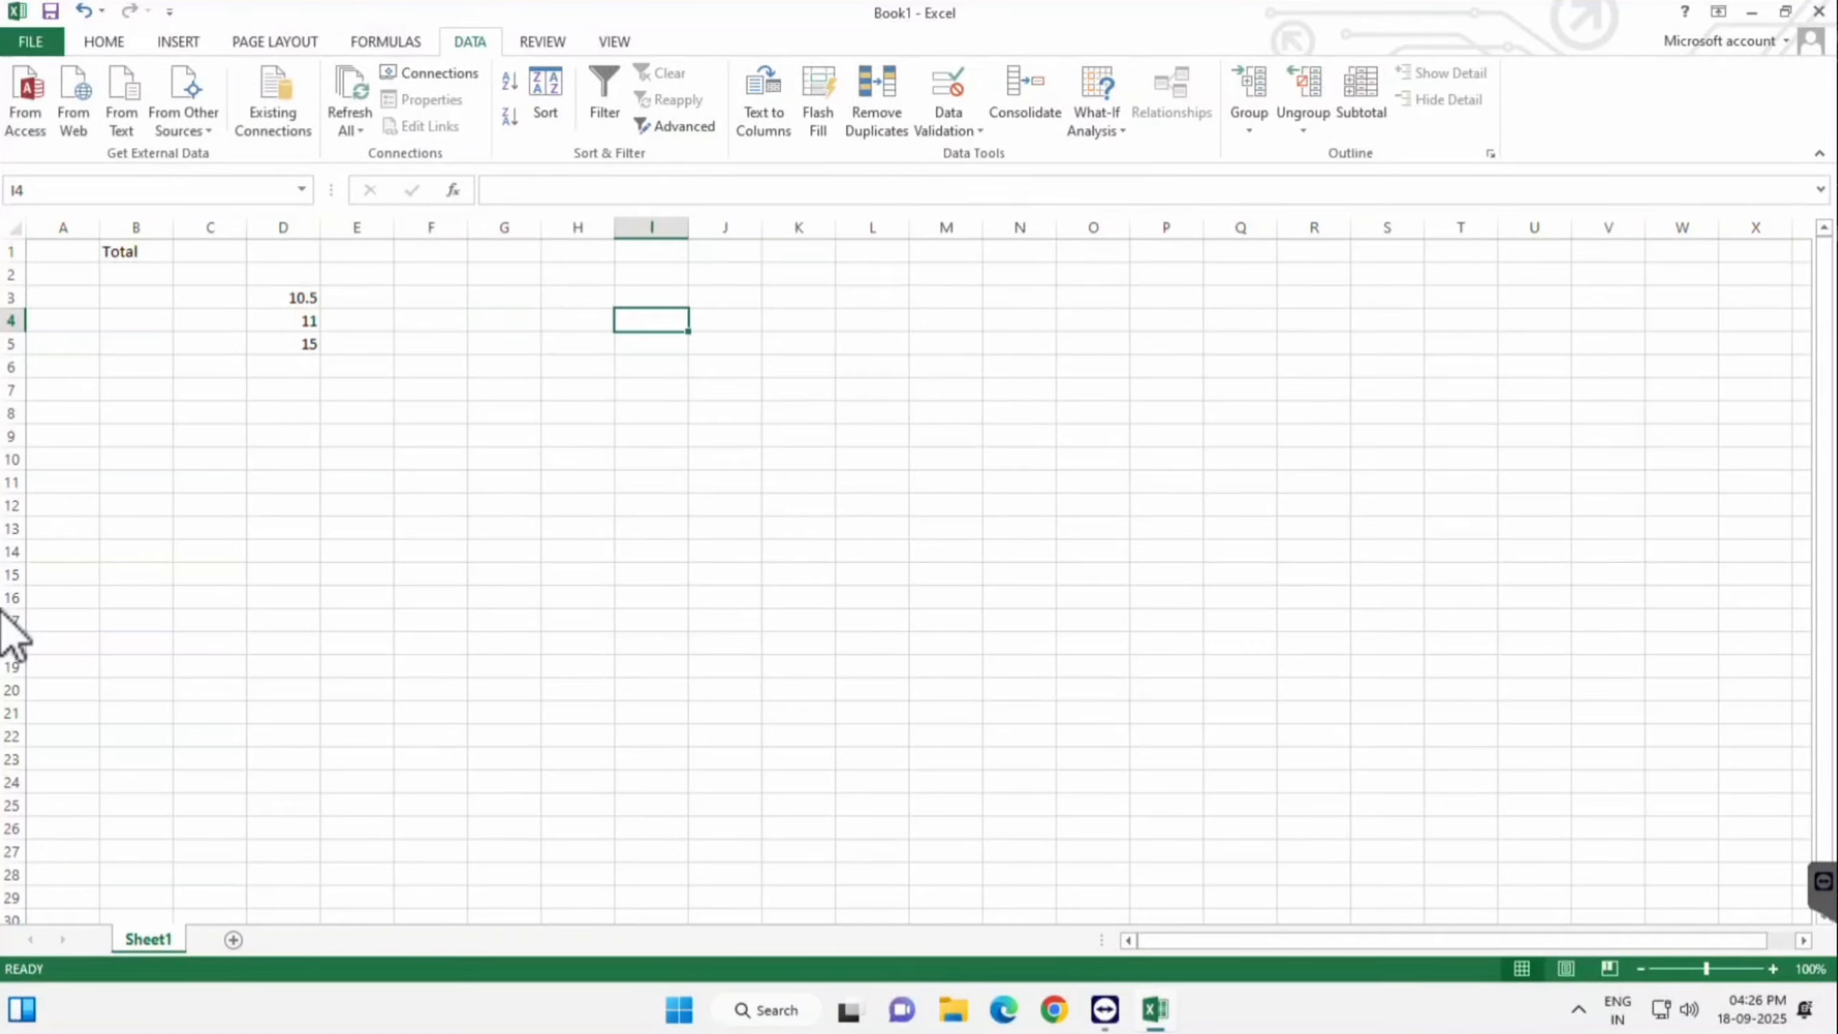
{"action": "type", "text": "Patan"}
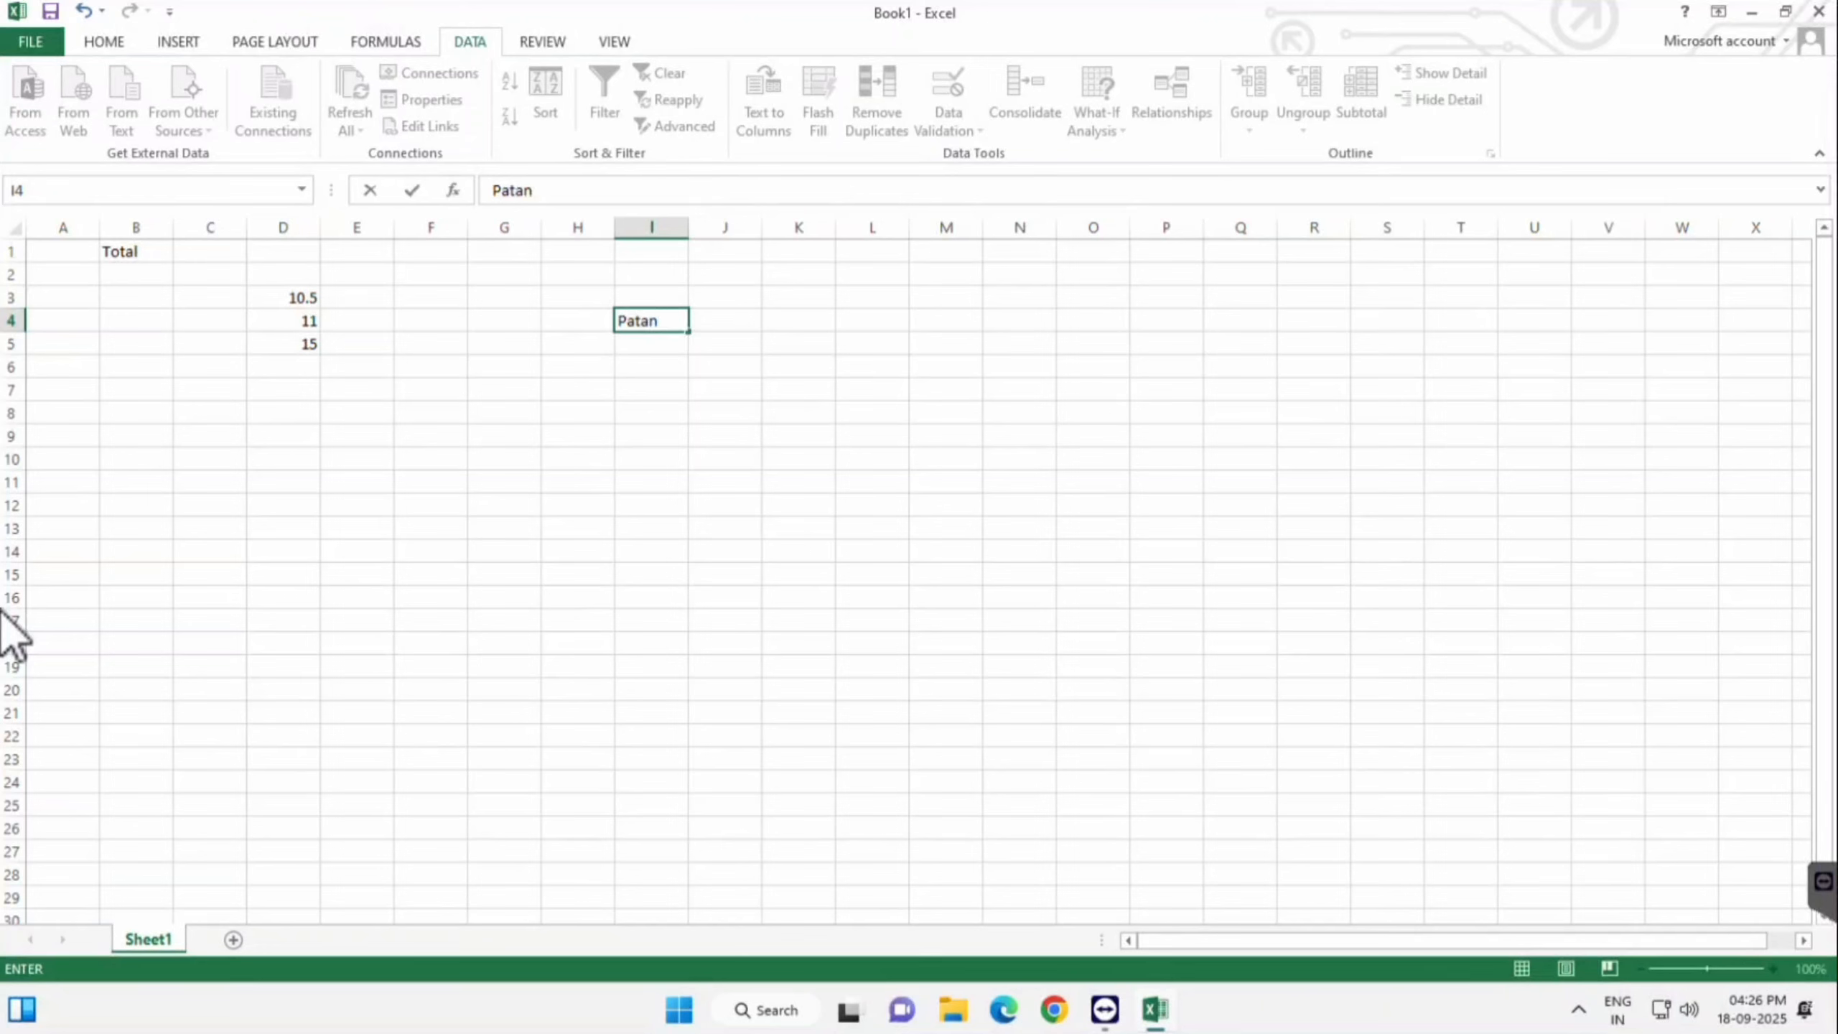
{"action": "key", "text": "Return"}
{"action": "type", "text": "D"}
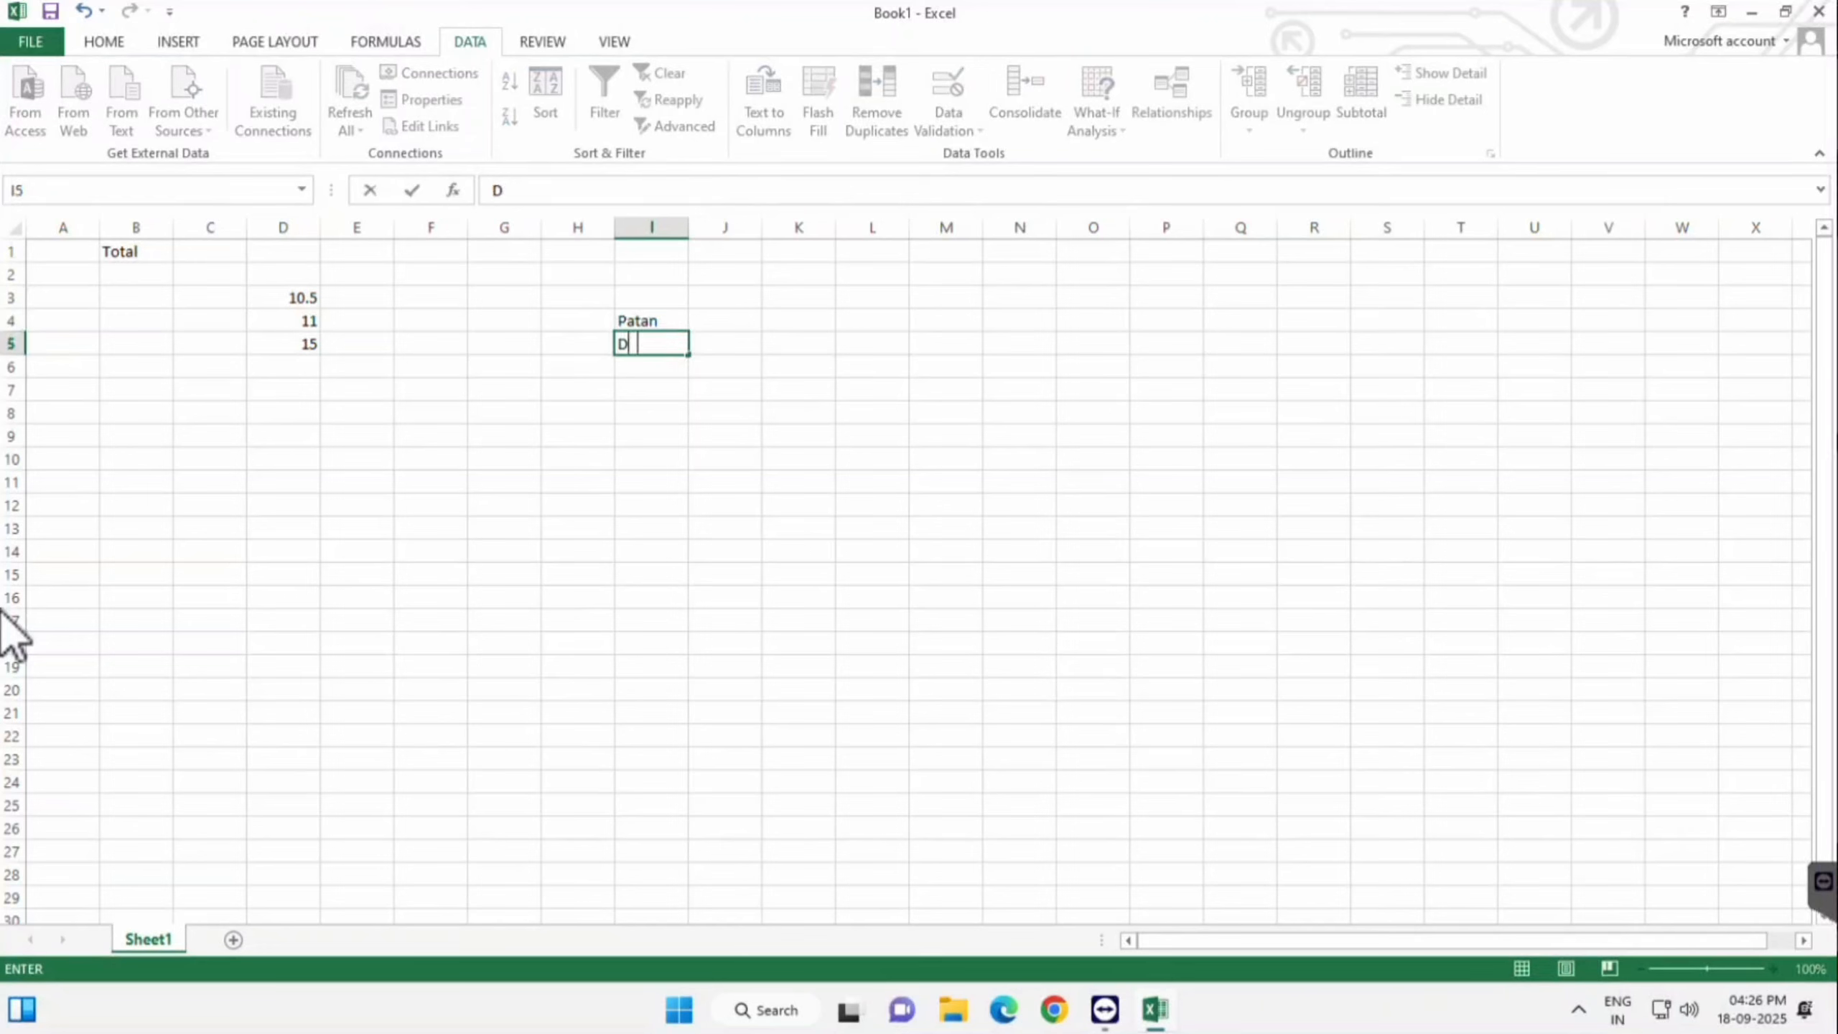
{"action": "type", "text": "eesa"}
{"action": "key", "text": "Return"}
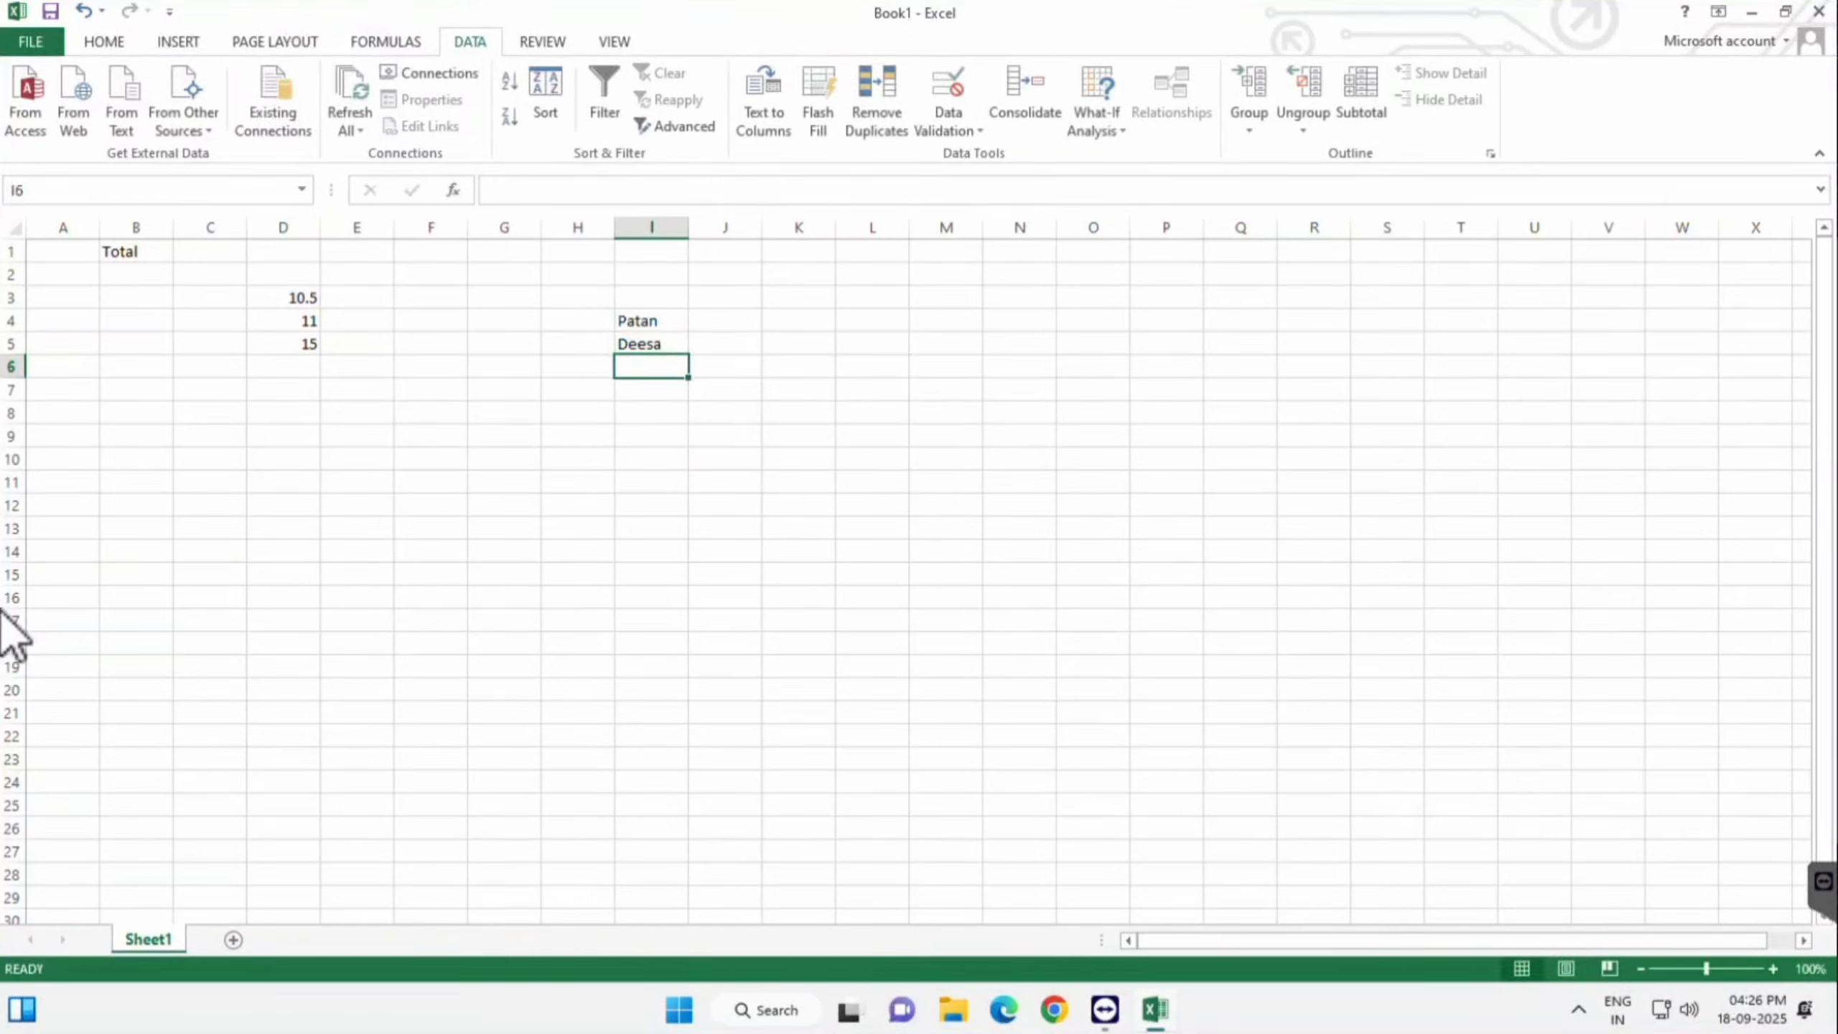
{"action": "key", "text": "Up"}
{"action": "key", "text": "Up"}
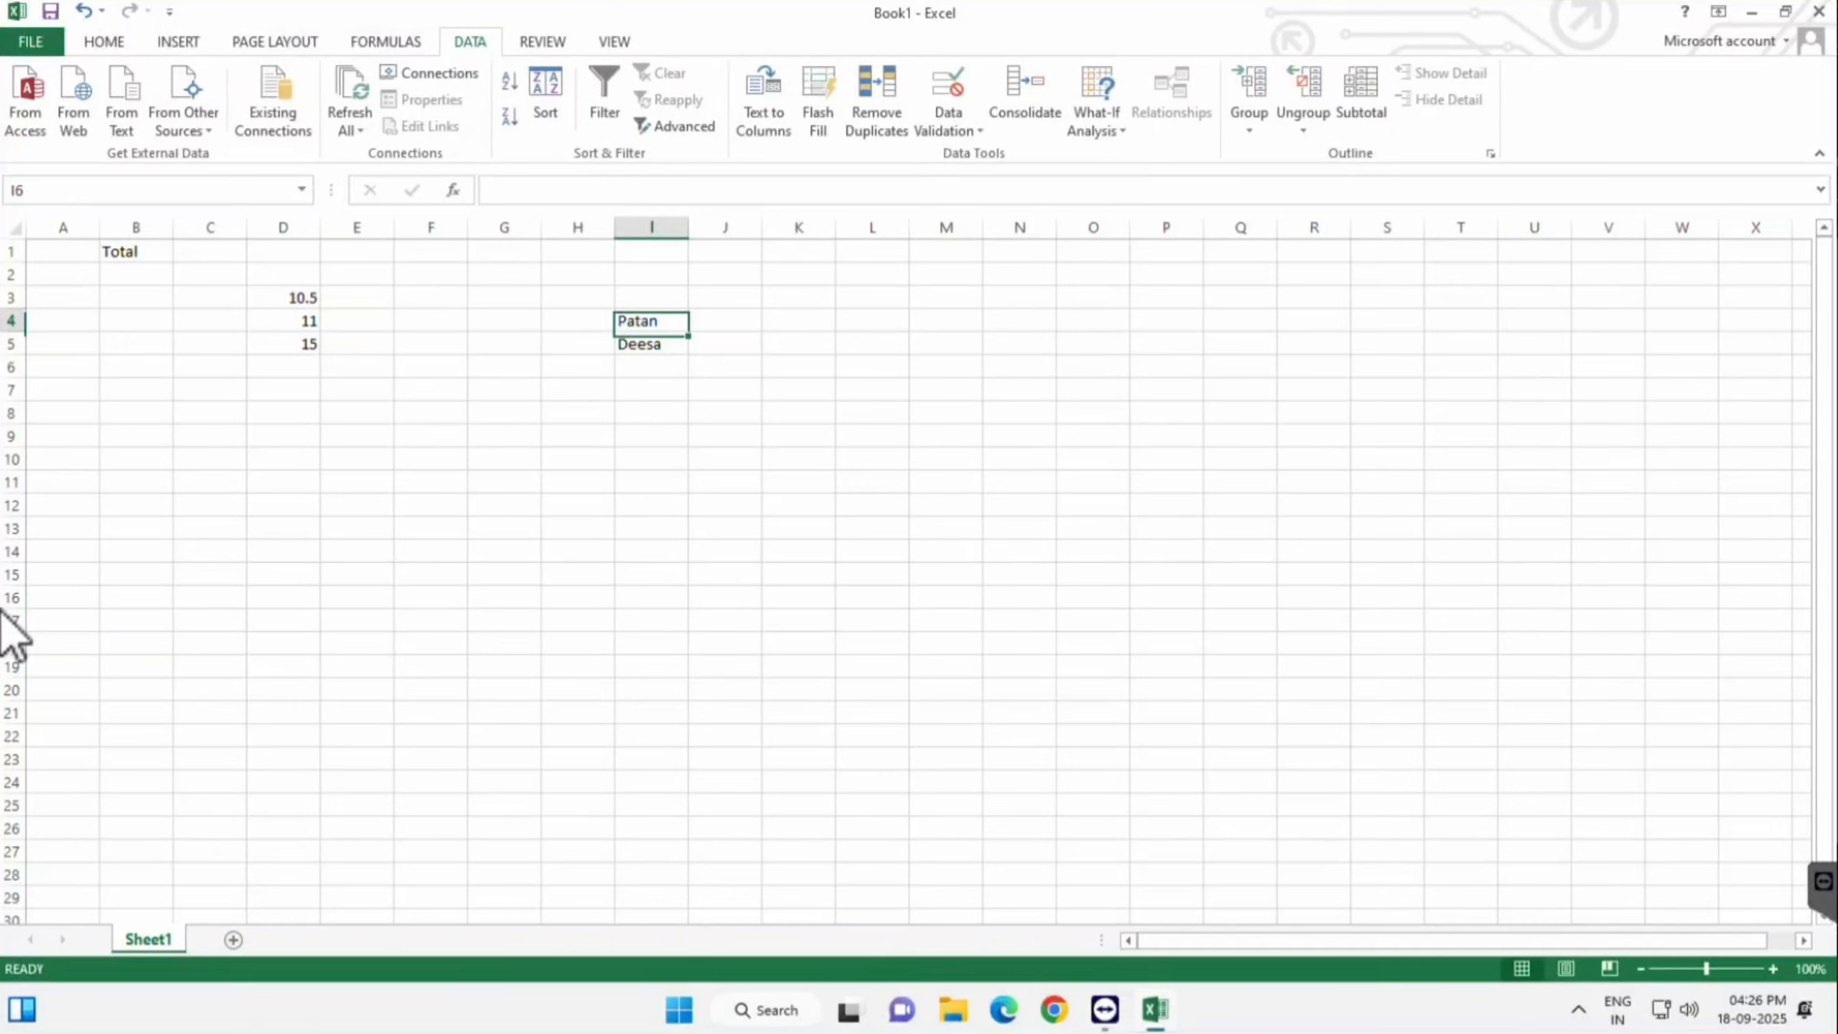
{"action": "key", "text": "shift+Down"}
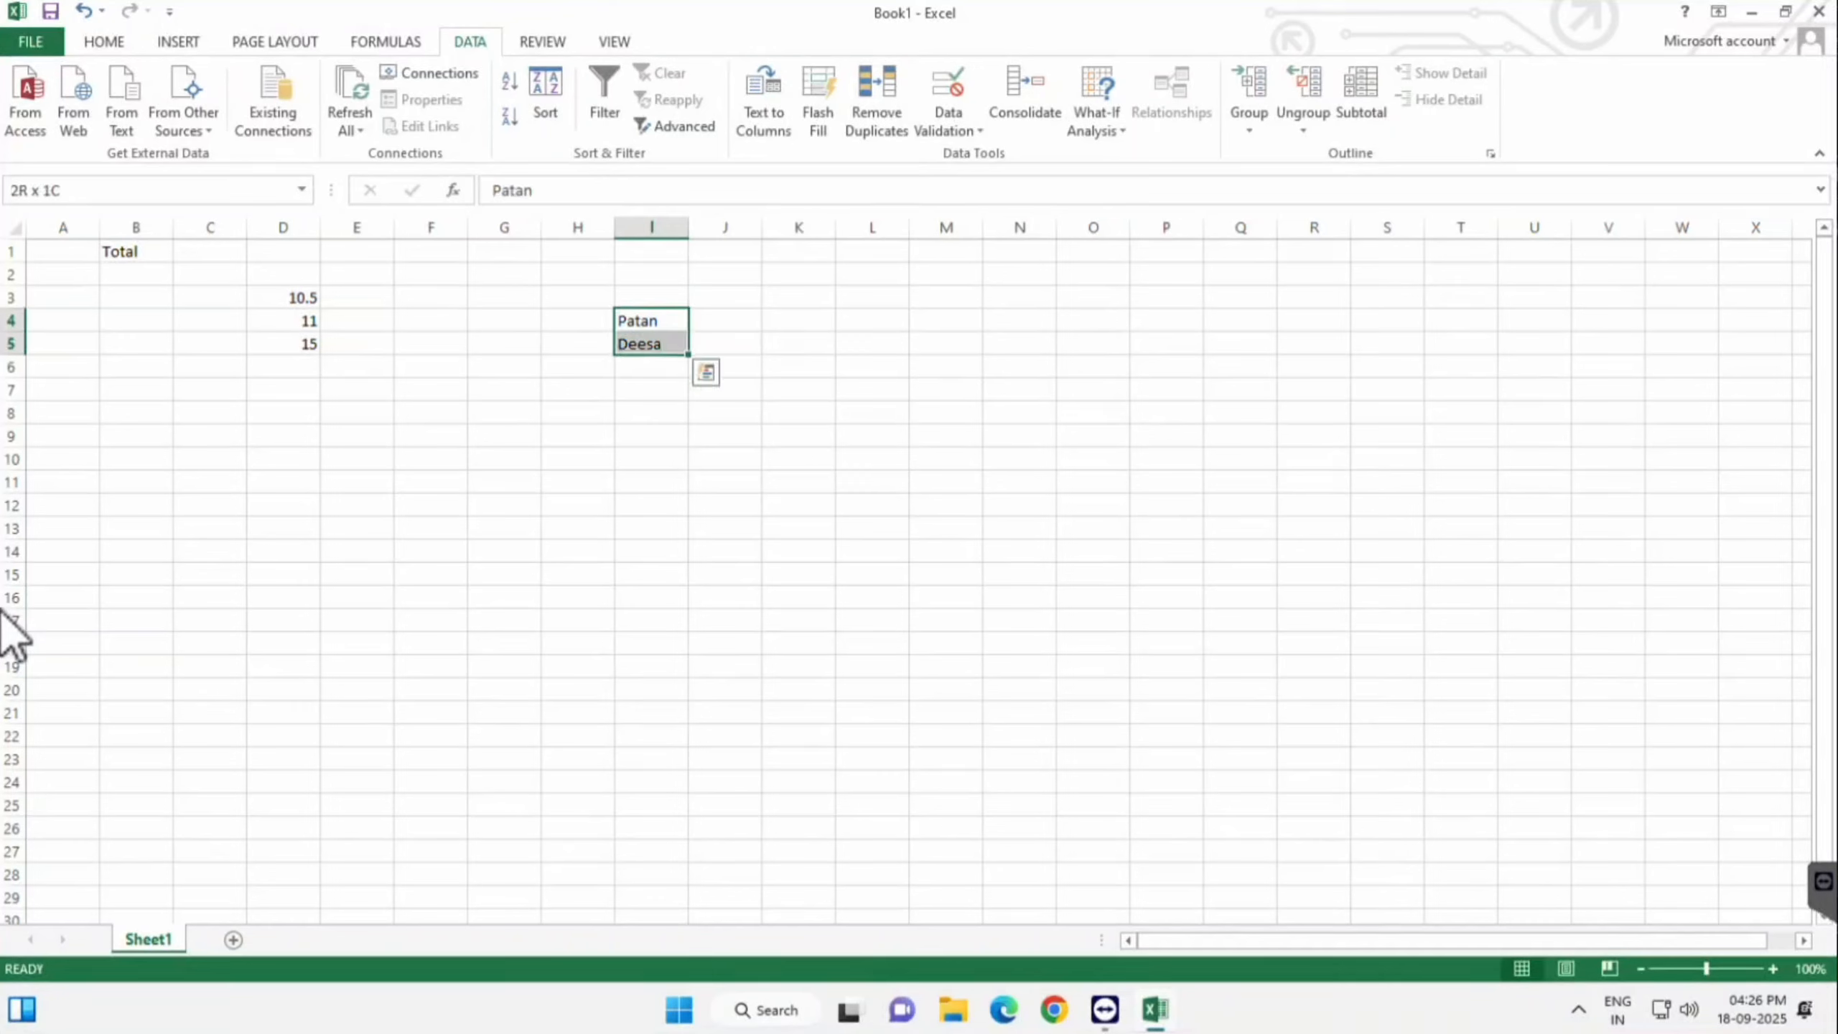
{"action": "key", "text": "Left"}
{"action": "key", "text": "Left"}
{"action": "key", "text": "Left"}
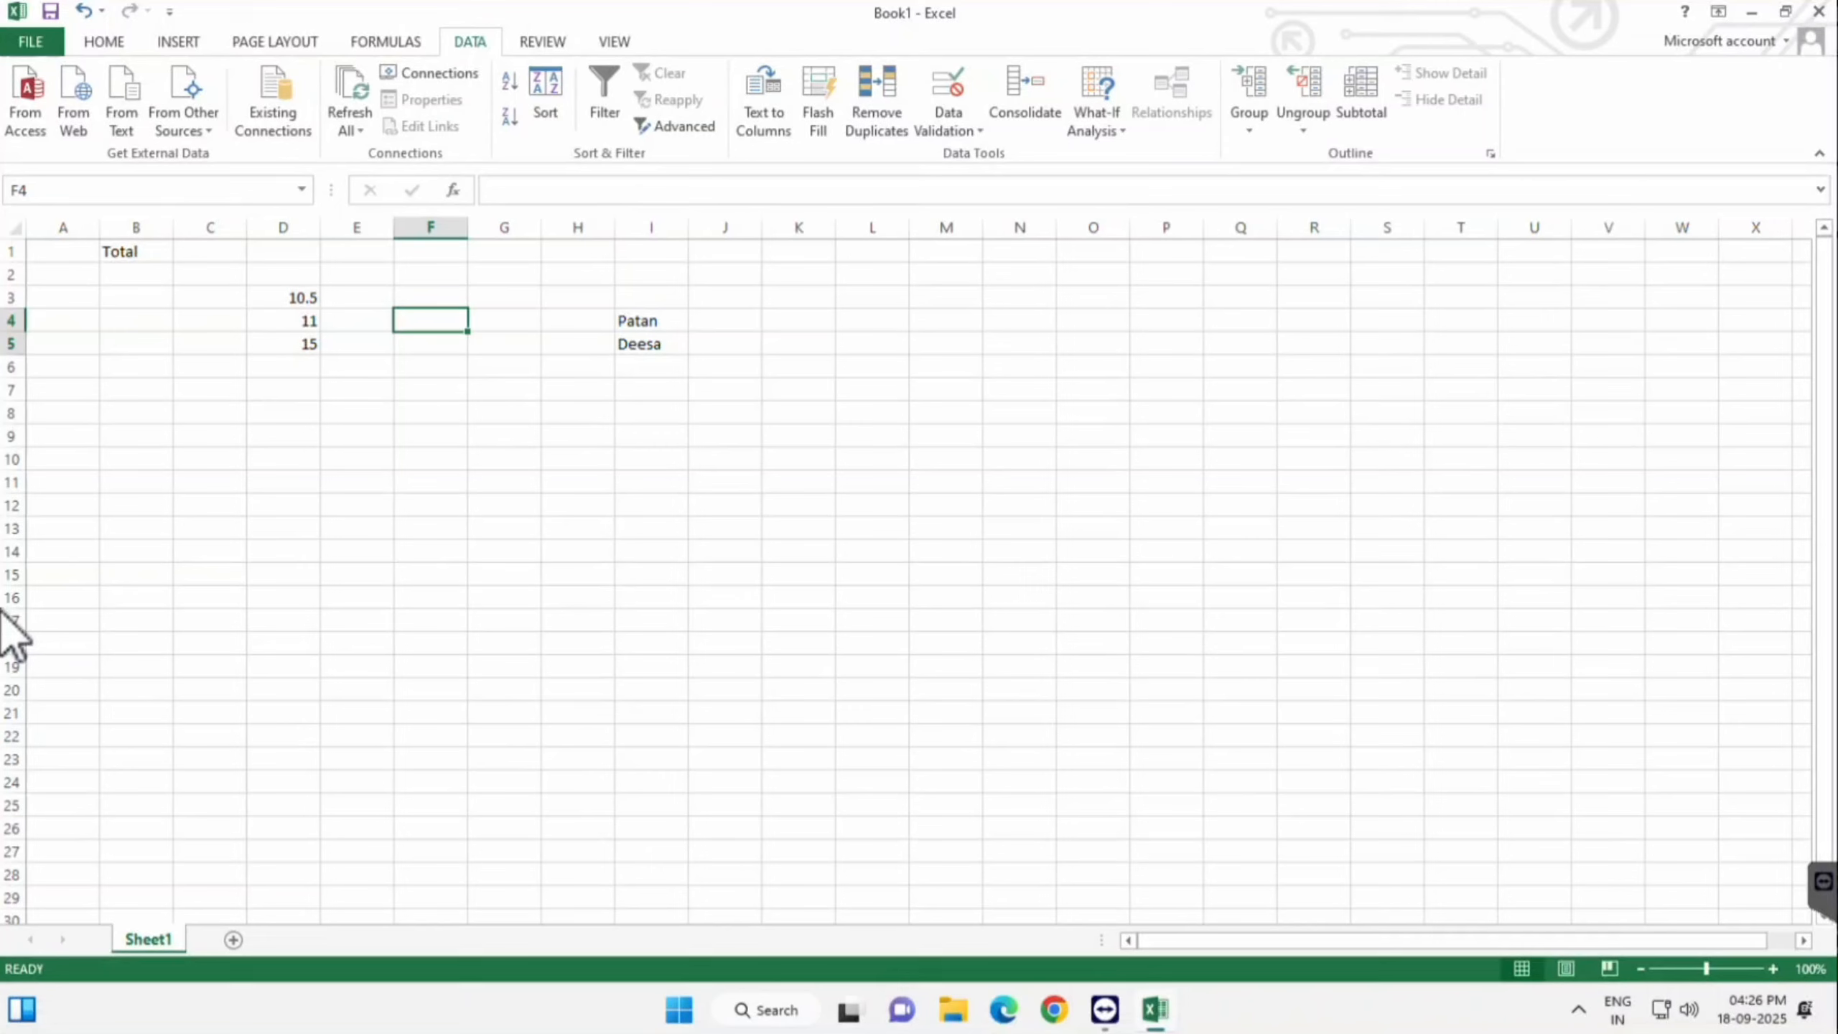
- Give F4:F12 a List validation with source $I$4:$I$5
{"action": "key", "text": "shift+Down"}
{"action": "key", "text": "shift+Down"}
{"action": "key", "text": "shift+Down"}
{"action": "key", "text": "shift+Down"}
{"action": "key", "text": "shift+Down"}
{"action": "key", "text": "shift+Down"}
{"action": "key", "text": "shift+Down"}
{"action": "key", "text": "shift+Down"}
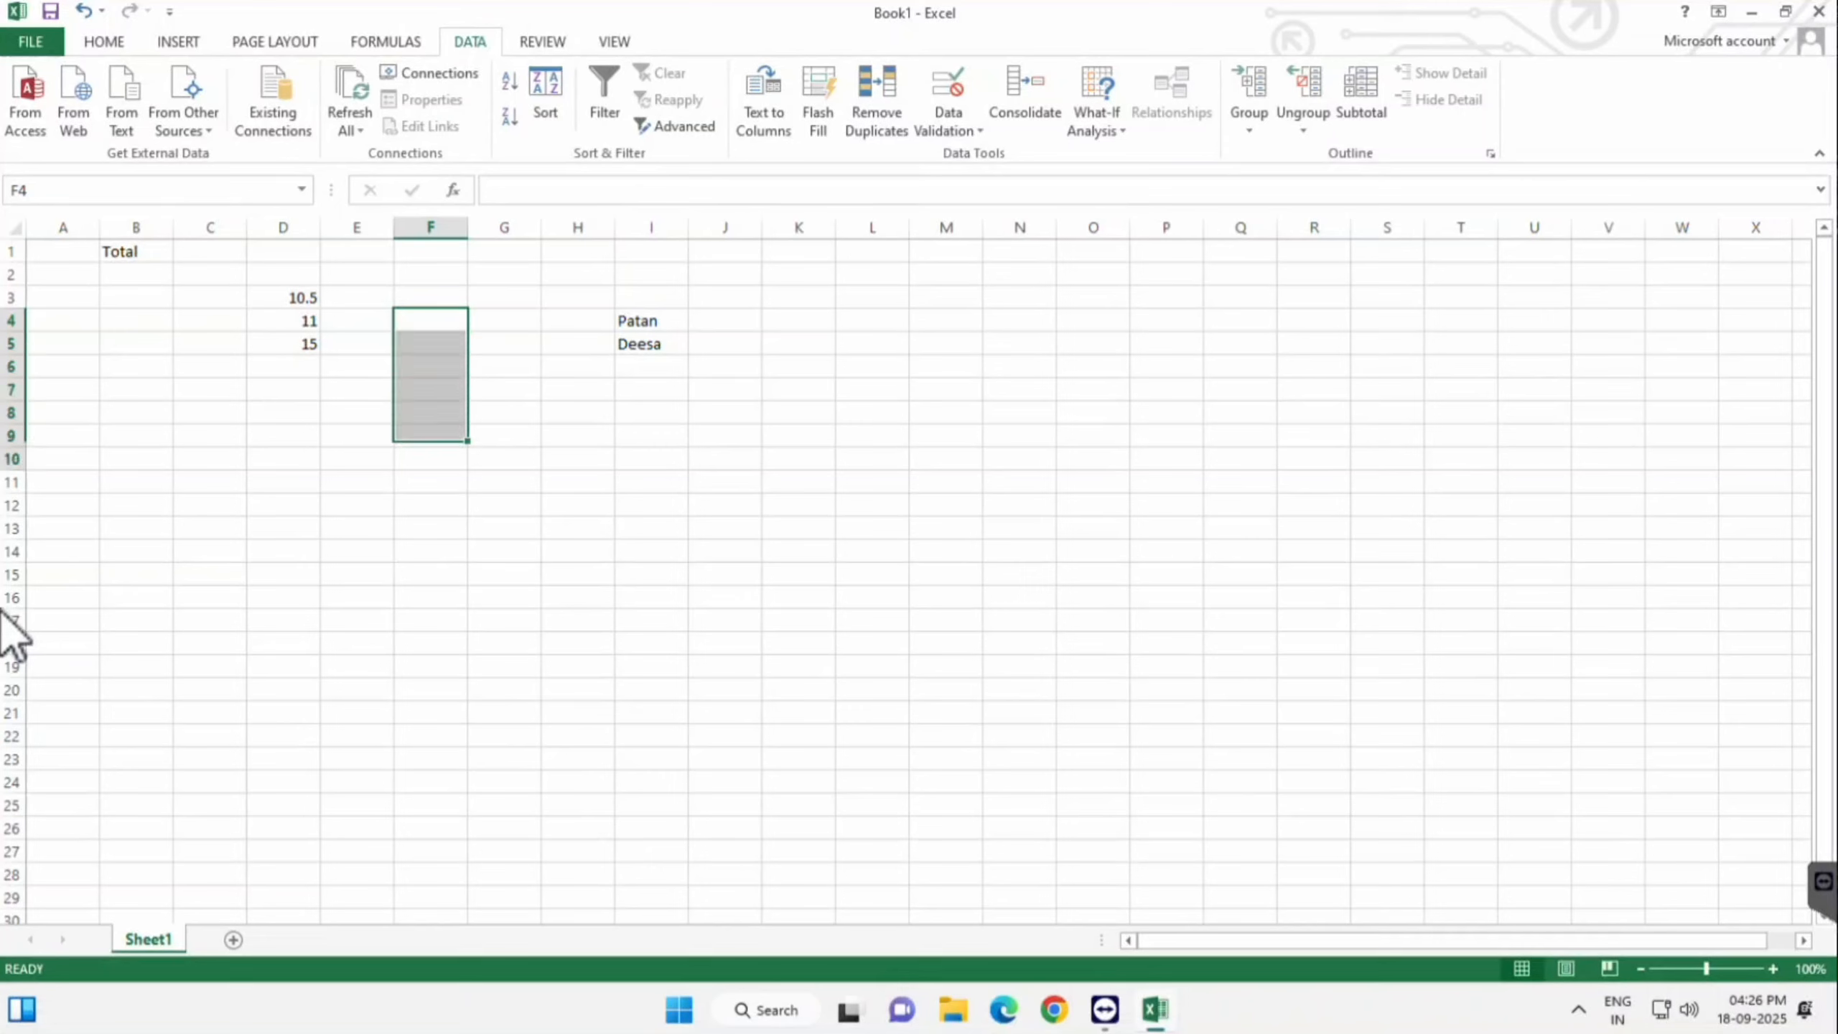
{"action": "key", "text": "alt+a"}
{"action": "key", "text": "v"}
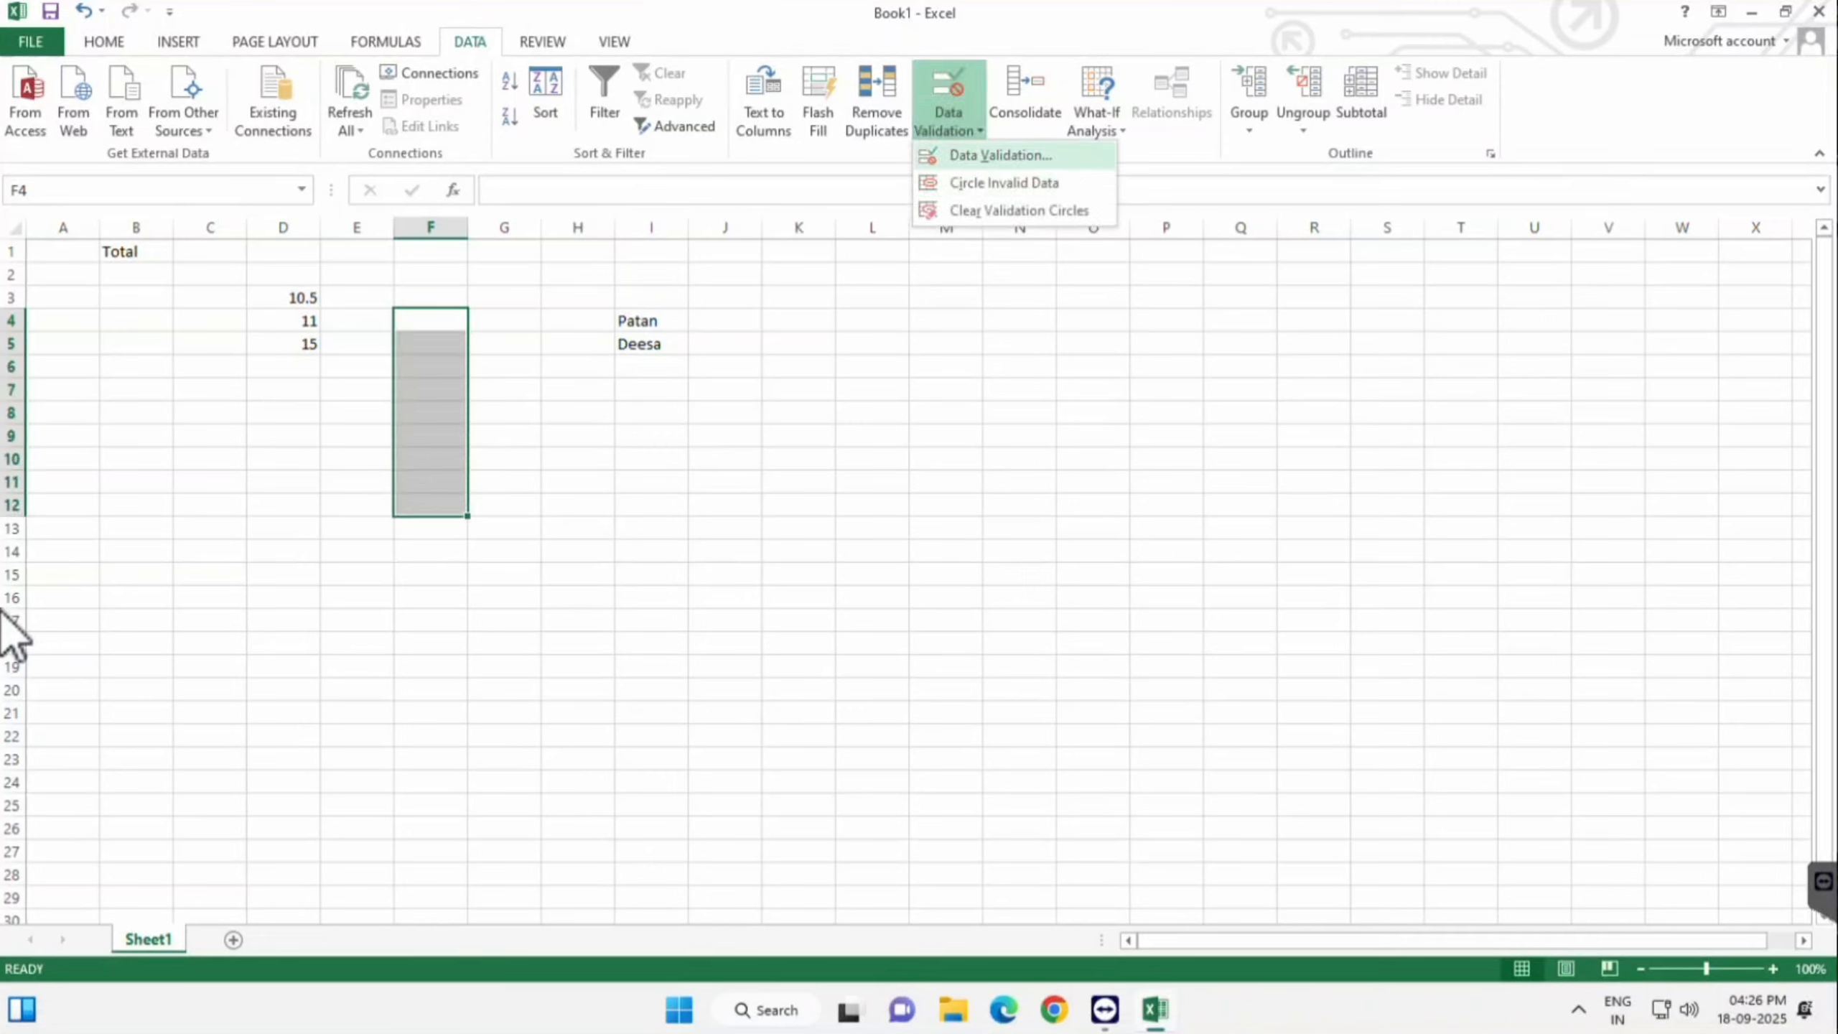
{"action": "key", "text": "v"}
{"action": "key", "text": "alt+Down"}
{"action": "key", "text": "Down"}
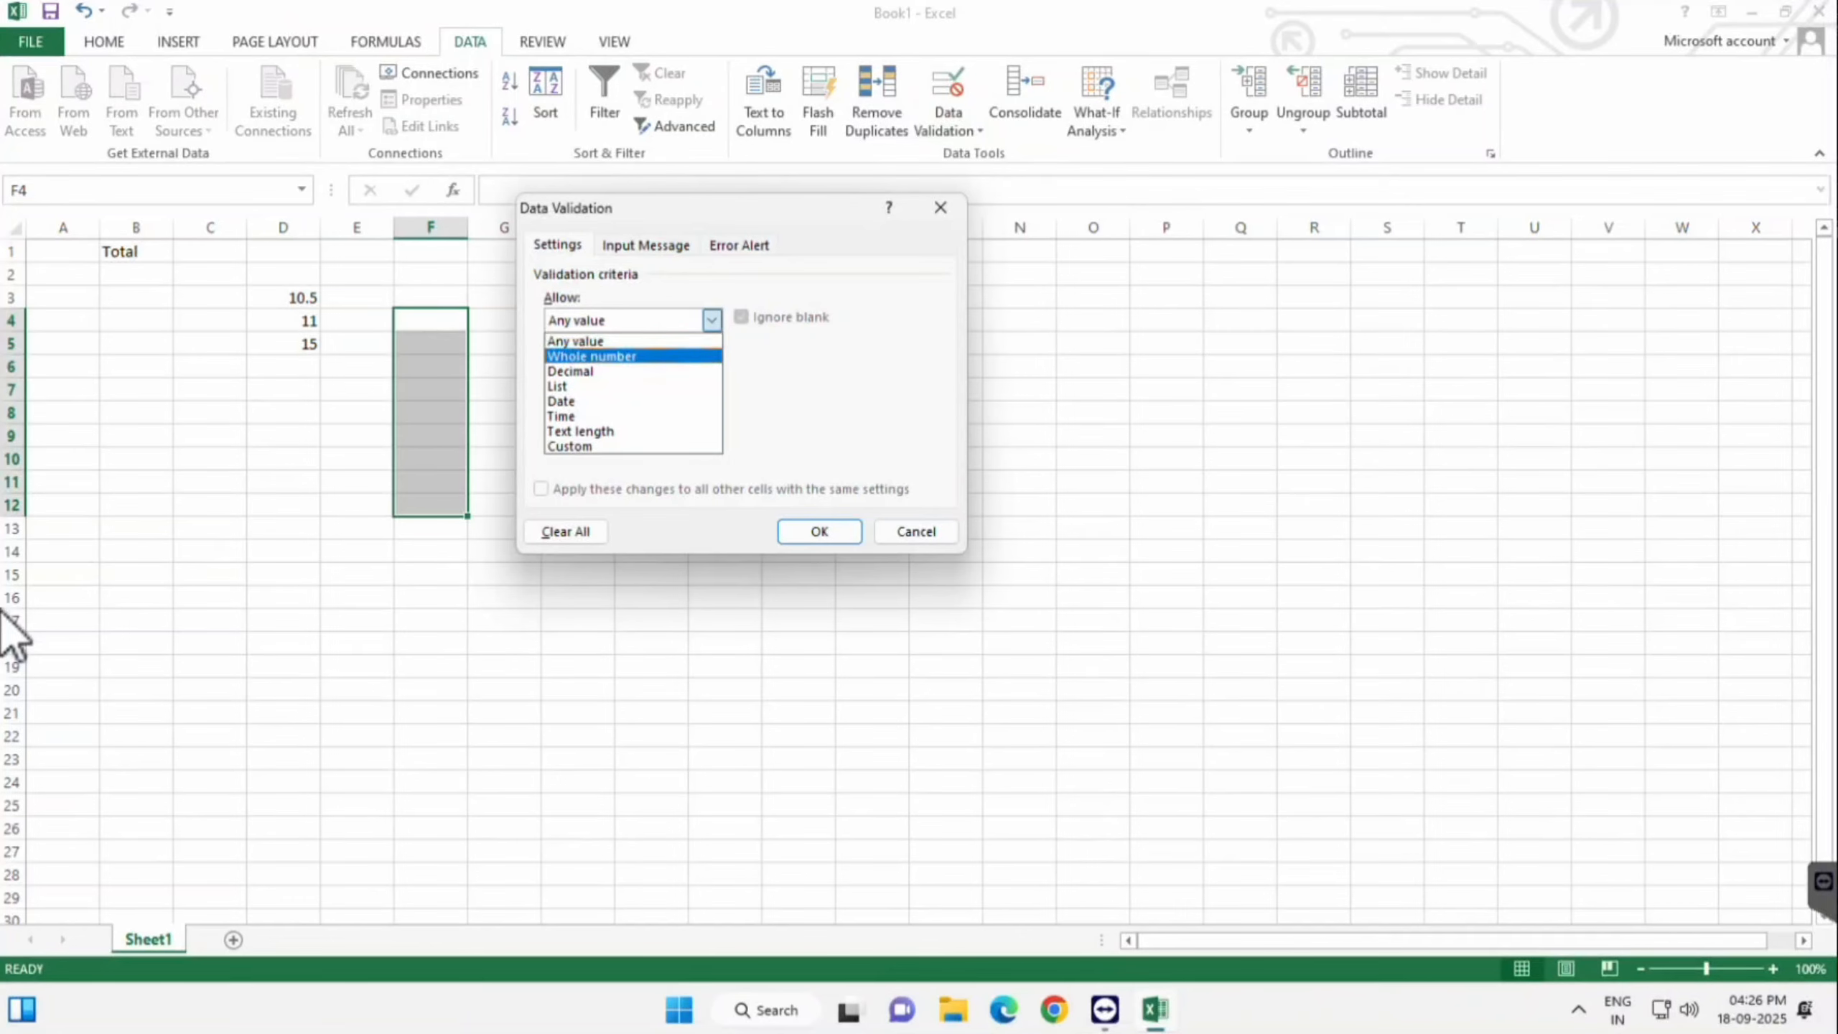
{"action": "key", "text": "Down"}
{"action": "key", "text": "Down"}
{"action": "key", "text": "Return"}
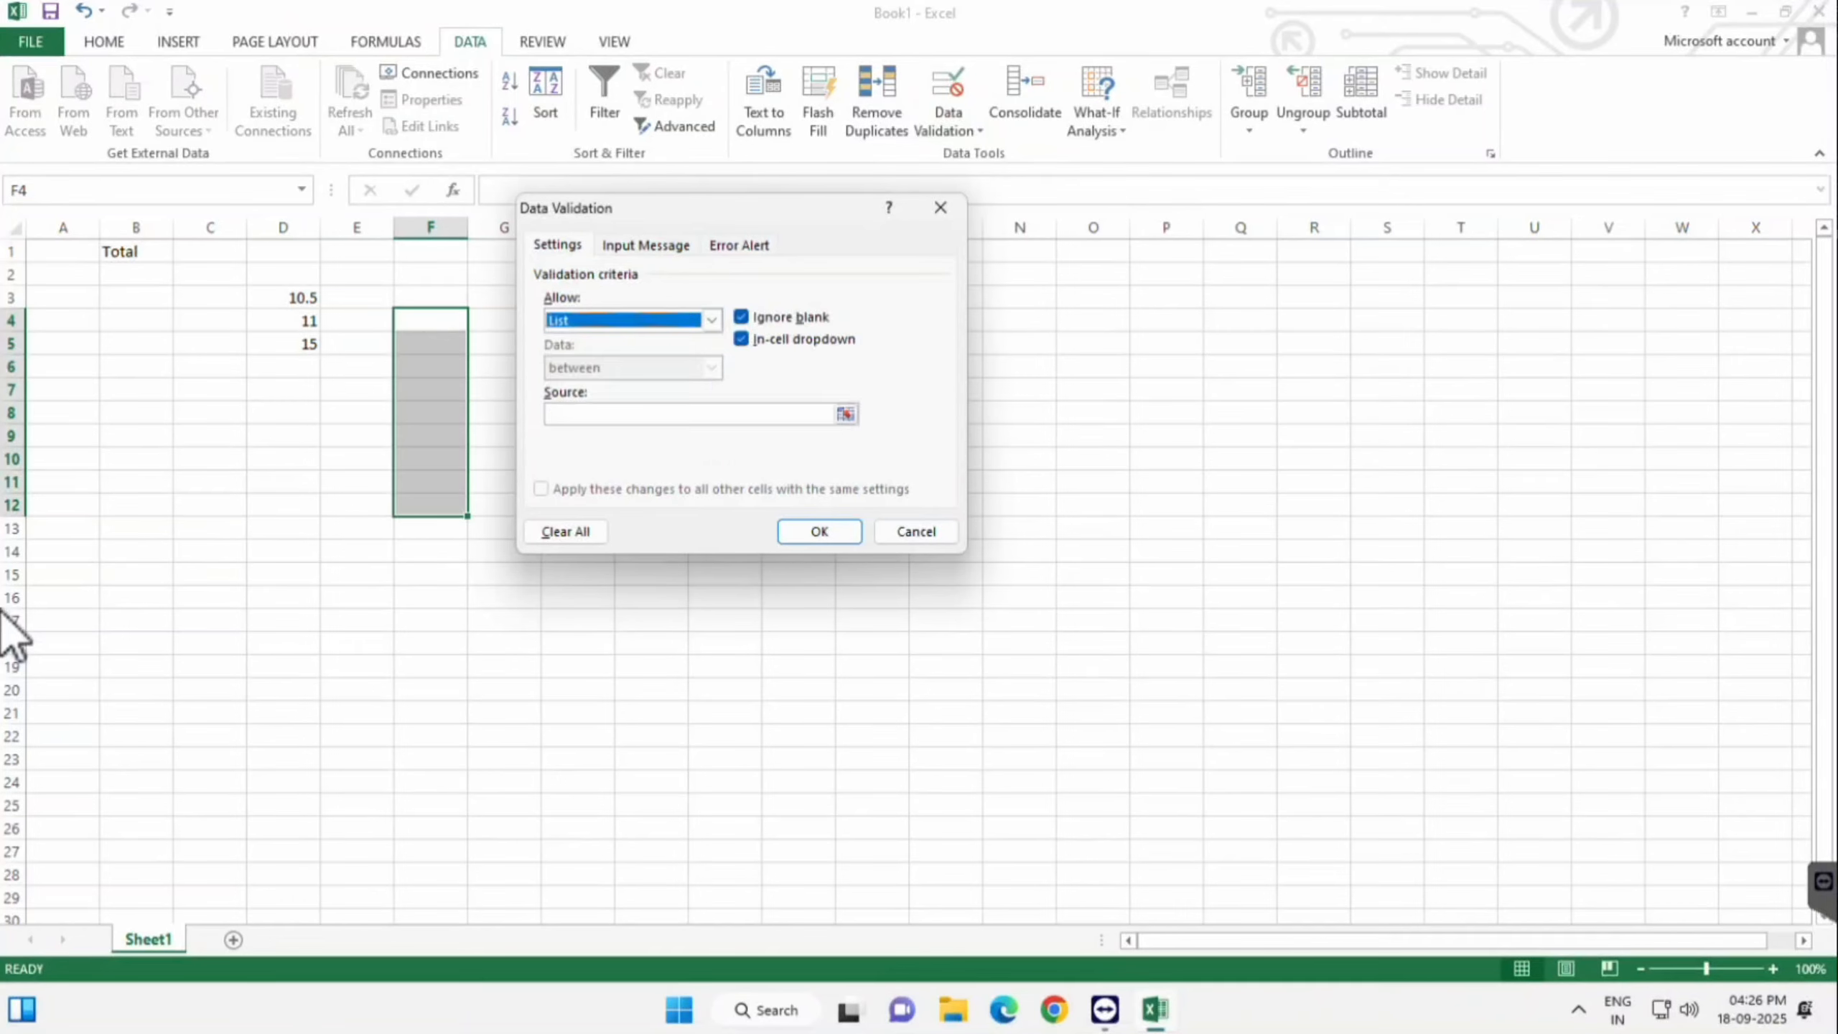
{"action": "left_click_drag", "start_coordinate": [723, 207], "coordinate": [1305, 108]}
{"action": "left_click", "coordinate": [1360, 315]}
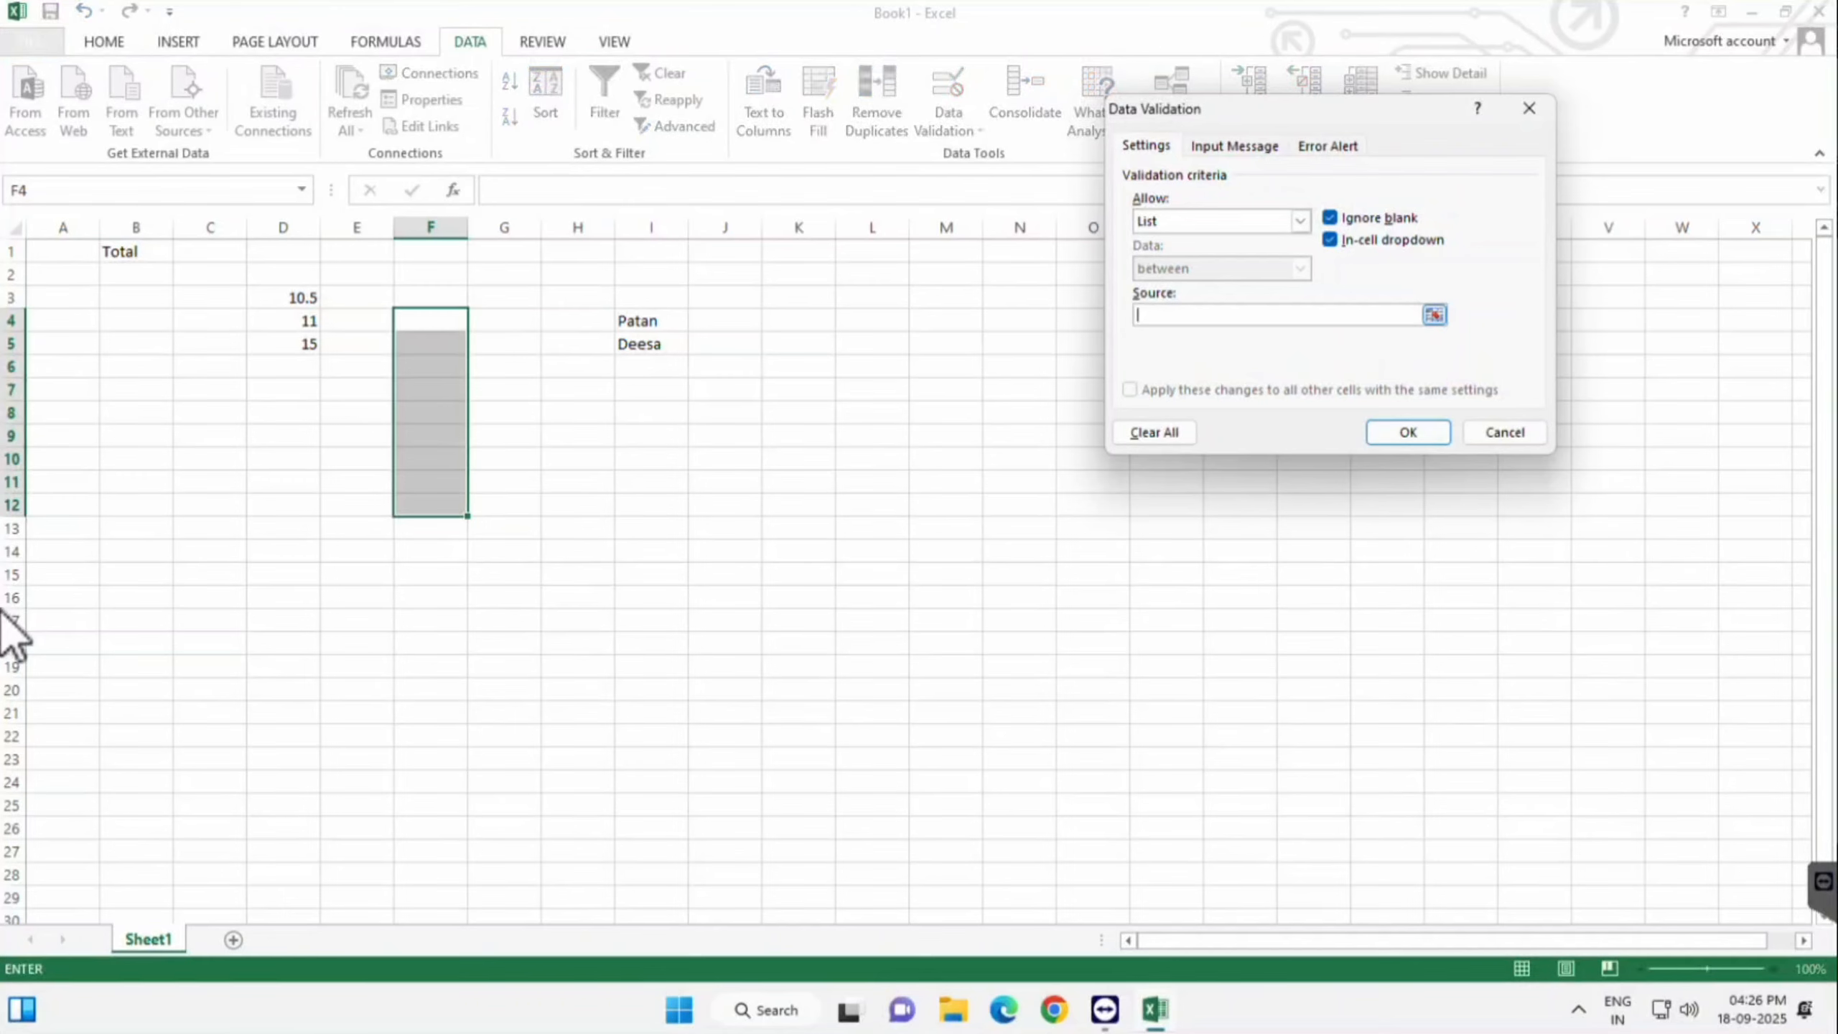
{"action": "left_click_drag", "start_coordinate": [637, 321], "coordinate": [637, 344]}
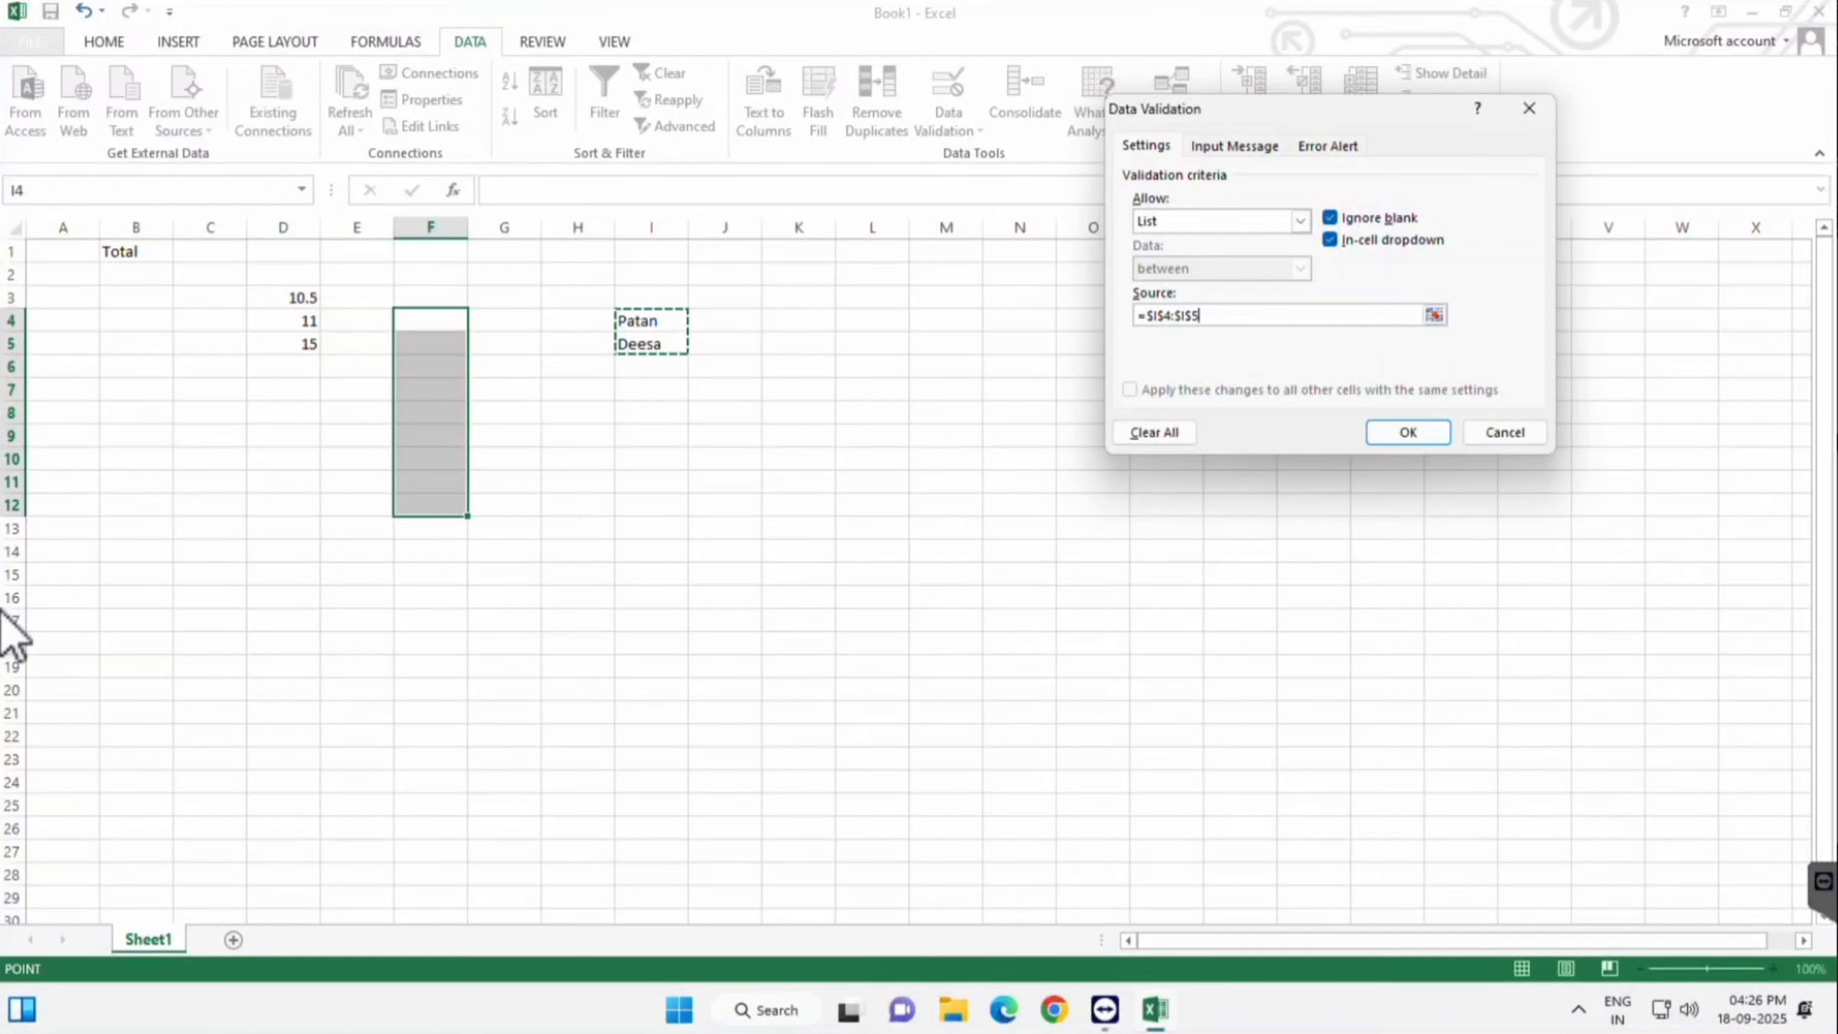
{"action": "key", "text": "Return"}
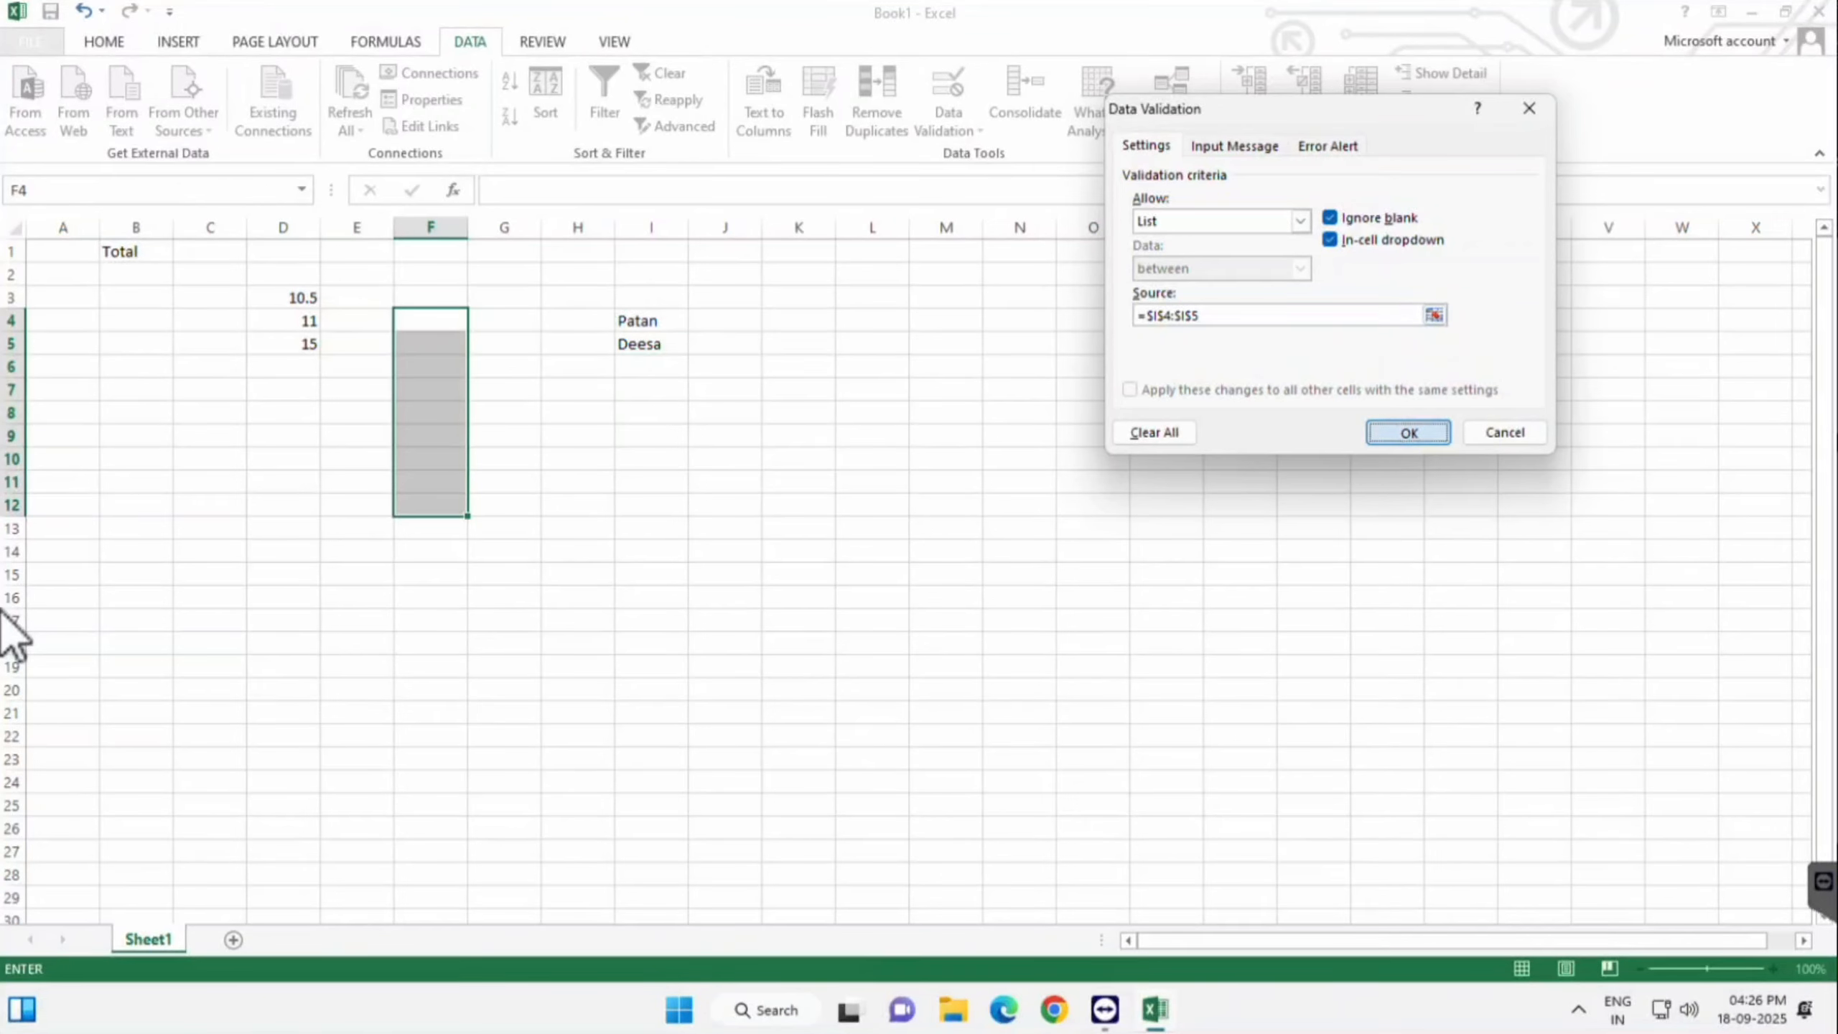
- Use the dropdowns to fill F6:F9 with Patan, Patan, Deesa, Patan
{"action": "key", "text": "Down"}
{"action": "key", "text": "Down"}
{"action": "key", "text": "Down"}
{"action": "key", "text": "Down"}
{"action": "key", "text": "Down"}
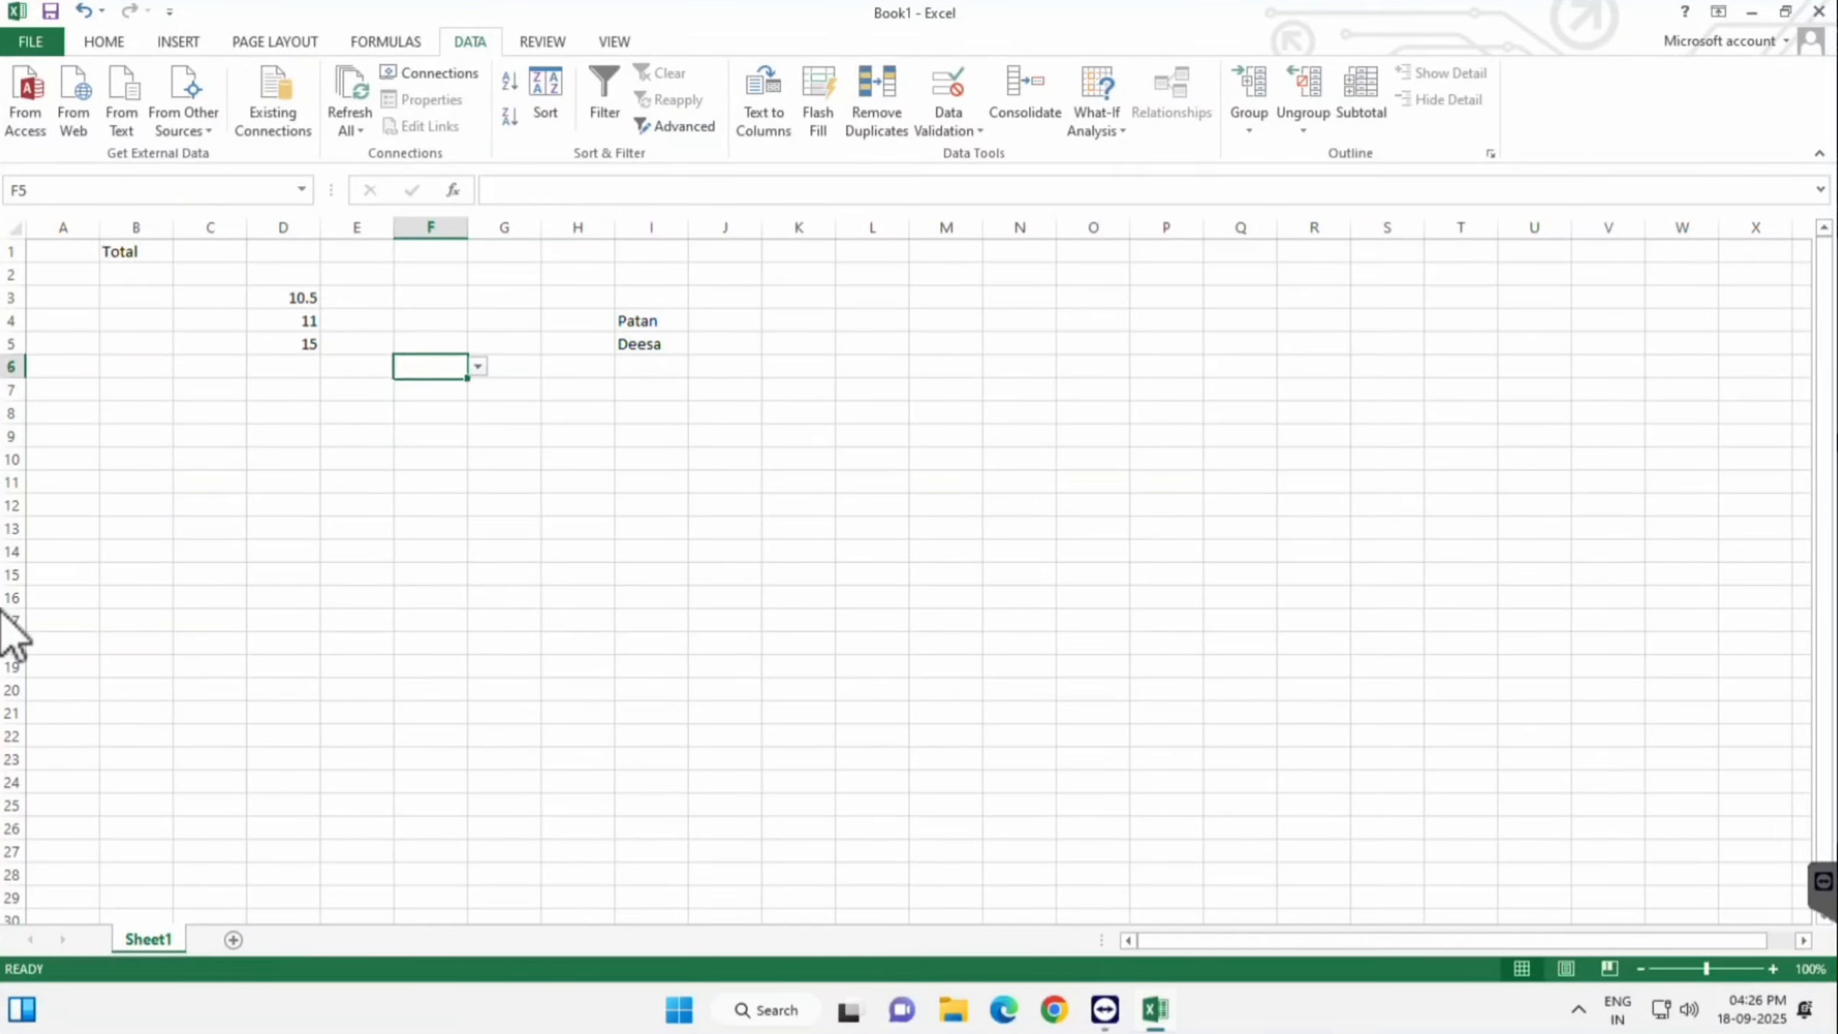
{"action": "key", "text": "alt+Down"}
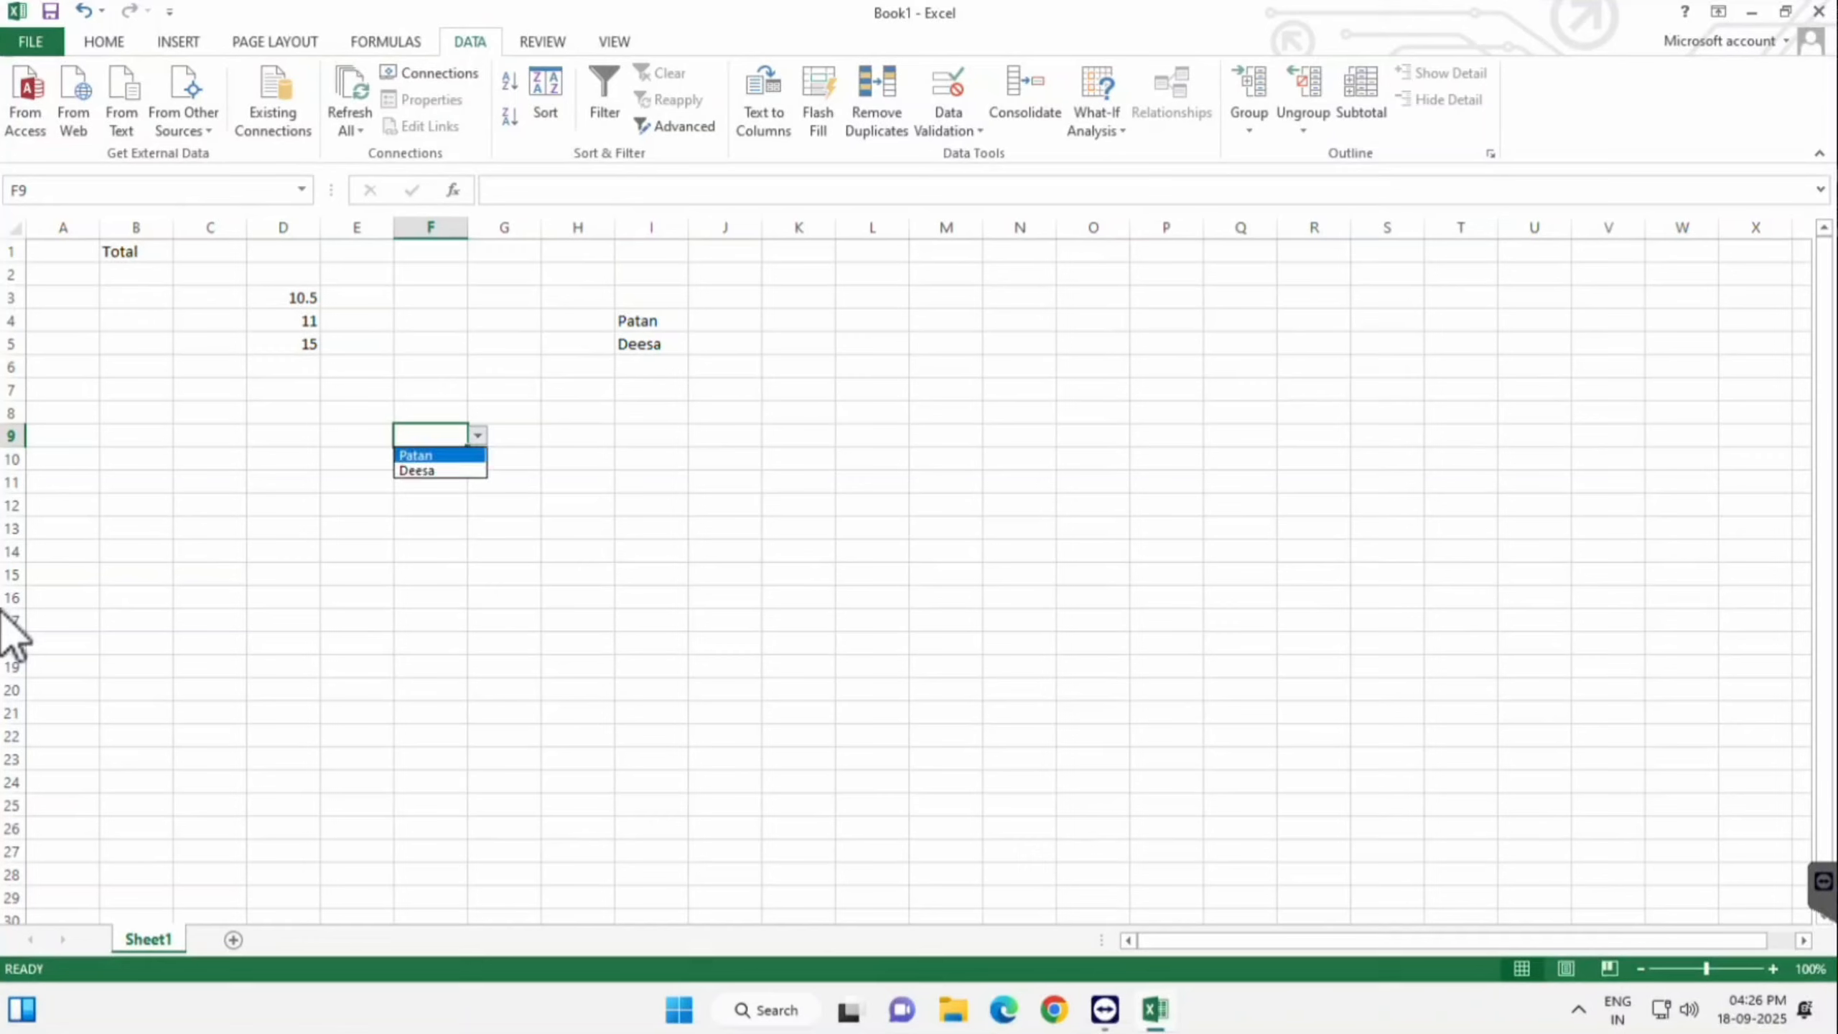
{"action": "key", "text": "Return"}
{"action": "key", "text": "Up"}
{"action": "key", "text": "alt+Down"}
{"action": "key", "text": "Down"}
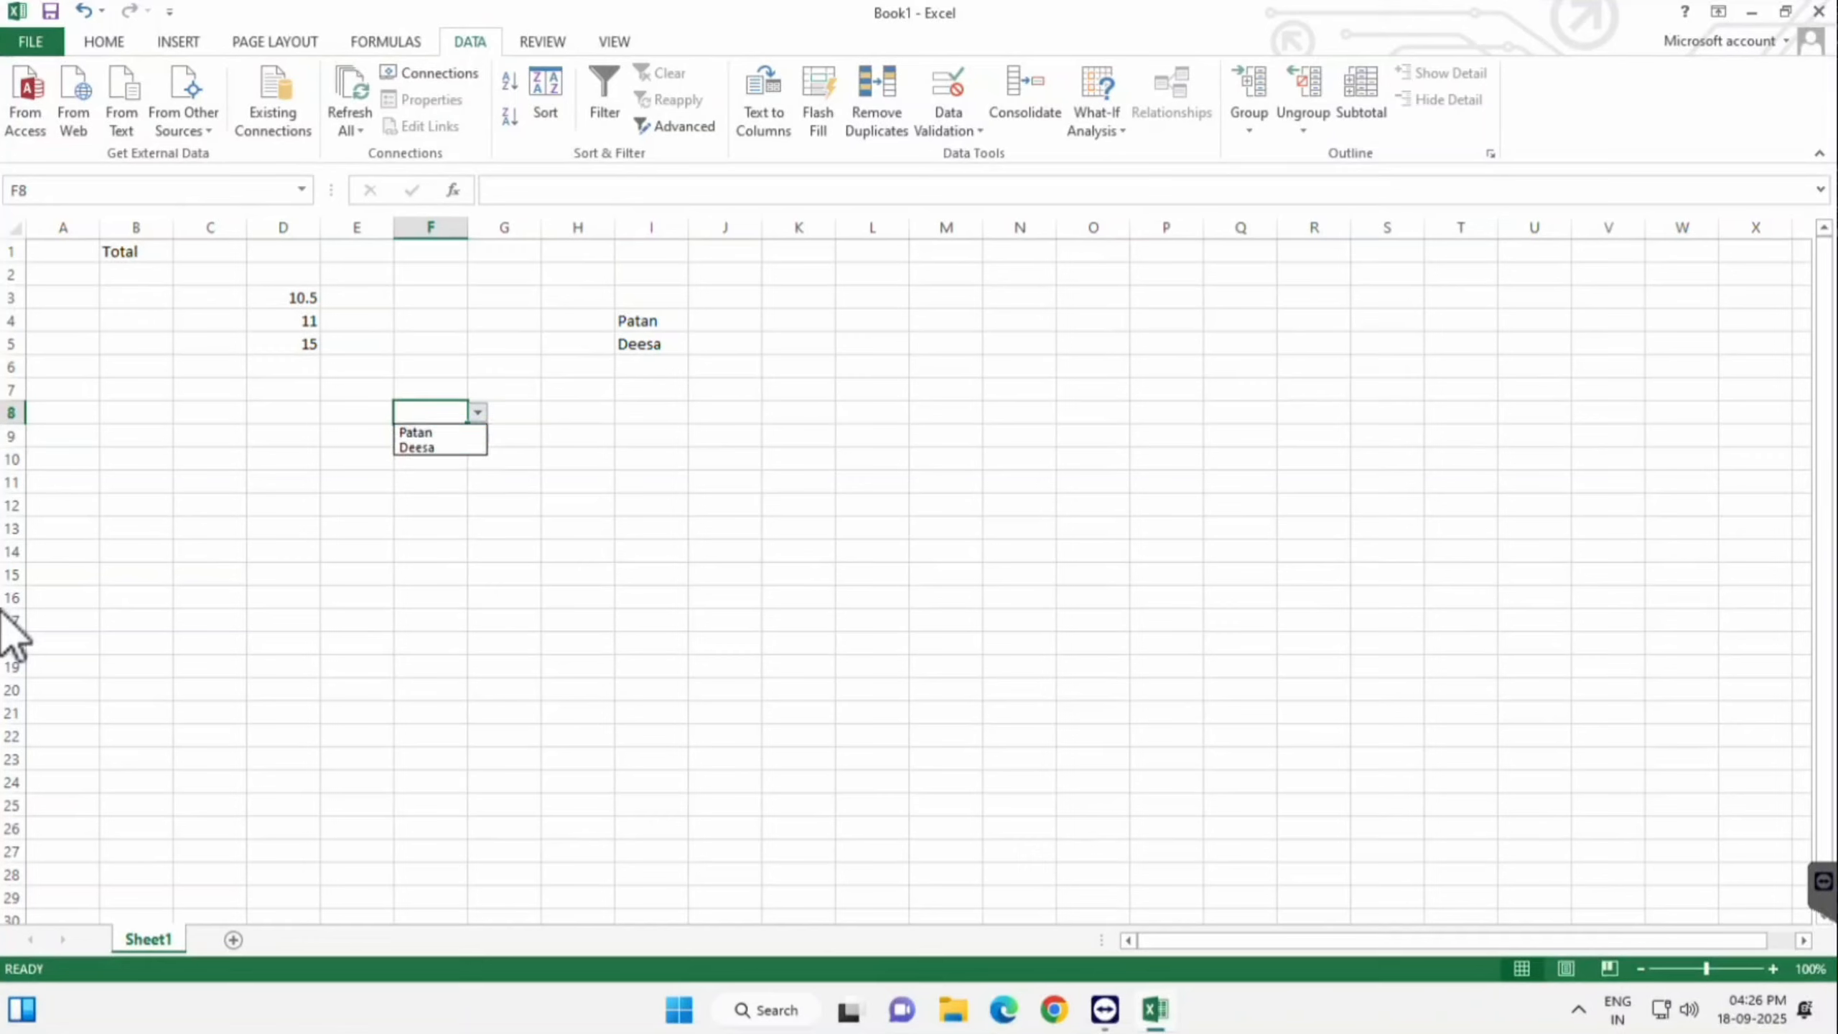
{"action": "key", "text": "Return"}
{"action": "key", "text": "Up"}
{"action": "key", "text": "alt+Down"}
{"action": "key", "text": "Down"}
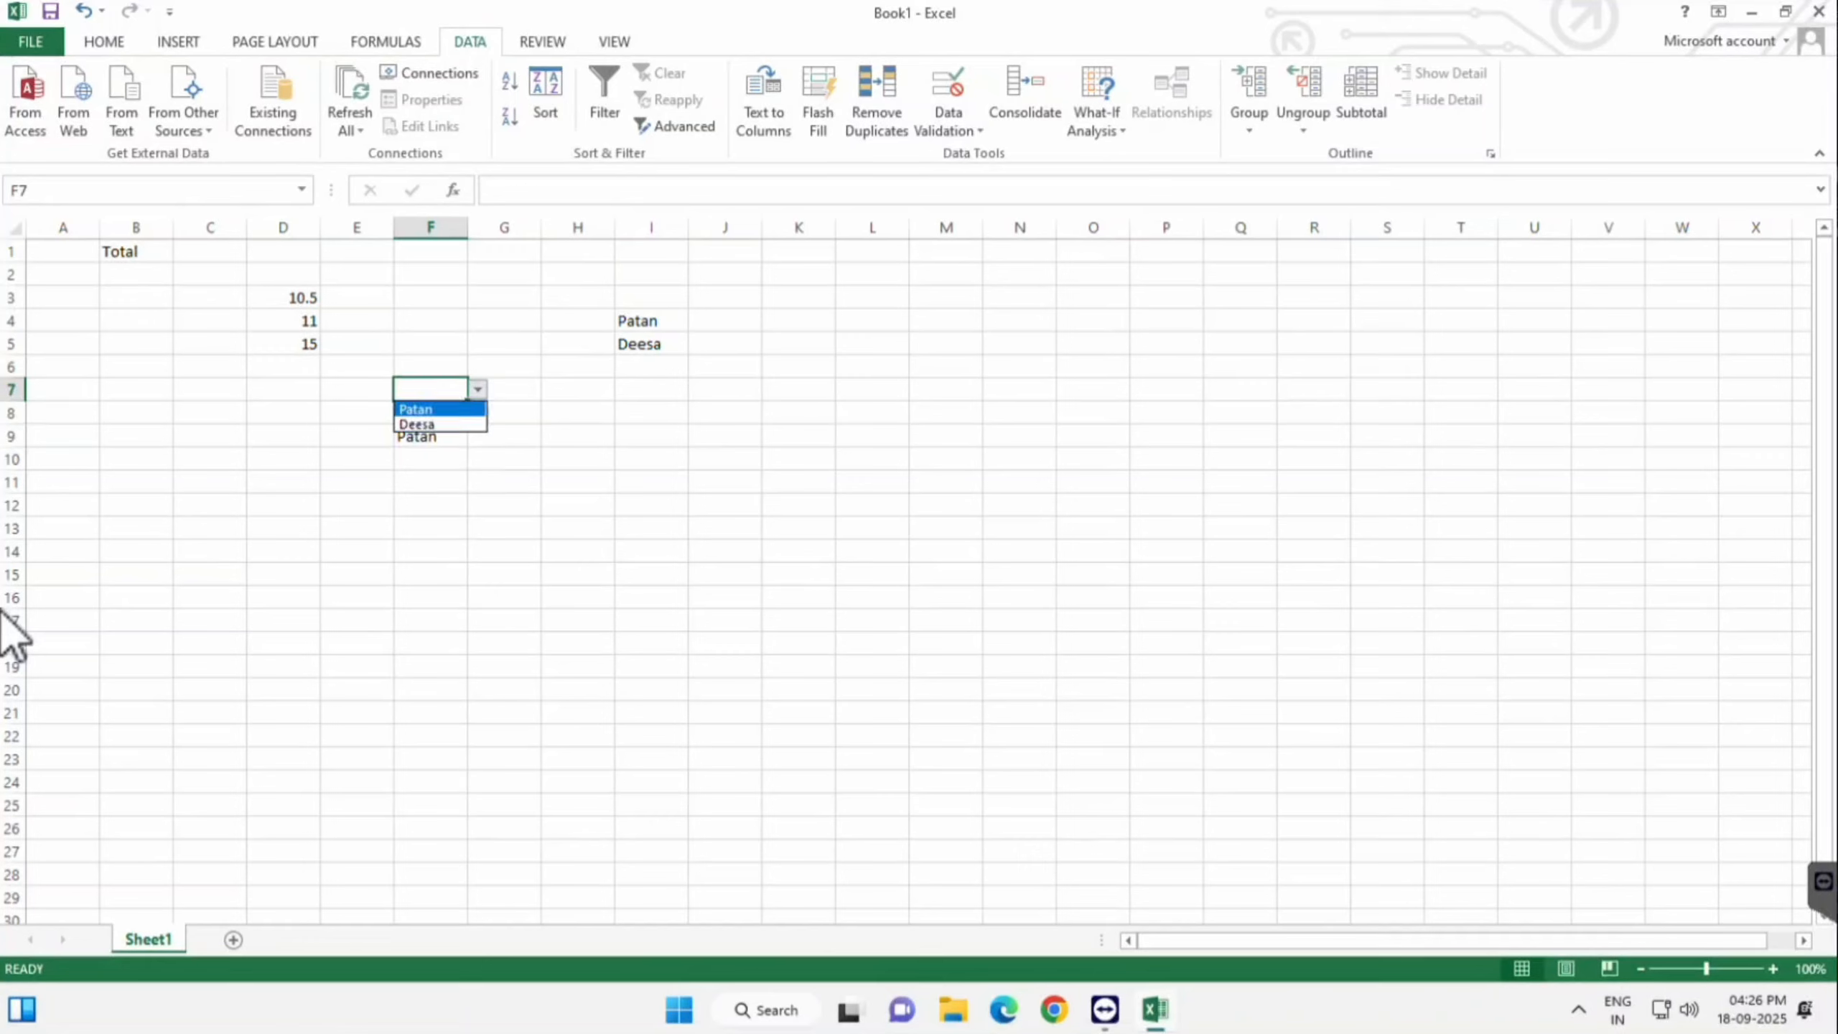
{"action": "key", "text": "Return"}
{"action": "key", "text": "Up"}
{"action": "key", "text": "alt+Down"}
{"action": "key", "text": "Down"}
{"action": "key", "text": "Return"}
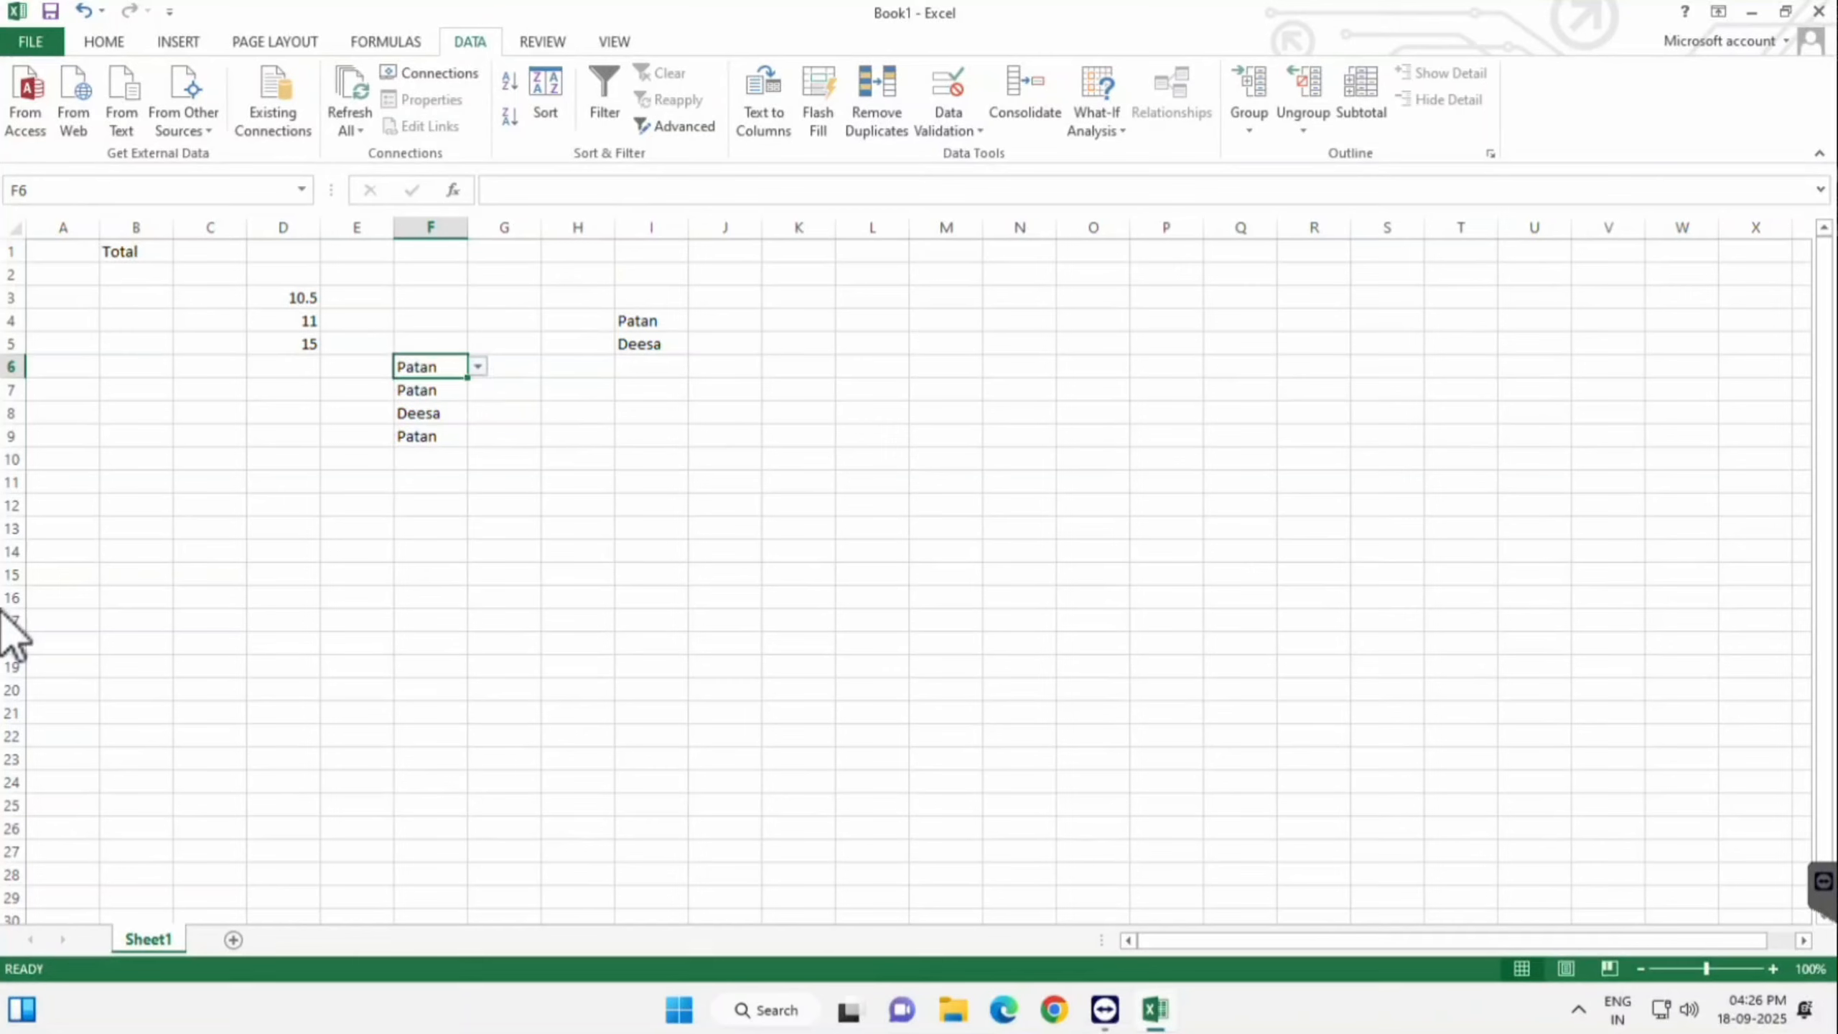
{"action": "left_click", "coordinate": [504, 390]}
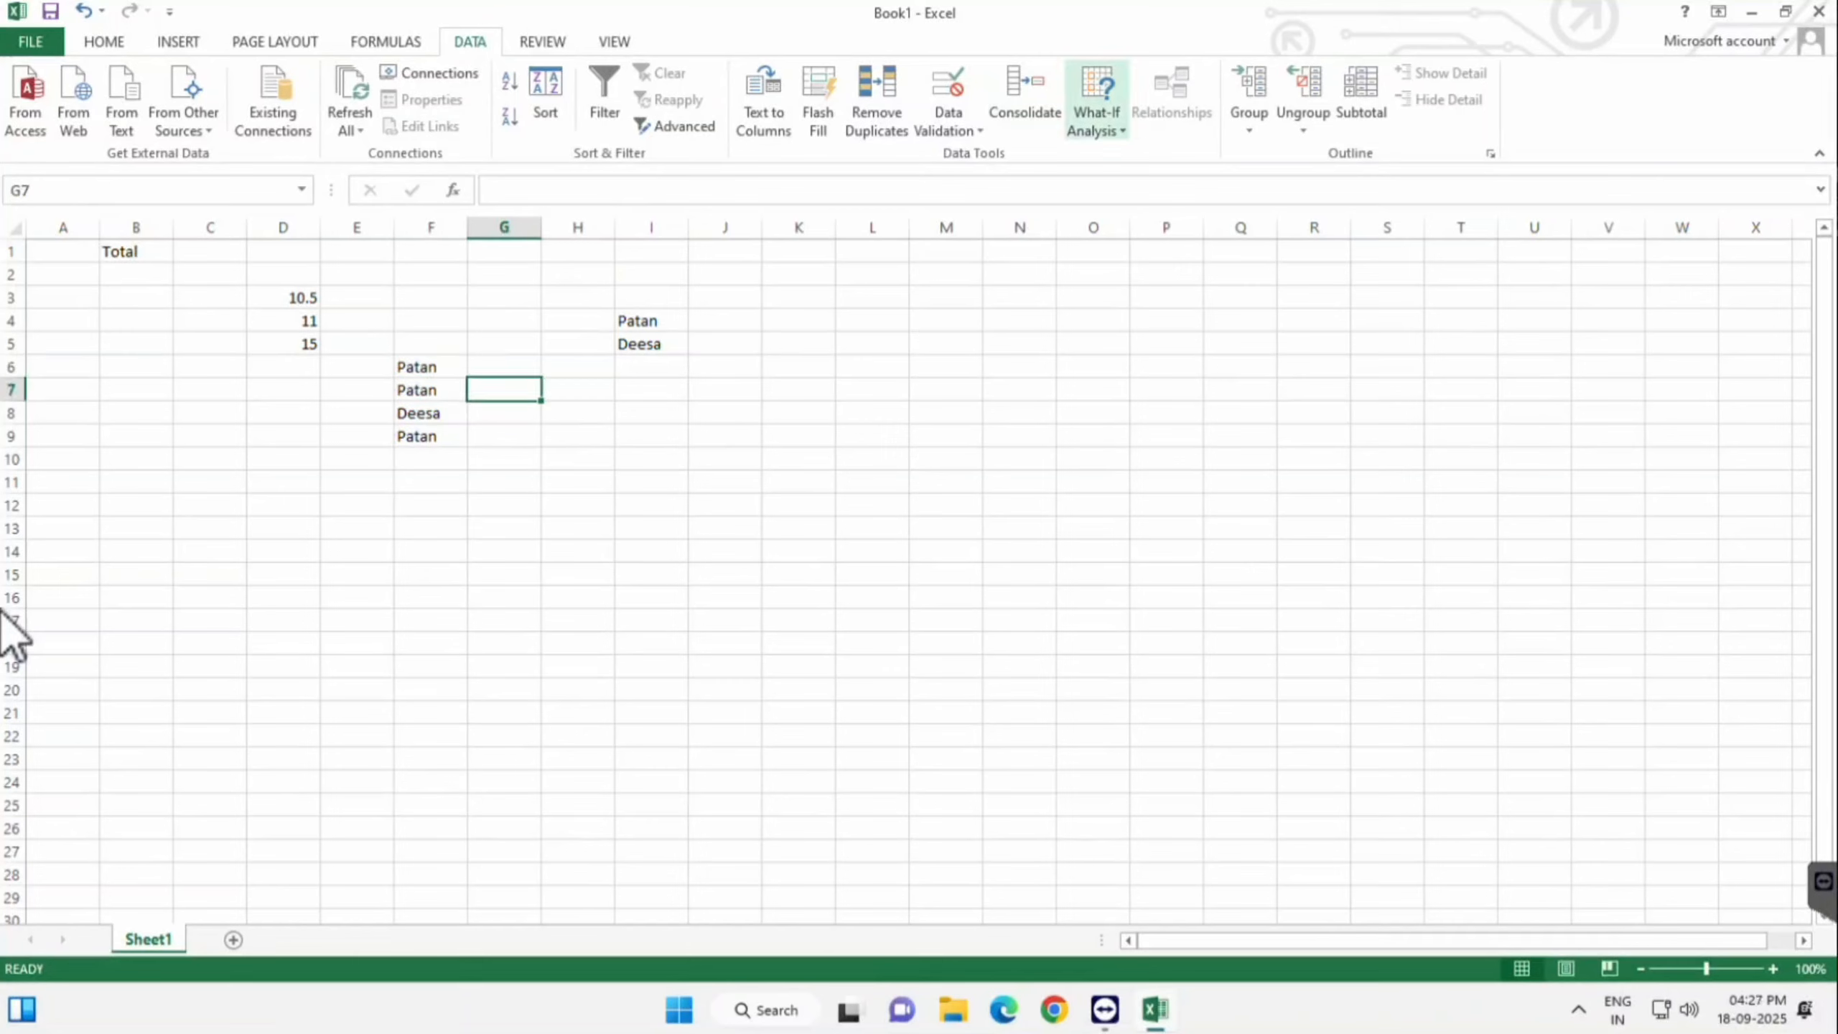
- Give G7 a List validation with the source typed as 'Patan, Deesa'
{"action": "left_click", "coordinate": [948, 124]}
{"action": "left_click", "coordinate": [977, 153]}
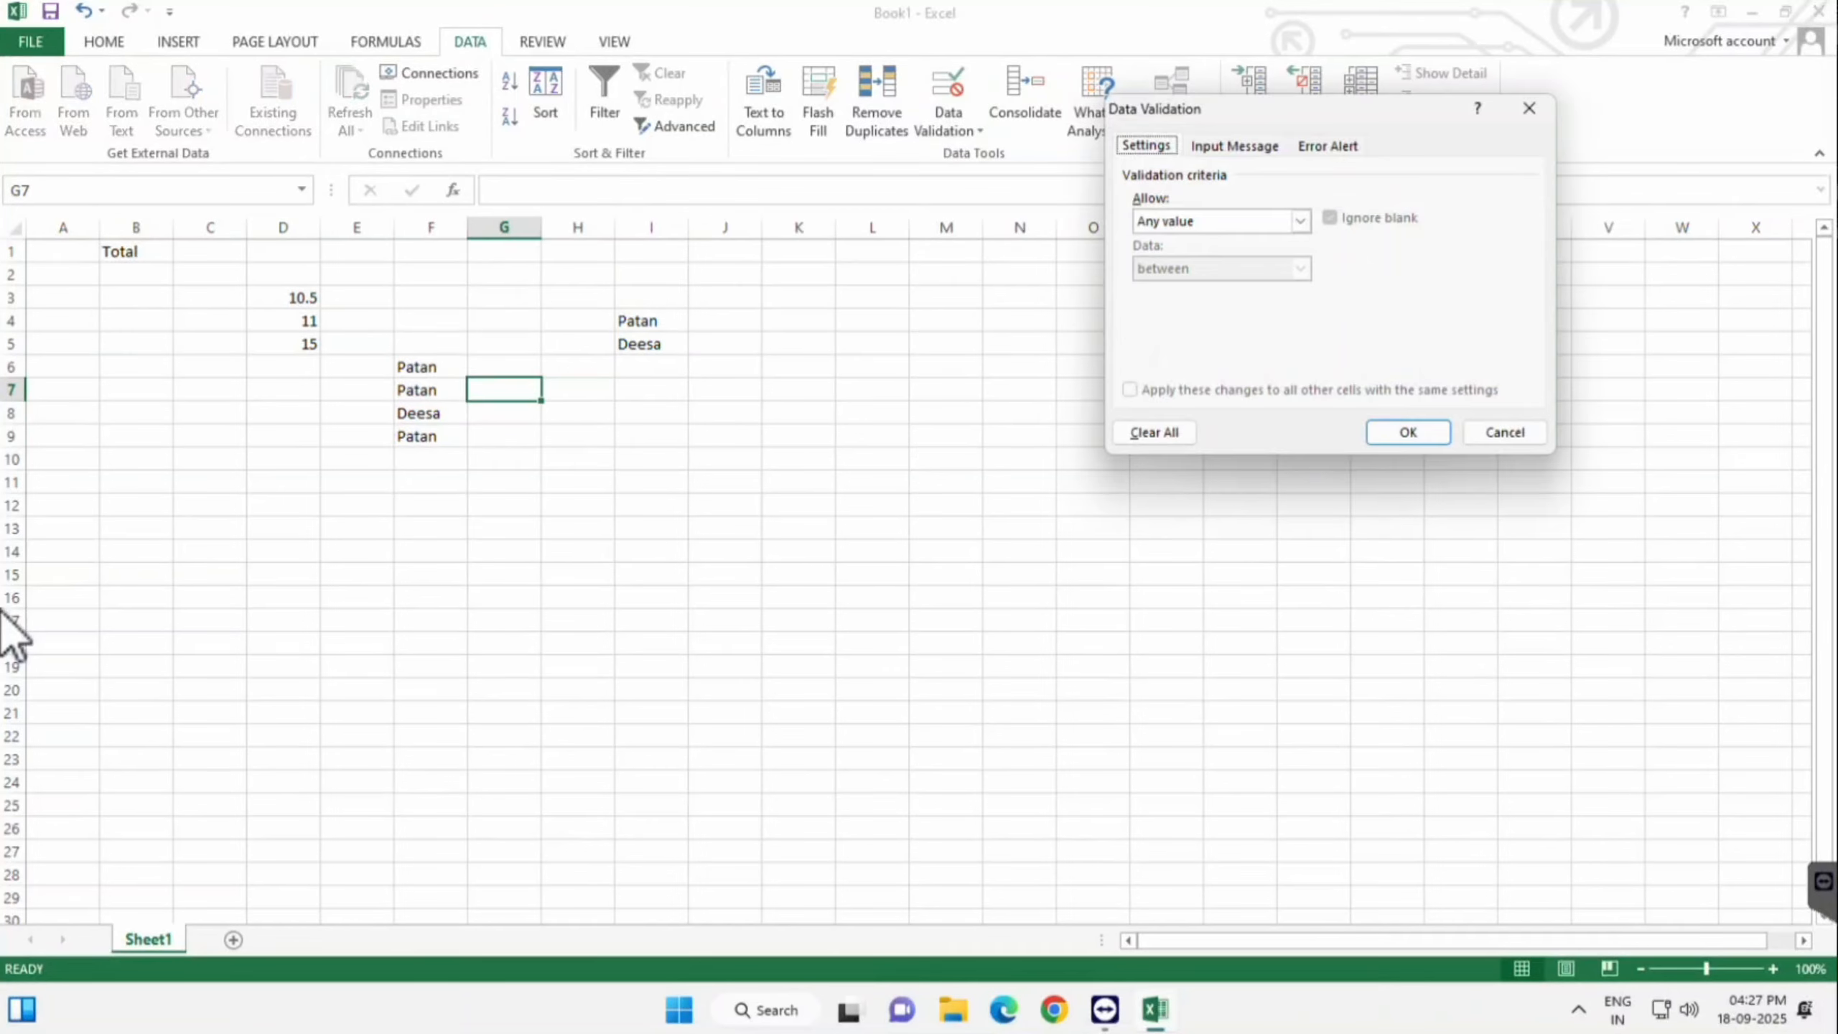
{"action": "left_click", "coordinate": [1301, 221]}
{"action": "key", "text": "Down"}
{"action": "key", "text": "Down"}
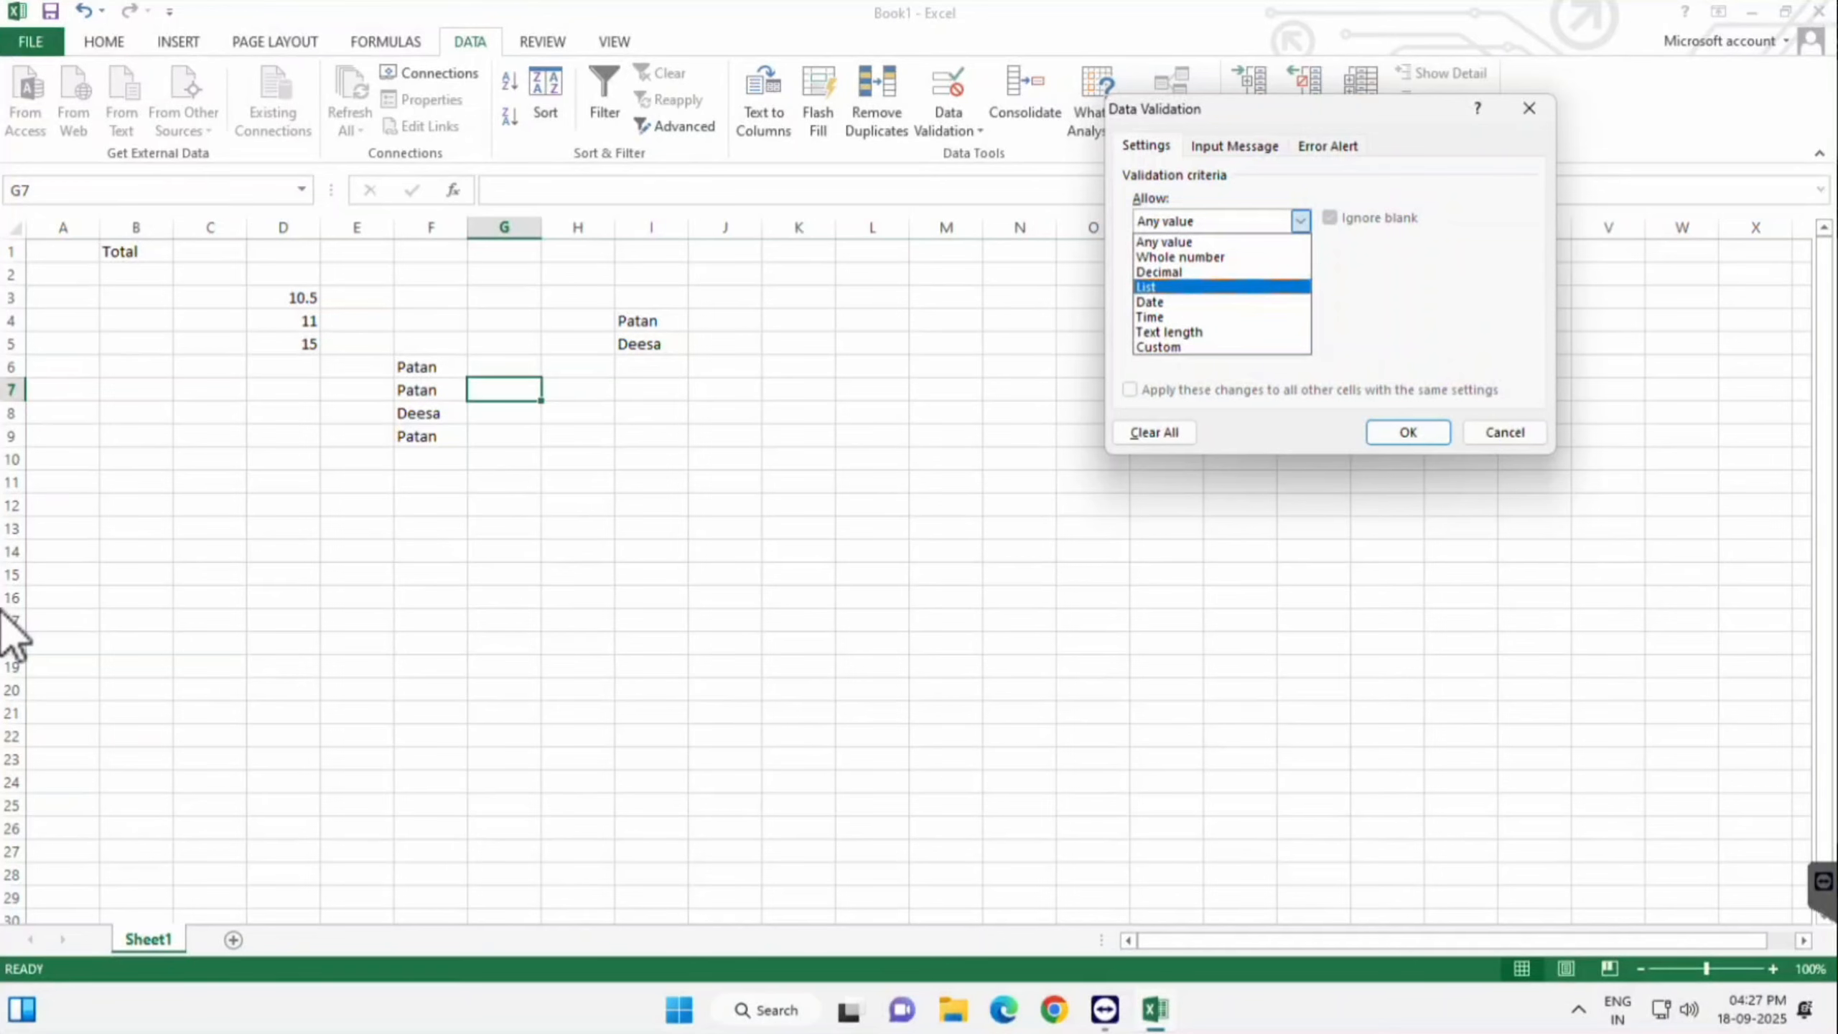
{"action": "key", "text": "Return"}
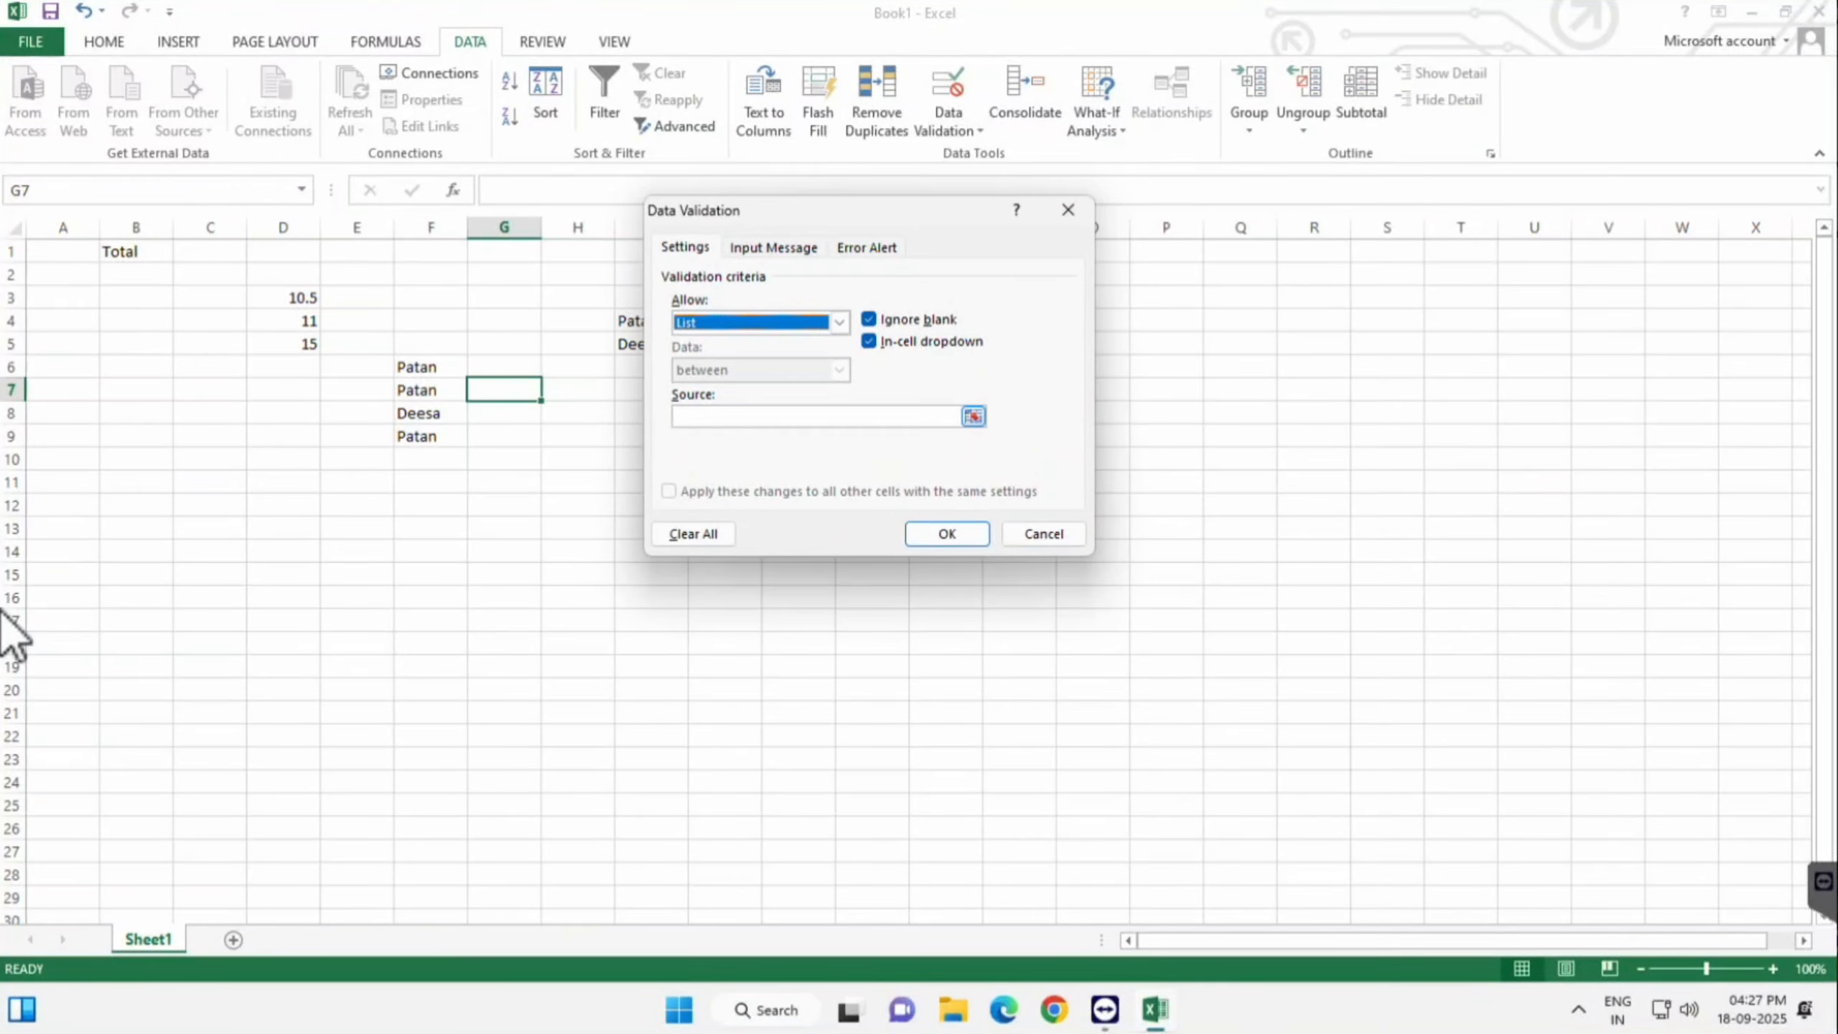
{"action": "key", "text": "Tab"}
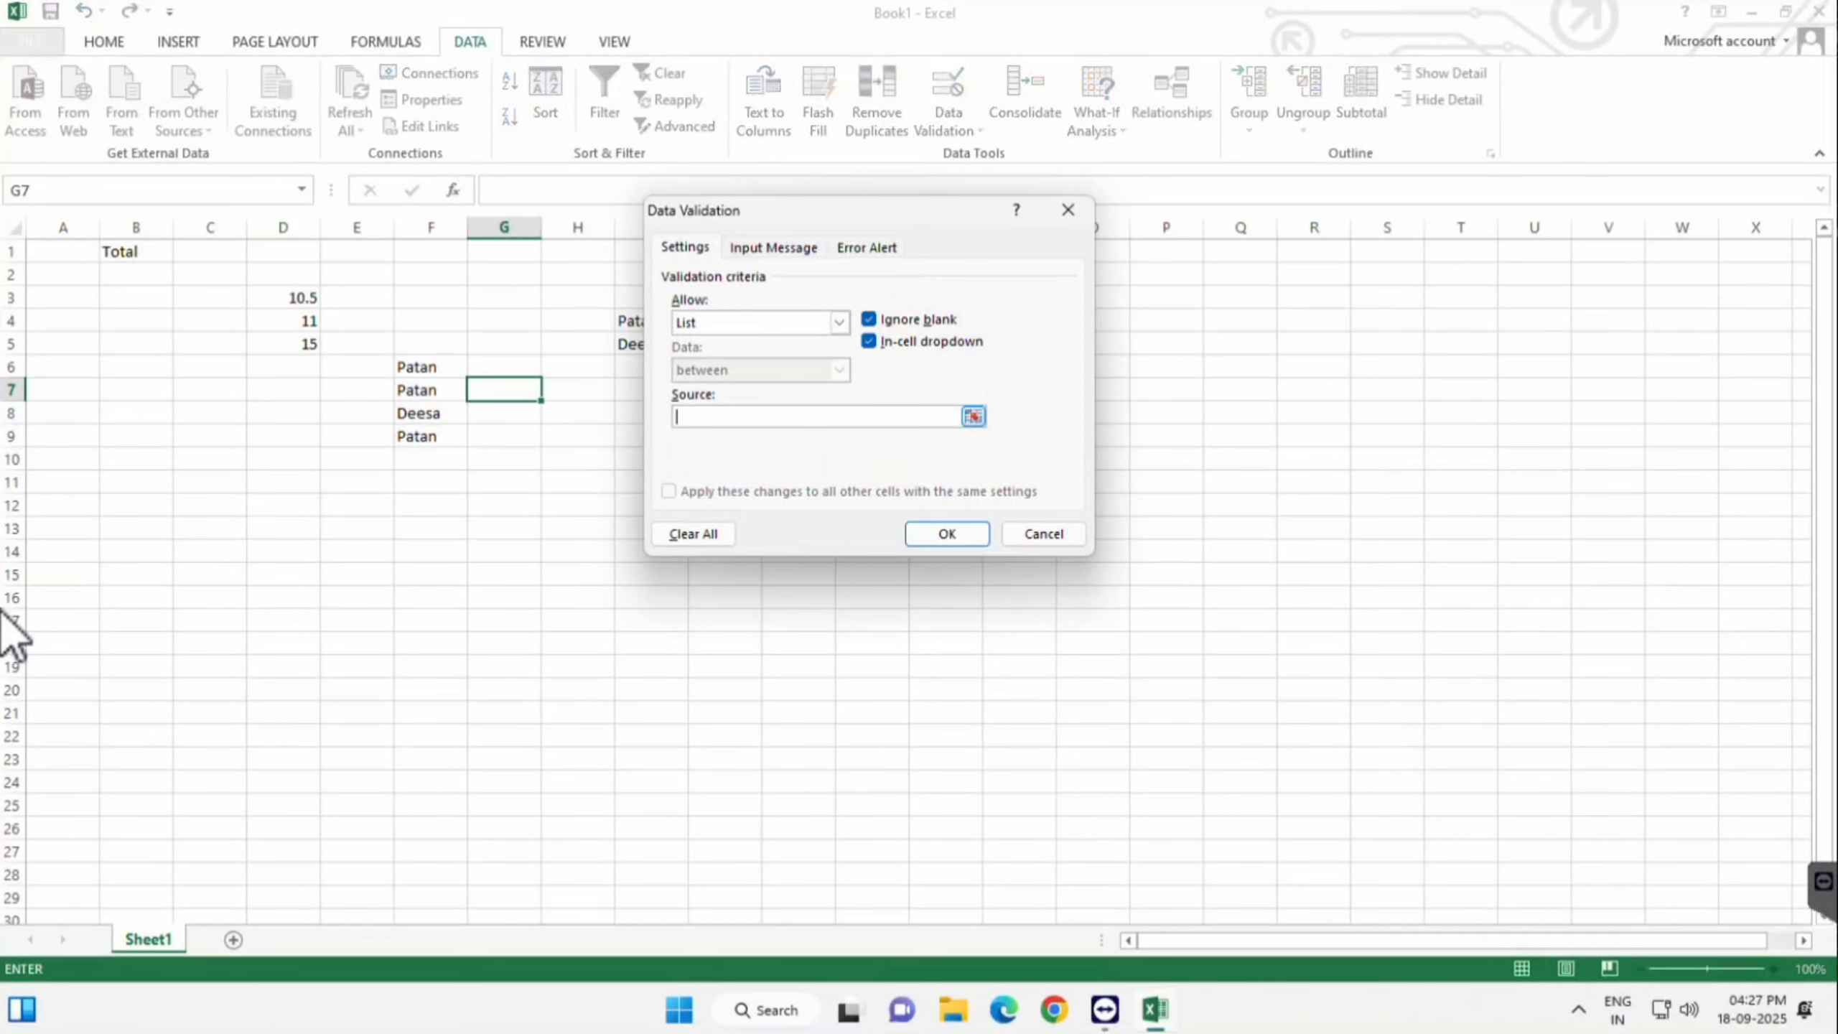
{"action": "type", "text": "Patan, Deesa"}
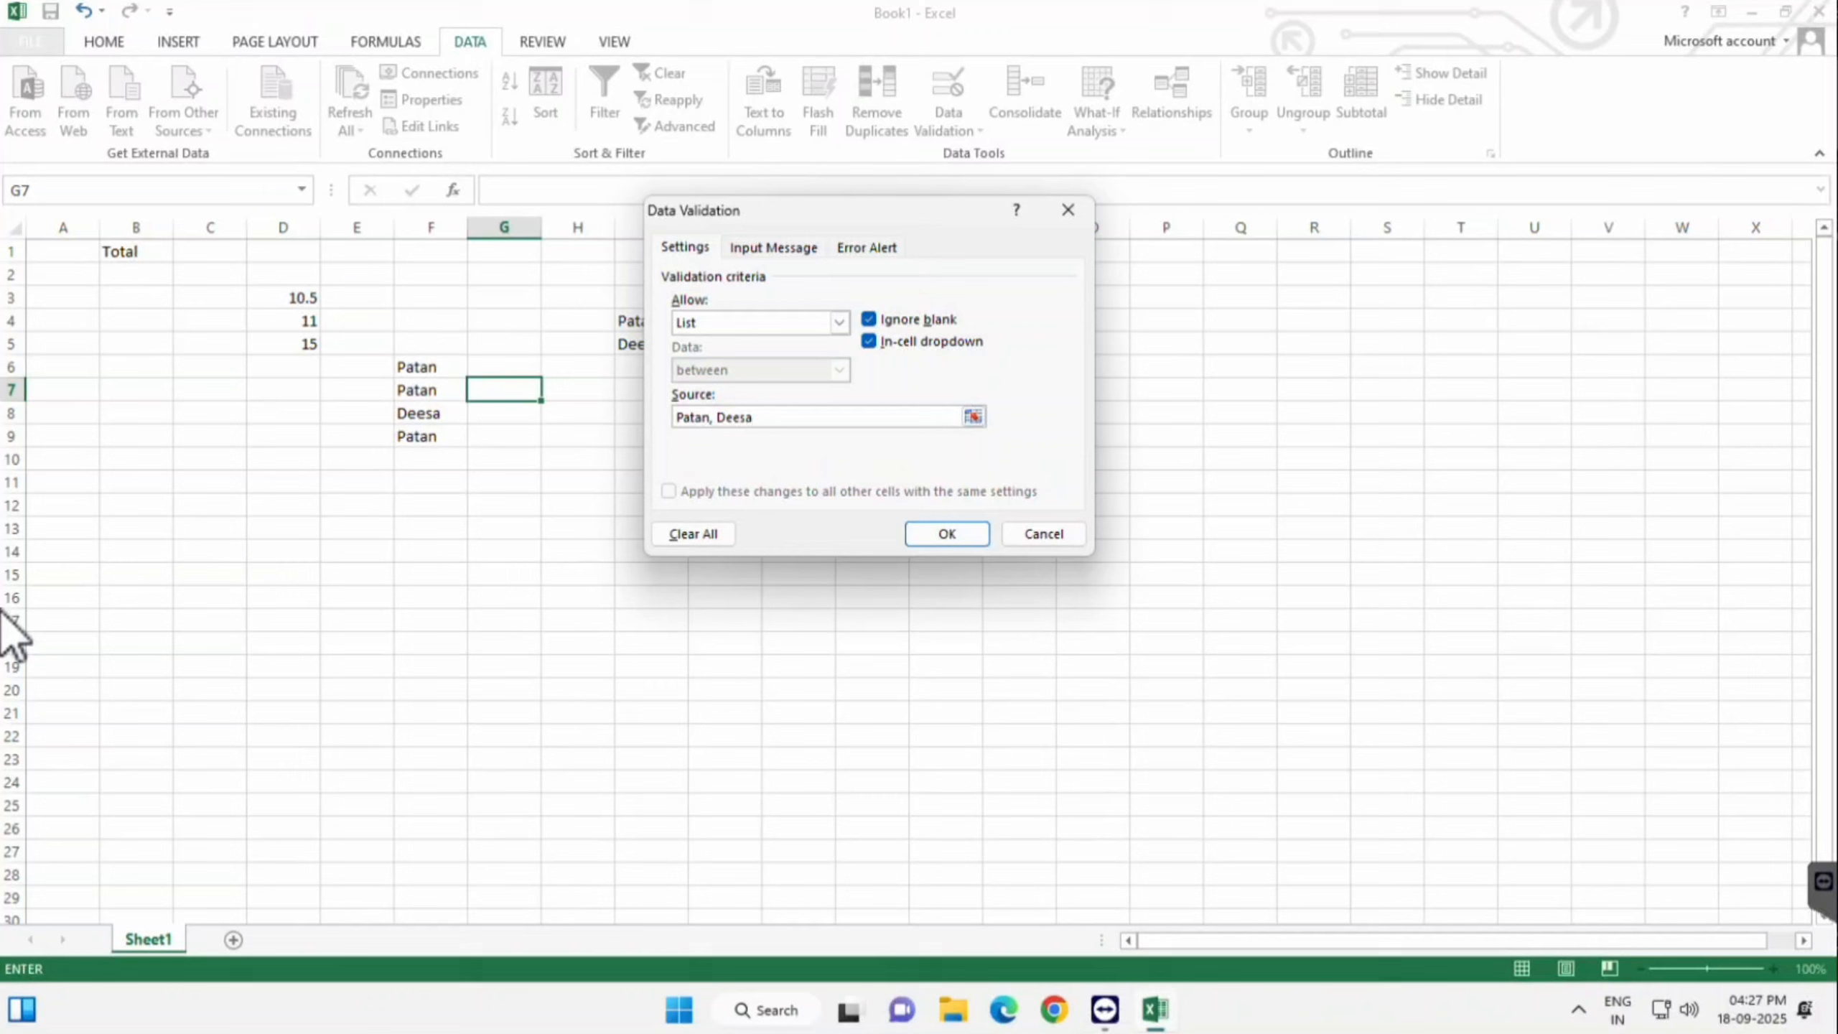
{"action": "key", "text": "Return"}
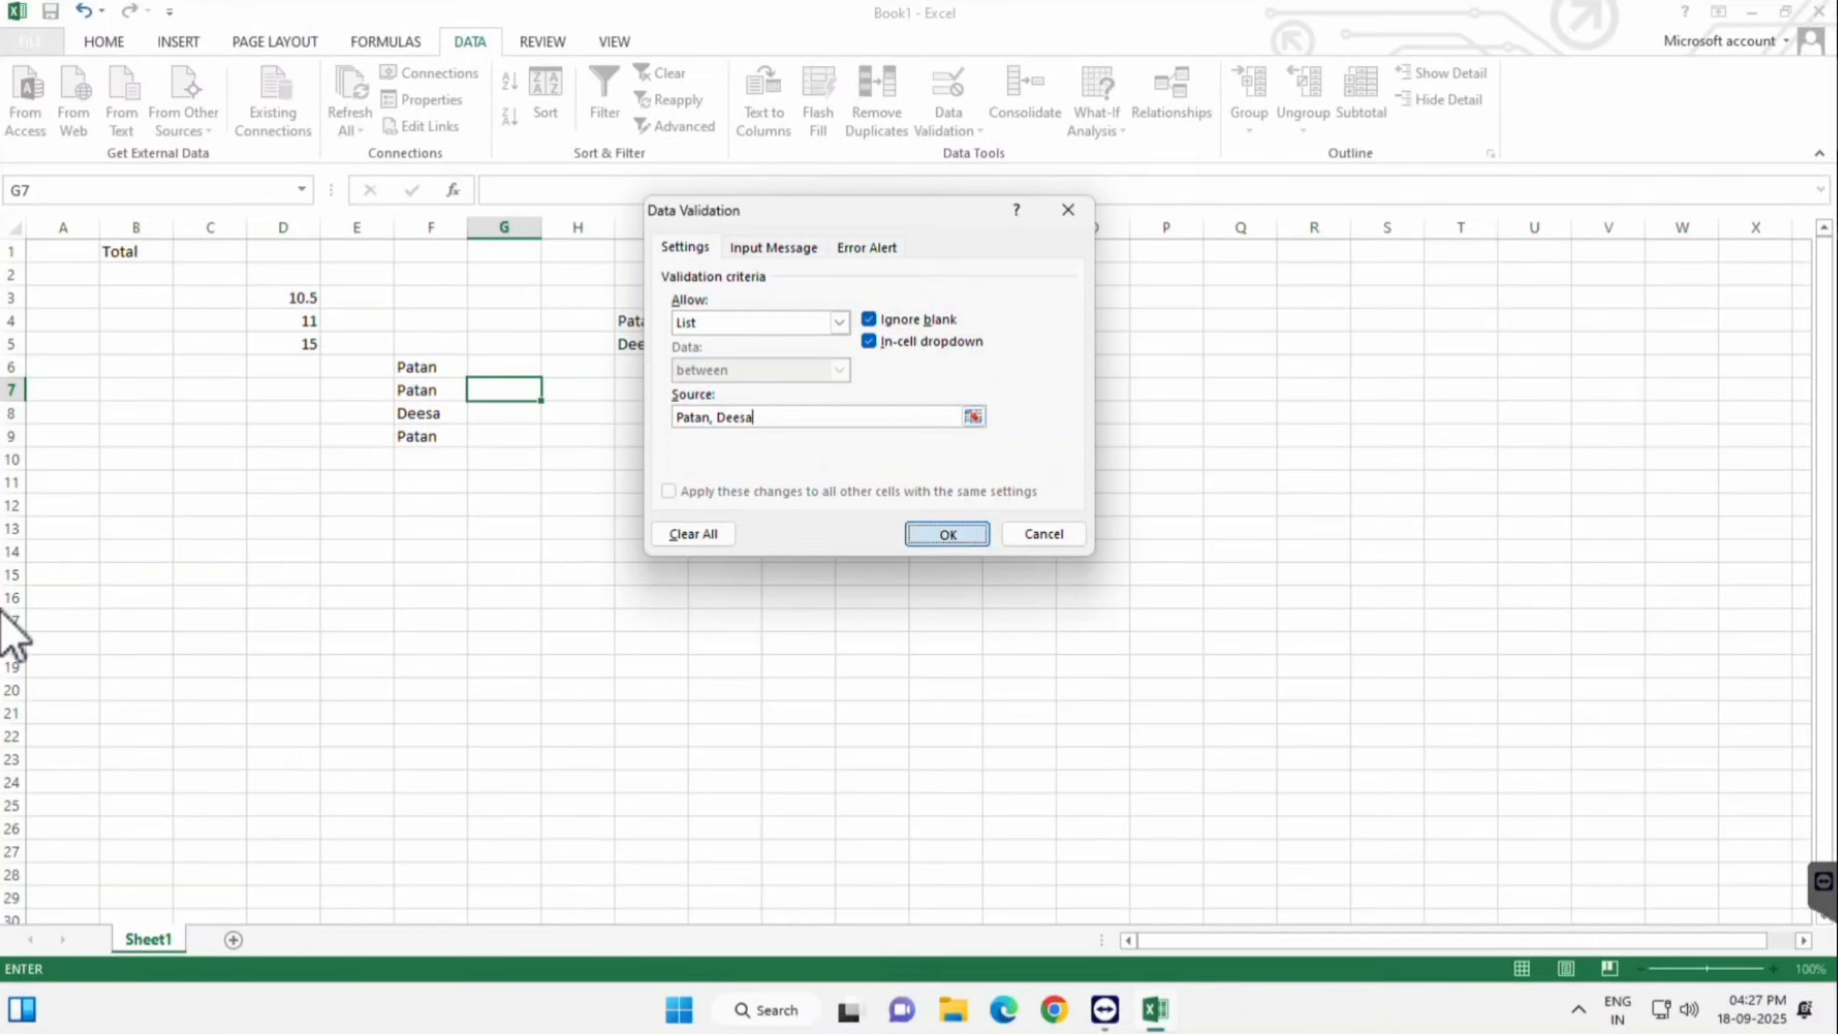
- Try both choices from G7's dropdown and leave Patan selected
{"action": "key", "text": "alt+Down"}
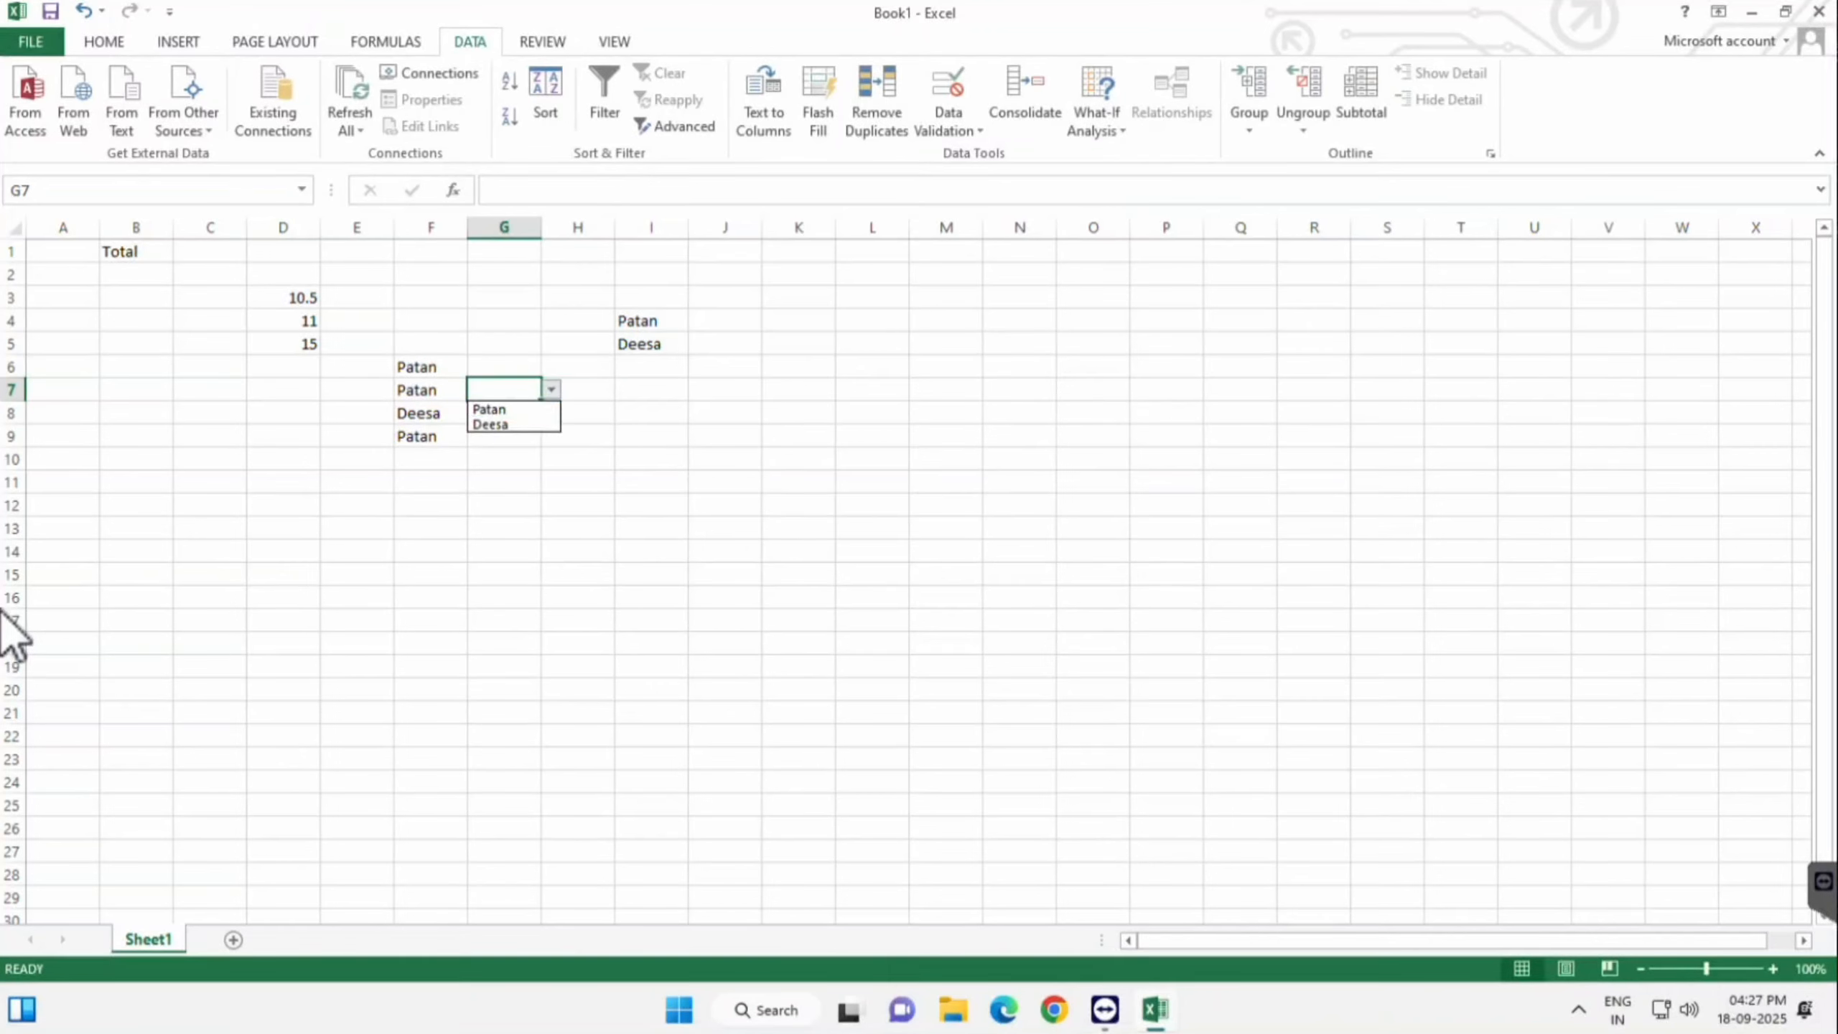
{"action": "key", "text": "Down"}
{"action": "key", "text": "Return"}
{"action": "key", "text": "alt+Down"}
{"action": "key", "text": "Down"}
{"action": "key", "text": "Return"}
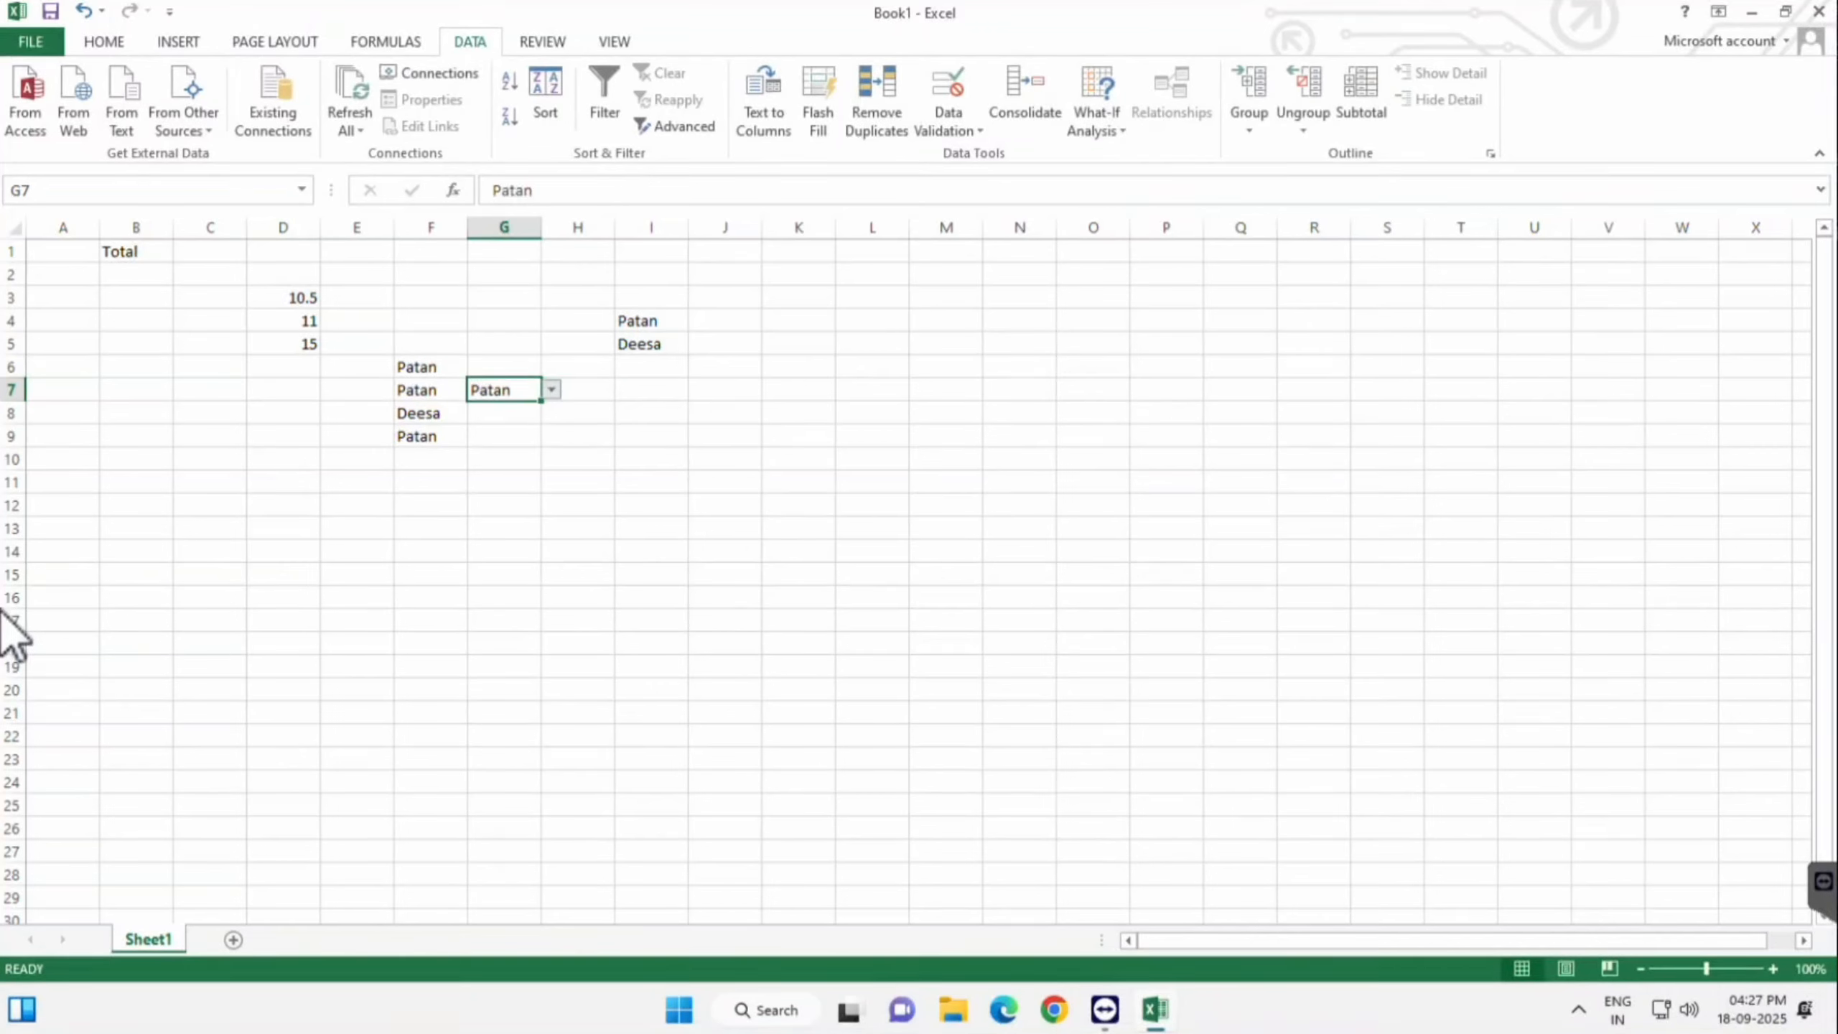
{"action": "key", "text": "alt+Down"}
{"action": "key", "text": "Down"}
{"action": "key", "text": "Up"}
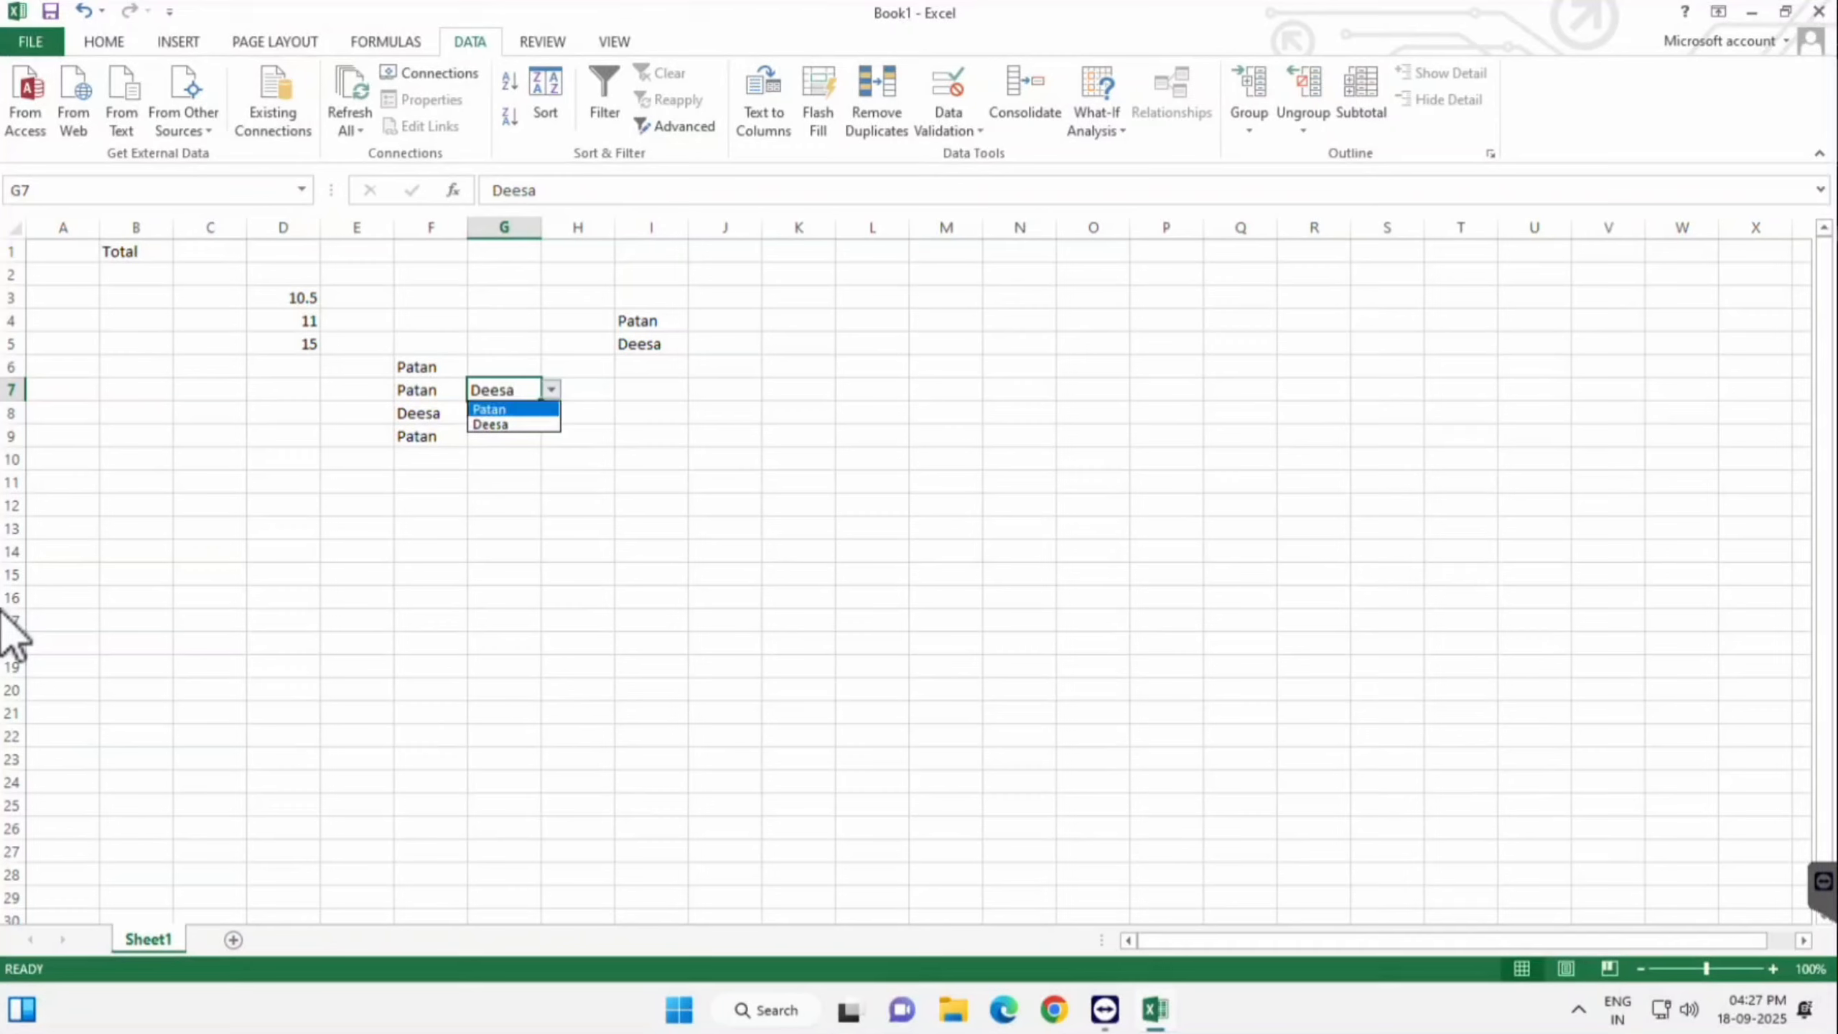
{"action": "key", "text": "Return"}
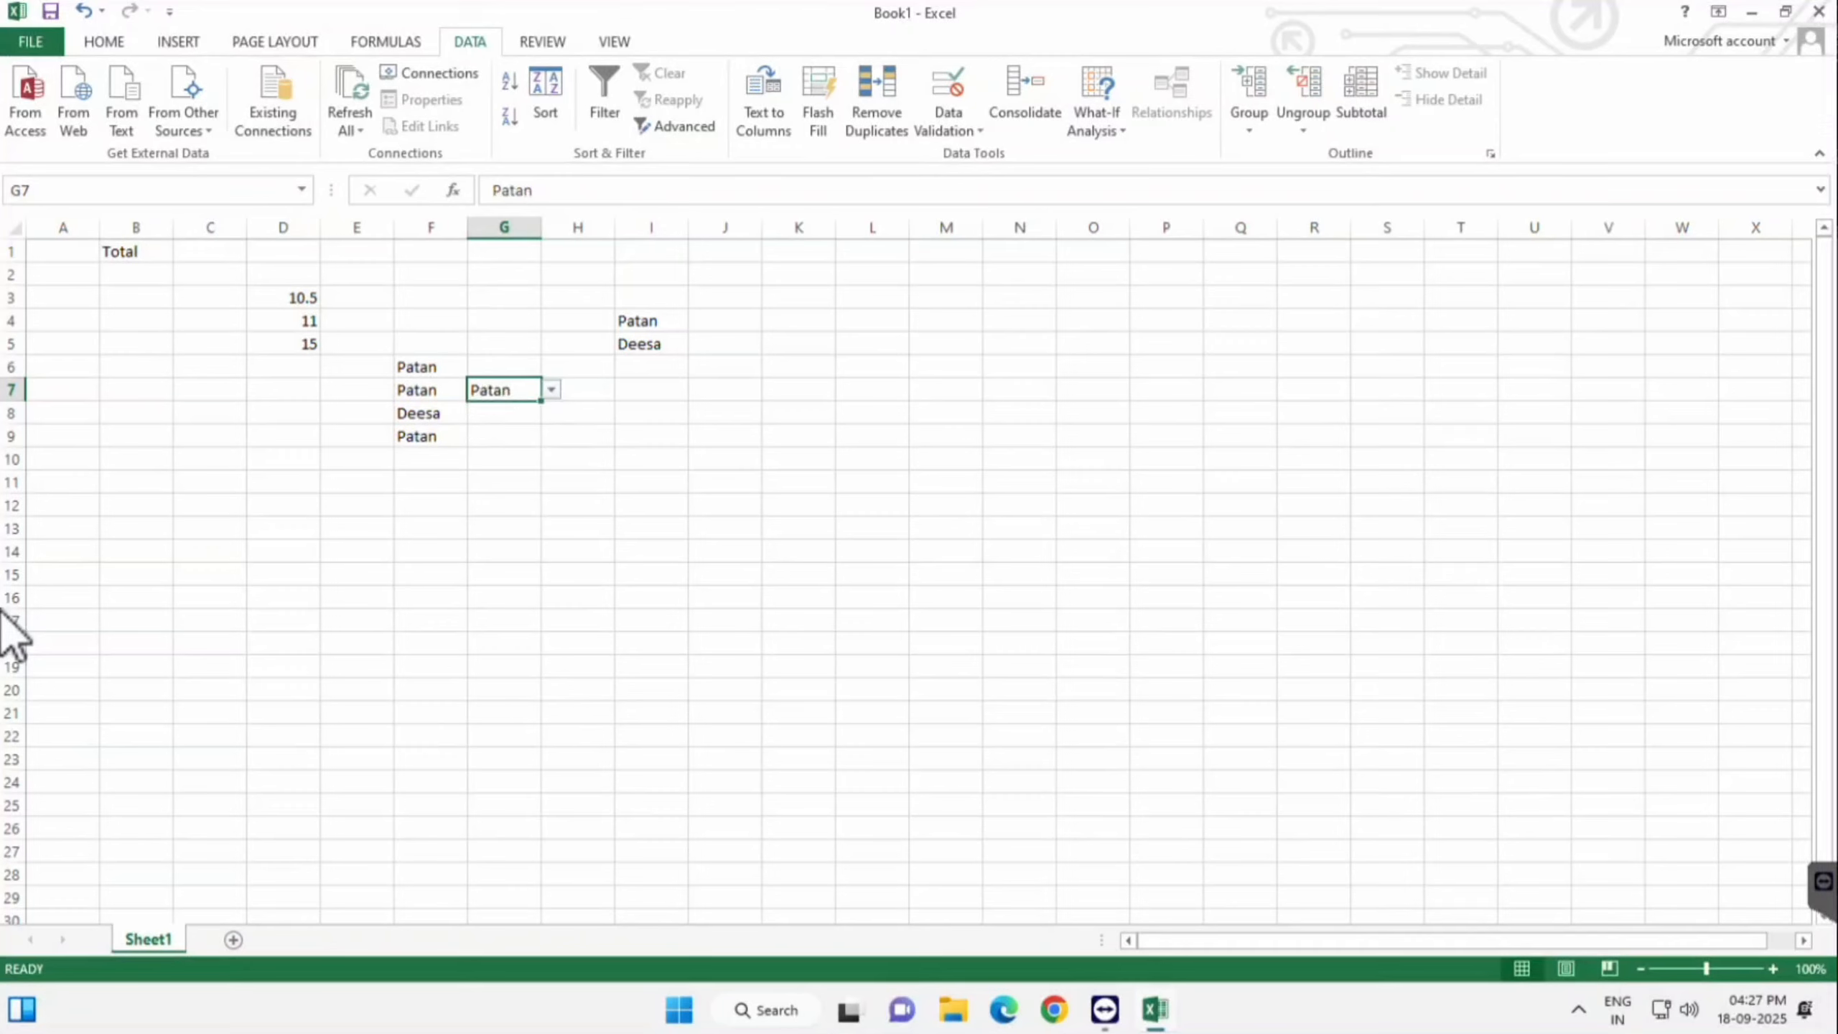
{"action": "key", "text": "alt+a"}
- Close G7's List validation settings unchanged, then select J3:J8
{"action": "key", "text": "v"}
{"action": "key", "text": "v"}
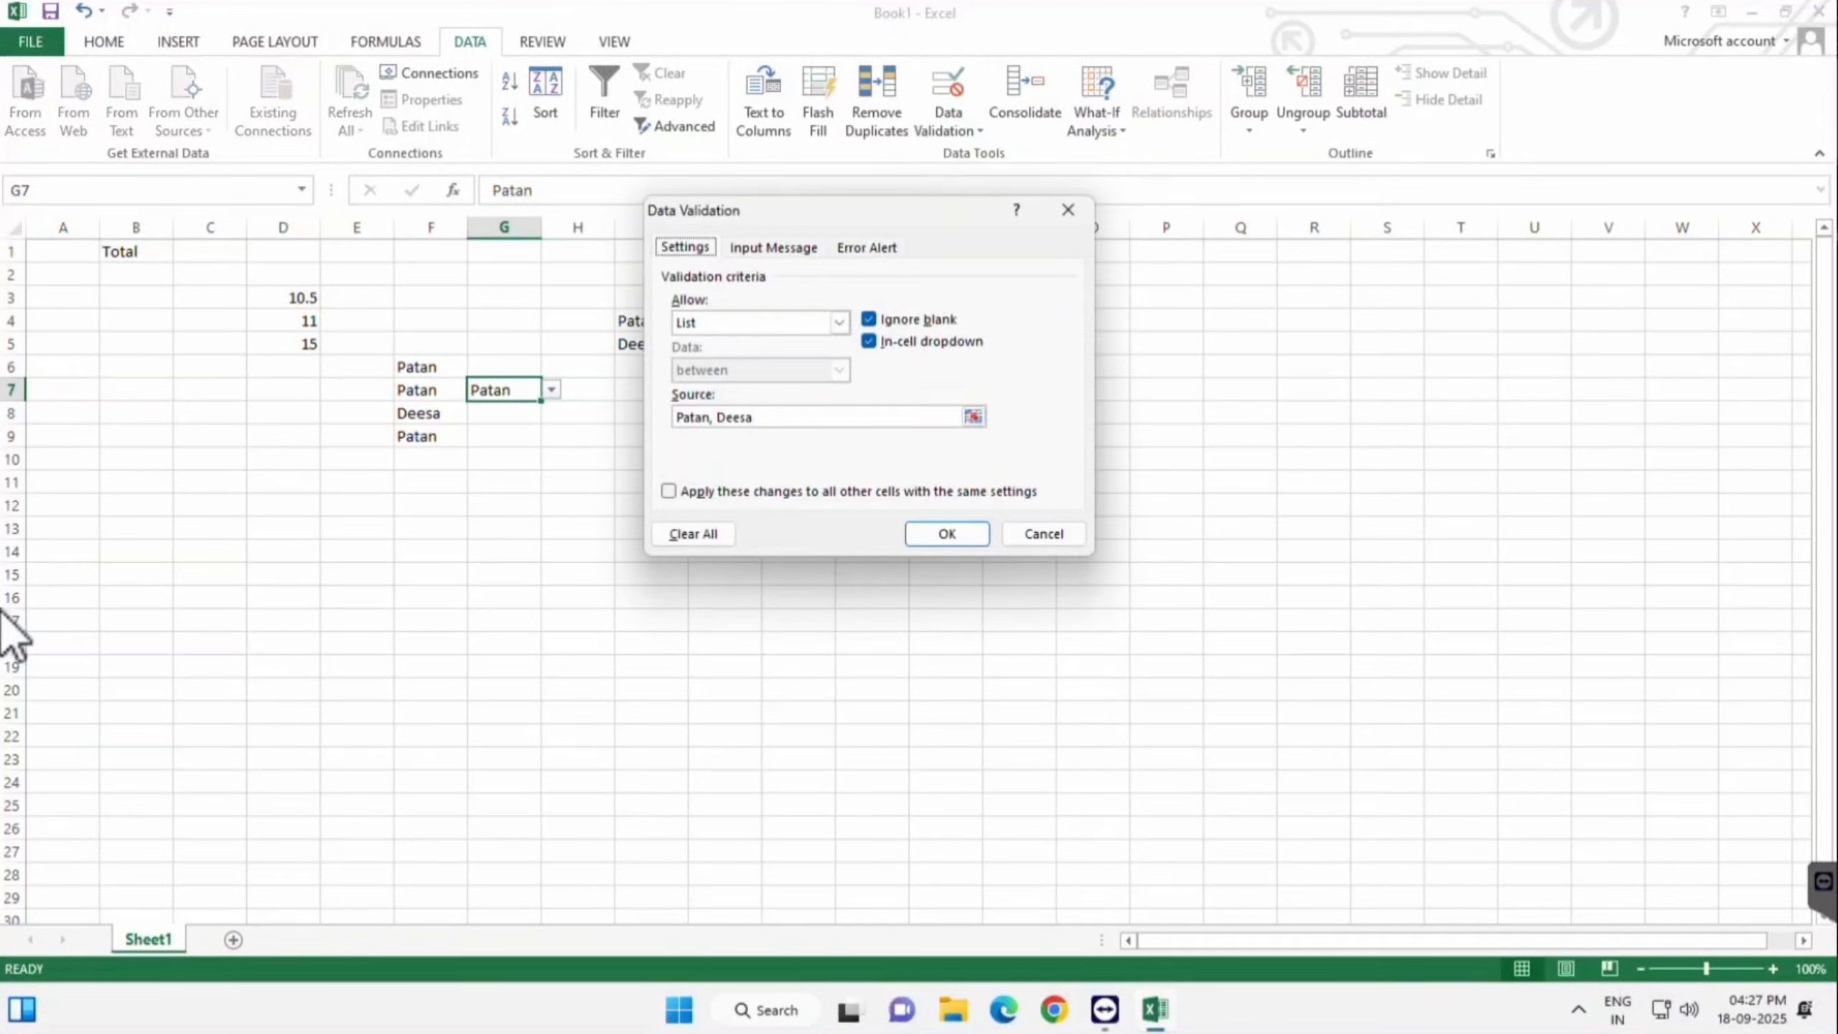
{"action": "left_click", "coordinate": [974, 417]}
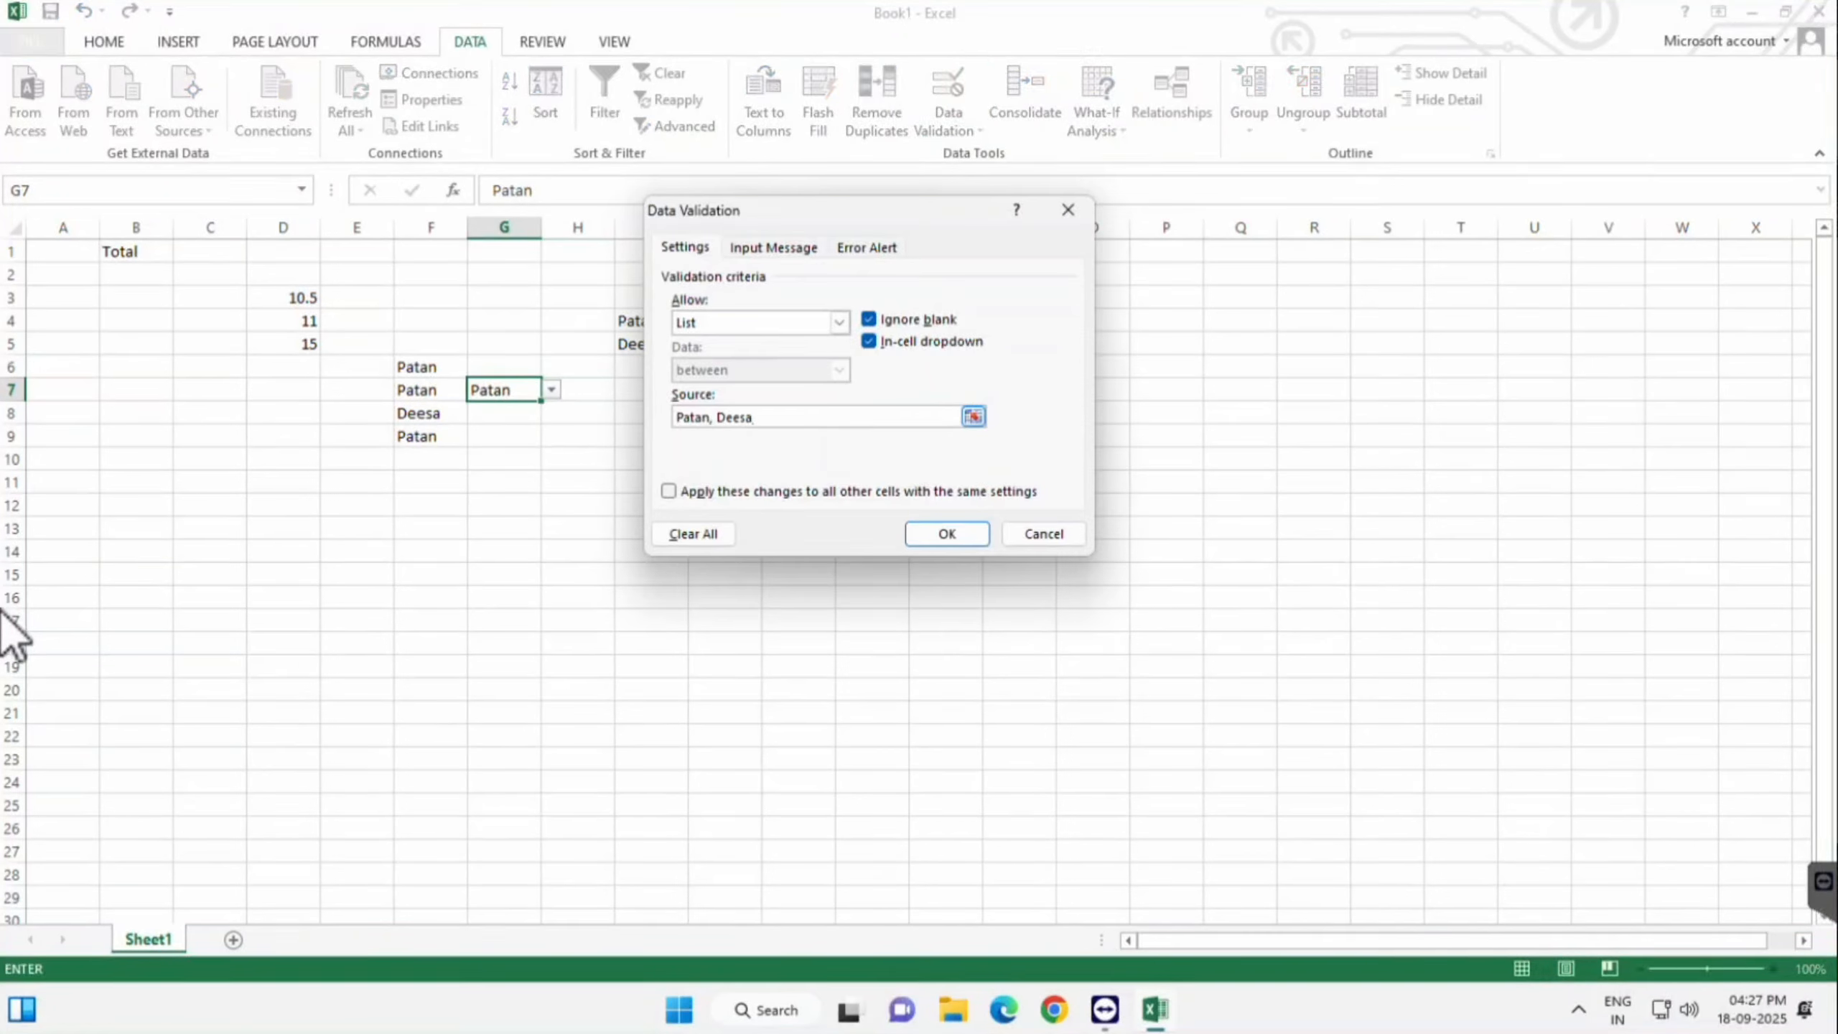
{"action": "left_click", "coordinate": [839, 323]}
{"action": "left_click", "coordinate": [840, 323]}
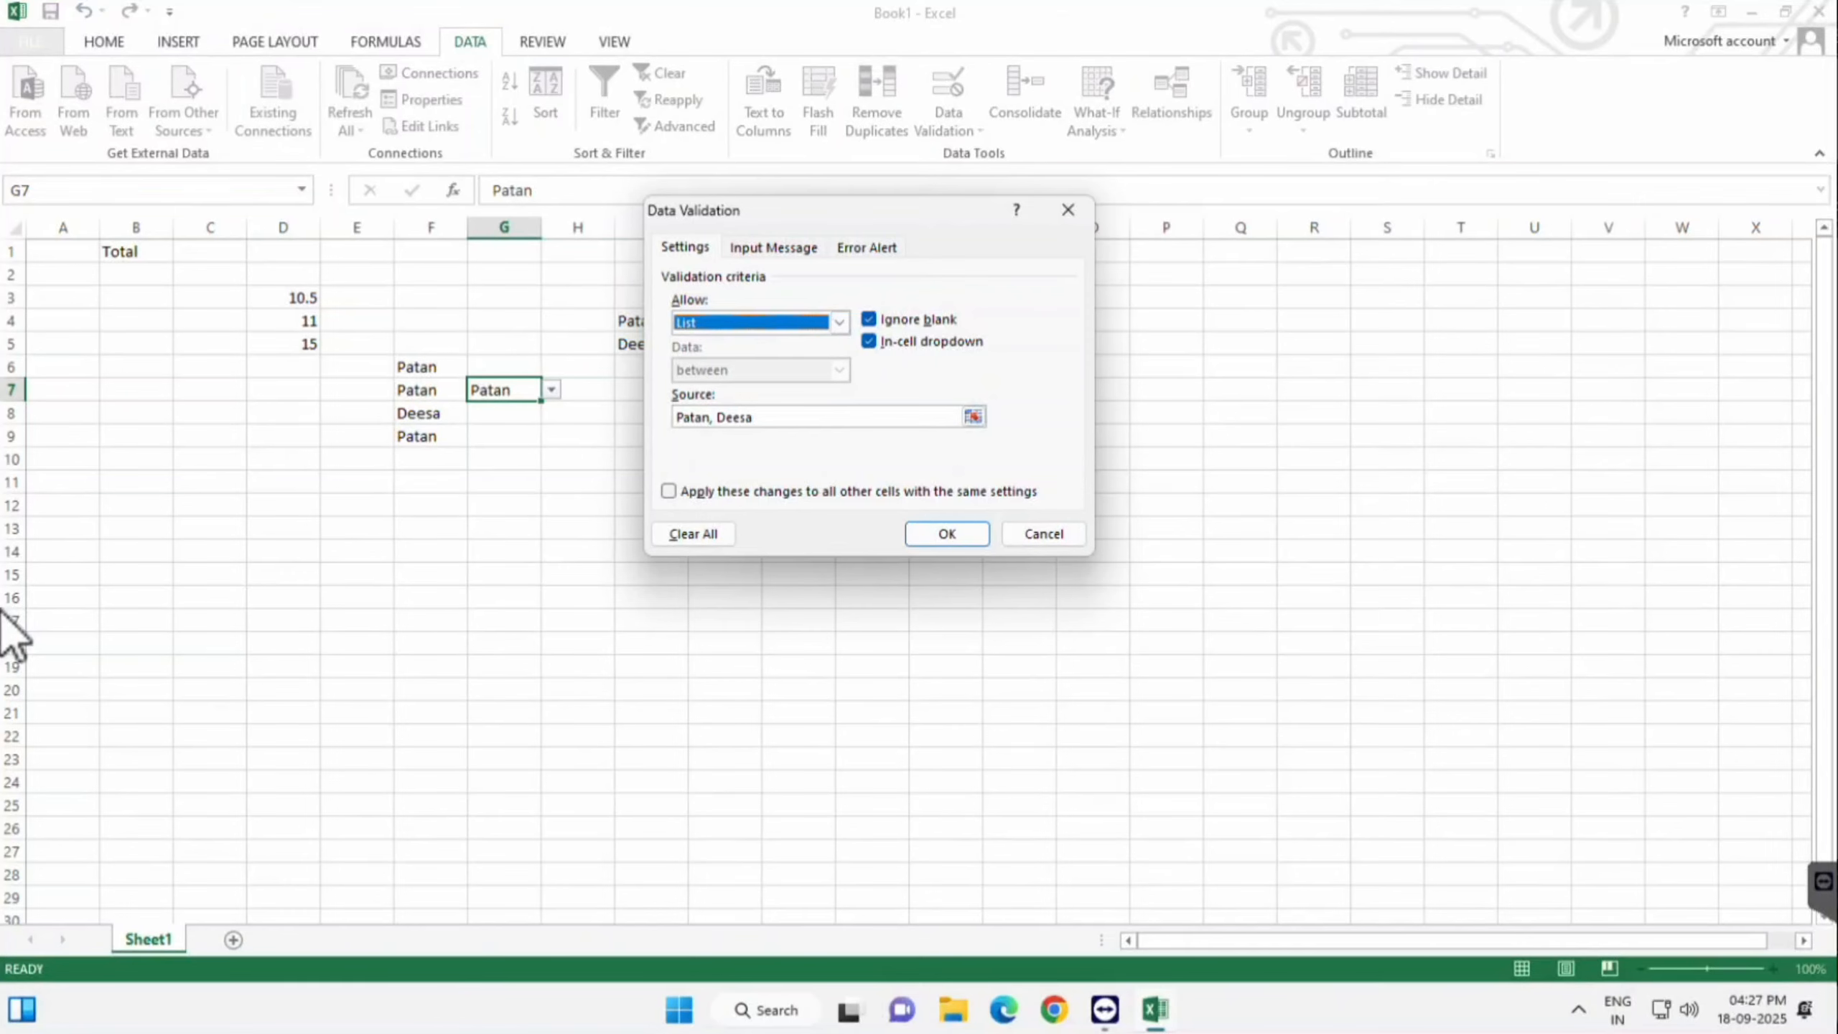
{"action": "left_click", "coordinate": [1043, 535]}
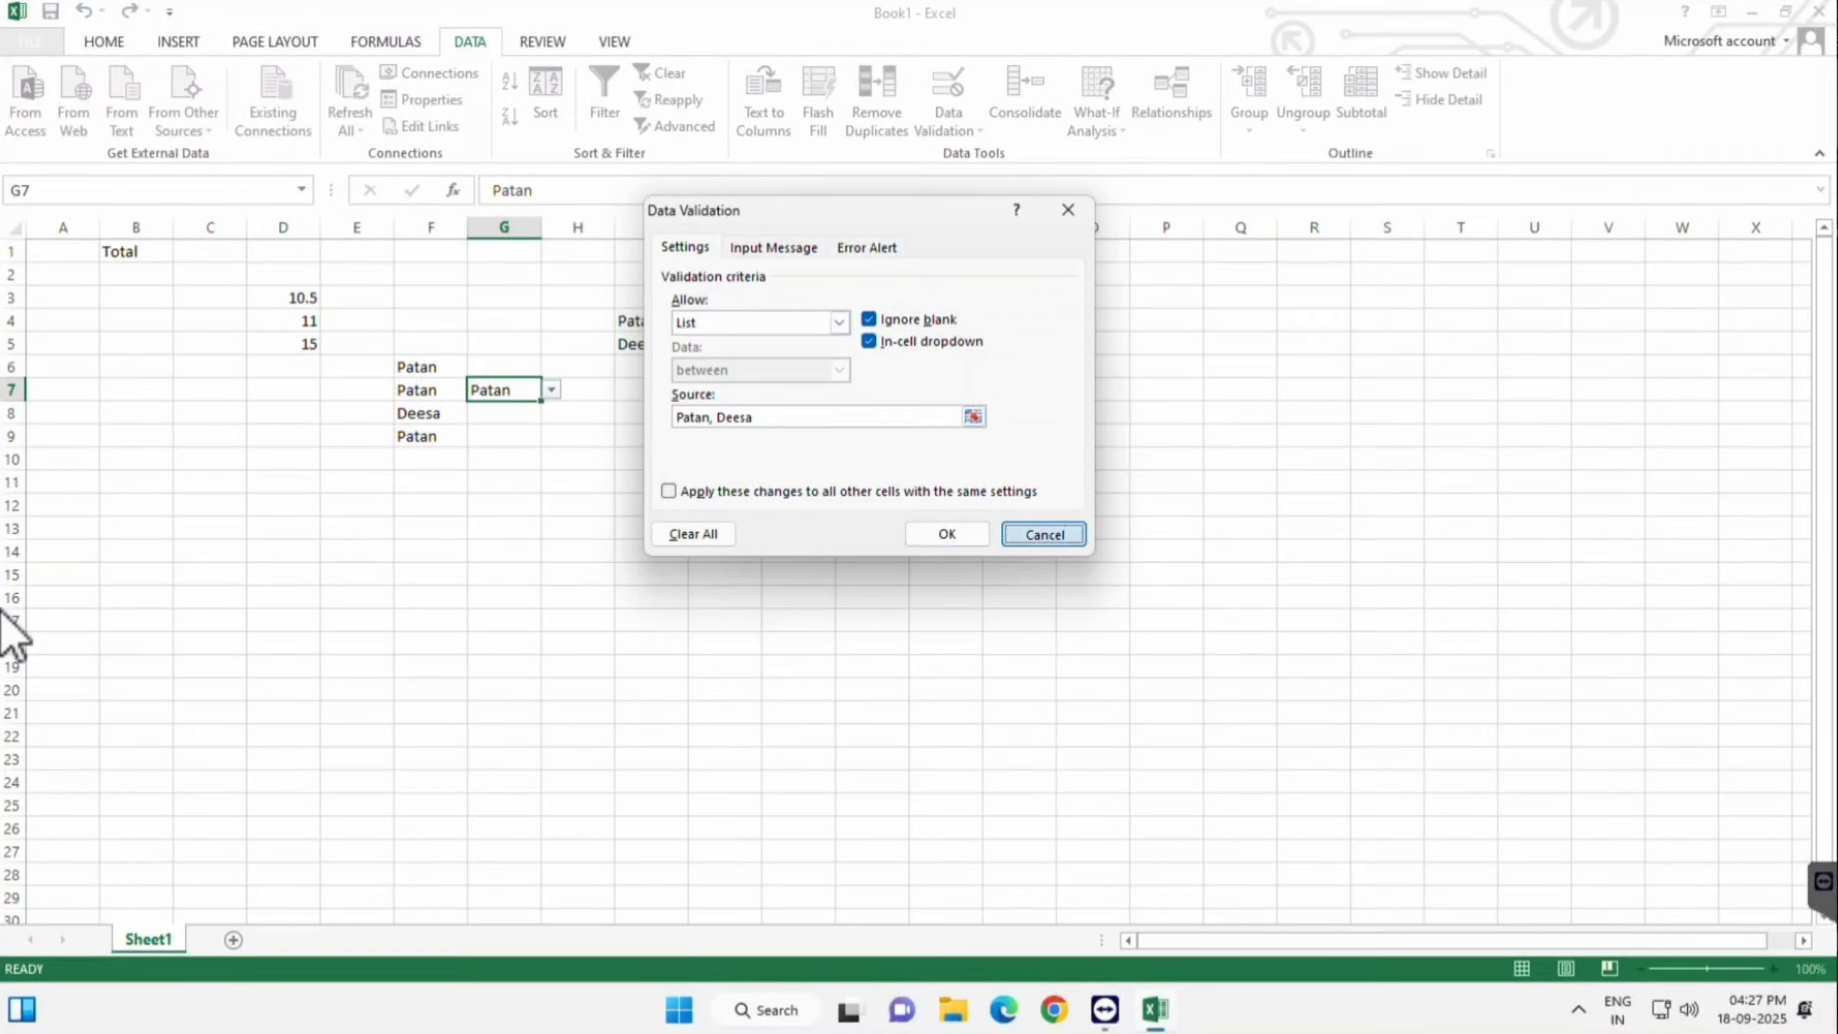
{"action": "left_click_drag", "start_coordinate": [725, 297], "coordinate": [725, 483]}
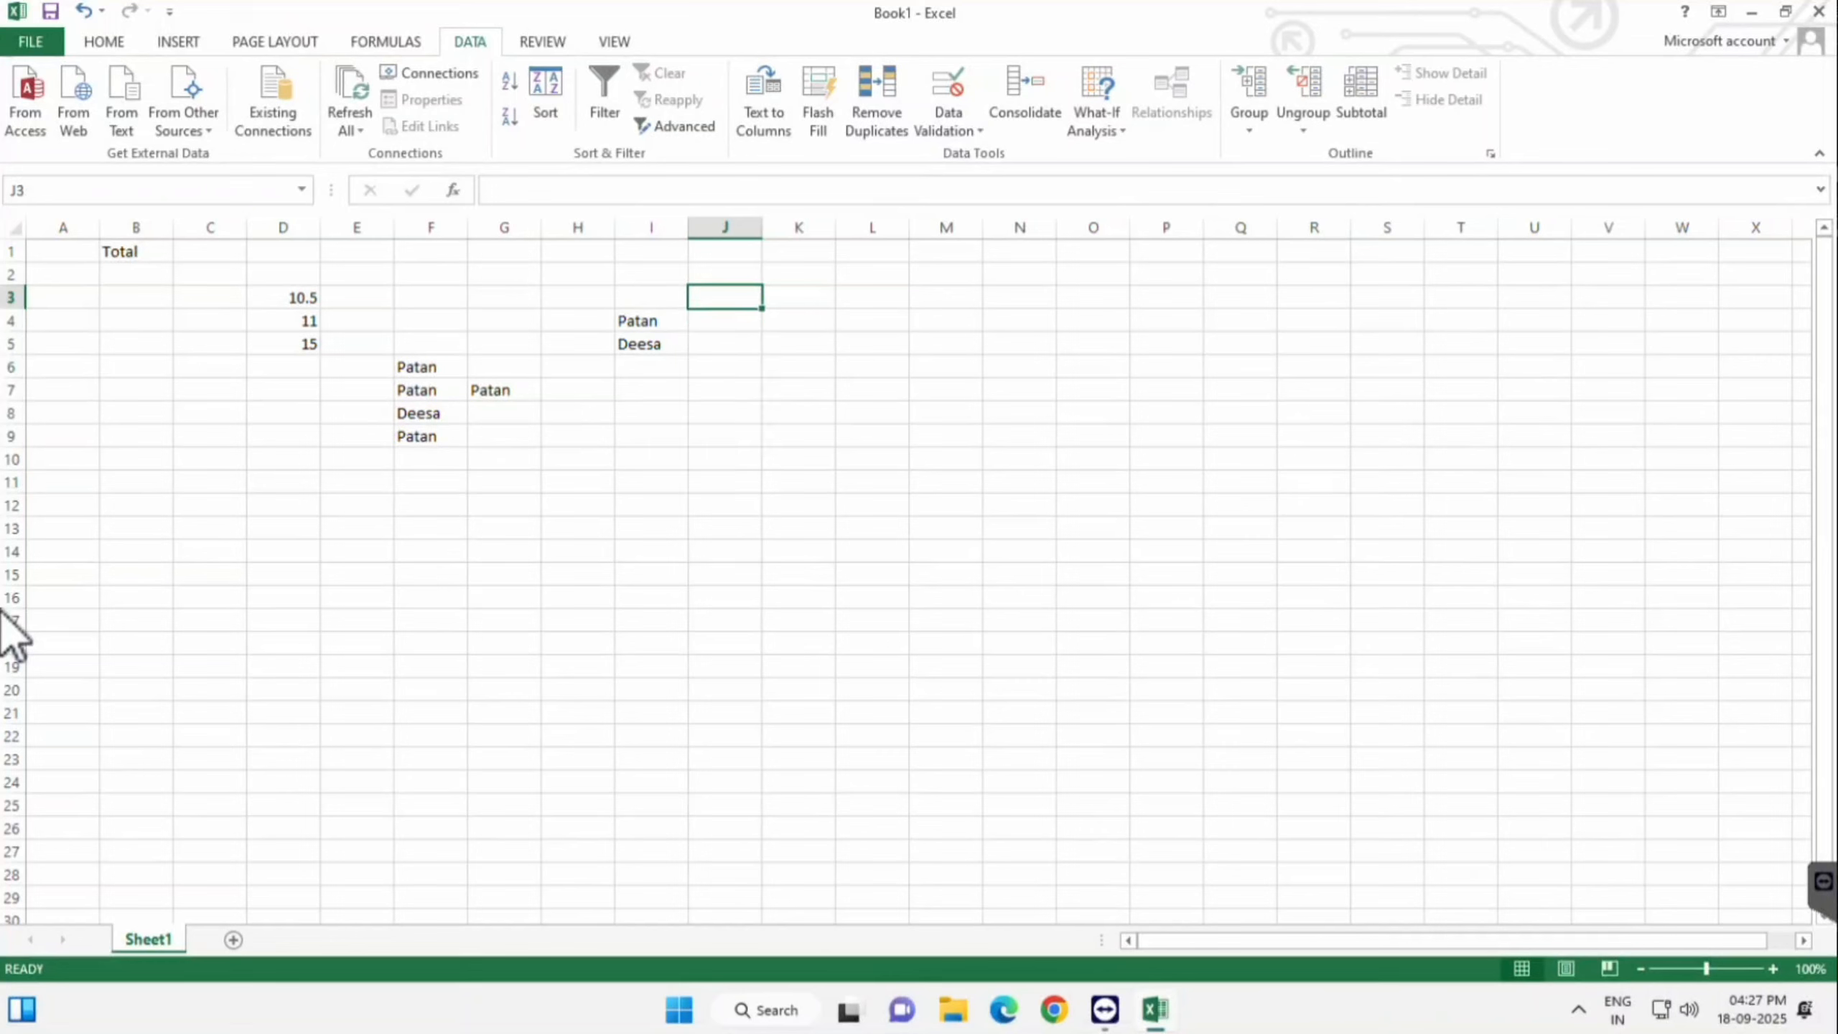
- Give J3:J12 a Date rule between 1-8-2025 and 10-8-2025, then start typing 1-08-2025 in J3
{"action": "key", "text": "shift+Down"}
{"action": "key", "text": "alt+a"}
{"action": "key", "text": "v"}
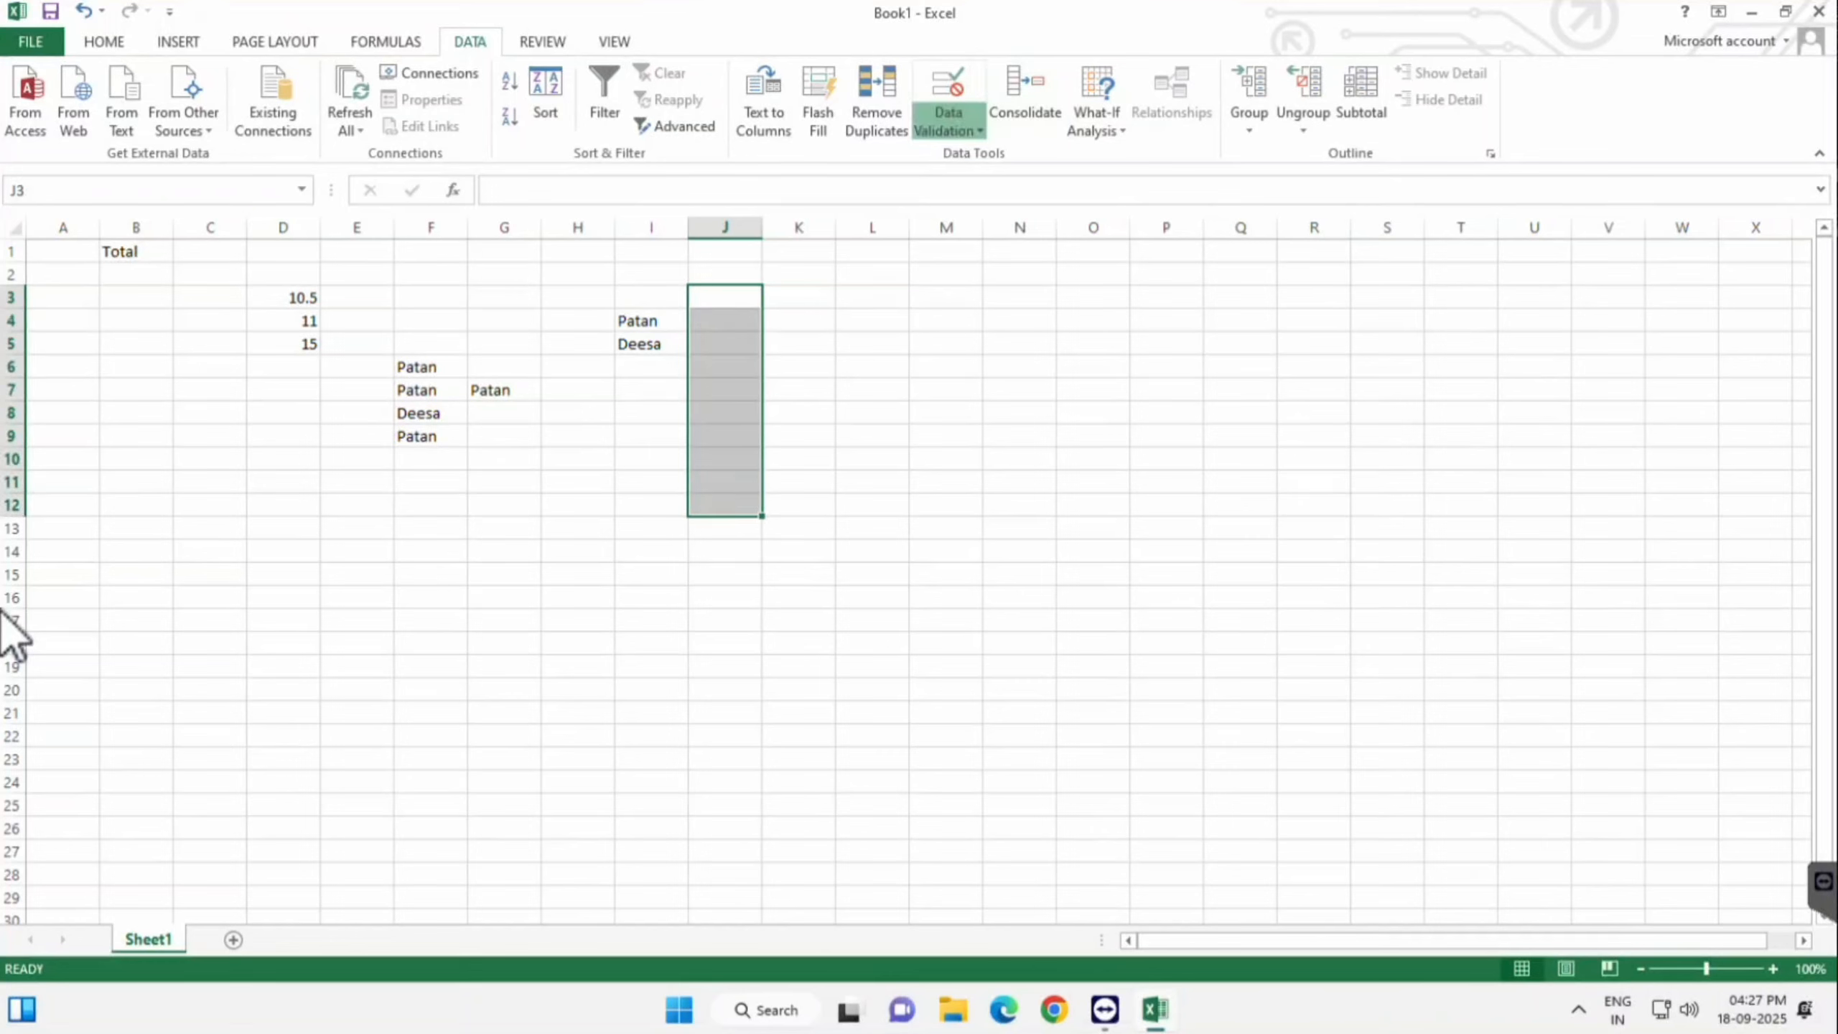
{"action": "key", "text": "v"}
{"action": "key", "text": "alt+Down"}
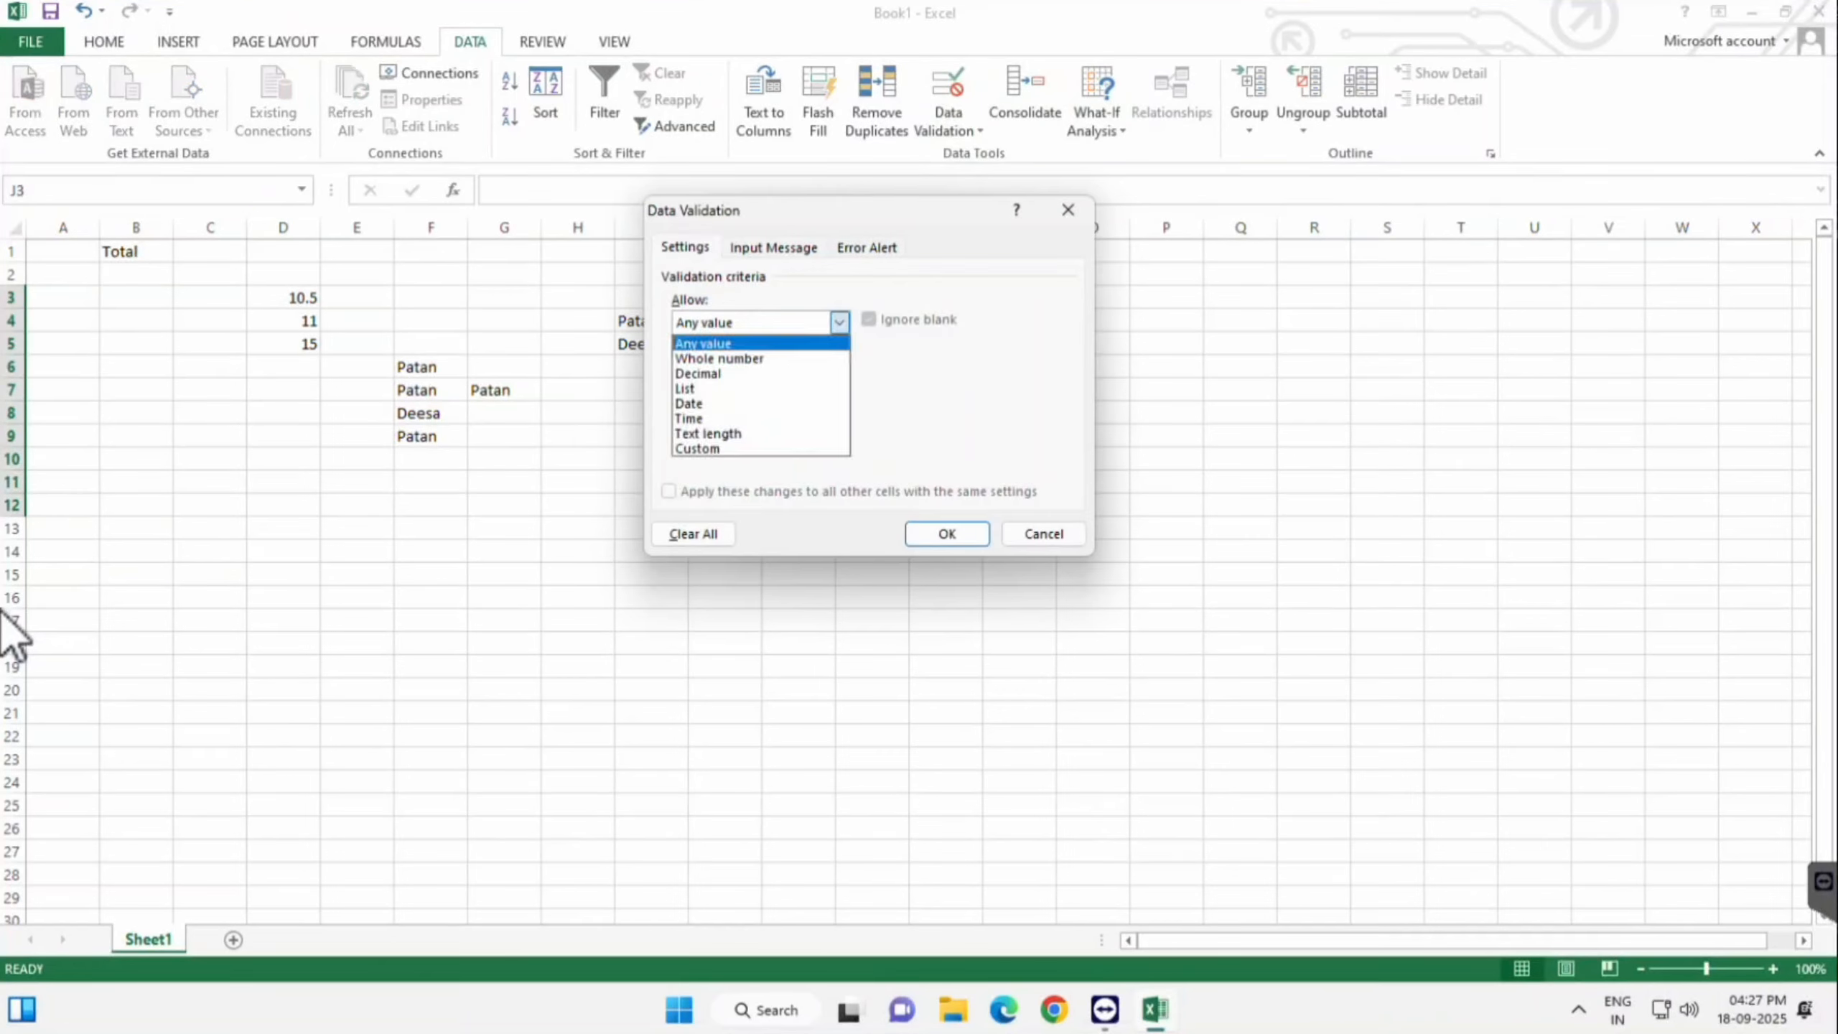
{"action": "key", "text": "Down"}
{"action": "key", "text": "Down"}
{"action": "key", "text": "Down"}
{"action": "key", "text": "Down"}
{"action": "key", "text": "Return"}
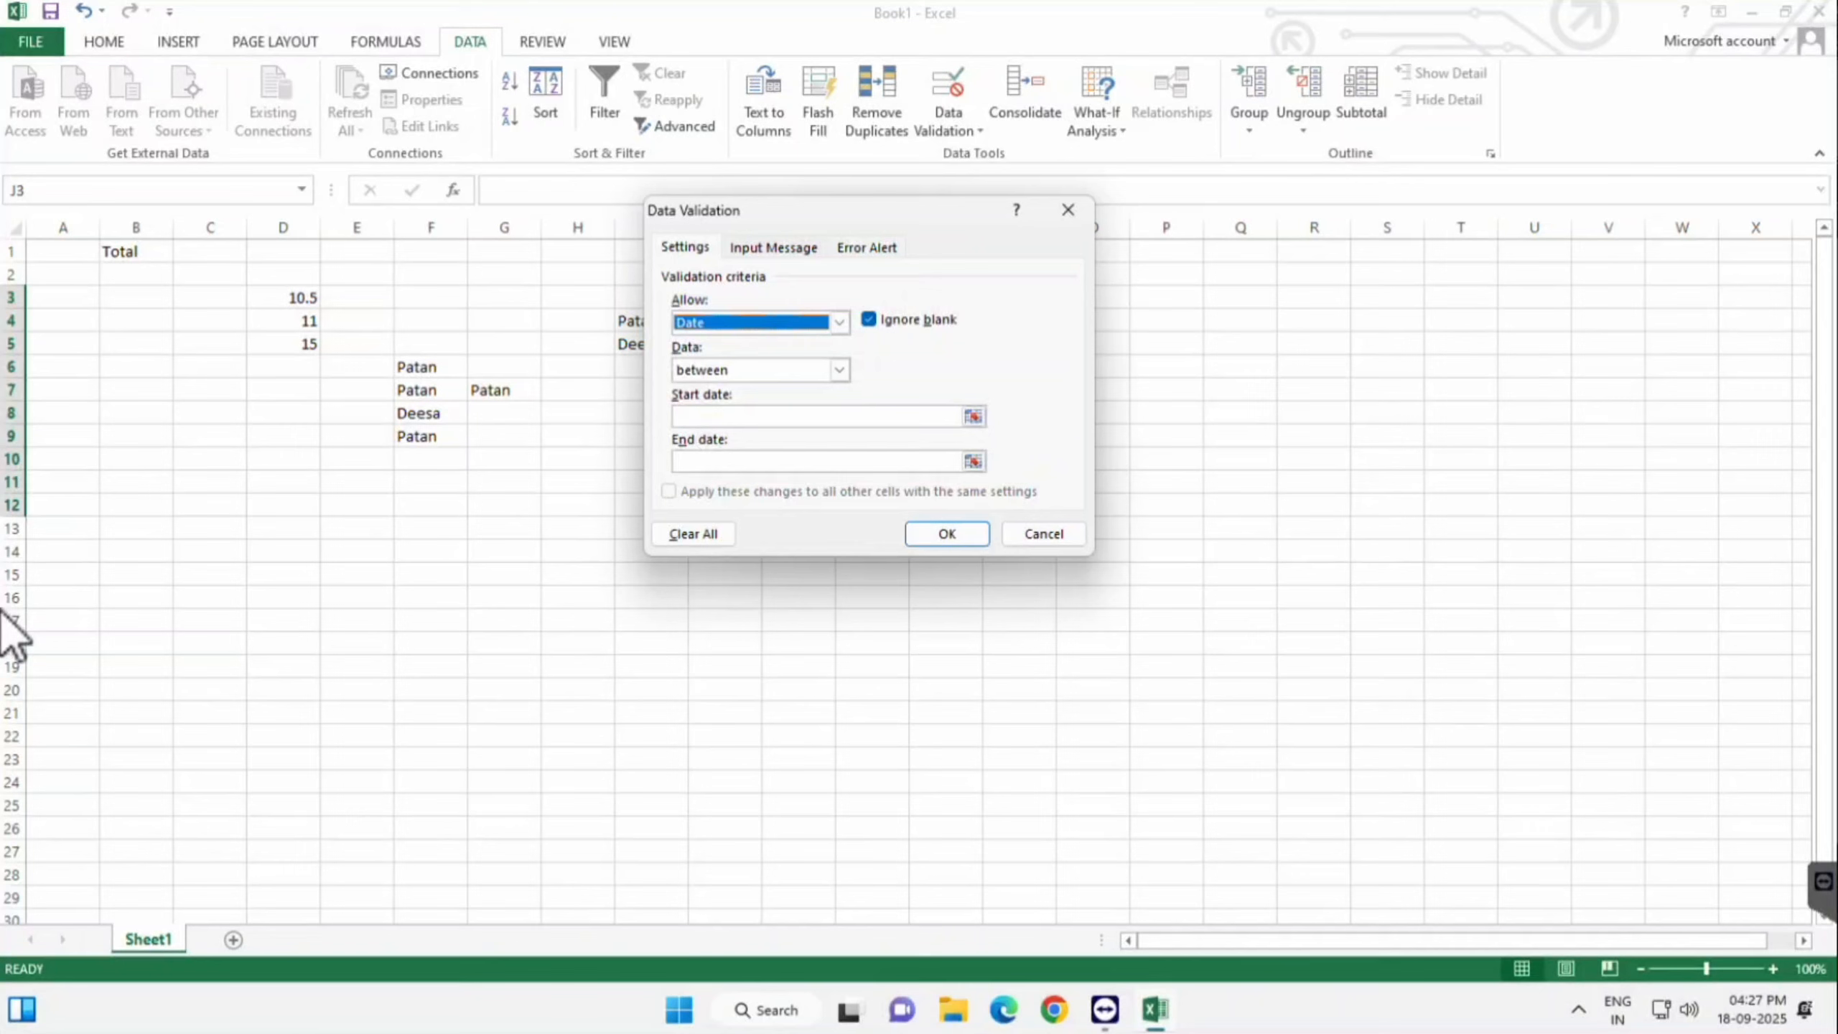
{"action": "left_click_drag", "start_coordinate": [846, 211], "coordinate": [1156, 156]}
{"action": "key", "text": "Tab"}
{"action": "key", "text": "alt+Down"}
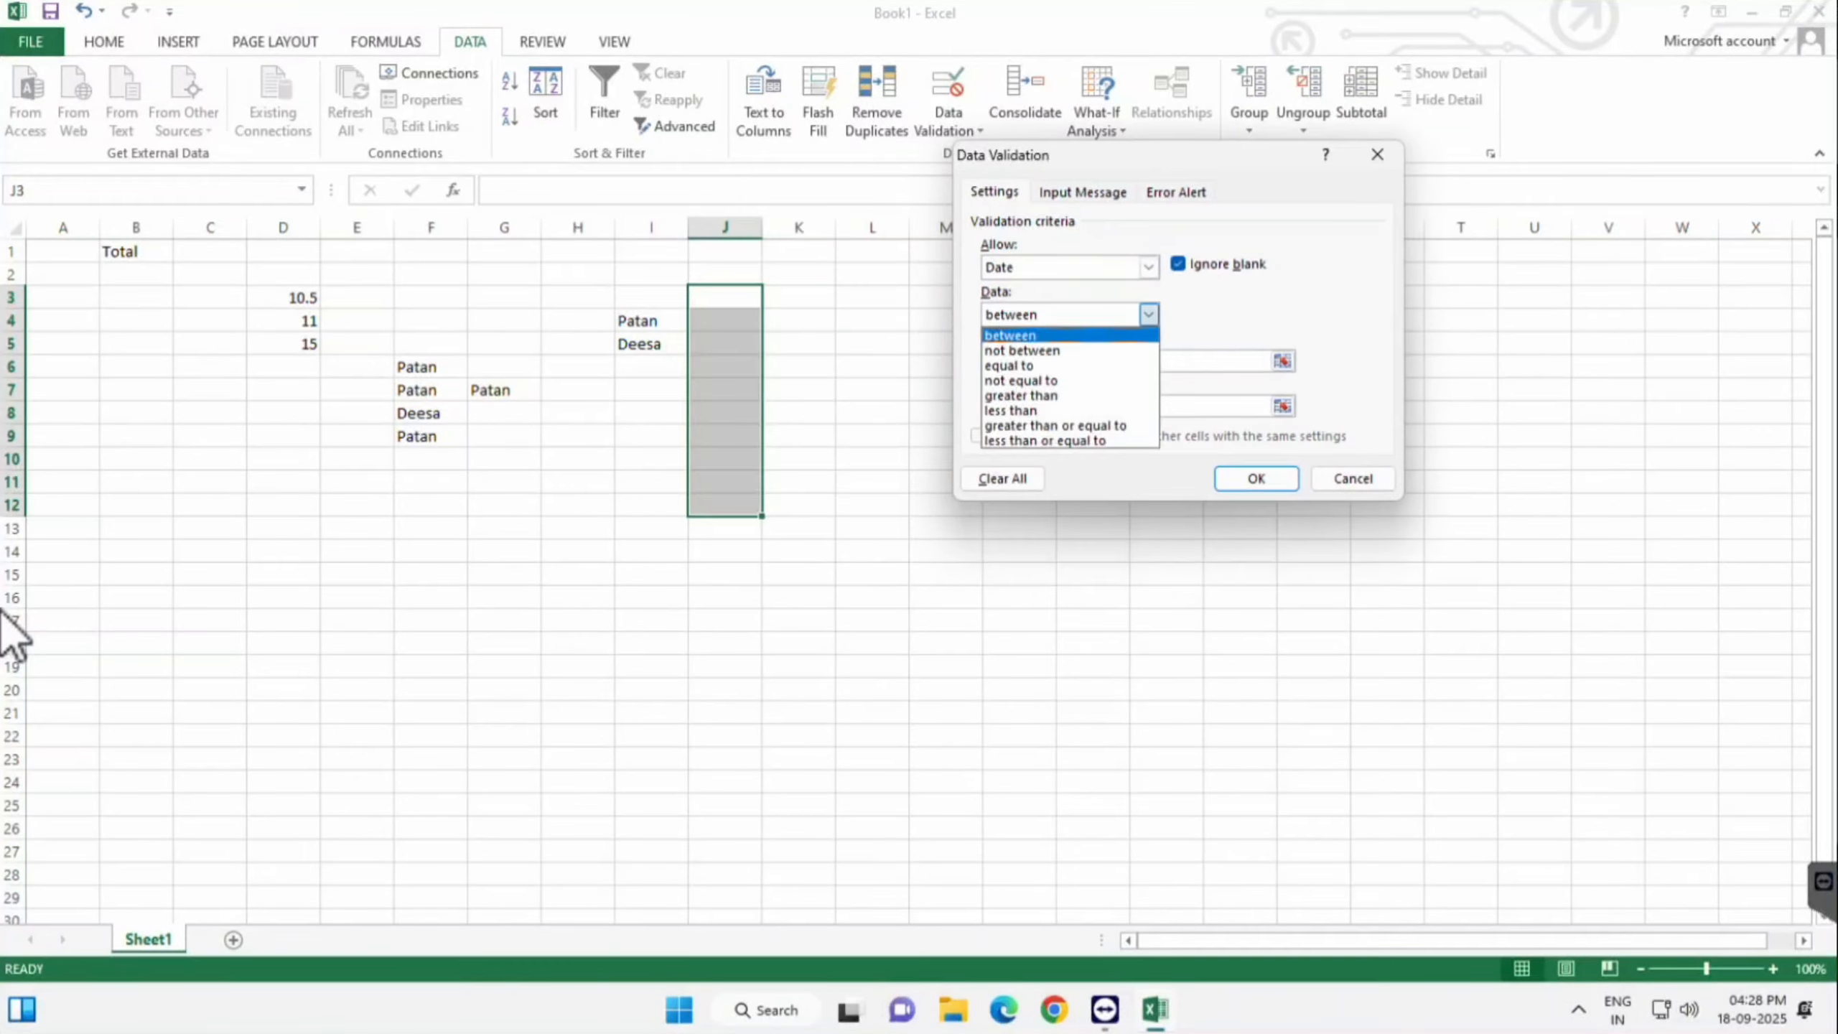
{"action": "key", "text": "Return"}
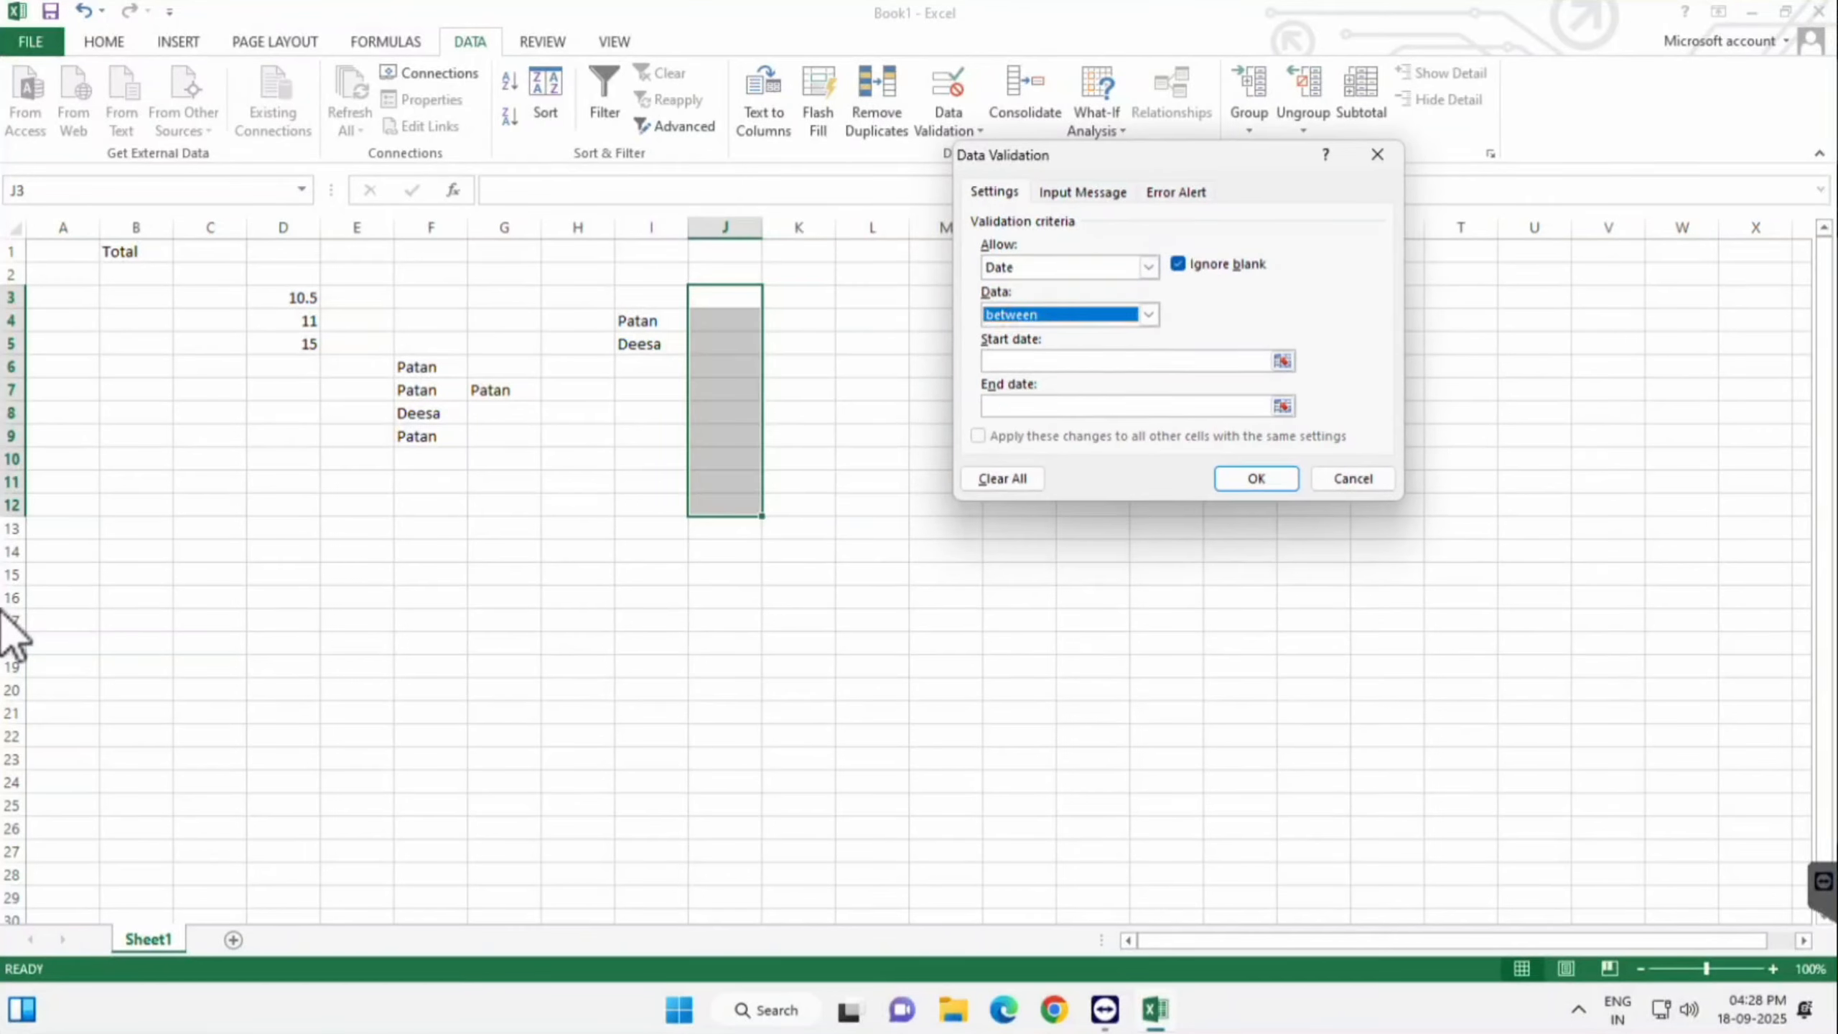
{"action": "key", "text": "Tab"}
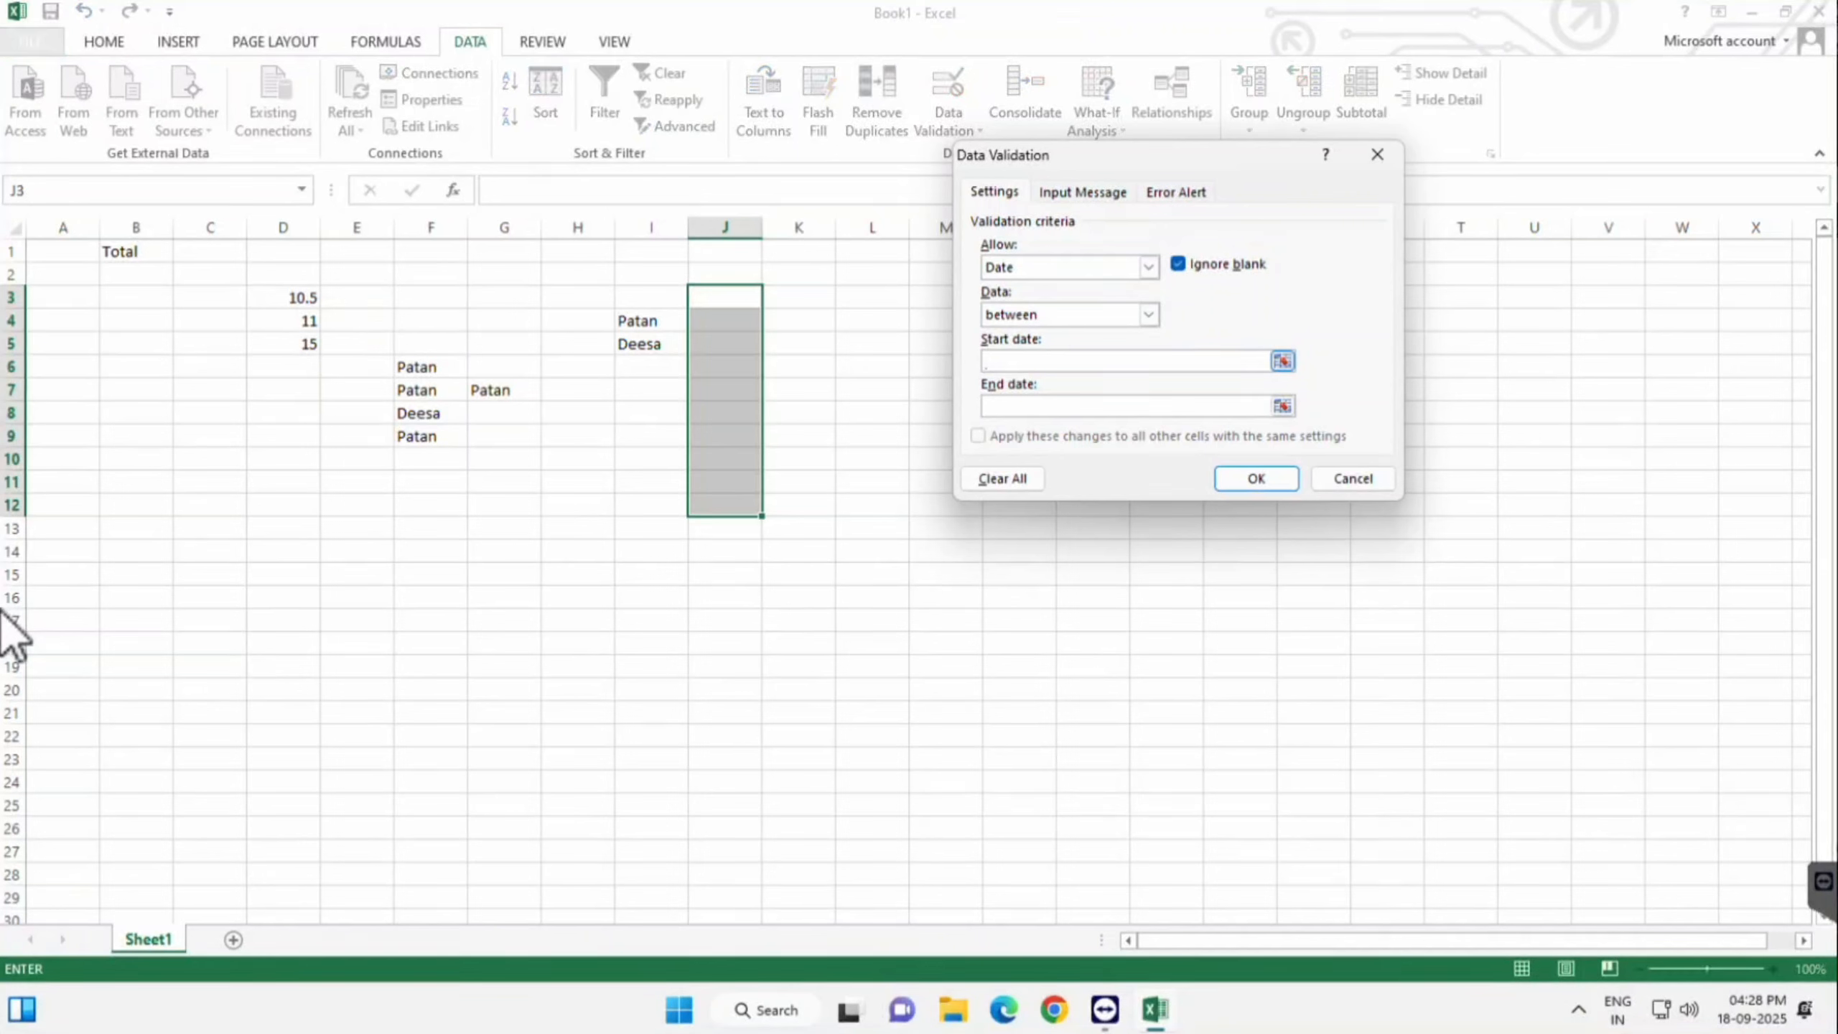
{"action": "type", "text": "1-8-2"}
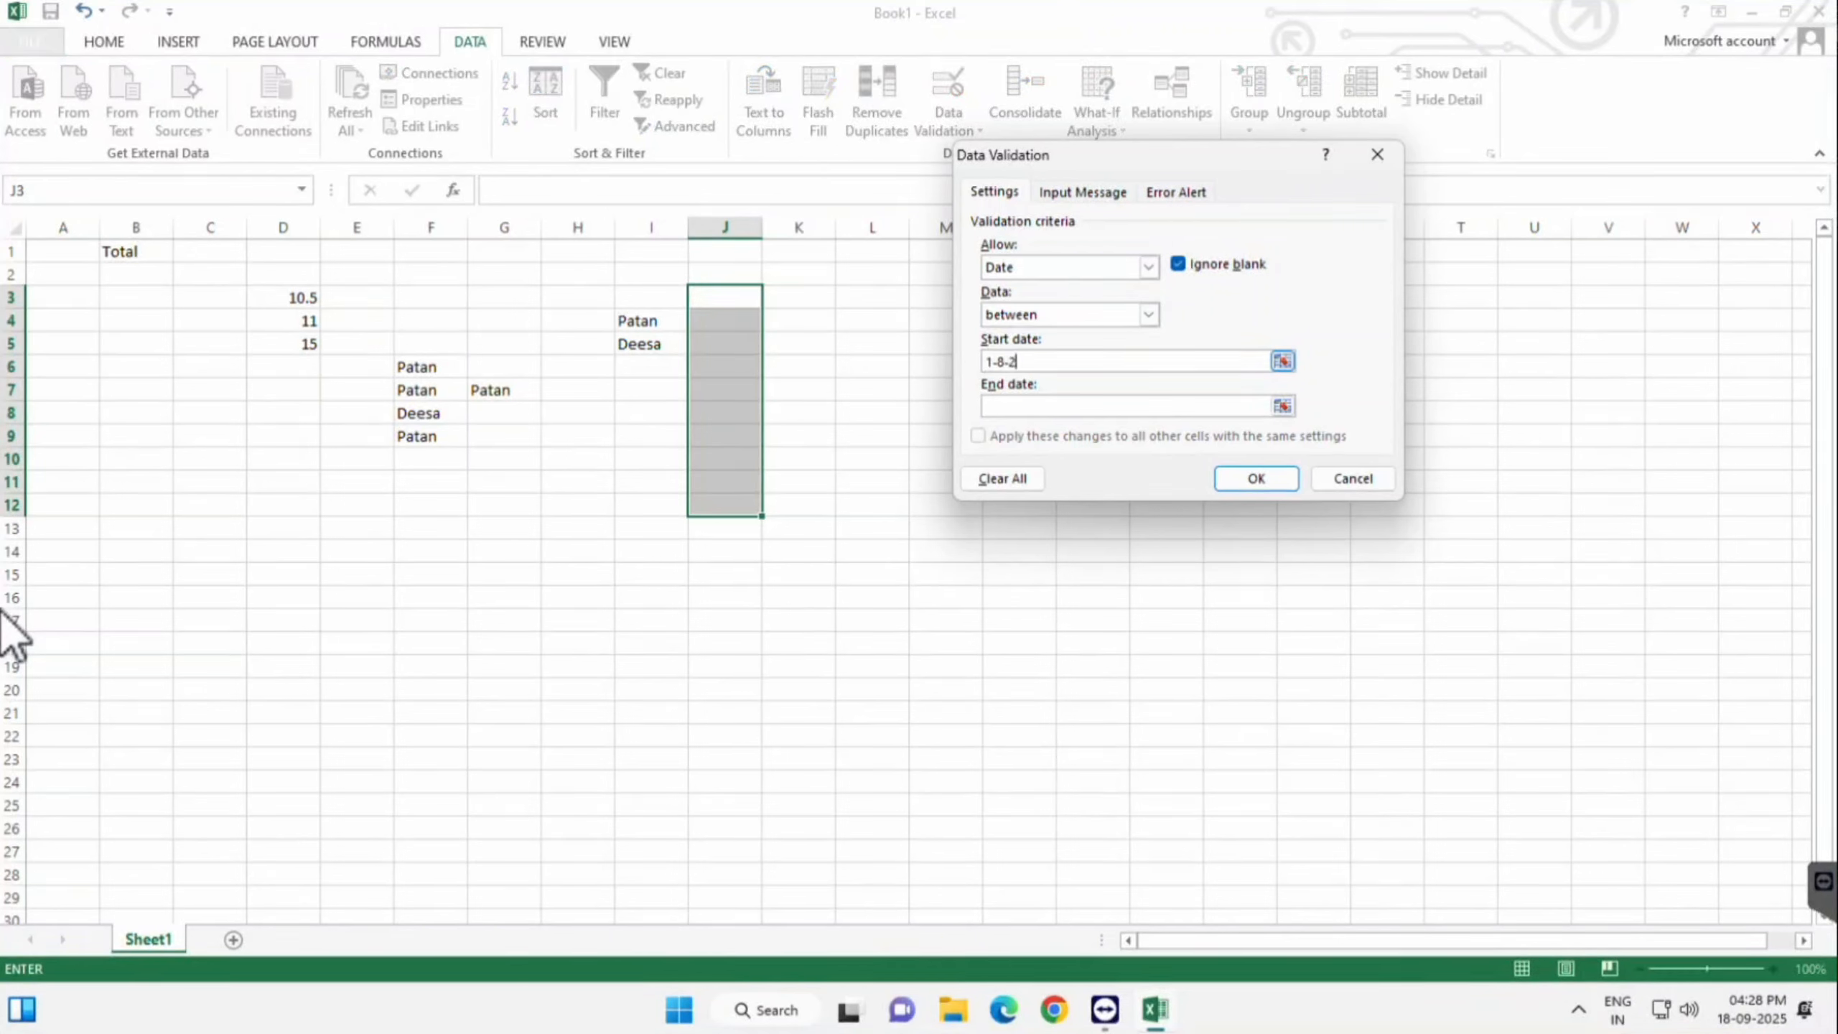
{"action": "type", "text": "02510"}
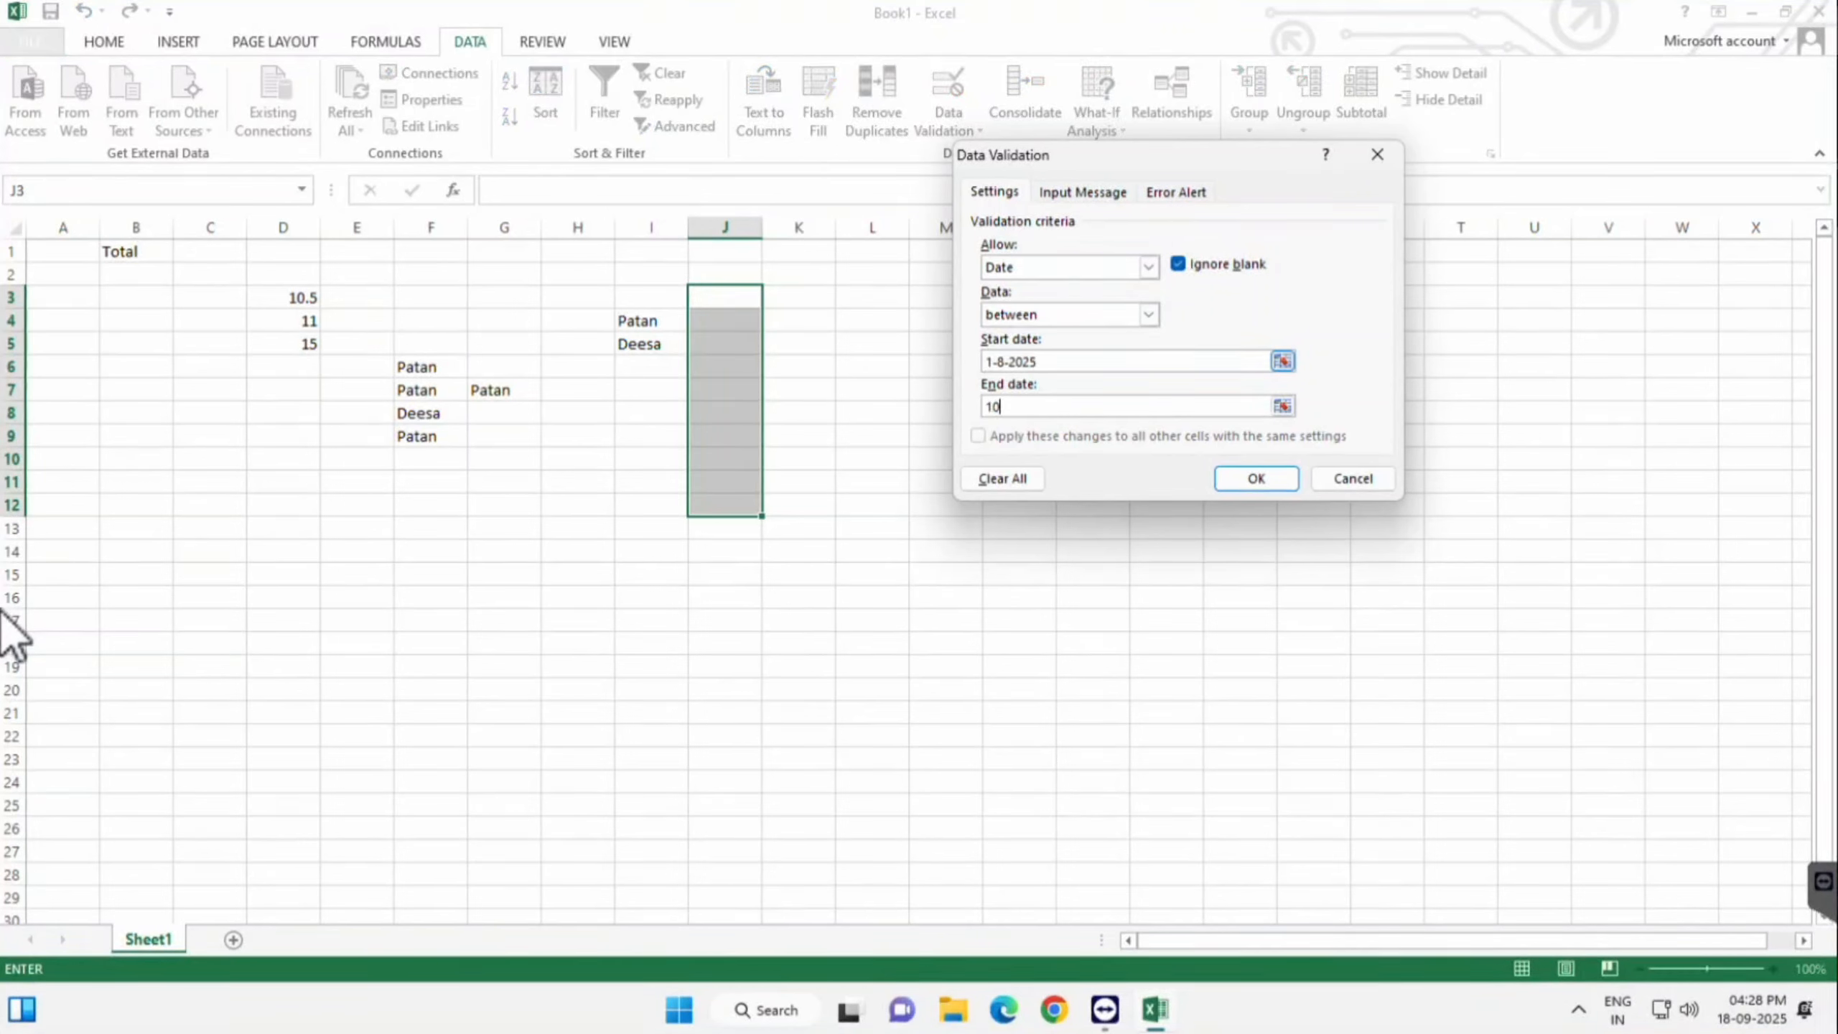
{"action": "type", "text": "-8-2025"}
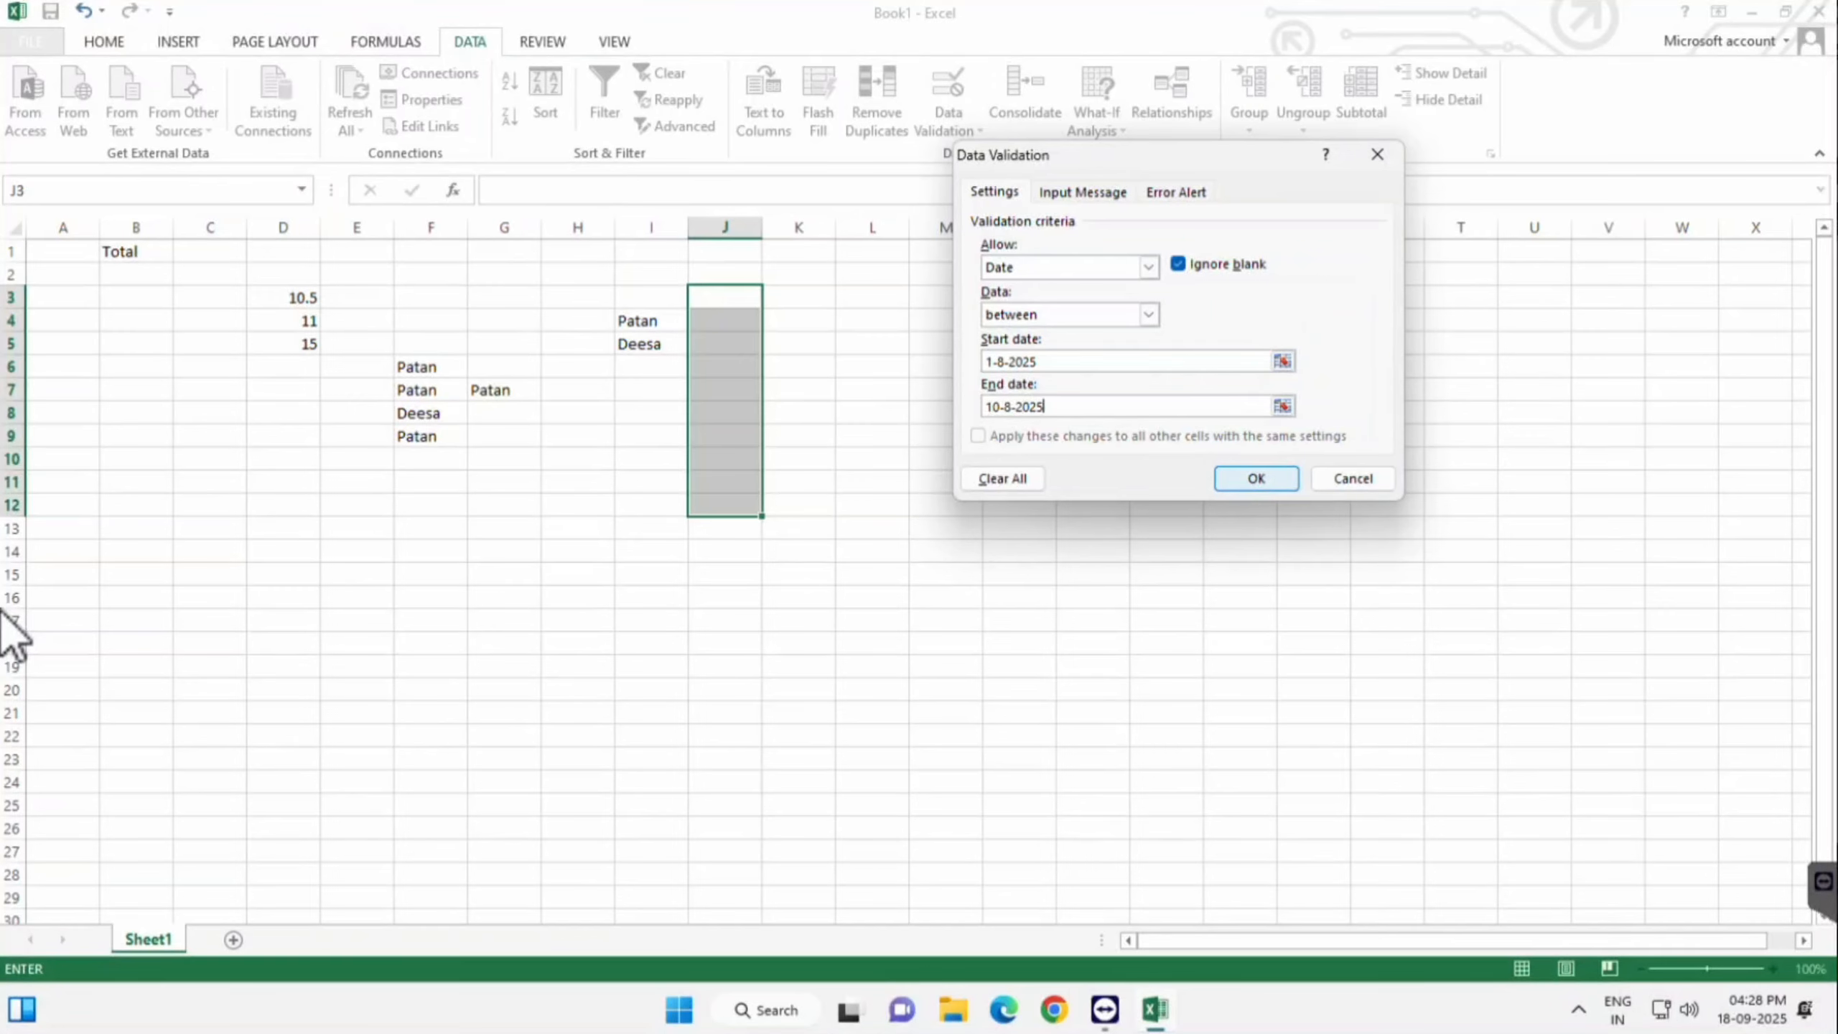
{"action": "key", "text": "Return"}
{"action": "key", "text": "shift+BackSpace"}
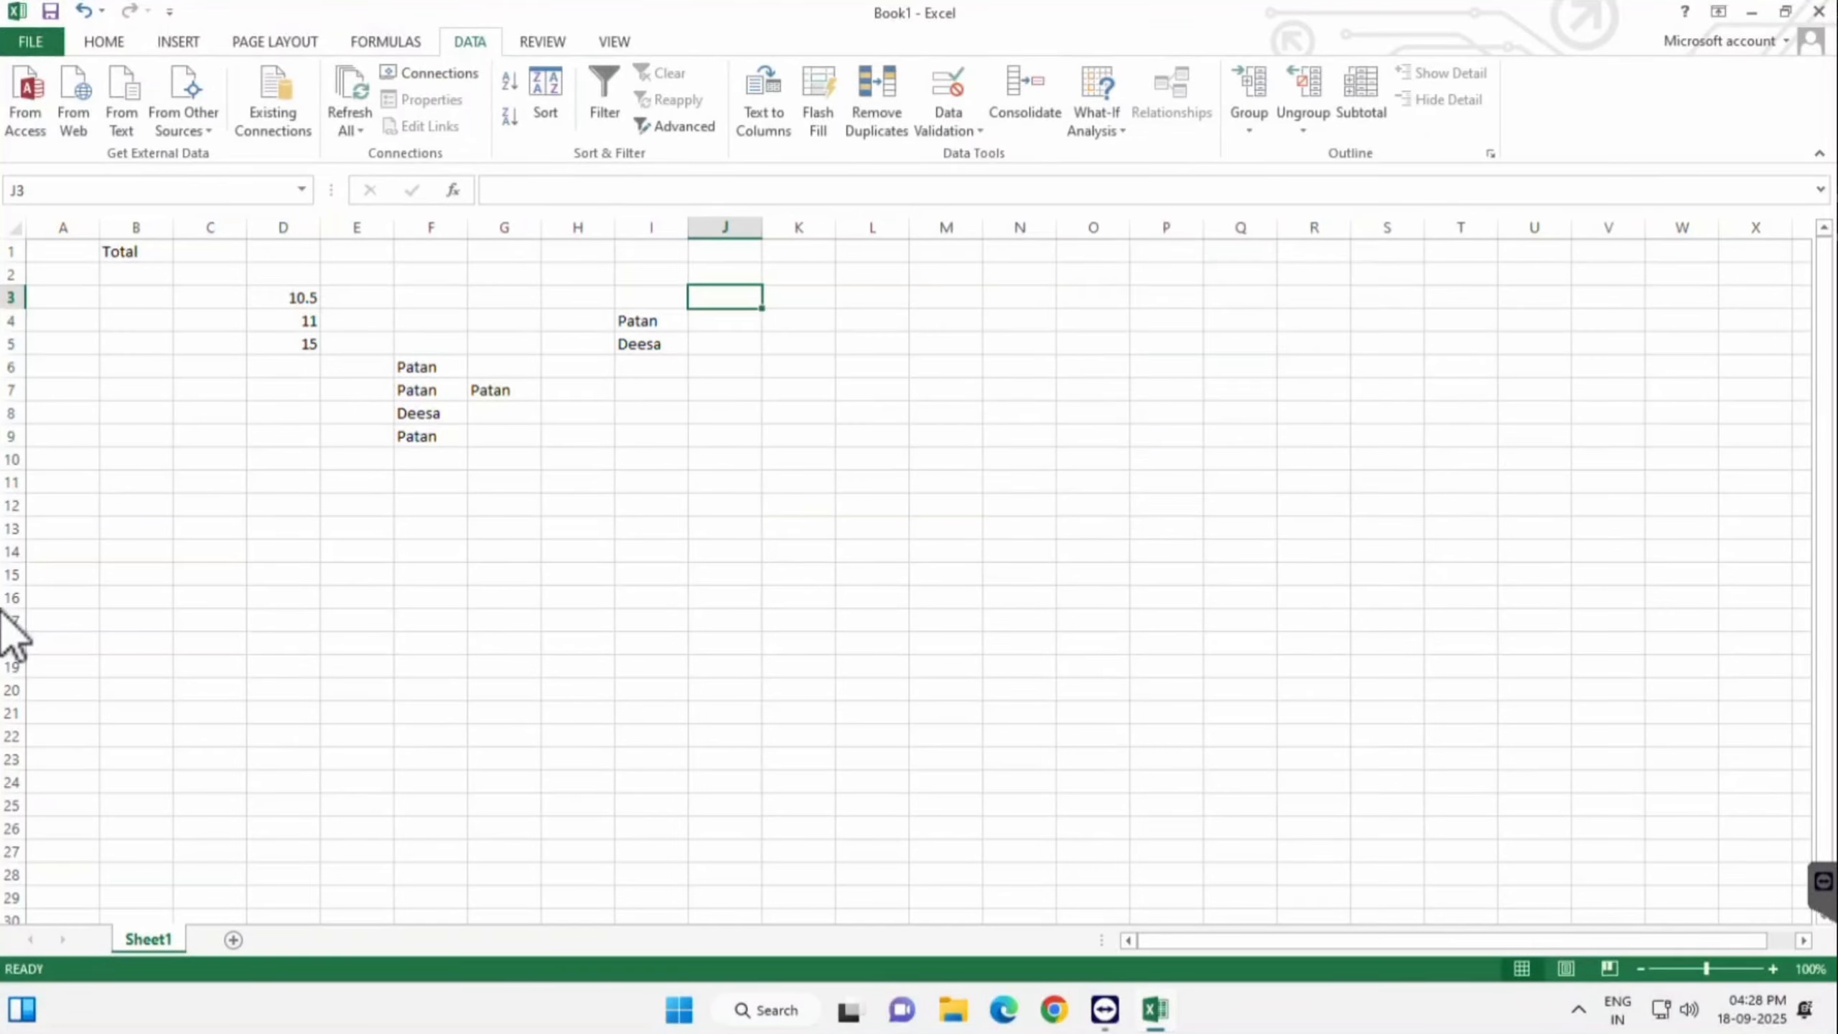
{"action": "type", "text": "1-08-202"}
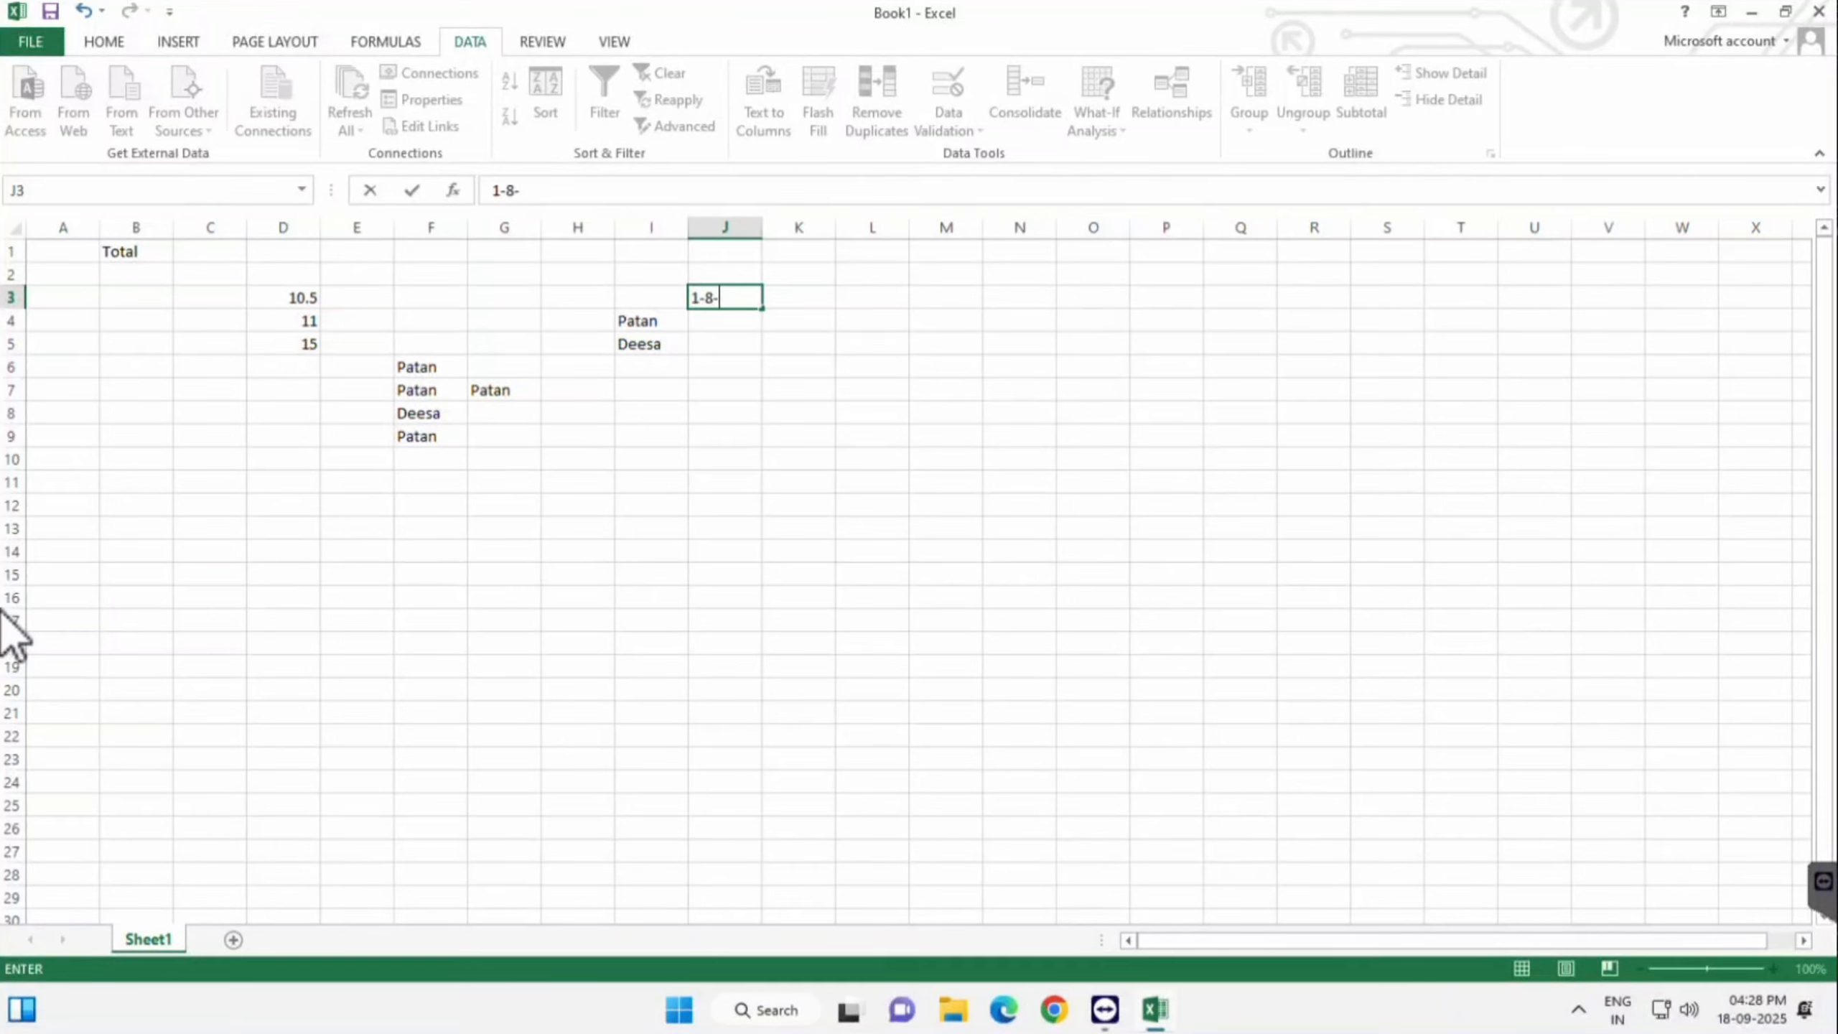
{"action": "type", "text": "5"}
- Enter 1-08-2025 in J3 and 10-08-2025 in J4, then clear the rejected 11-8-25 from J5
{"action": "key", "text": "Return"}
{"action": "type", "text": "10-"}
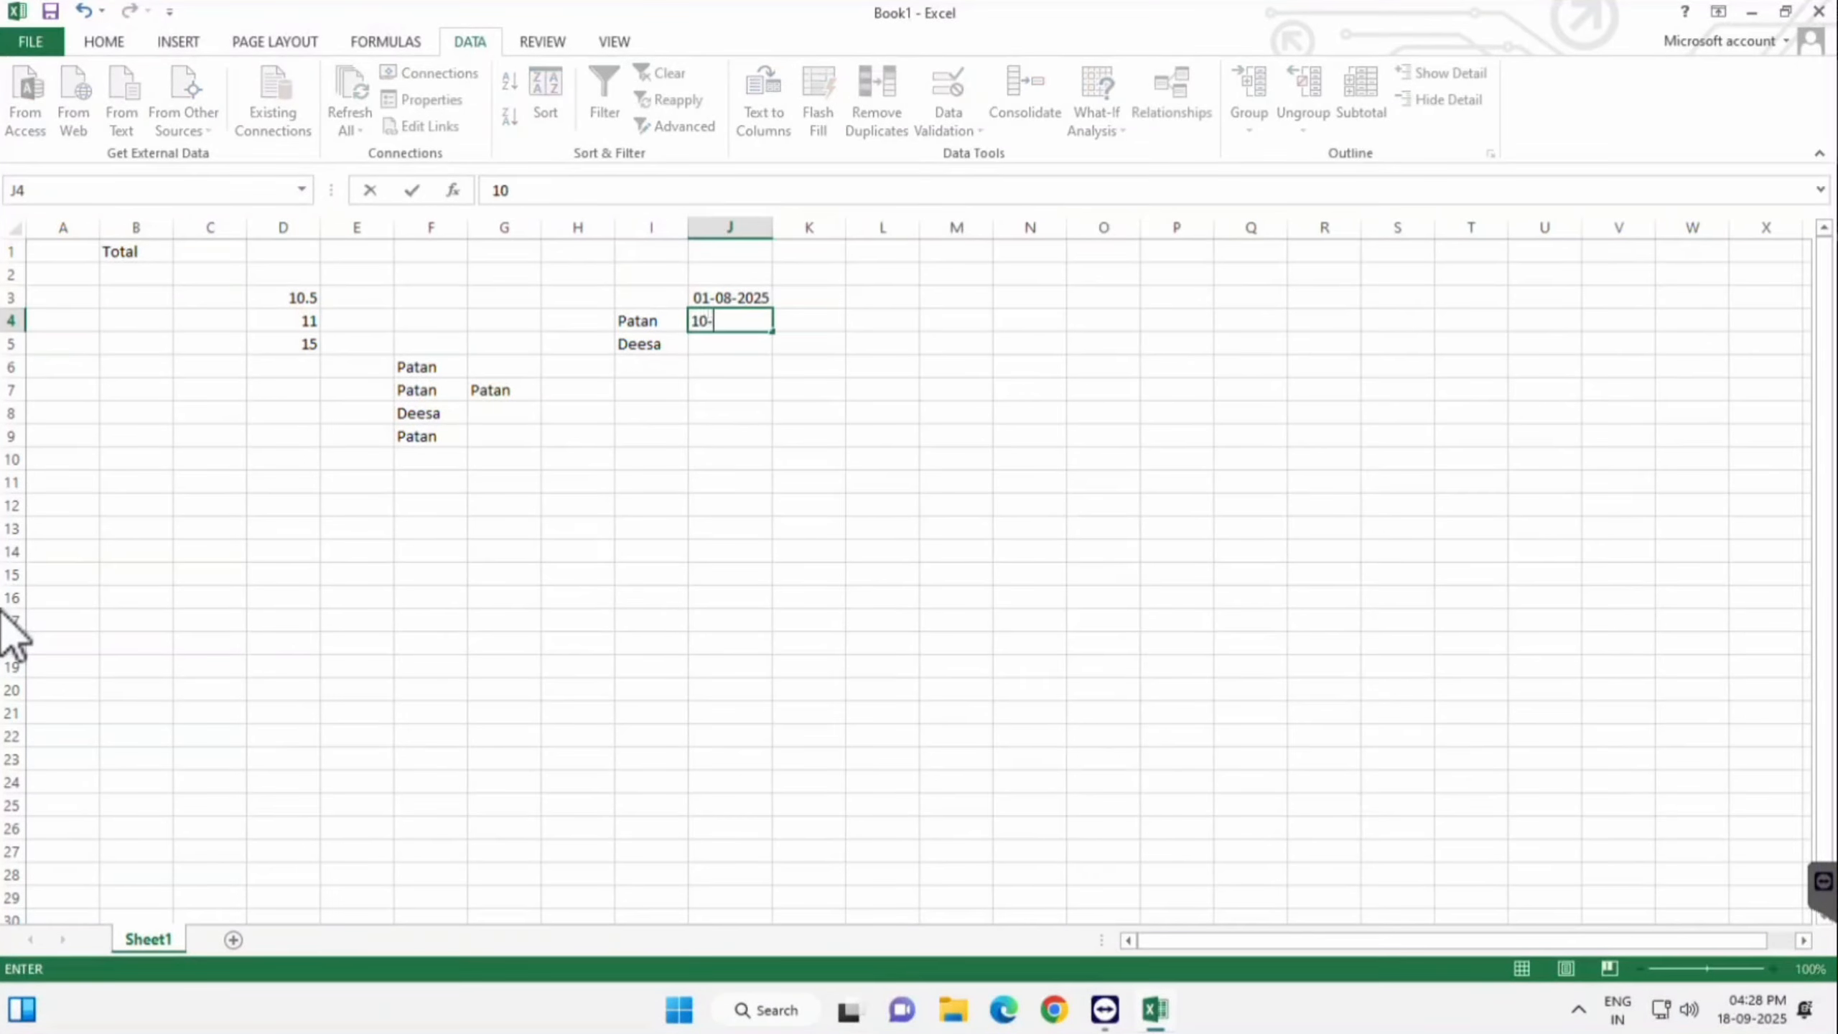
{"action": "type", "text": "08-2025"}
{"action": "key", "text": "Return"}
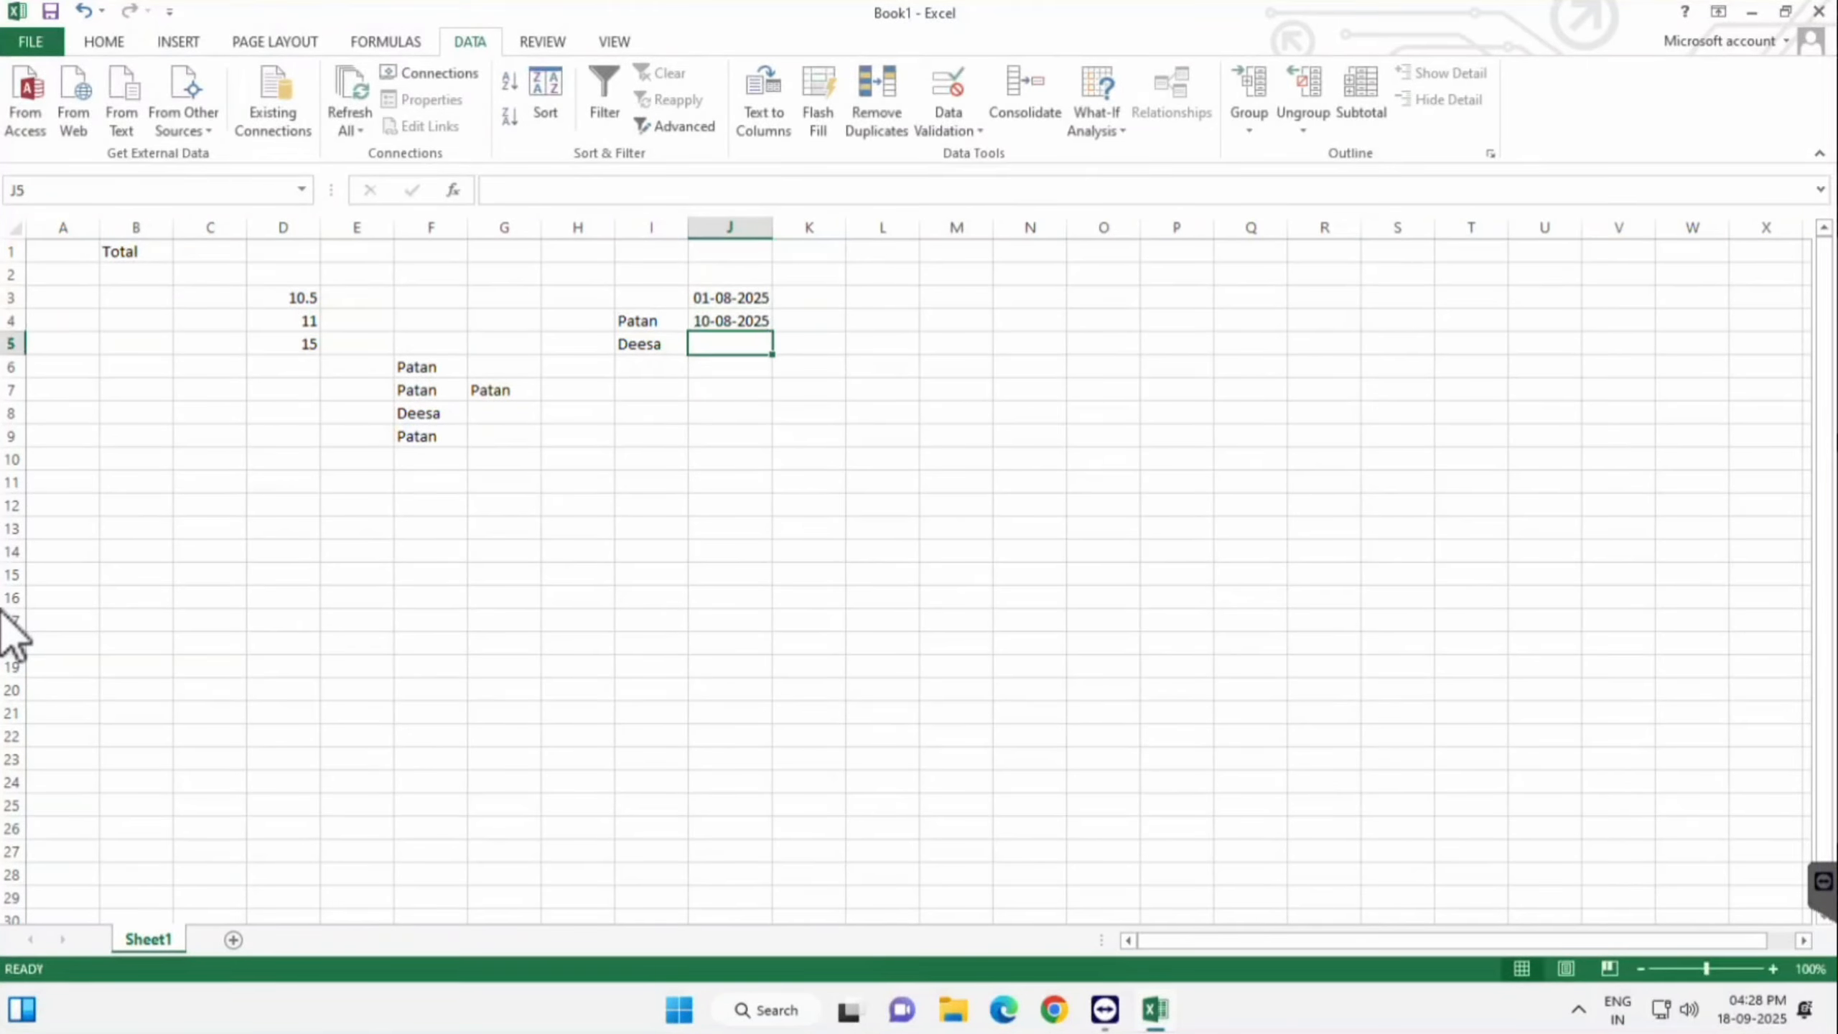
{"action": "type", "text": "11-8-25"}
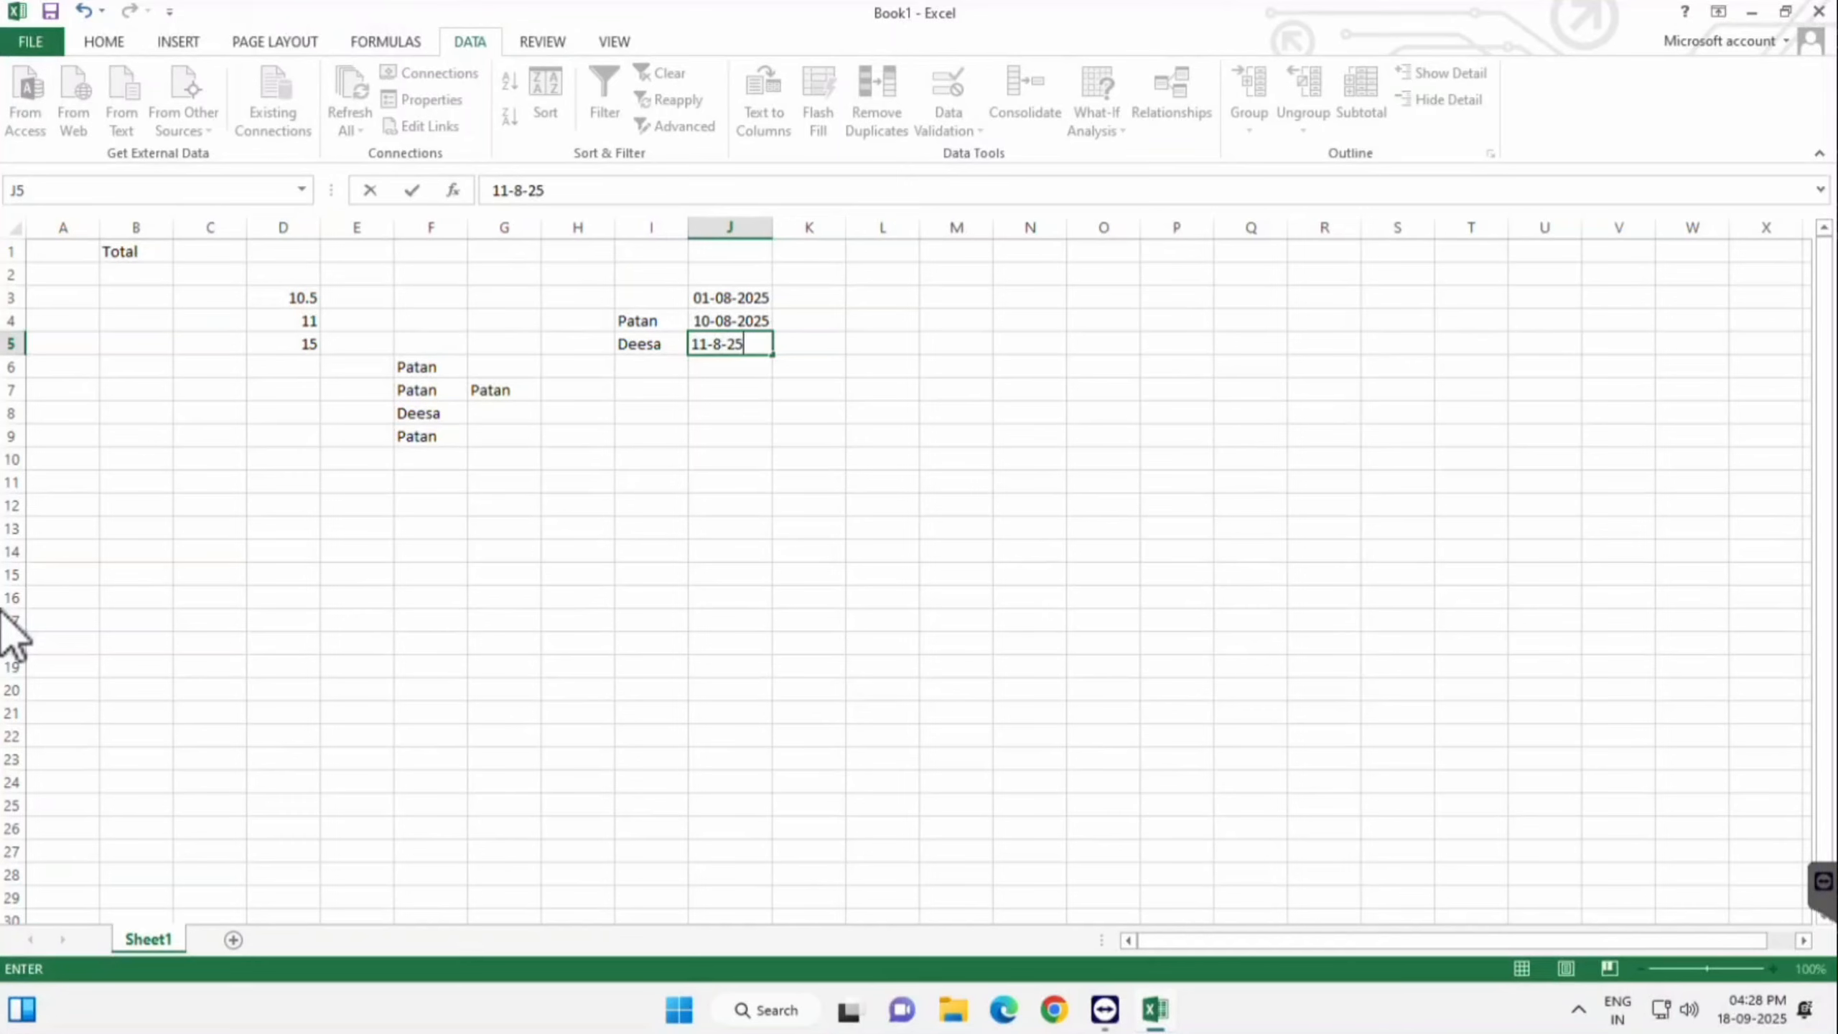
{"action": "key", "text": "Return"}
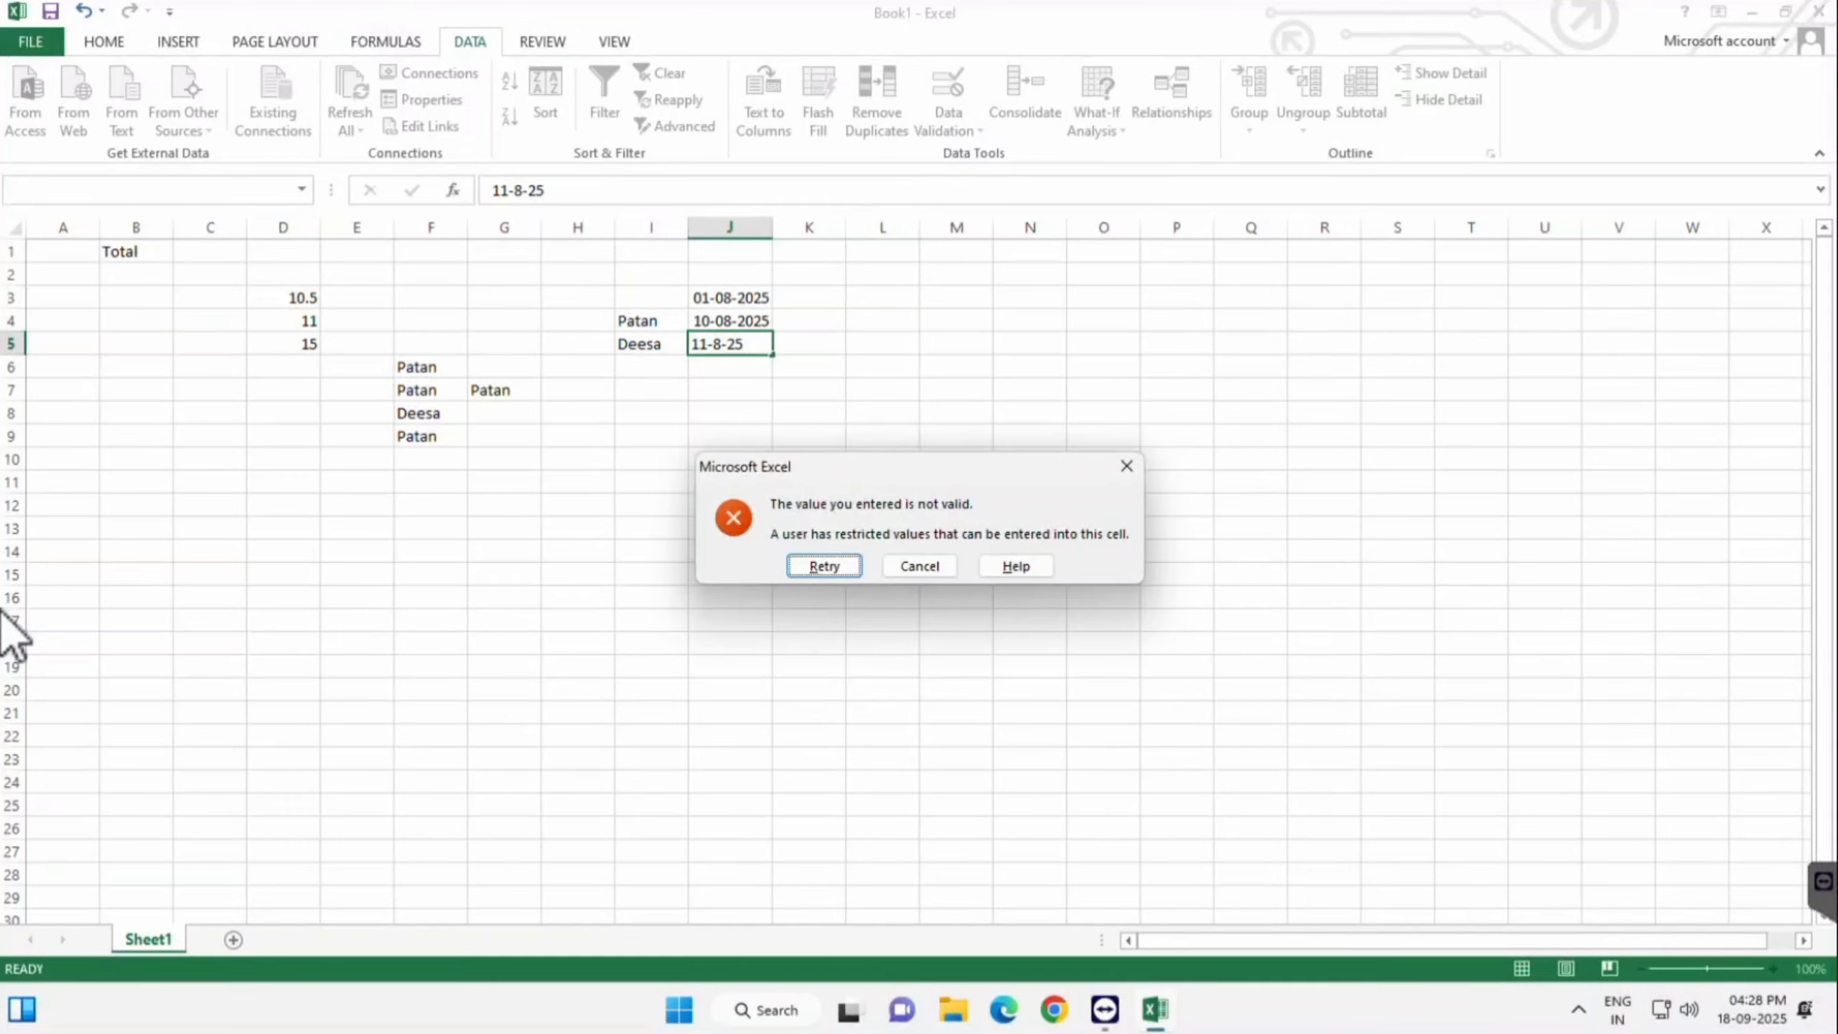
{"action": "key", "text": "Return"}
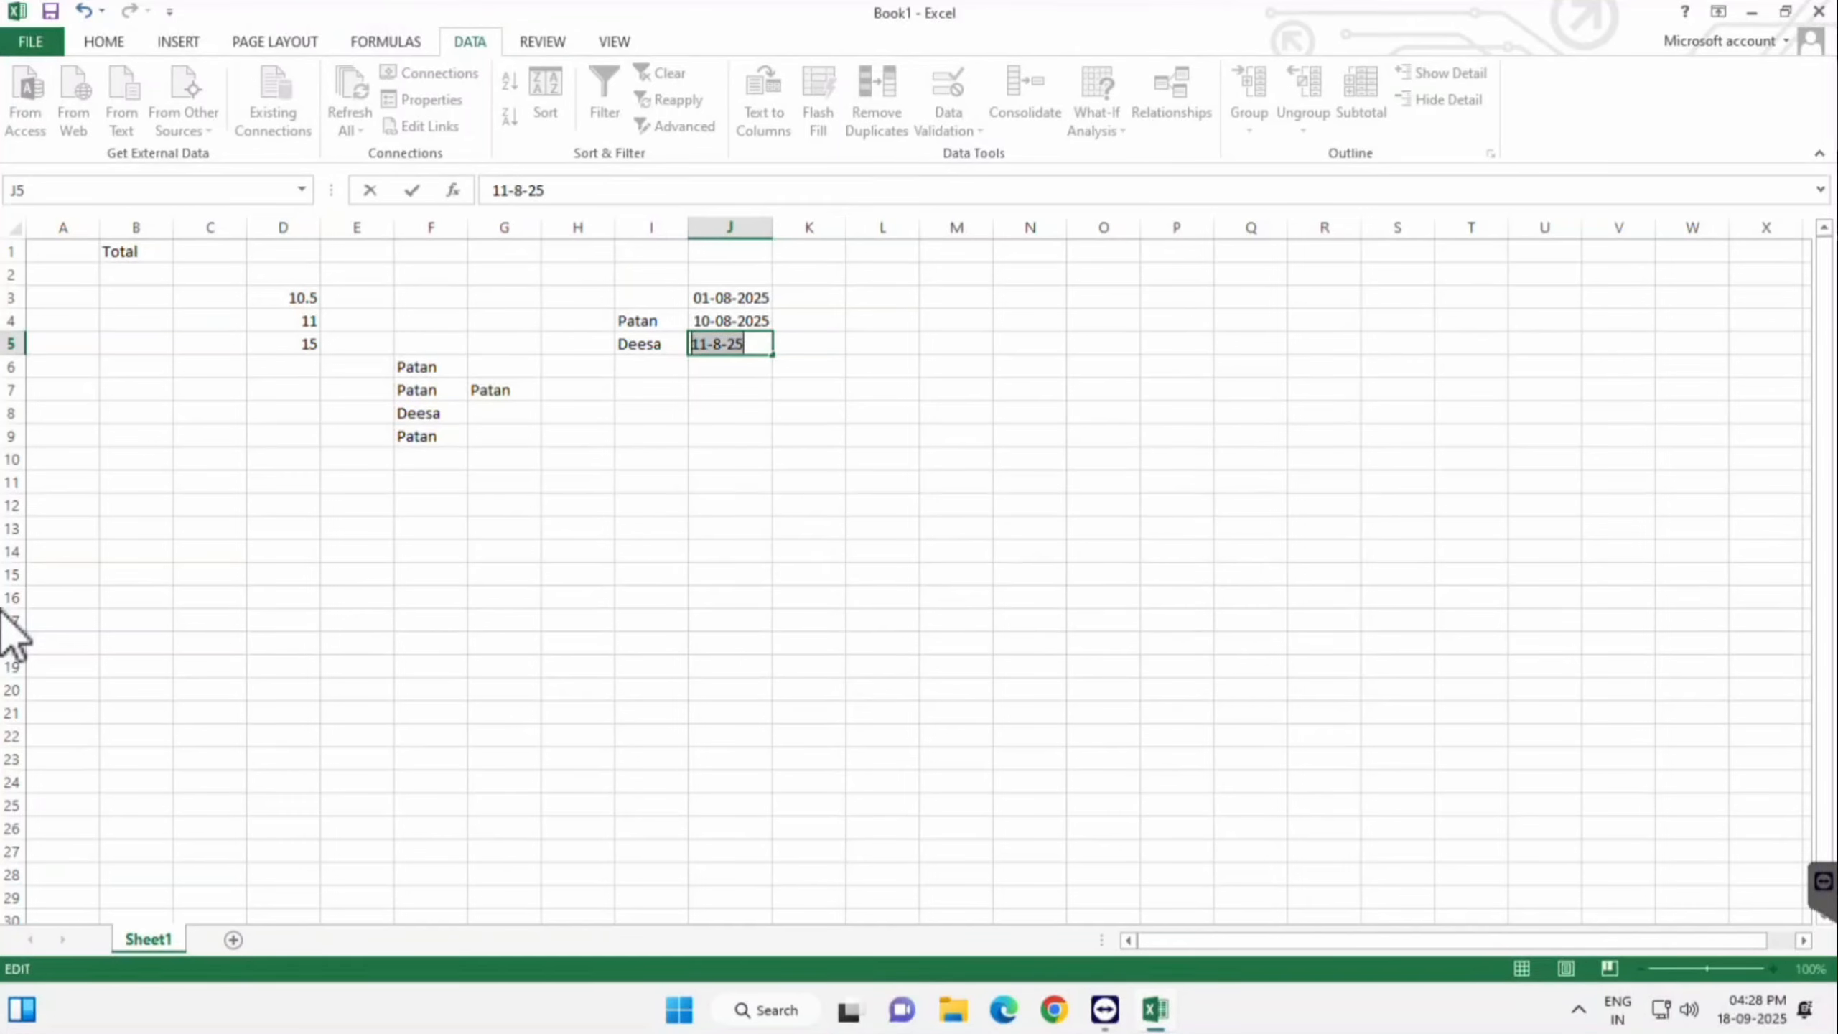
{"action": "key", "text": "BackSpace"}
{"action": "key", "text": "Return"}
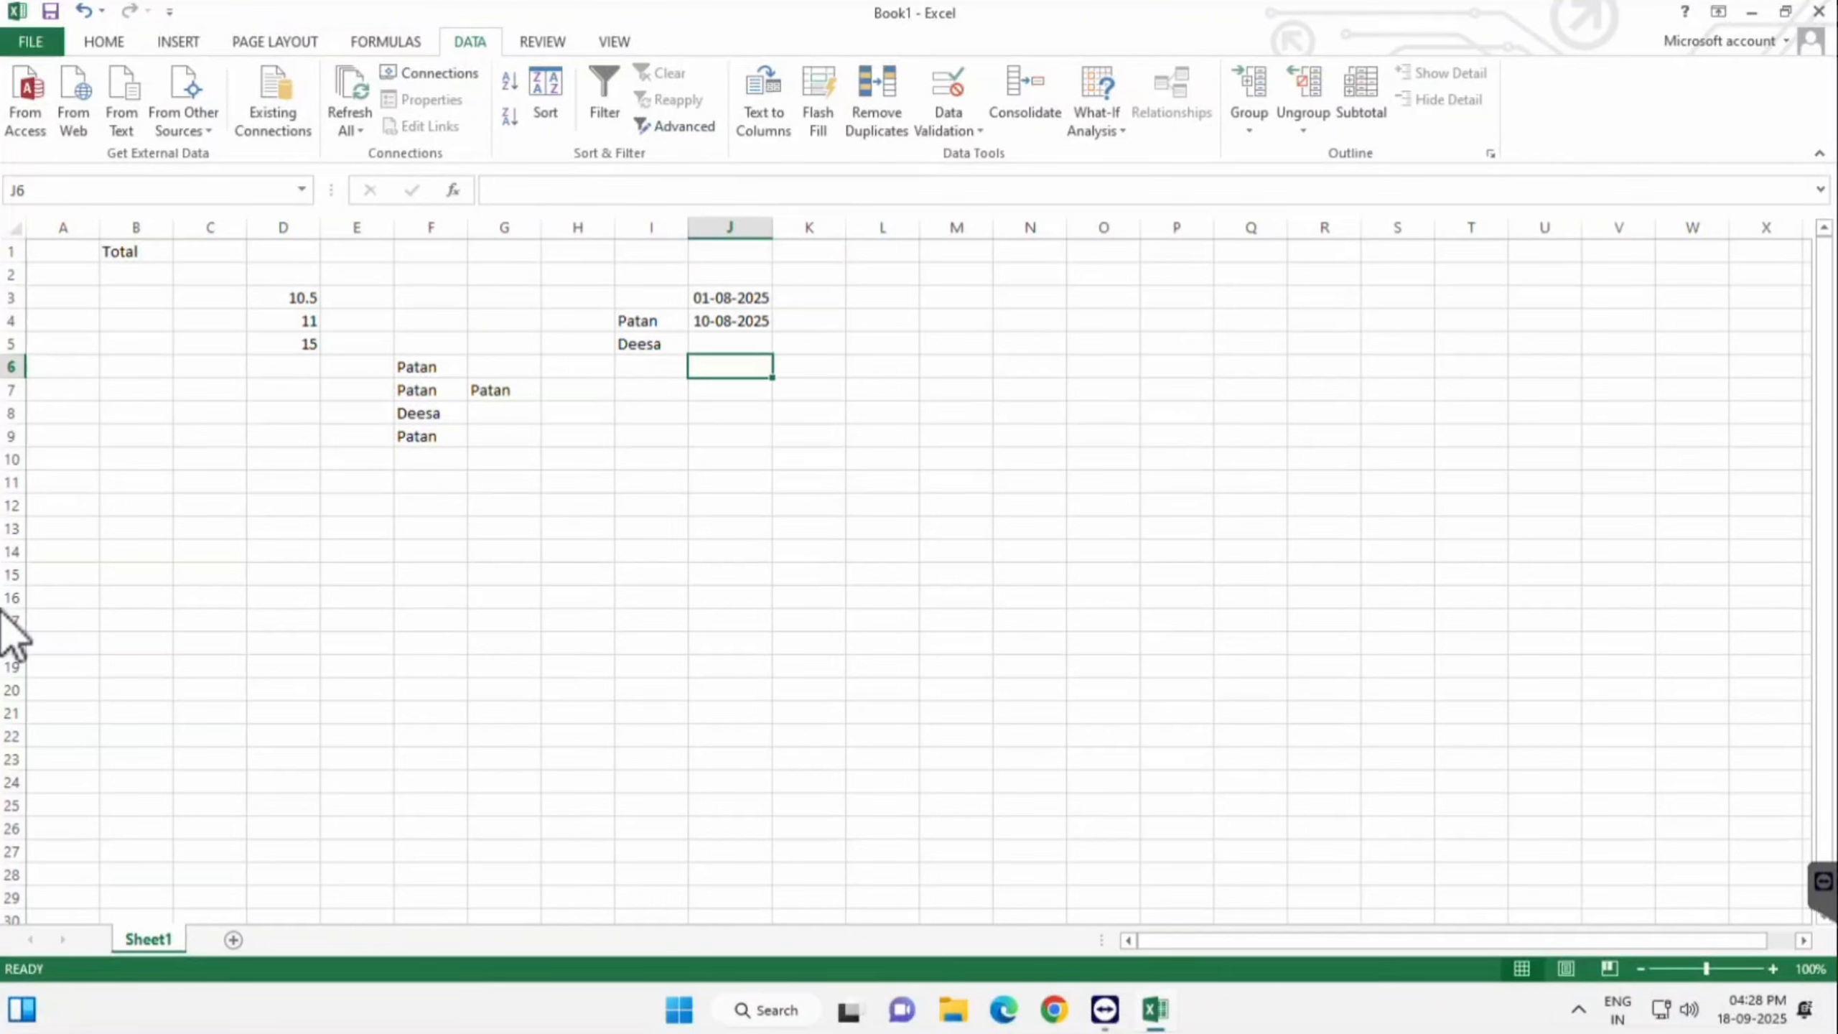
{"action": "left_click", "coordinate": [882, 297]}
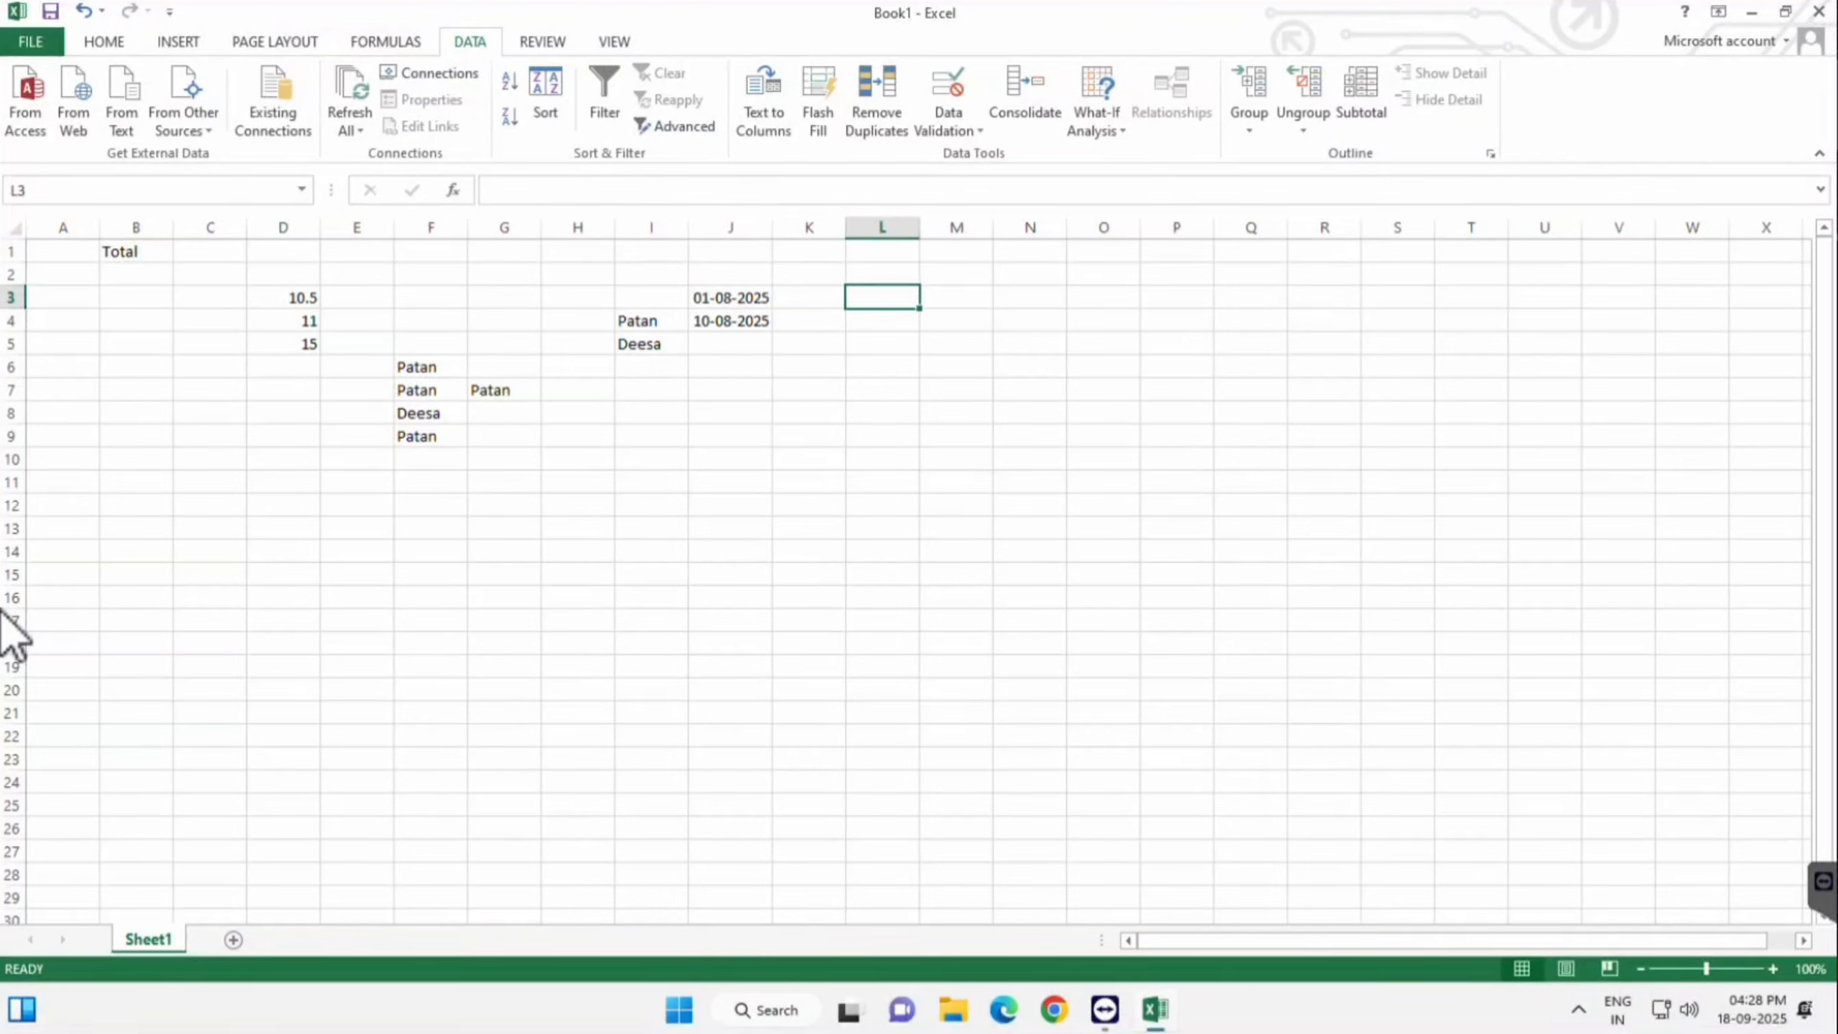
{"action": "key", "text": "alt+a"}
{"action": "key", "text": "v"}
{"action": "key", "text": "v"}
{"action": "left_click", "coordinate": [1149, 267]}
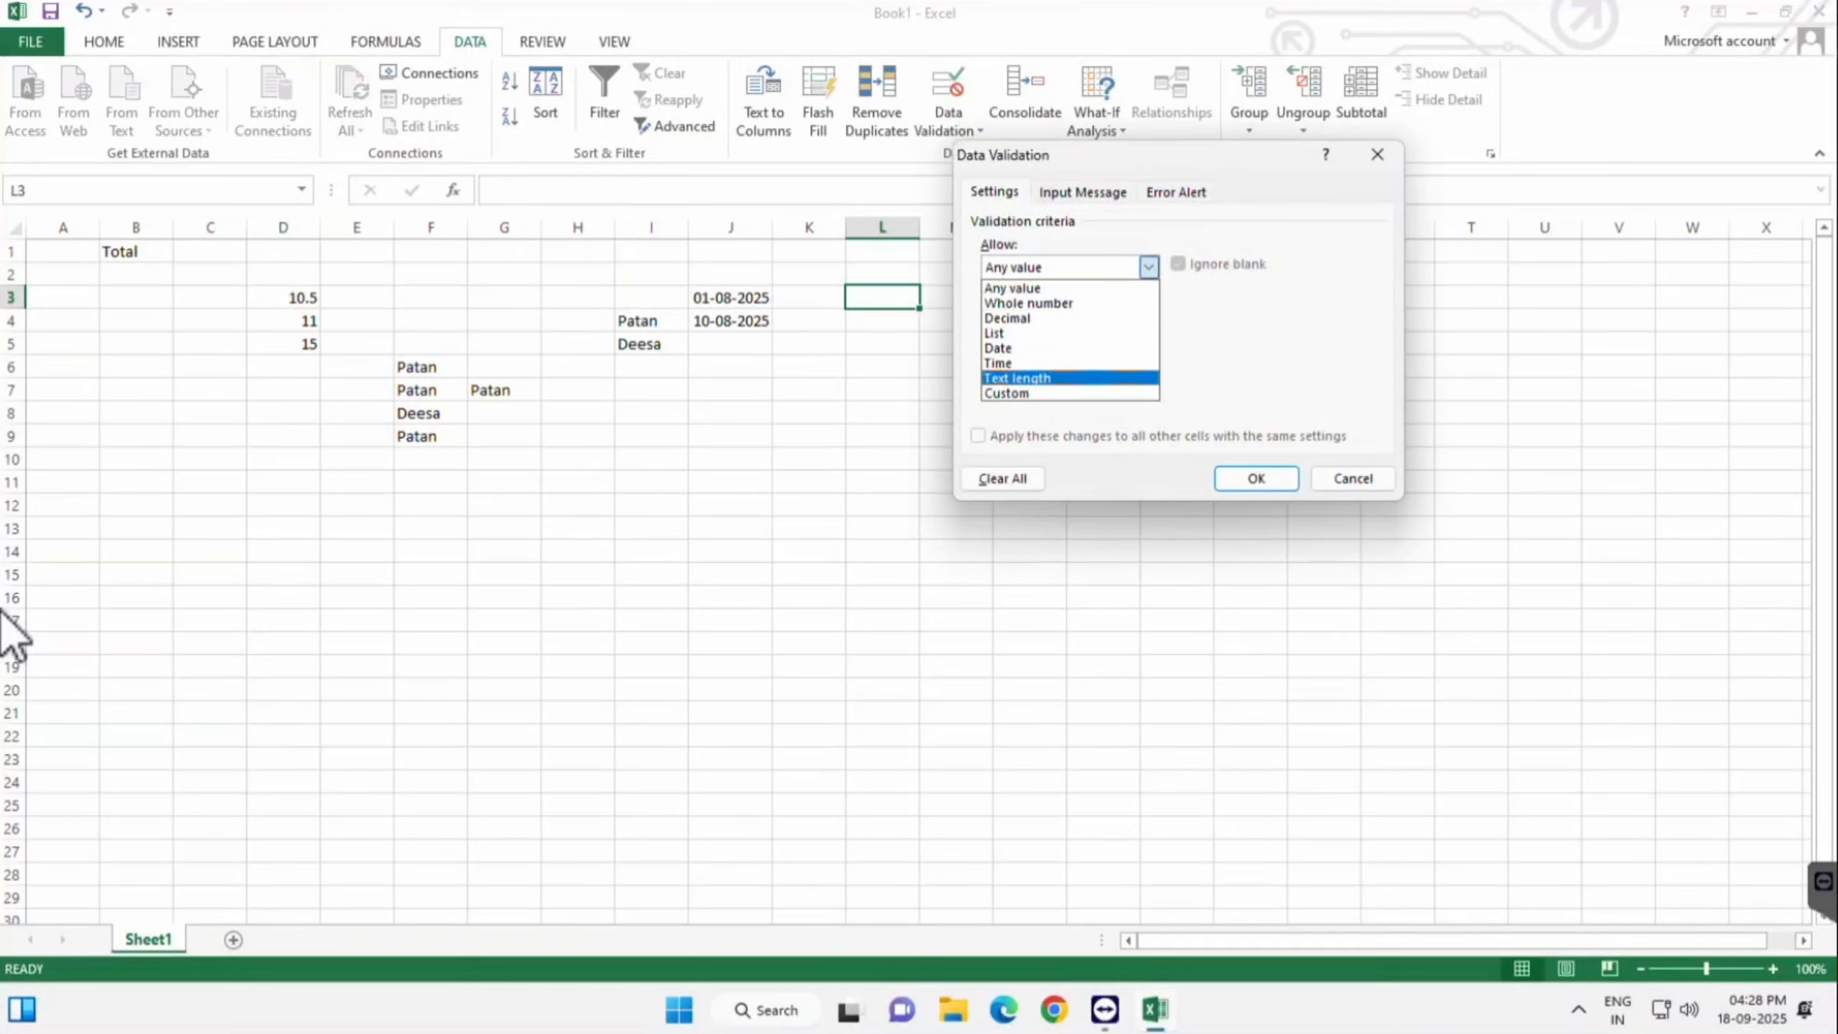
{"action": "key", "text": "Return"}
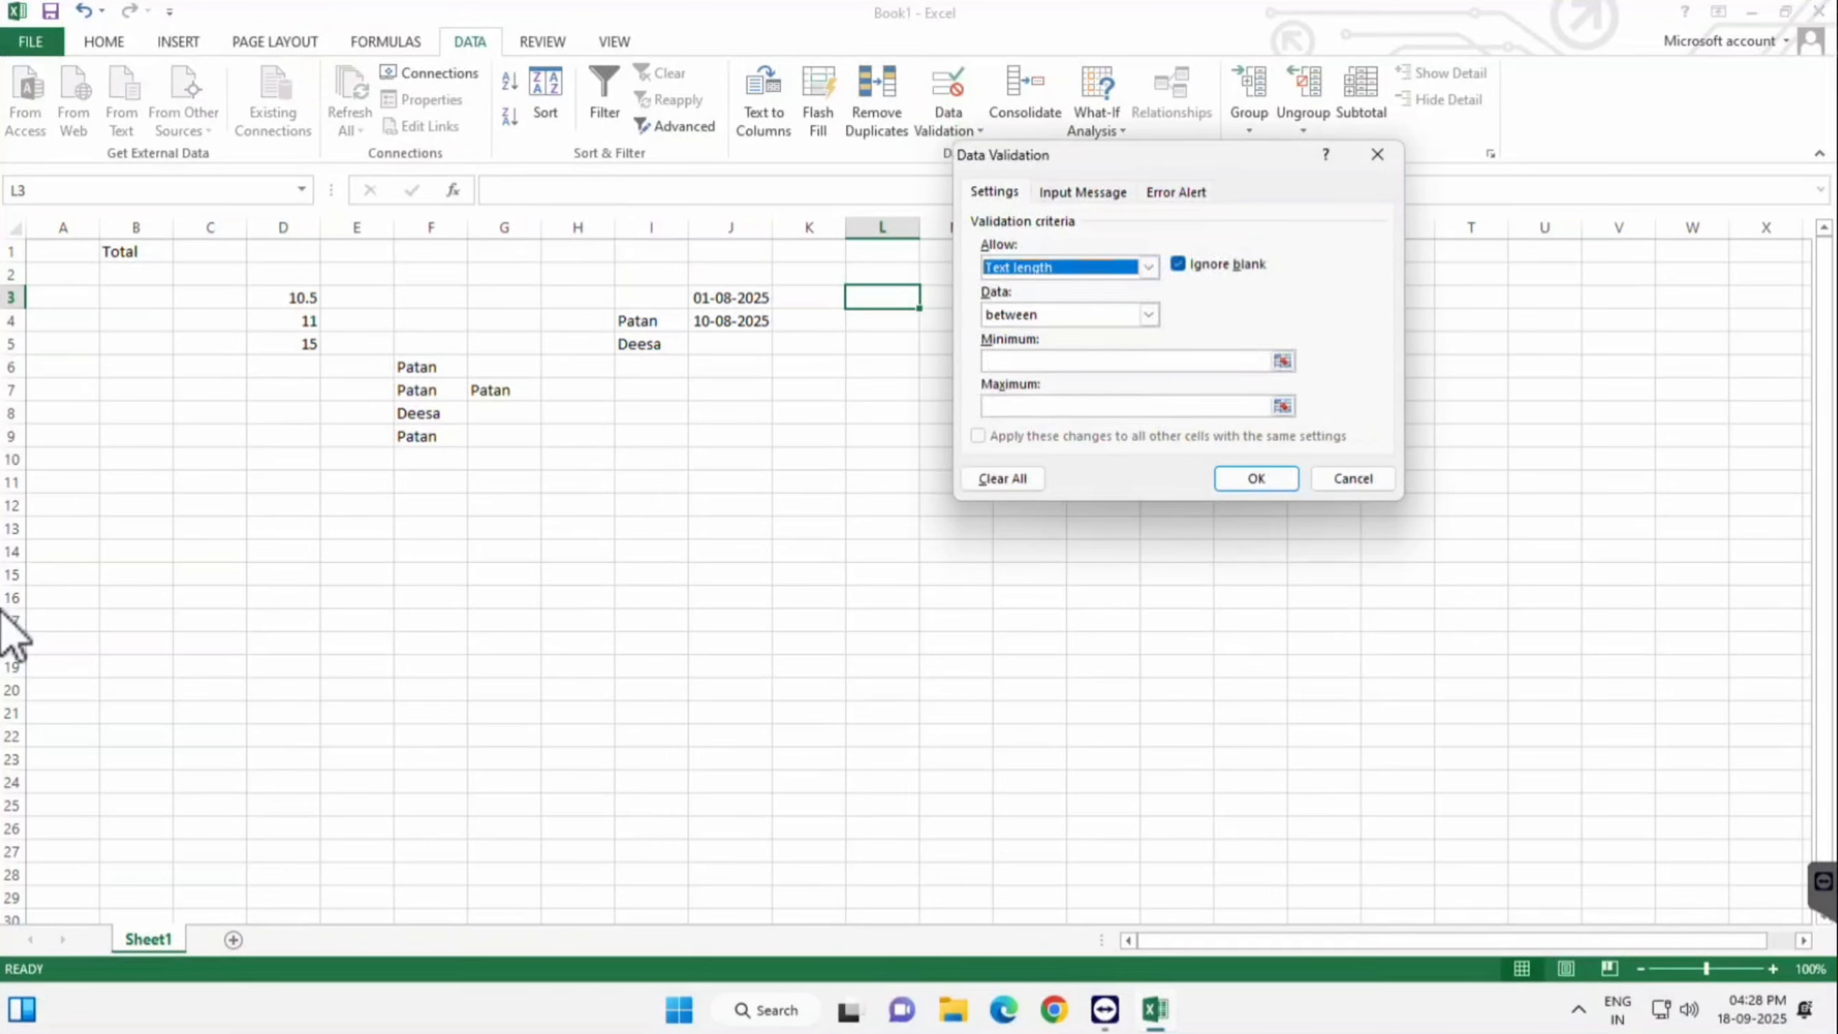
{"action": "left_click_drag", "start_coordinate": [1158, 155], "coordinate": [1160, 160]}
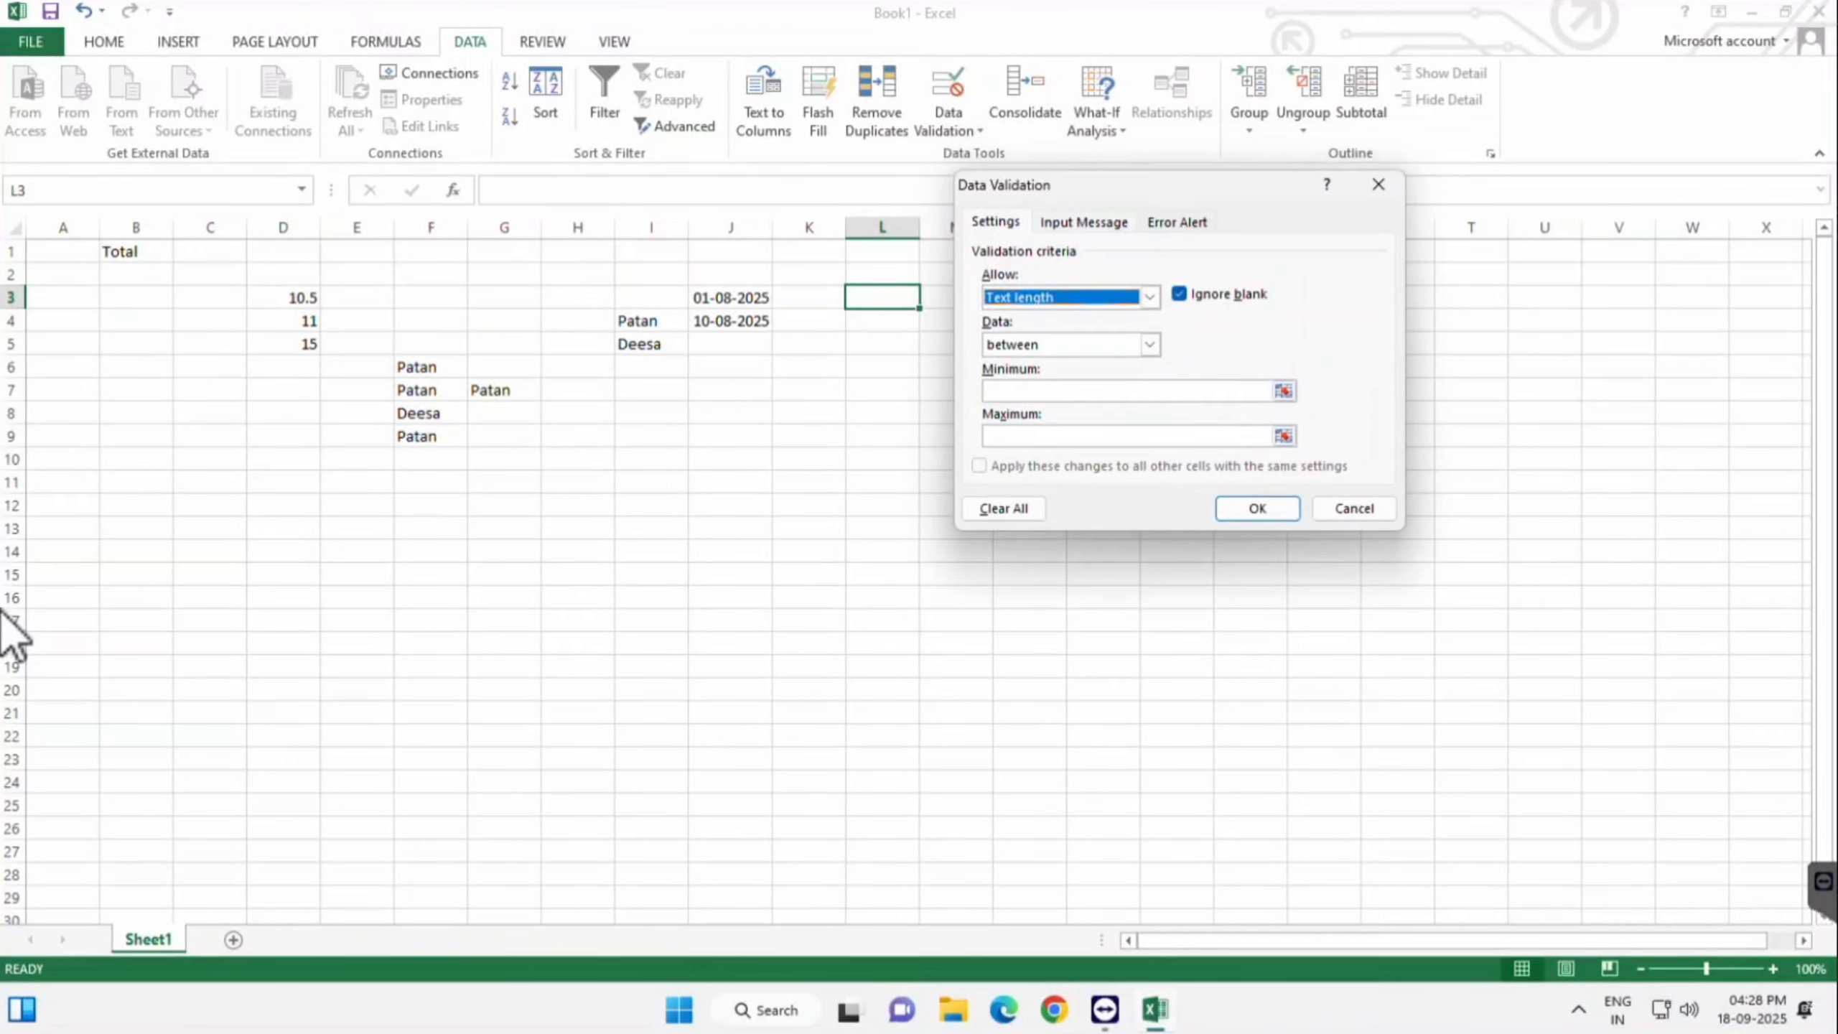
{"action": "left_click", "coordinate": [1353, 484]}
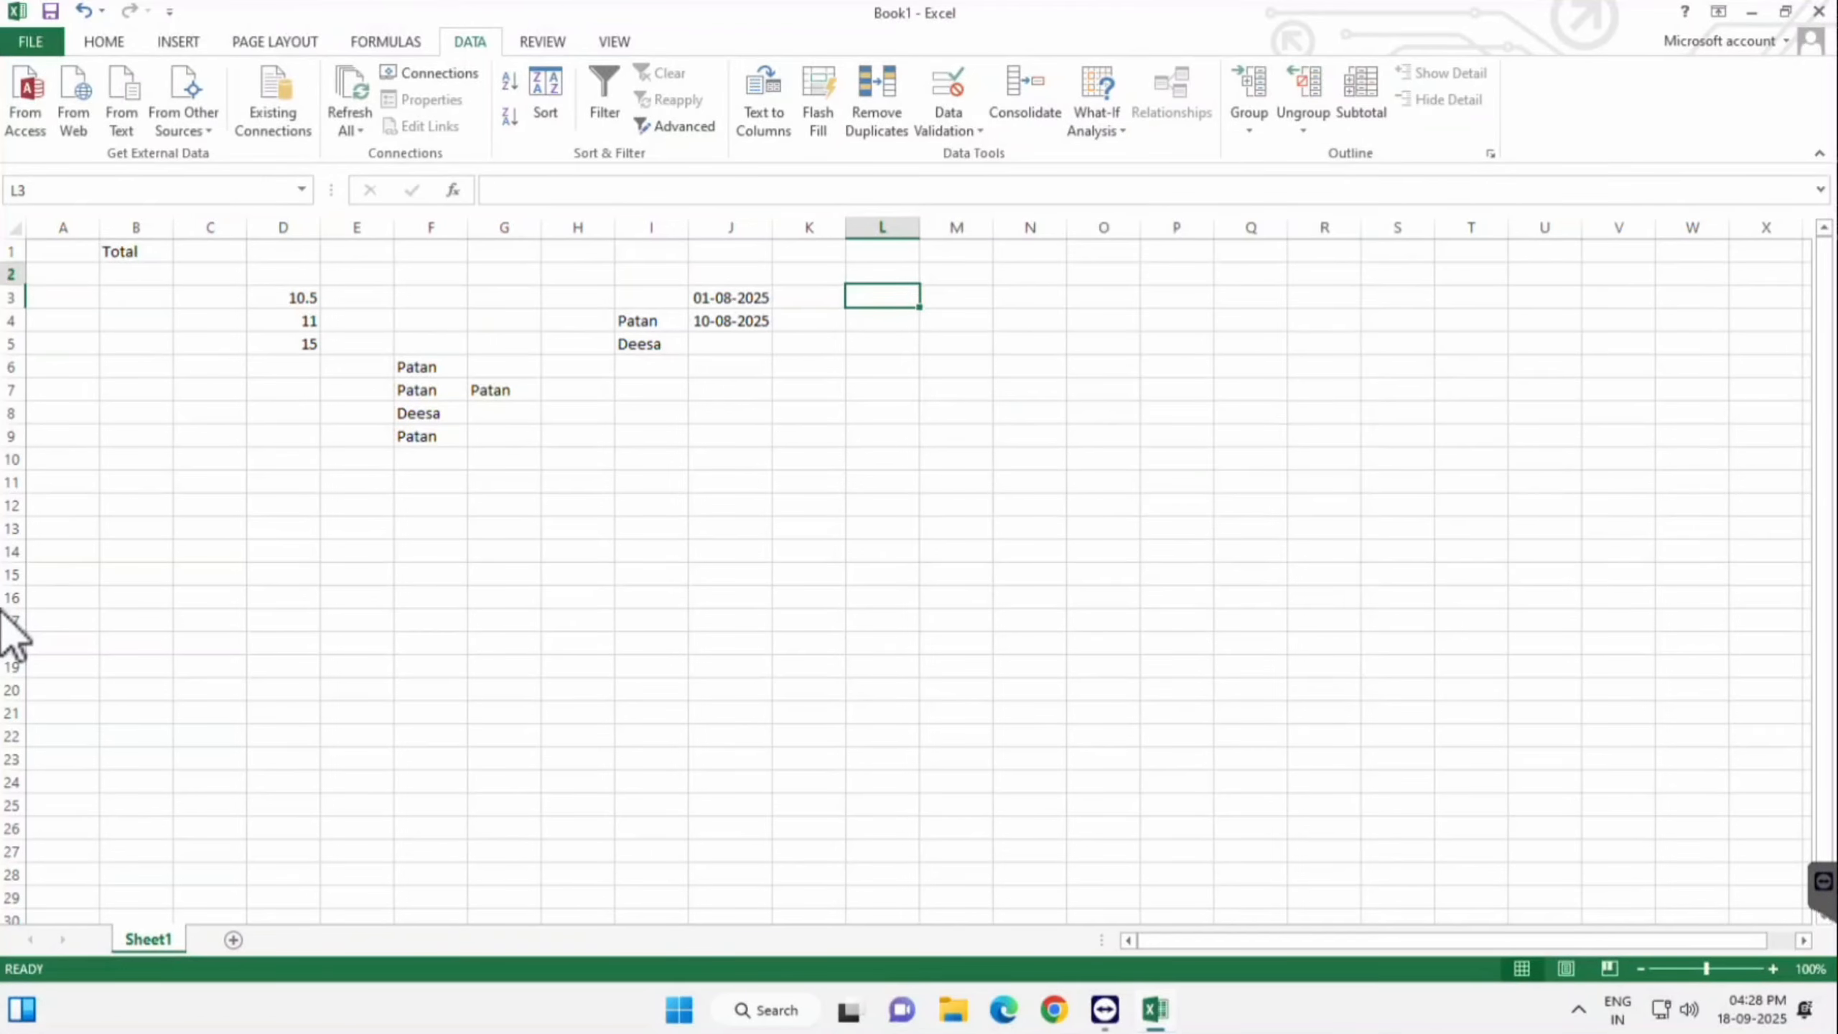
{"action": "key", "text": "Up"}
{"action": "key", "text": "Up"}
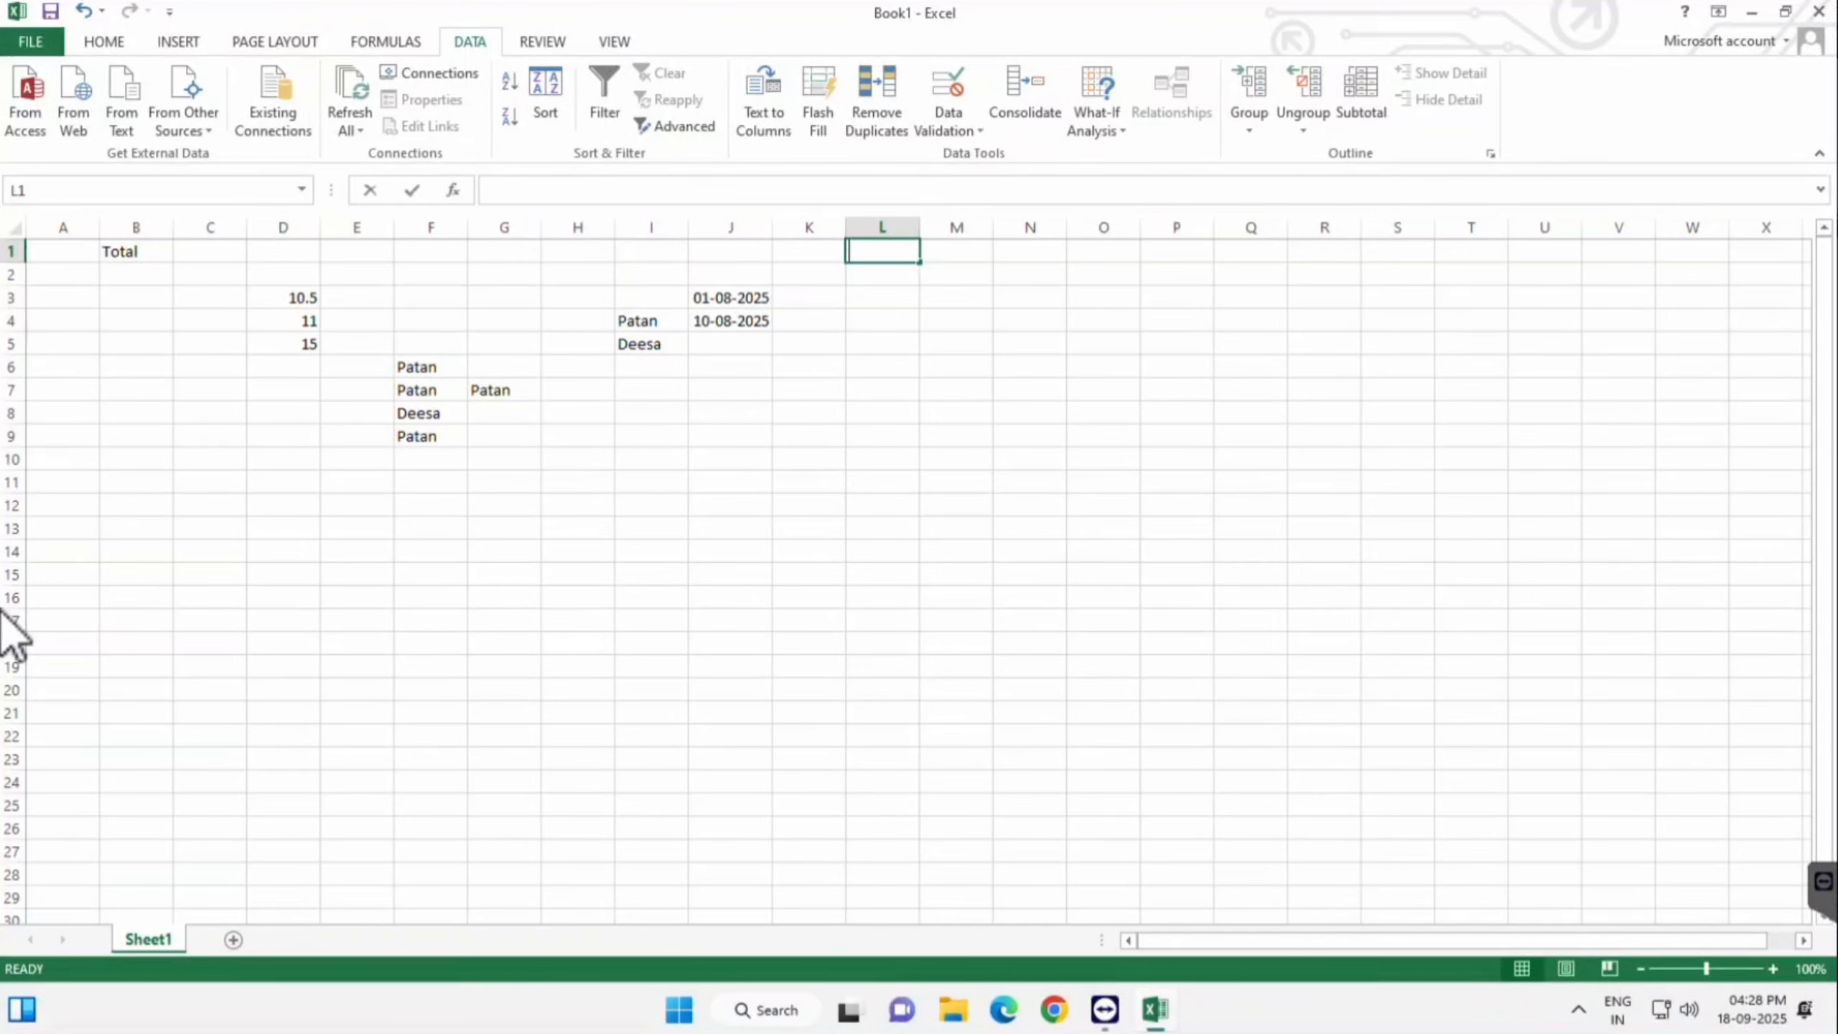
- Enter the heading 'Mo No' in L1 and widen column L
{"action": "type", "text": "Mo No"}
{"action": "key", "text": "Return"}
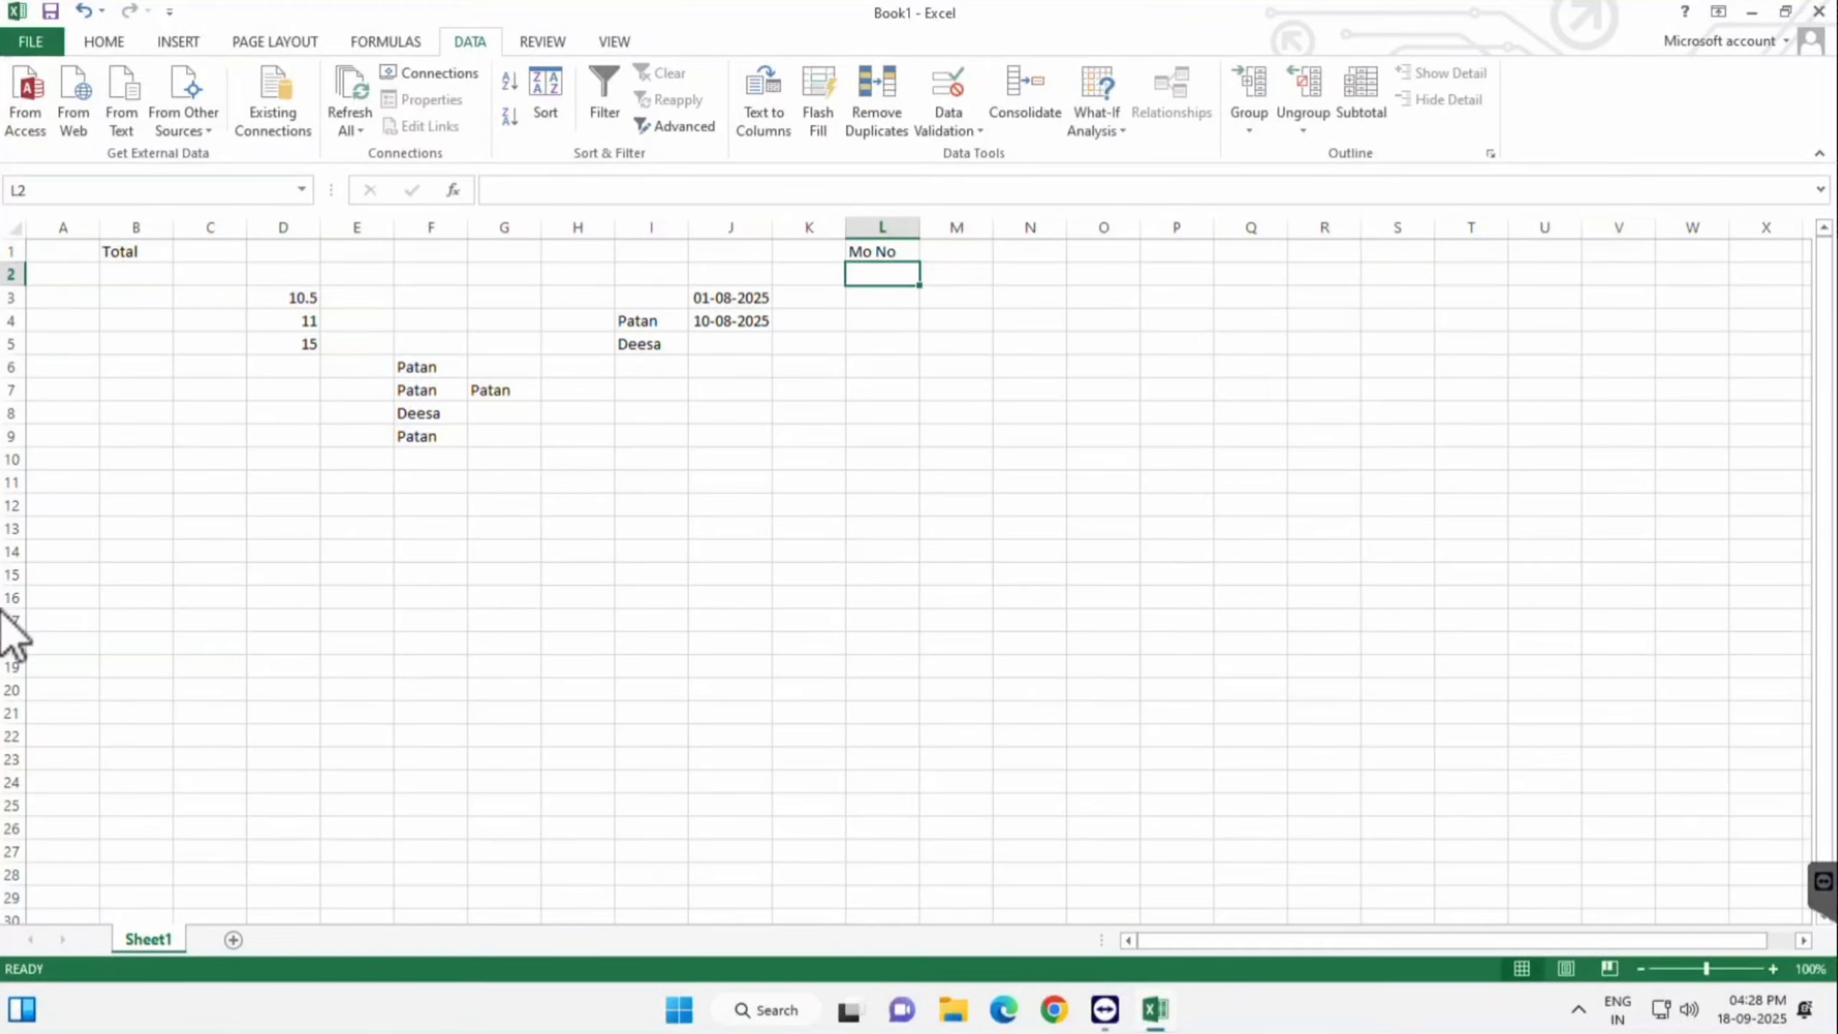
{"action": "left_click_drag", "start_coordinate": [919, 227], "coordinate": [1062, 228]}
{"action": "key", "text": "Up"}
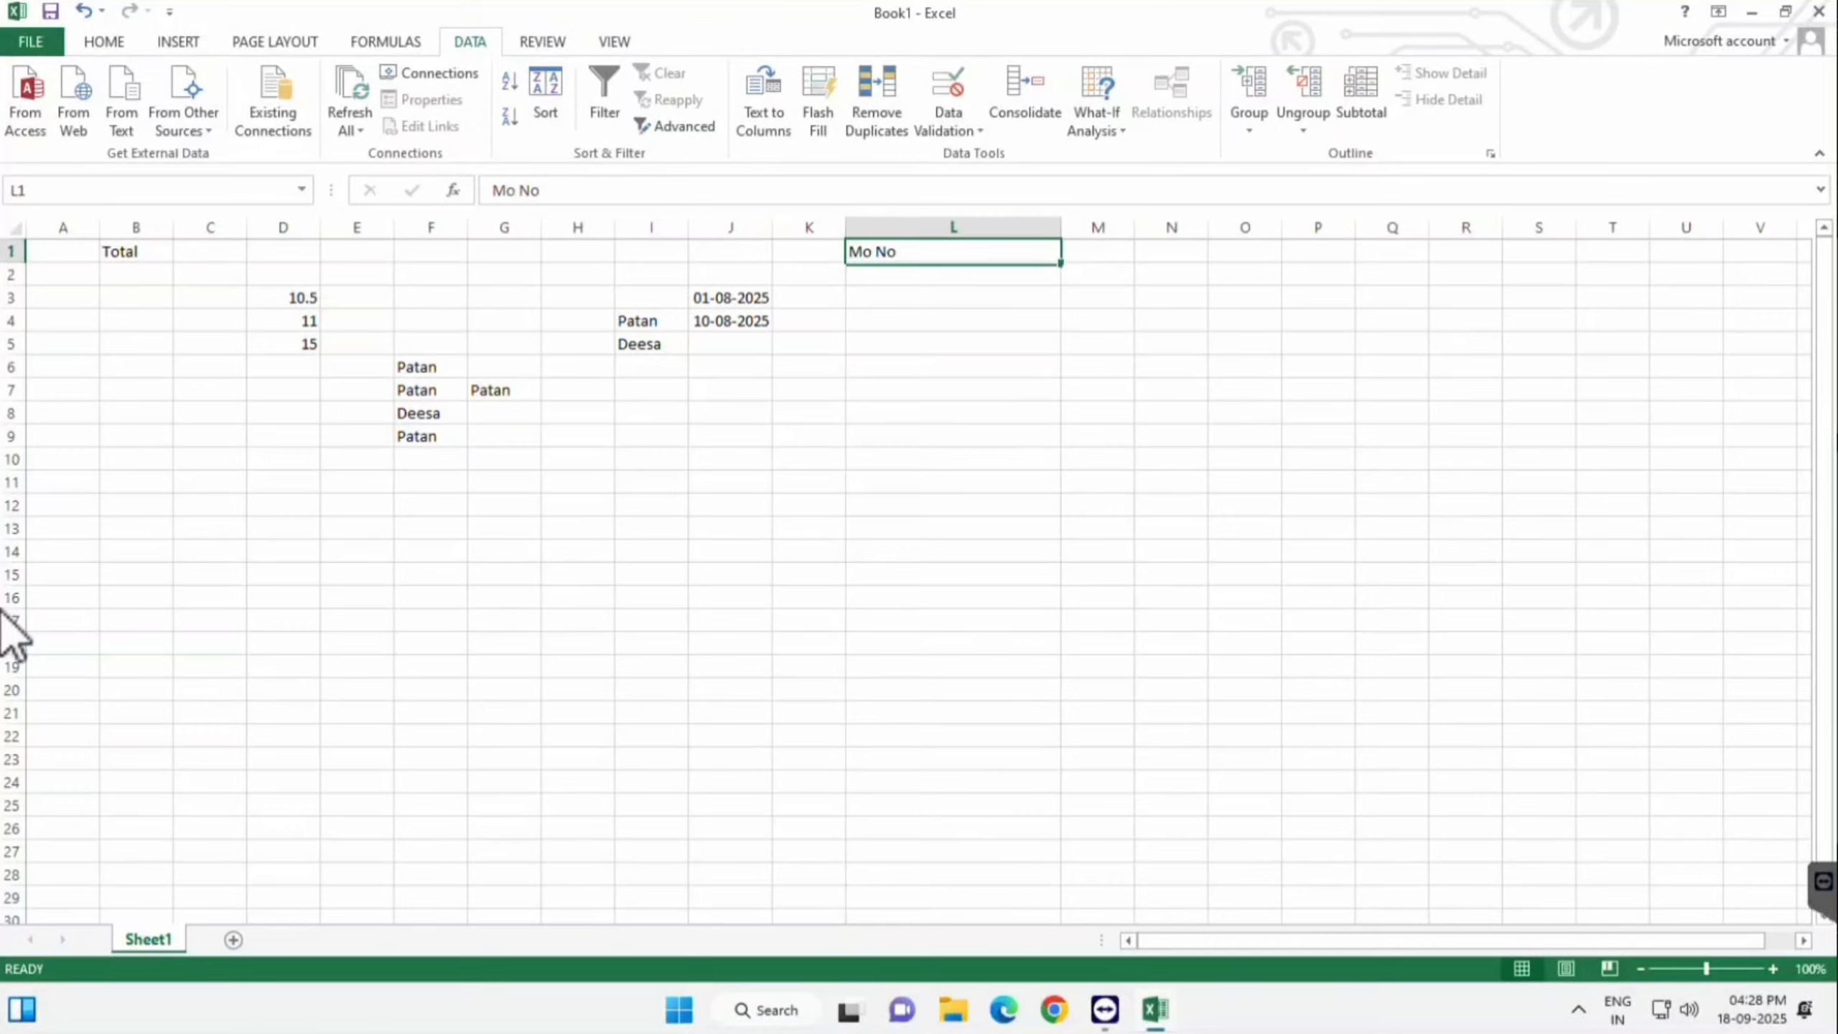
{"action": "key", "text": "Down"}
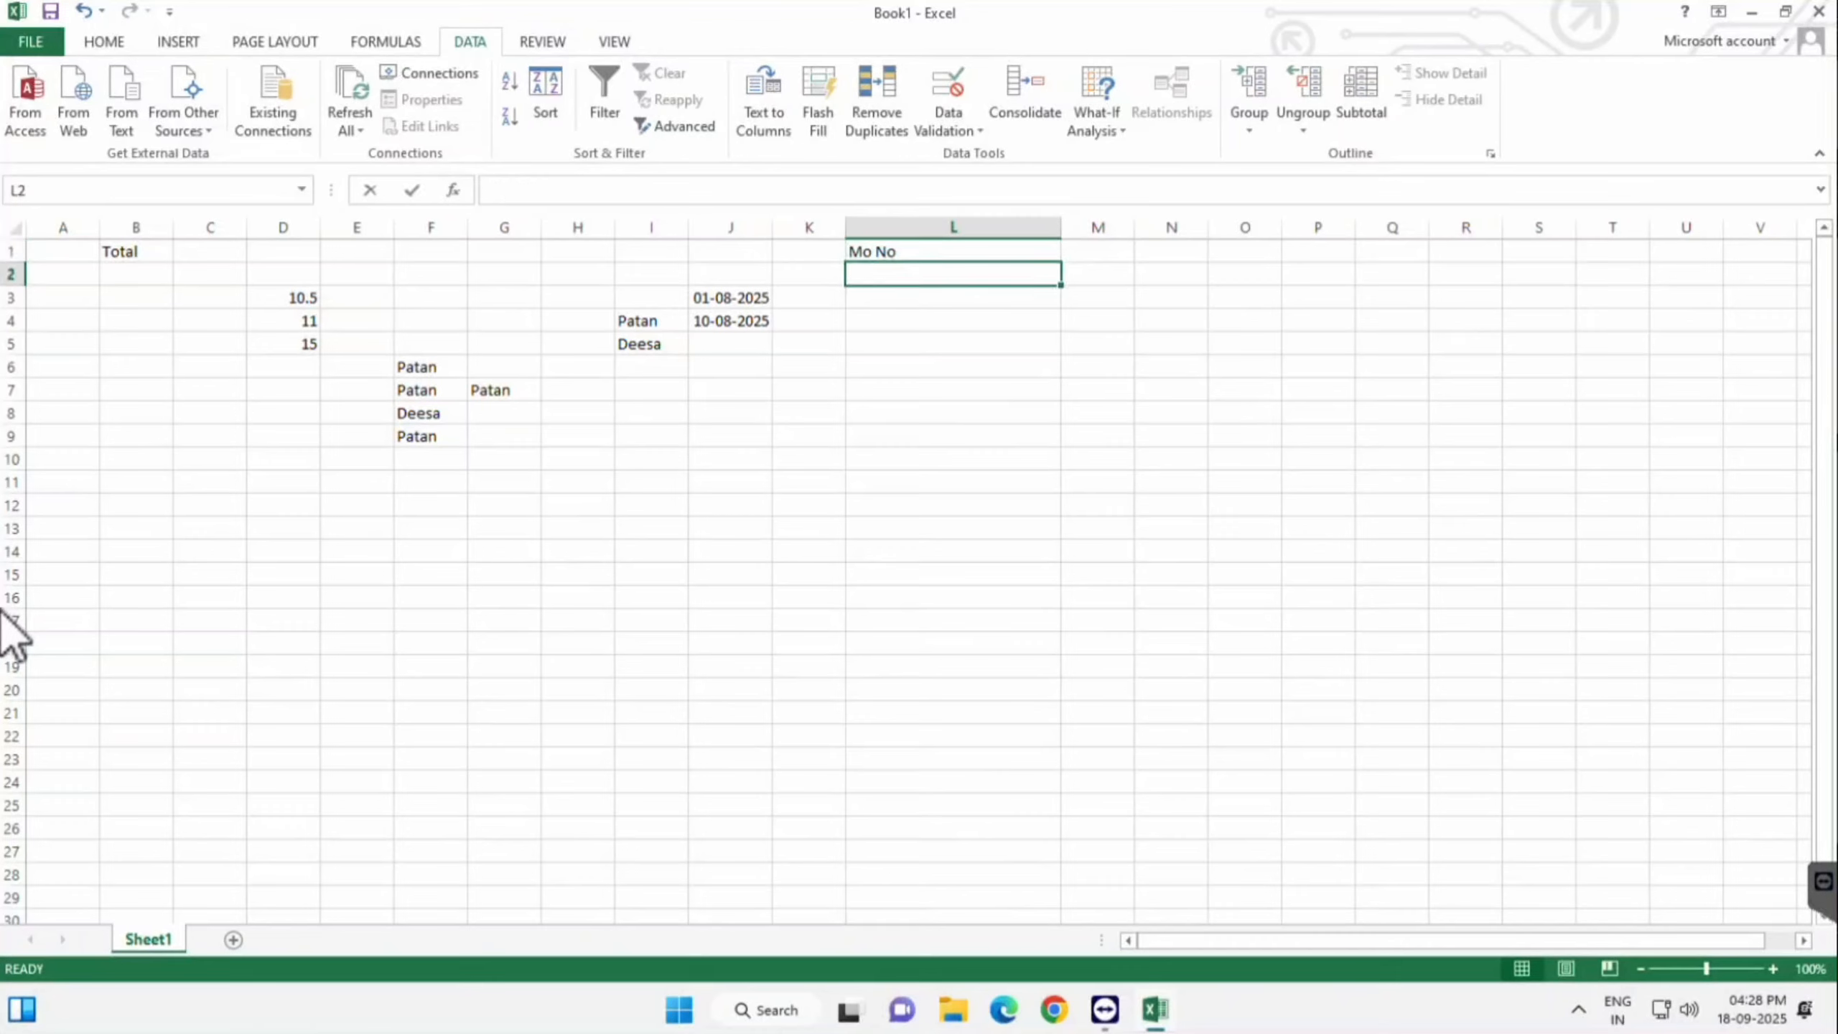
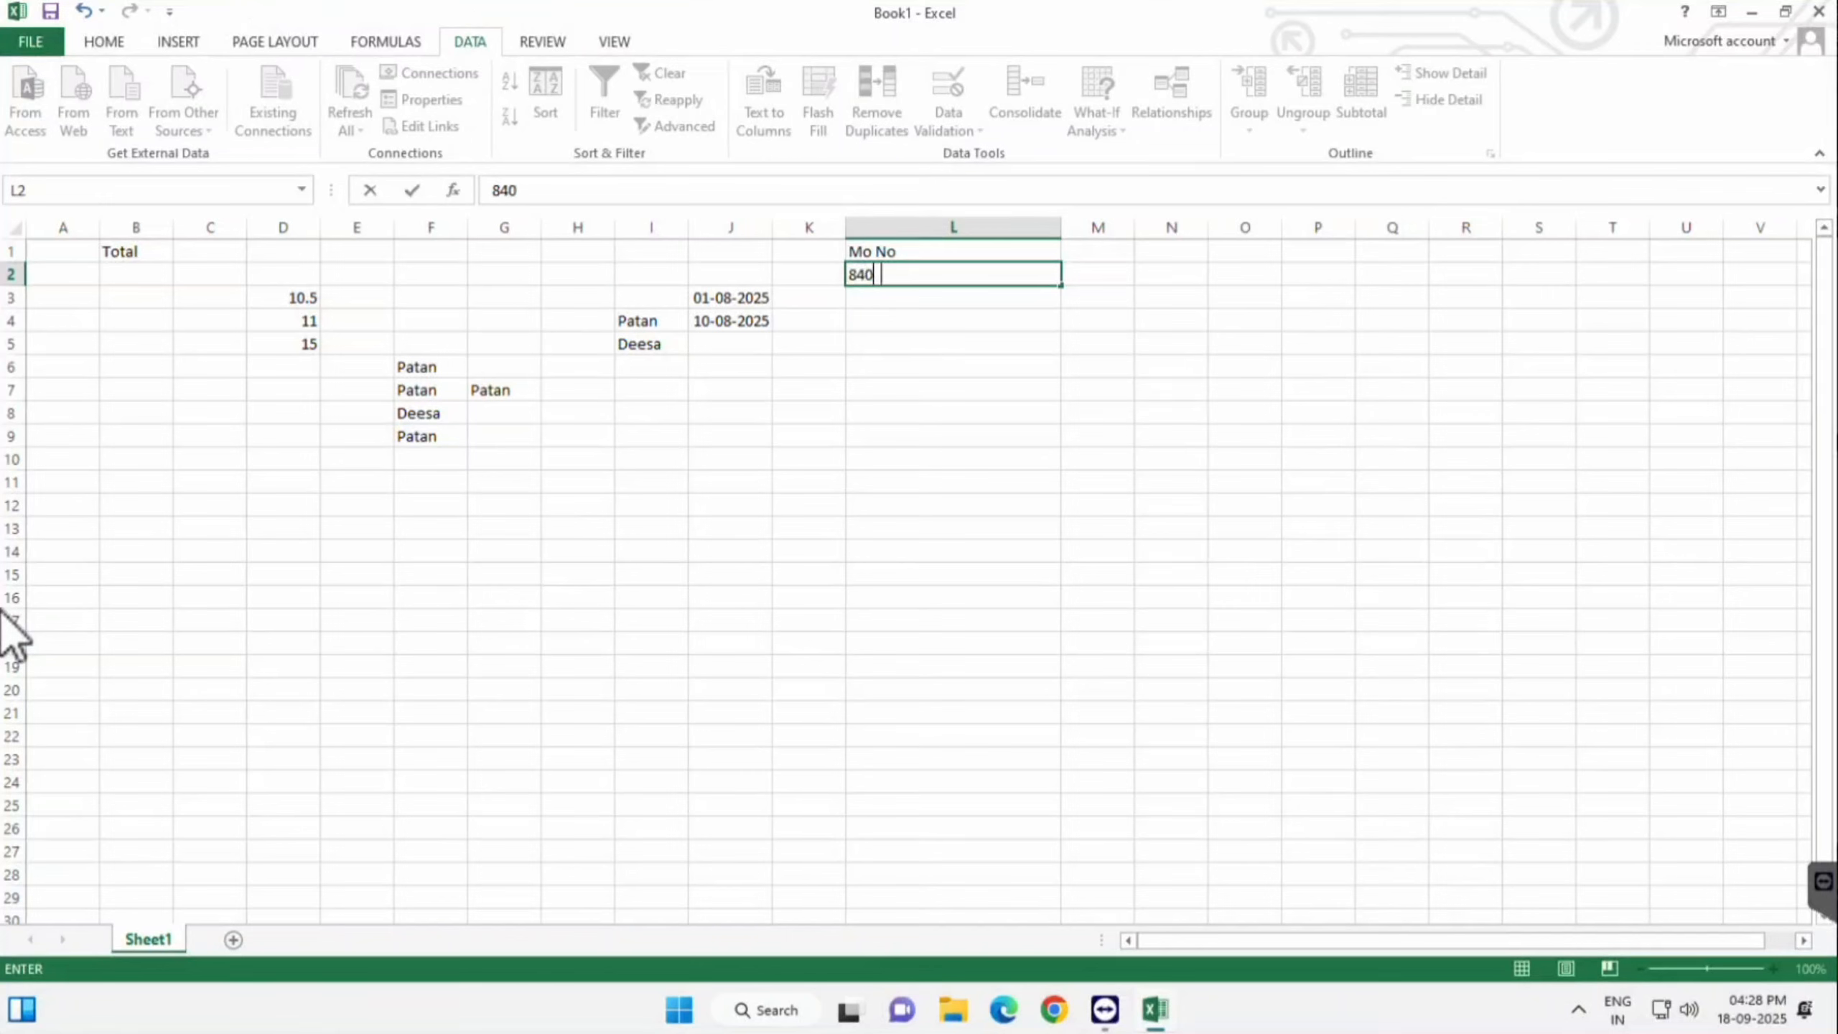
- Enter a 10-digit test mobile number in L2 and a 9-digit one in L3
{"action": "key", "text": "Return"}
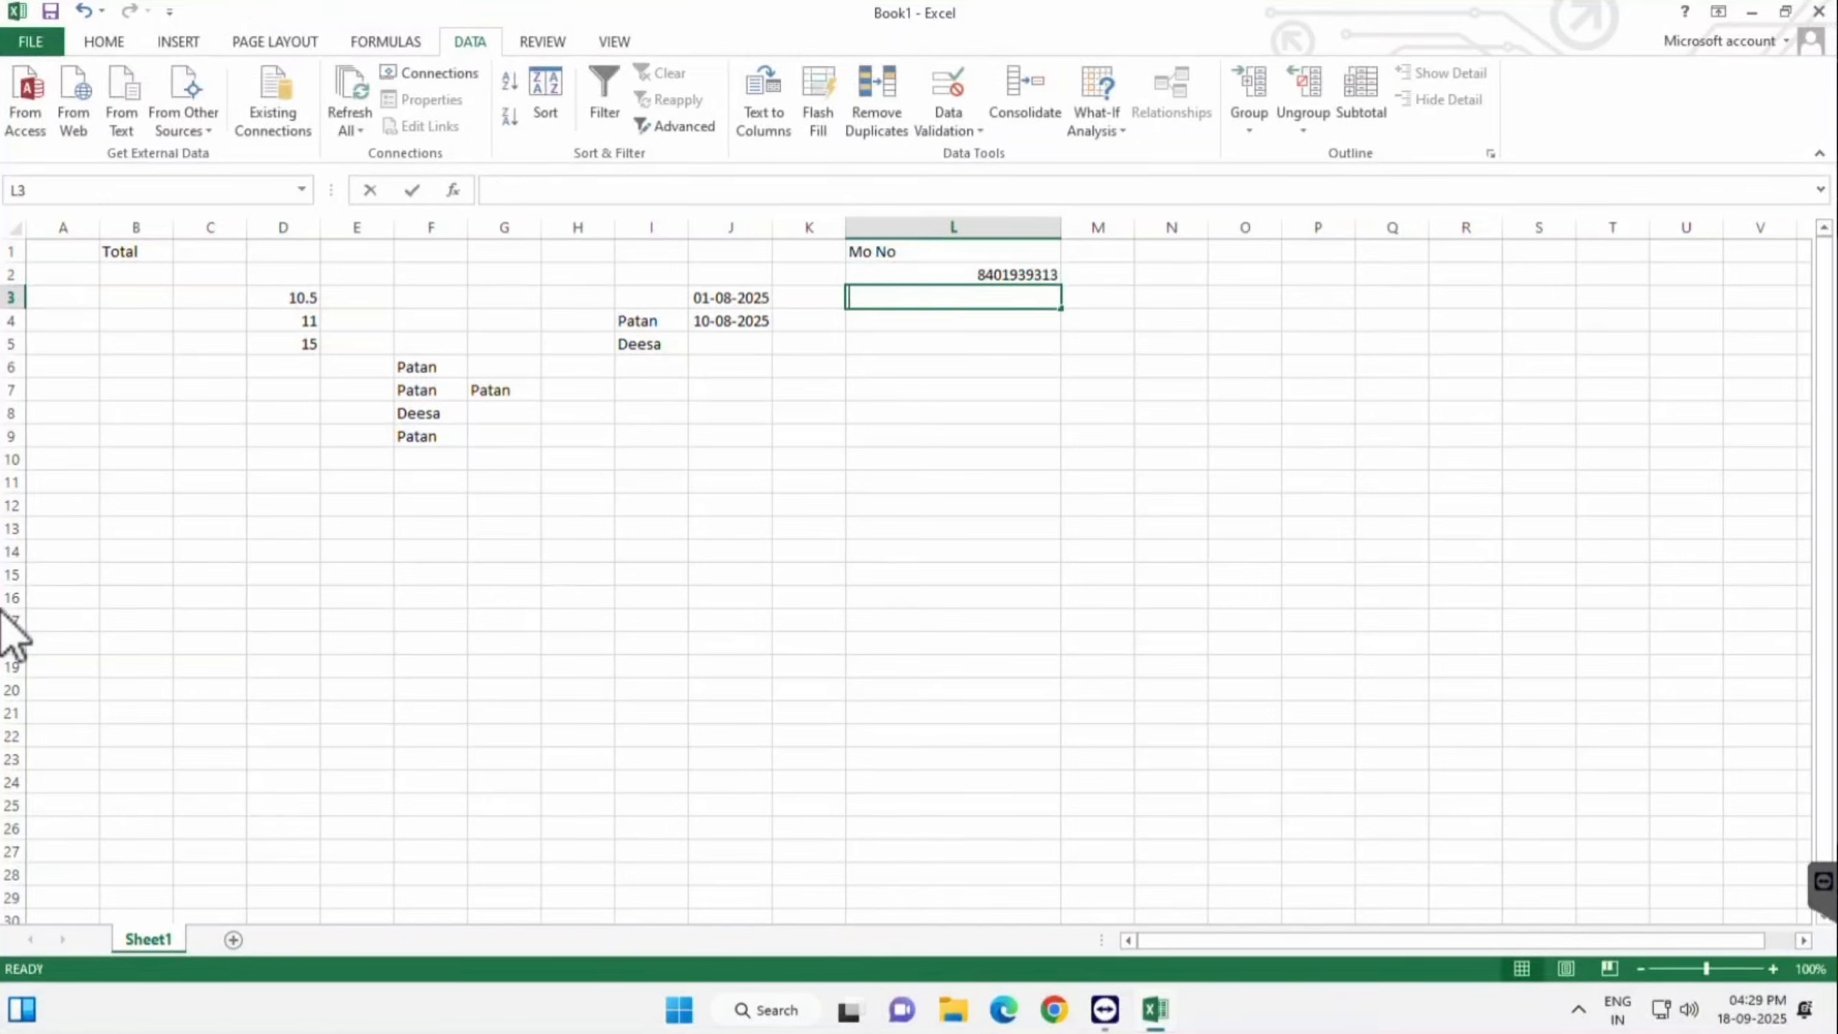
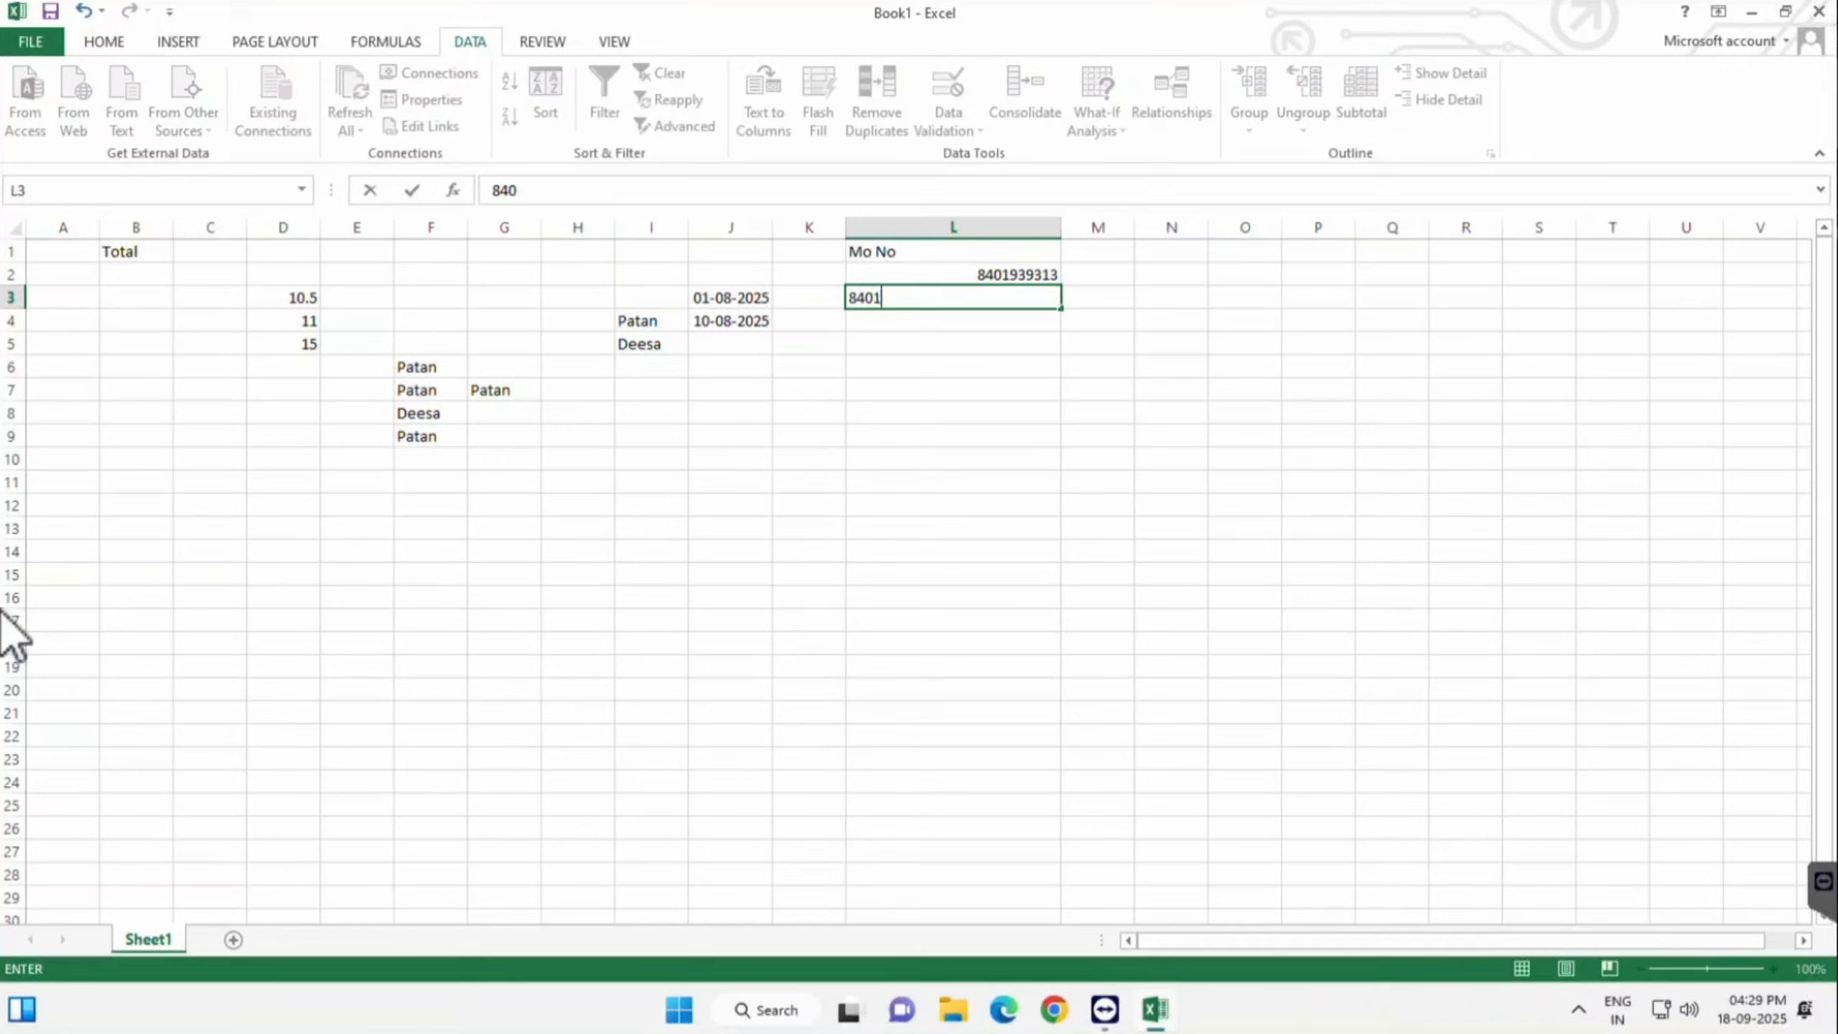
{"action": "key", "text": "Return"}
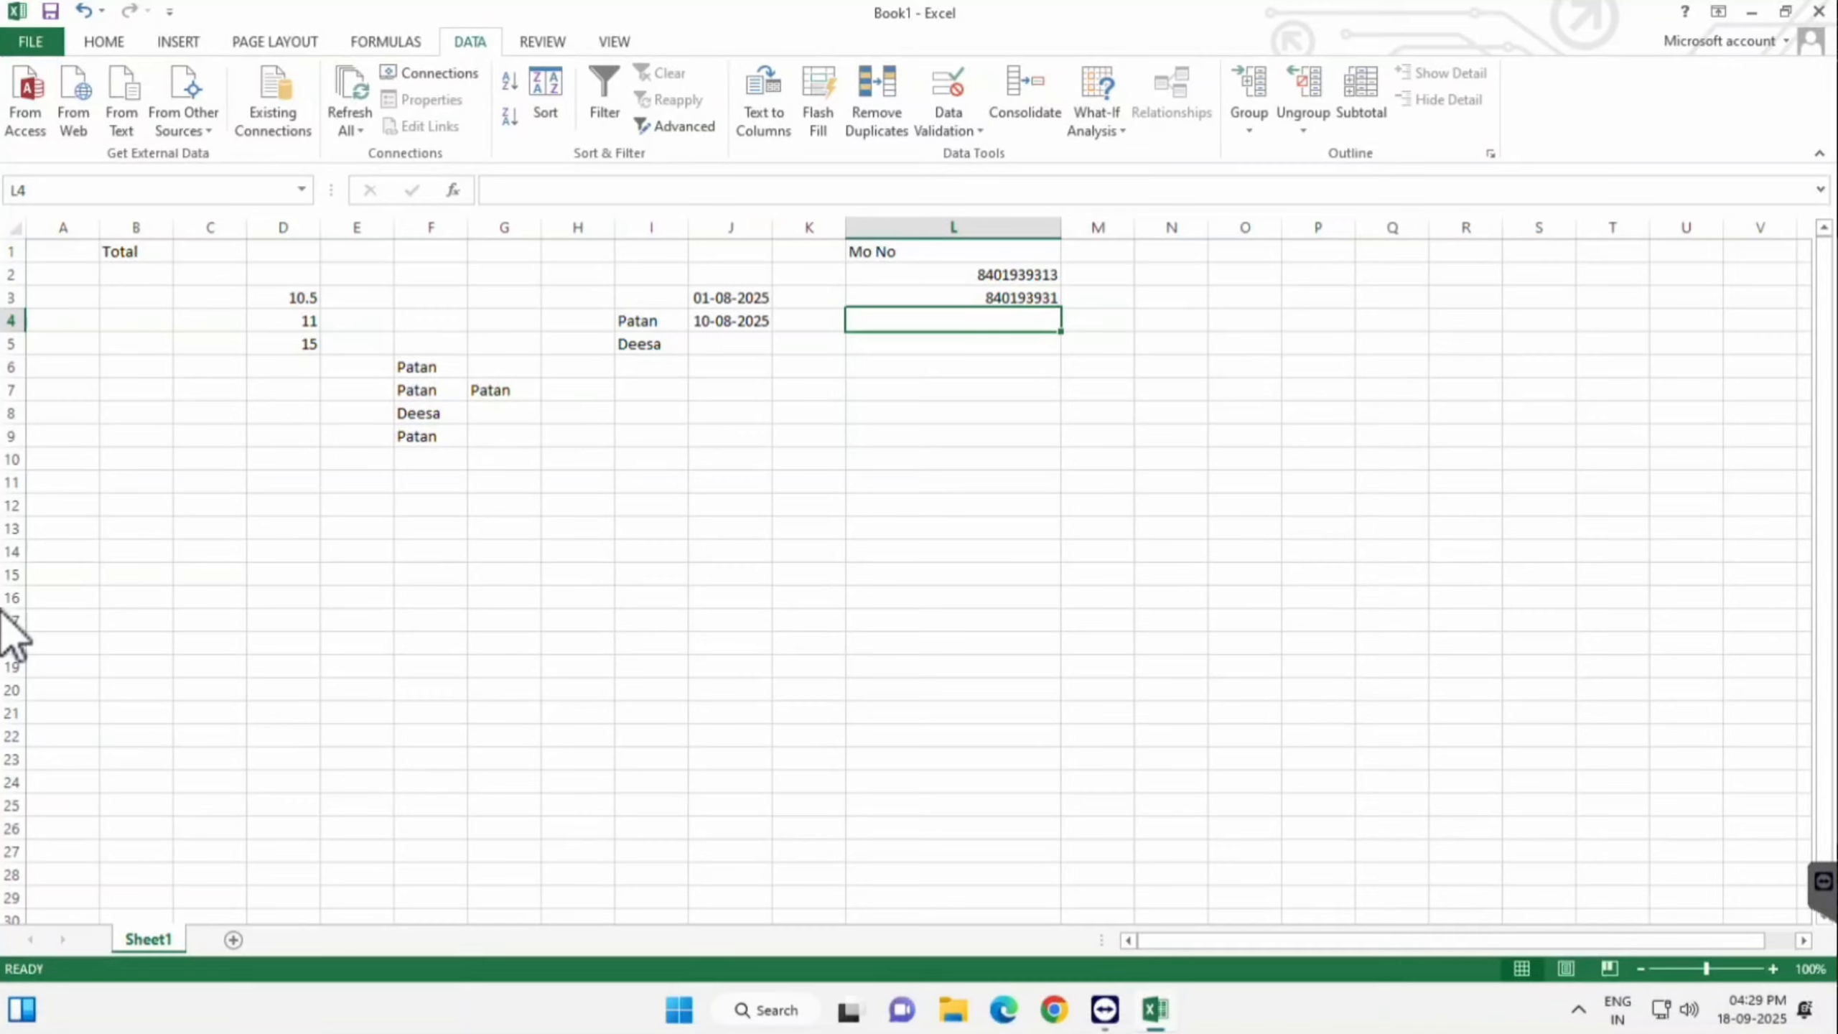
- Delete the test numbers from L3 and L2
{"action": "key", "text": "Up"}
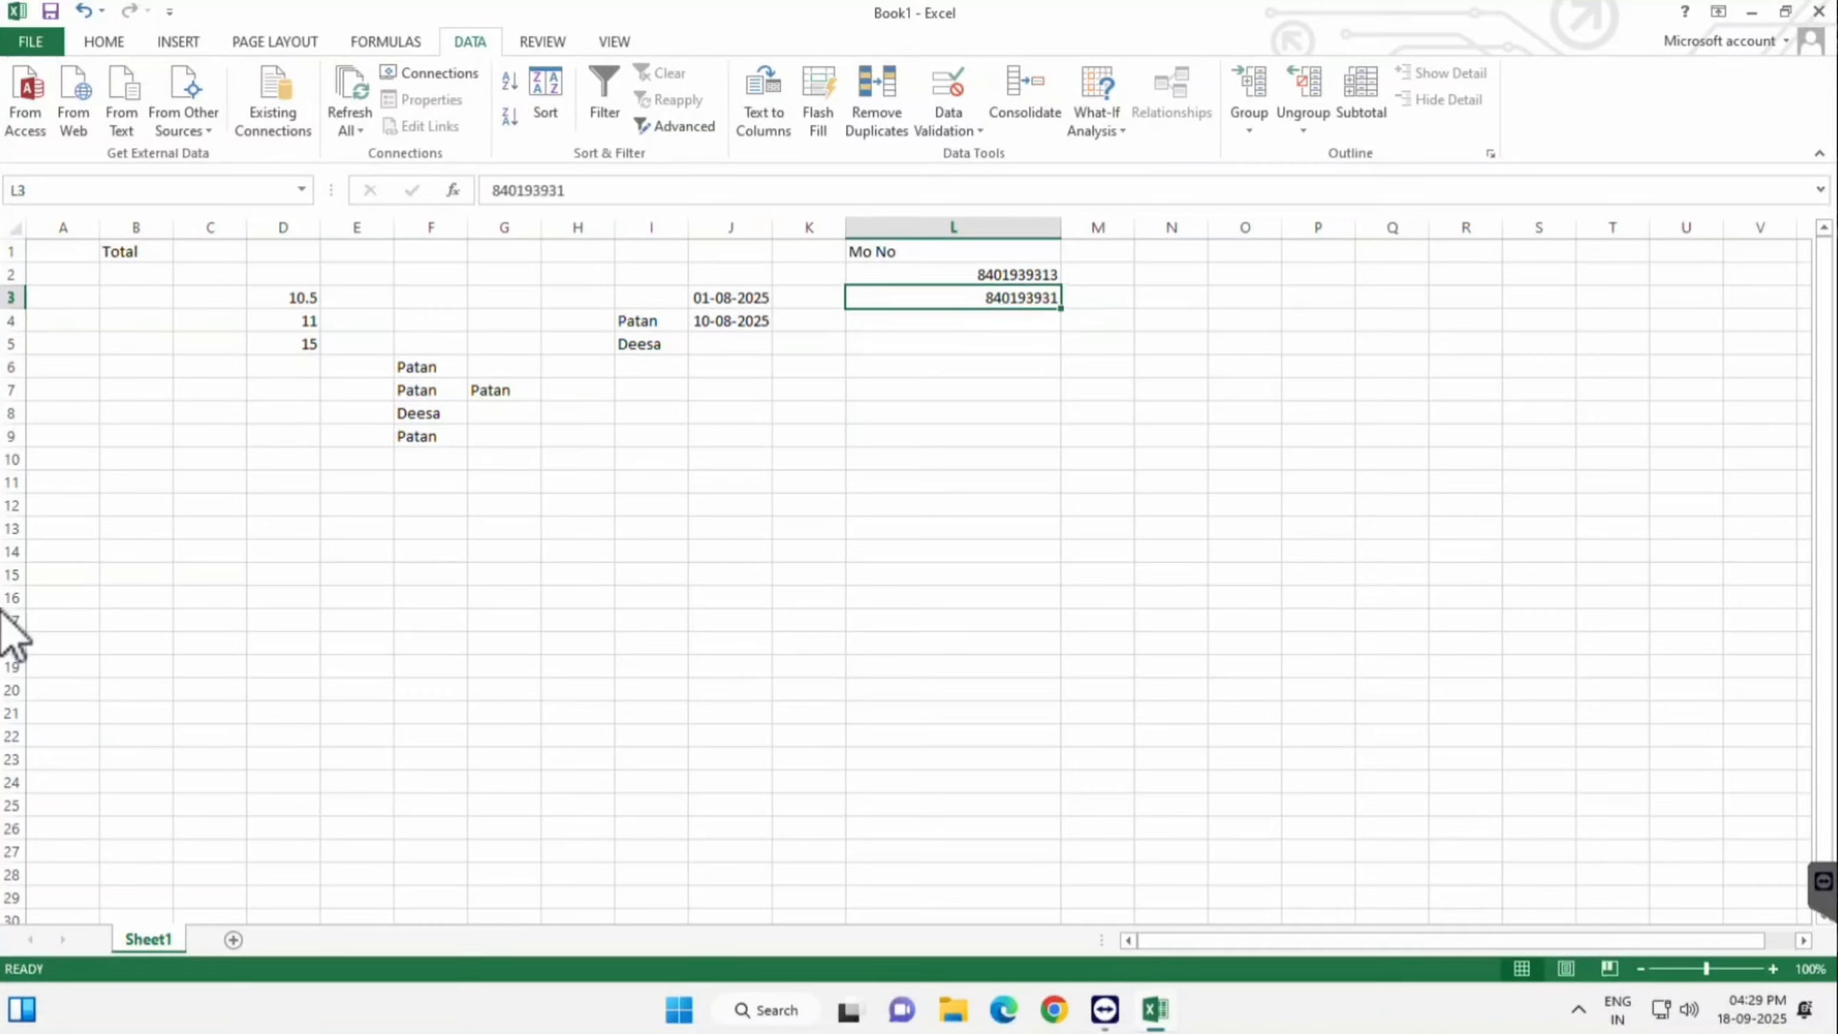
{"action": "key", "text": "Delete"}
{"action": "key", "text": "Up"}
{"action": "key", "text": "Delete"}
{"action": "key", "text": "Down"}
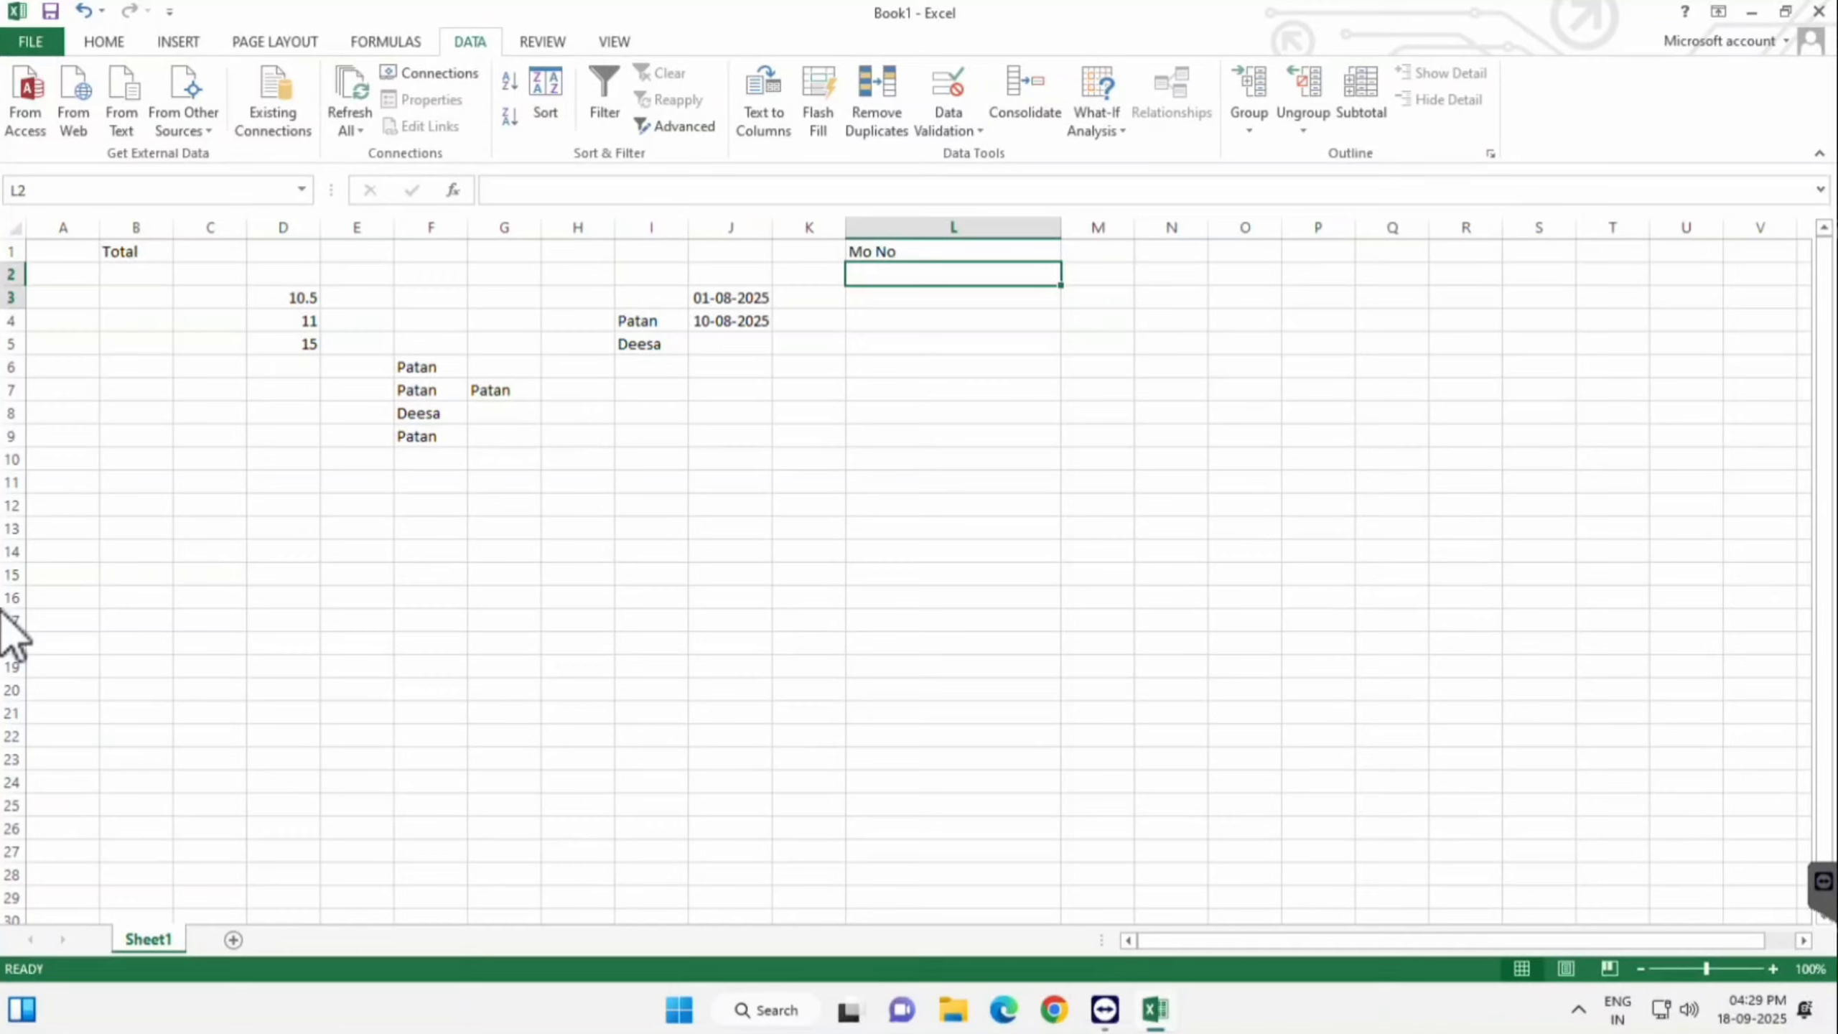
- Select L2:L7 and set Data Validation to allow Text length
{"action": "left_click_drag", "start_coordinate": [953, 275], "coordinate": [953, 552]}
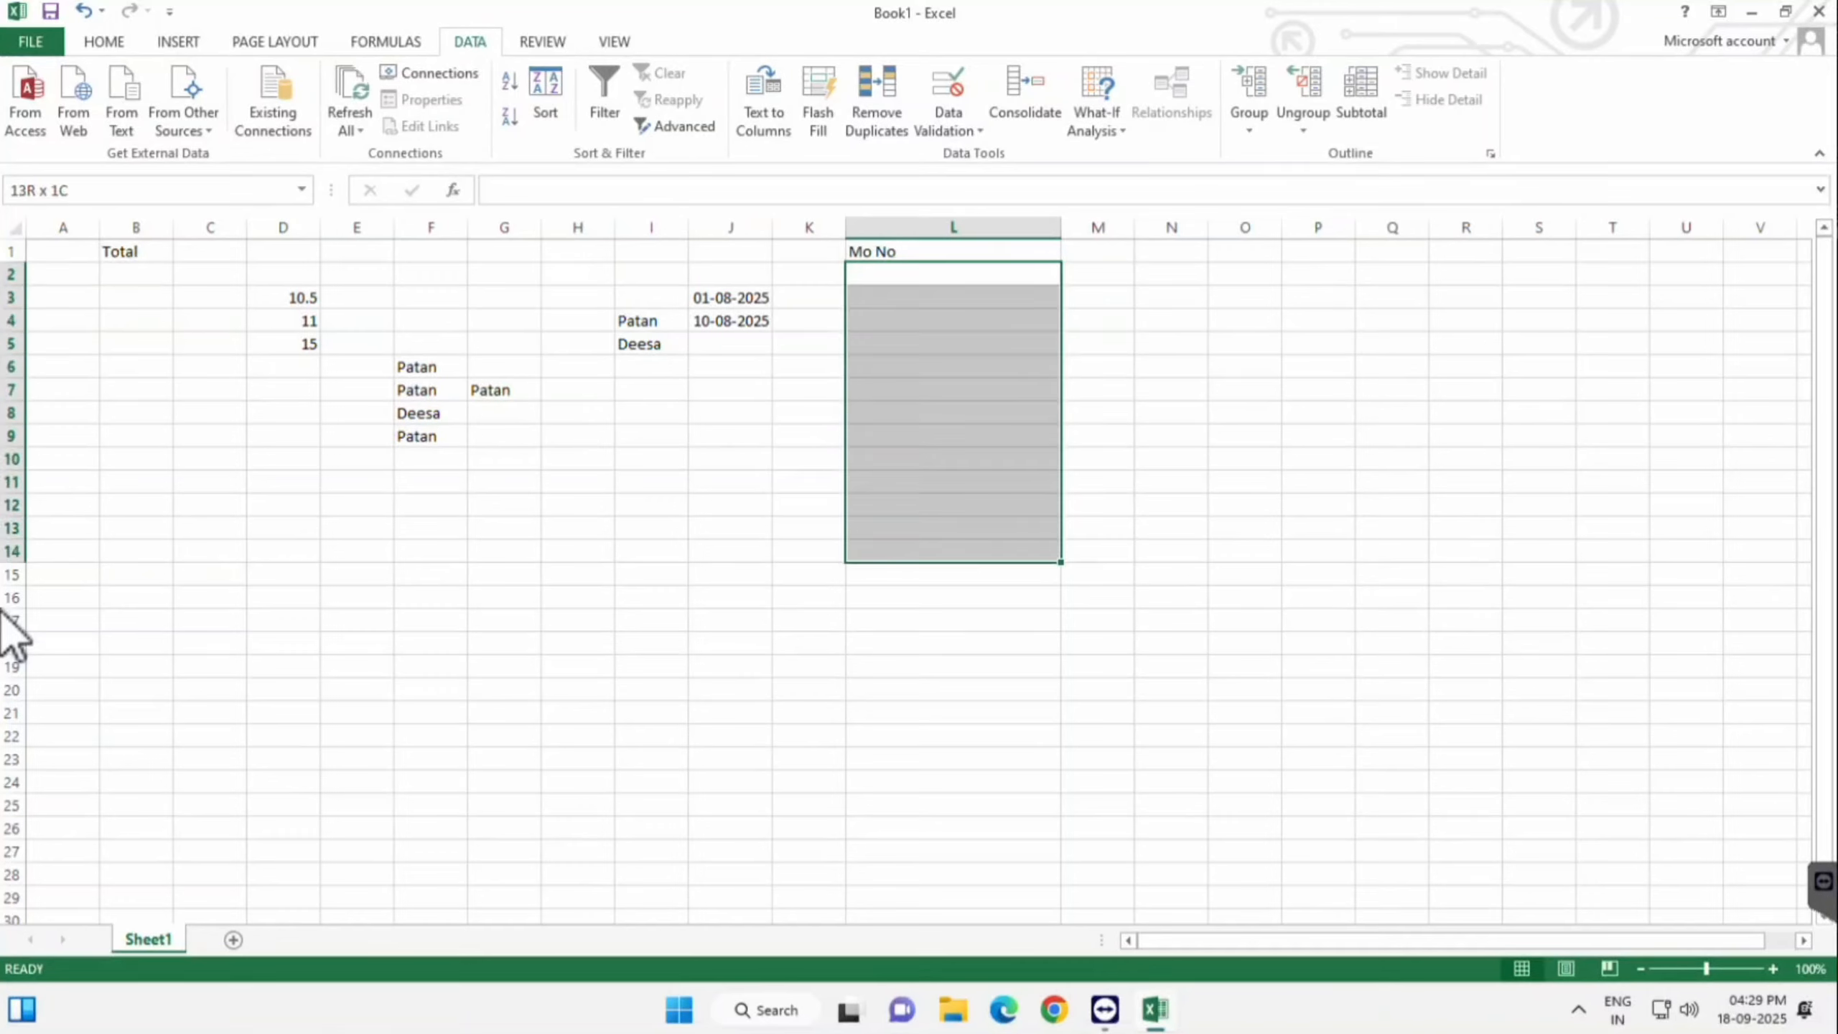
{"action": "left_click", "coordinate": [953, 228]}
{"action": "left_click_drag", "start_coordinate": [953, 274], "coordinate": [953, 391]}
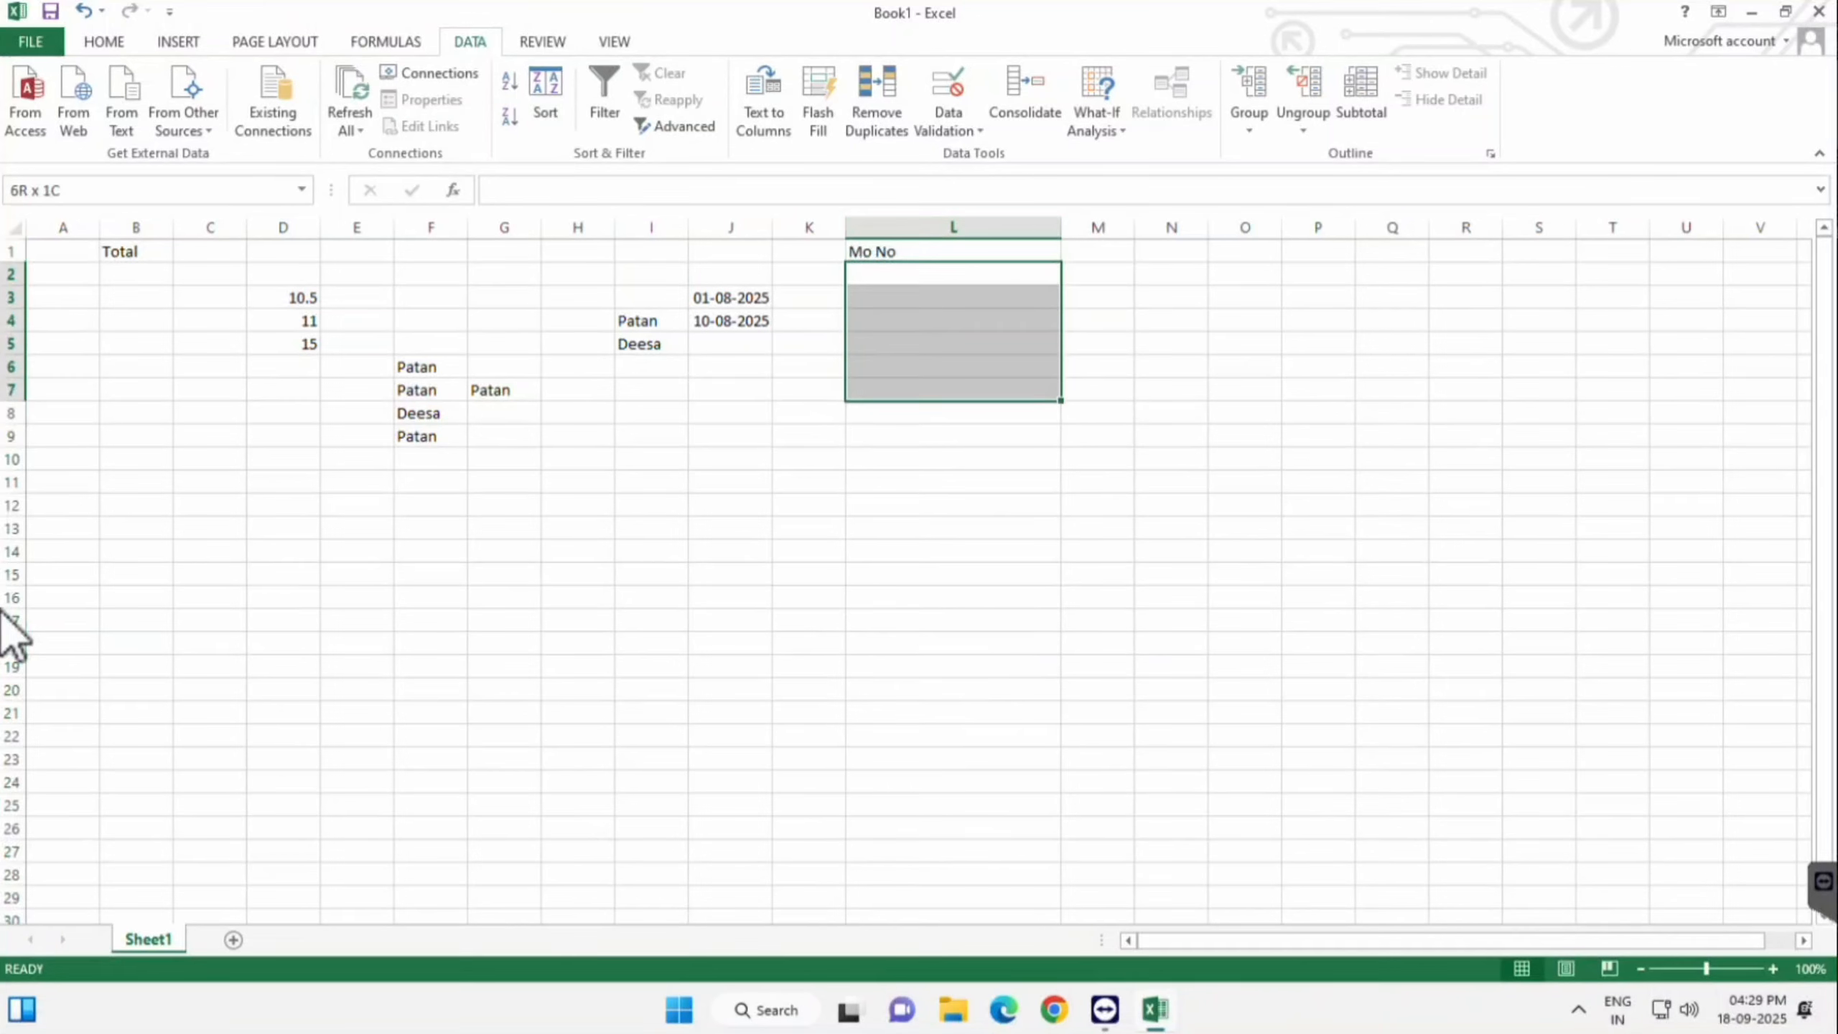
{"action": "left_click", "coordinate": [948, 124]}
{"action": "key", "text": "Return"}
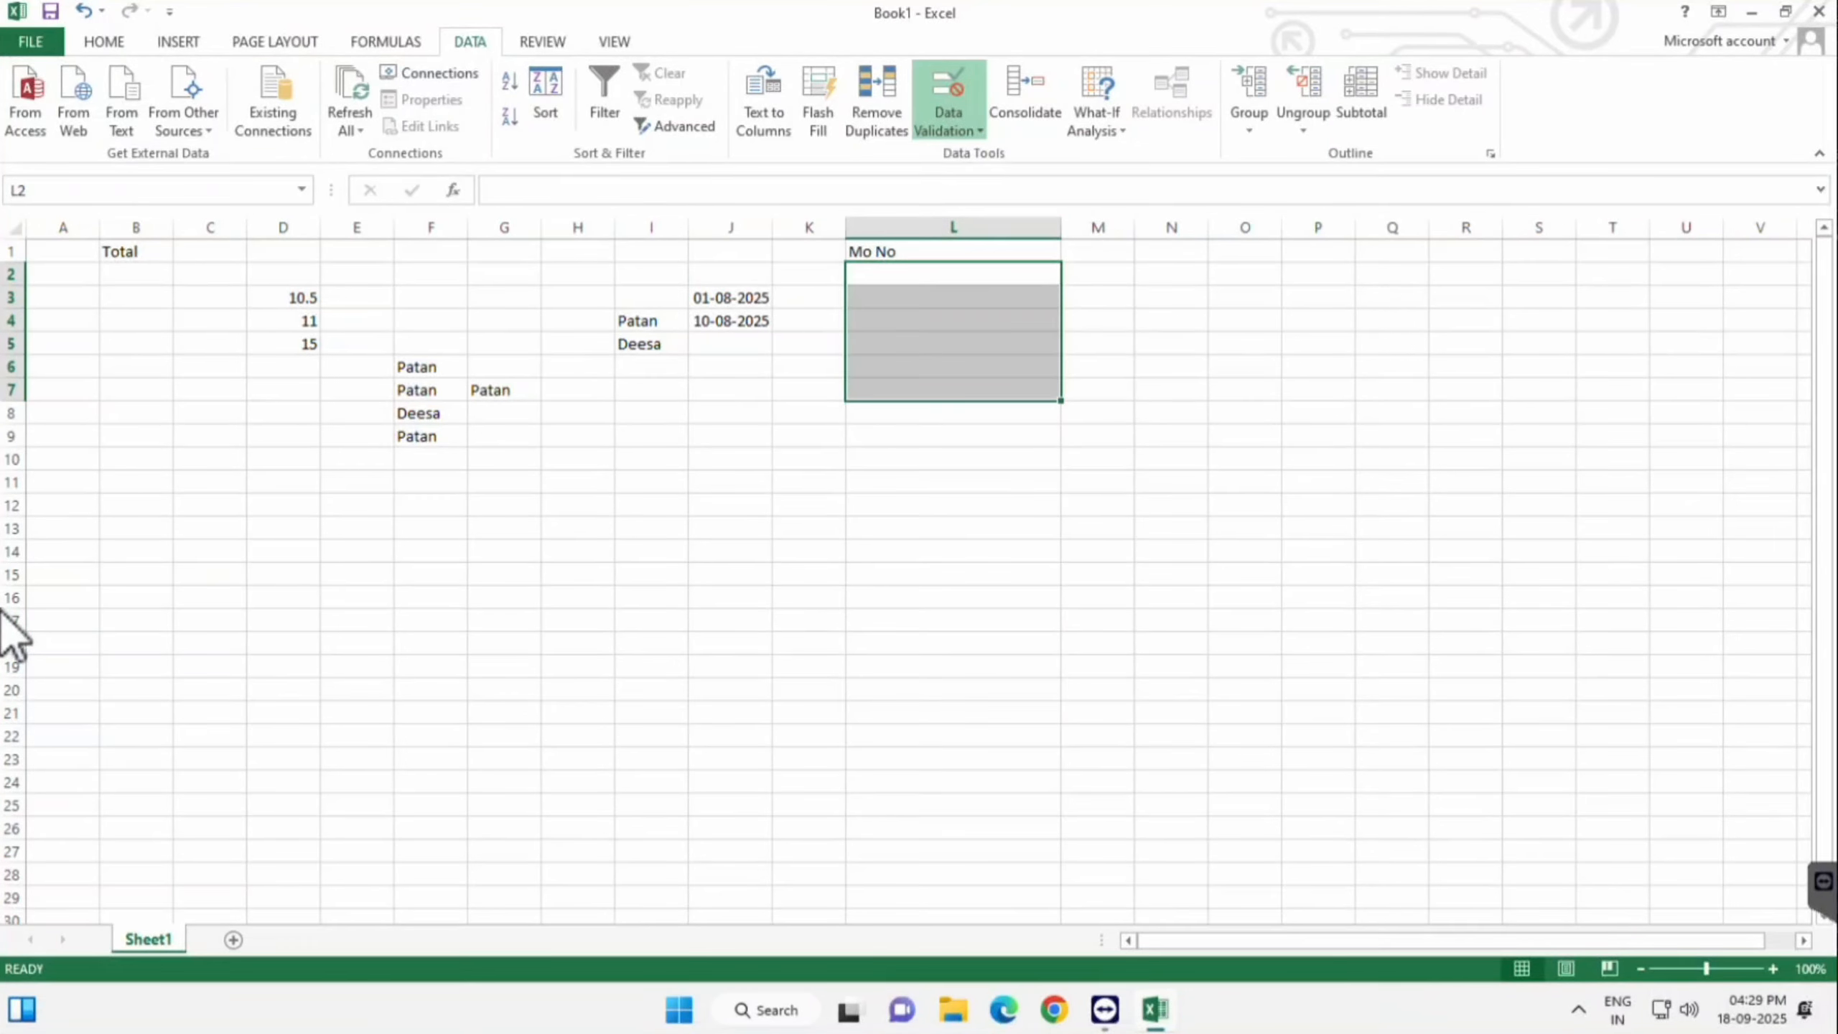
{"action": "left_click", "coordinate": [1148, 297]}
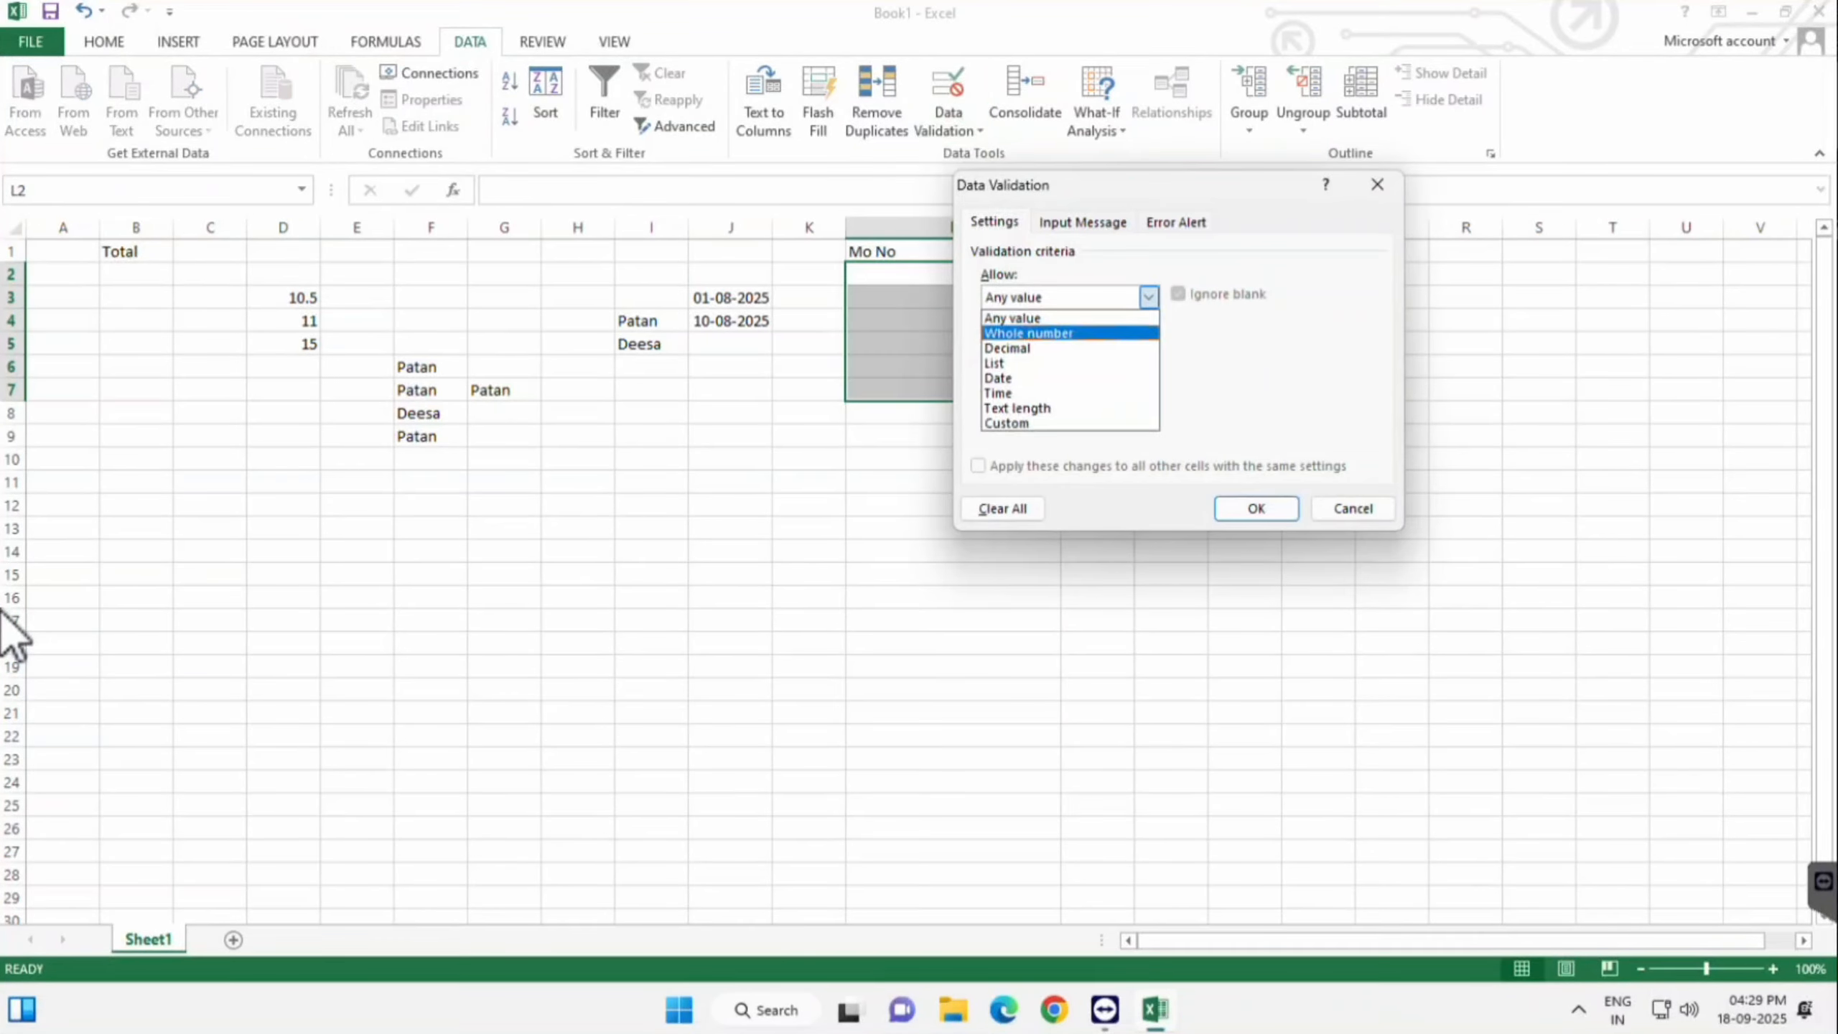
{"action": "key", "text": "Down"}
{"action": "key", "text": "Down"}
{"action": "key", "text": "Down"}
{"action": "key", "text": "Down"}
{"action": "key", "text": "Down"}
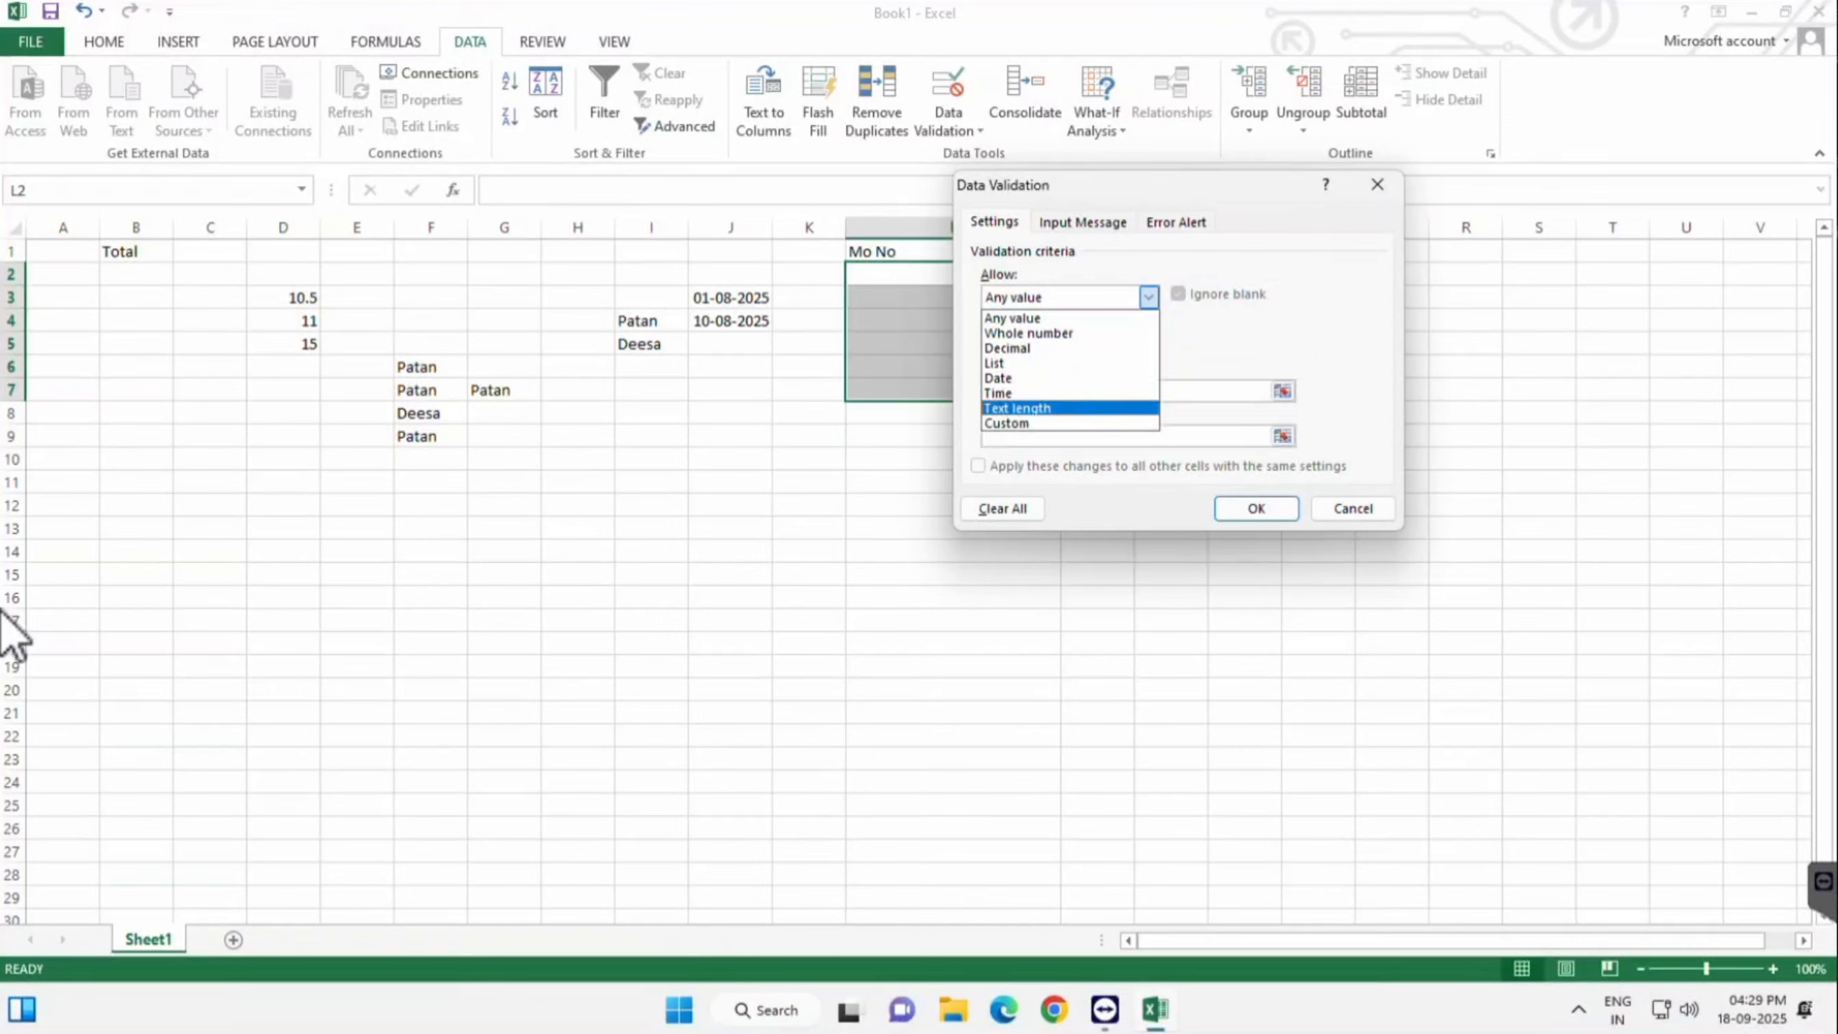
{"action": "key", "text": "Return"}
- Require the text length to equal 10 and apply the rule
{"action": "mouse_move", "coordinate": [1172, 187]}
{"action": "left_mouse_down"}
{"action": "mouse_move", "coordinate": [1256, 193]}
{"action": "mouse_move", "coordinate": [1338, 144]}
{"action": "left_mouse_up"}
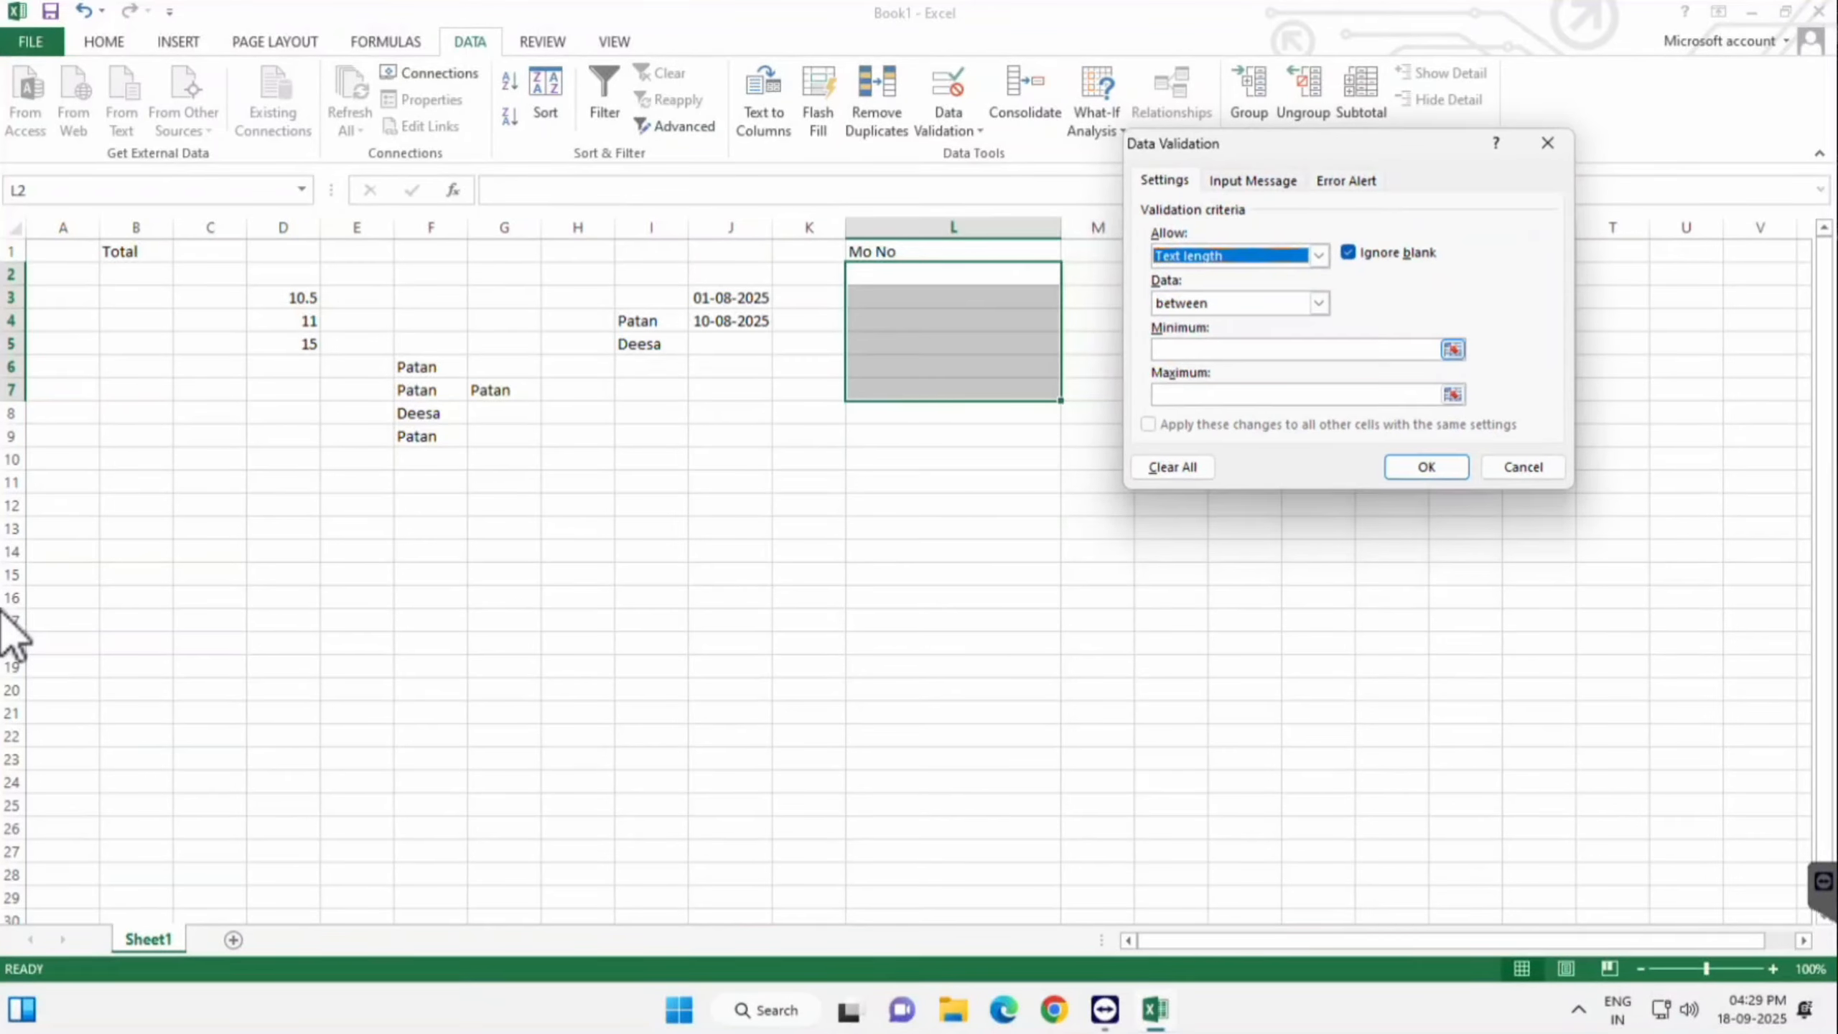
{"action": "left_click", "coordinate": [1319, 303]}
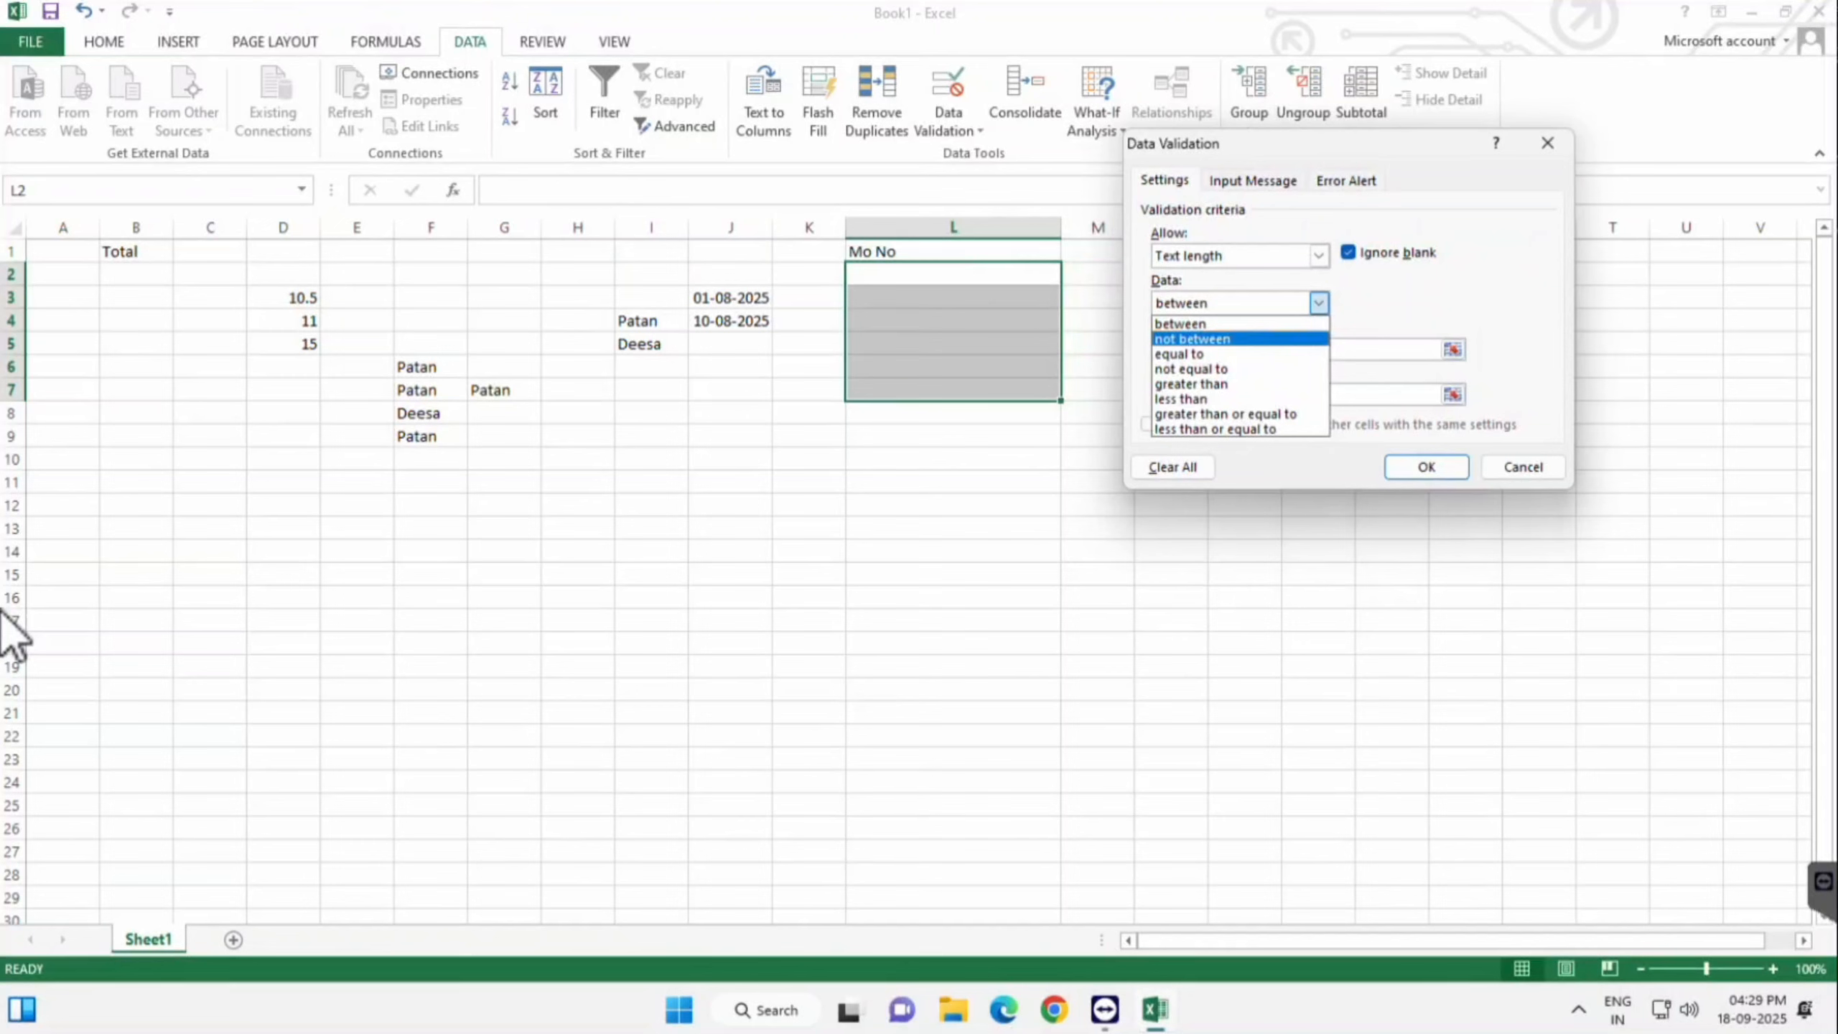
{"action": "key", "text": "Down"}
{"action": "key", "text": "Return"}
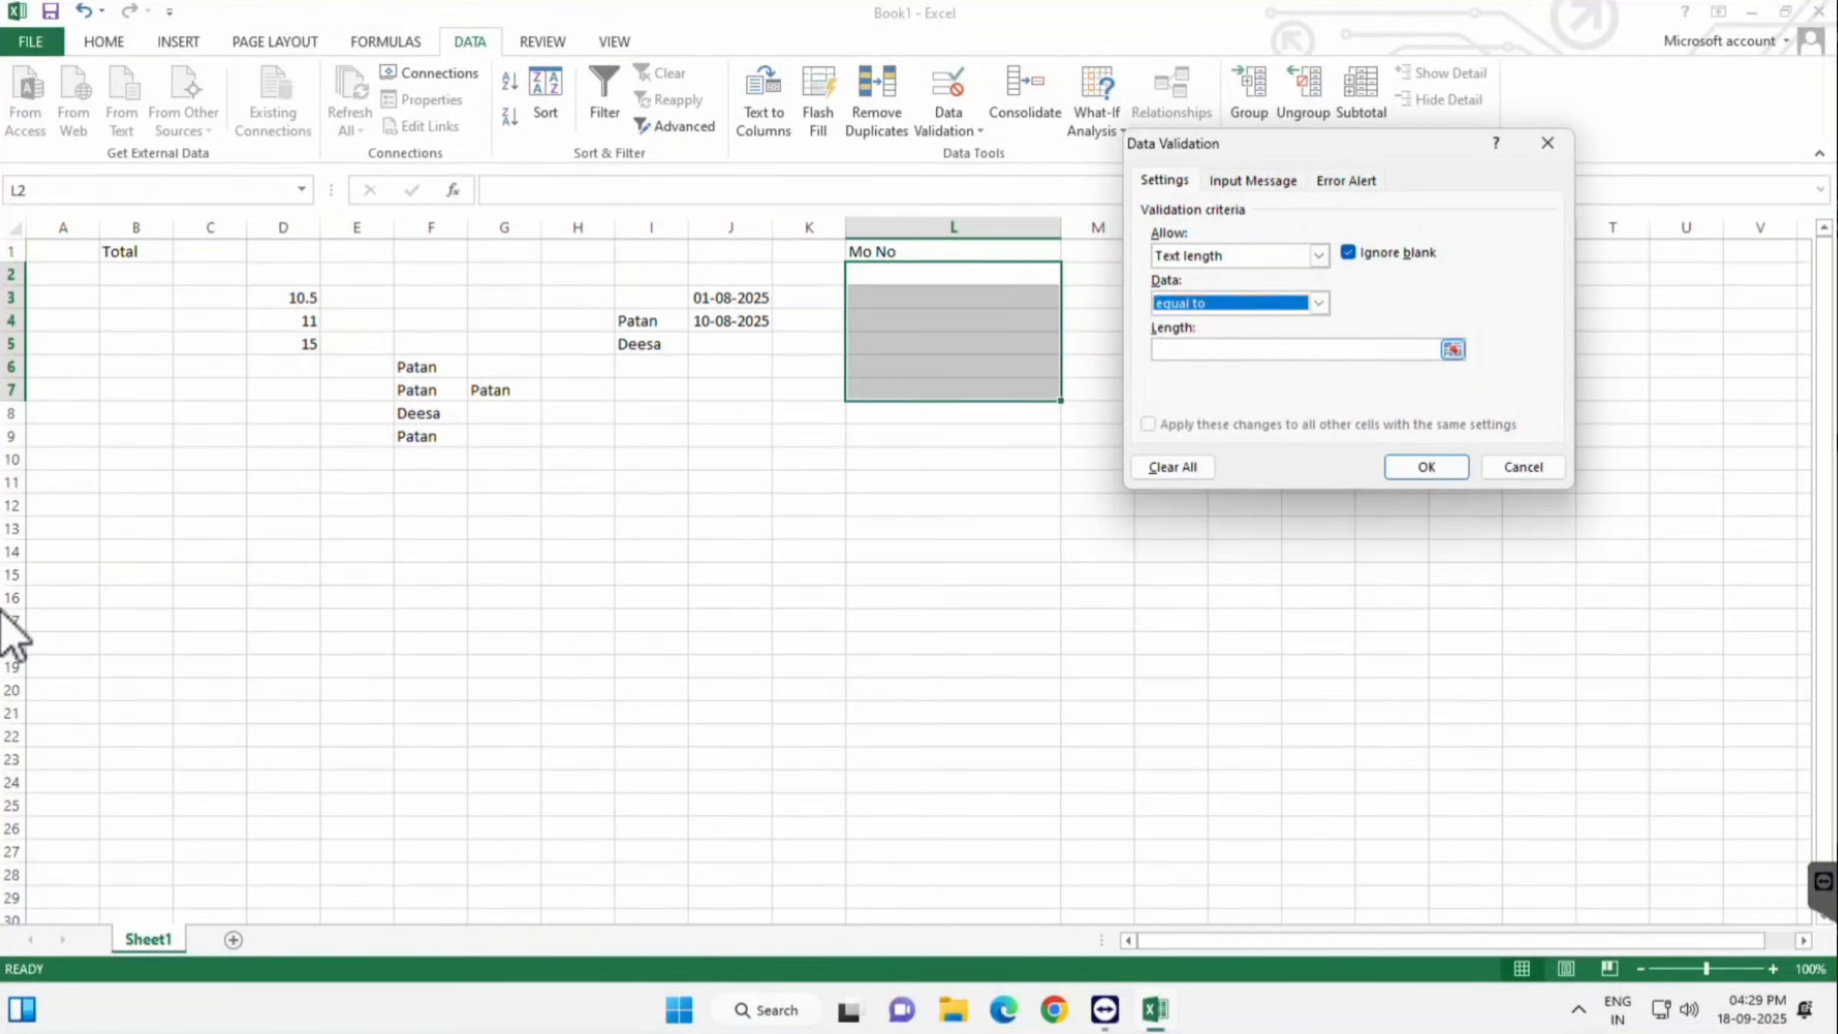
{"action": "key", "text": "Tab"}
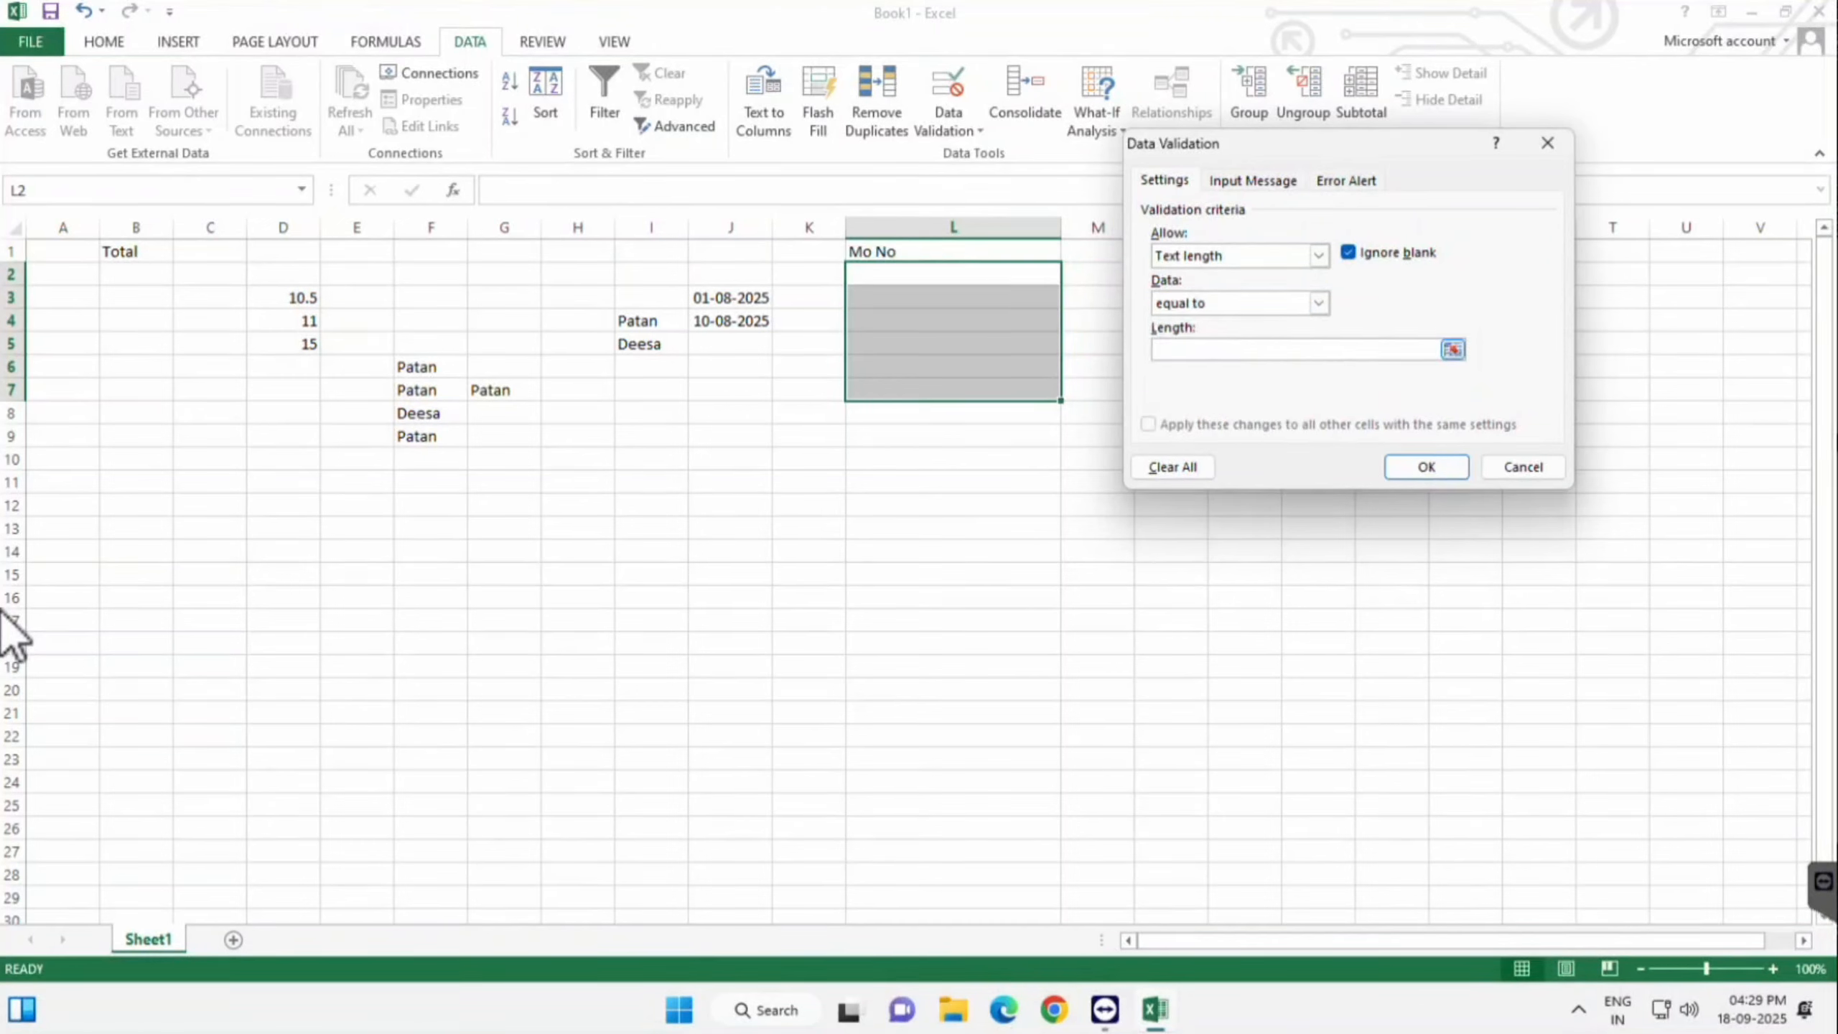
{"action": "type", "text": "1"}
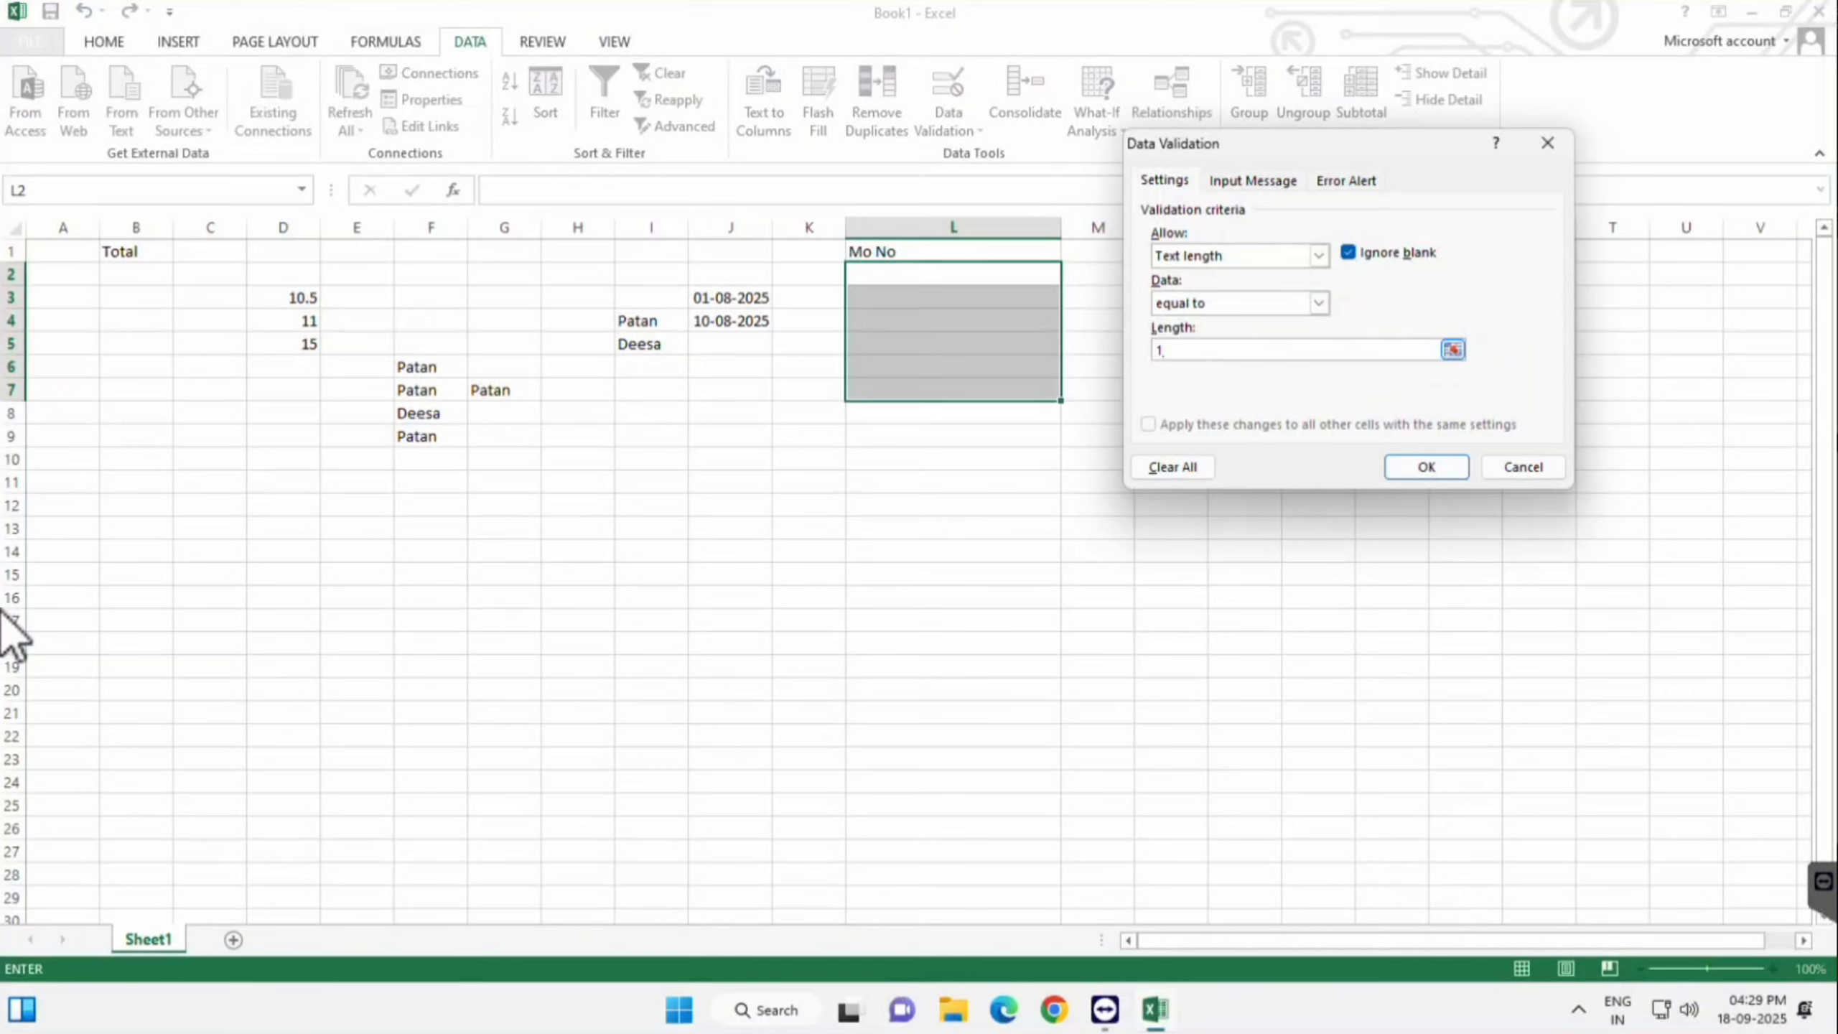
{"action": "type", "text": "0"}
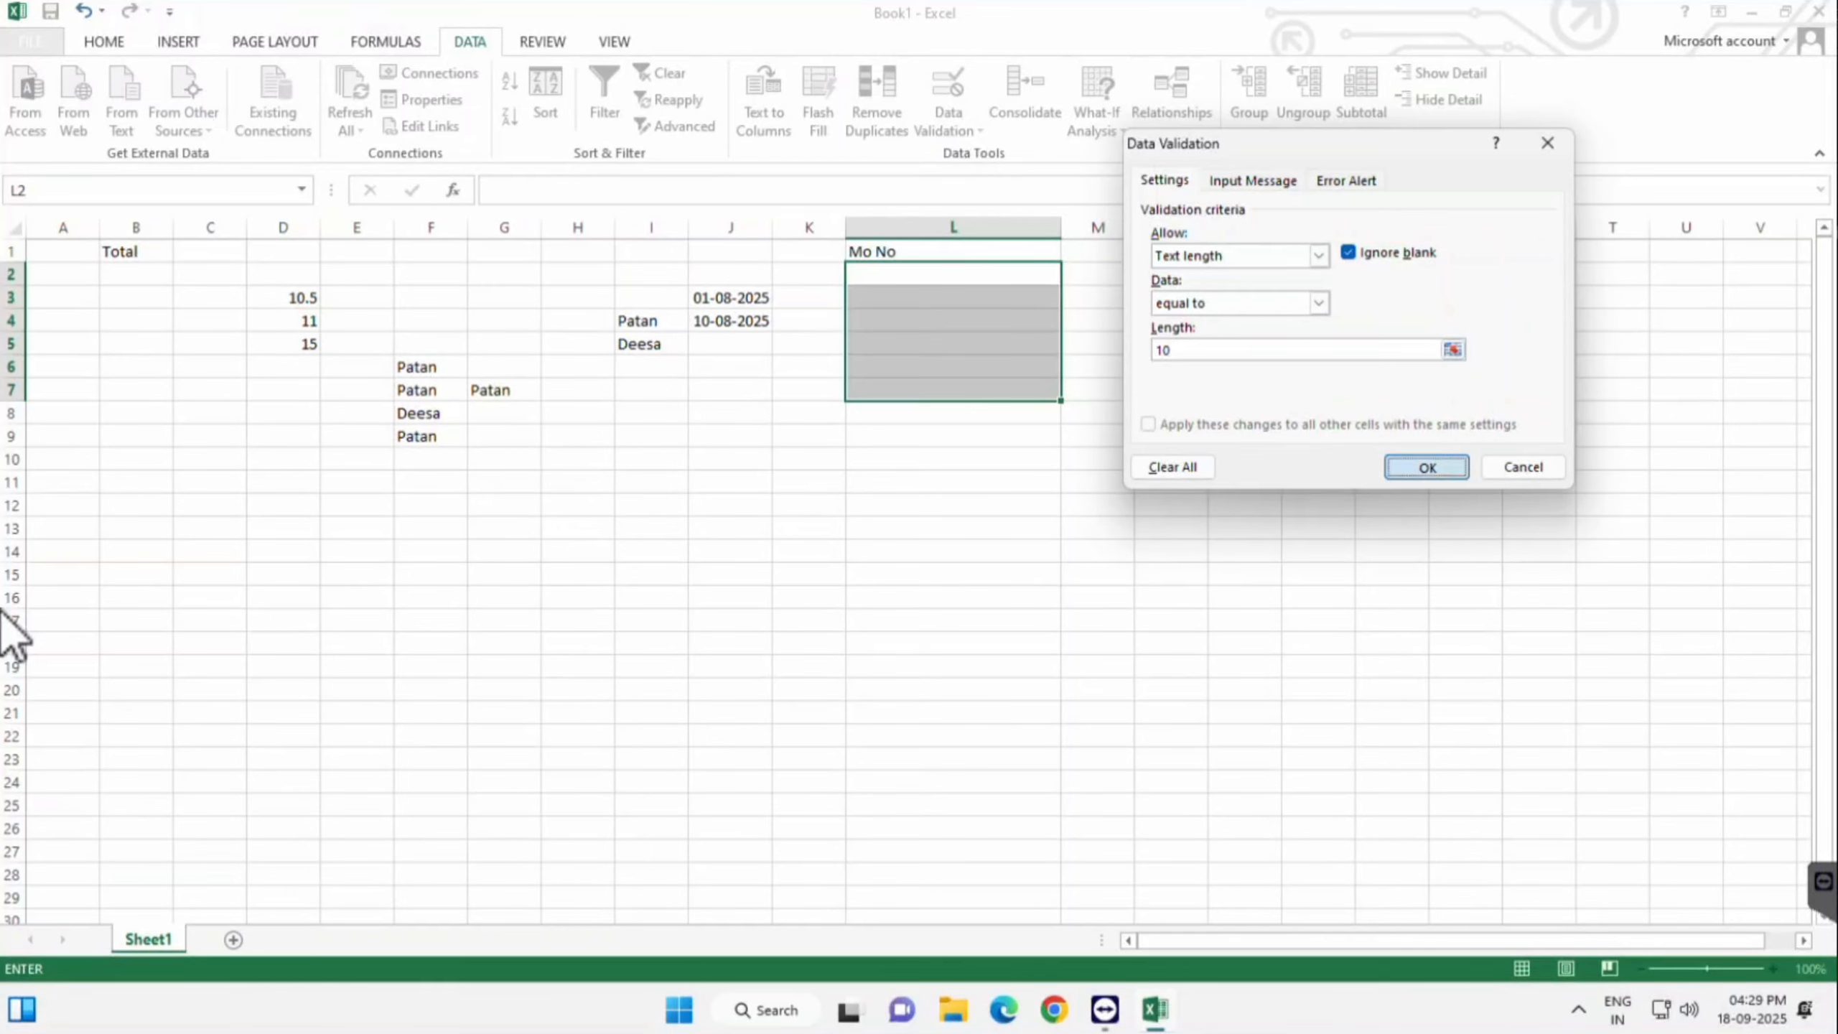
{"action": "key", "text": "Return"}
{"action": "key", "text": "Up"}
{"action": "key", "text": "Down"}
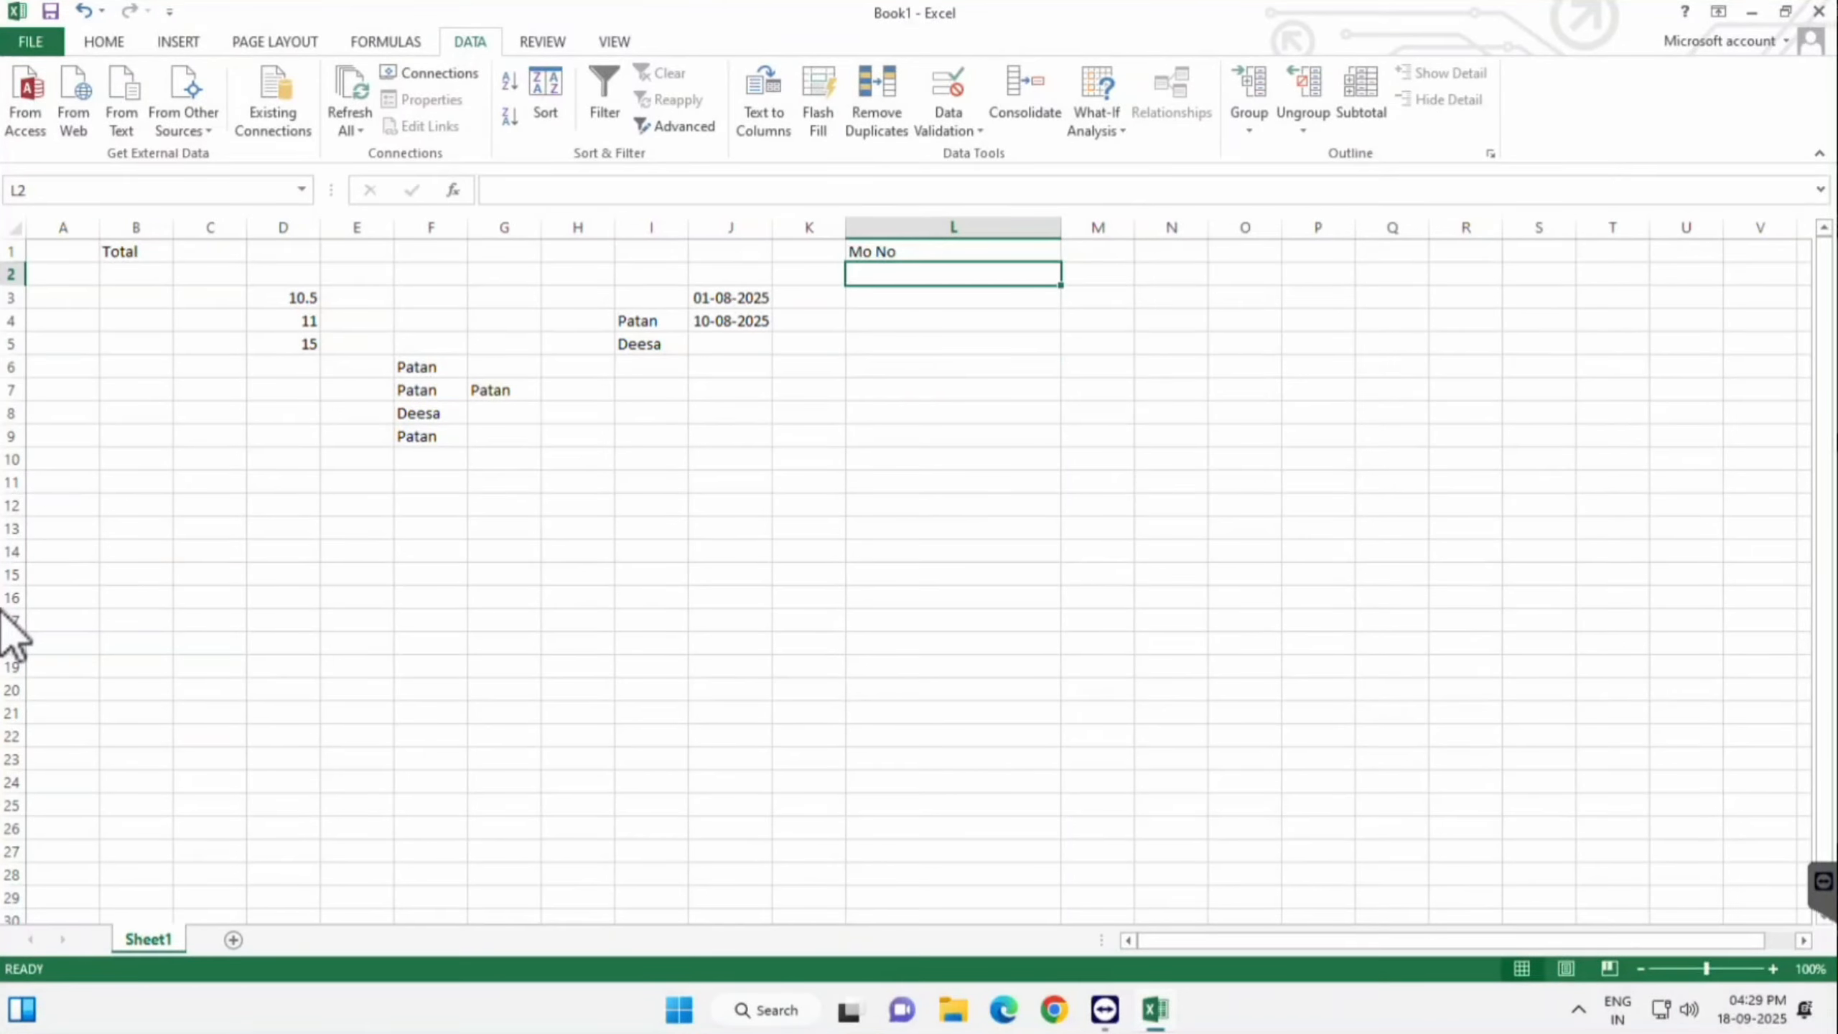
- Try a 7-digit number in L2, then after rejection store a 10-digit mobile number
{"action": "type", "text": "4648994"}
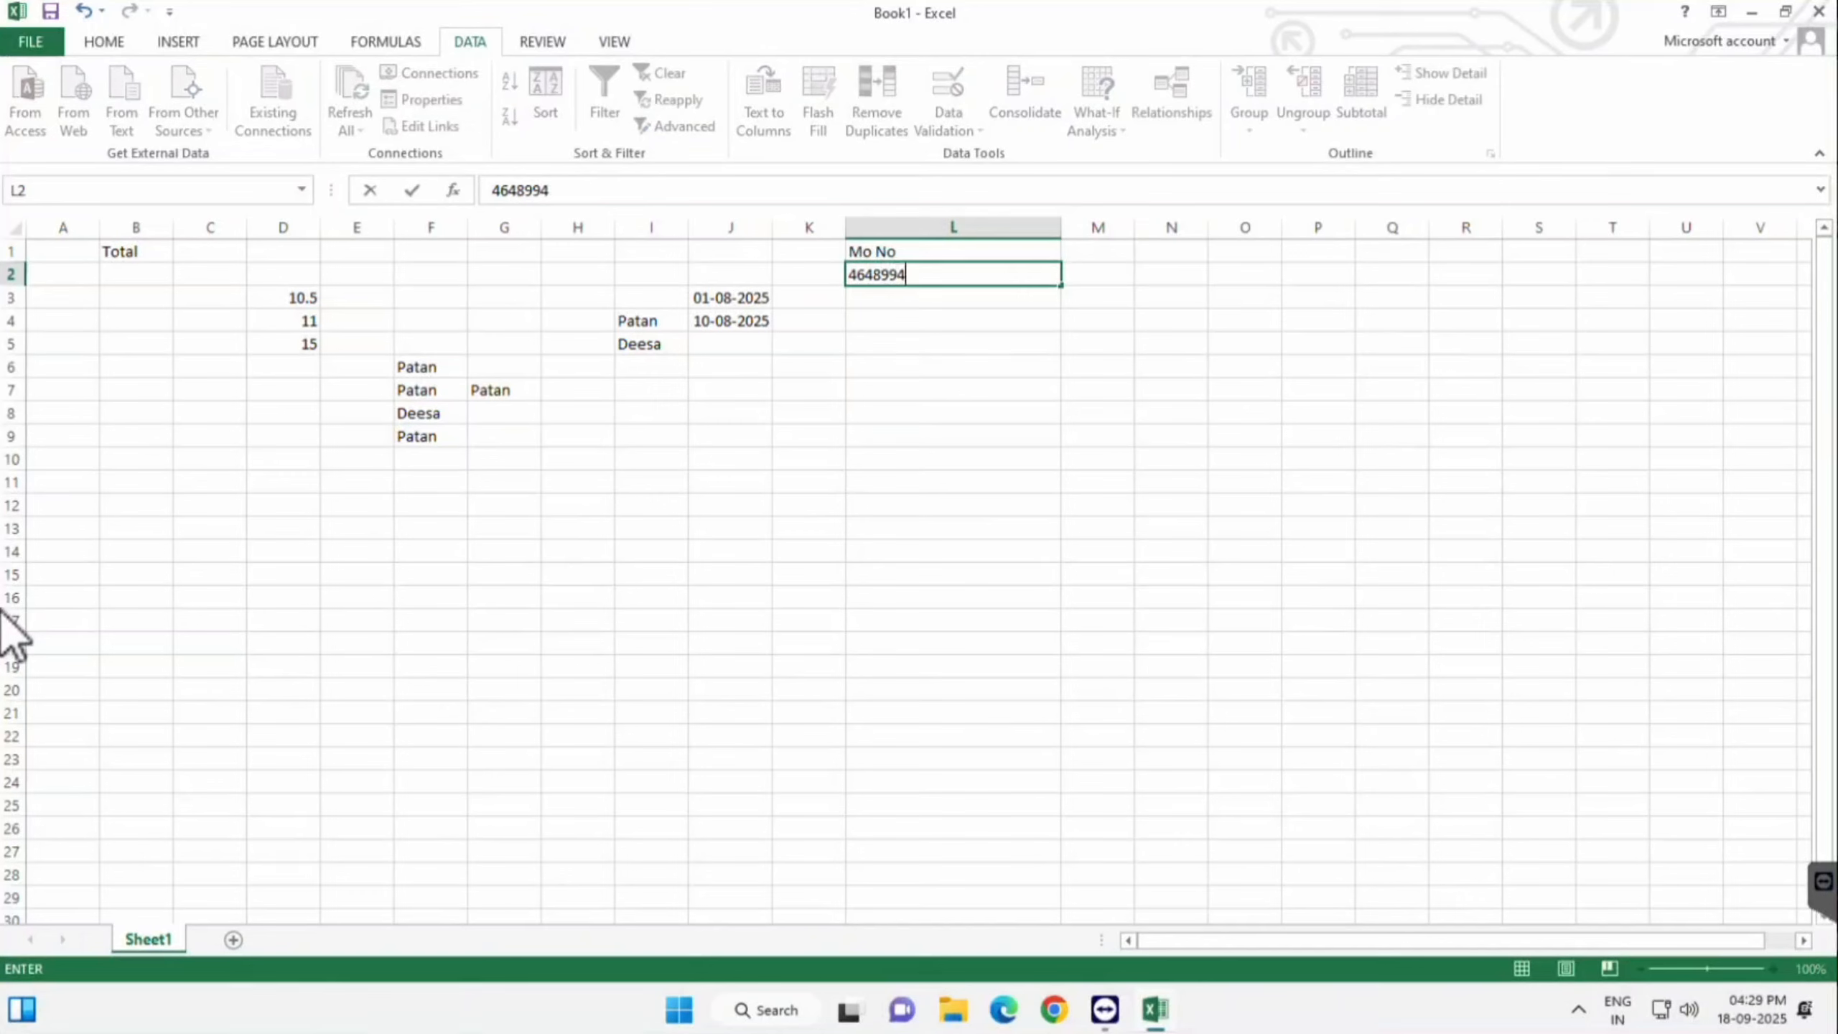
{"action": "key", "text": "Return"}
{"action": "key", "text": "Return"}
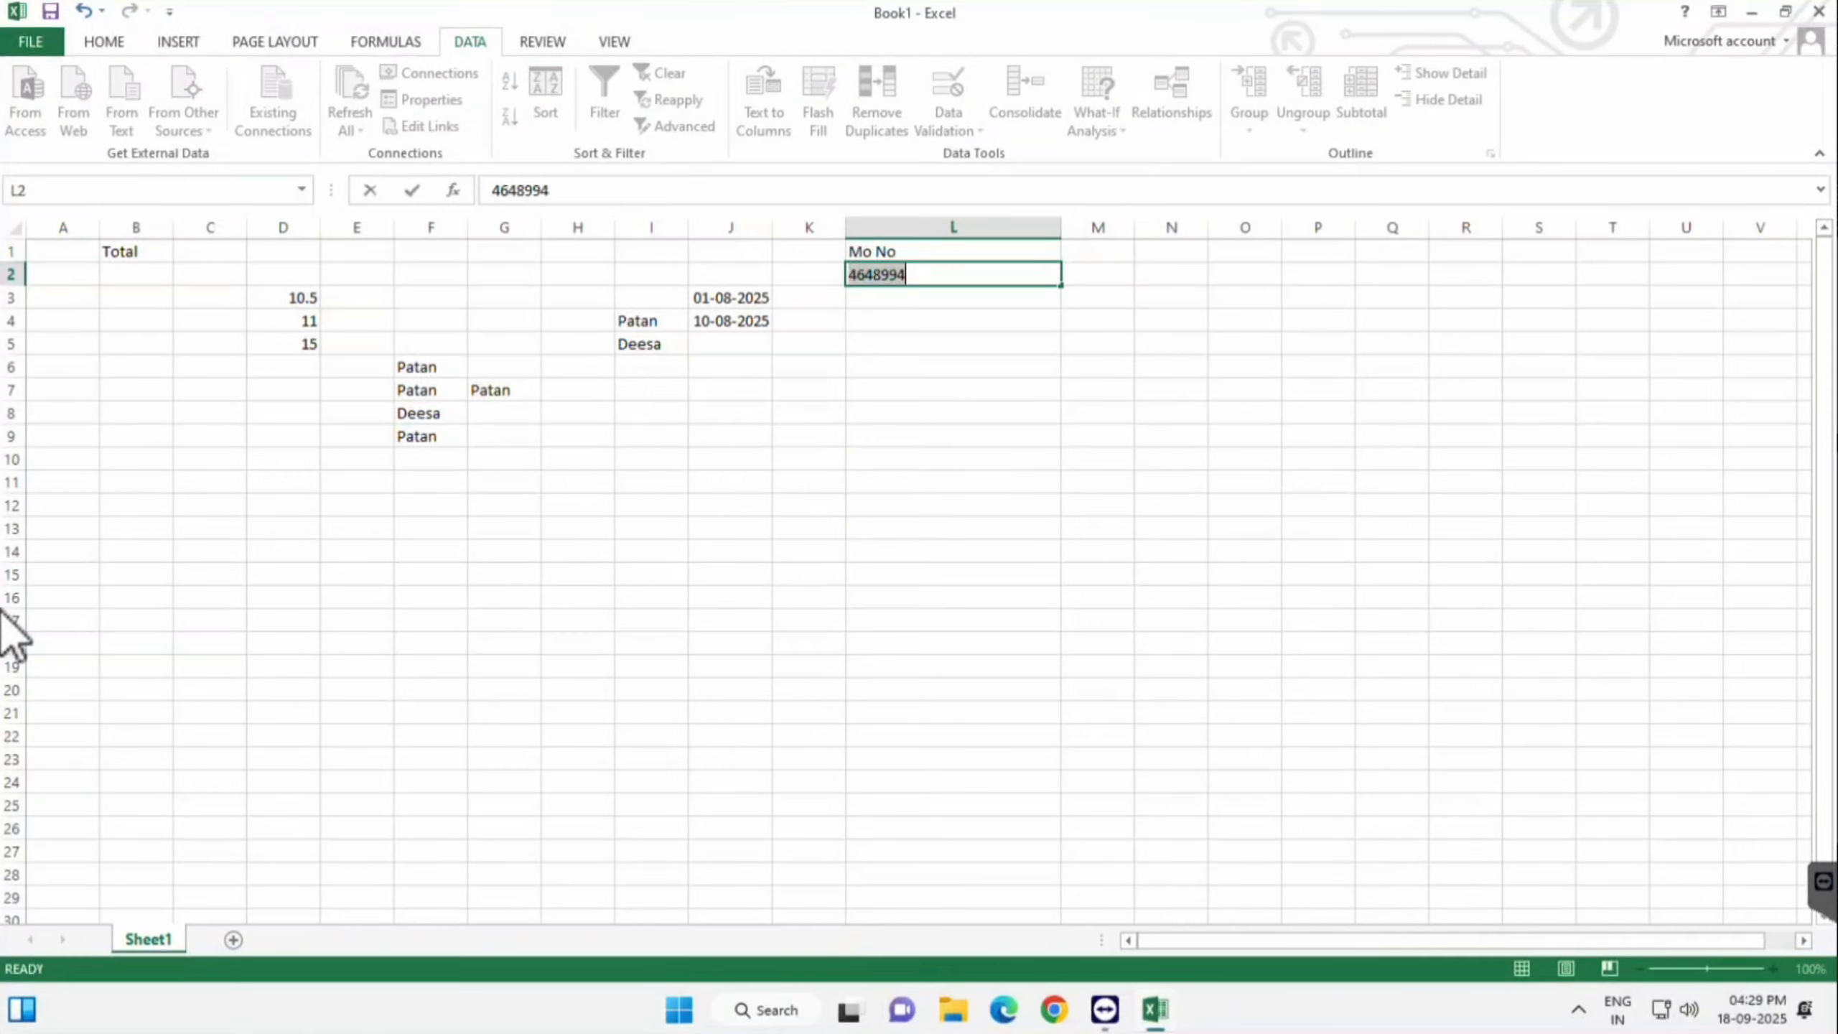
{"action": "key", "text": "BackSpace"}
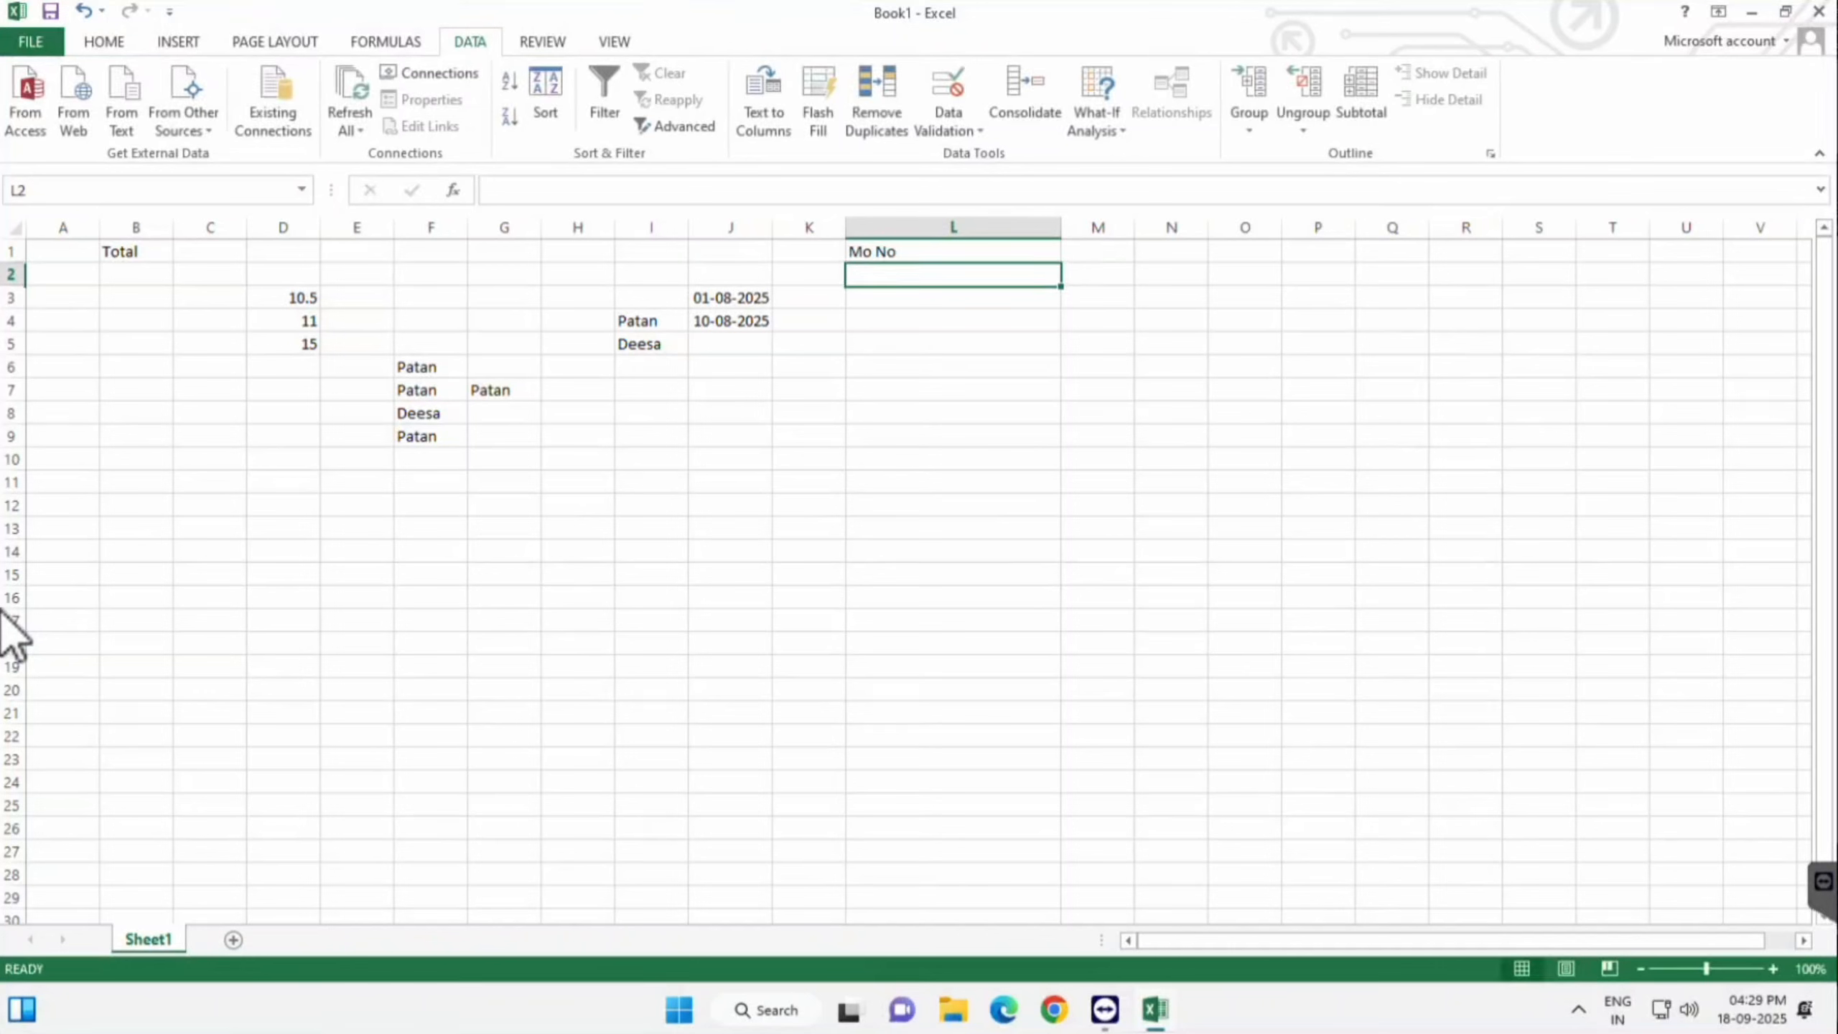
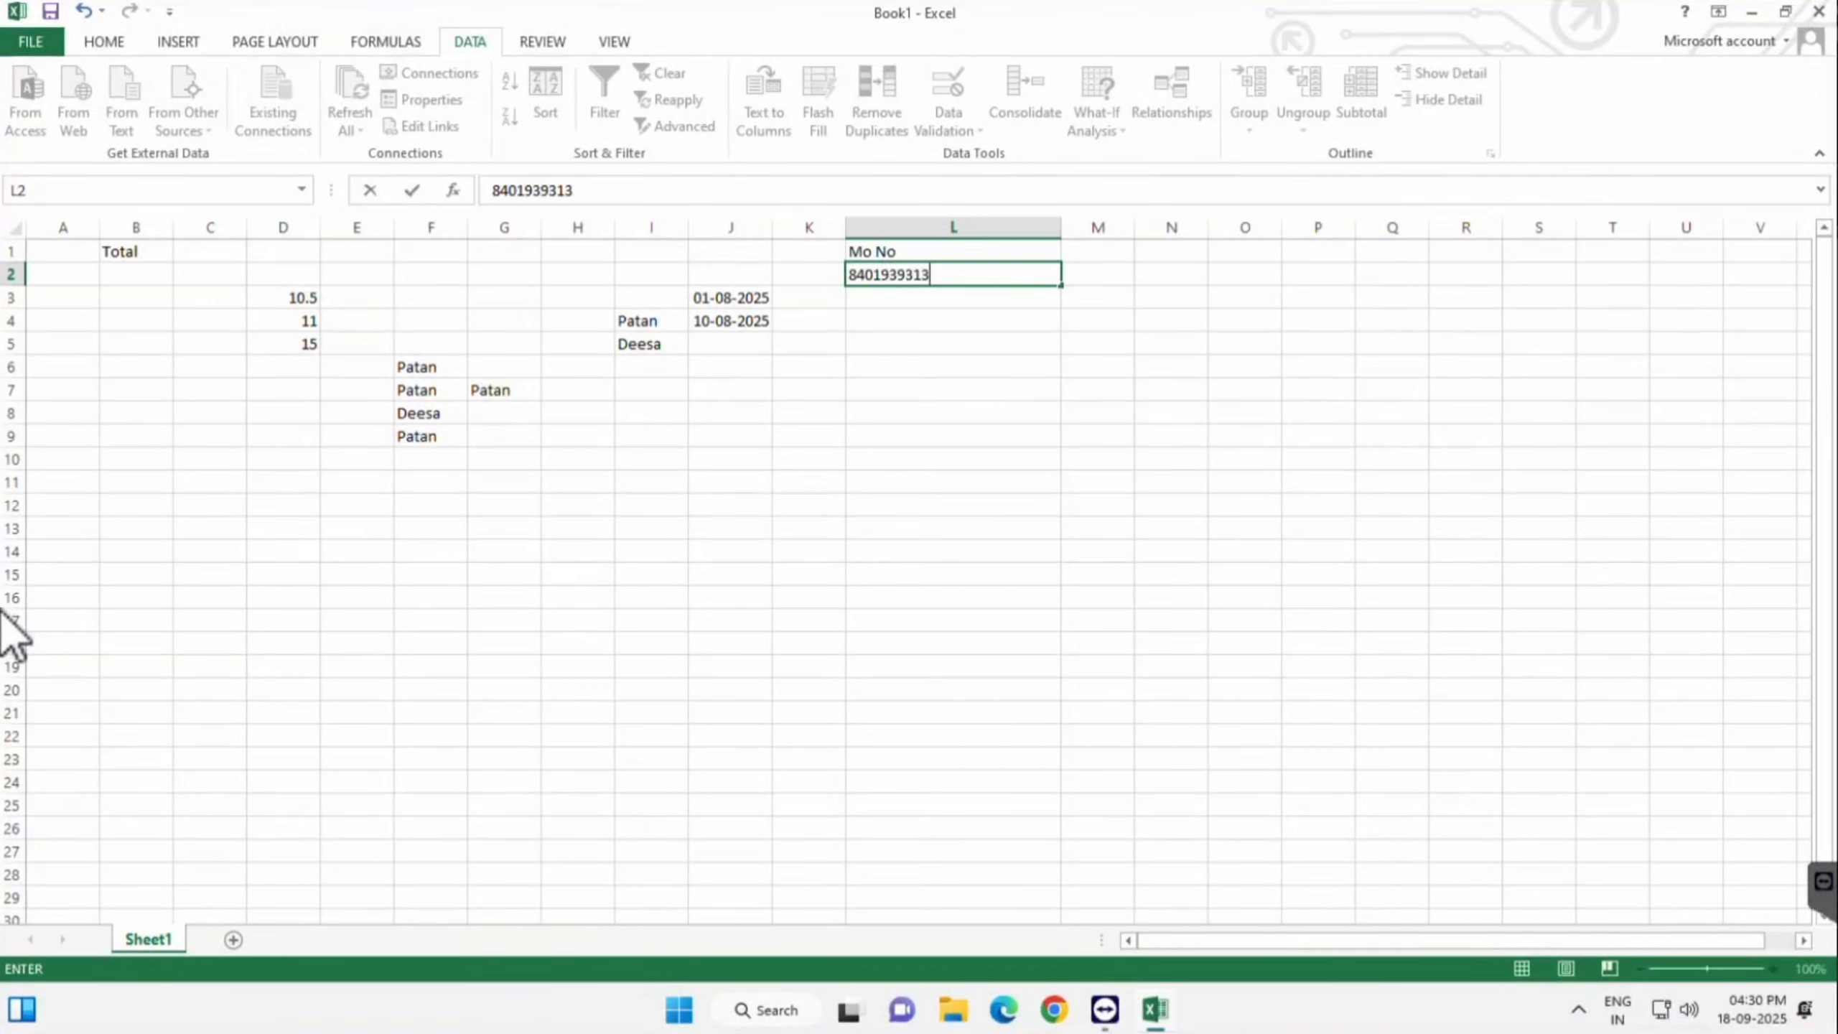
{"action": "key", "text": "ctrl+Return"}
- Enter a 9-digit number in L3 to trigger the invalid-value alert
{"action": "key", "text": "Return"}
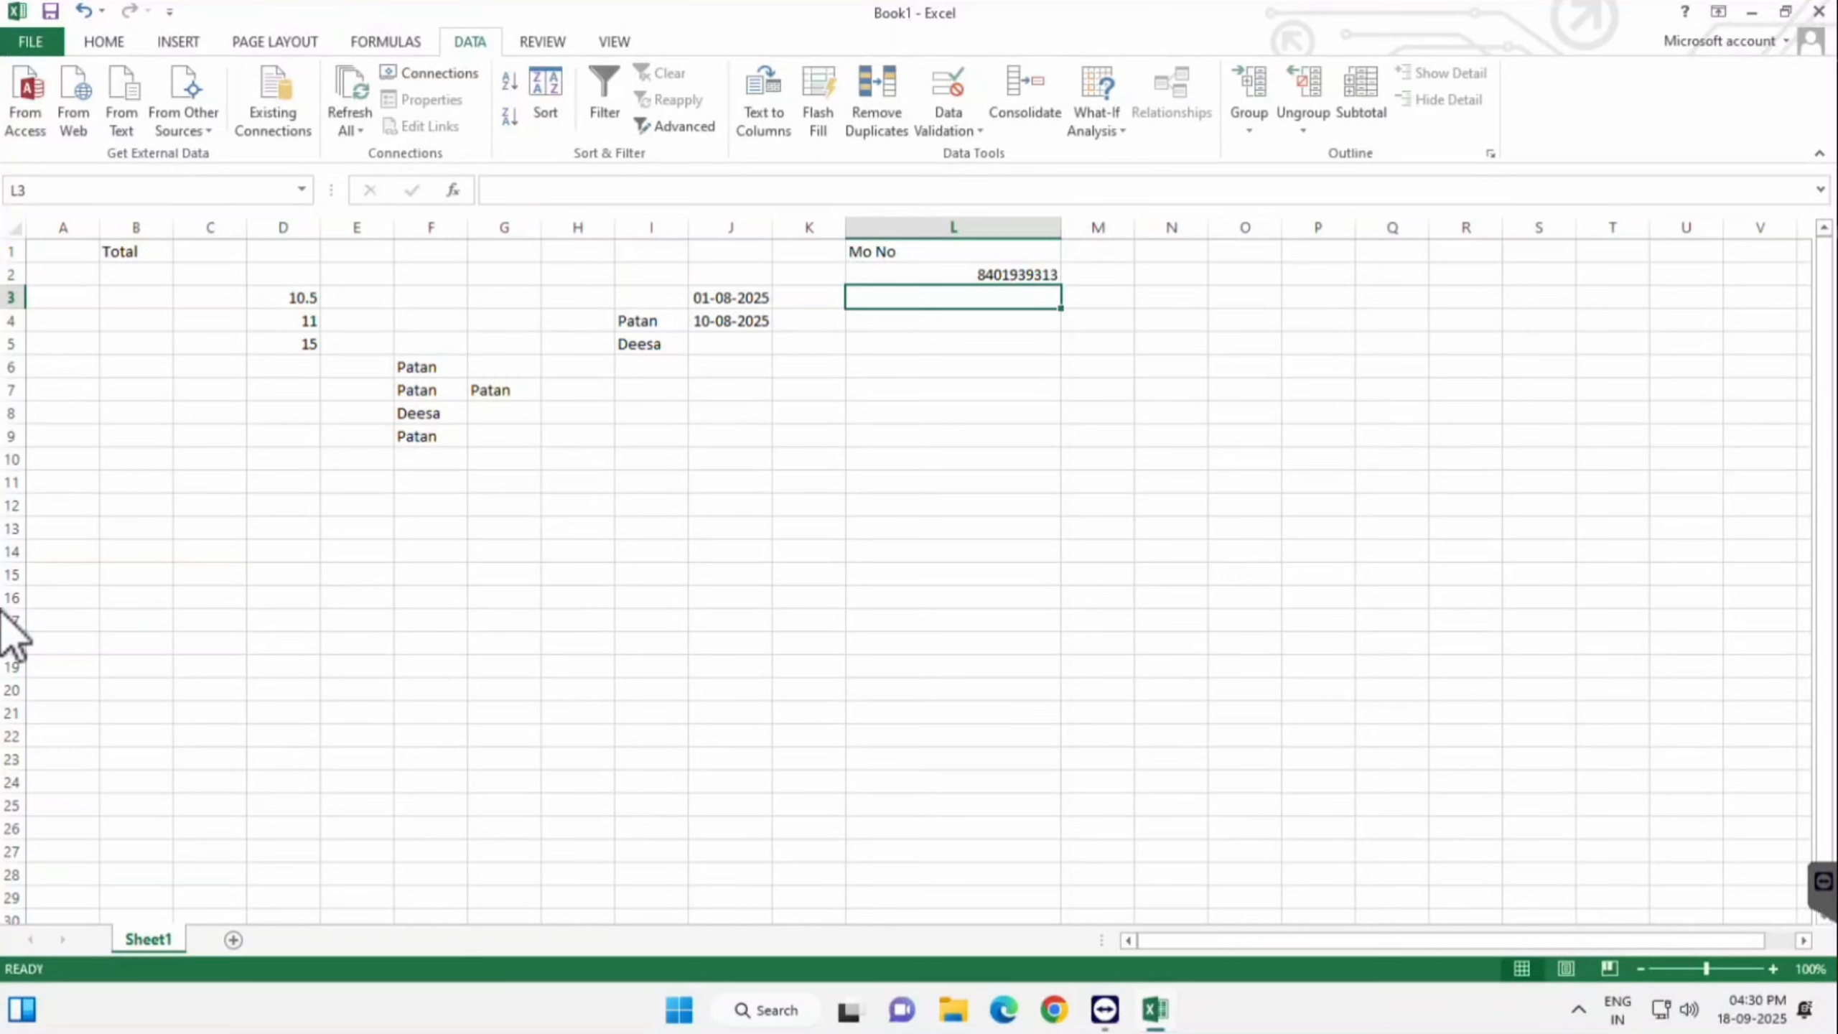
{"action": "key", "text": "F2"}
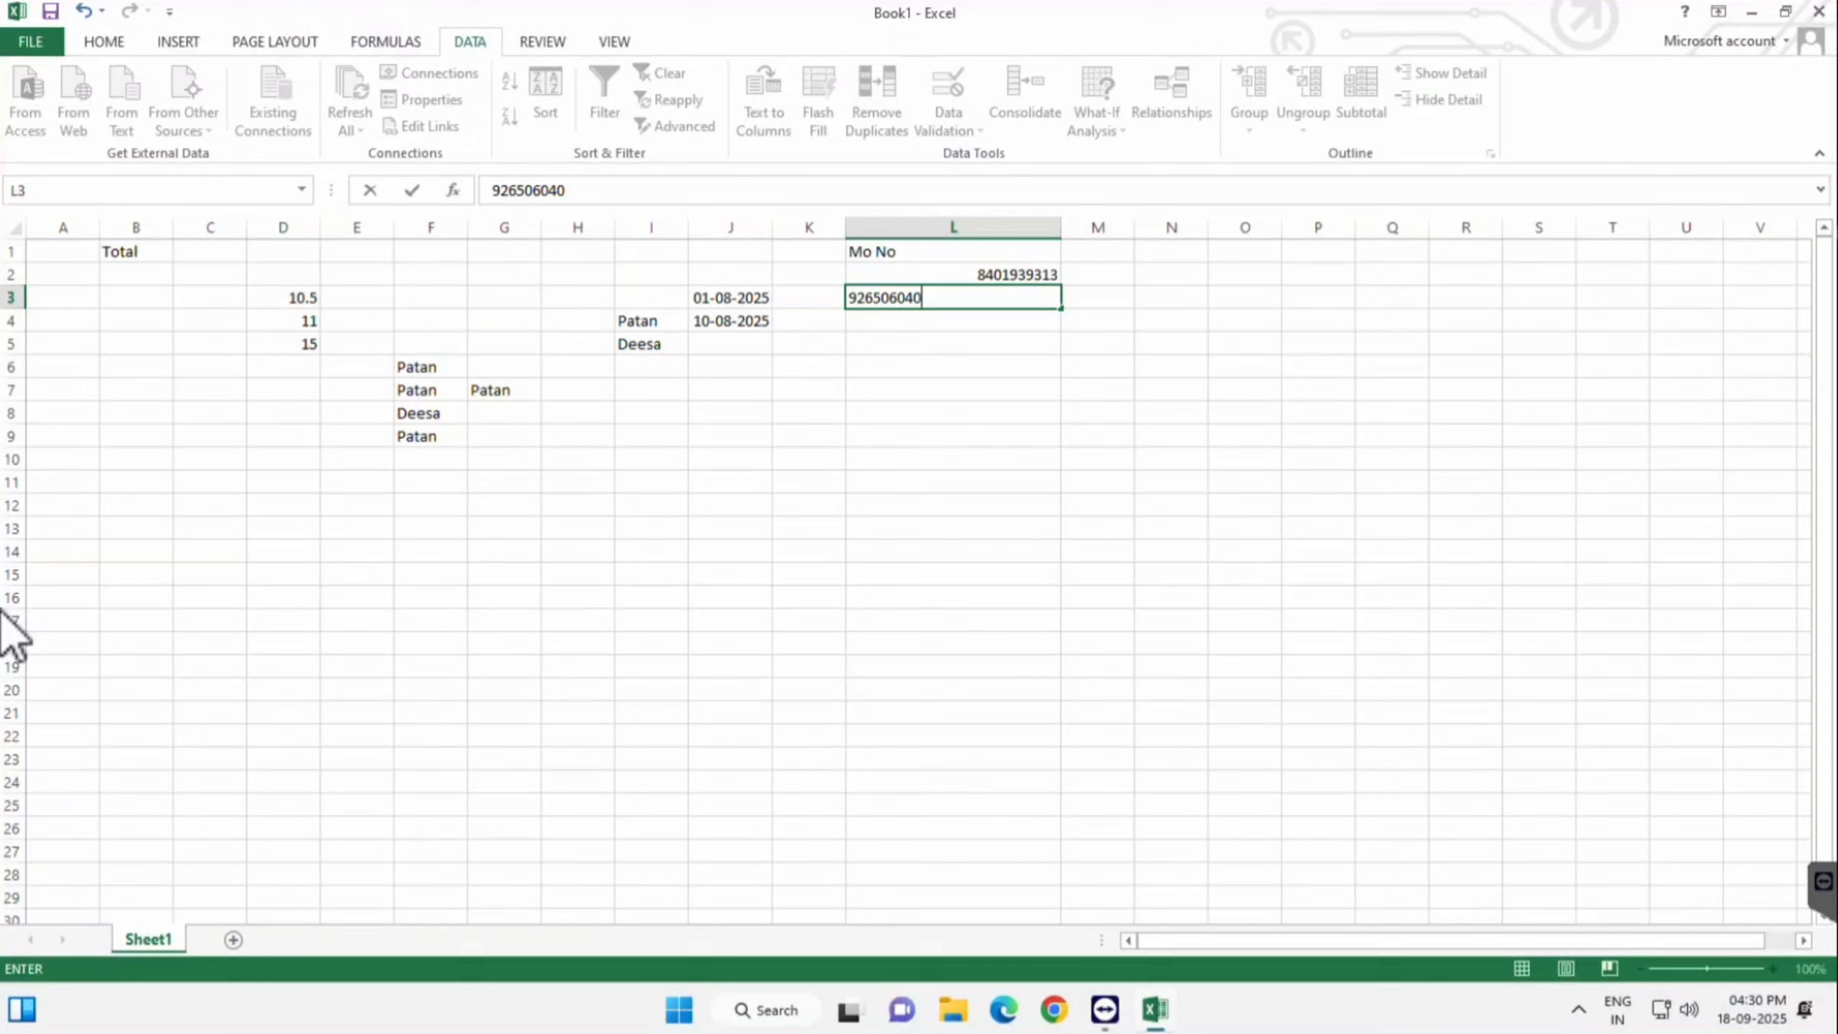
{"action": "key", "text": "Return"}
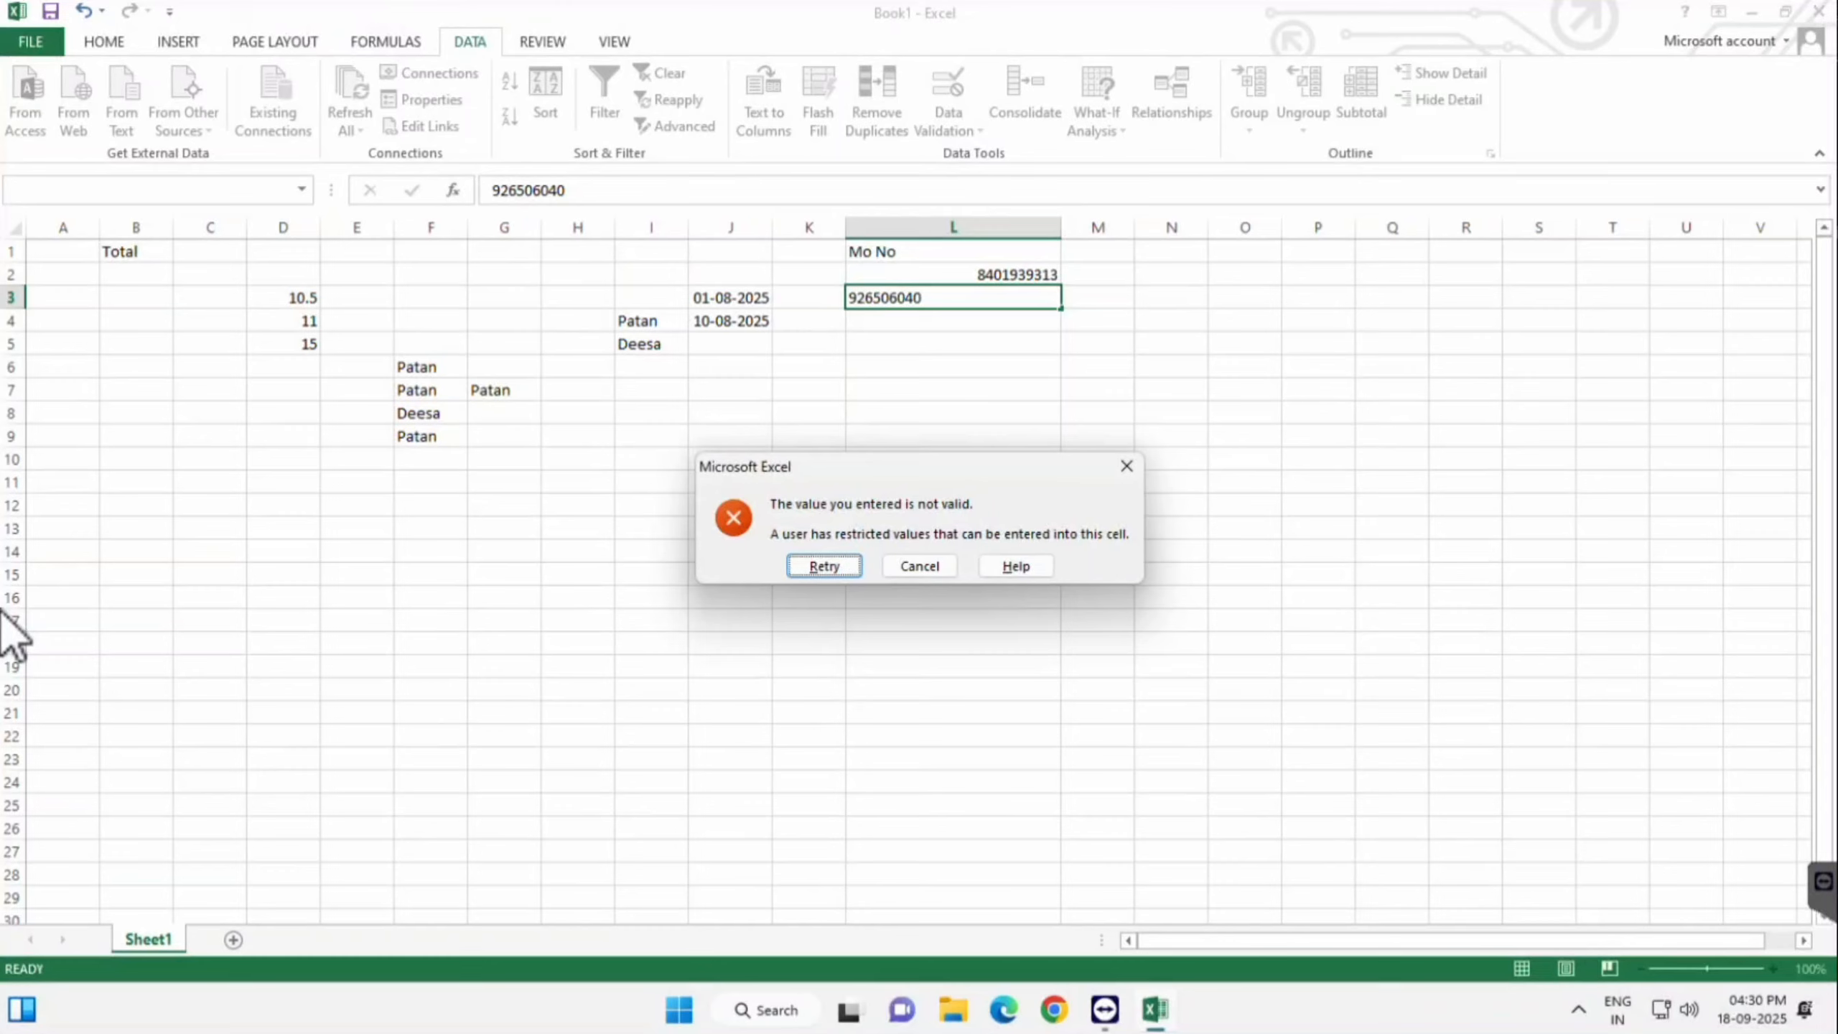
- Retry the rejected L3 entry, ending it with the missing digit 3 to make 10 digits
{"action": "key", "text": "Return"}
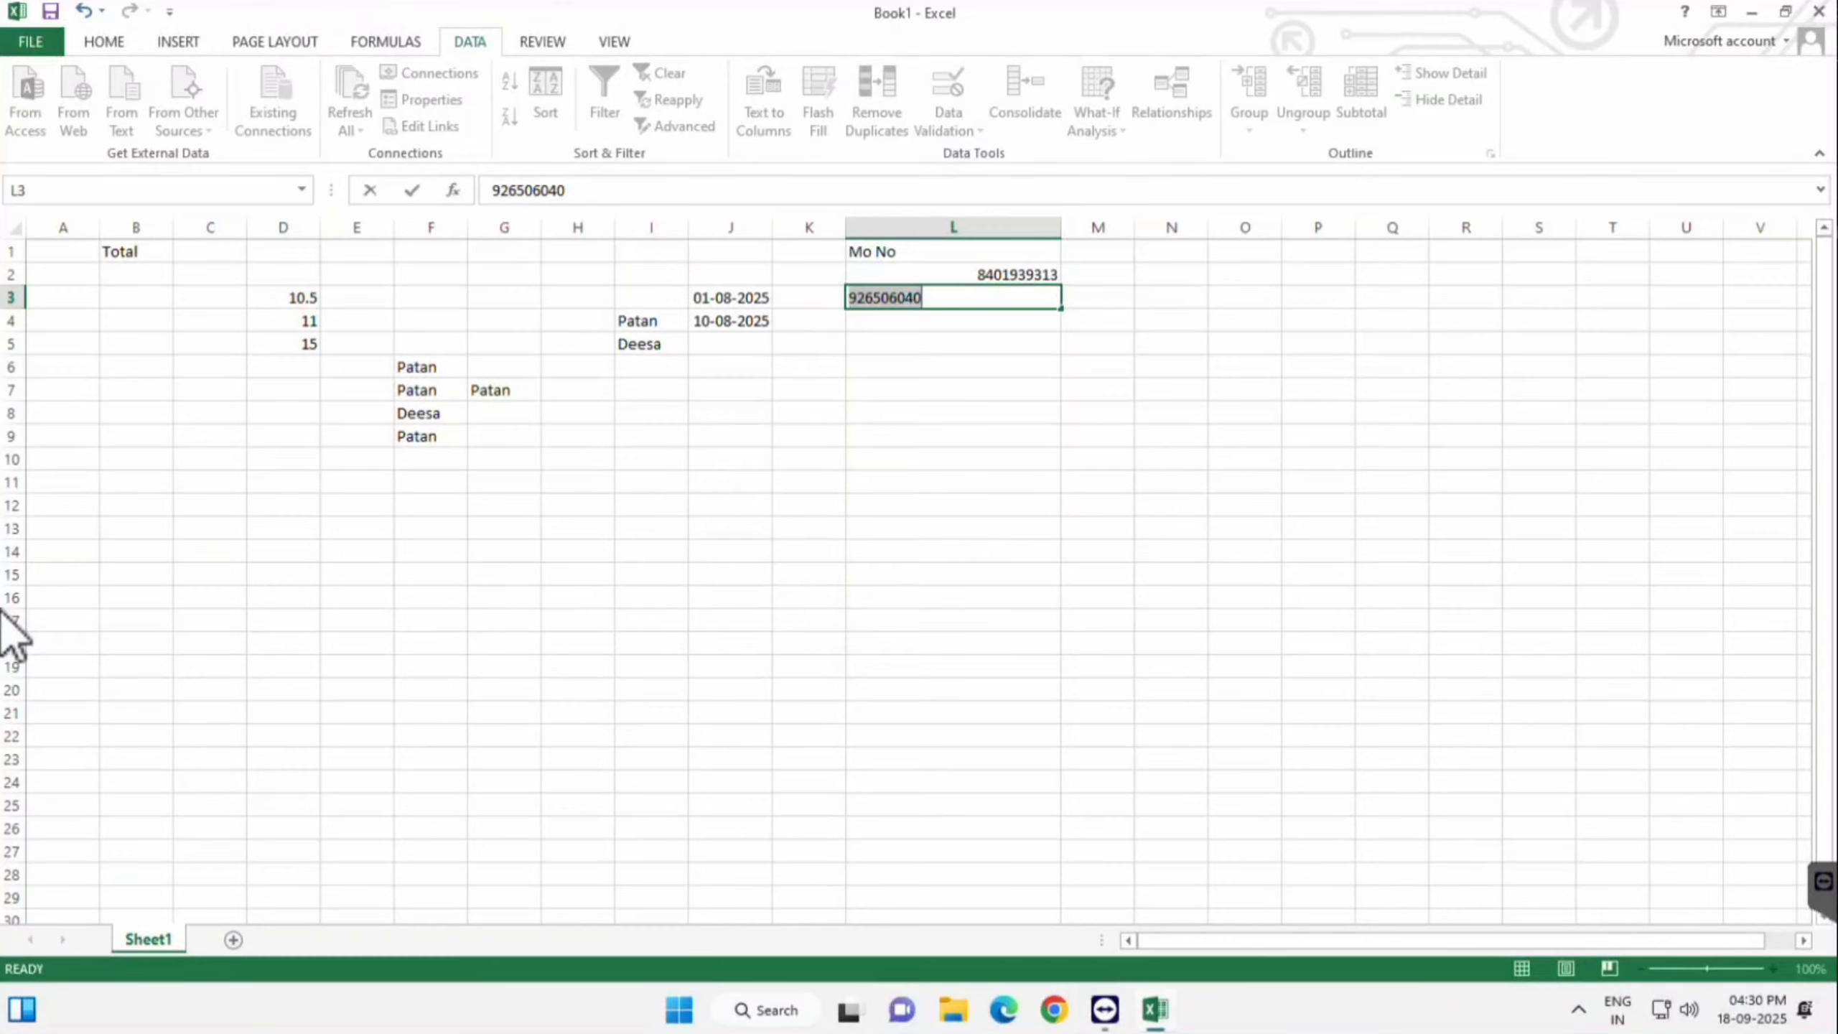
{"action": "key", "text": "Right"}
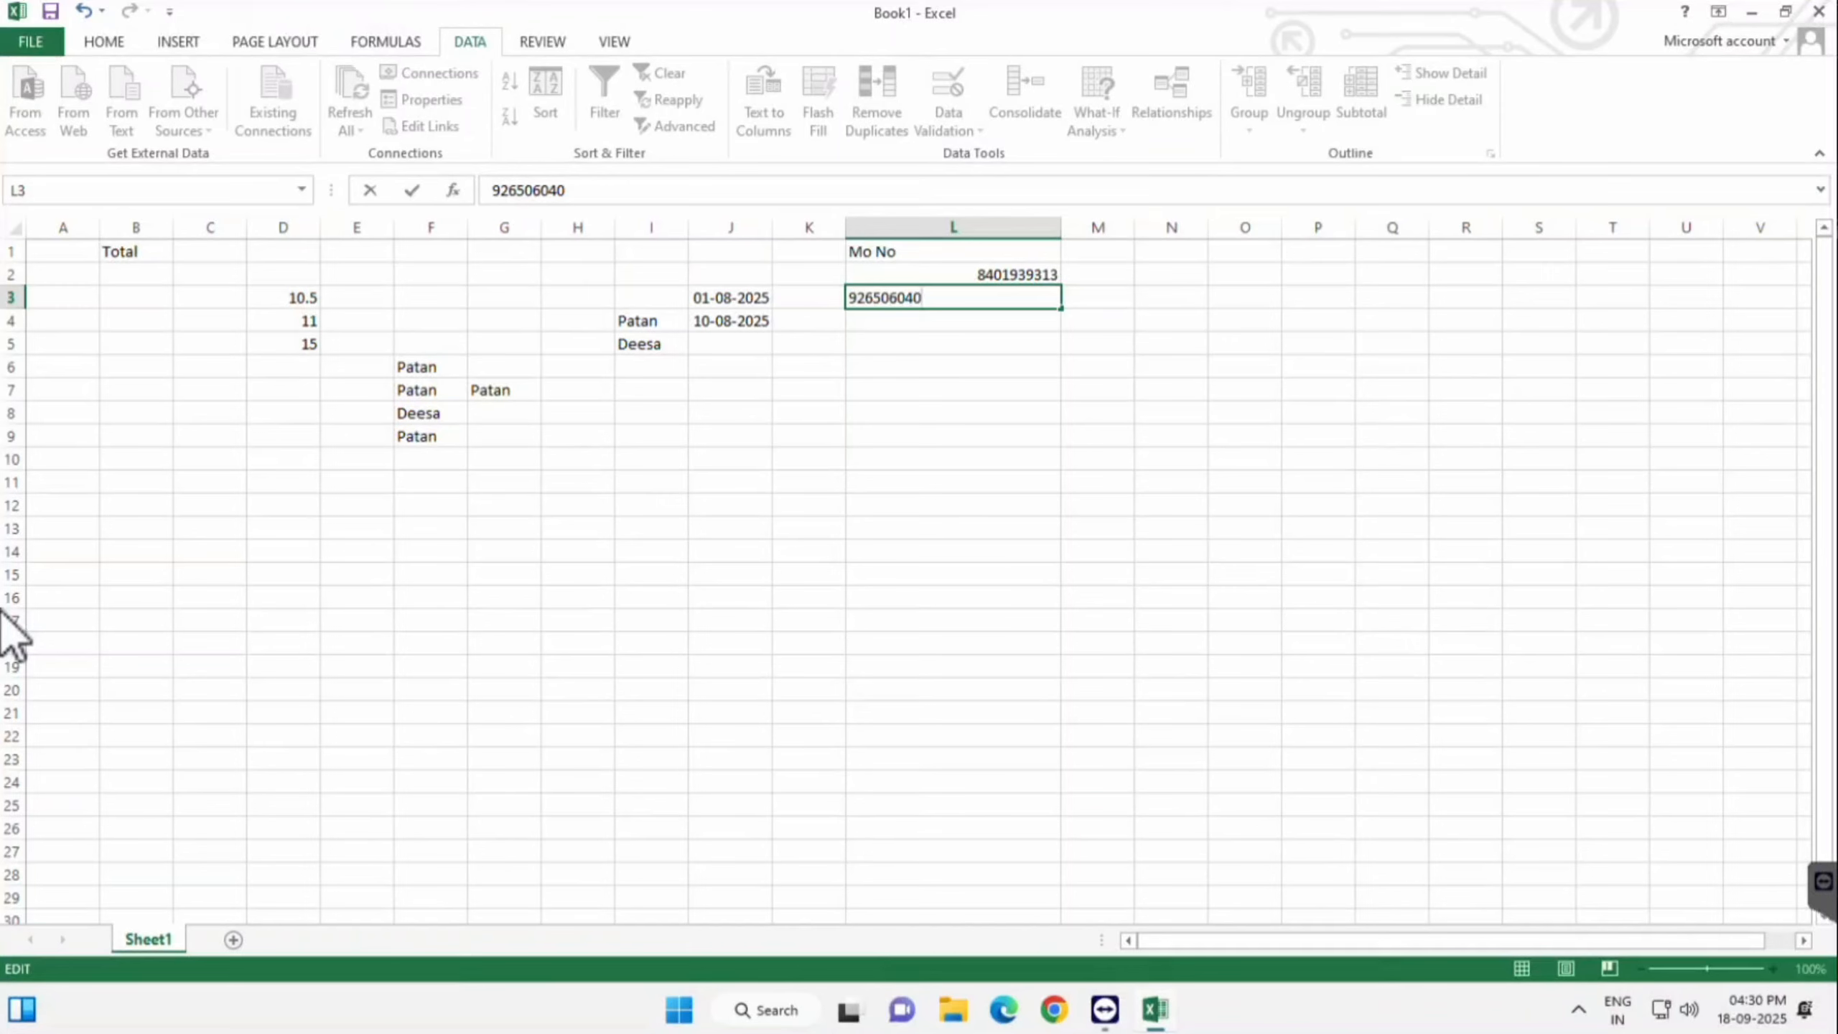
{"action": "key", "text": "BackSpace"}
{"action": "type", "text": "3"}
{"action": "key", "text": "Return"}
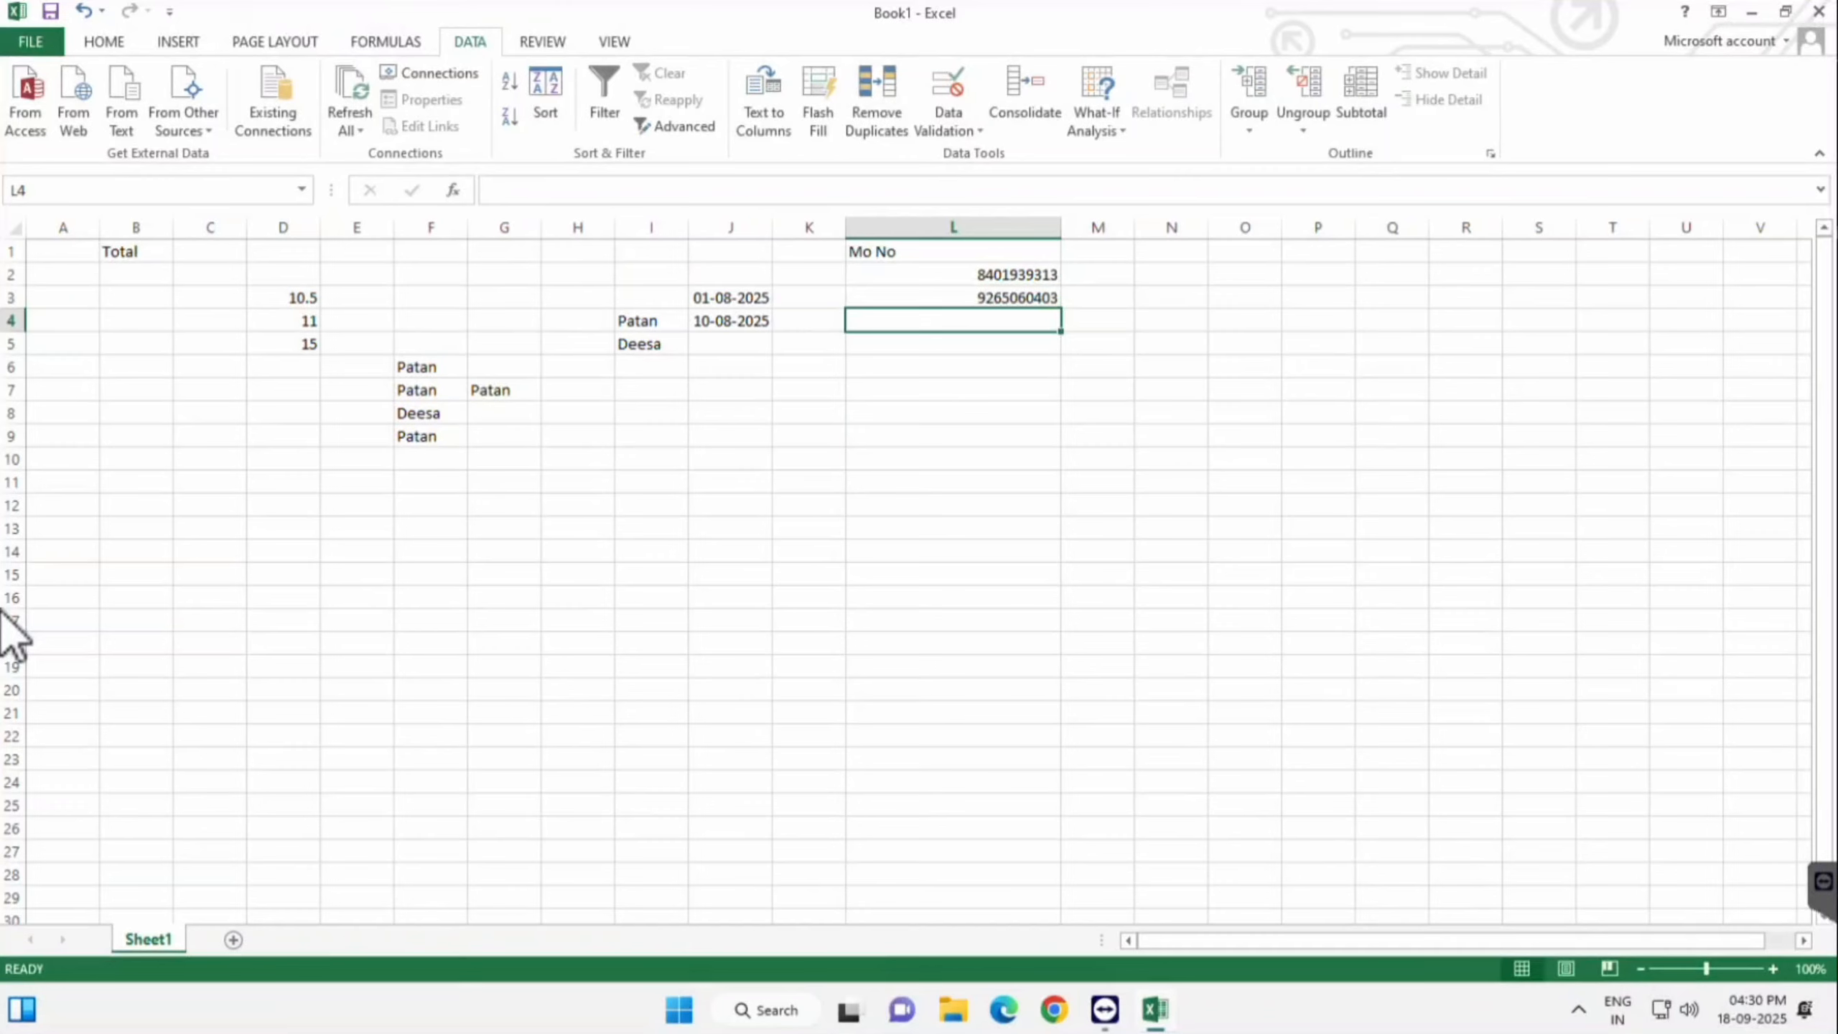
- Inspect the Mo No validation Allow list without changes, then widen empty column K
{"action": "left_click", "coordinate": [948, 131]}
{"action": "left_click", "coordinate": [993, 157]}
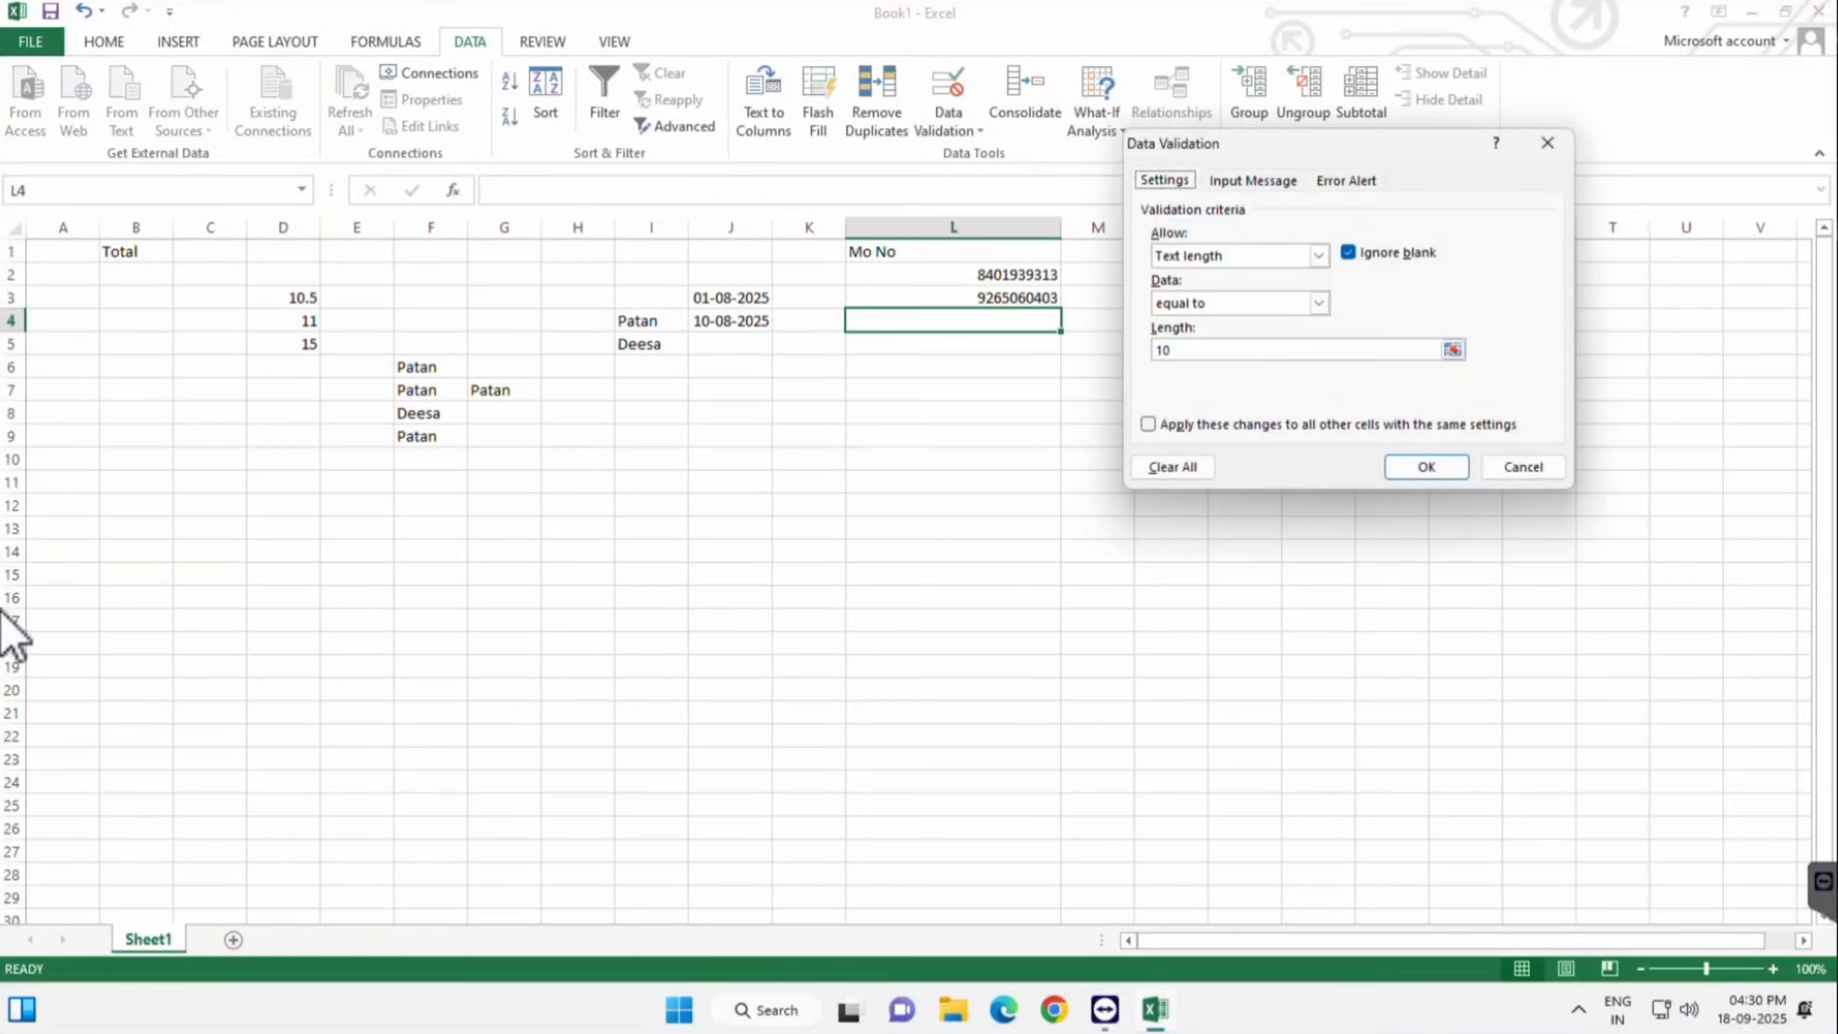
{"action": "left_click", "coordinate": [1318, 255]}
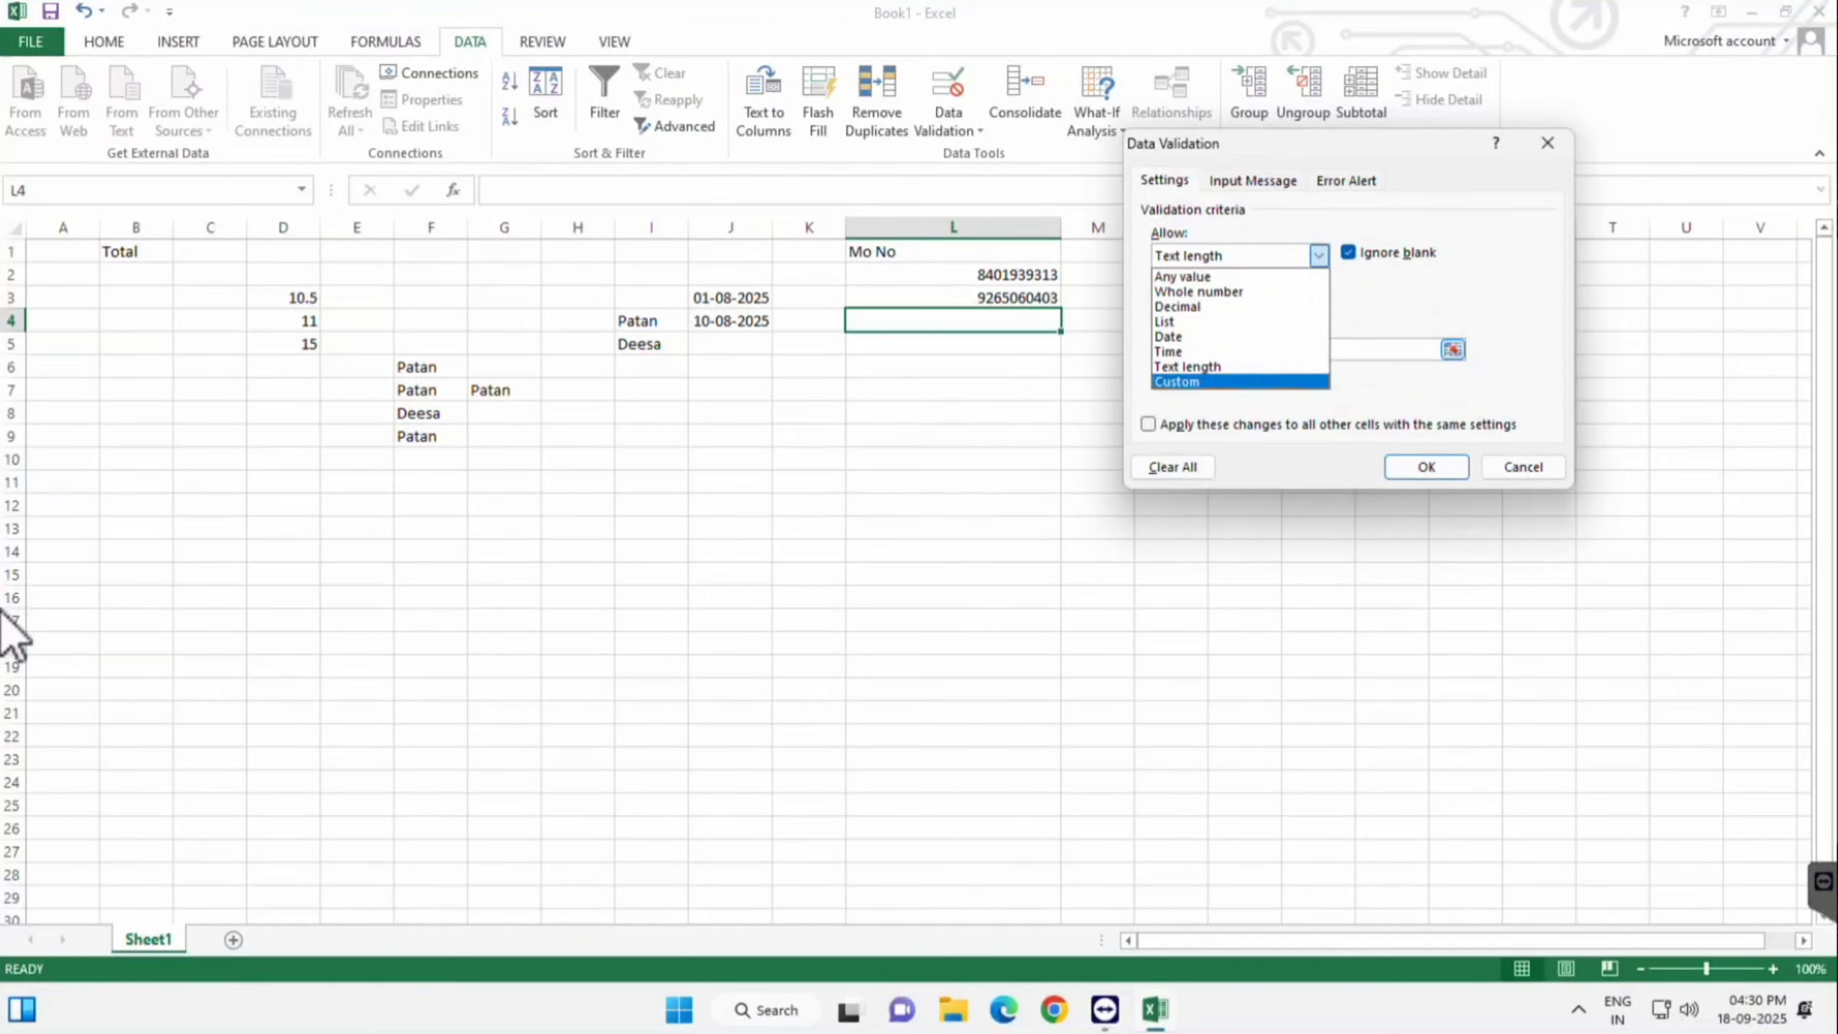
{"action": "key", "text": "Escape"}
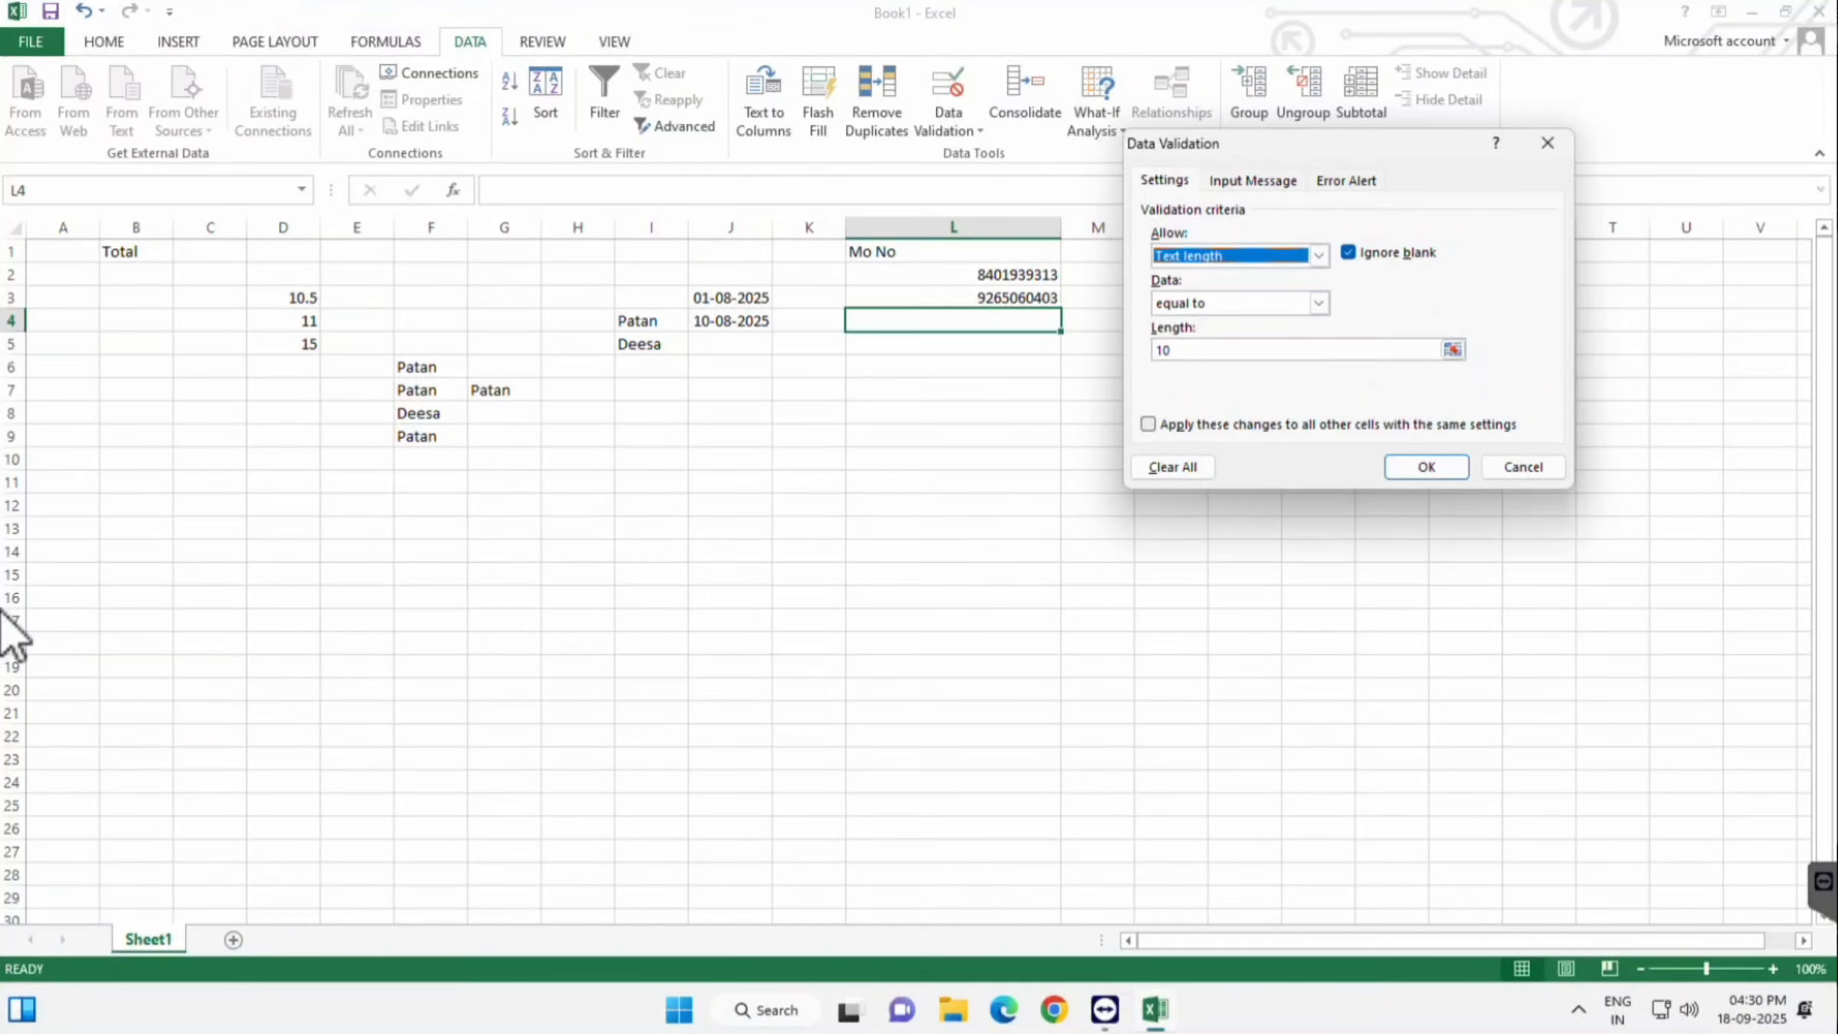
{"action": "key", "text": "Escape"}
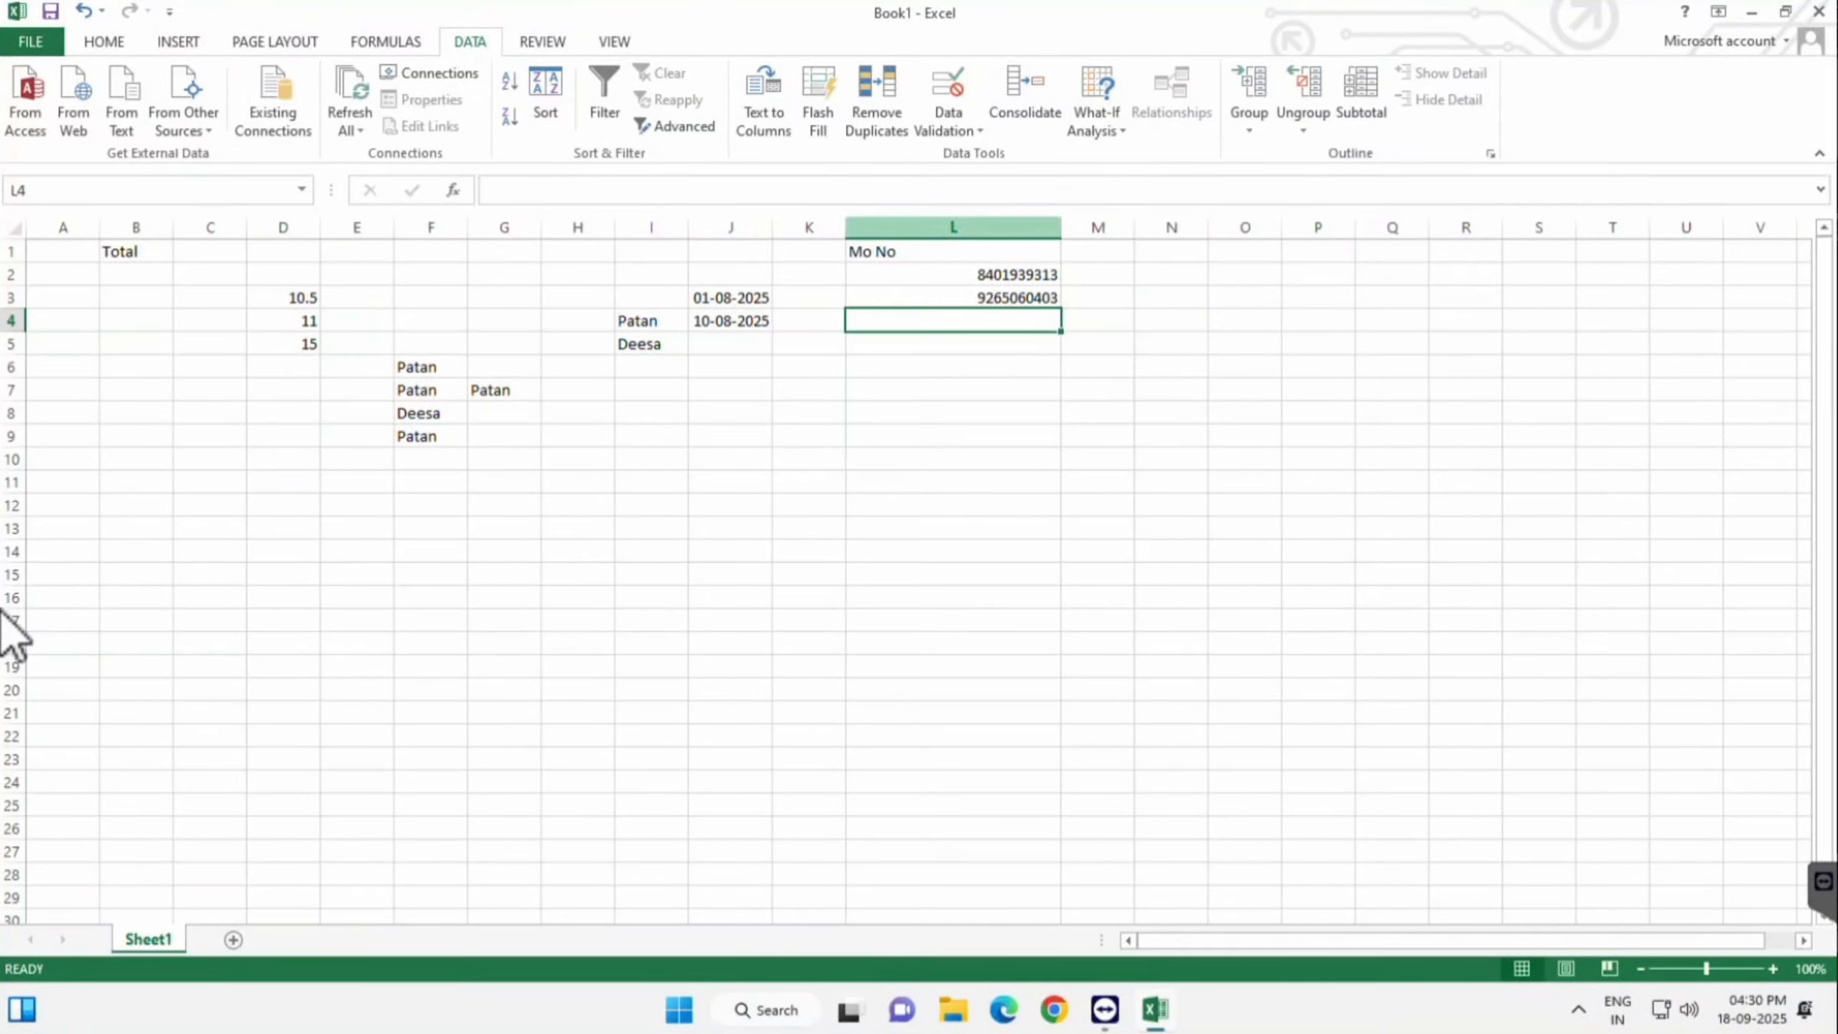
{"action": "left_click_drag", "start_coordinate": [844, 227], "coordinate": [906, 228]}
- Delete the empty column K, enter the heading Name in L1, and widen column L
{"action": "left_click", "coordinate": [840, 227]}
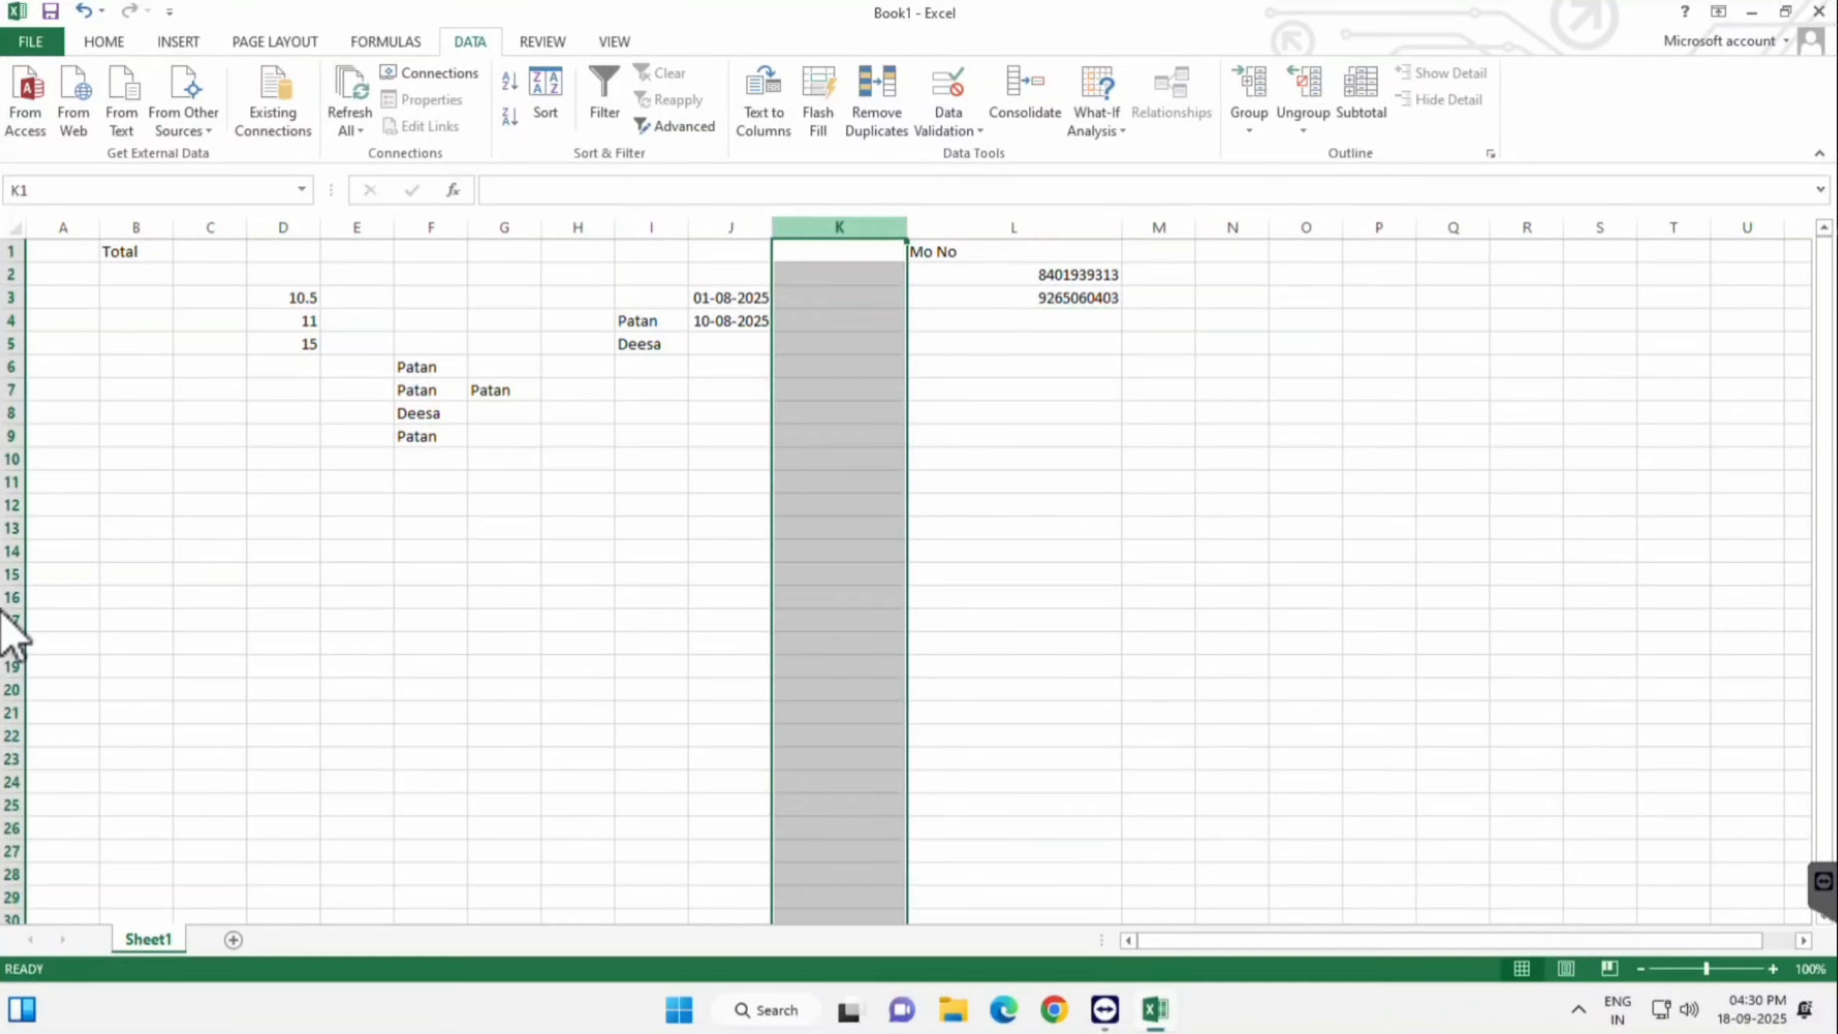
{"action": "key", "text": "ctrl+minus"}
{"action": "left_click", "coordinate": [1024, 228]}
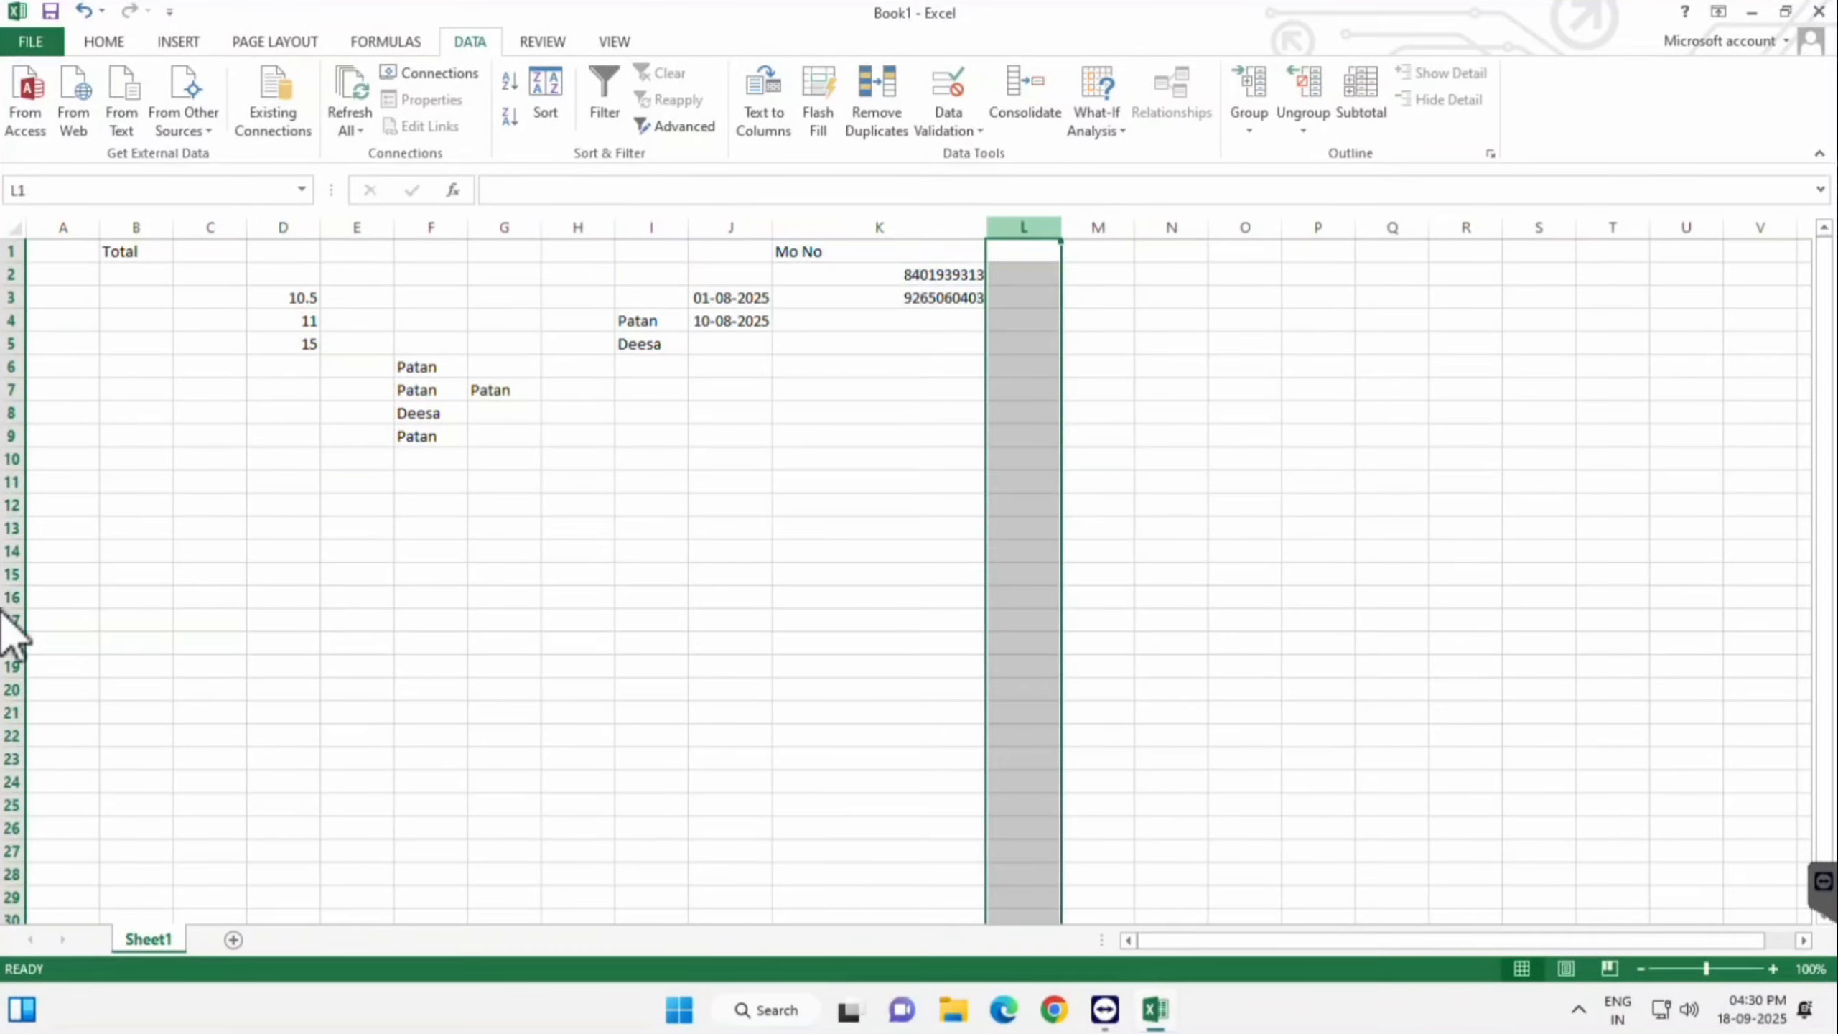
{"action": "type", "text": "Name"}
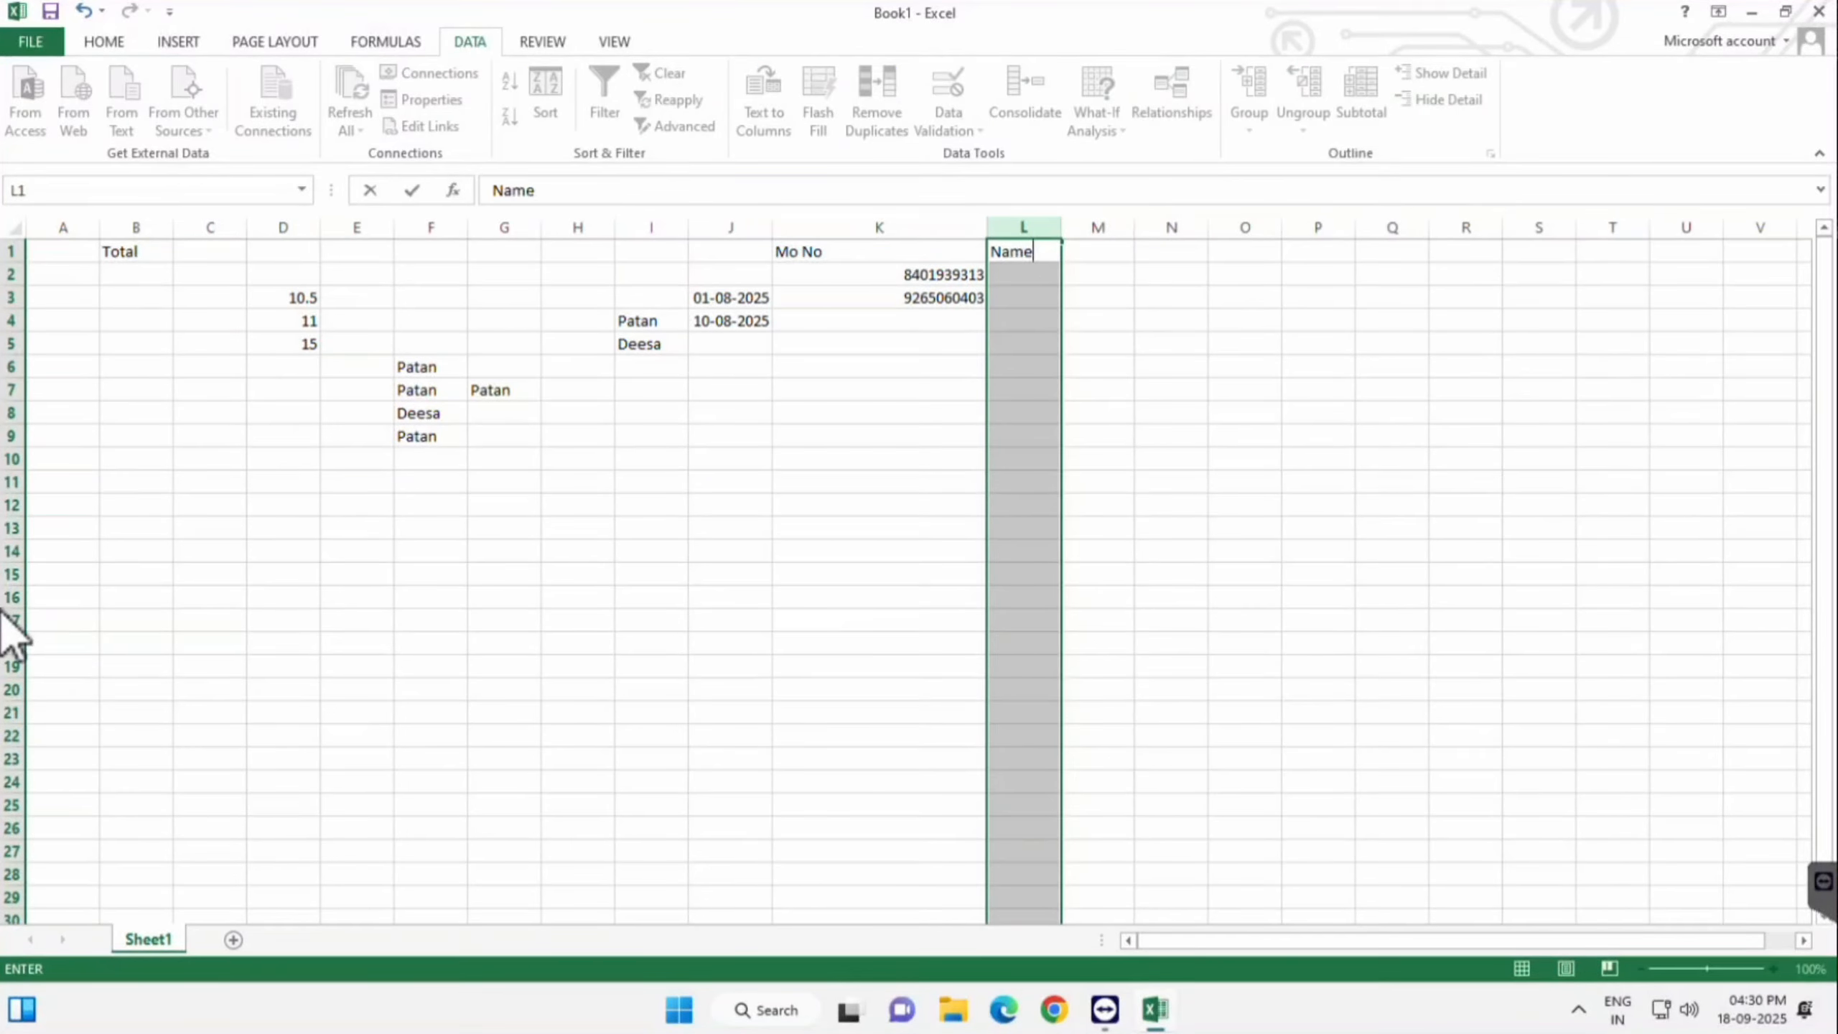
{"action": "key", "text": "Return"}
{"action": "left_click", "coordinate": [1024, 274]}
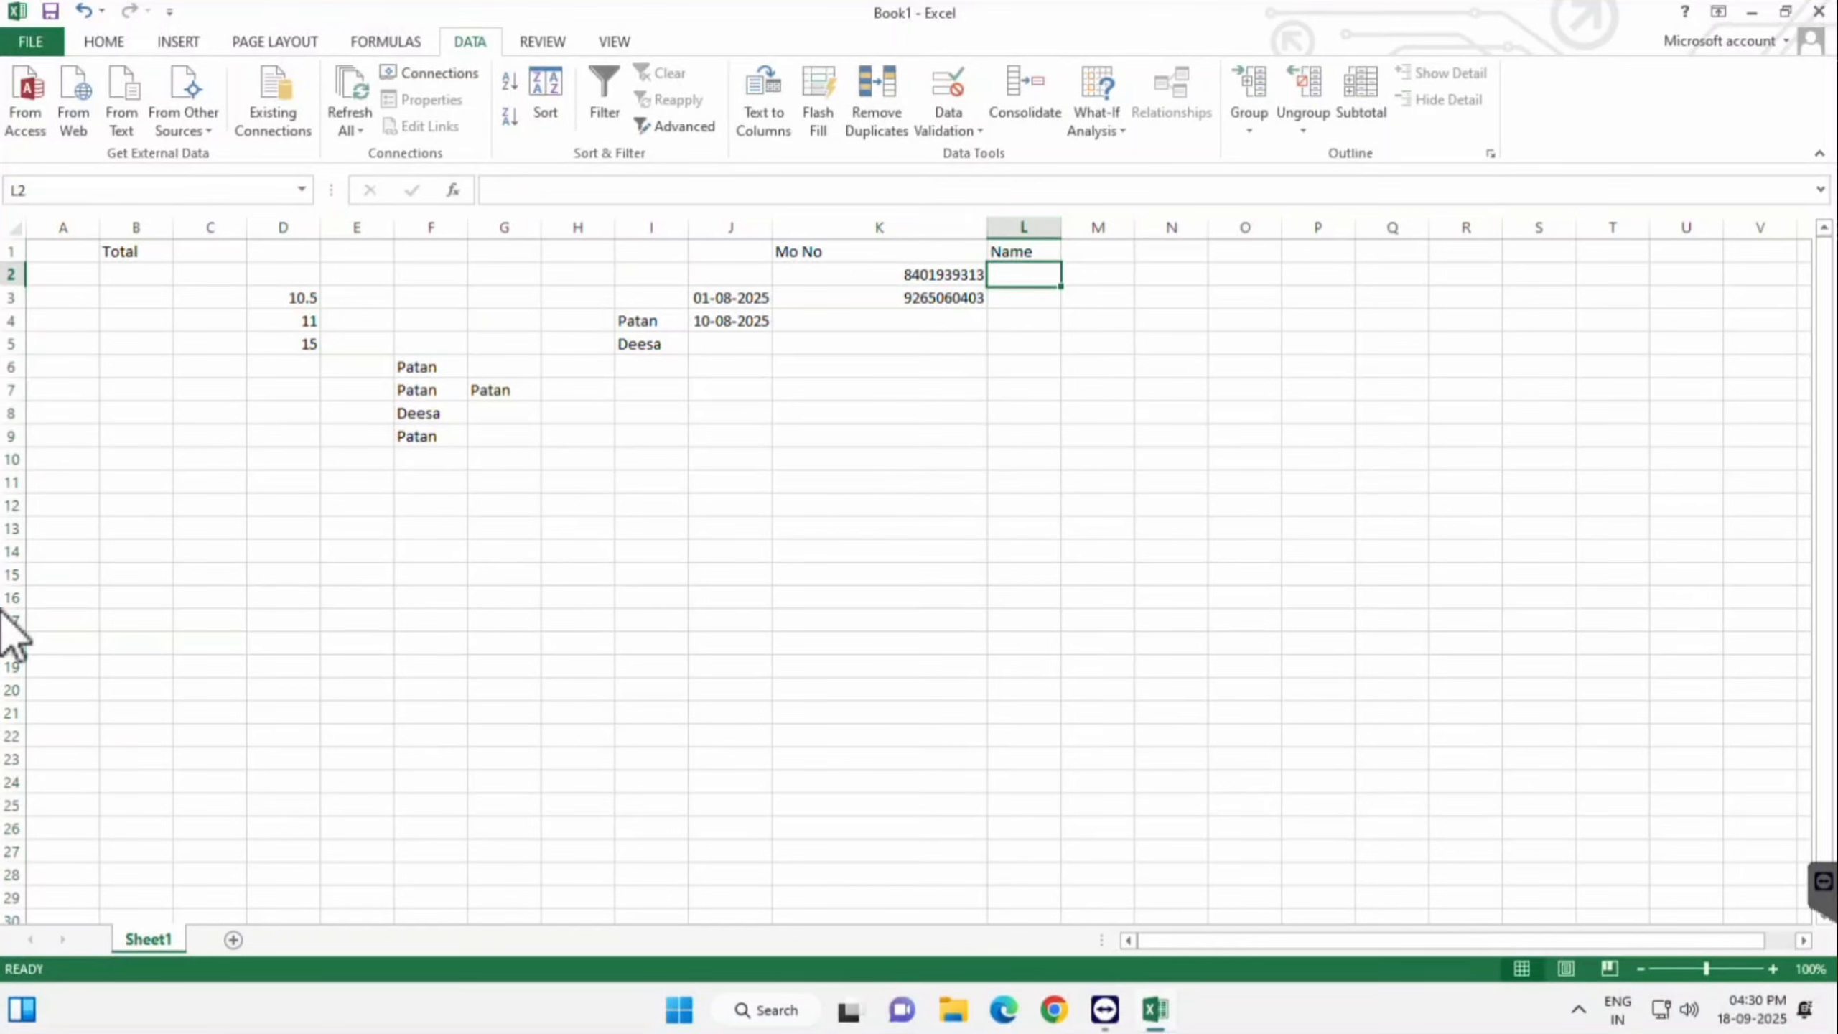
{"action": "left_click_drag", "start_coordinate": [1062, 228], "coordinate": [1225, 227]}
- Enter the test value 1213 in L2, then clear it again
{"action": "key", "text": "Up"}
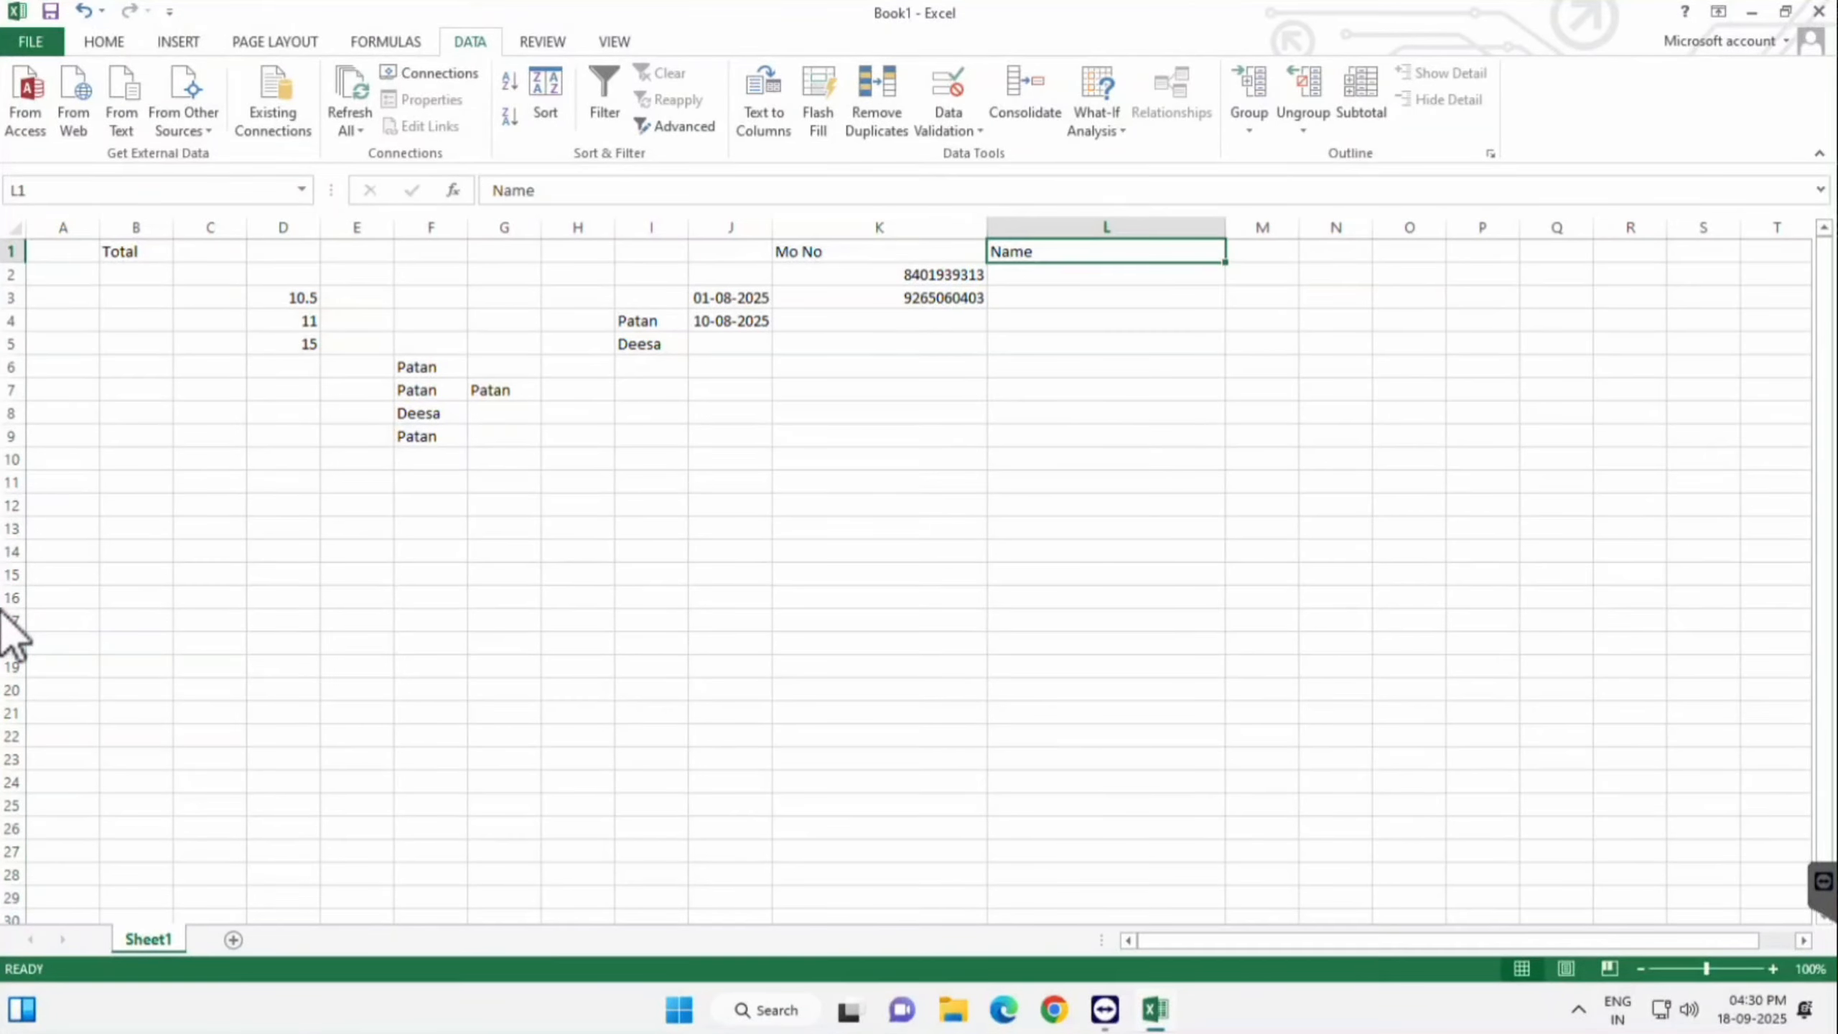
{"action": "key", "text": "Down"}
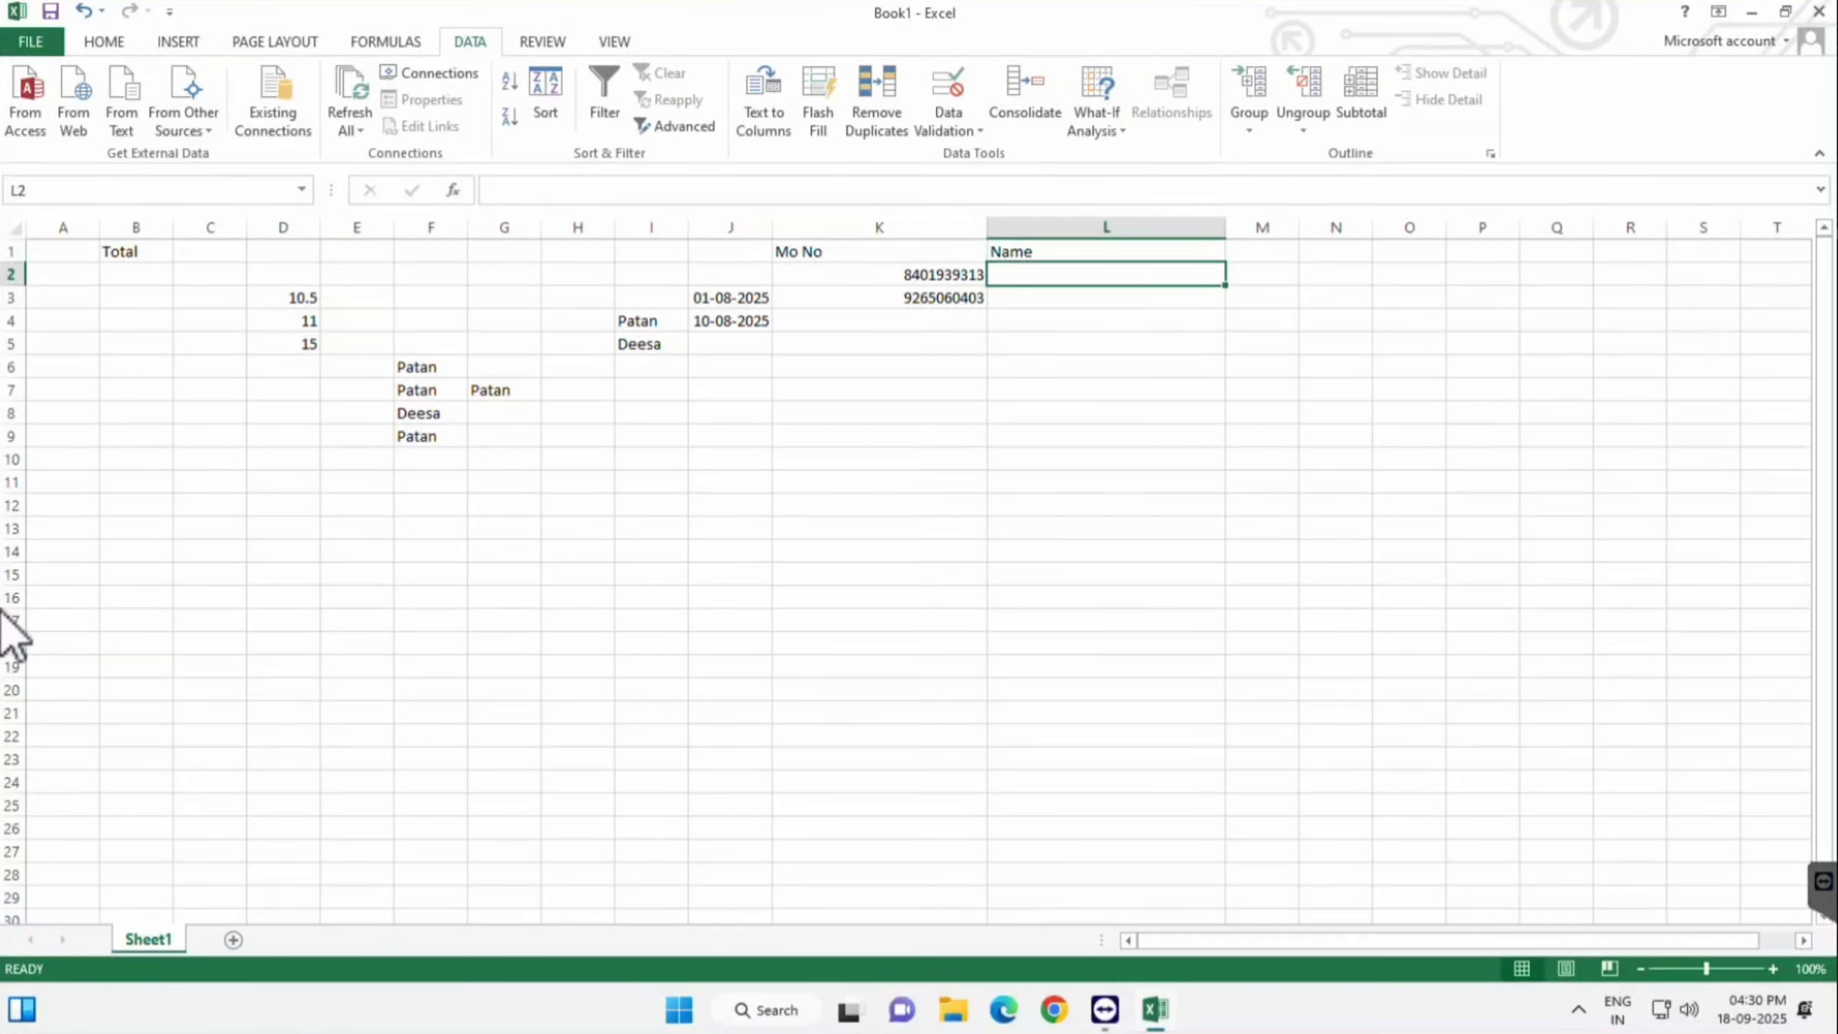
{"action": "type", "text": "1213"}
{"action": "key", "text": "Return"}
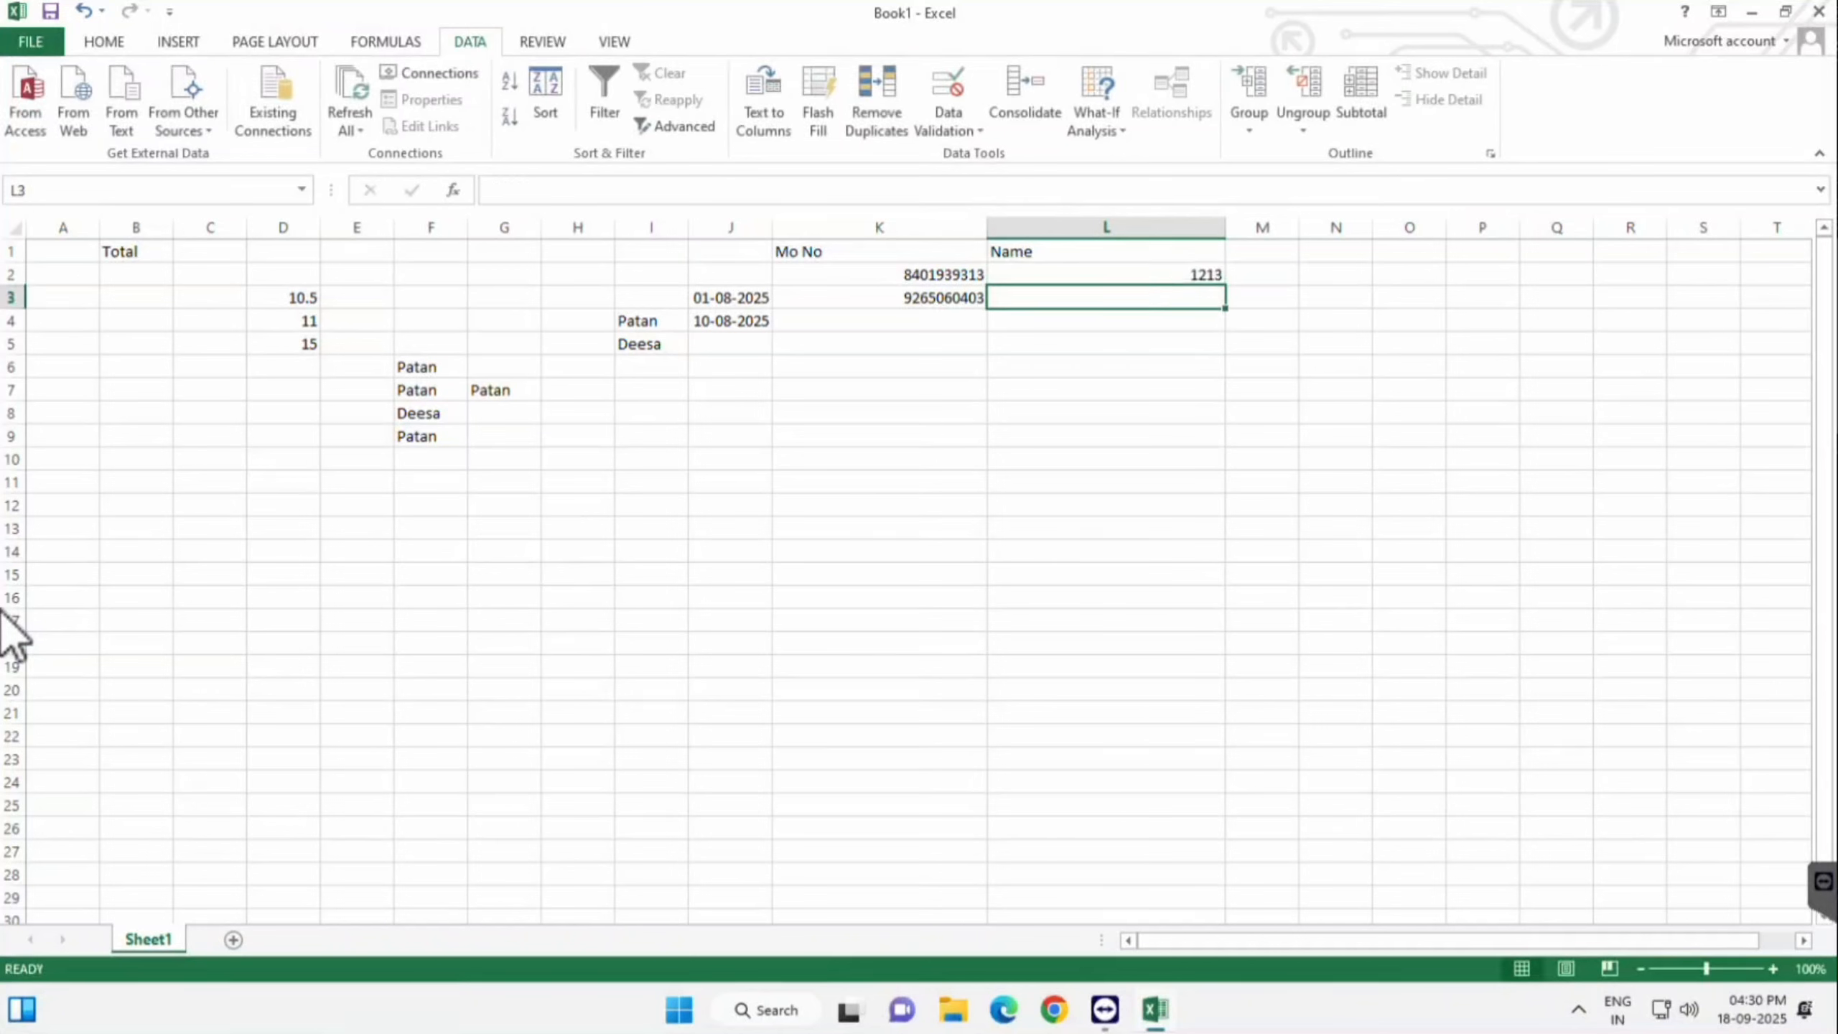
{"action": "key", "text": "Up"}
{"action": "key", "text": "Delete"}
{"action": "key", "text": "Down"}
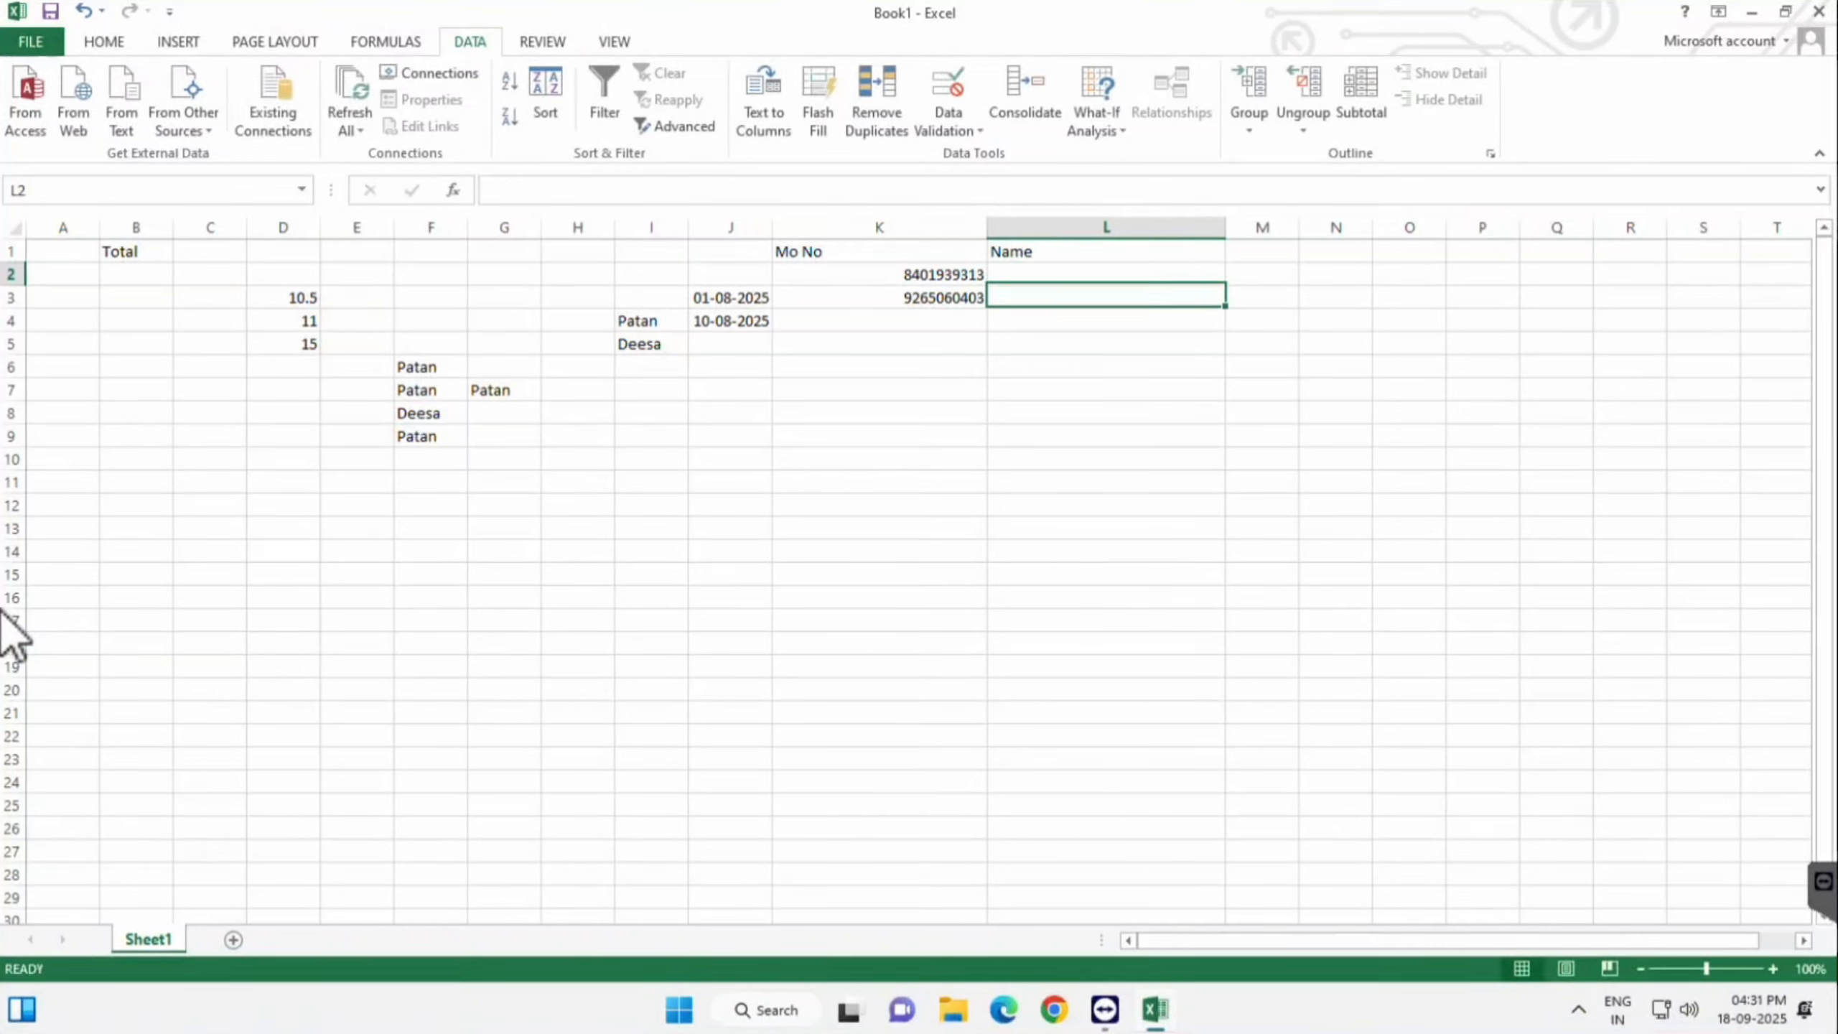
{"action": "key", "text": "Up"}
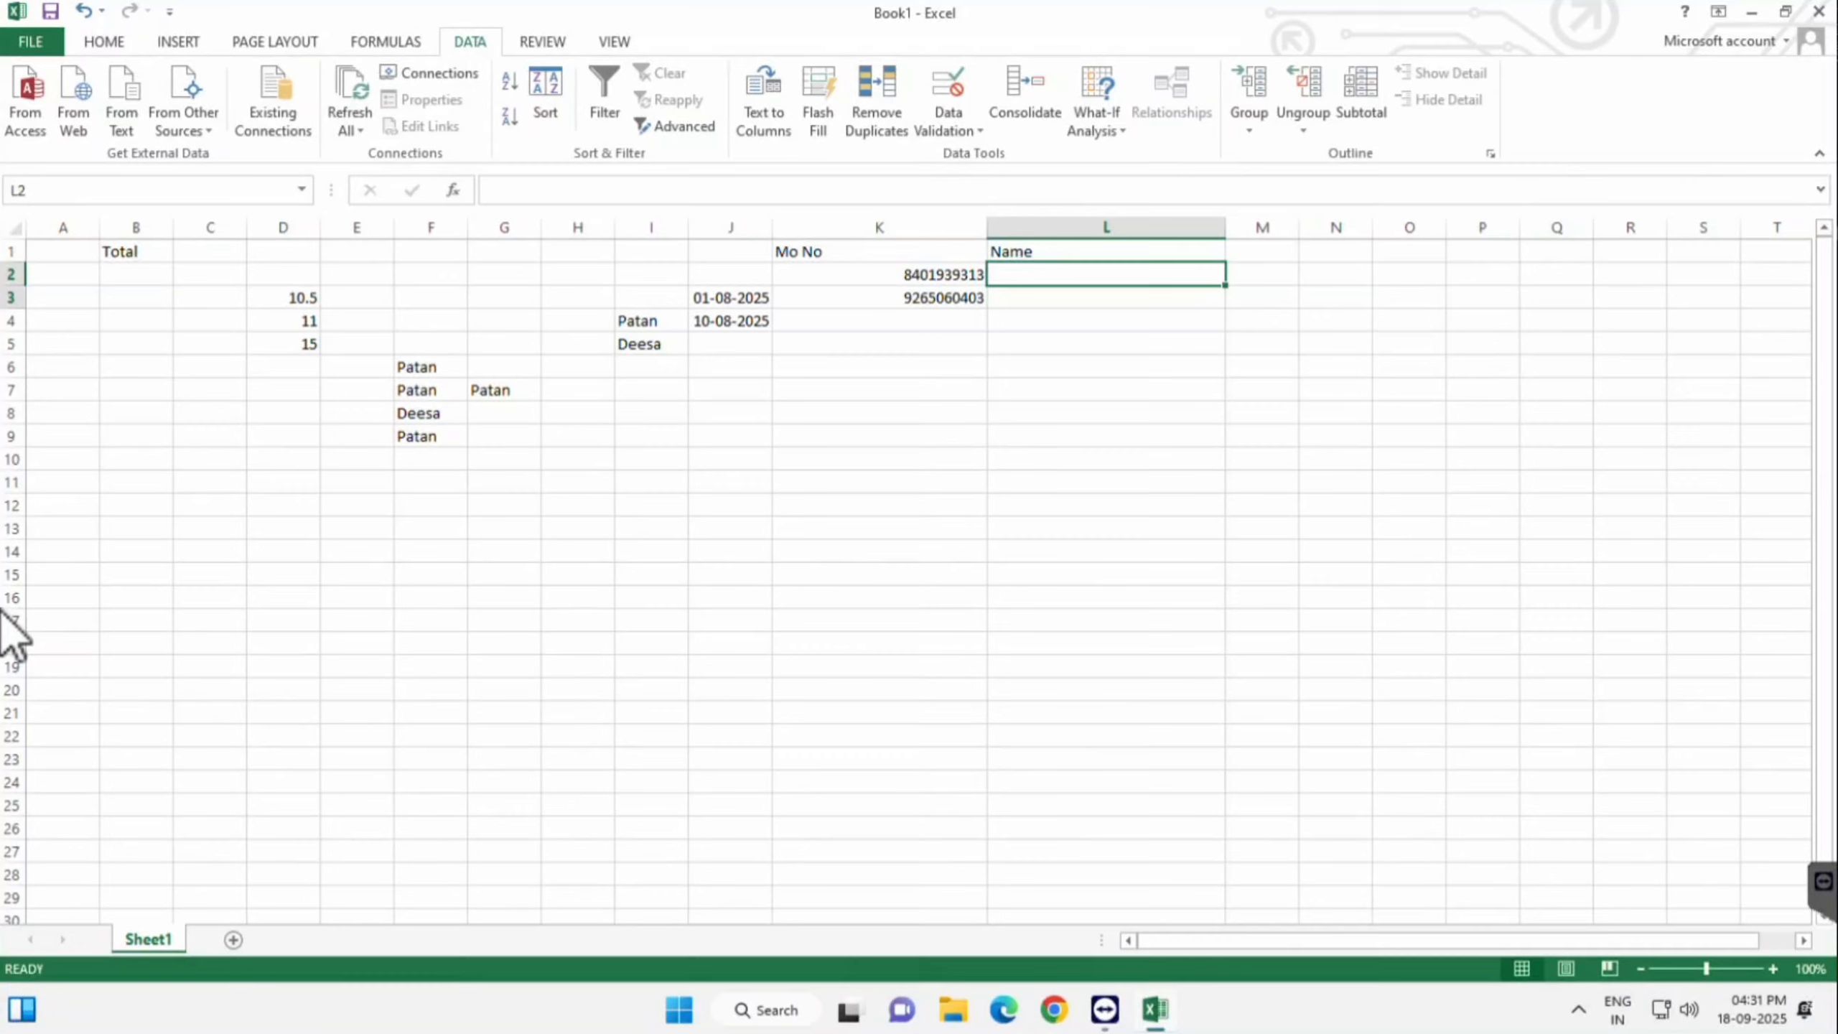
- Select L2:L5 and begin the Alt+A data validation shortcut
{"action": "key", "text": "shift+Down"}
{"action": "key", "text": "shift+Down"}
{"action": "key", "text": "shift+Down"}
{"action": "key", "text": "shift+Down"}
{"action": "key", "text": "shift+Down"}
{"action": "key", "text": "shift+Down"}
{"action": "key", "text": "shift+Down"}
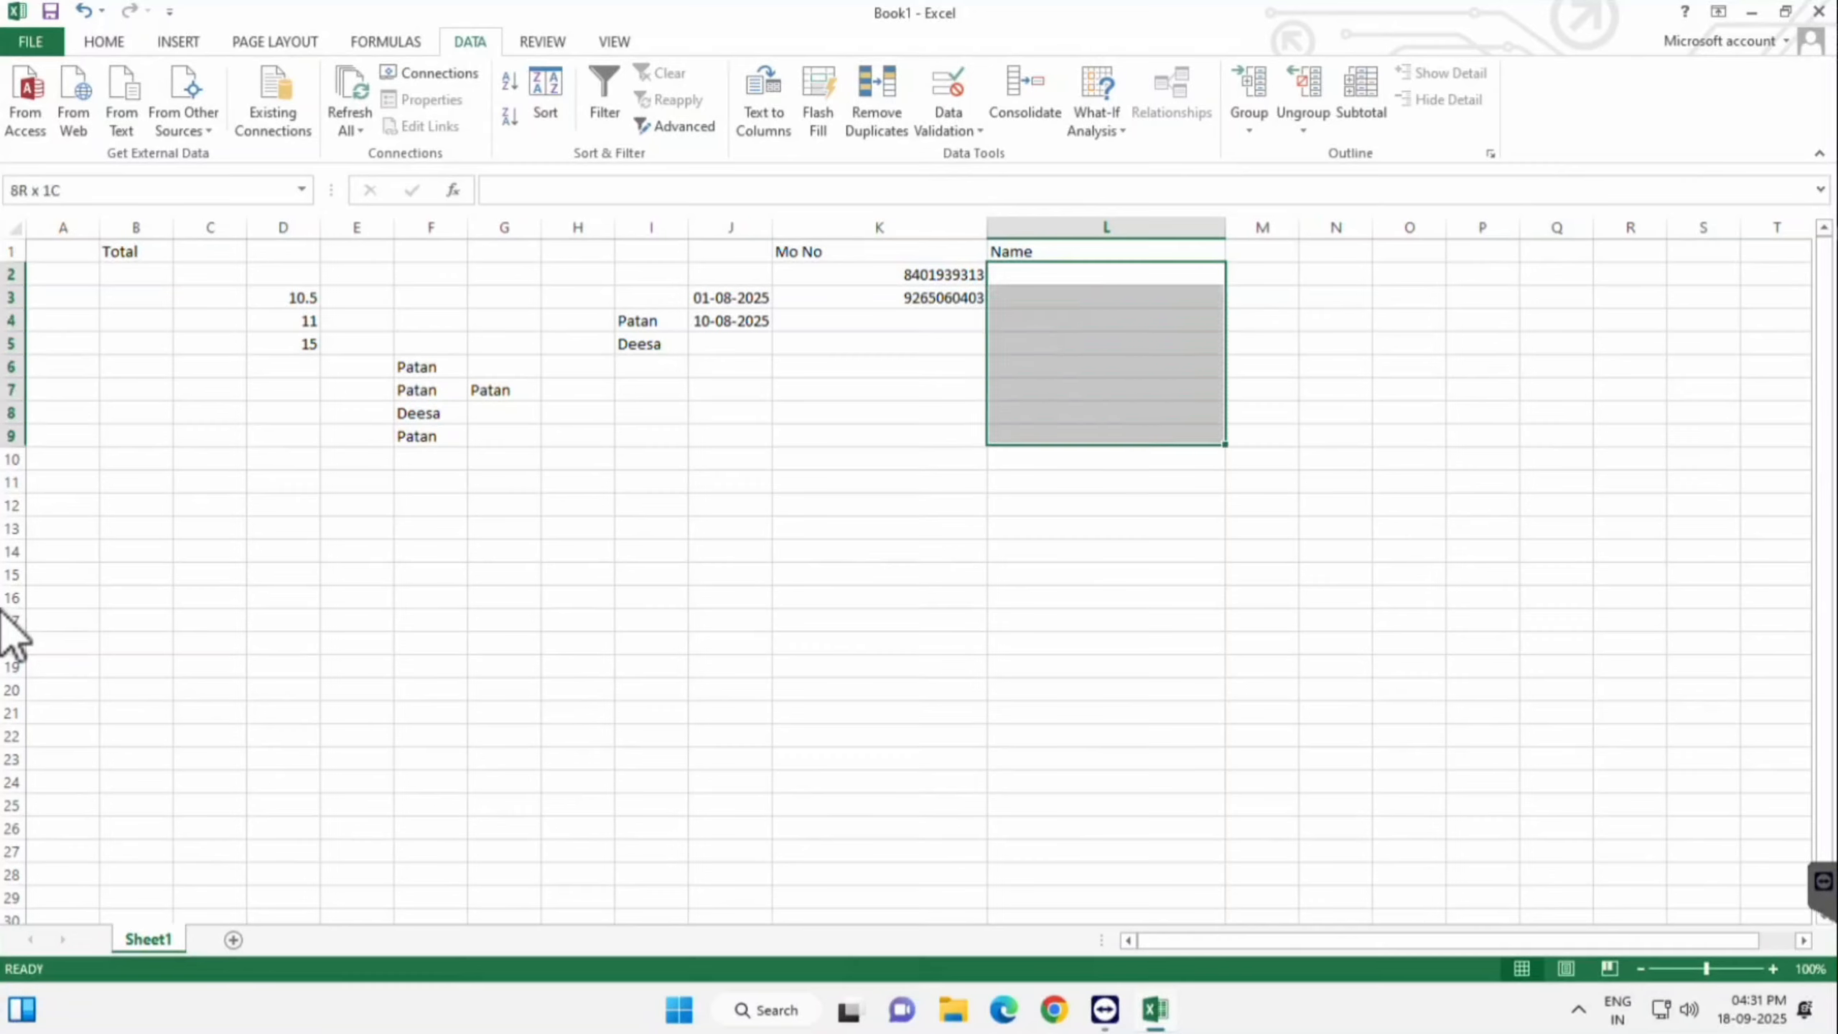
{"action": "key", "text": "shift+Up"}
{"action": "key", "text": "shift+Up"}
{"action": "key", "text": "shift+Up"}
{"action": "key", "text": "shift+Up"}
{"action": "key", "text": "shift+Up"}
{"action": "key", "text": "shift+Up"}
{"action": "key", "text": "shift+Up"}
{"action": "key", "text": "shift+Down"}
{"action": "key", "text": "shift+Down"}
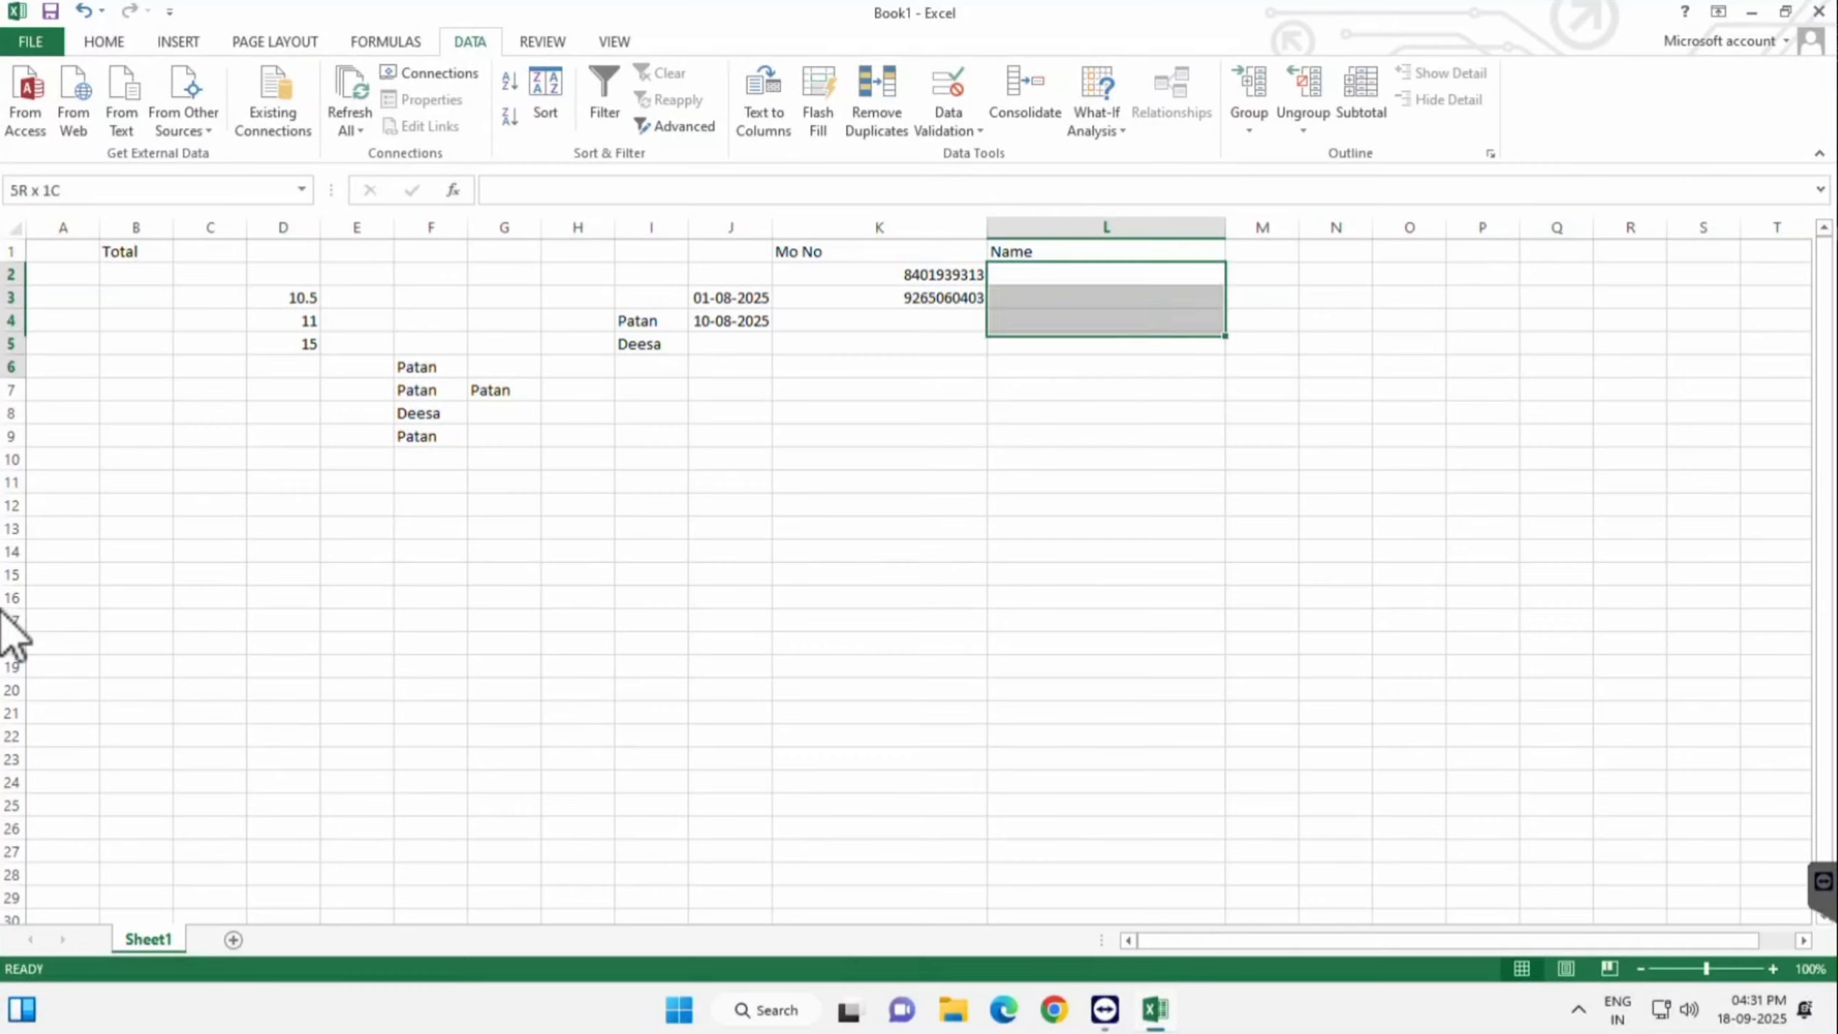
{"action": "key", "text": "shift+Down"}
{"action": "key", "text": "shift+Down"}
{"action": "key", "text": "shift+Up"}
{"action": "key", "text": "shift+Up"}
{"action": "key", "text": "shift+Up"}
{"action": "key", "text": "shift+Up"}
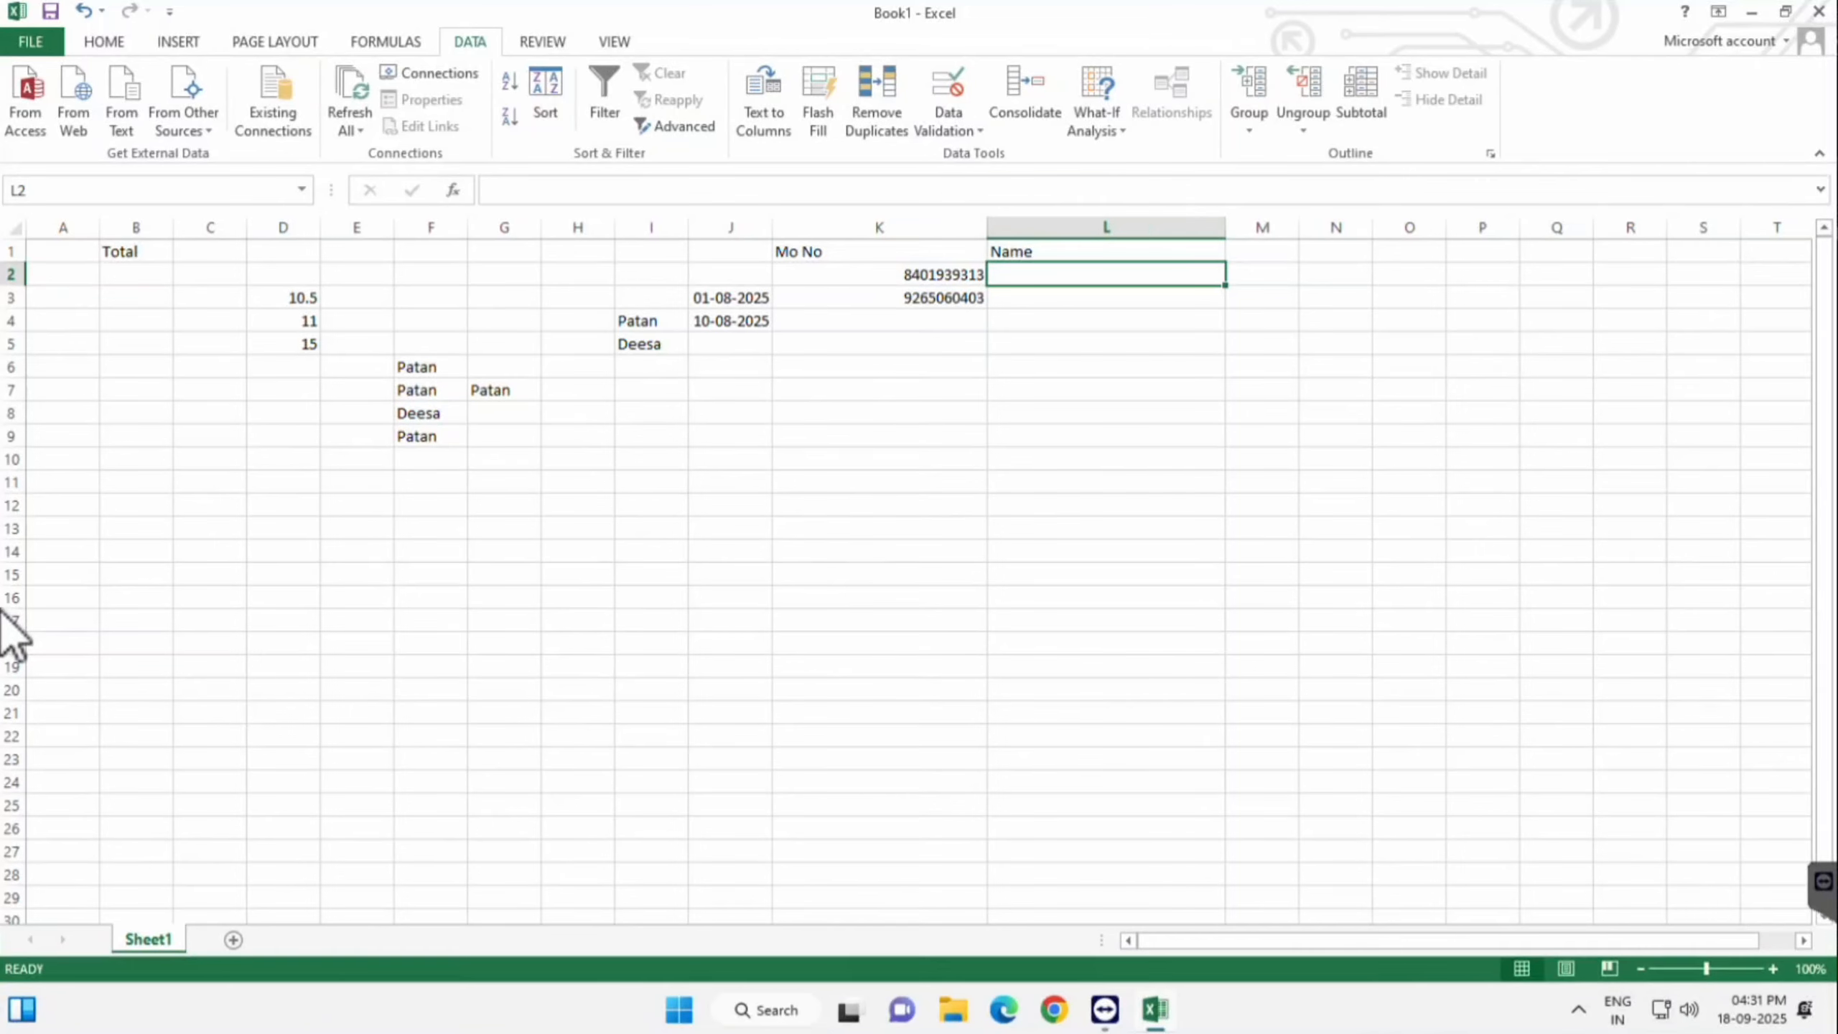
{"action": "key", "text": "shift+Down"}
{"action": "key", "text": "shift+Down"}
{"action": "key", "text": "shift+Down"}
{"action": "key", "text": "alt+a"}
- Set Allow to Custom with formula =ISTEXT(L2:L5) for L2:L5 and apply it
{"action": "key", "text": "v"}
{"action": "key", "text": "v"}
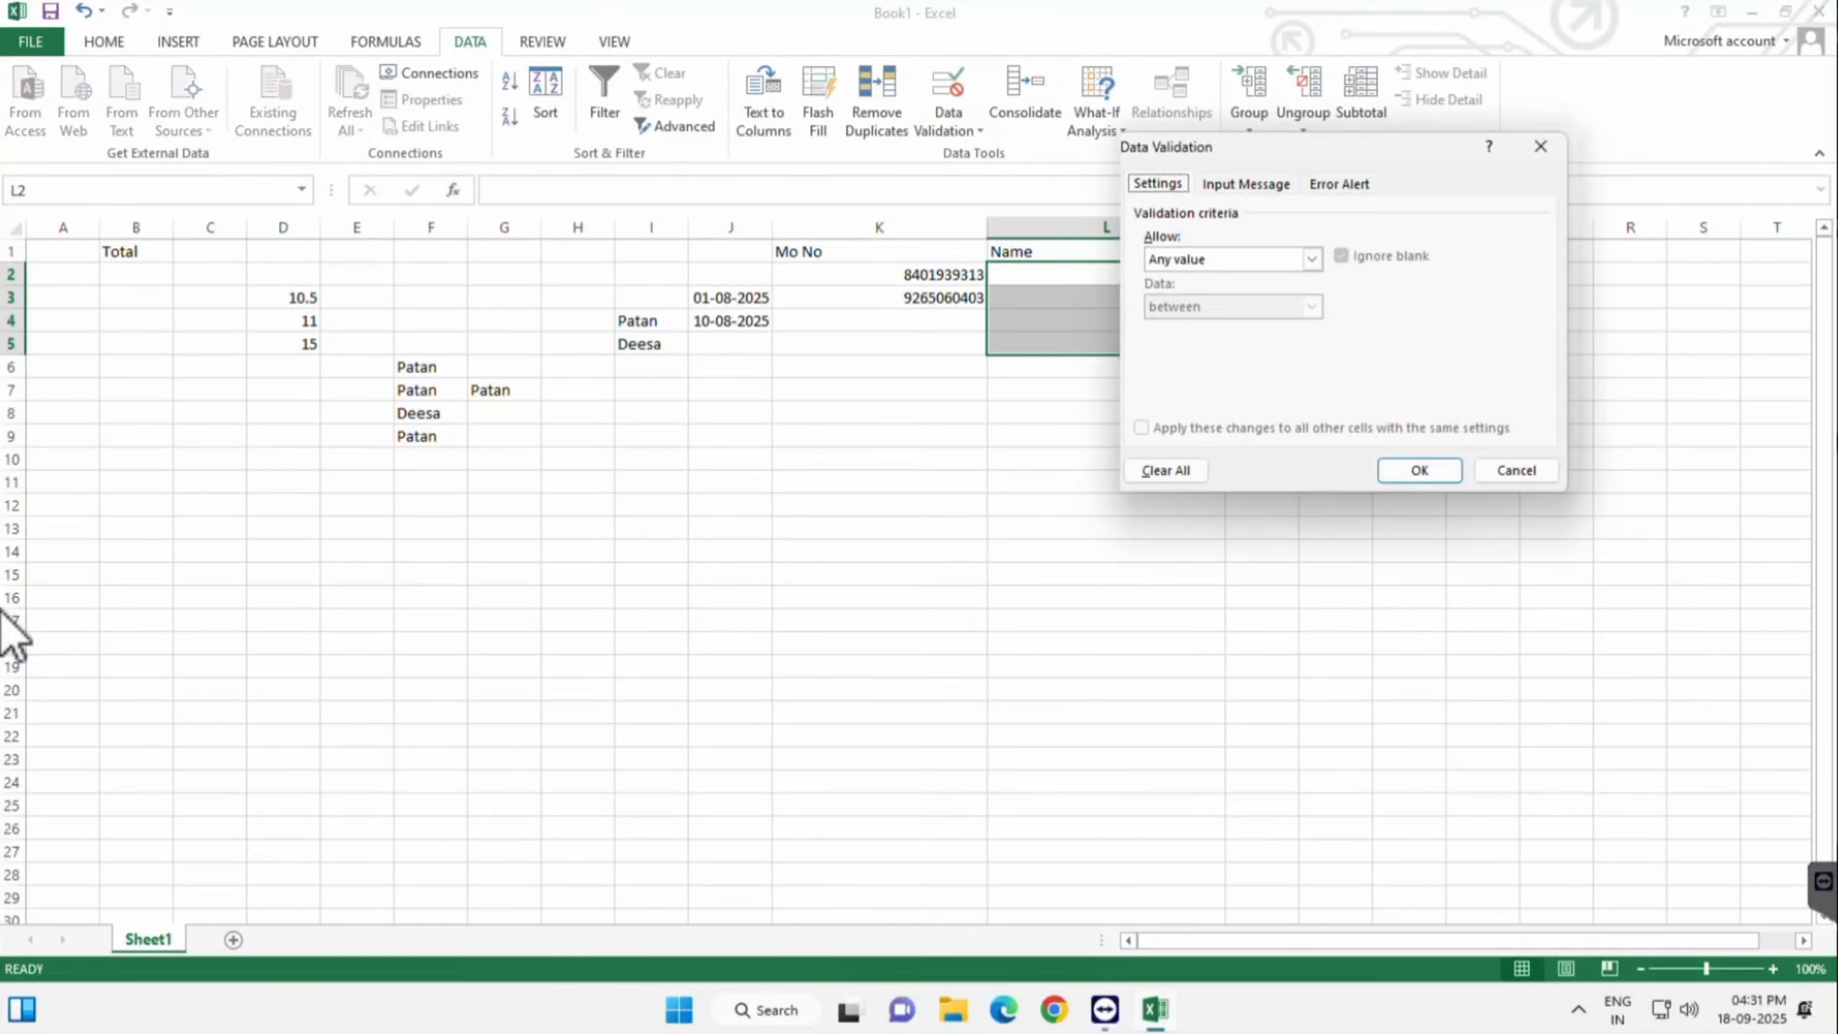
{"action": "mouse_move", "coordinate": [1339, 147]}
{"action": "left_mouse_down"}
{"action": "mouse_move", "coordinate": [678, 148]}
{"action": "mouse_move", "coordinate": [615, 129]}
{"action": "left_mouse_up"}
{"action": "left_click", "coordinate": [588, 241]}
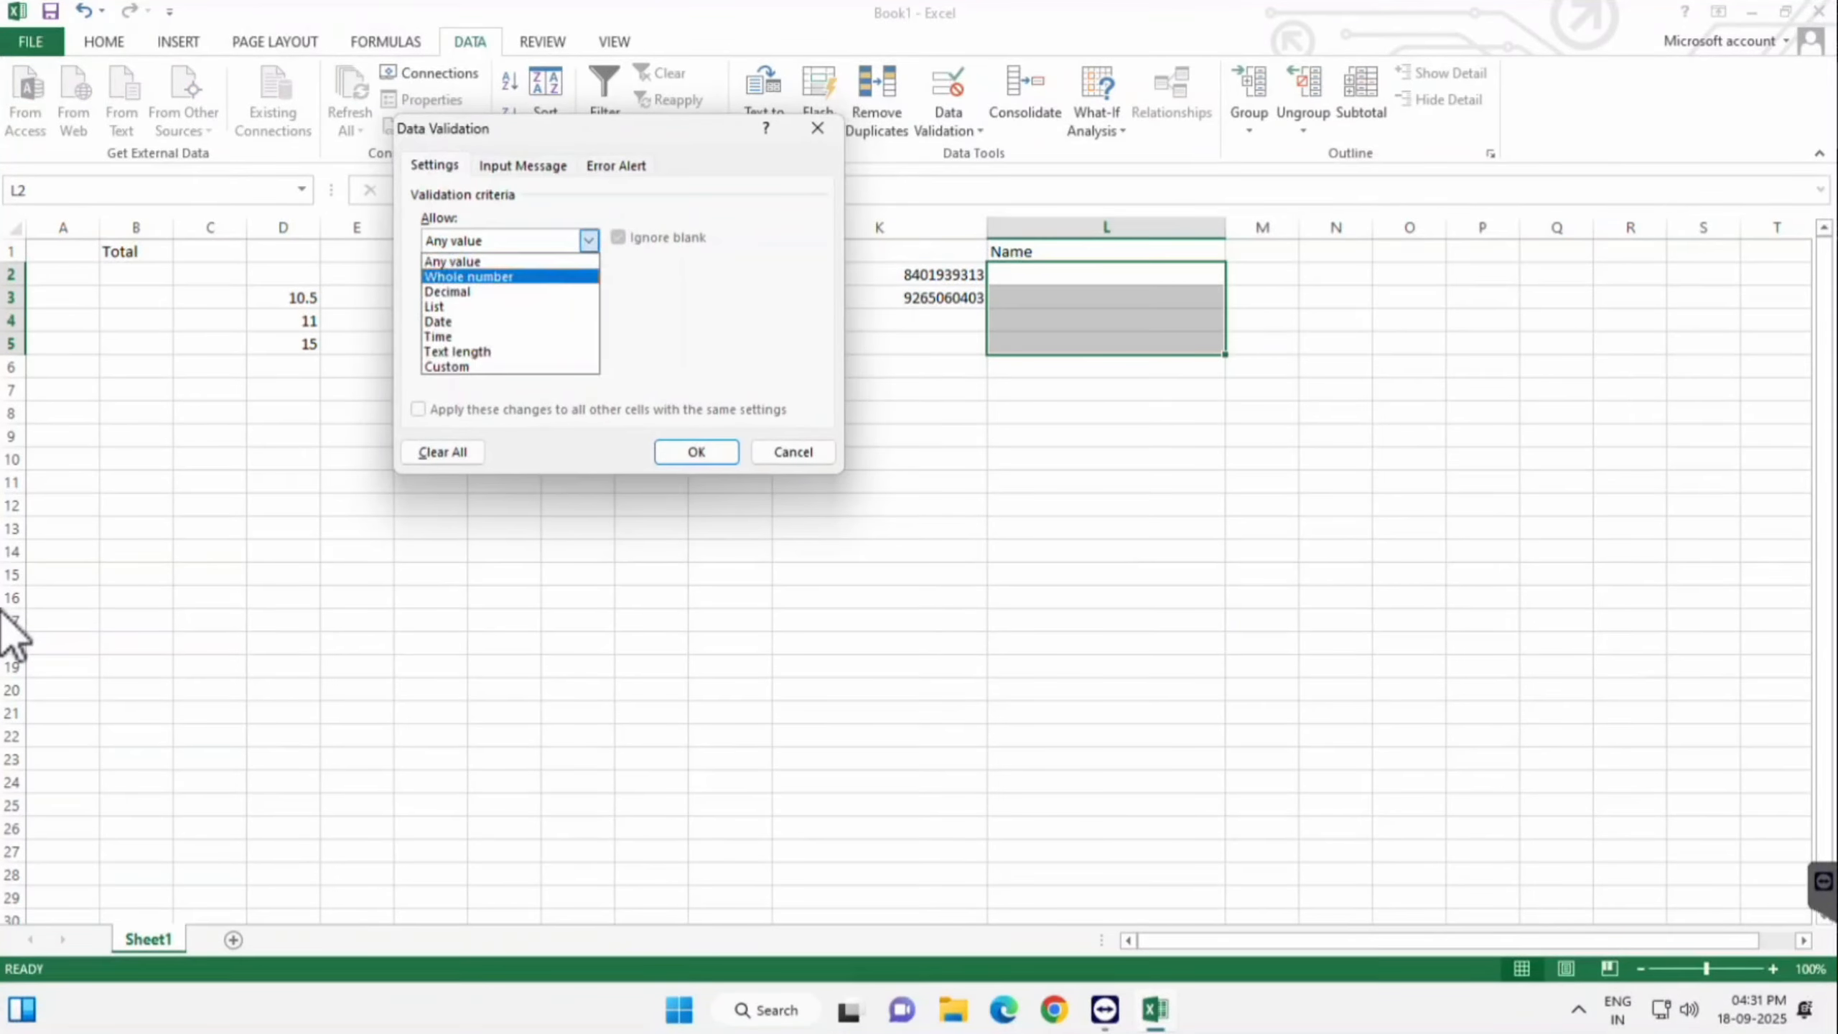
{"action": "left_click", "coordinate": [453, 367]}
{"action": "left_click", "coordinate": [507, 335]}
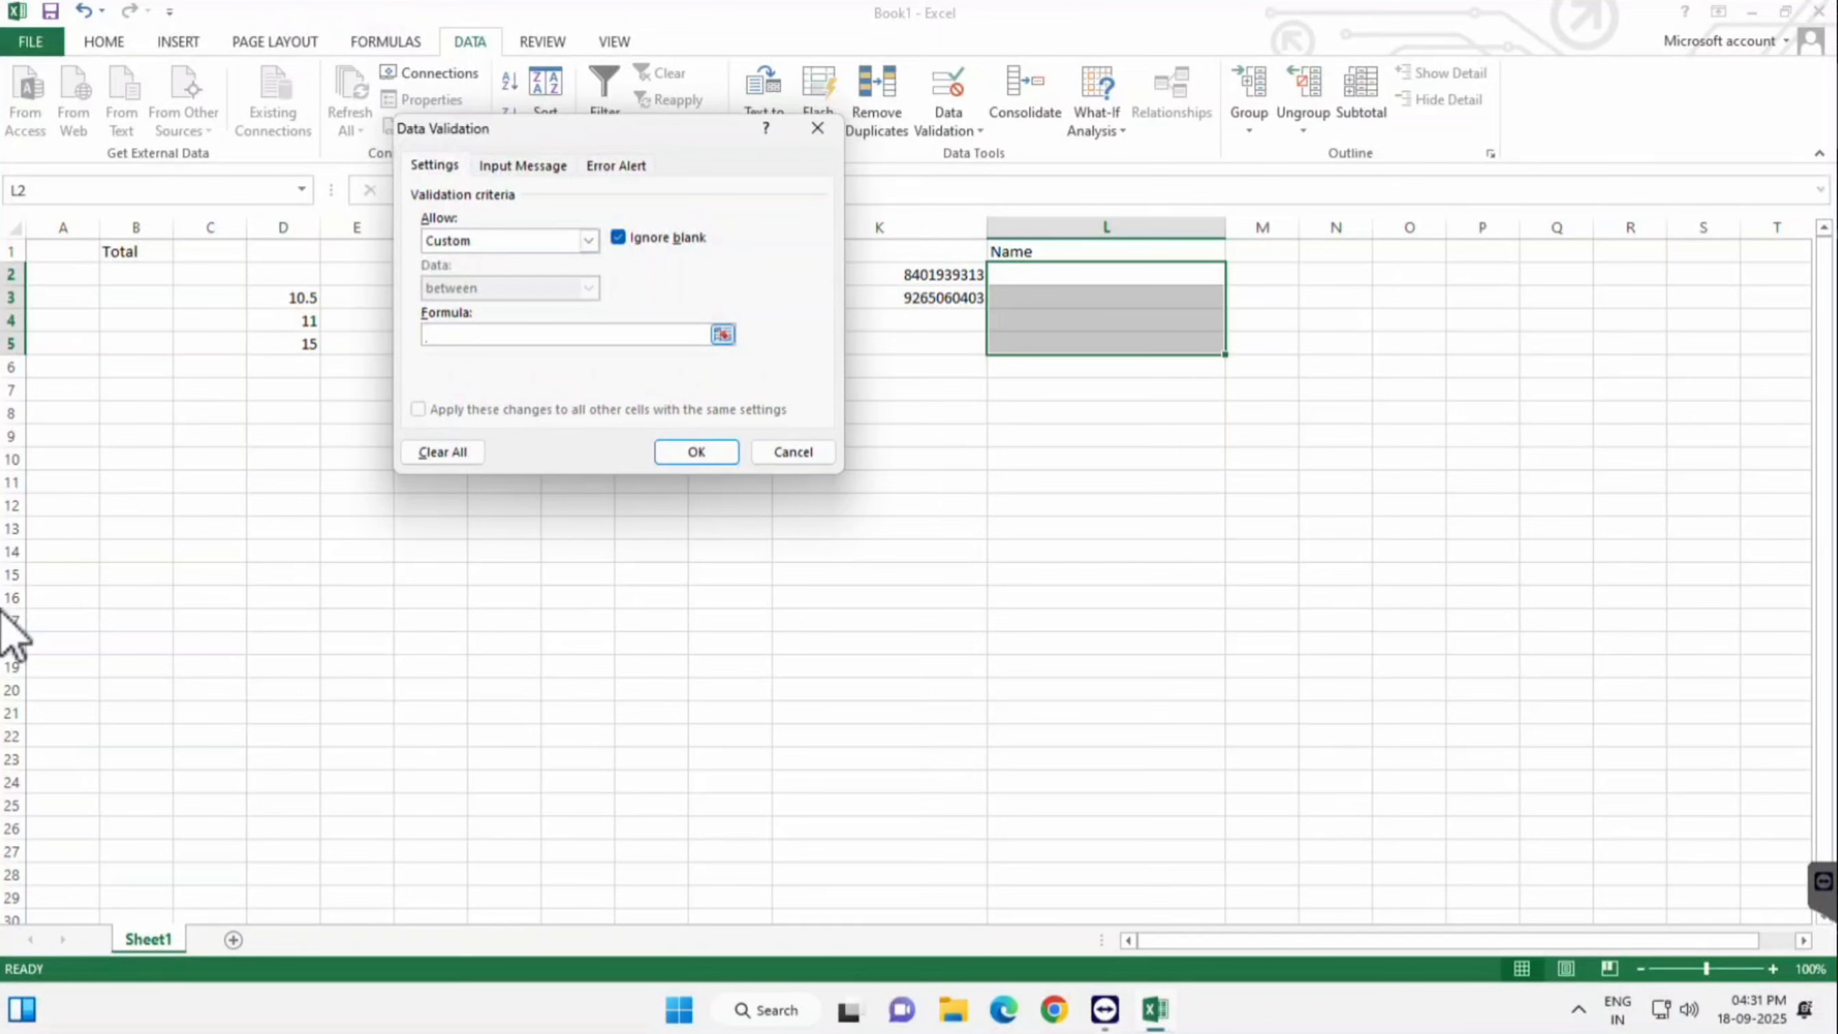
{"action": "type", "text": "="}
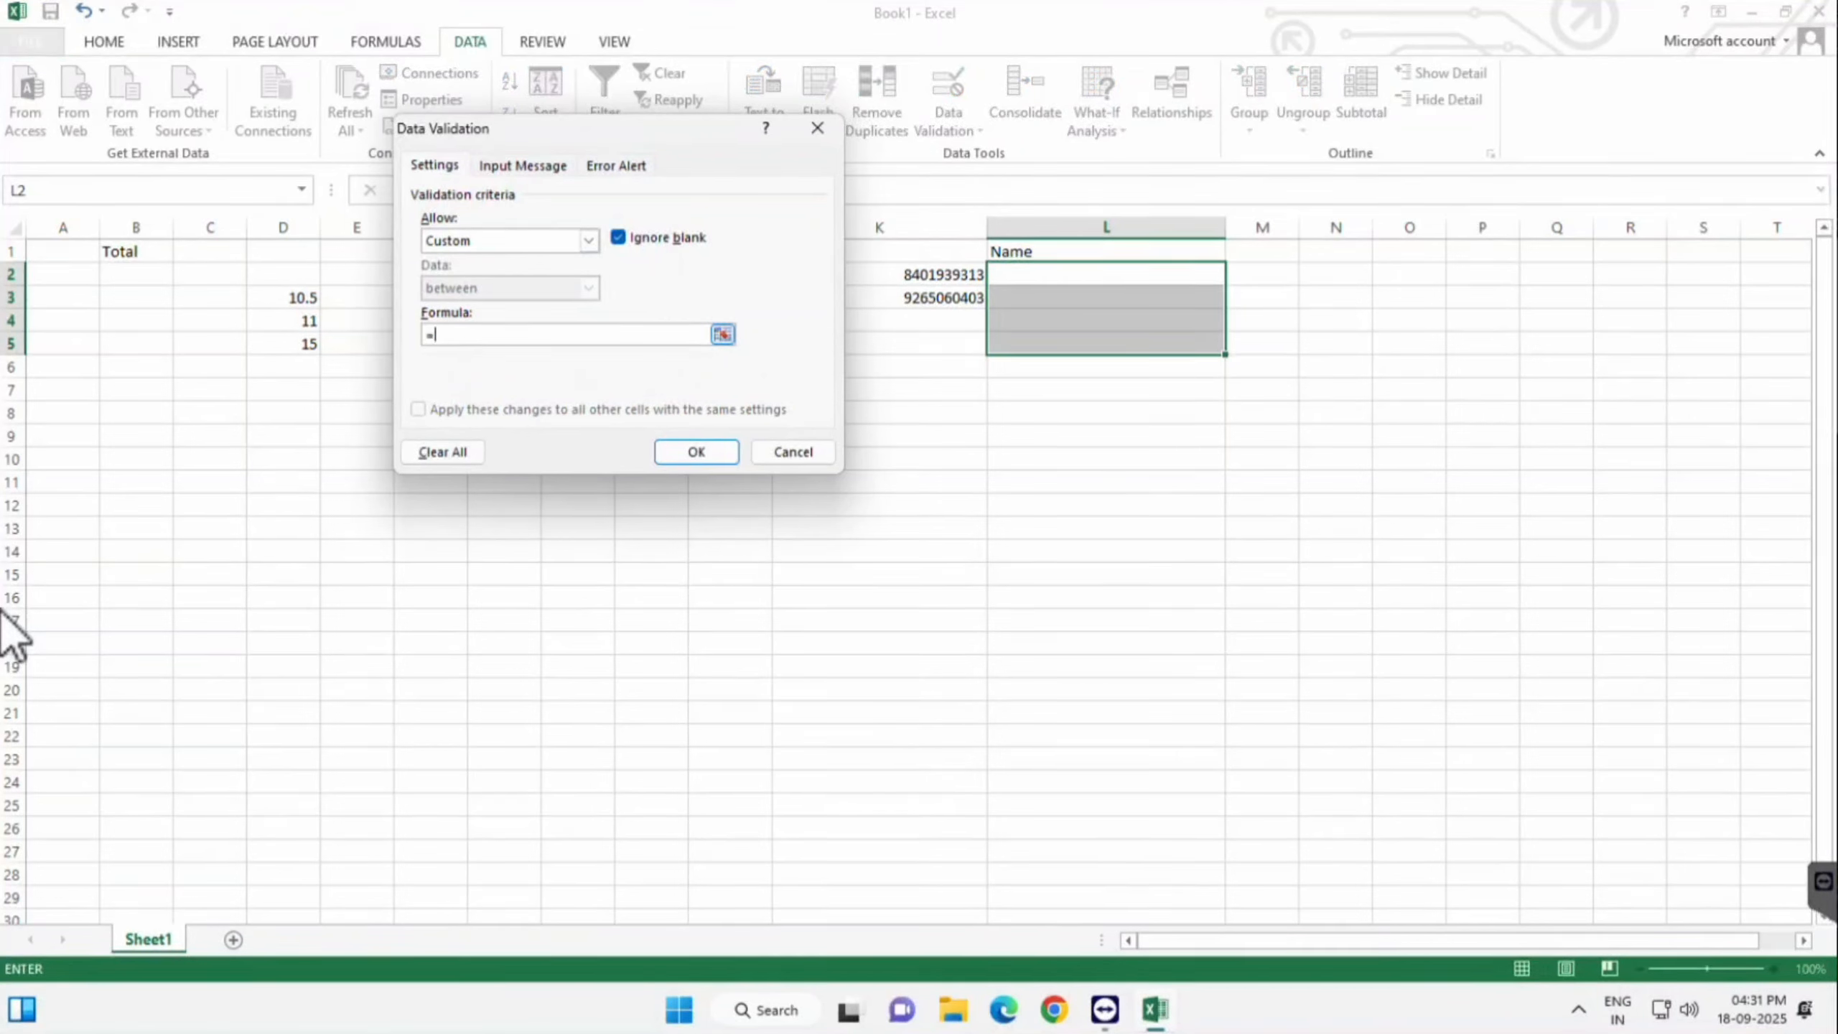
{"action": "type", "text": "ISTEXT(L2"}
{"action": "key", "text": "shift+Down"}
{"action": "key", "text": "shift+Down"}
{"action": "key", "text": "shift+Down"}
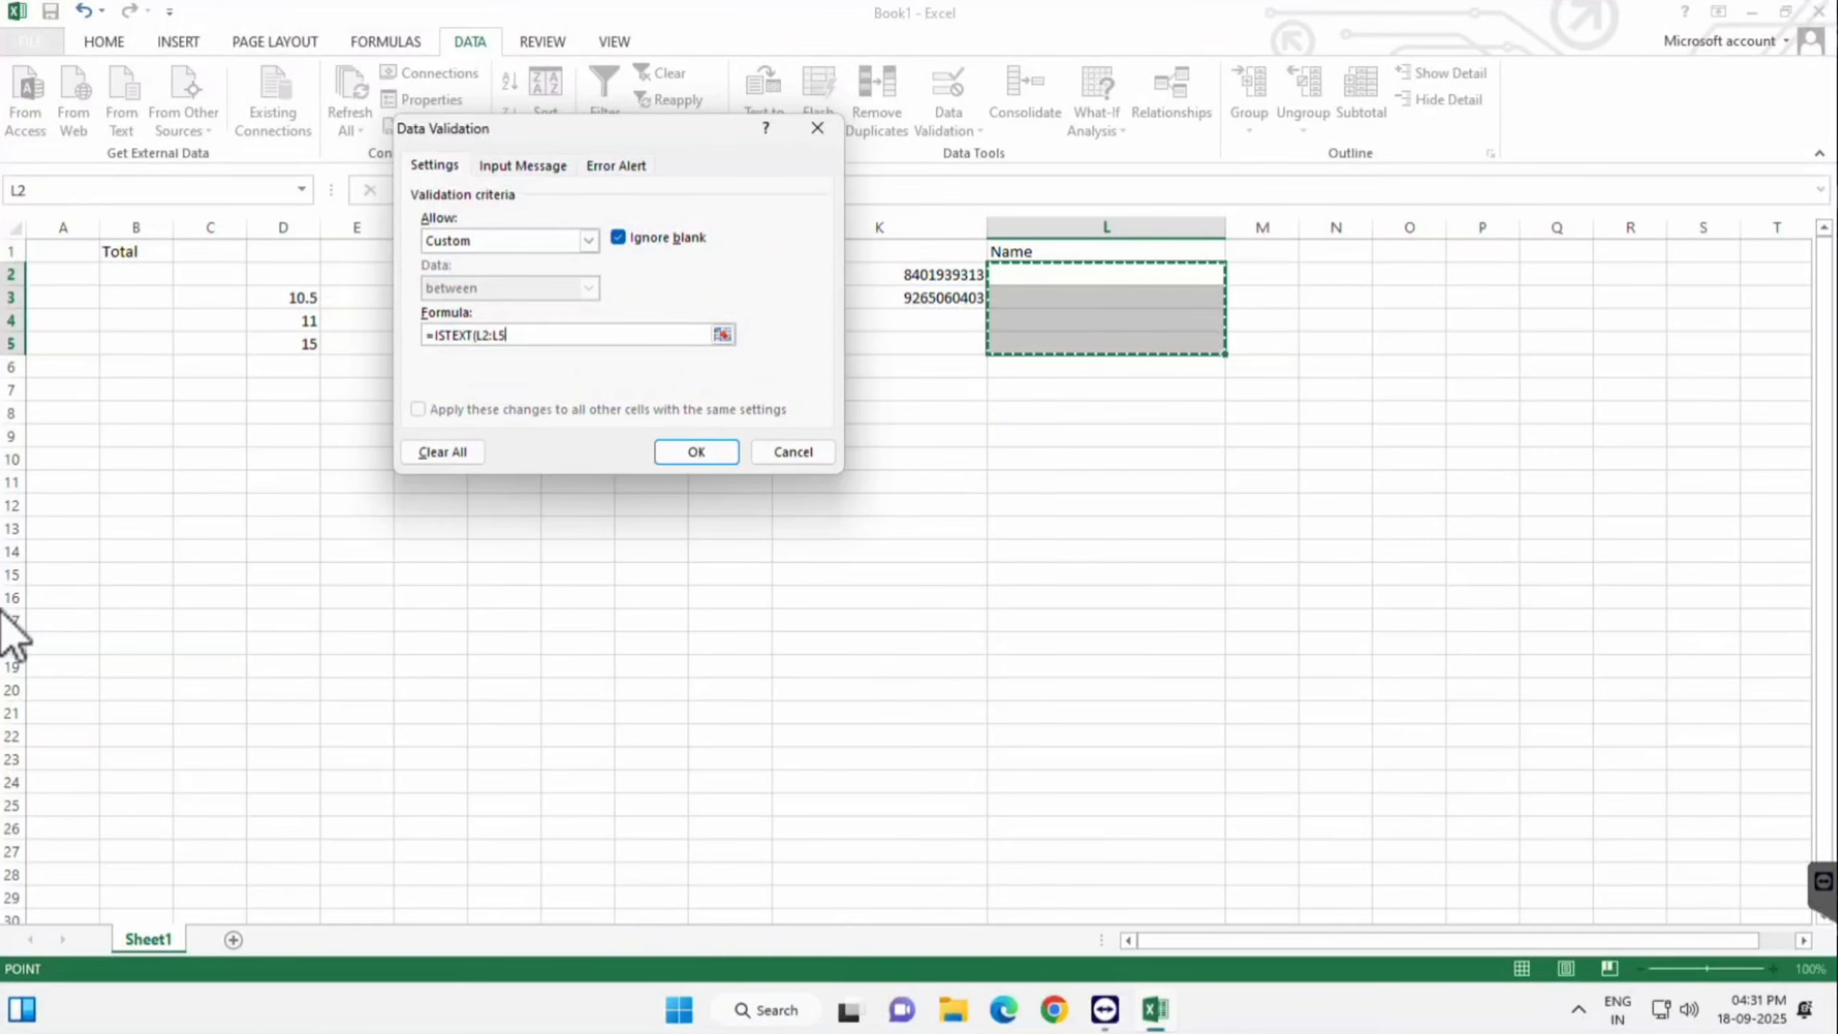
{"action": "type", "text": ")"}
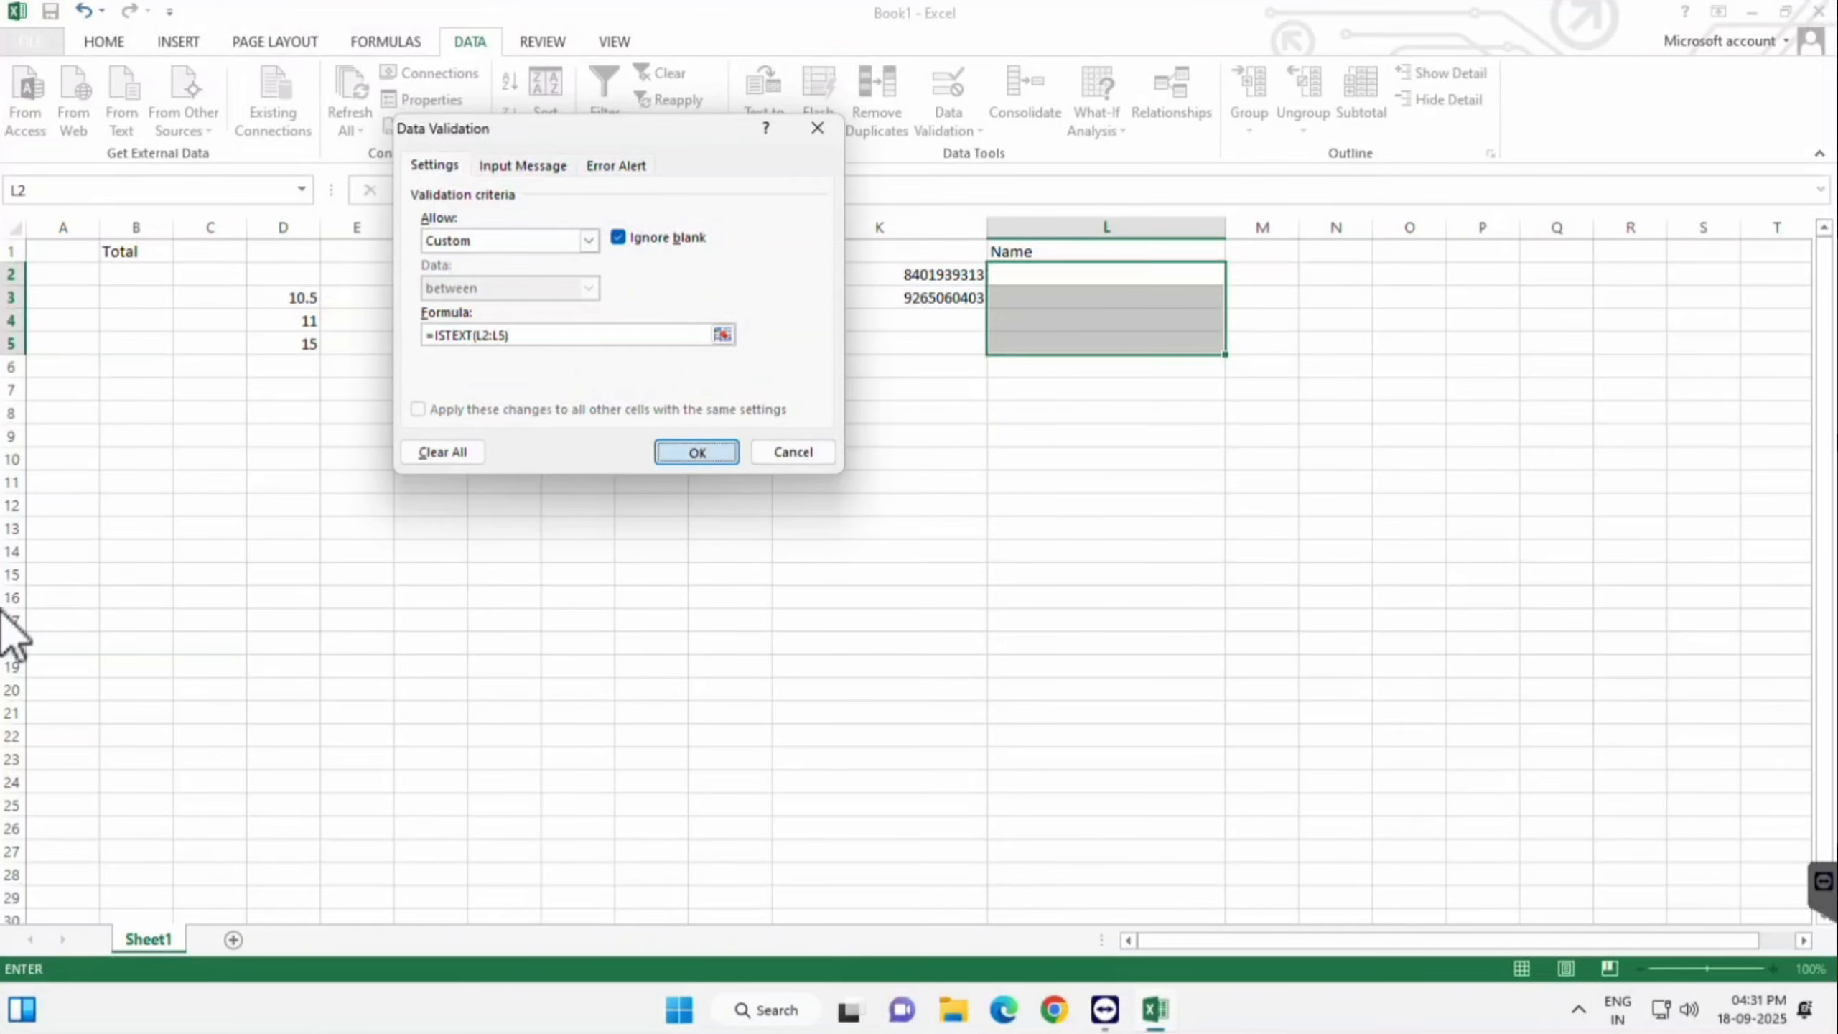
{"action": "key", "text": "Return"}
{"action": "key", "text": "Down"}
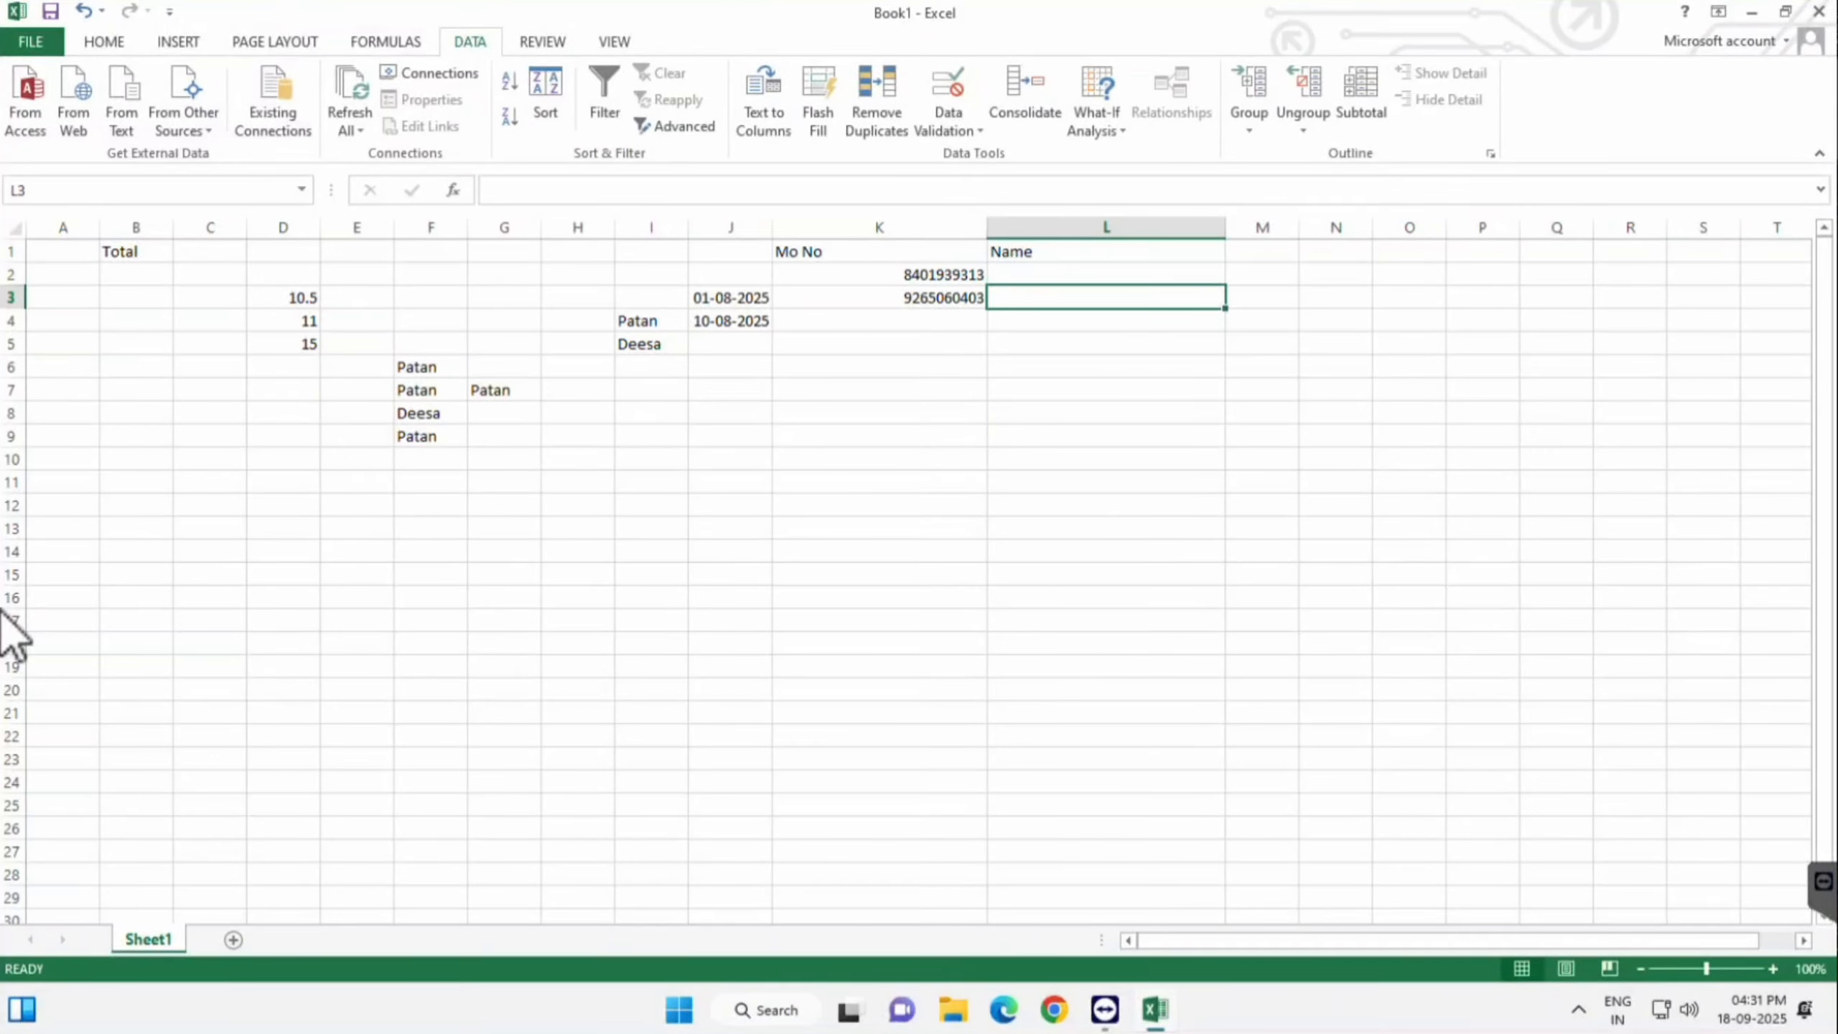
- Test L3: 4564546 is rejected, GFDGFG is accepted, then clear L3
{"action": "type", "text": "4564546"}
{"action": "key", "text": "Return"}
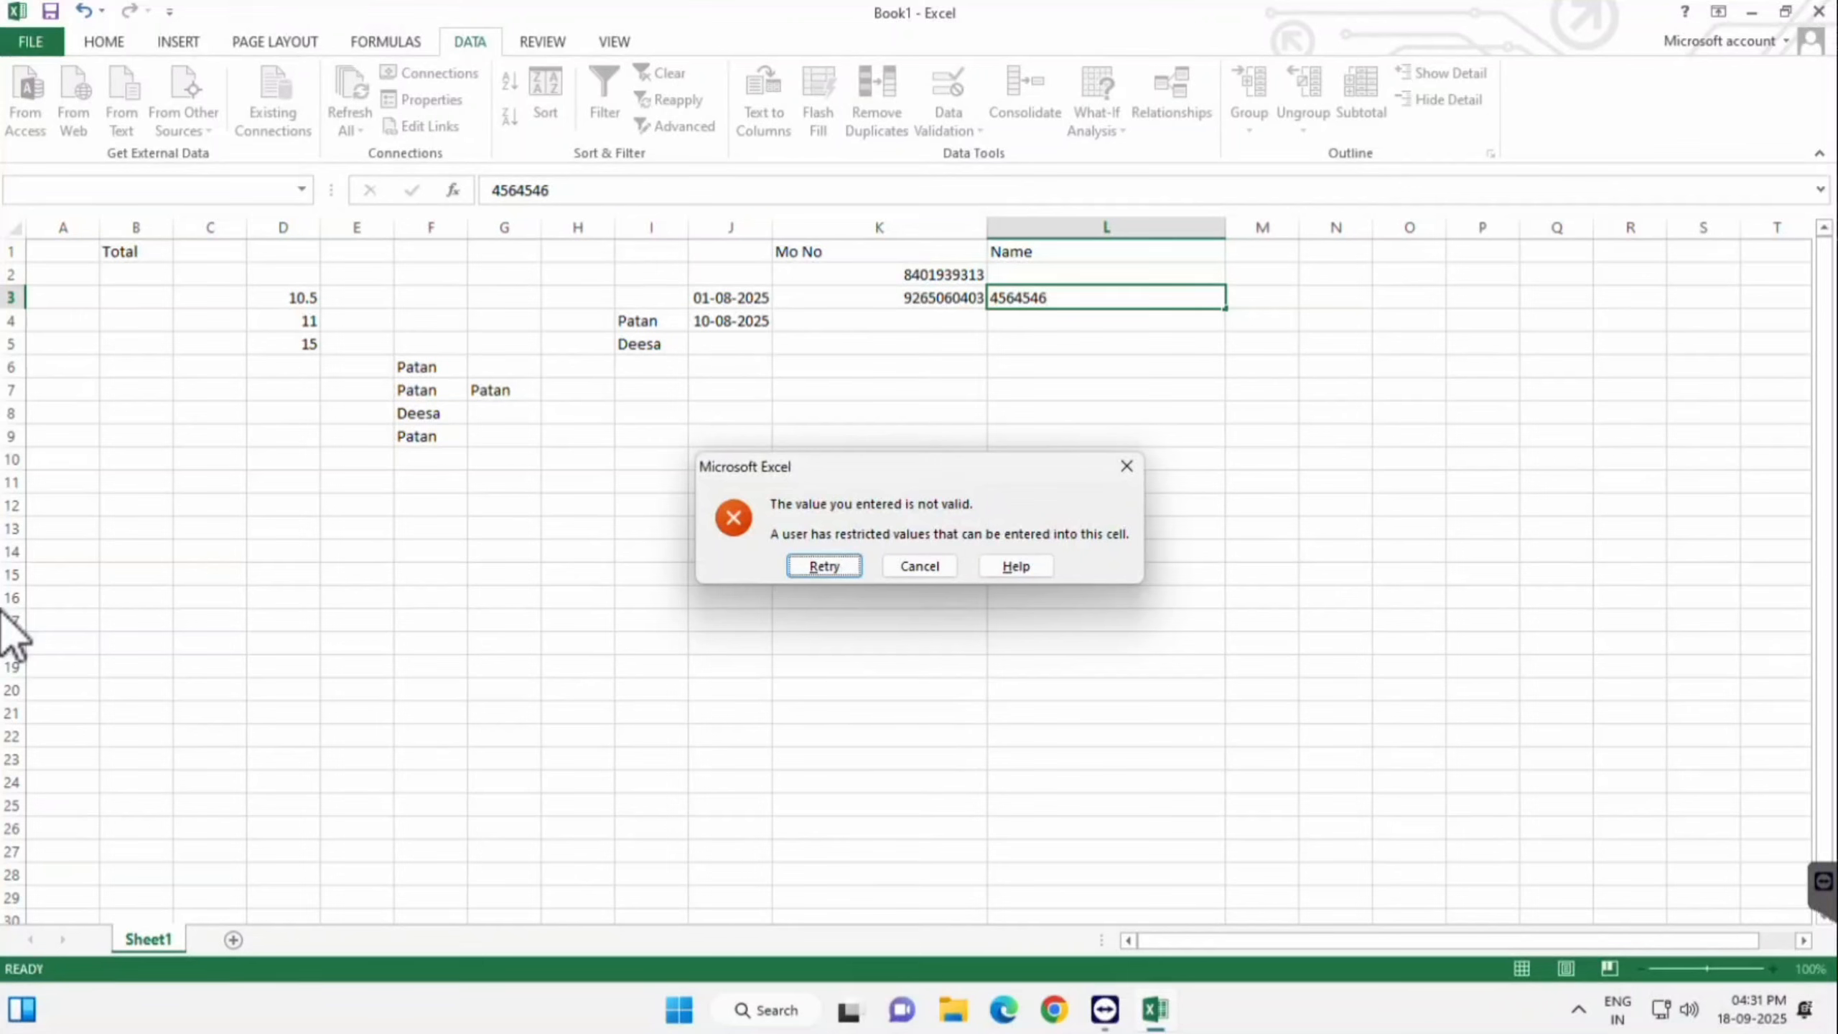
{"action": "key", "text": "Return"}
{"action": "type", "text": "GFDGFG"}
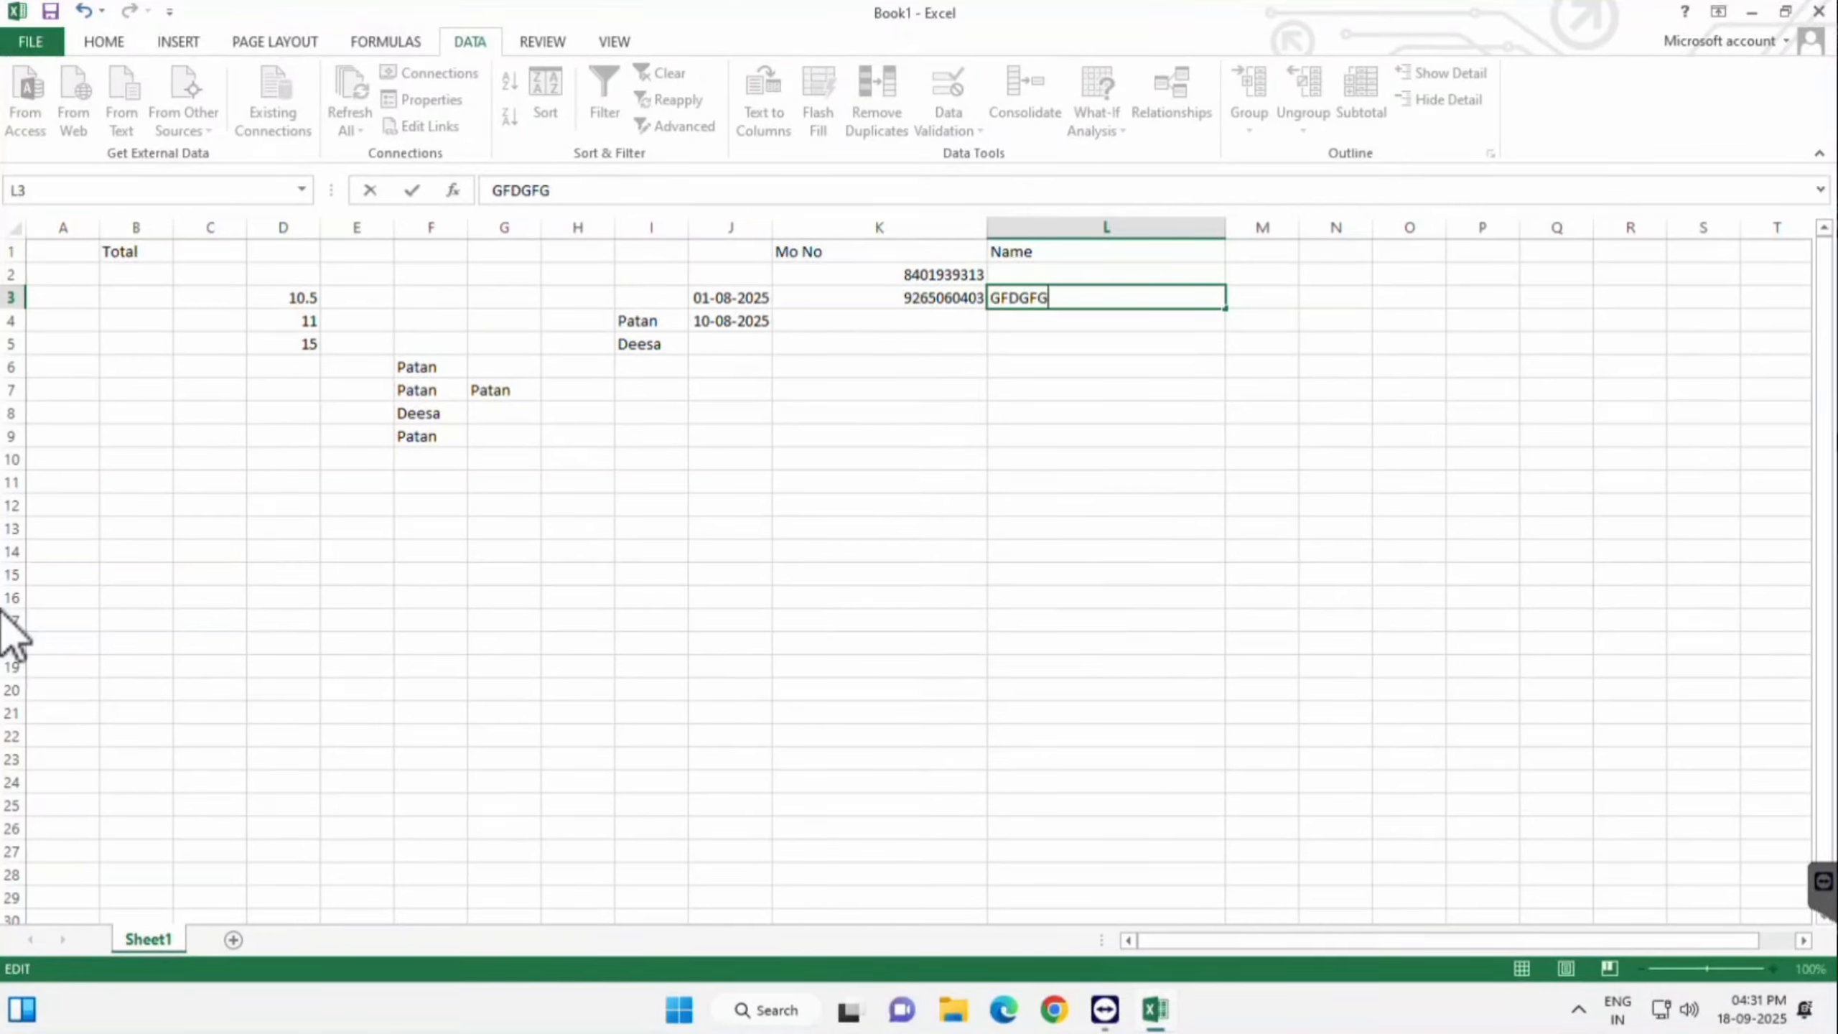
{"action": "key", "text": "Return"}
{"action": "key", "text": "Up"}
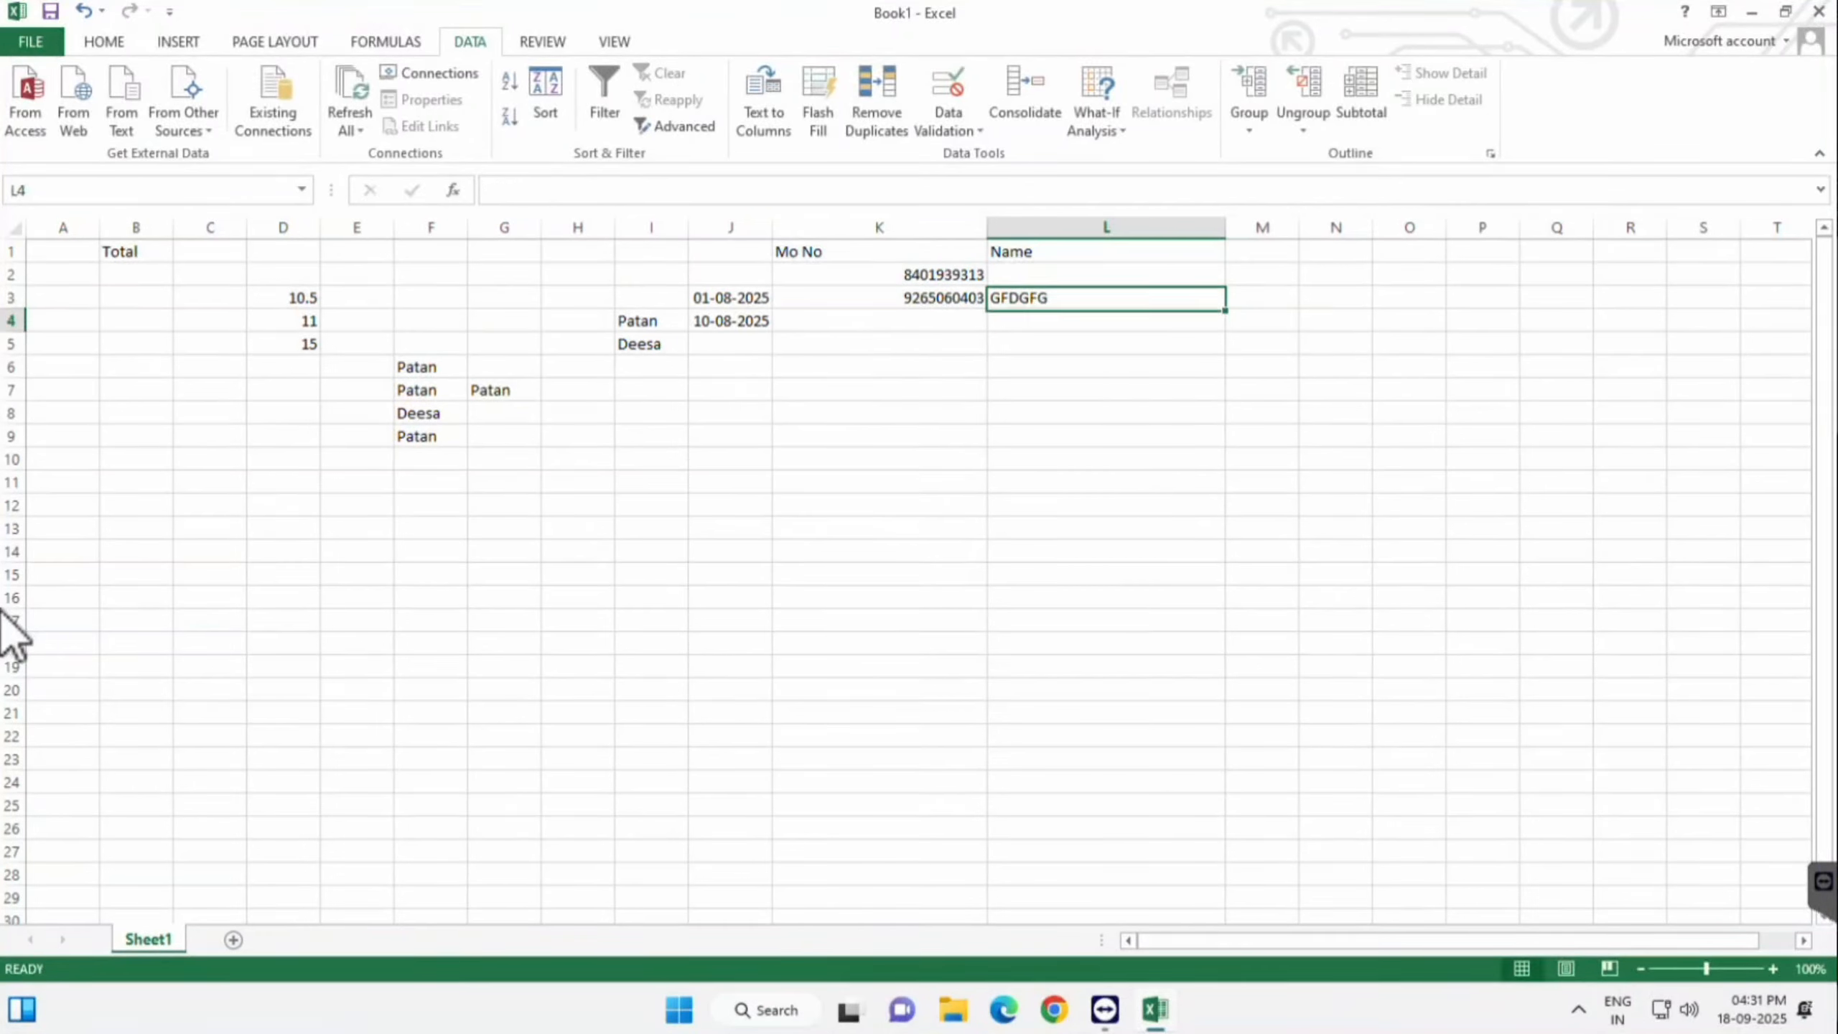
{"action": "key", "text": "Delete"}
- Add the heading Mo no in M1, widen column M, and clear stray letters from M2
{"action": "key", "text": "Up"}
{"action": "key", "text": "Up"}
{"action": "key", "text": "Right"}
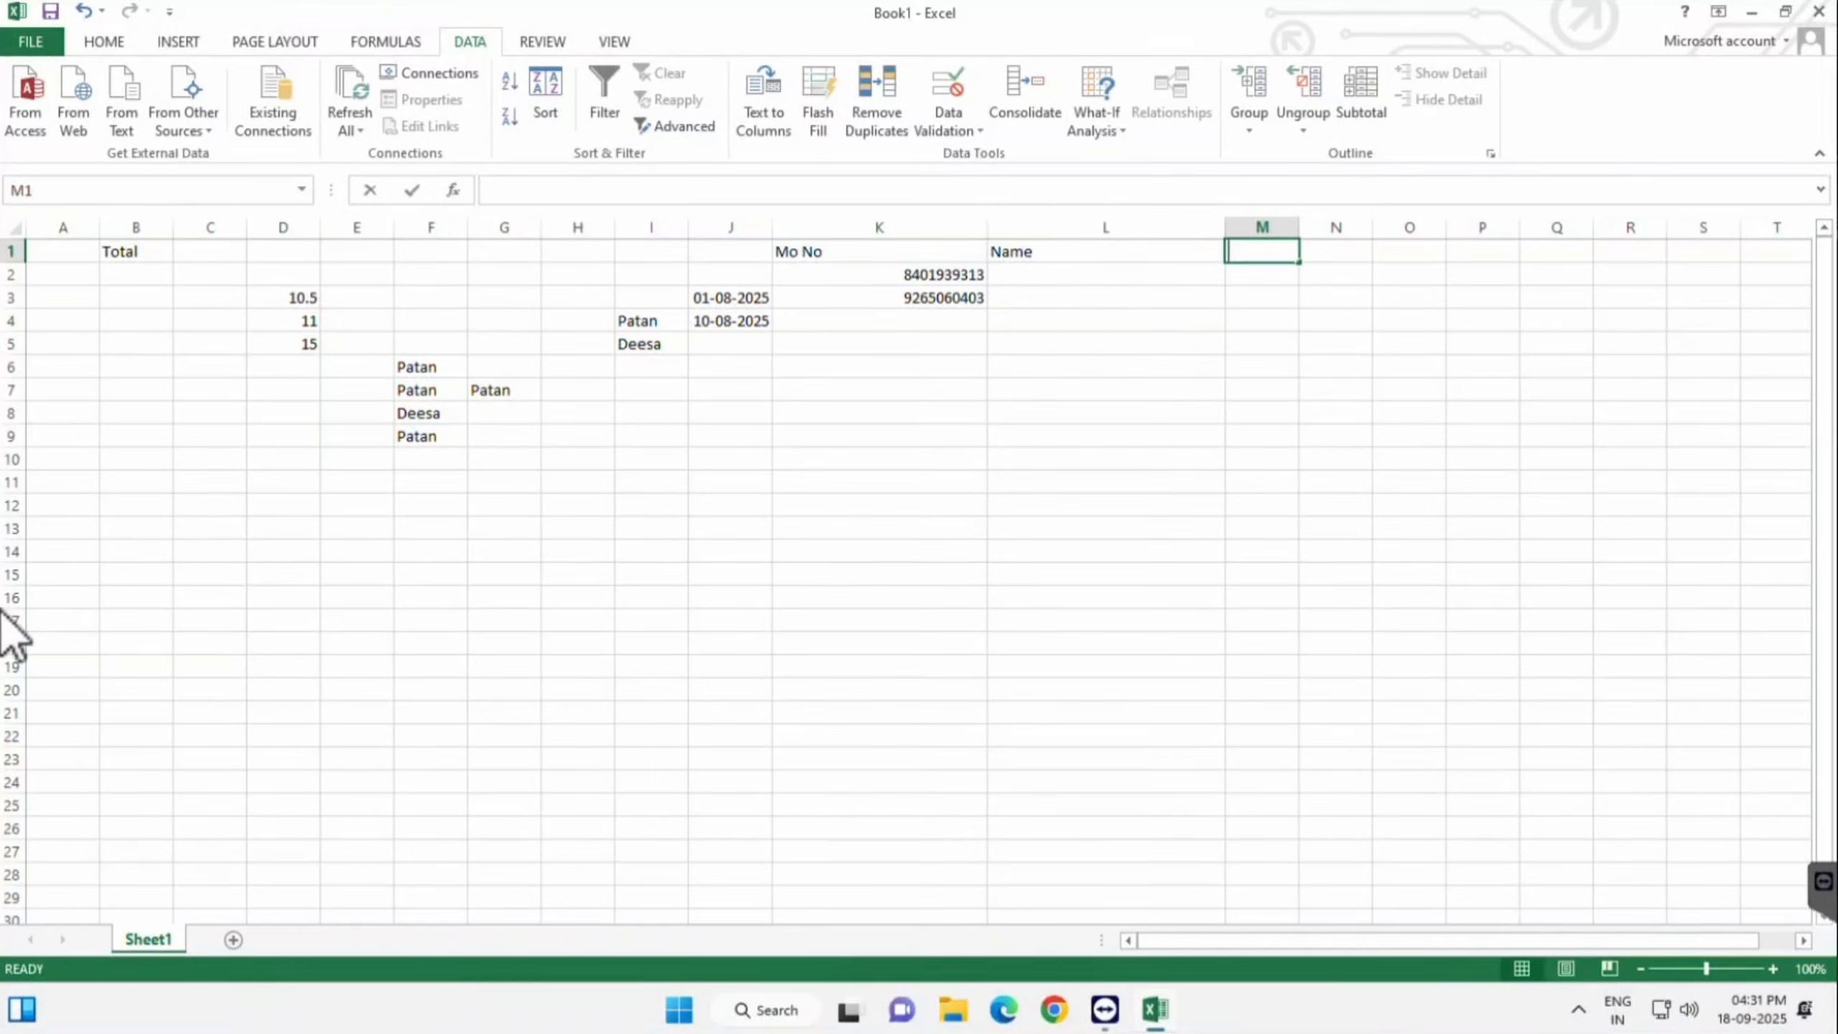
{"action": "type", "text": "Mo no"}
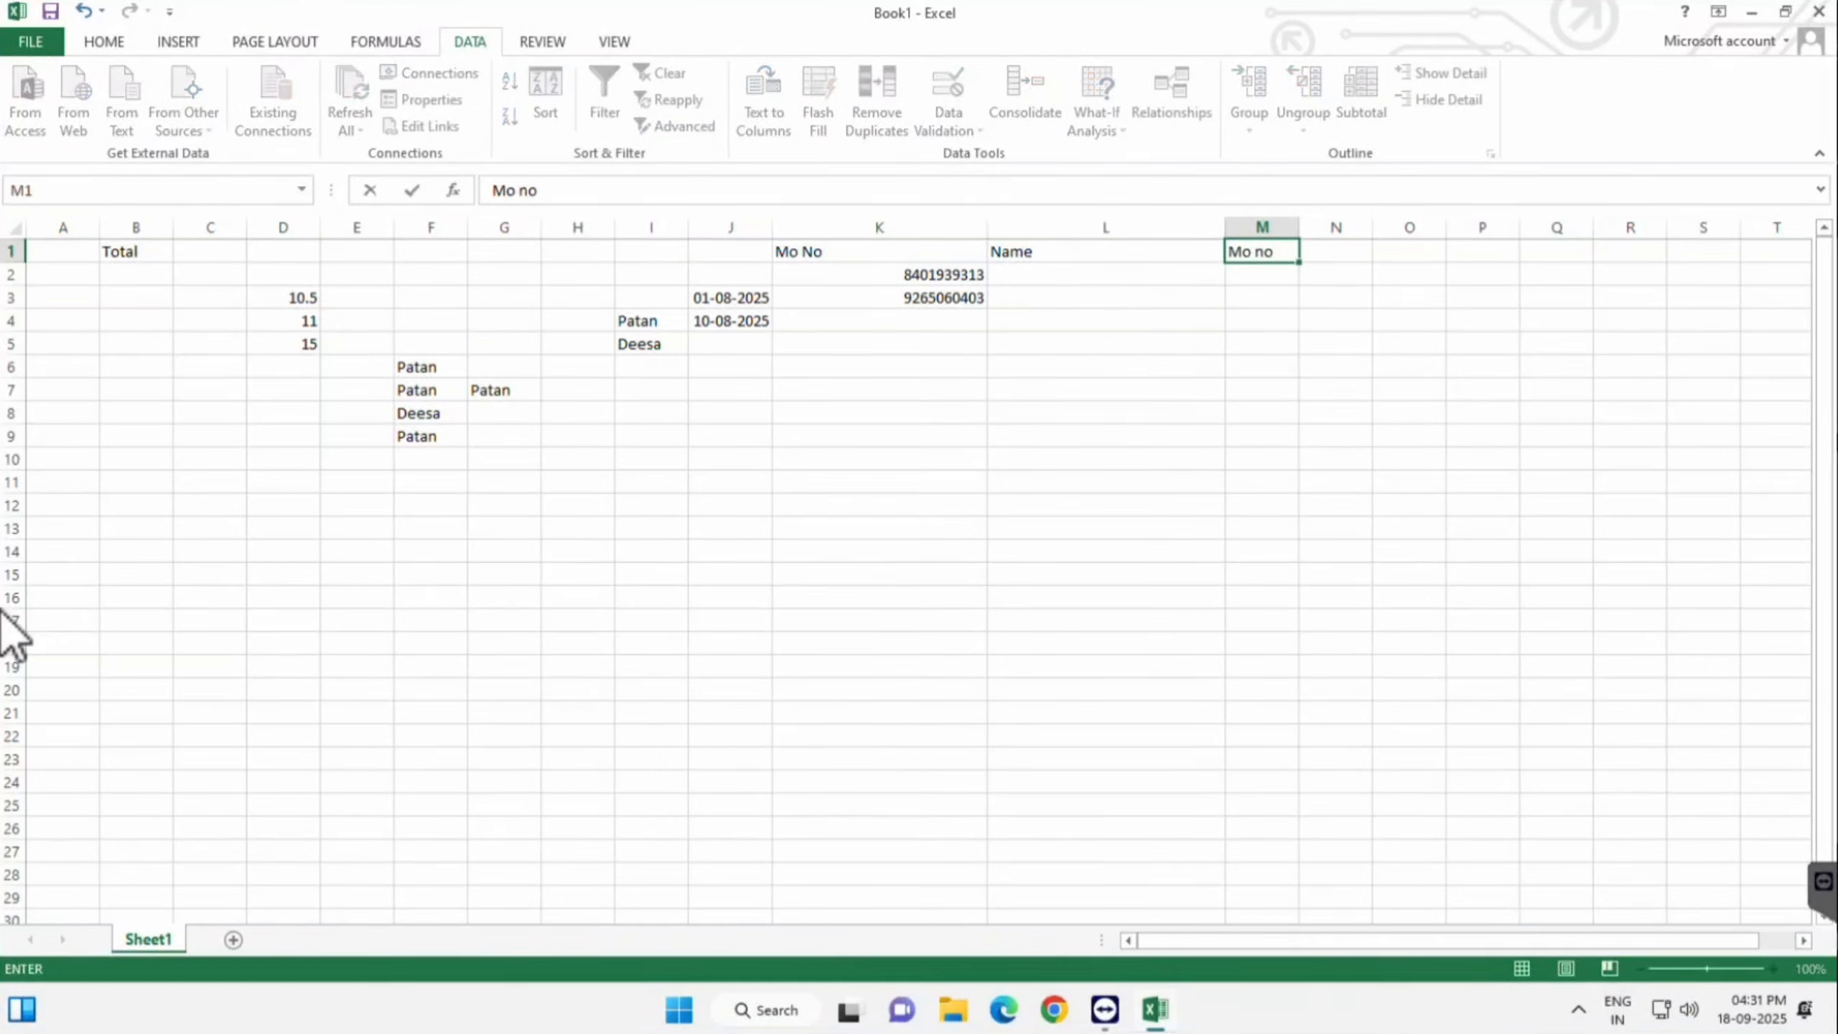
{"action": "key", "text": "Return"}
{"action": "left_click_drag", "start_coordinate": [1300, 227], "coordinate": [1410, 227]}
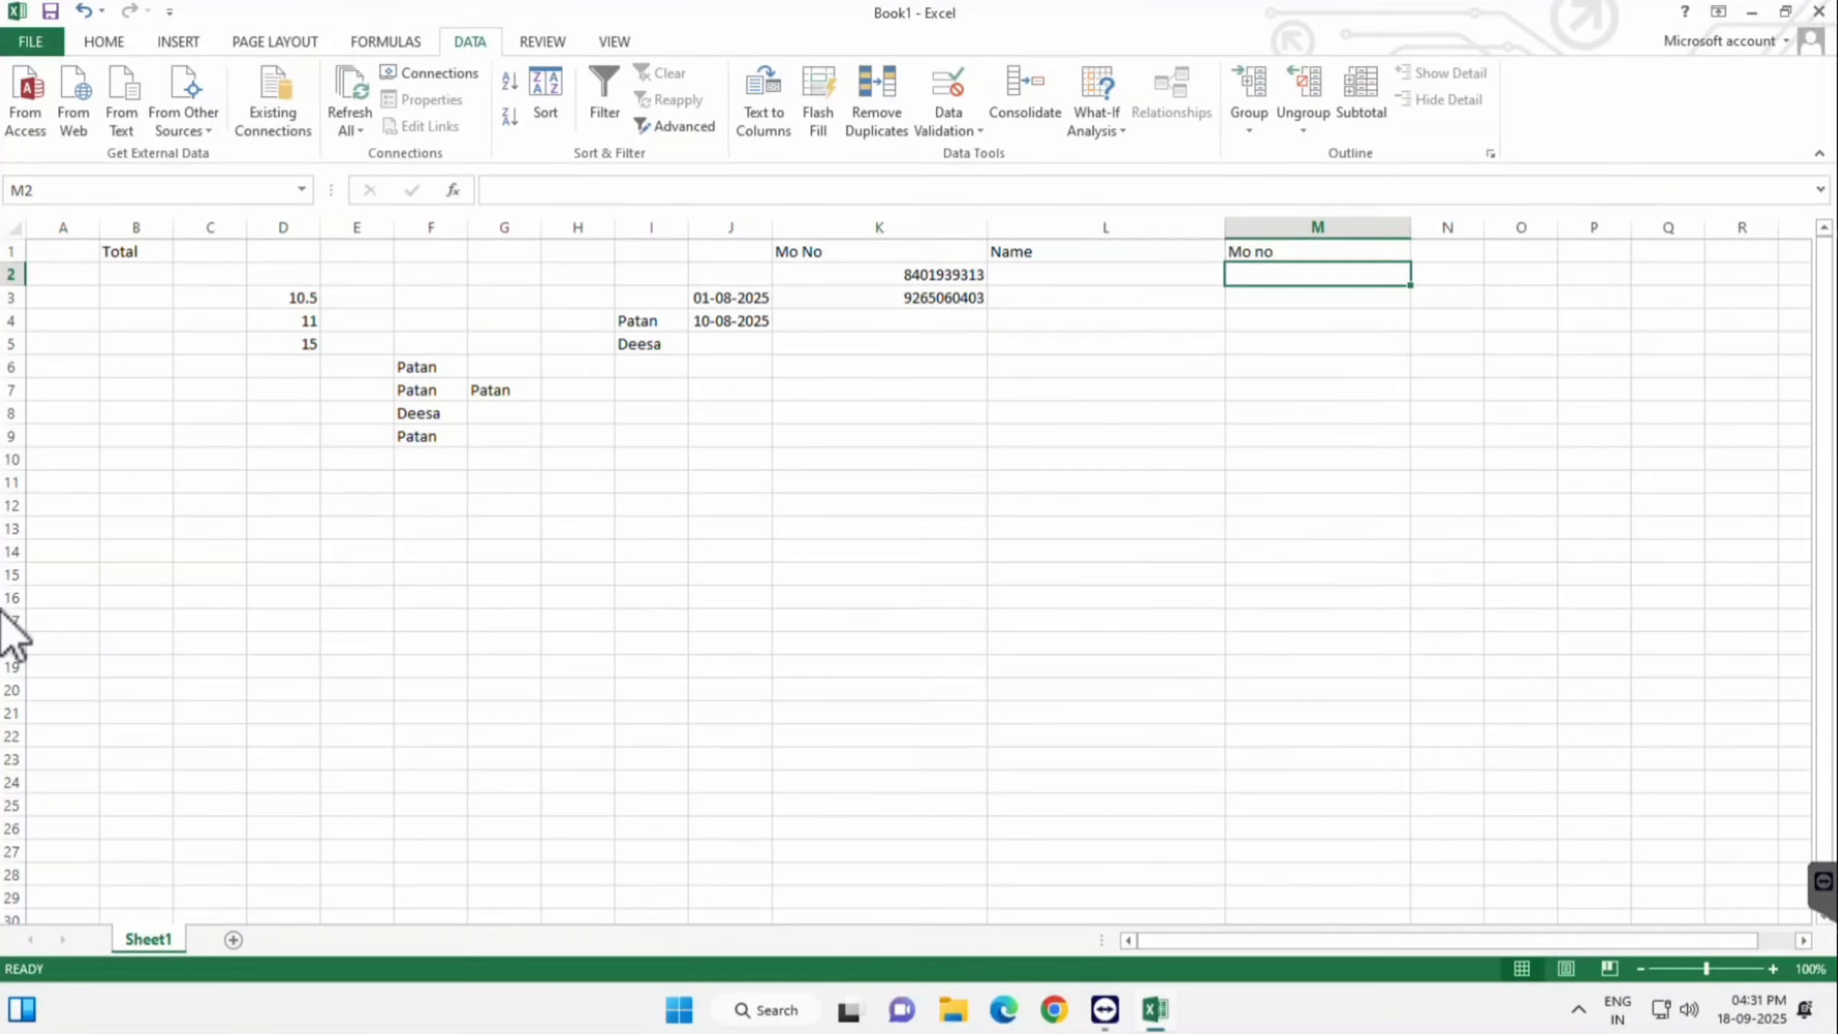
{"action": "type", "text": "hgf"}
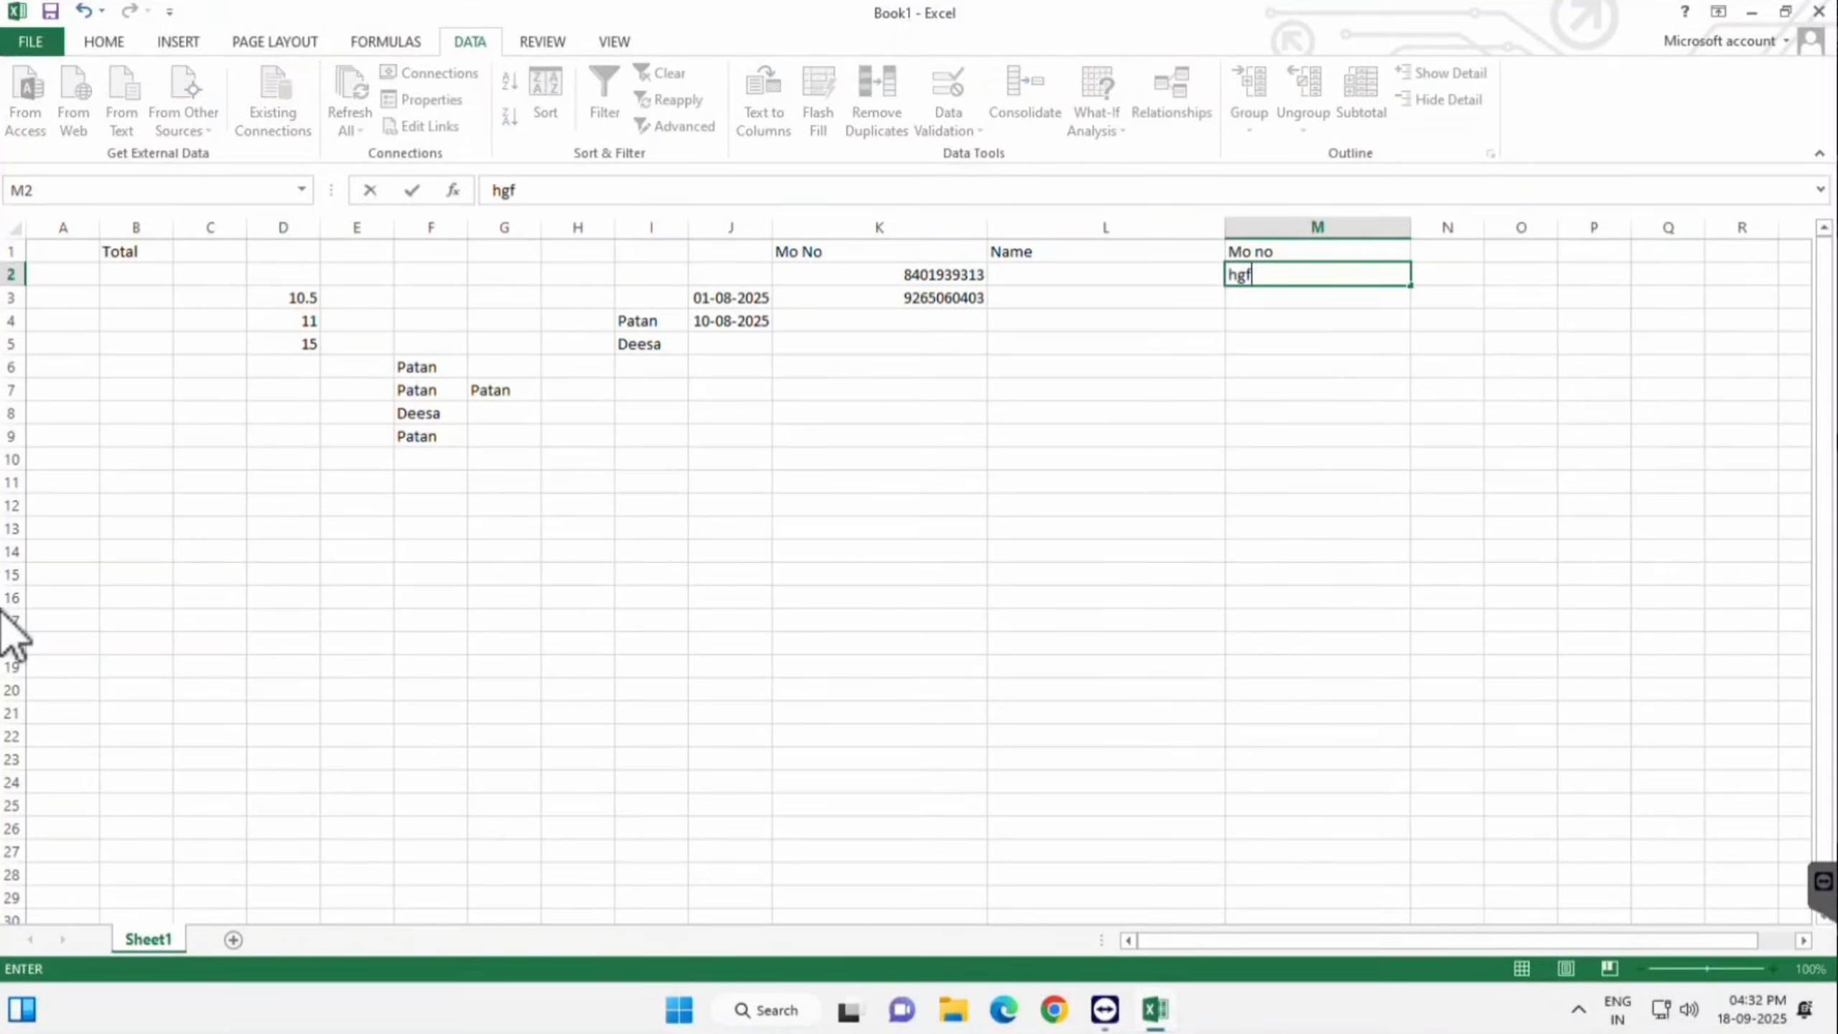
{"action": "key", "text": "BackSpace"}
{"action": "key", "text": "BackSpace"}
{"action": "key", "text": "BackSpace"}
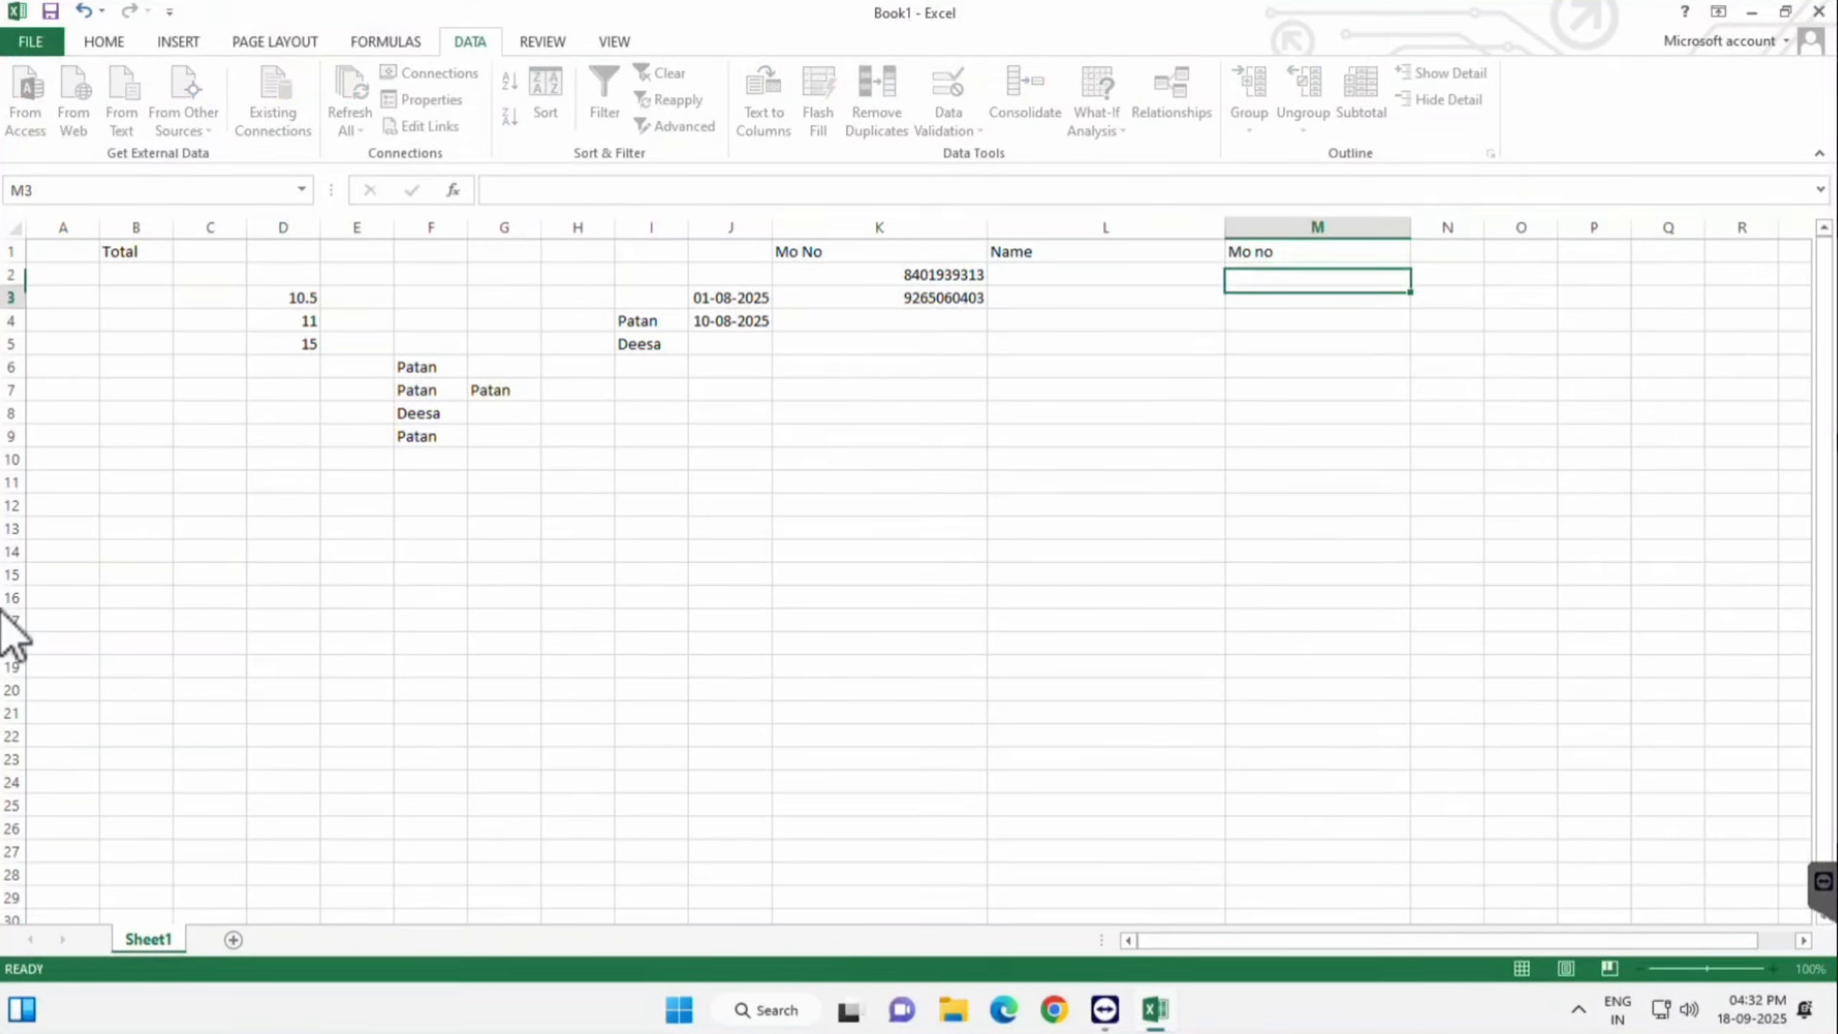
{"action": "key", "text": "Return"}
{"action": "key", "text": "Return"}
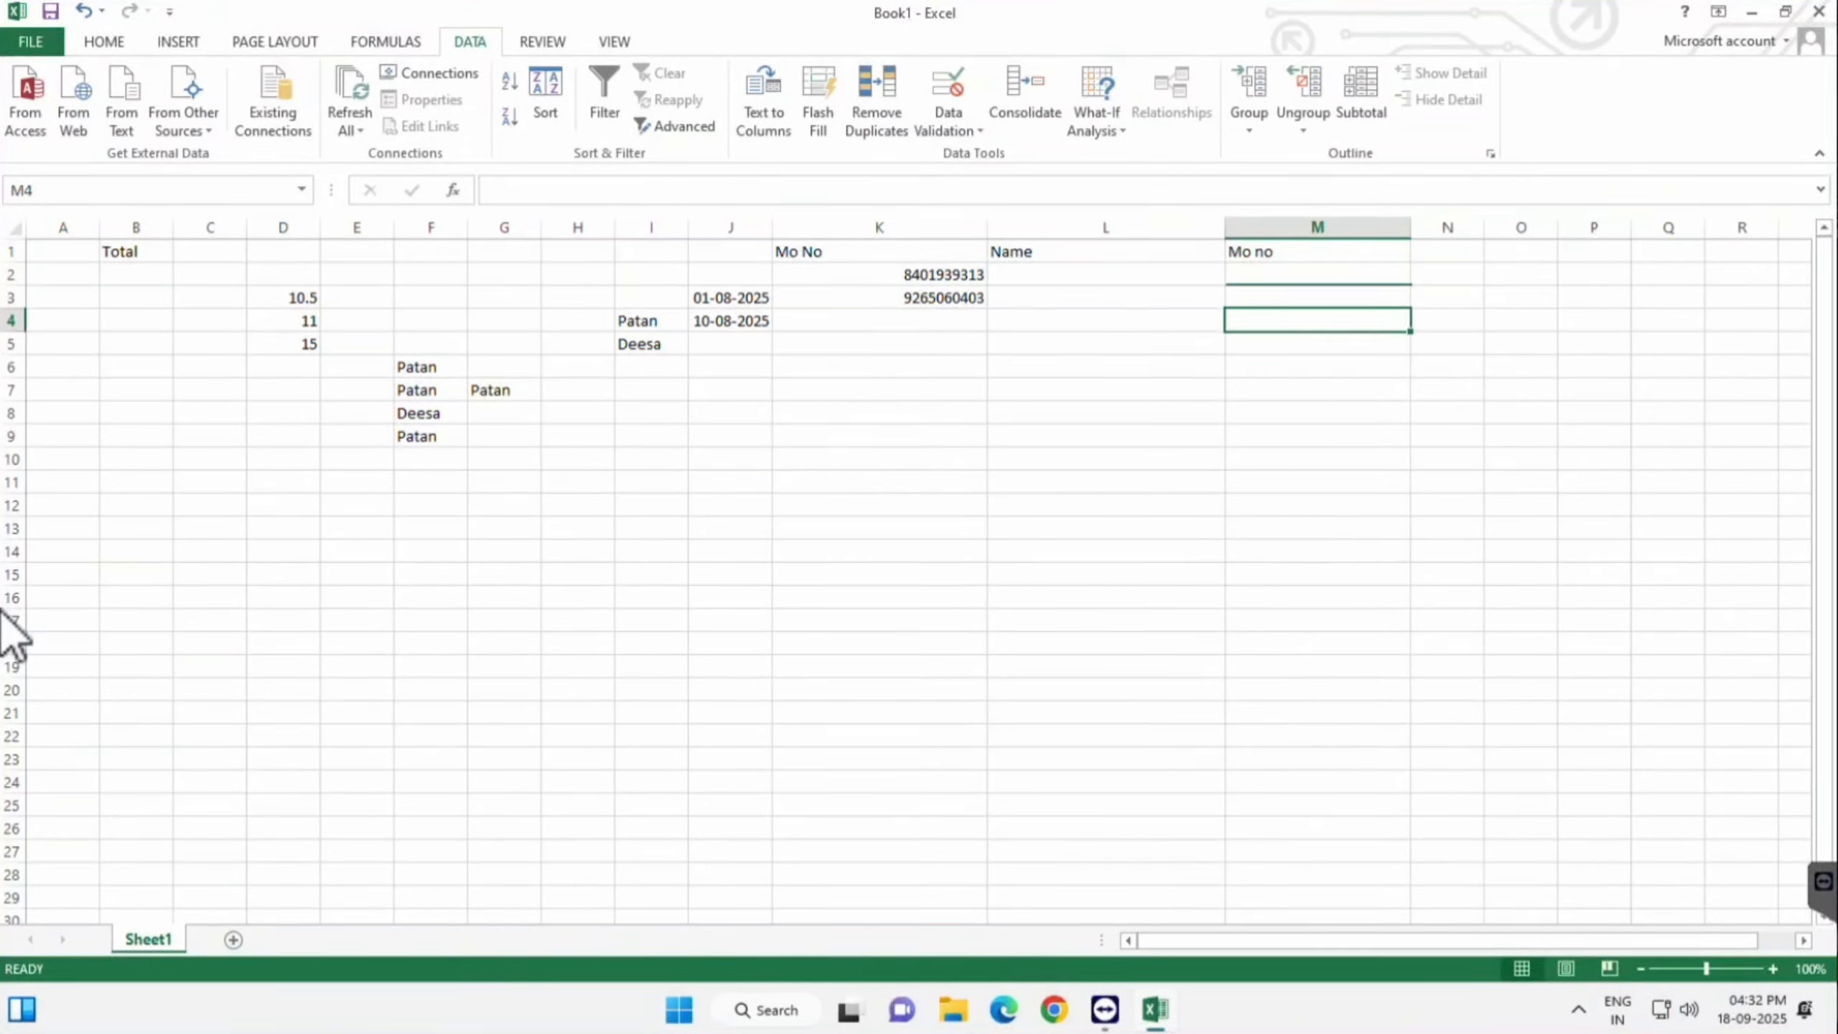
- Select M2 under the Mo no header and open Data Validation
{"action": "left_click_drag", "start_coordinate": [1317, 275], "coordinate": [1317, 436]}
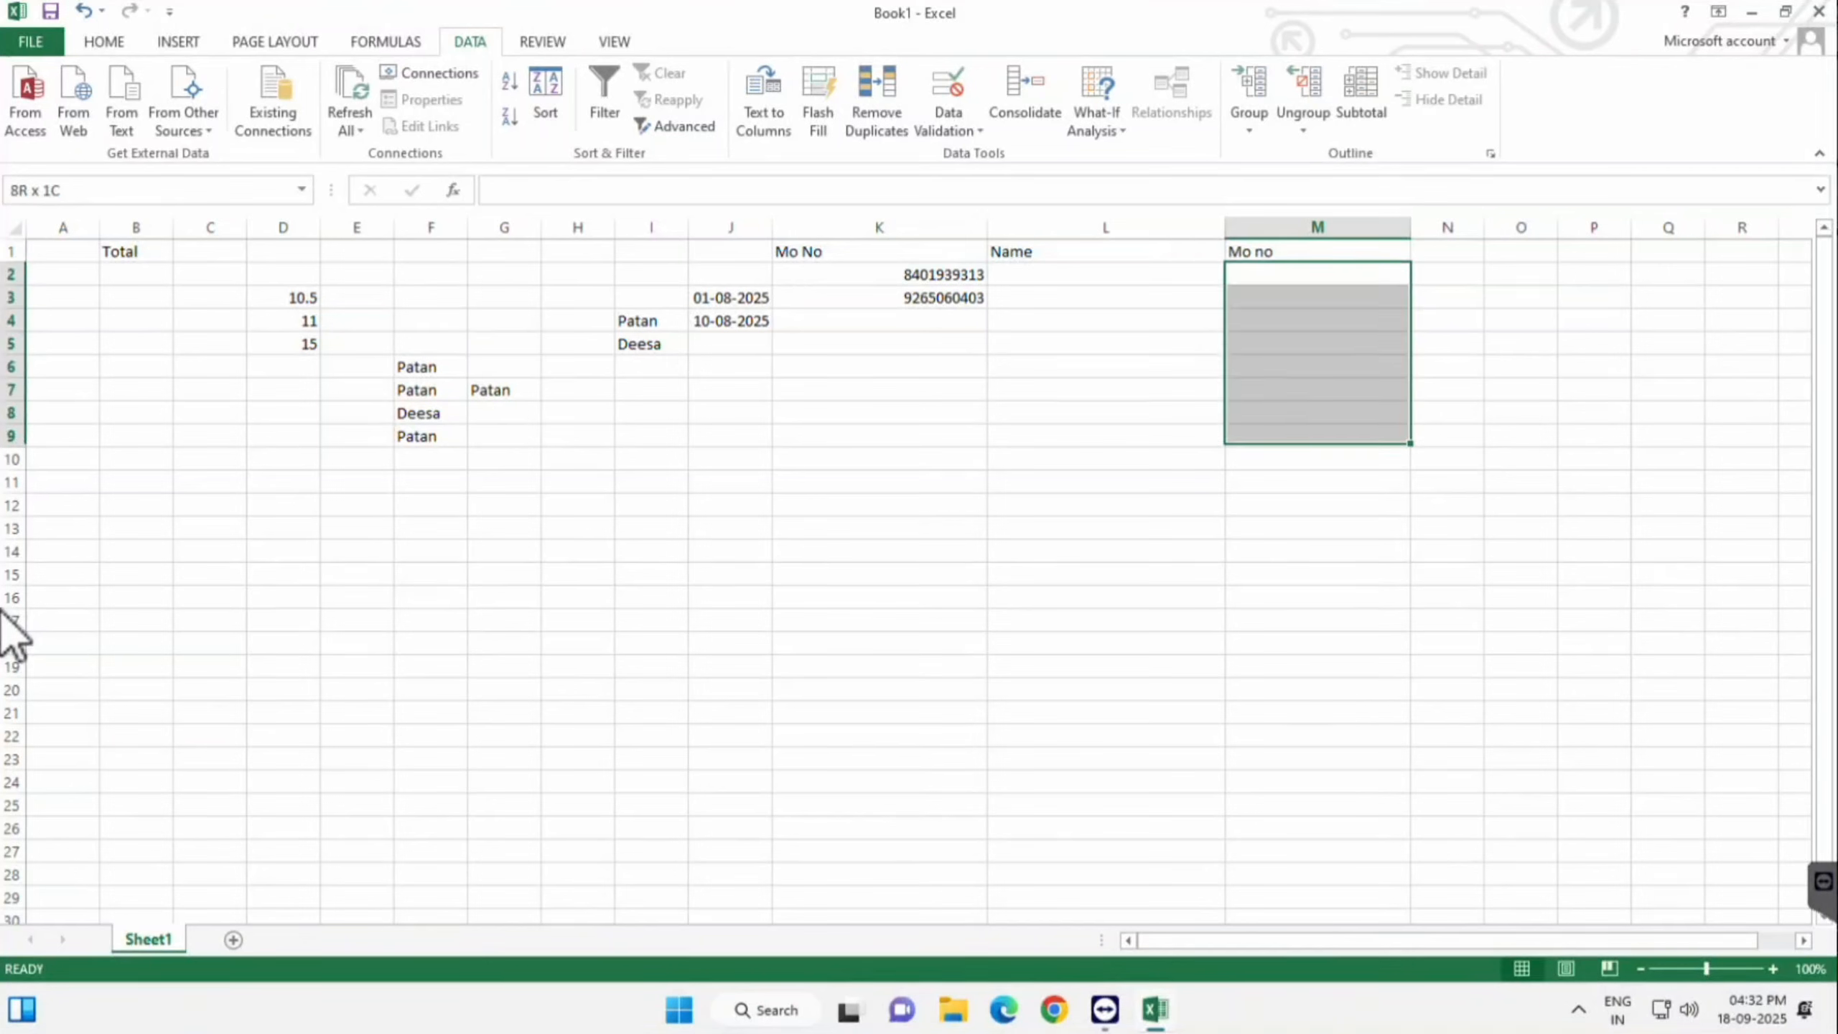
{"action": "left_click", "coordinate": [1447, 414]}
{"action": "left_click", "coordinate": [1316, 275]}
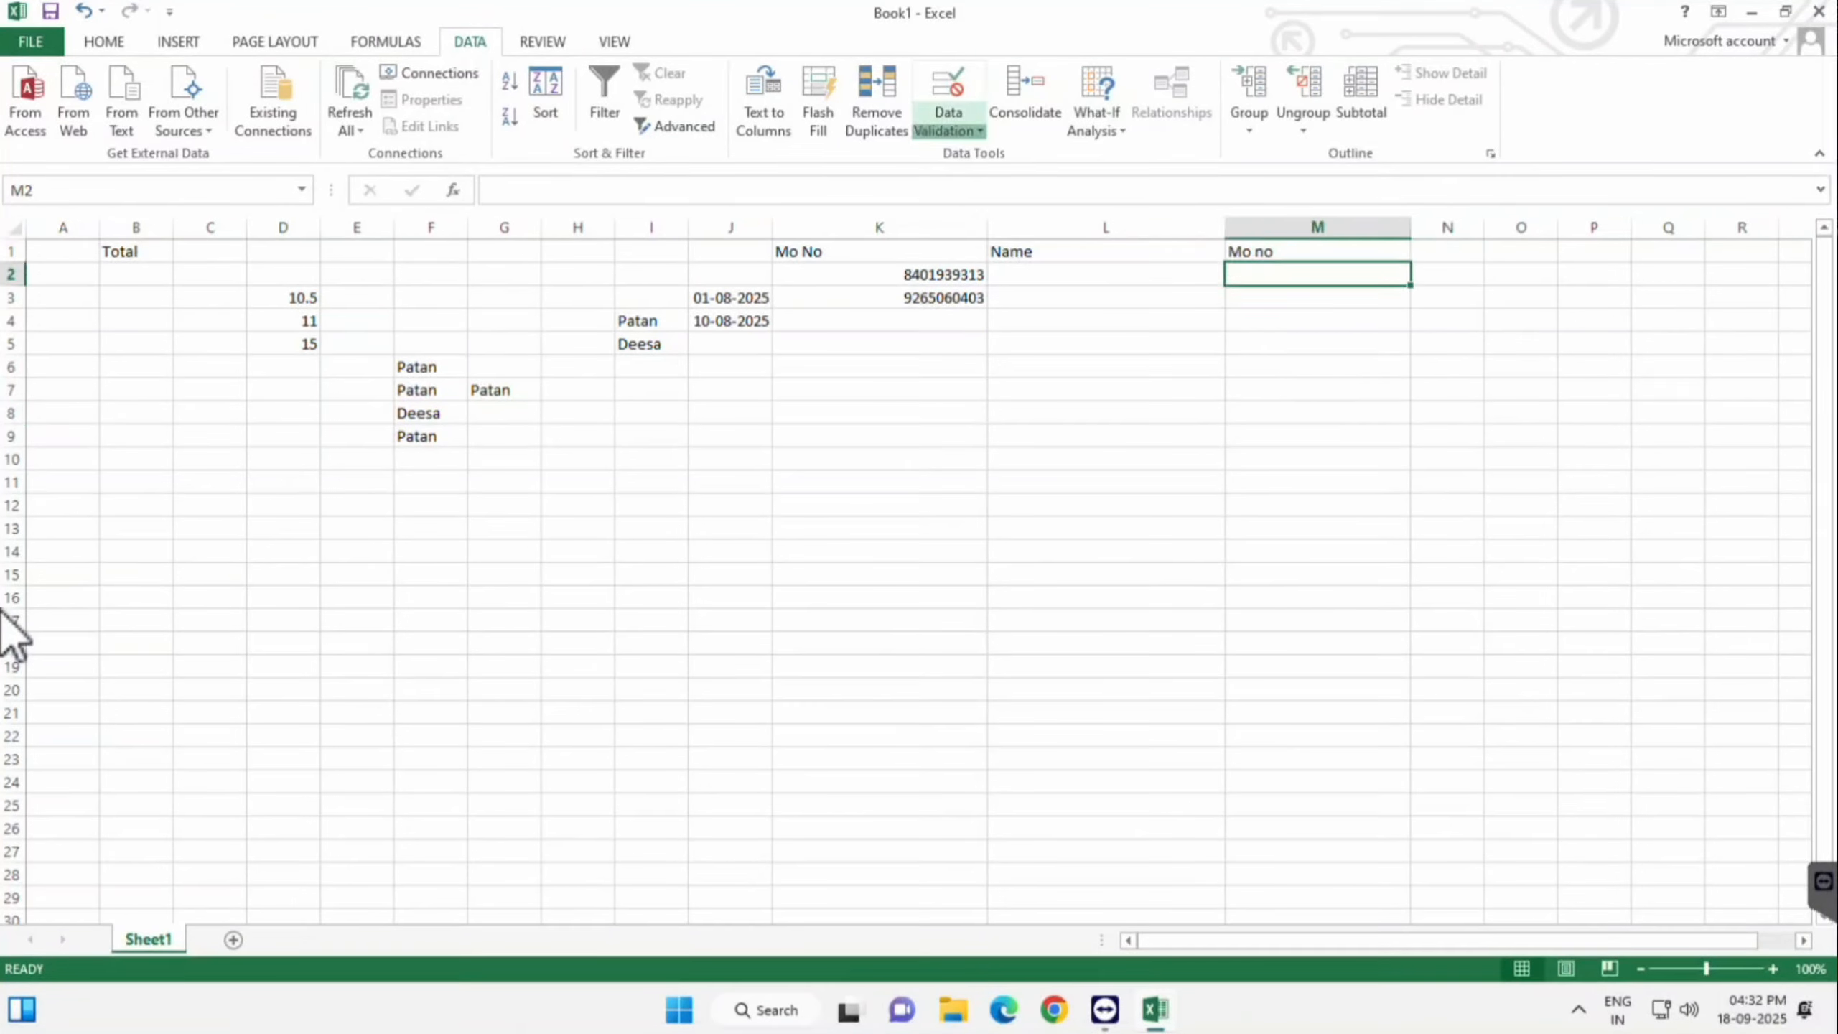
{"action": "left_click", "coordinate": [948, 131]}
{"action": "left_click", "coordinate": [999, 155]}
- Set Allow to Custom with formula =isnumber(M2:M6) and apply it
{"action": "key", "text": "Tab"}
{"action": "key", "text": "alt+Down"}
{"action": "key", "text": "Down"}
{"action": "key", "text": "Down"}
{"action": "key", "text": "Down"}
{"action": "key", "text": "Down"}
{"action": "key", "text": "Down"}
{"action": "key", "text": "Down"}
{"action": "key", "text": "Down"}
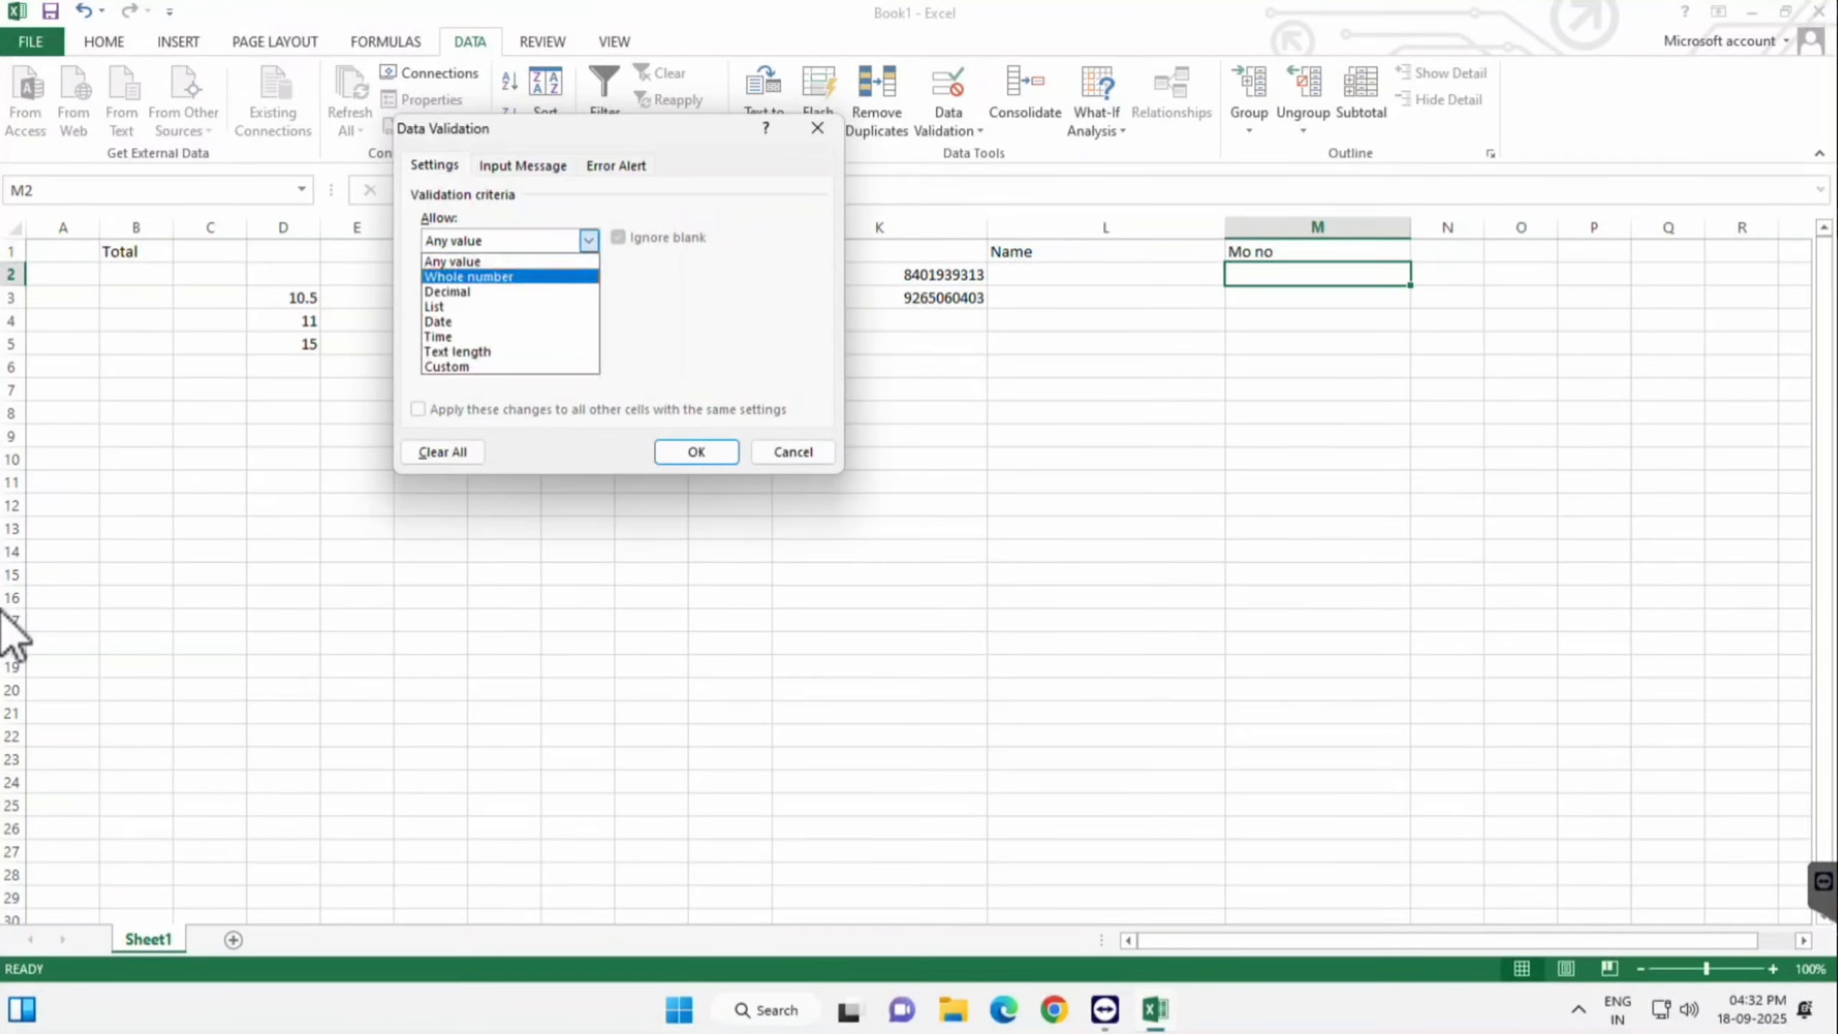
{"action": "key", "text": "Return"}
{"action": "key", "text": "Tab"}
{"action": "key", "text": "Tab"}
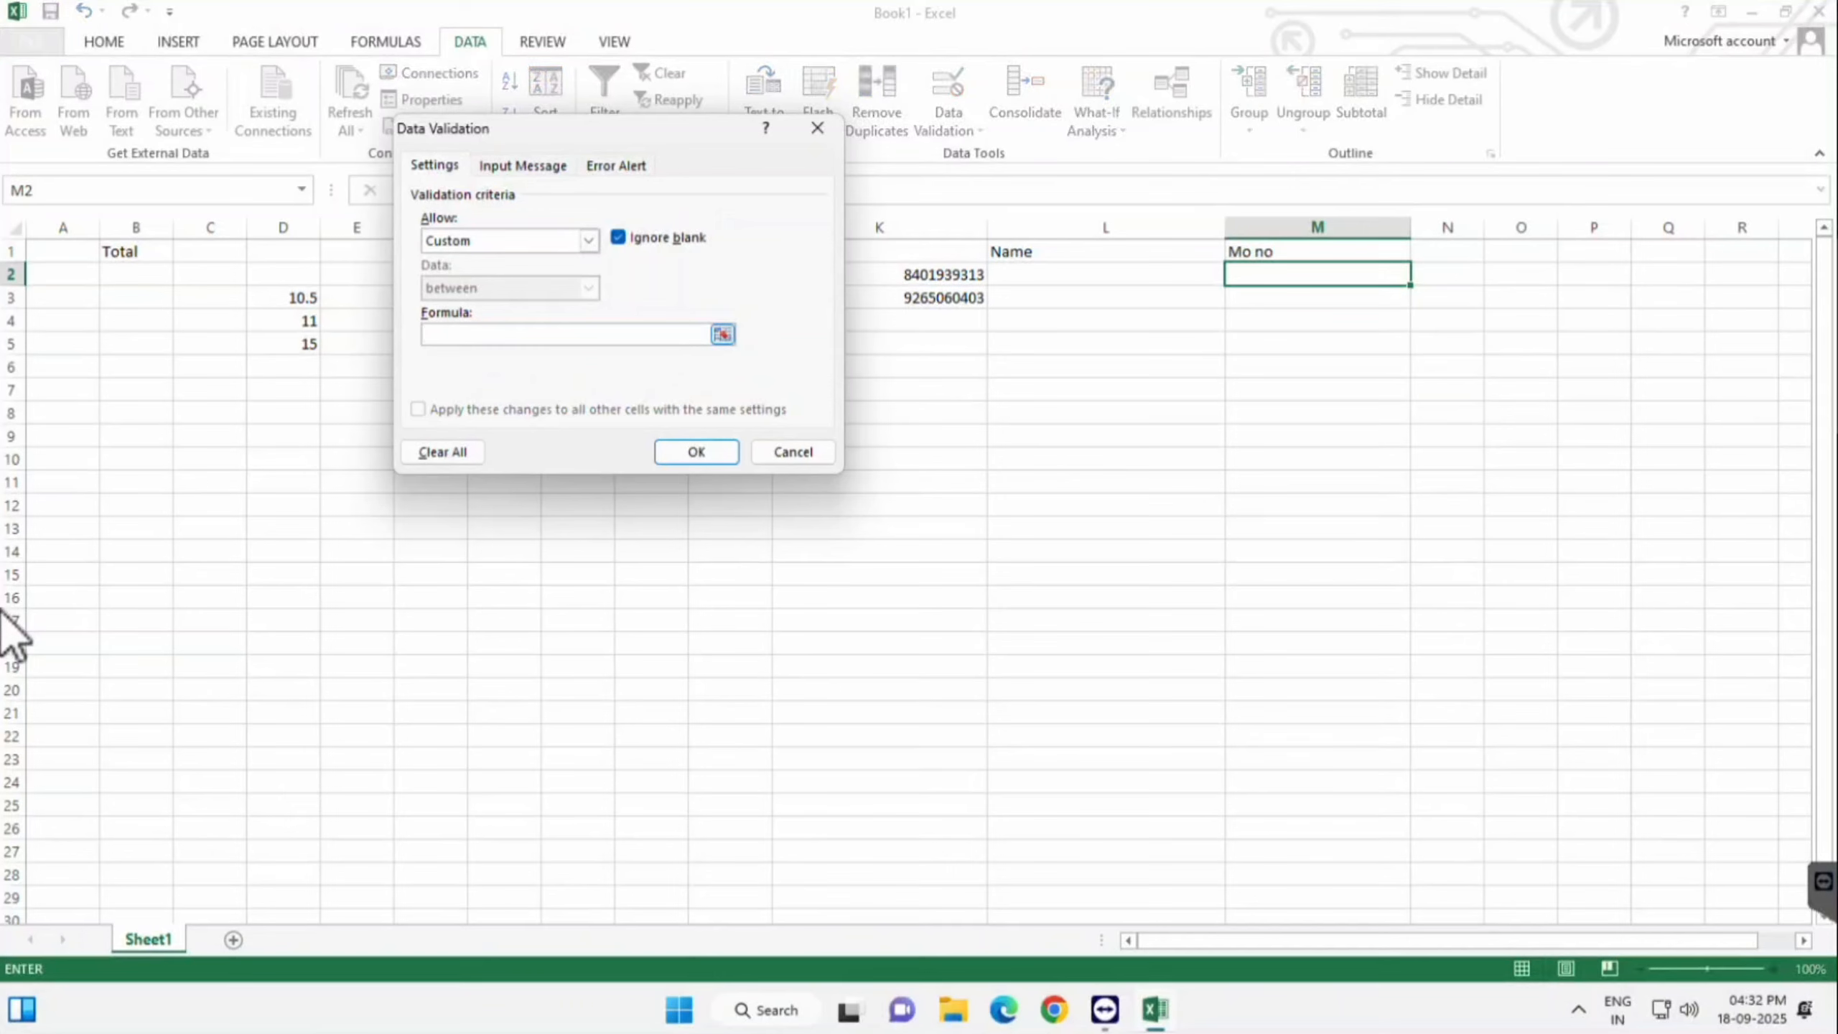
{"action": "type", "text": "=isnumberr"}
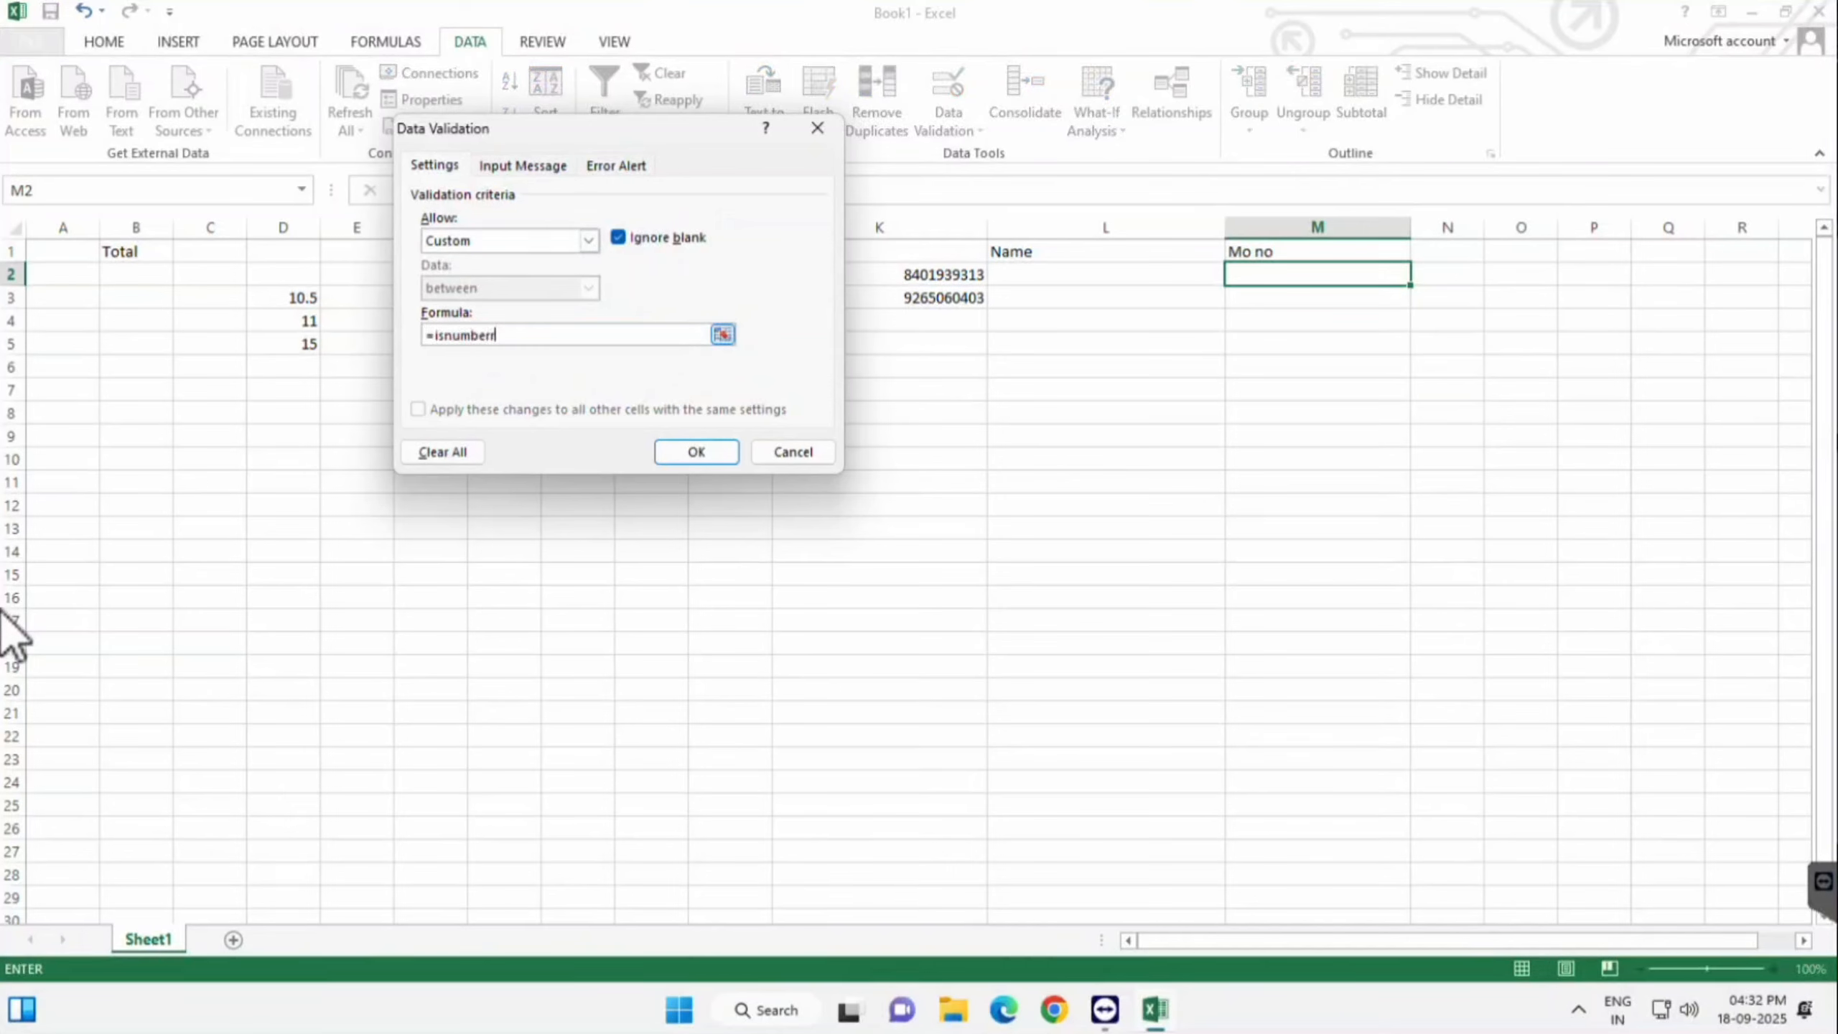
{"action": "key", "text": "BackSpace"}
{"action": "type", "text": "(M2:M6"}
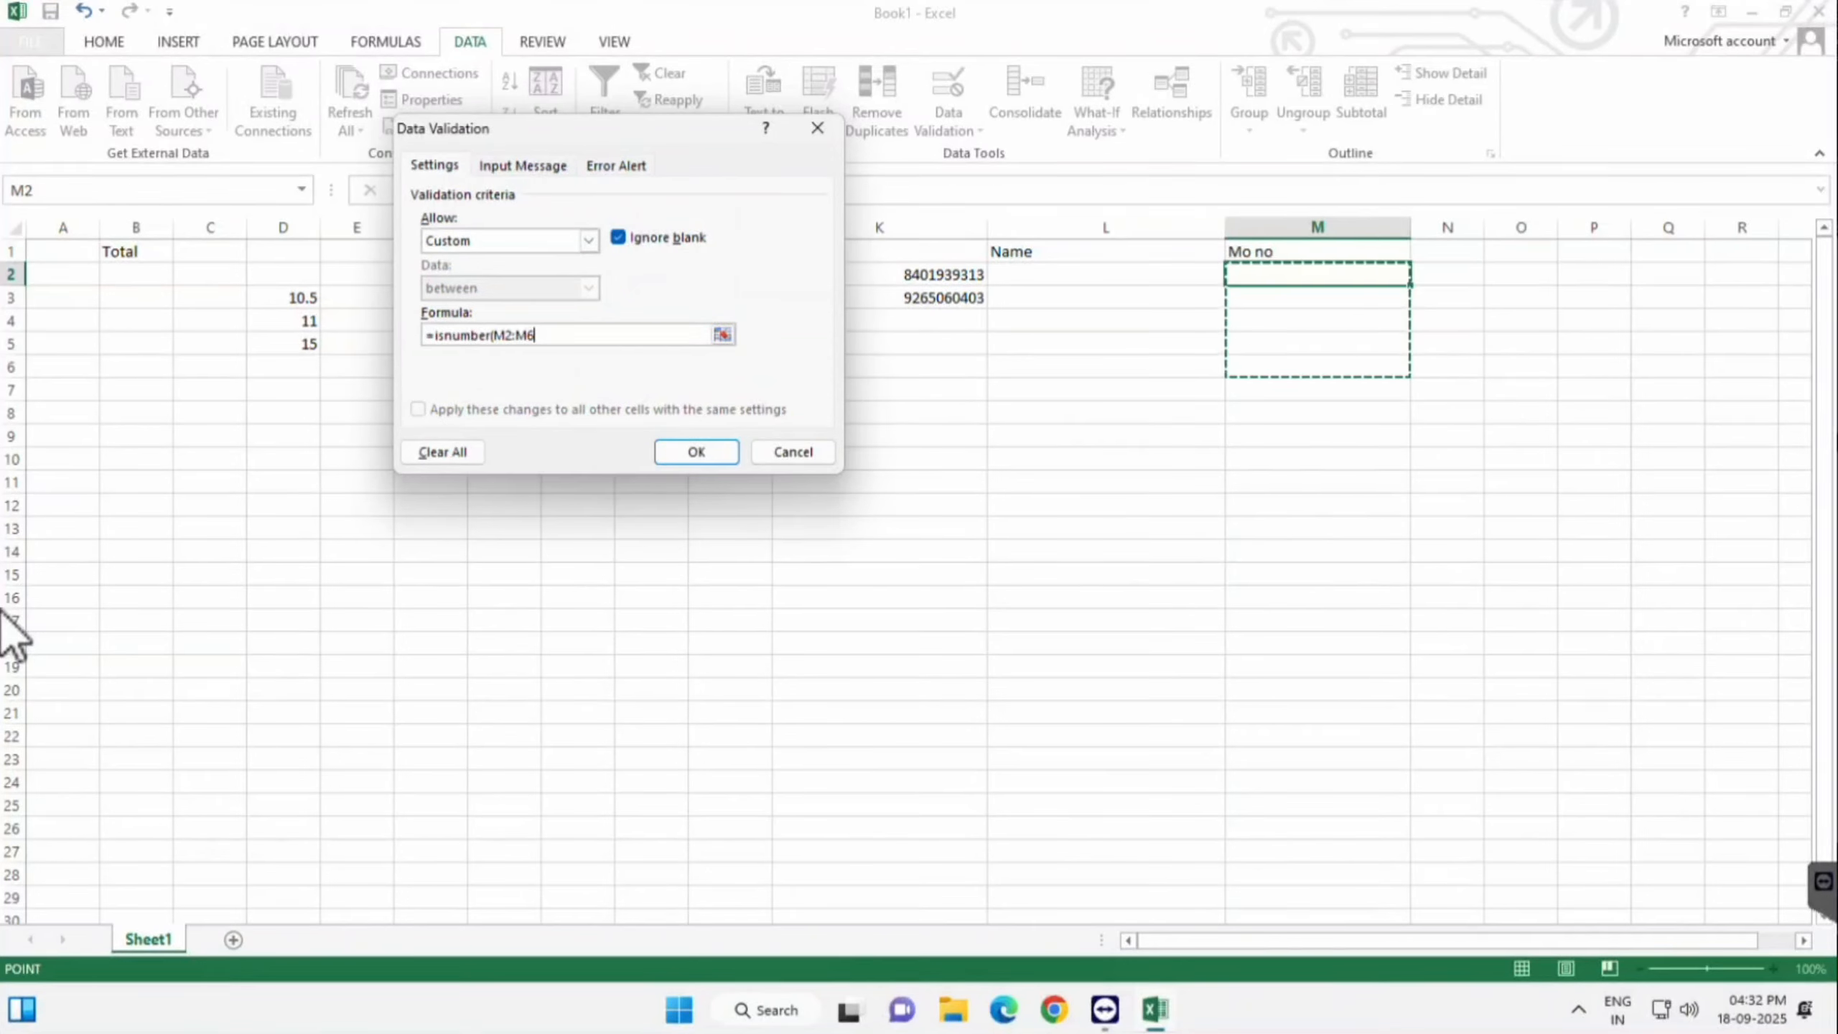
{"action": "type", "text": ")"}
{"action": "key", "text": "Return"}
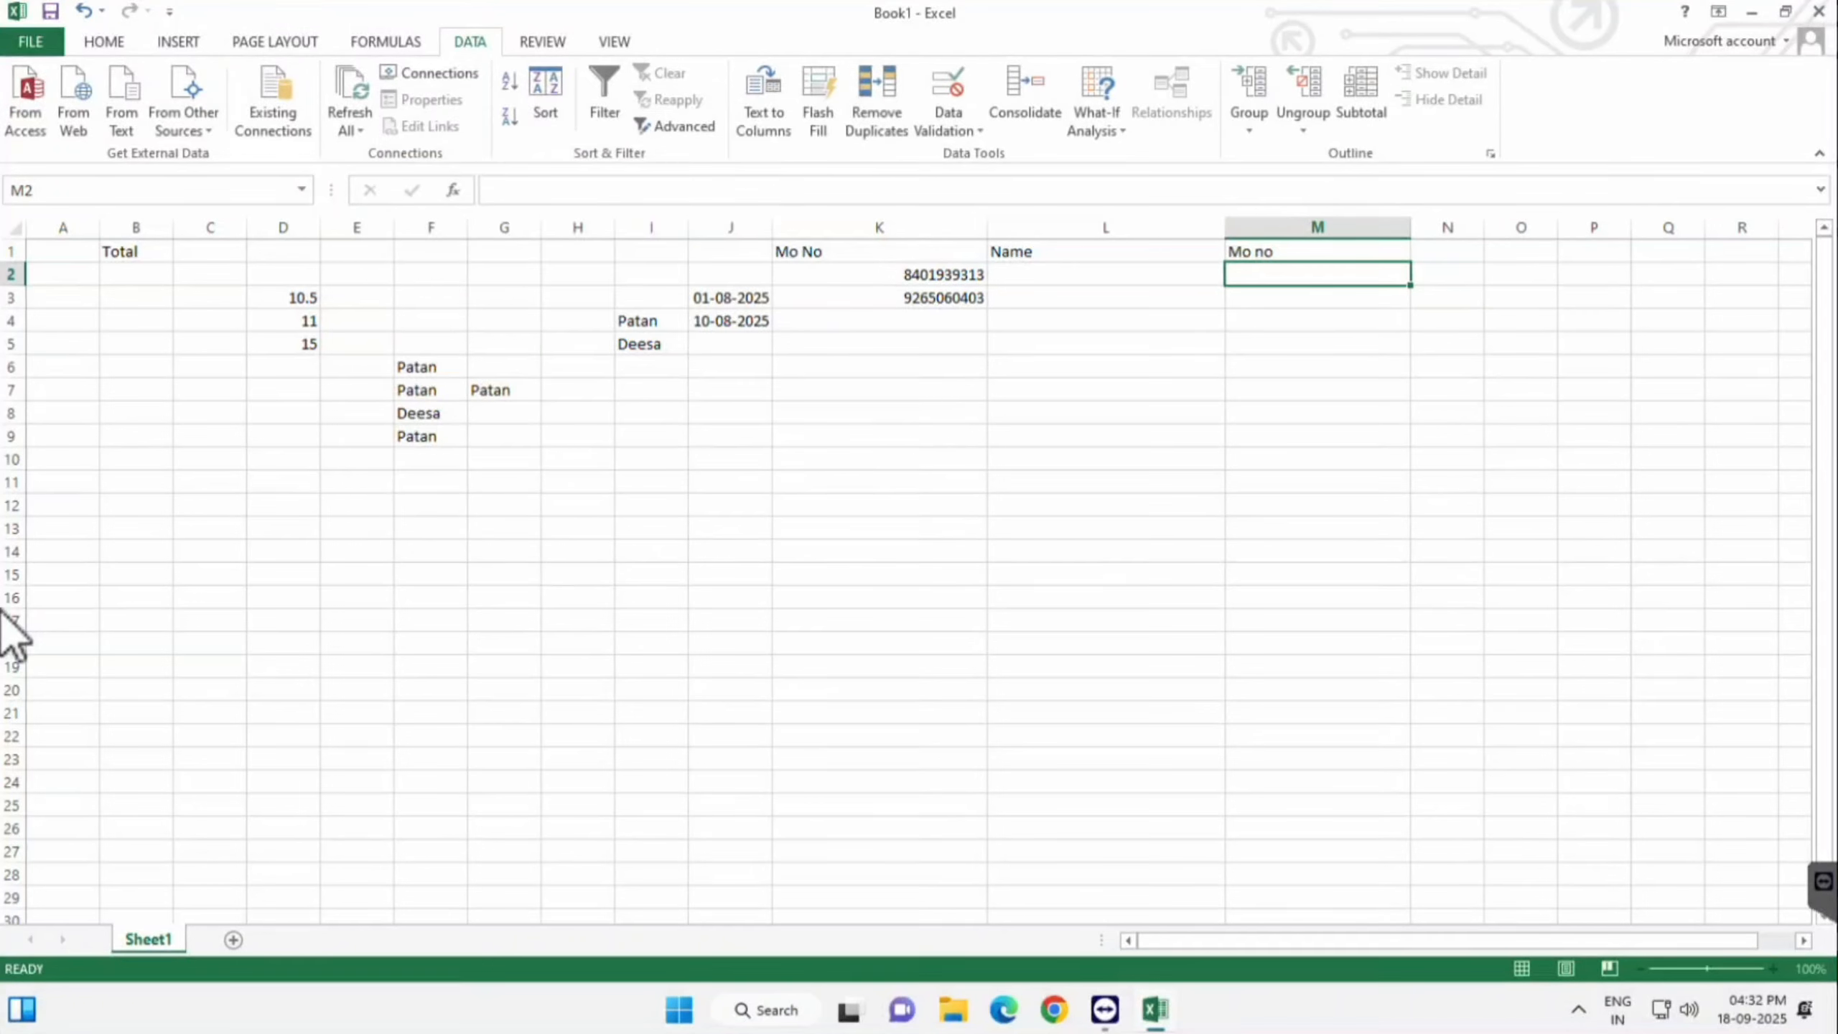
{"action": "type", "text": "4546"}
{"action": "key", "text": "Return"}
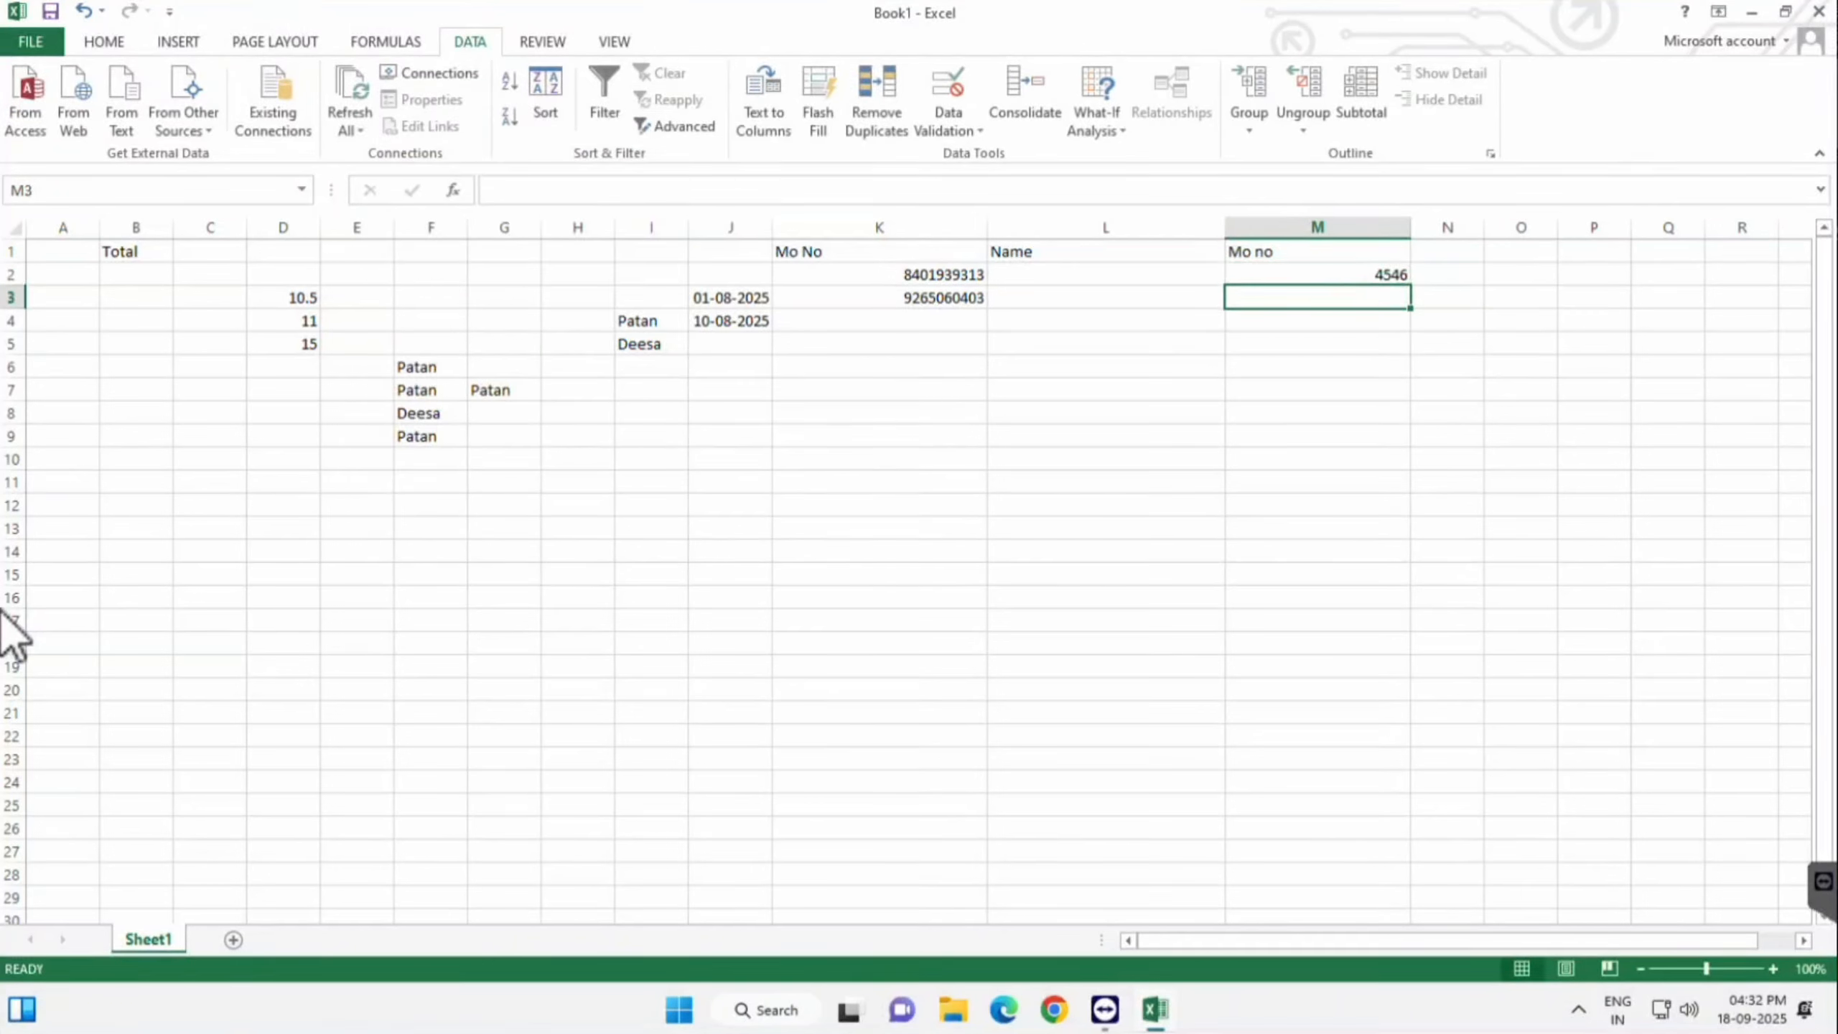
{"action": "key", "text": "Up"}
{"action": "type", "text": "JJHJJ"}
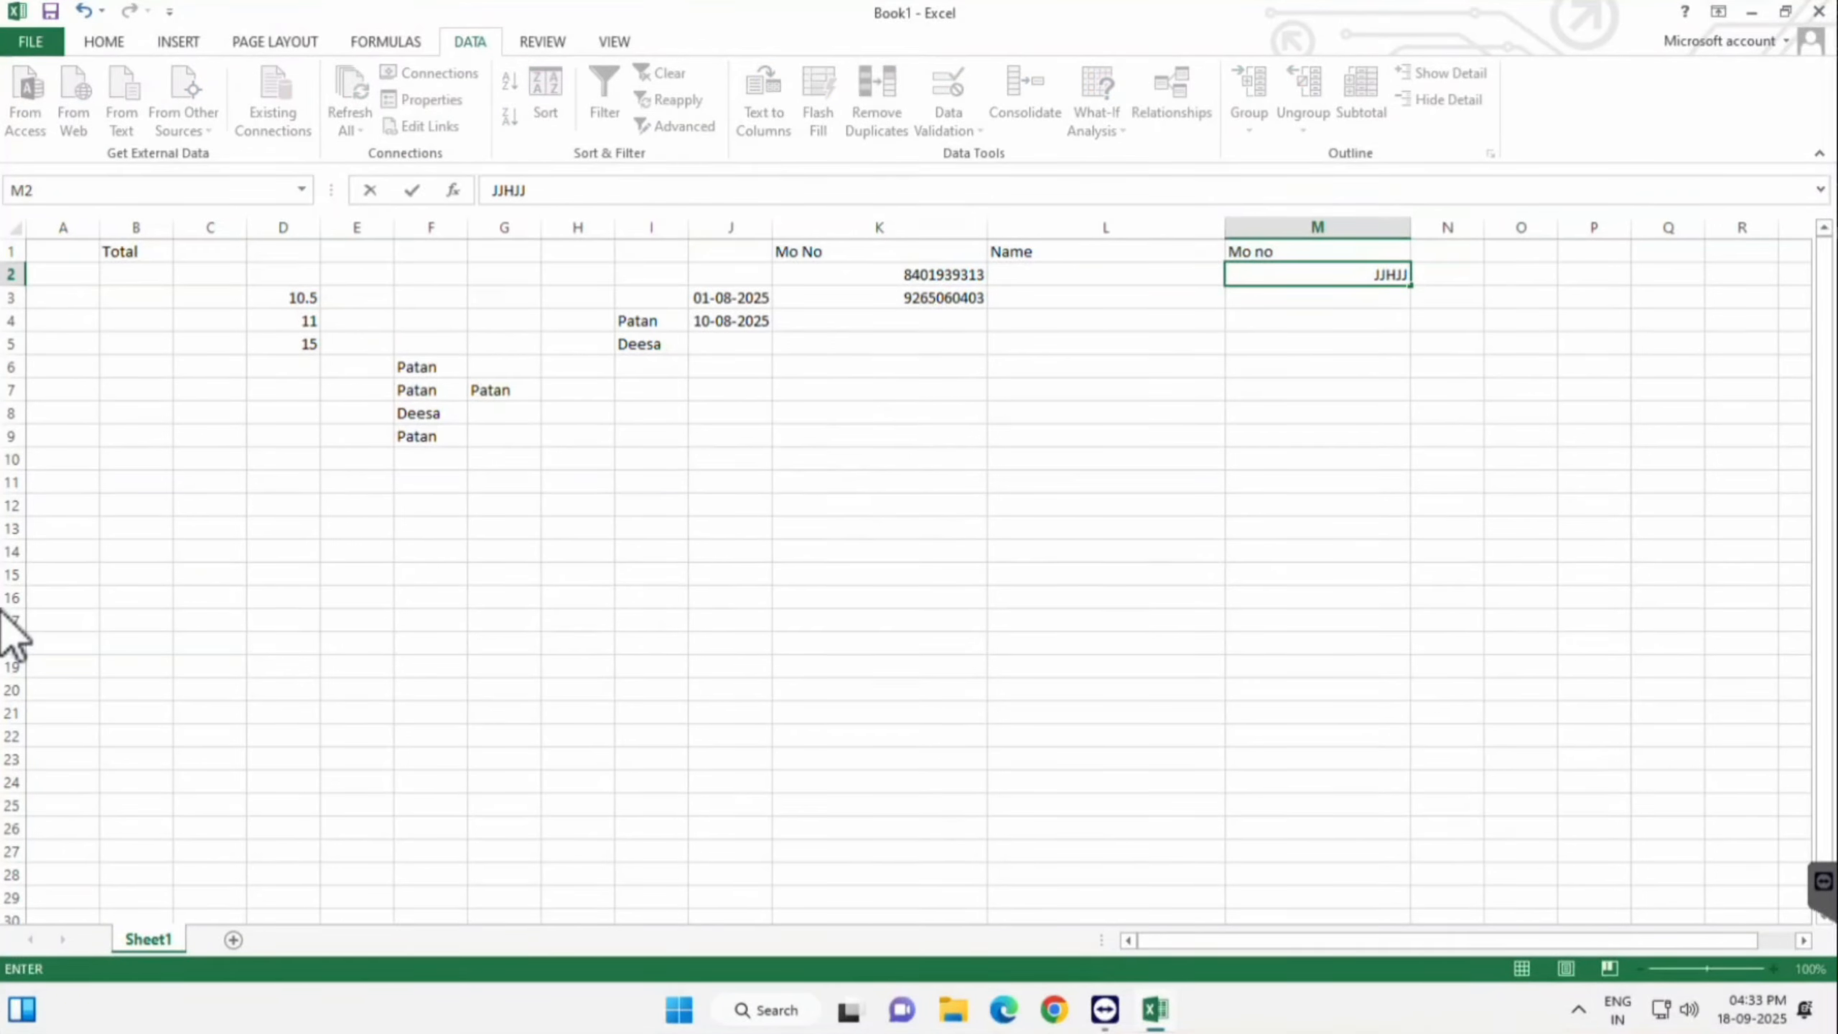
{"action": "key", "text": "Return"}
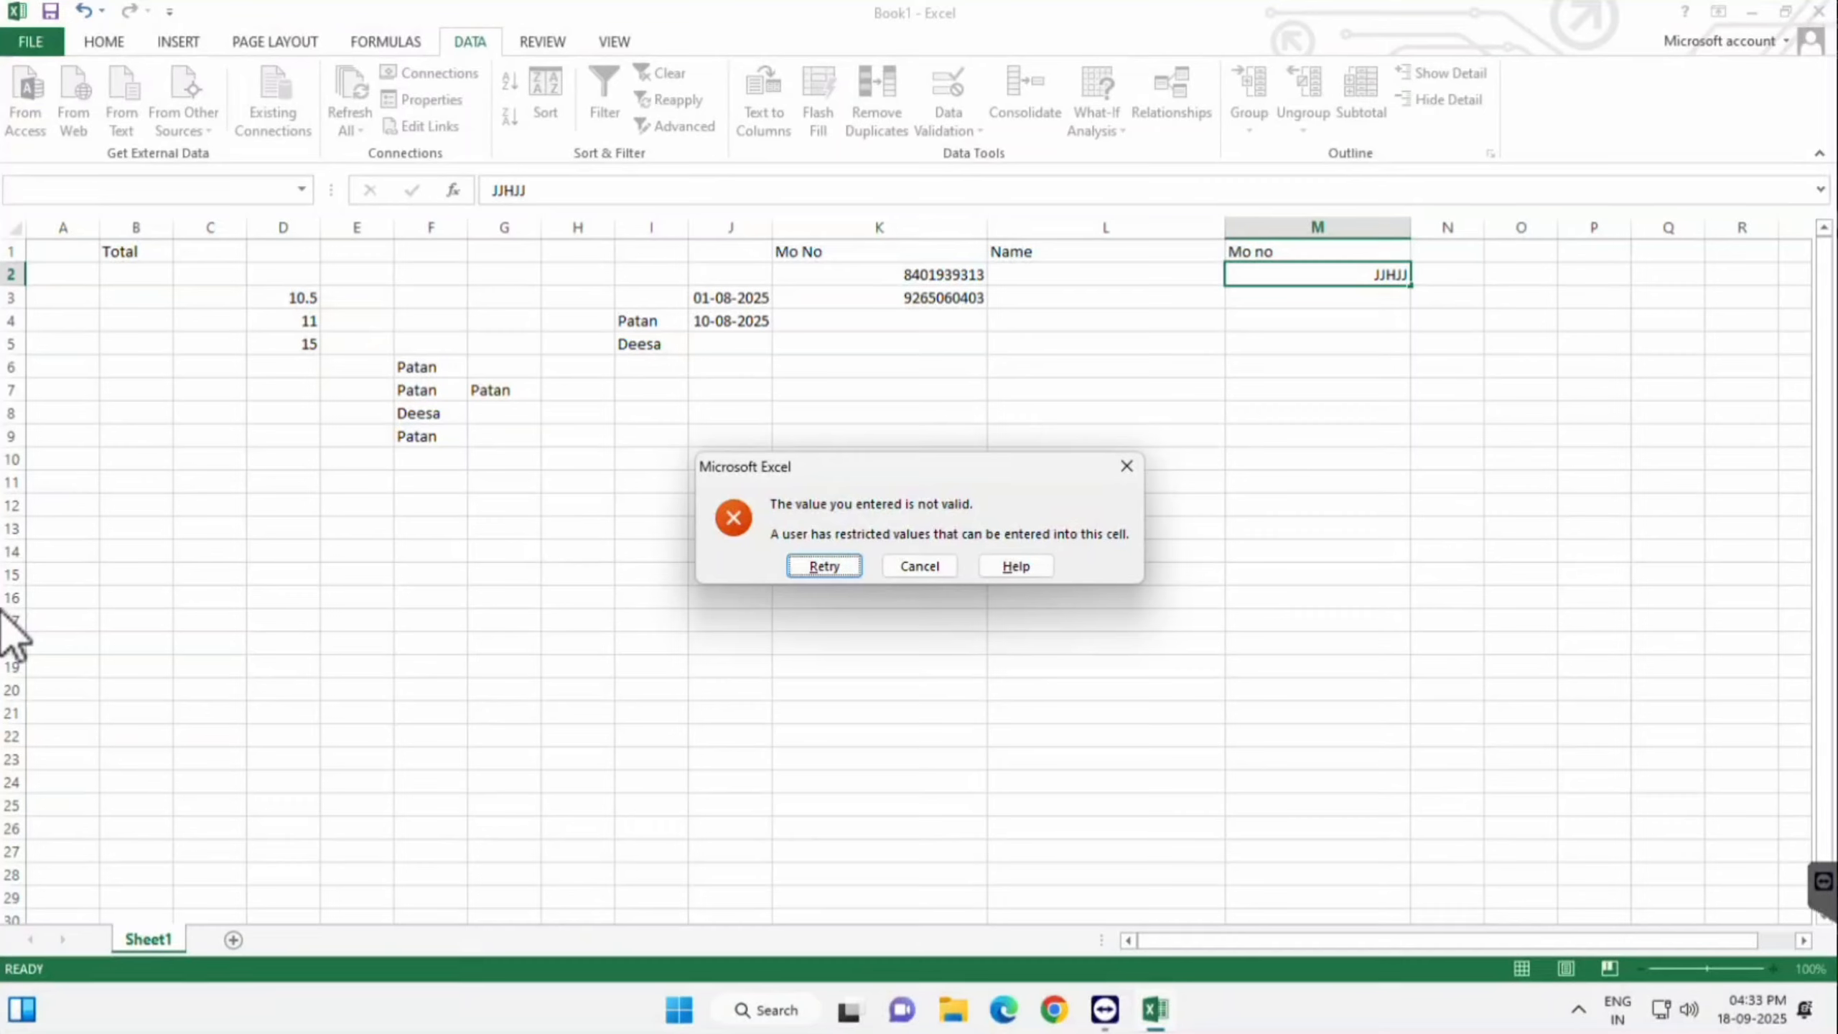
{"action": "key", "text": "Return"}
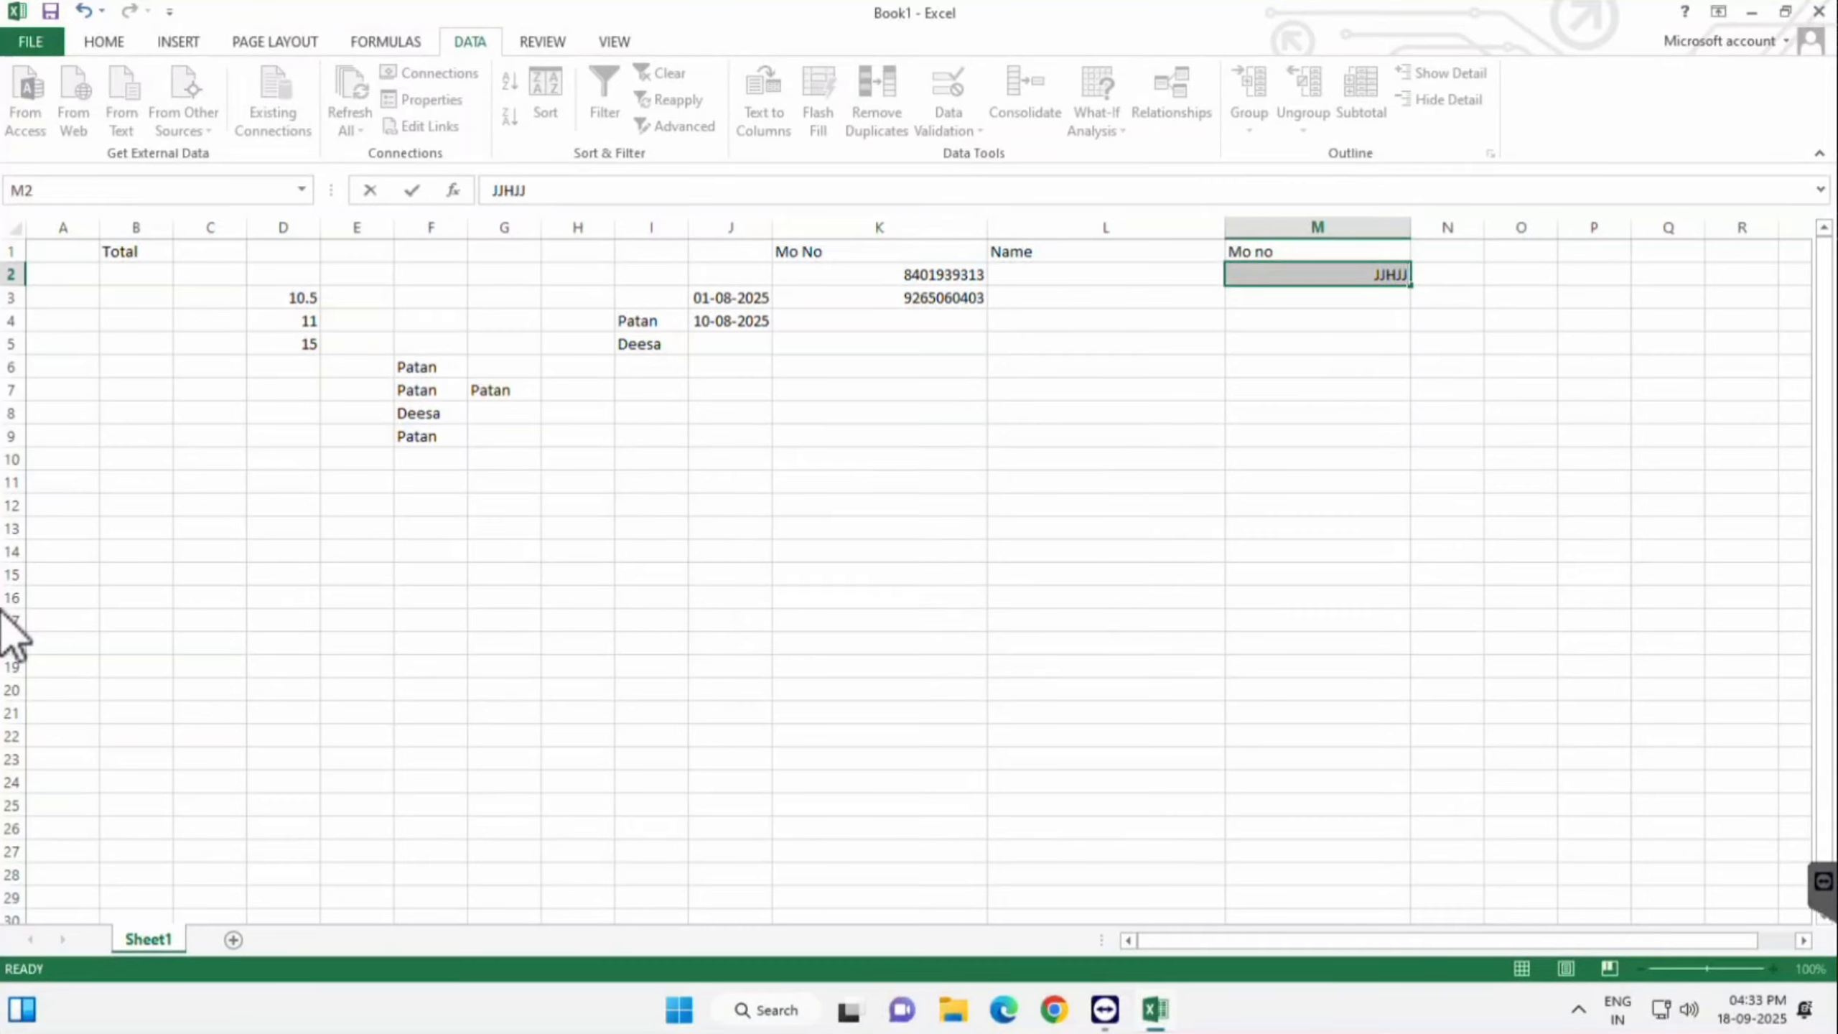
{"action": "key", "text": "BackSpace"}
- Select the data range A2:M18
{"action": "left_click", "coordinate": [1106, 644]}
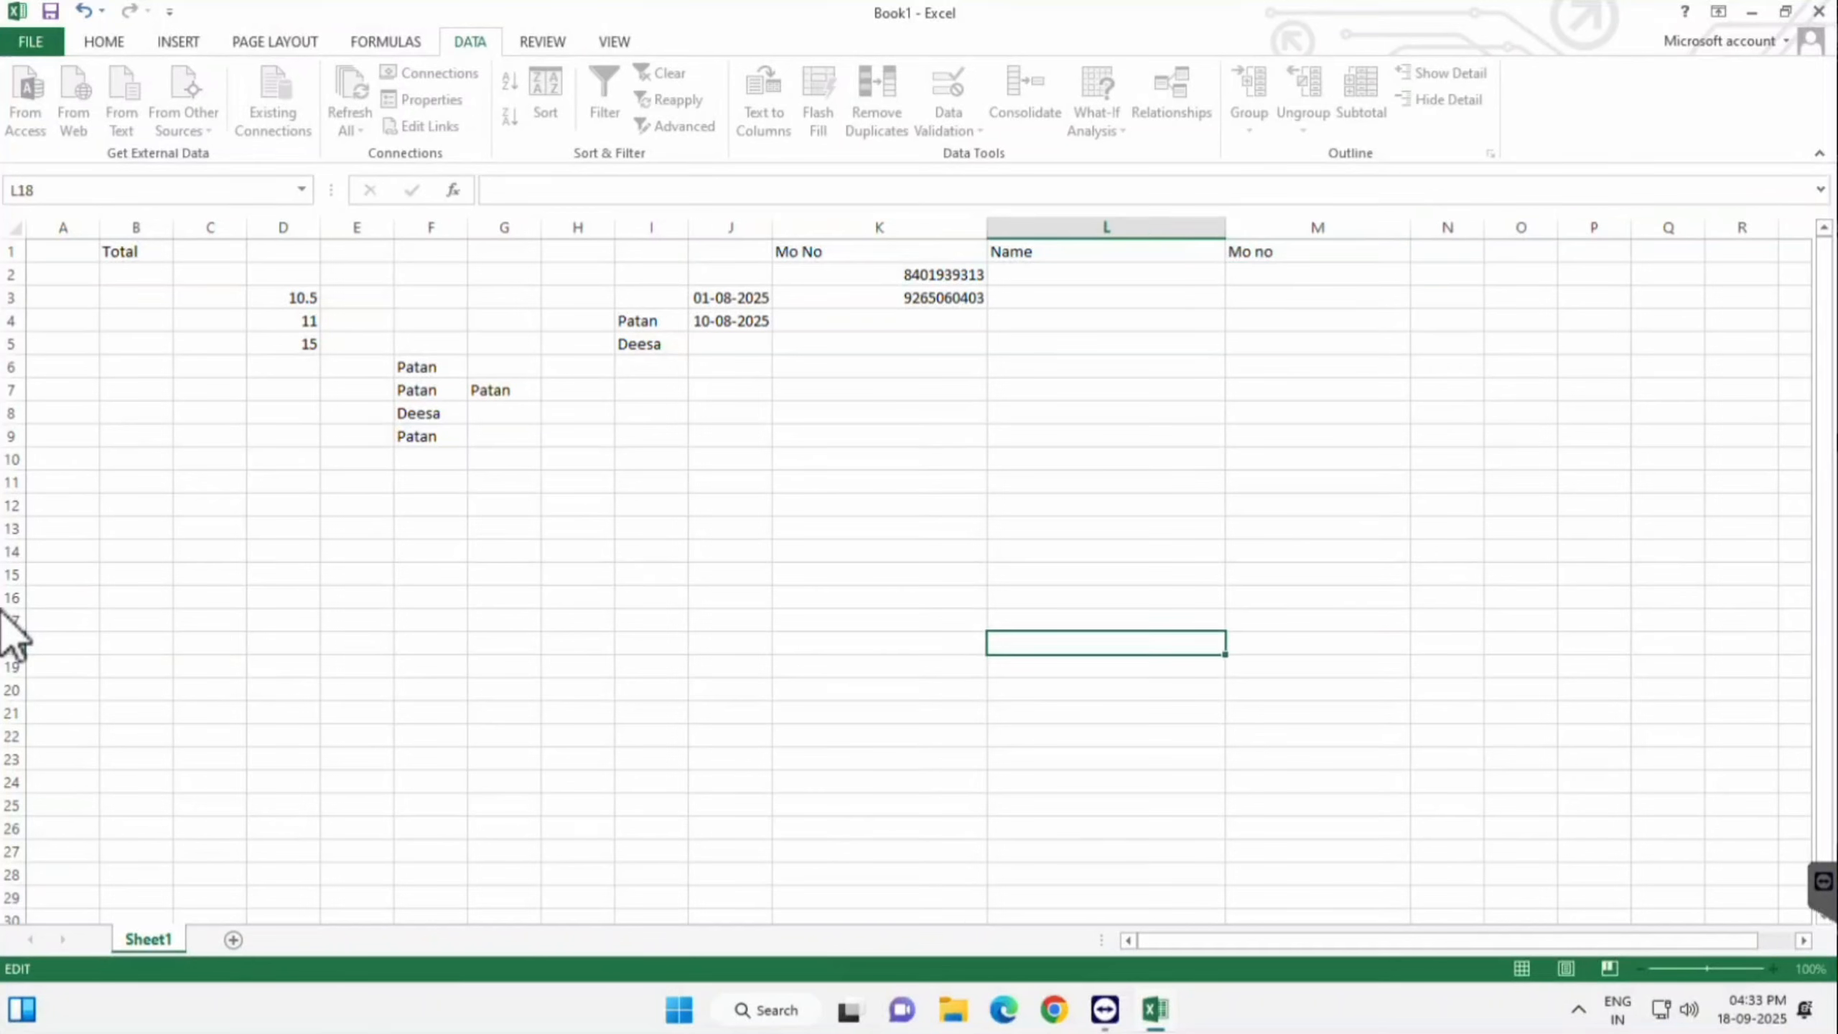
{"action": "left_click", "coordinate": [1105, 597]}
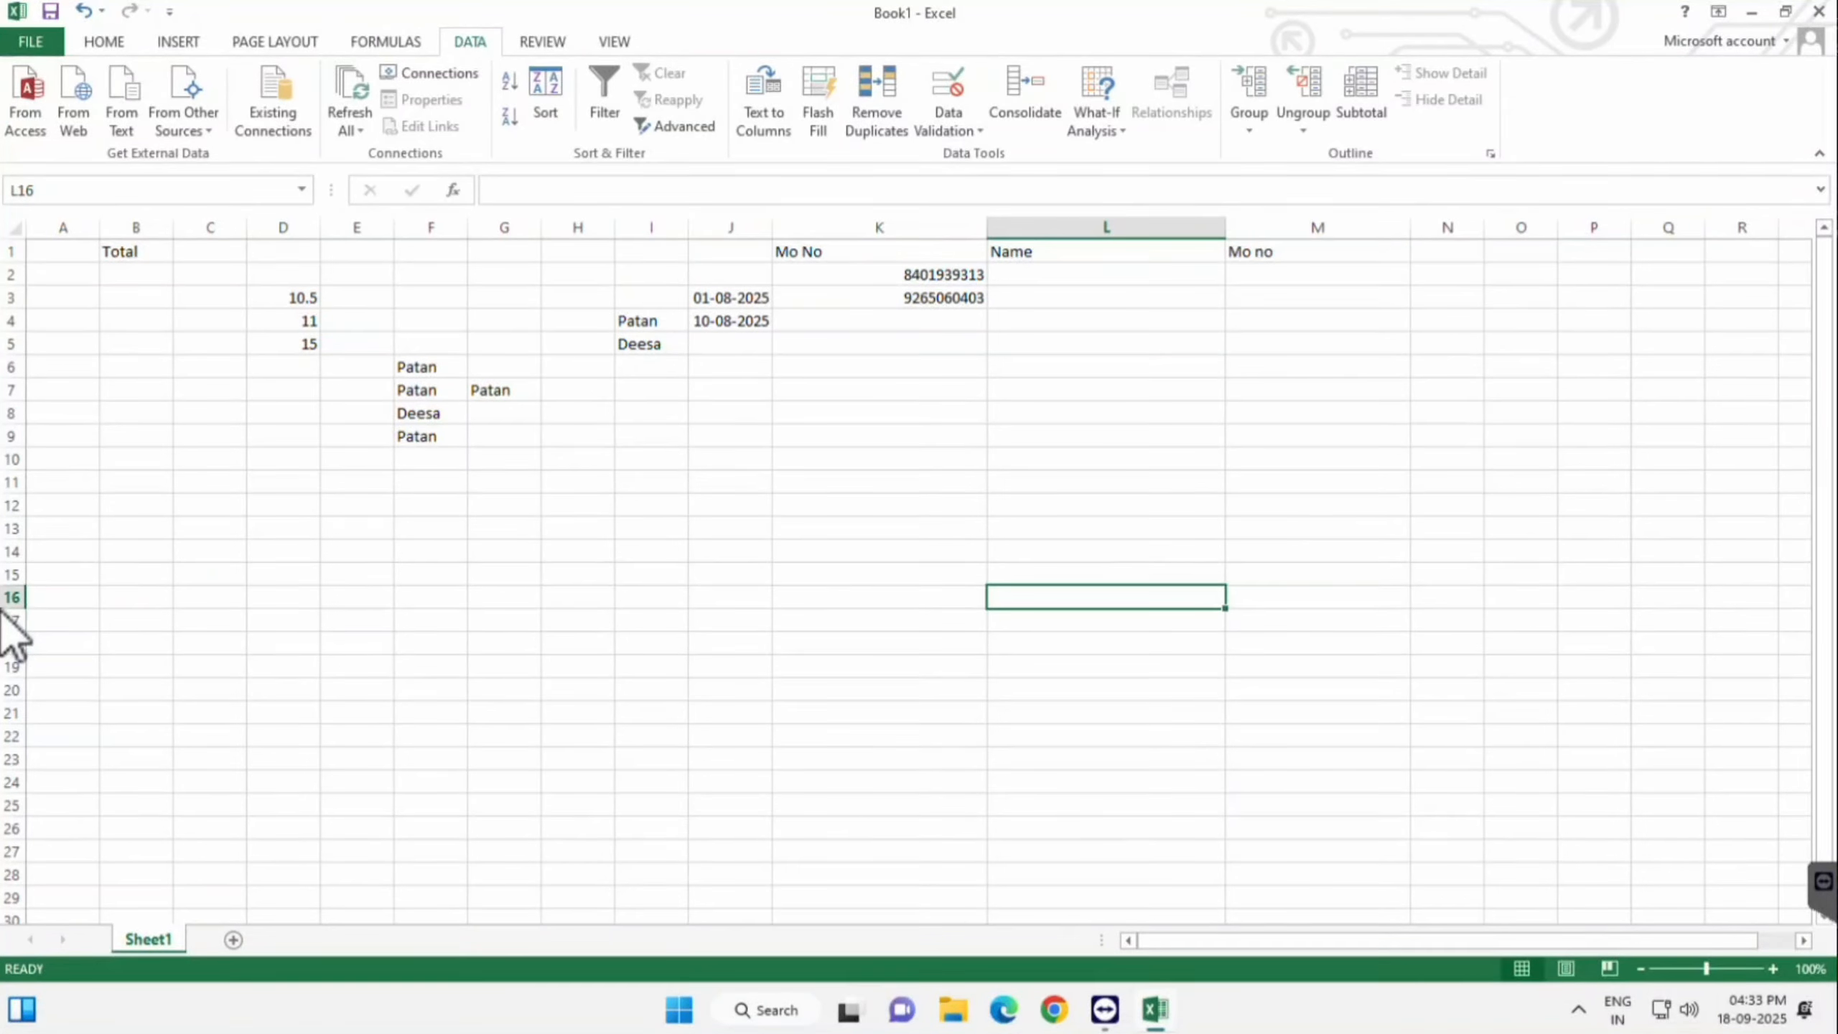
{"action": "left_click", "coordinate": [63, 275]}
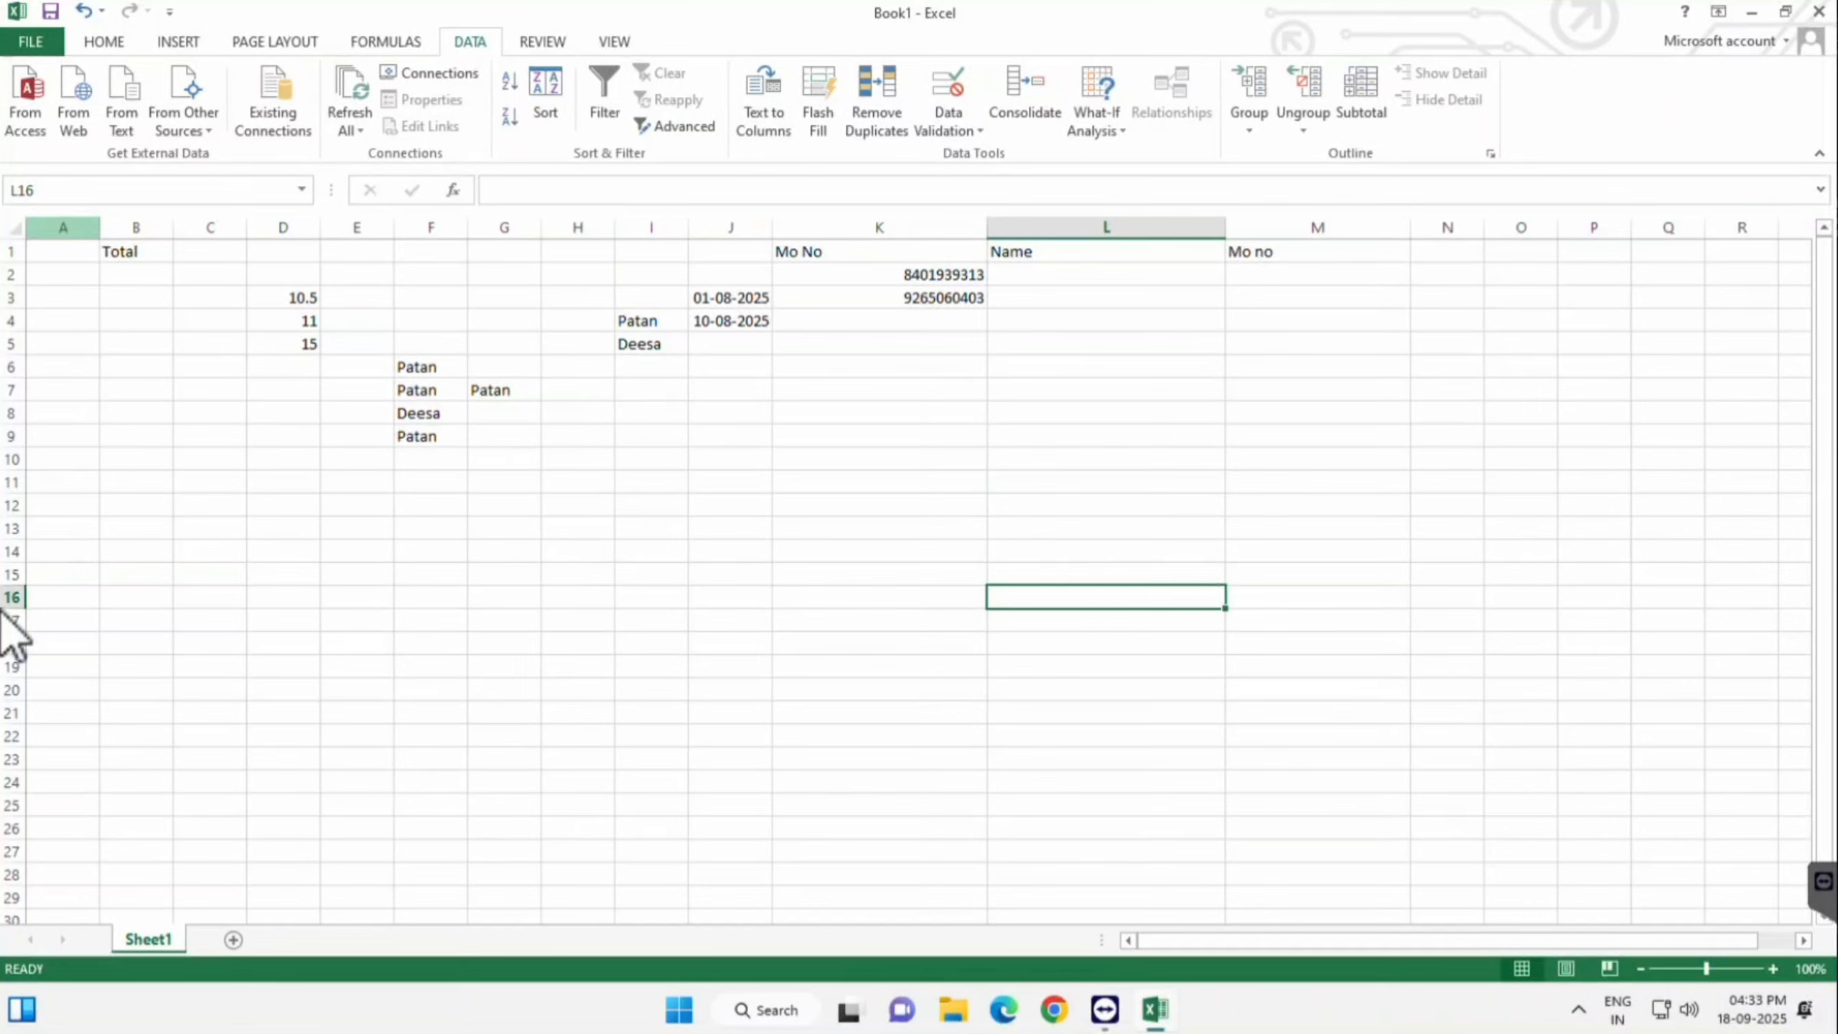
{"action": "left_click_drag", "start_coordinate": [63, 274], "coordinate": [1317, 644]}
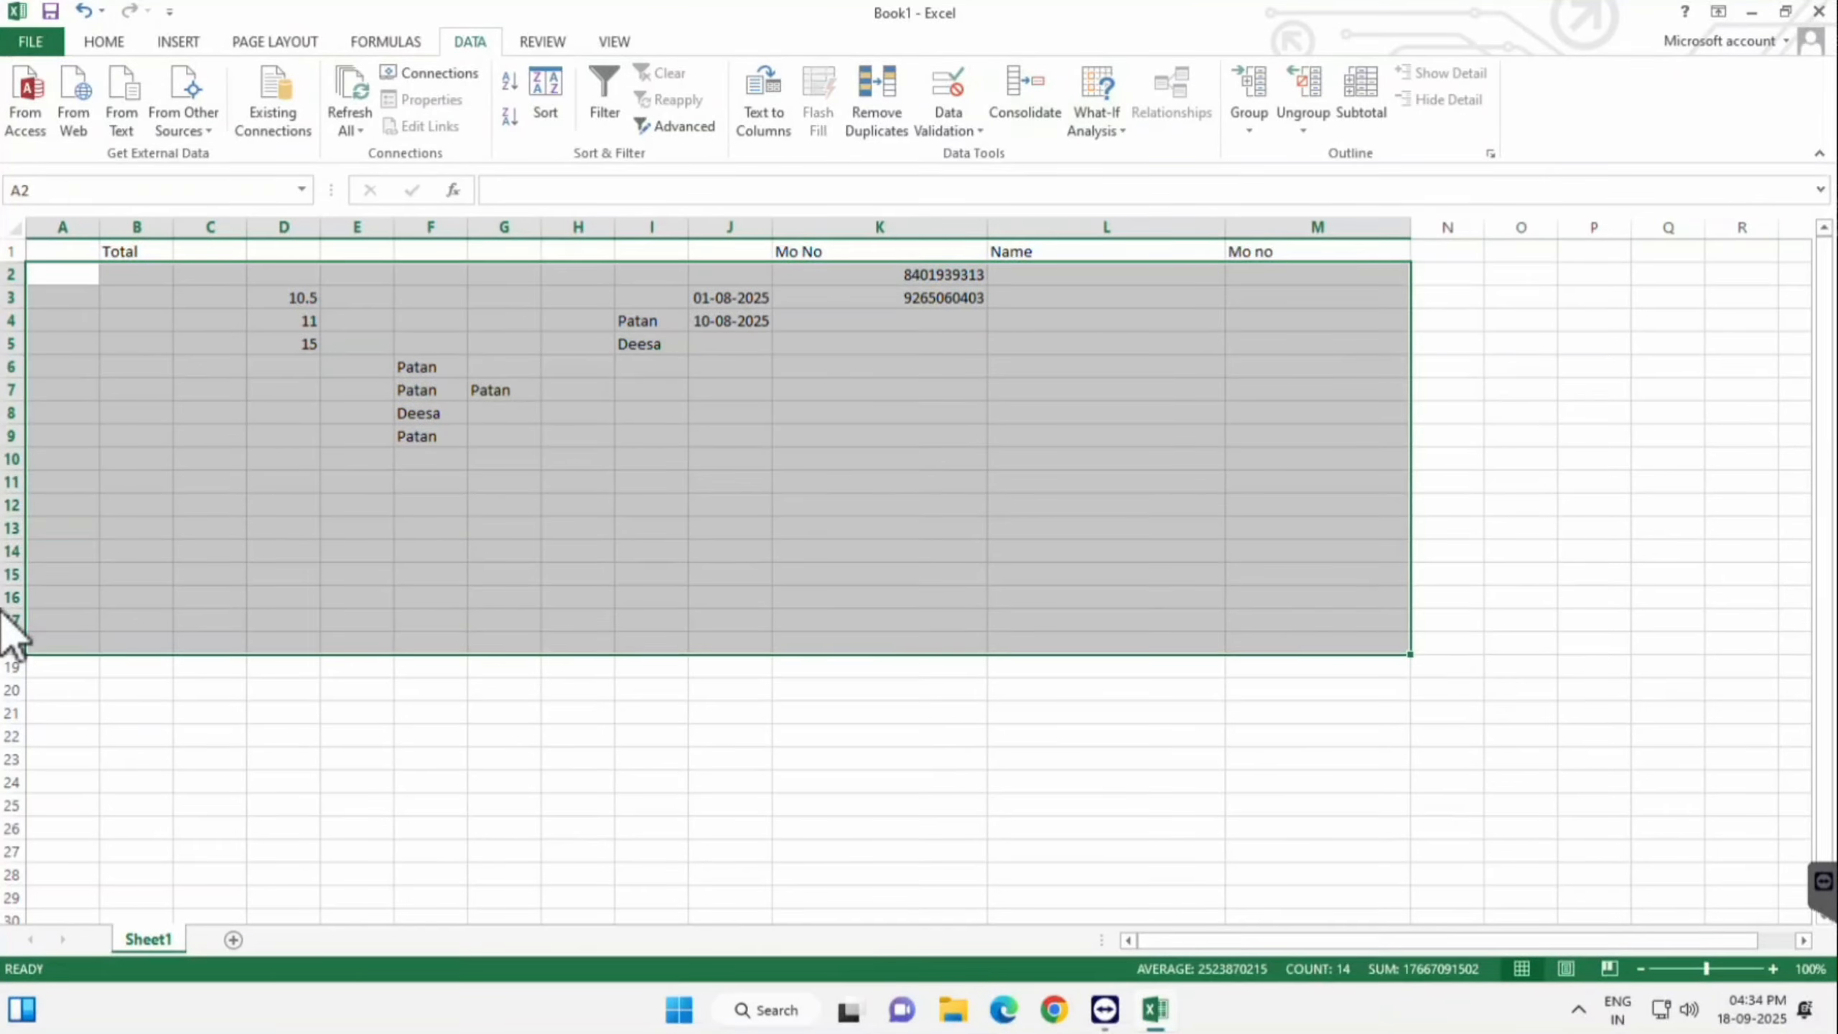
- Accept the mixed-settings warning and Clear All validation from the range
{"action": "left_click", "coordinate": [948, 131]}
{"action": "left_click", "coordinate": [997, 155]}
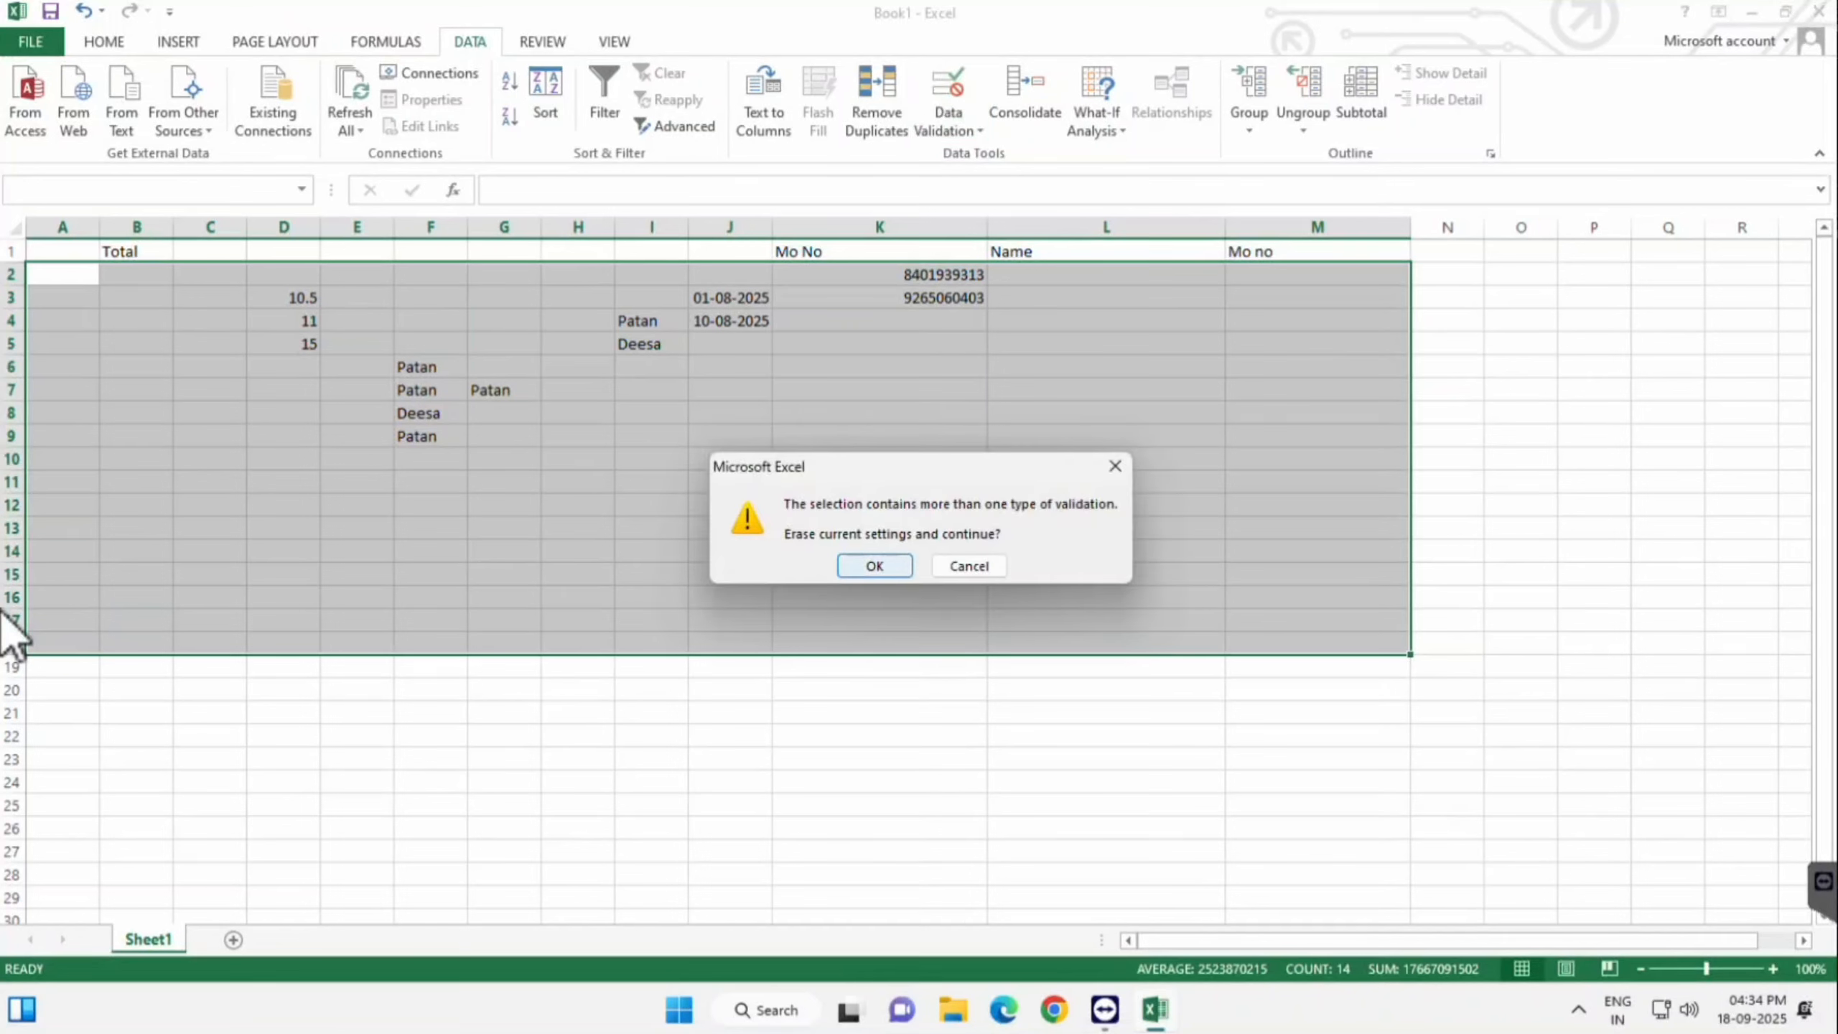
{"action": "key", "text": "Return"}
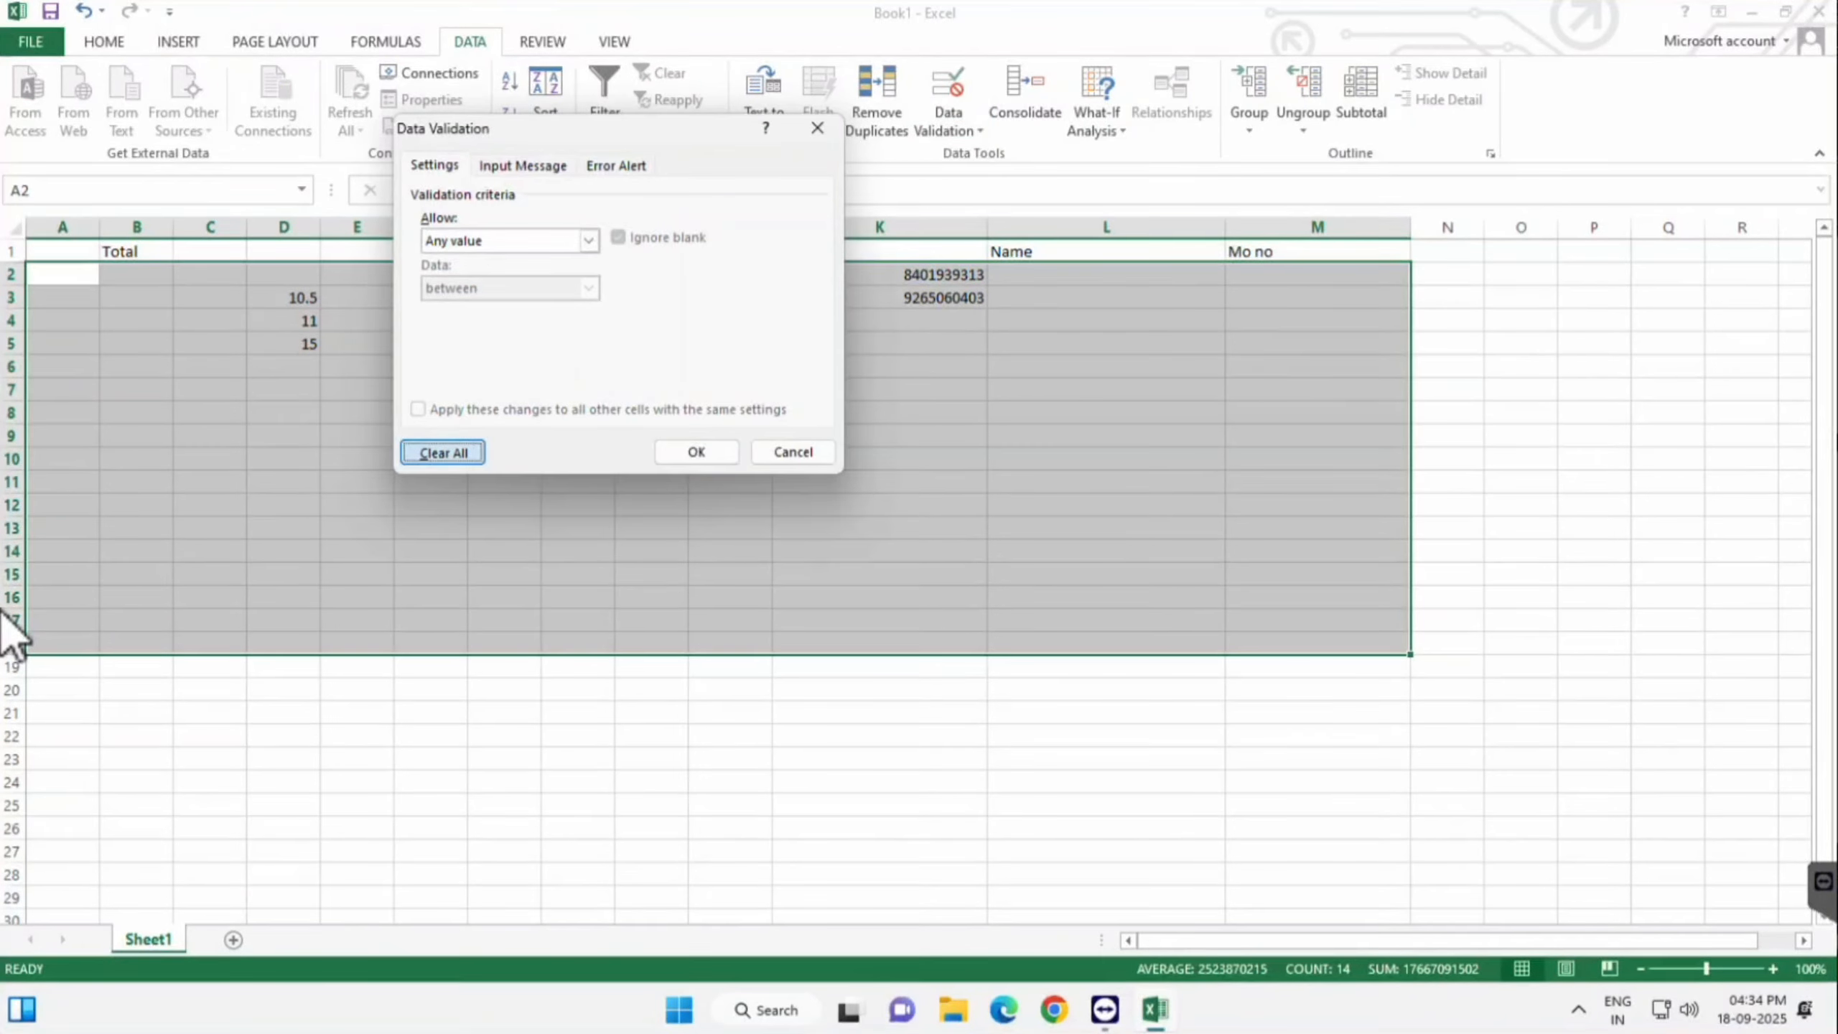
{"action": "key", "text": "Tab"}
{"action": "key", "text": "Return"}
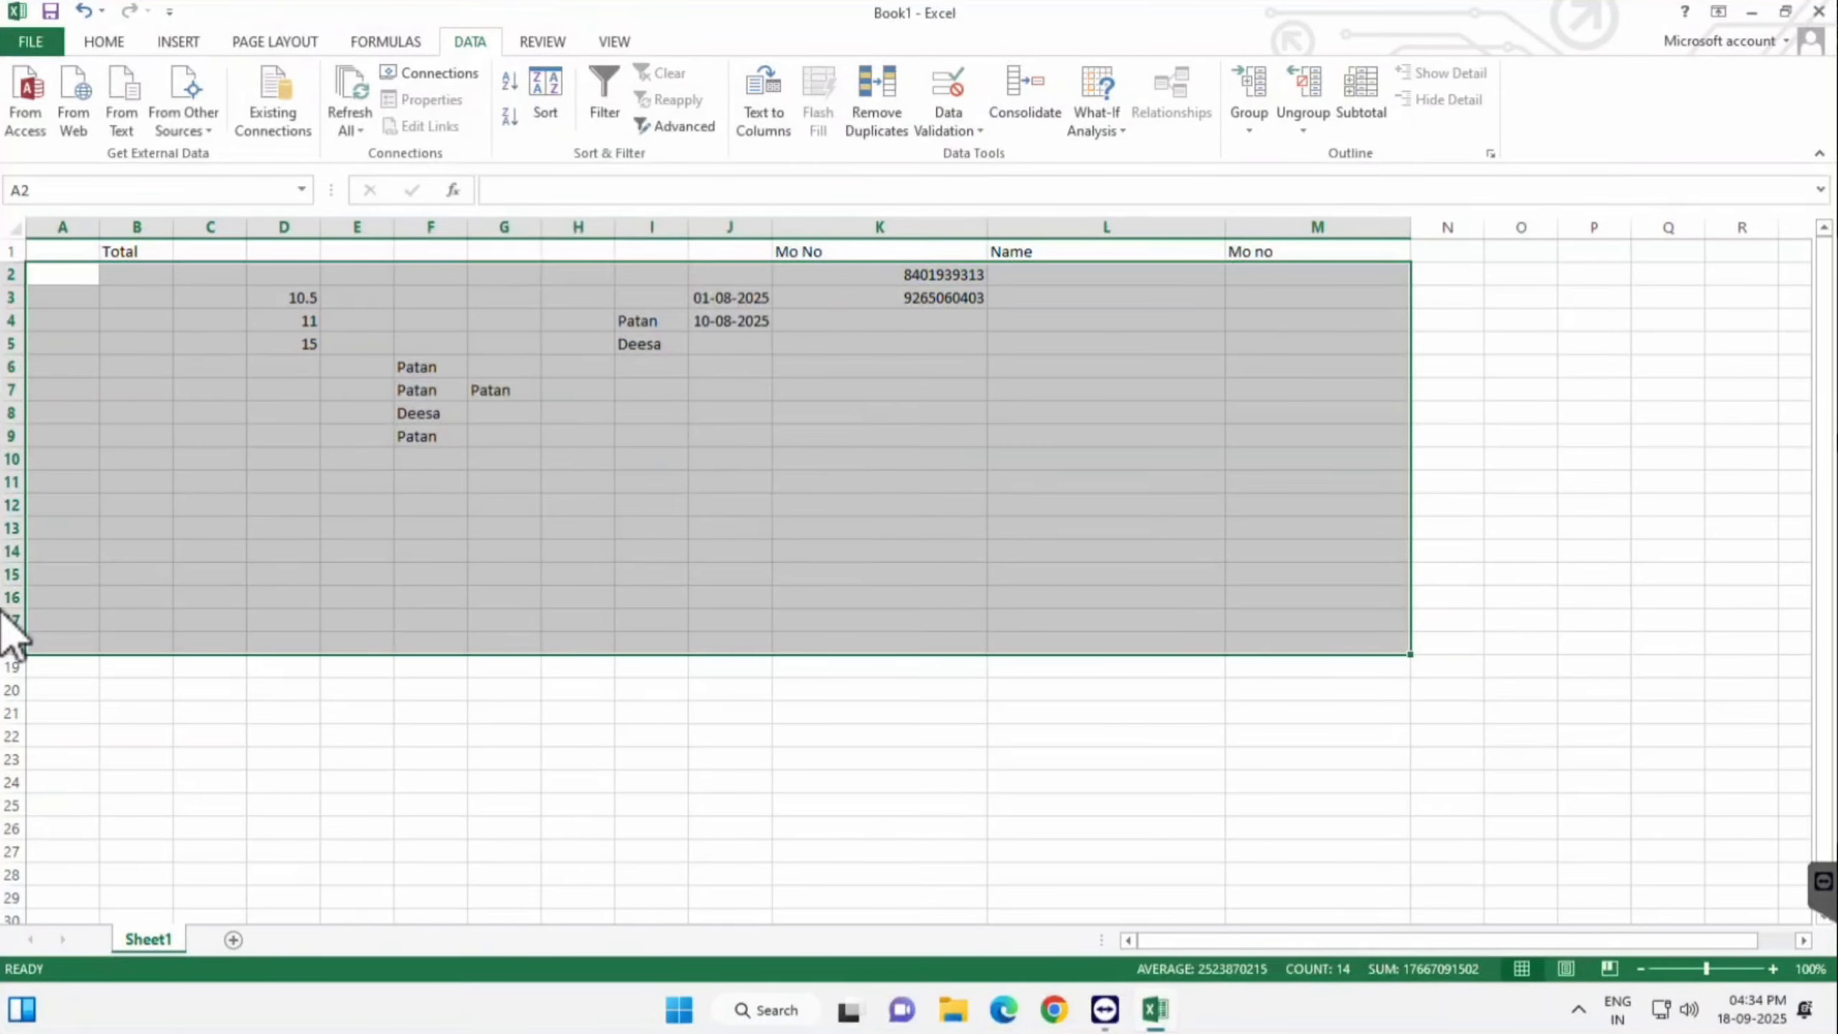
{"action": "left_click", "coordinate": [880, 828]}
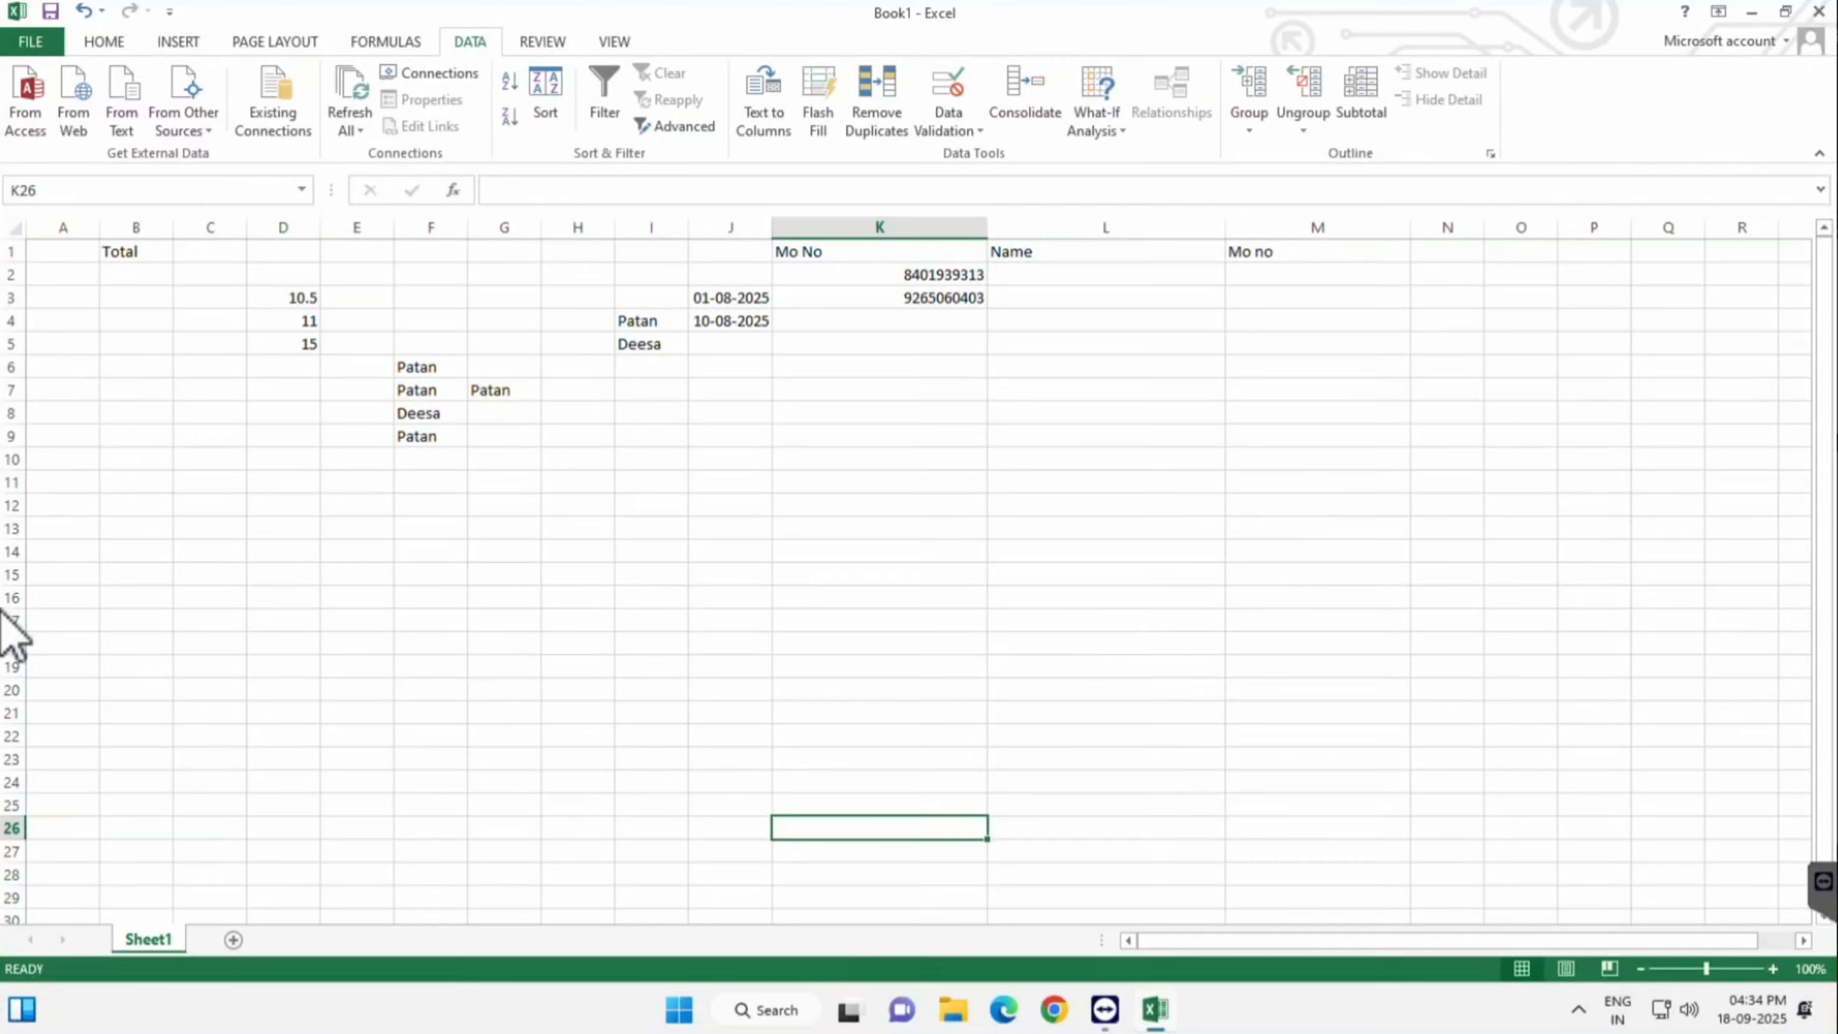
{"action": "left_click", "coordinate": [1688, 169]}
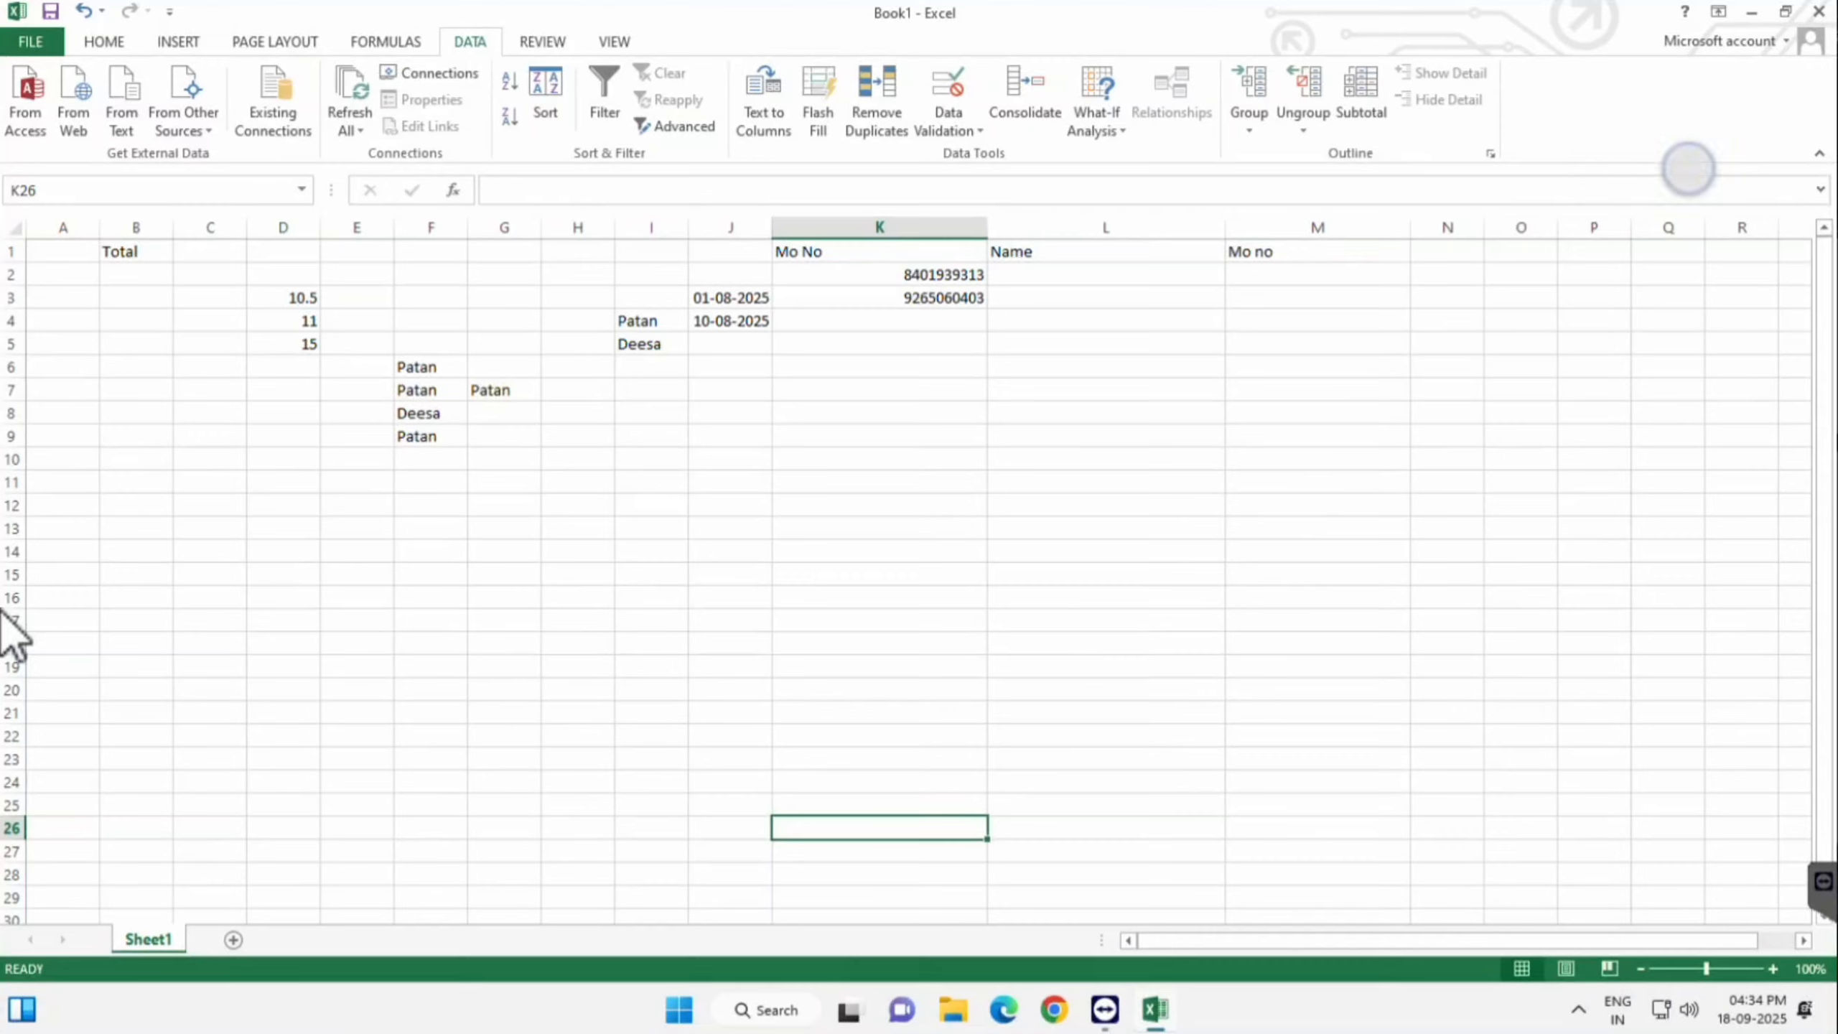